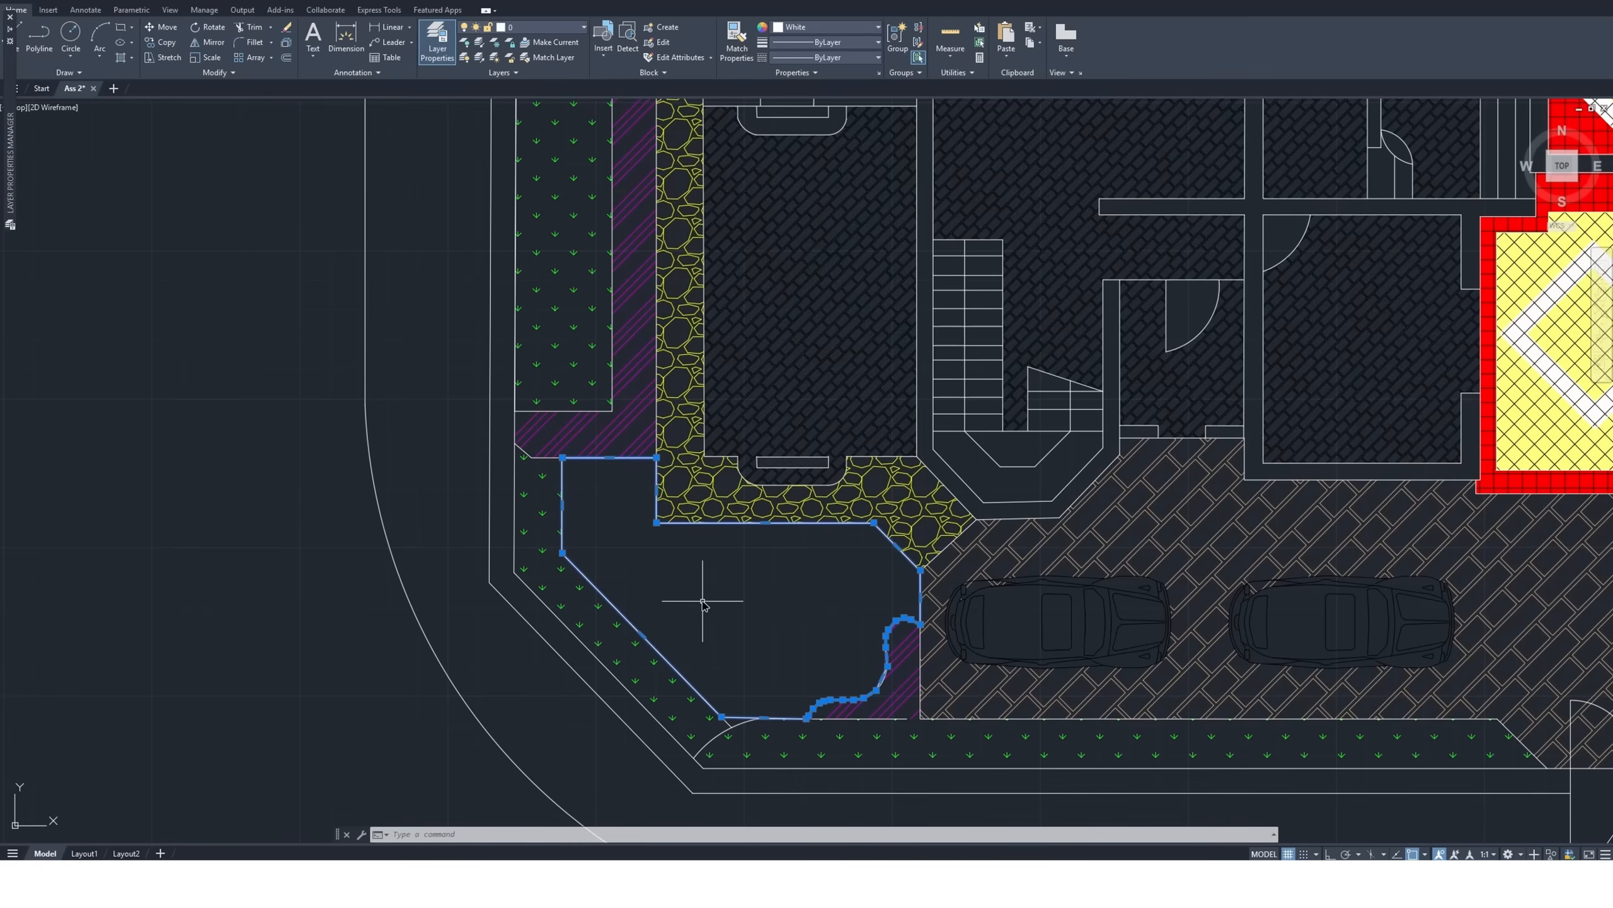
Clear the selection and review the names and colors of the drawing's nozzle, pipe, pool, valve room and water source layers
key("Escape")
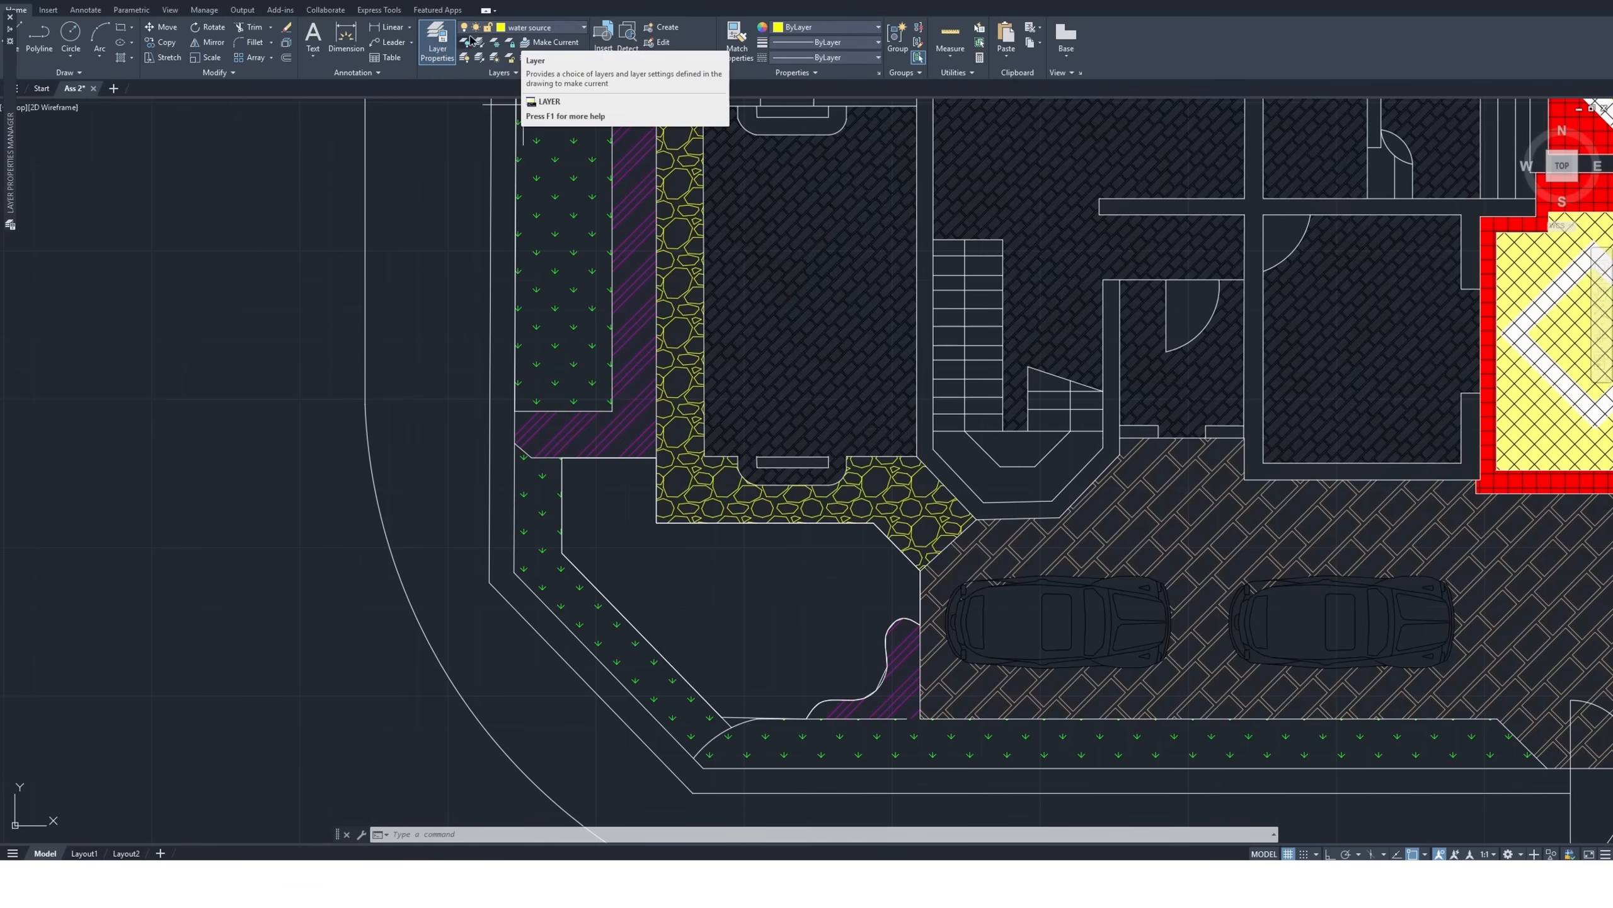
left_click(426, 55)
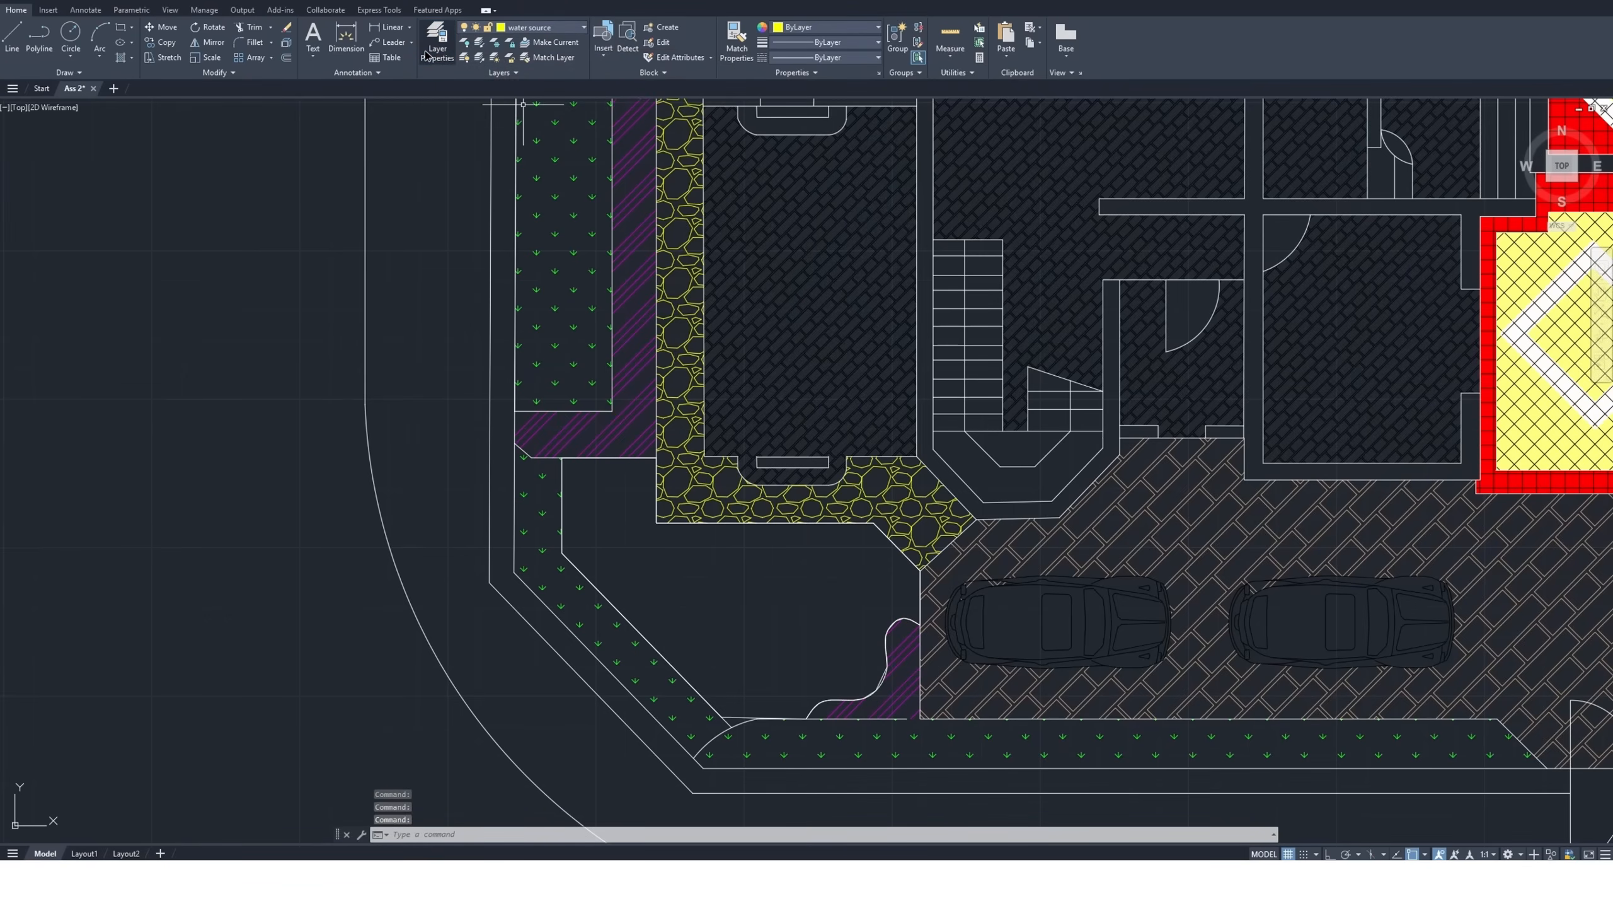
left_click(425, 55)
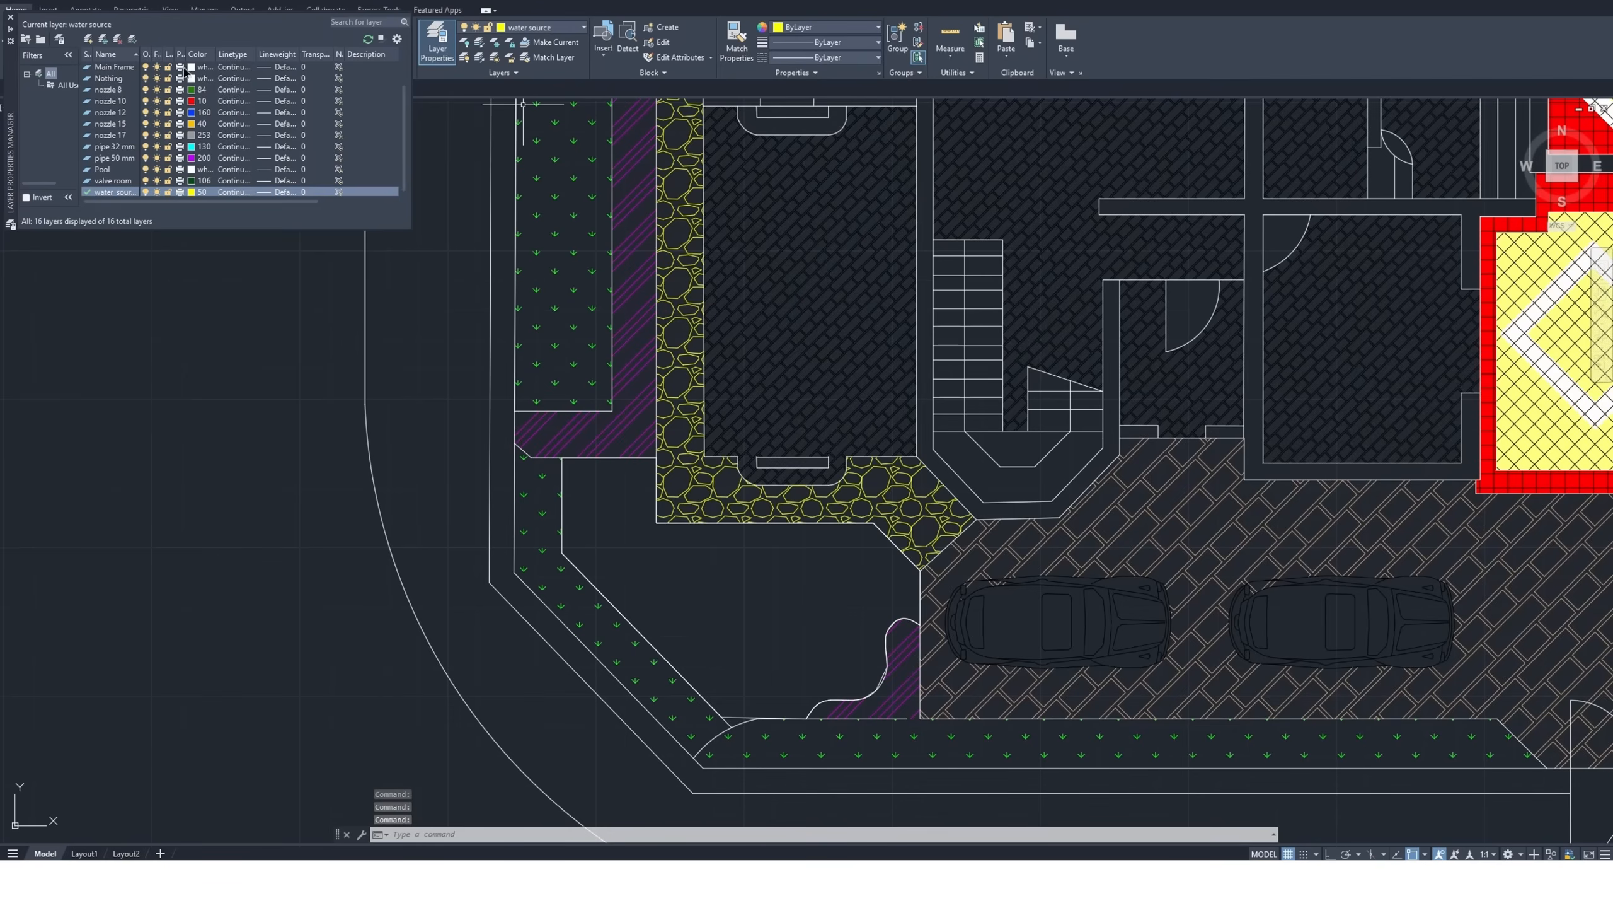
scroll(210, 144, "down", 1)
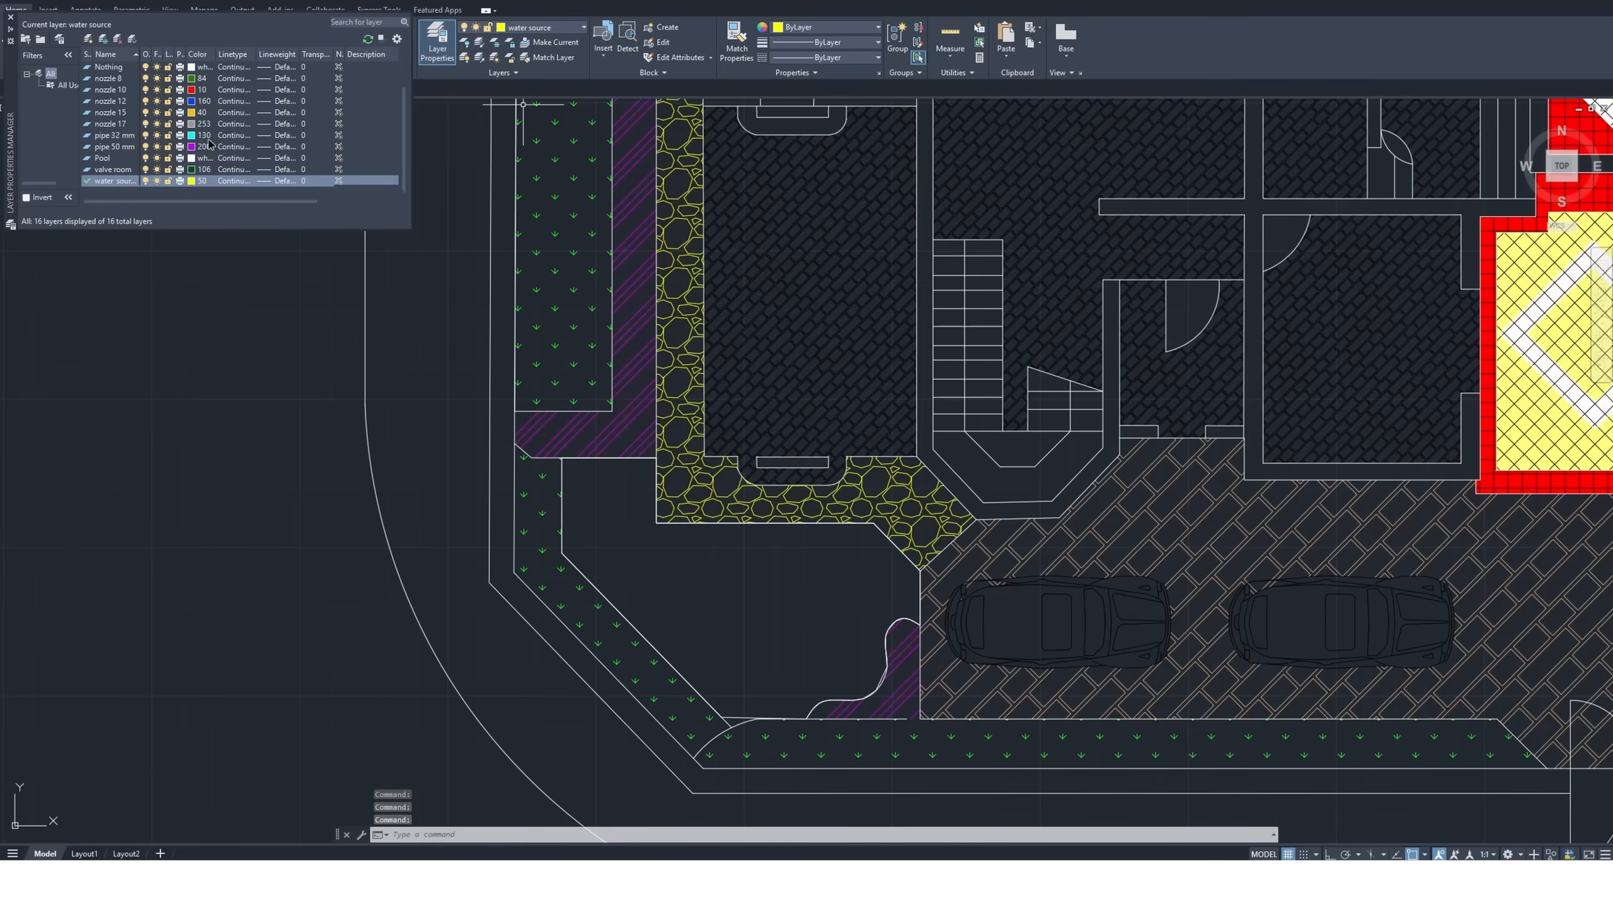
scroll(210, 181, "up", 3)
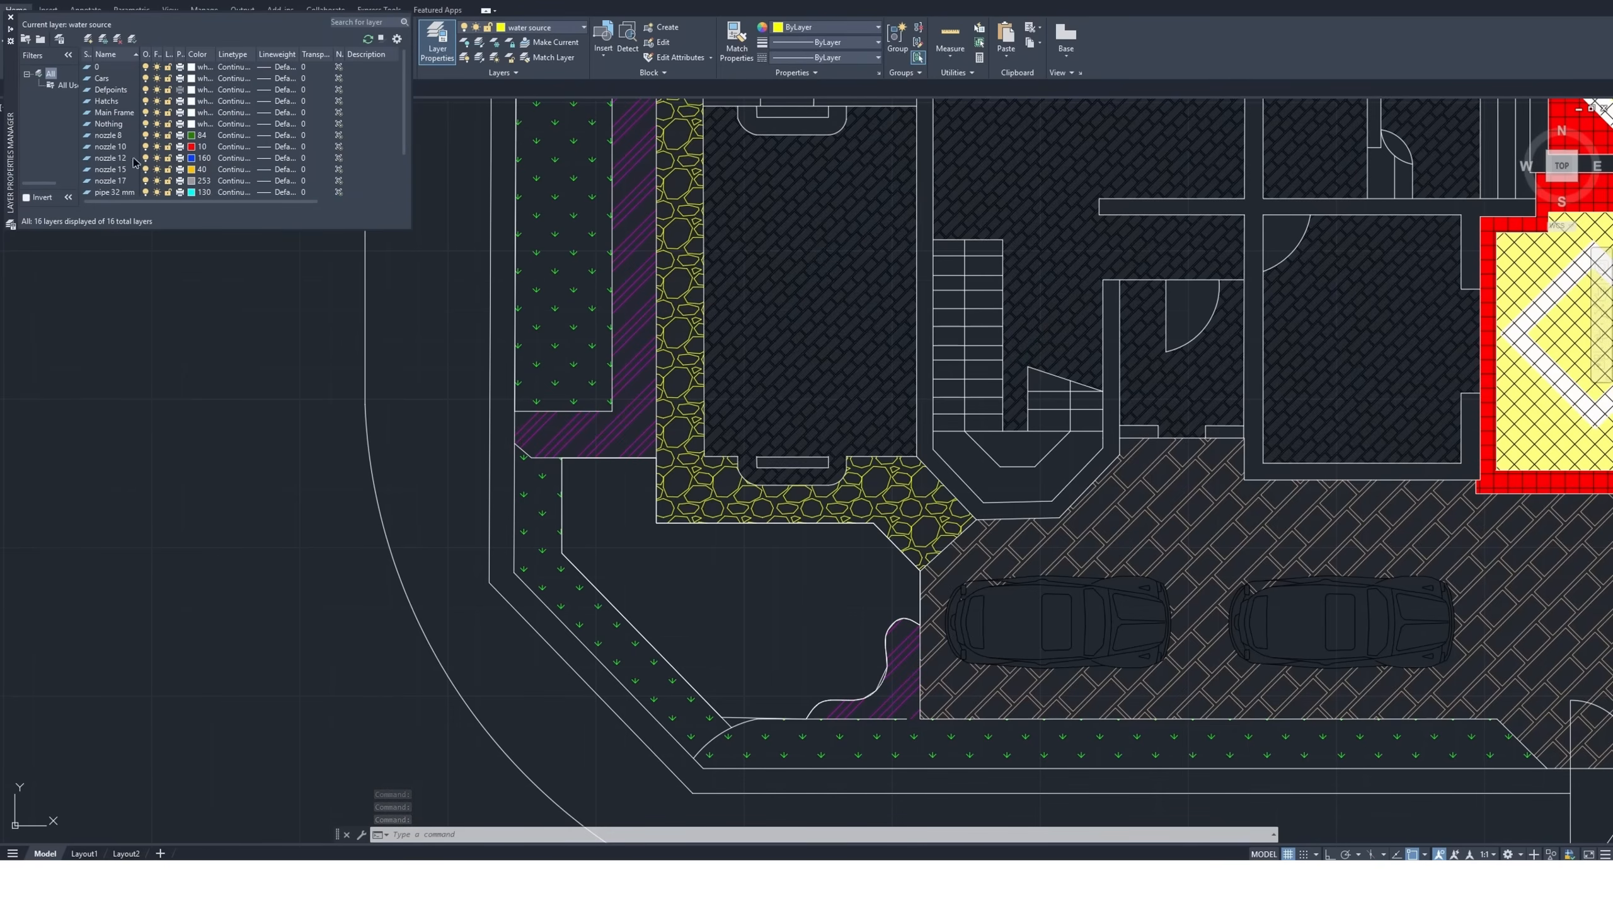
left_click(116, 138)
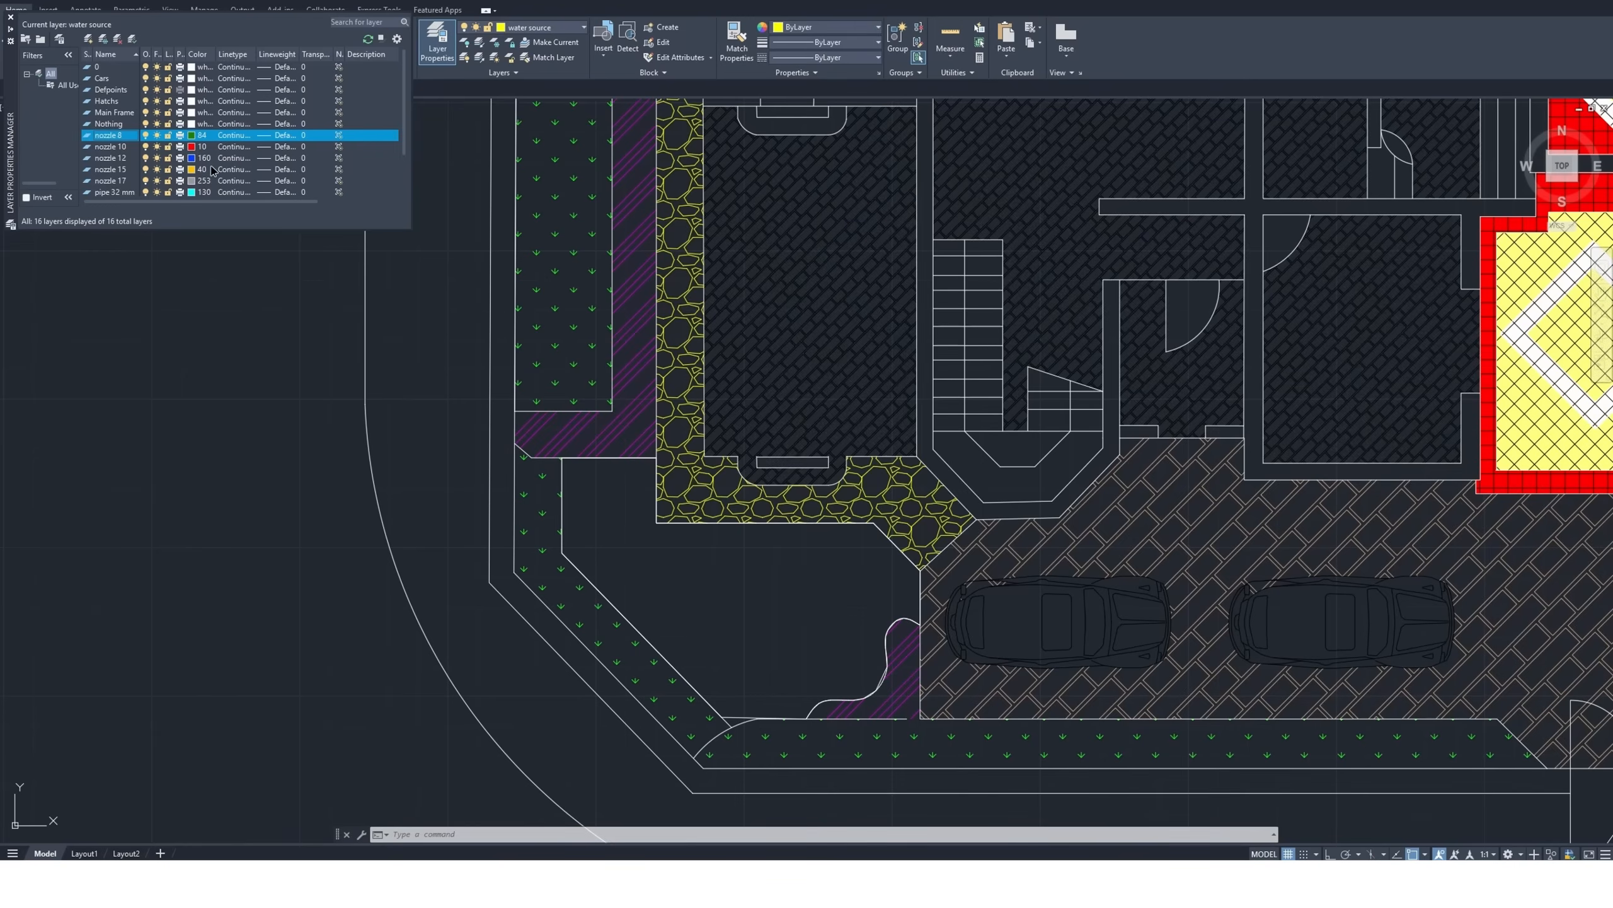
scroll(212, 170, "down", 1)
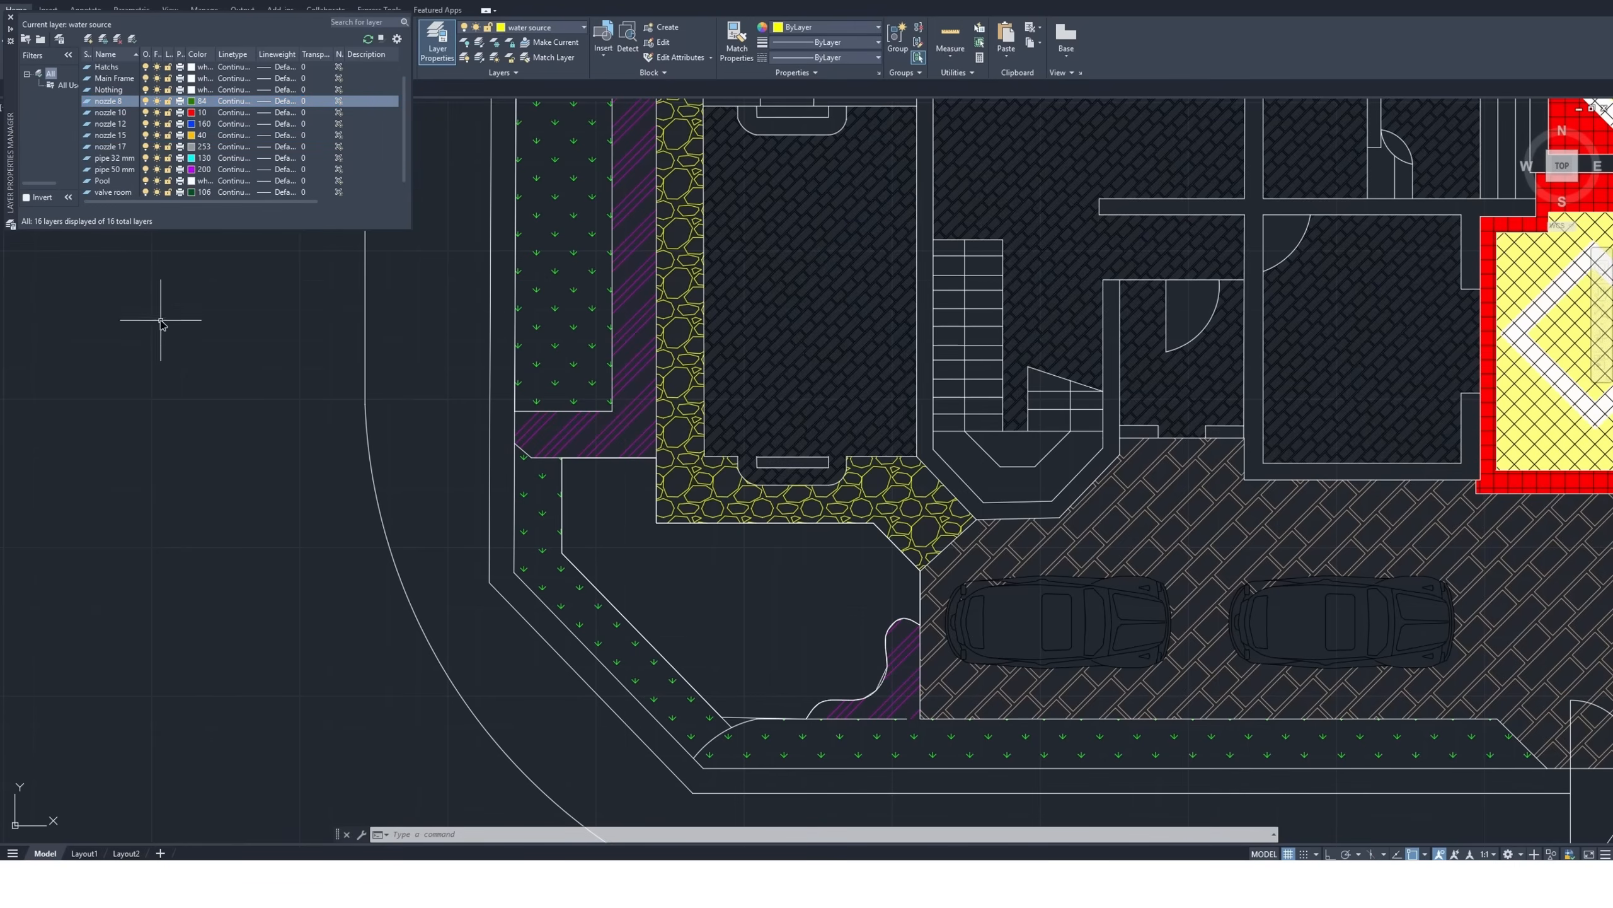
Measure the radius of the coverage circle around the size 6 nozzle symbol, without placing a dimension
scroll(131, 381, "down", 2)
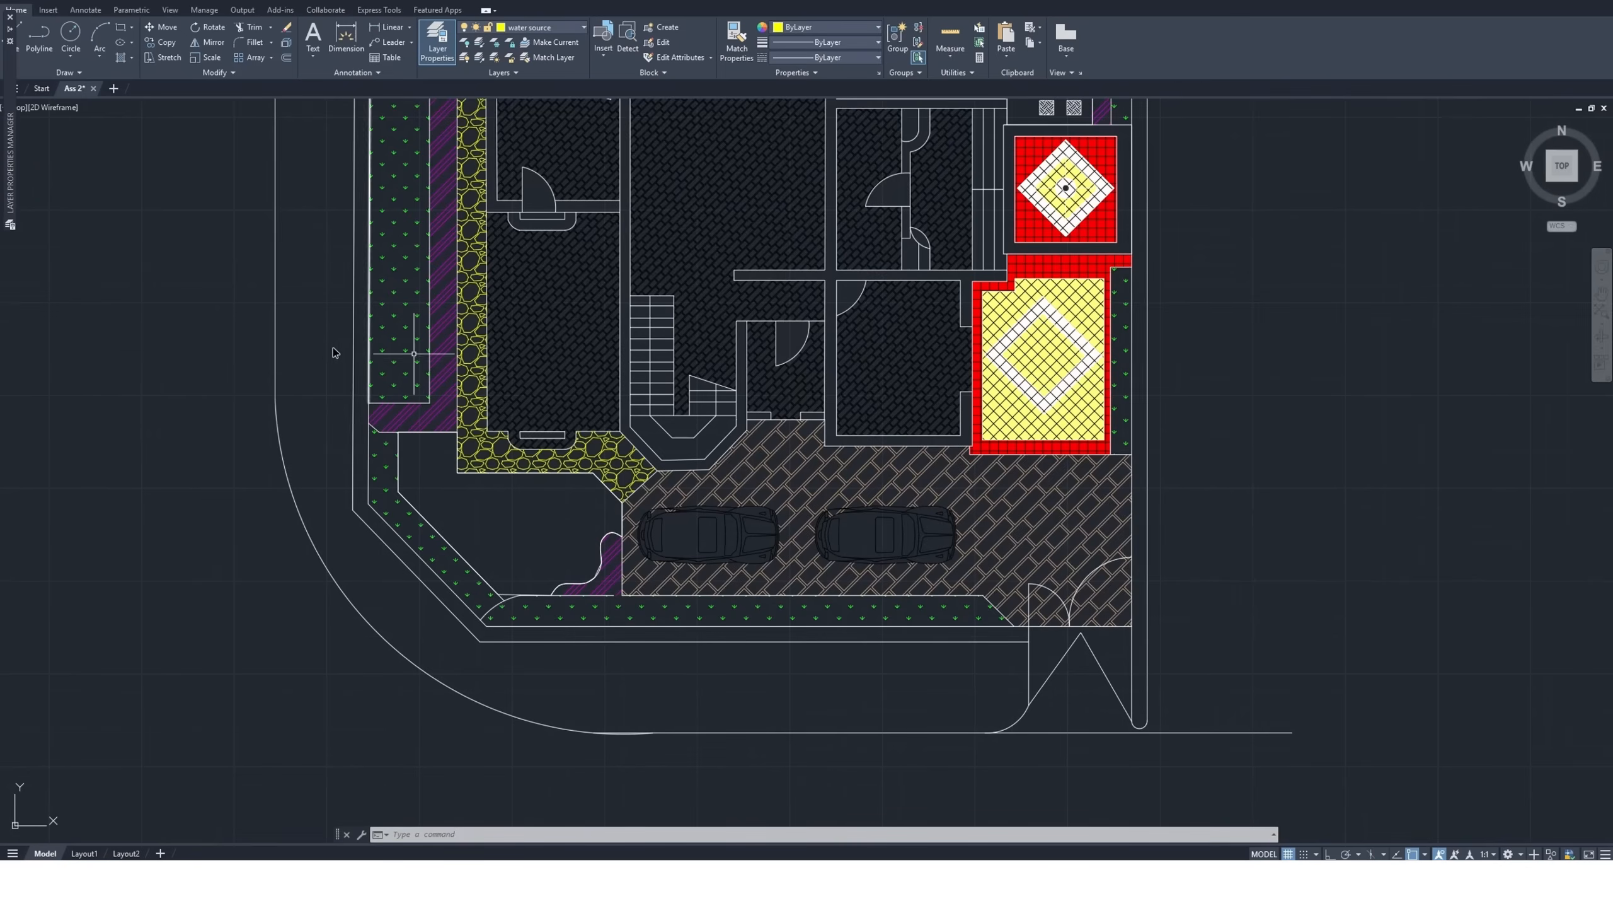
left_click(1602, 291)
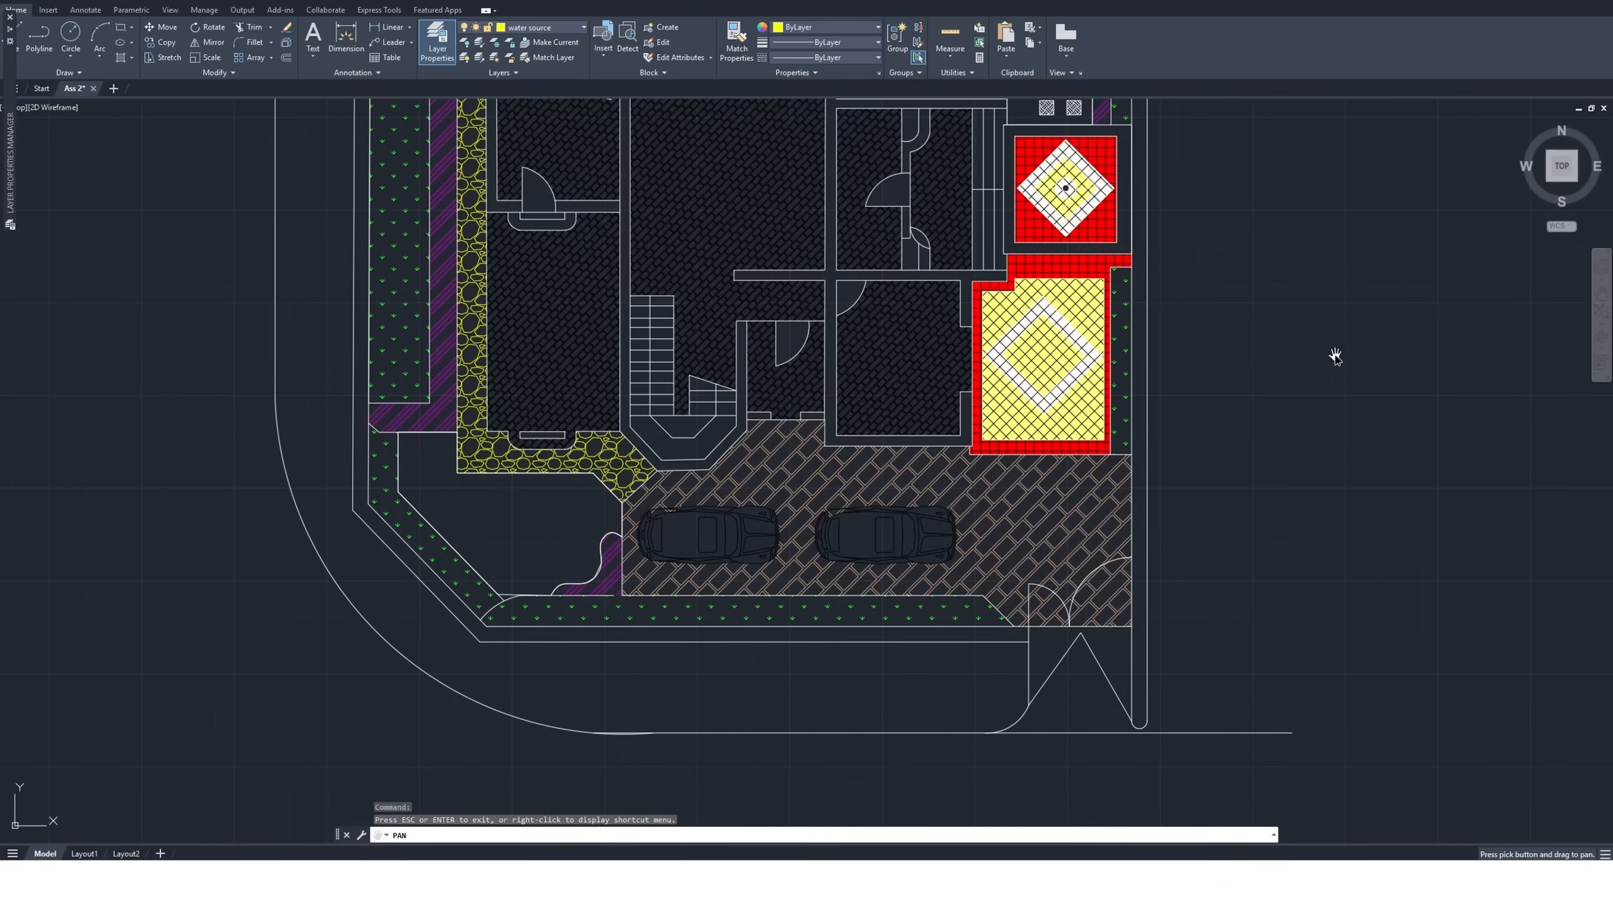
scroll(1288, 341, "down", 4)
mouse_move(1302, 373)
left_mouse_down()
mouse_move(623, 487)
mouse_move(34, 498)
mouse_move(1, 452)
mouse_move(1, 351)
mouse_move(1, 518)
left_mouse_up()
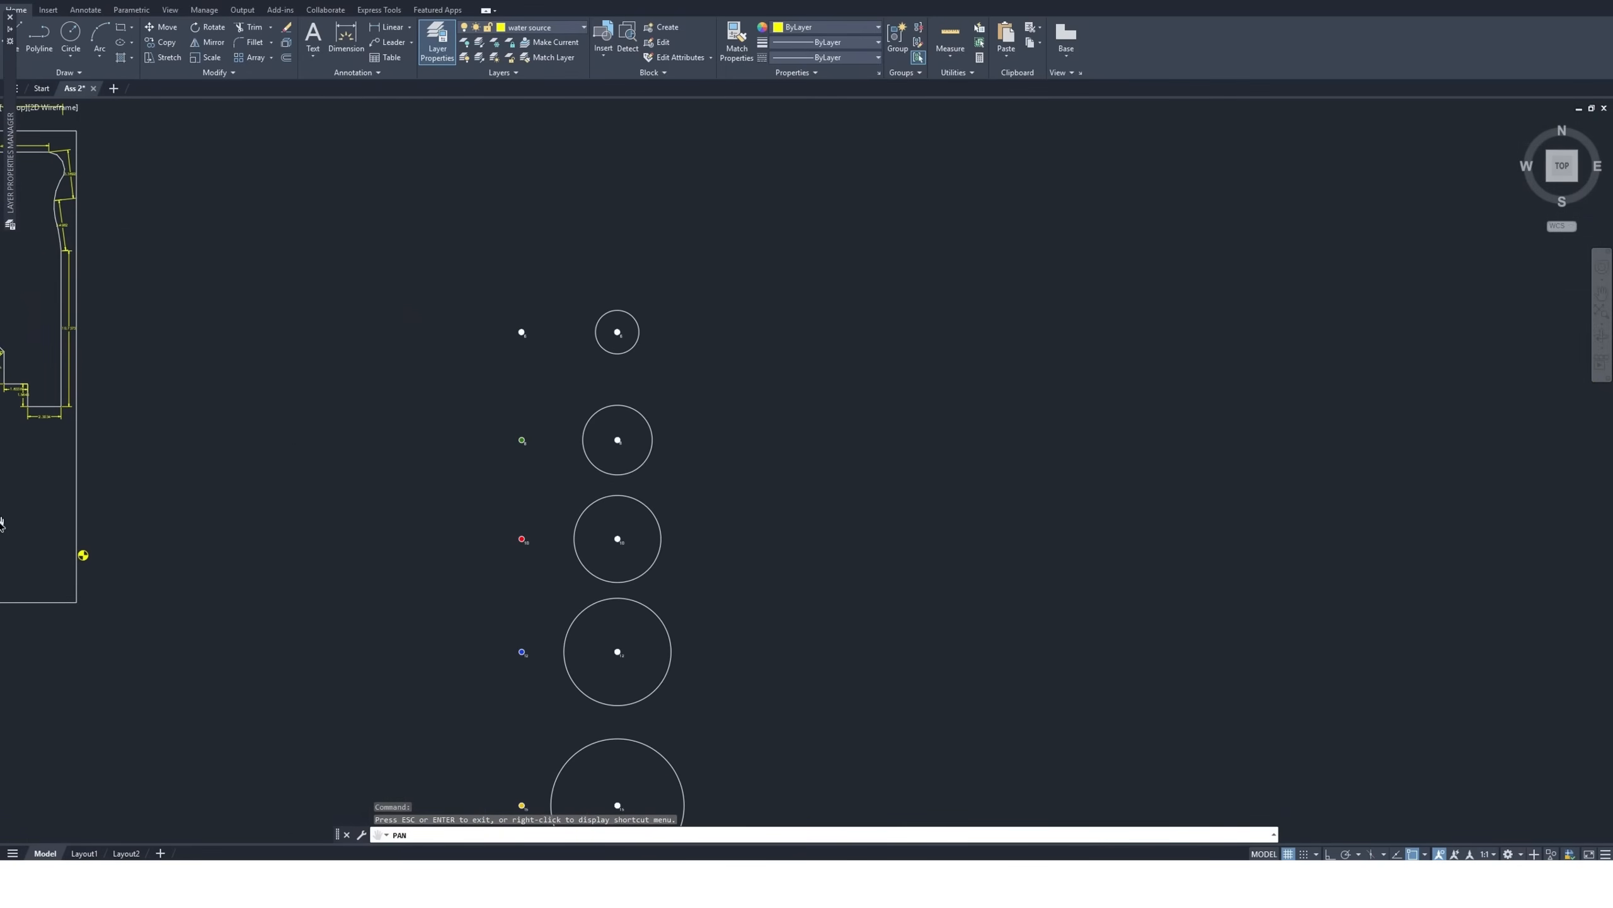
scroll(566, 267, "down", 5)
scroll(571, 288, "up", 8)
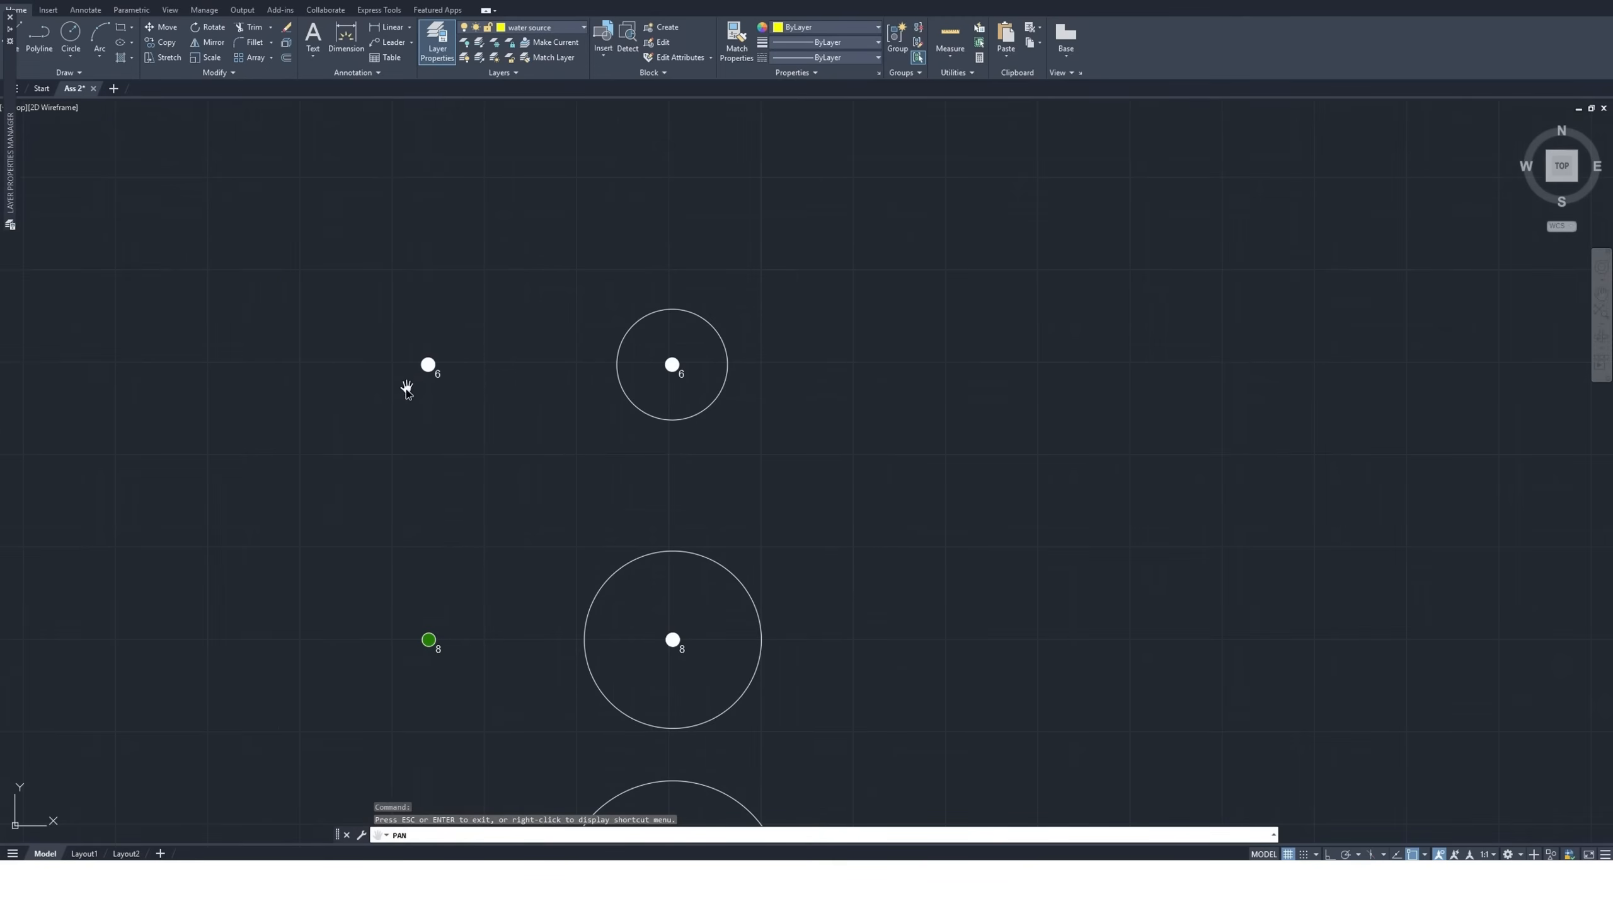
scroll(406, 386, "up", 2)
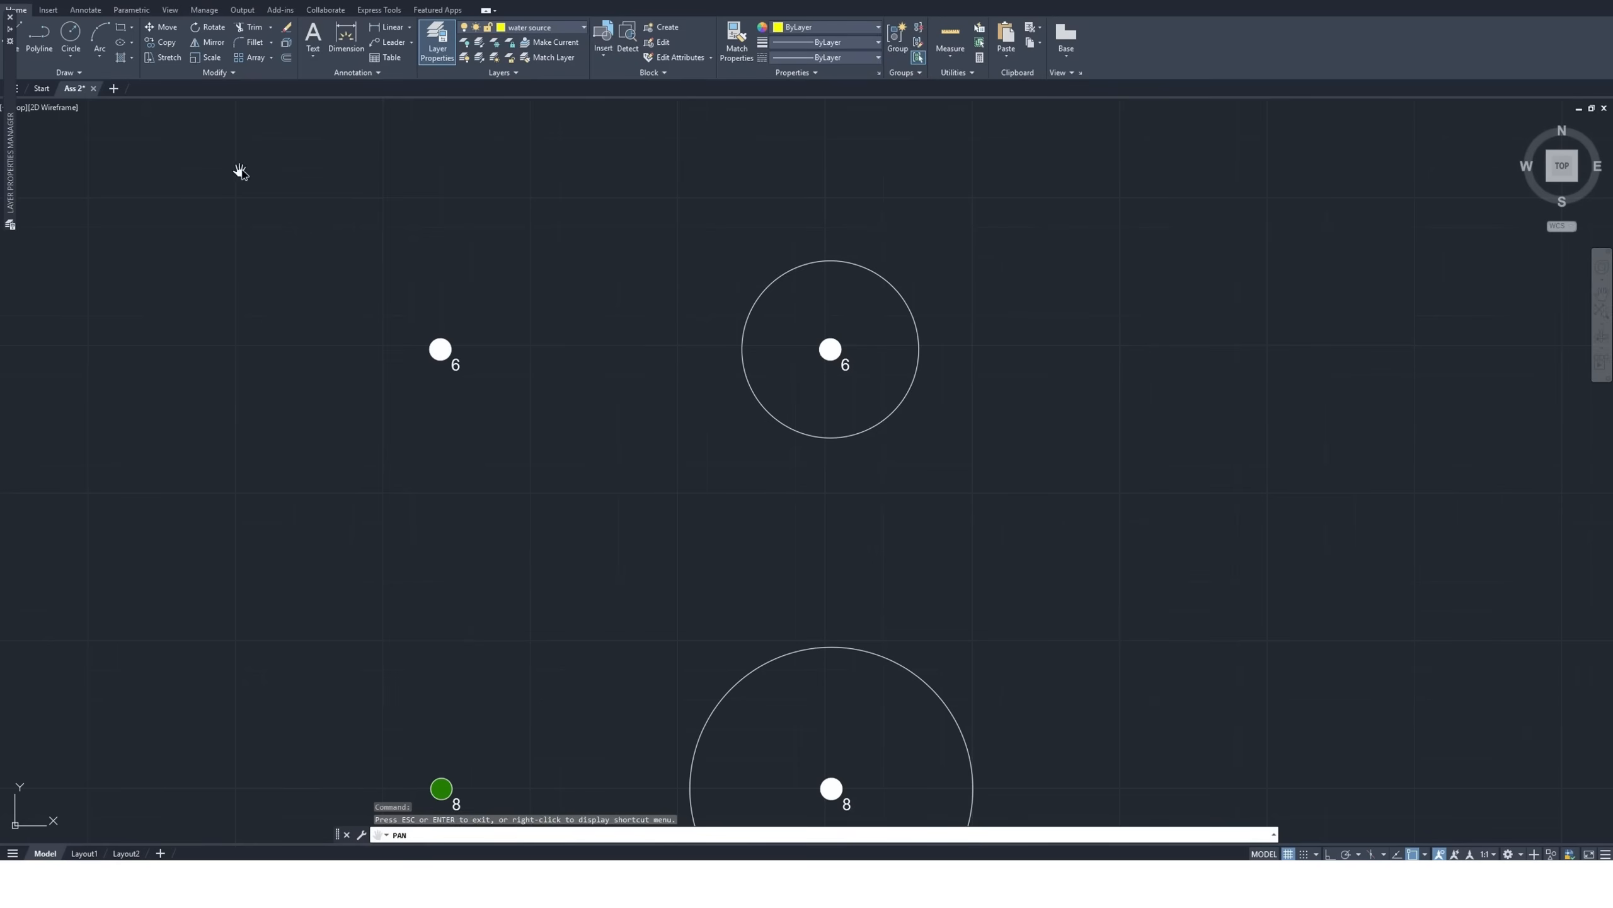
key("Escape")
left_click(340, 39)
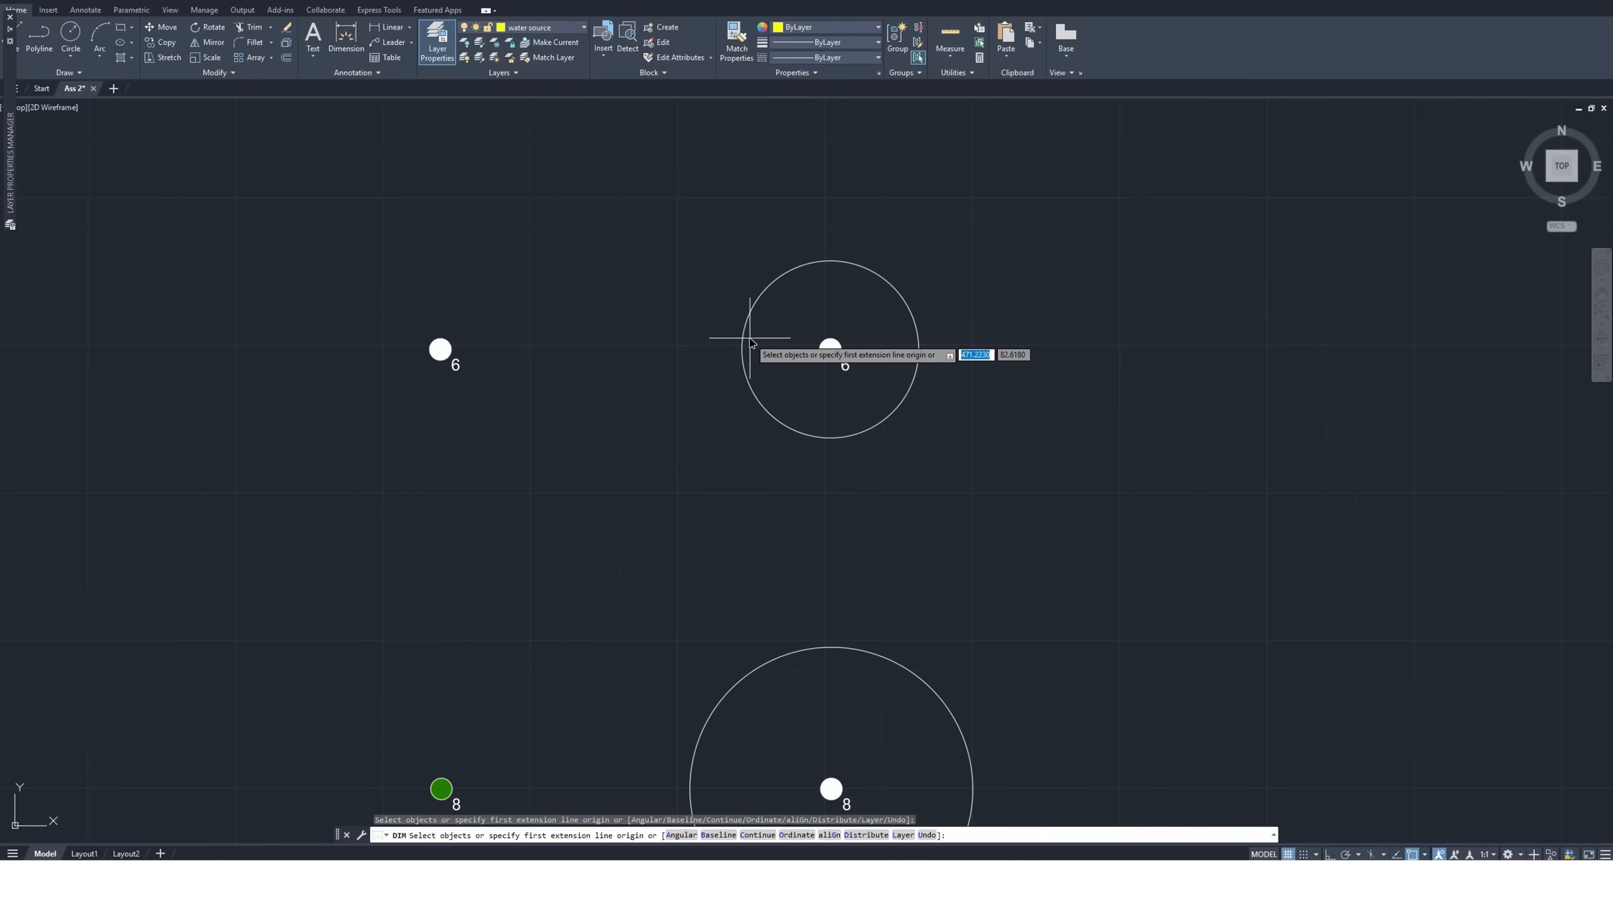
left_click(829, 350)
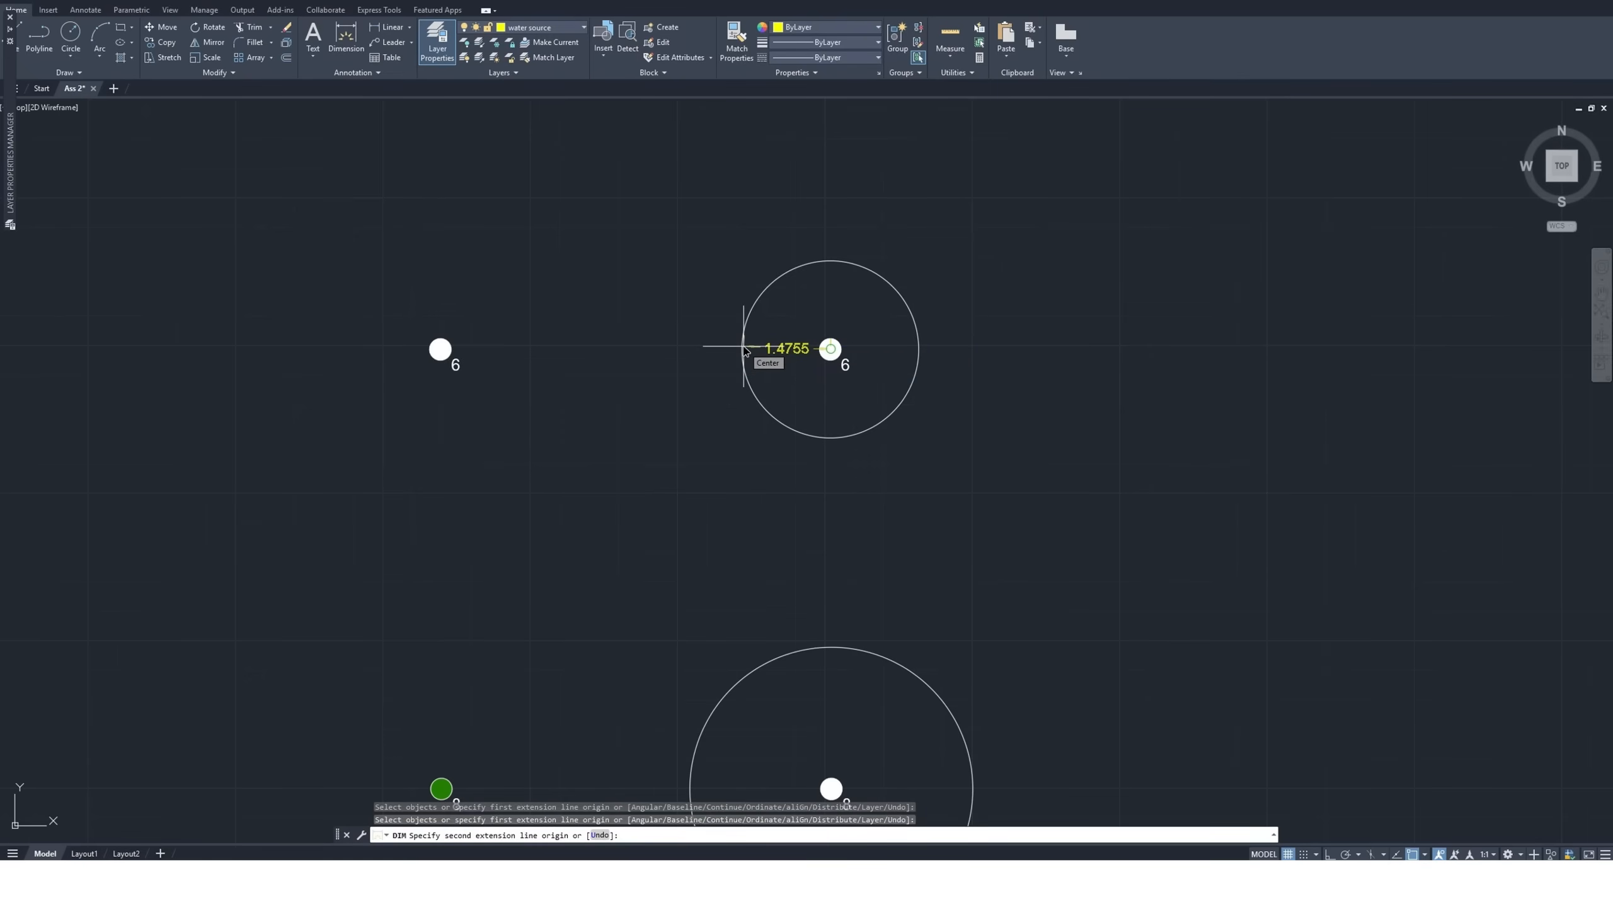
key("Escape")
Examine the nozzle symbols and coverage circles for sizes 8, 10, 12, 15 and 17 one after another
scroll(624, 356, "down", 2)
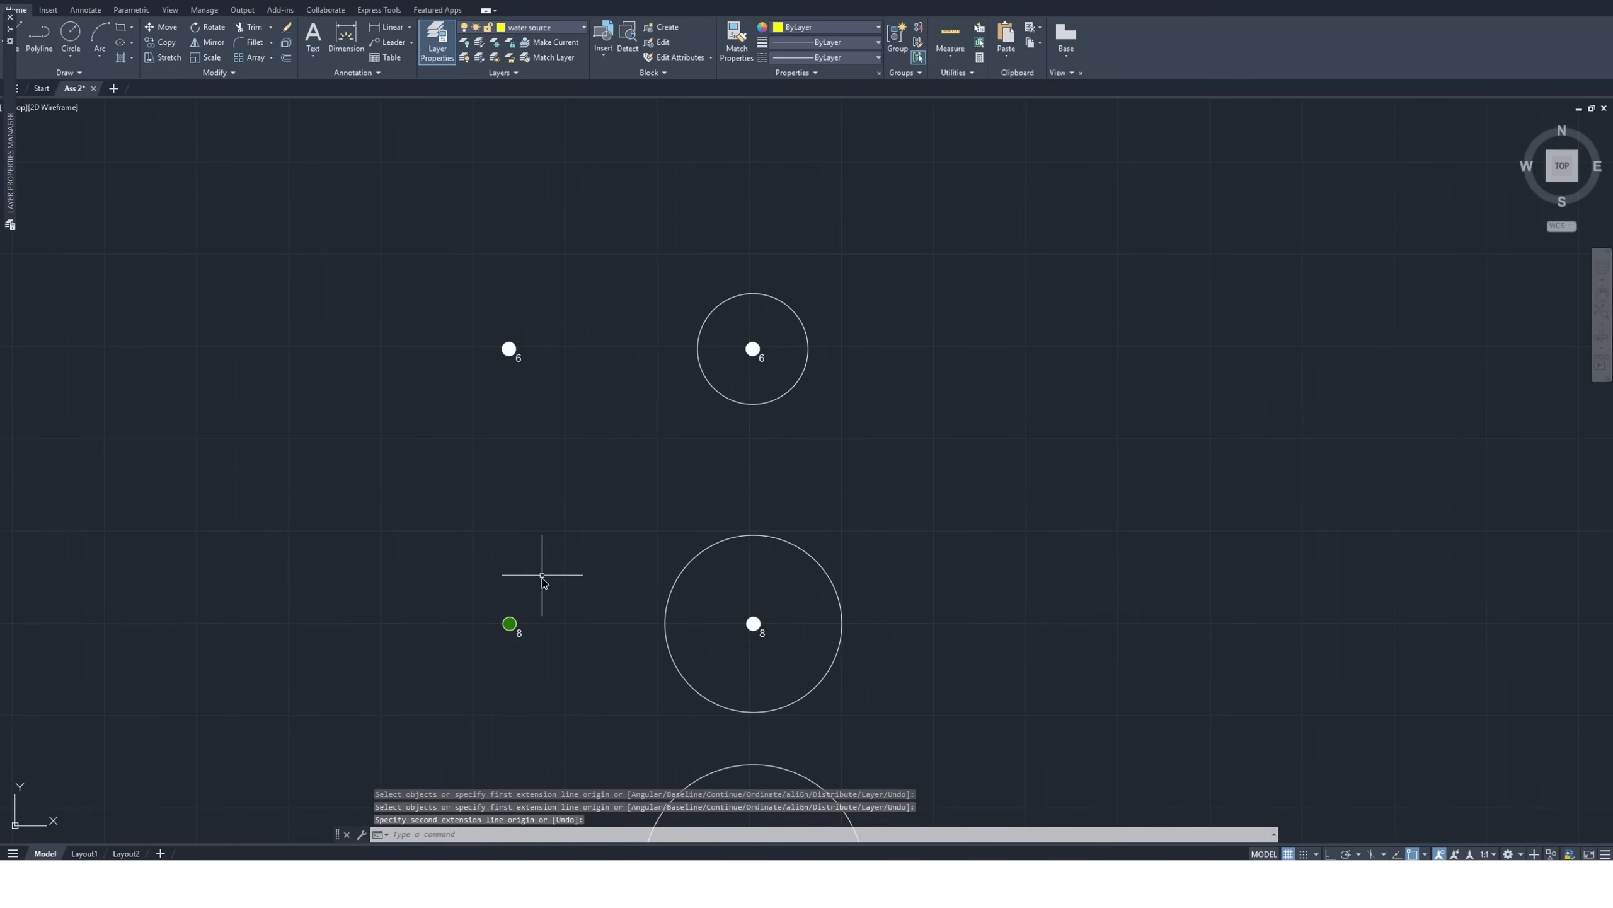
scroll(531, 646, "up", 2)
scroll(629, 527, "down", 2)
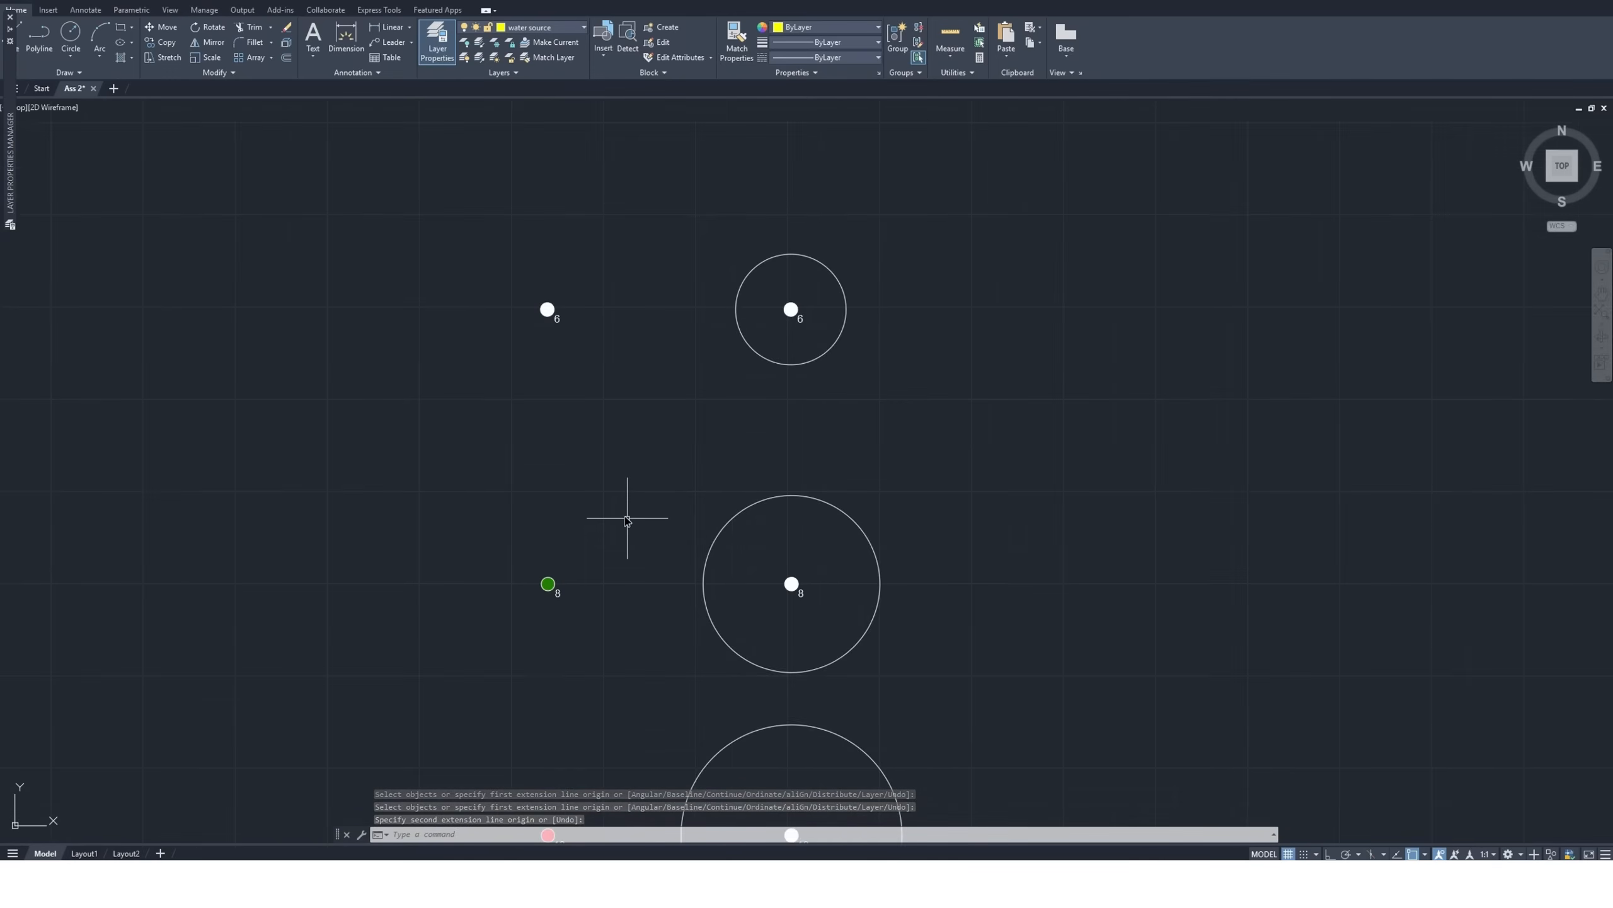
scroll(594, 558, "down", 4)
scroll(576, 649, "up", 6)
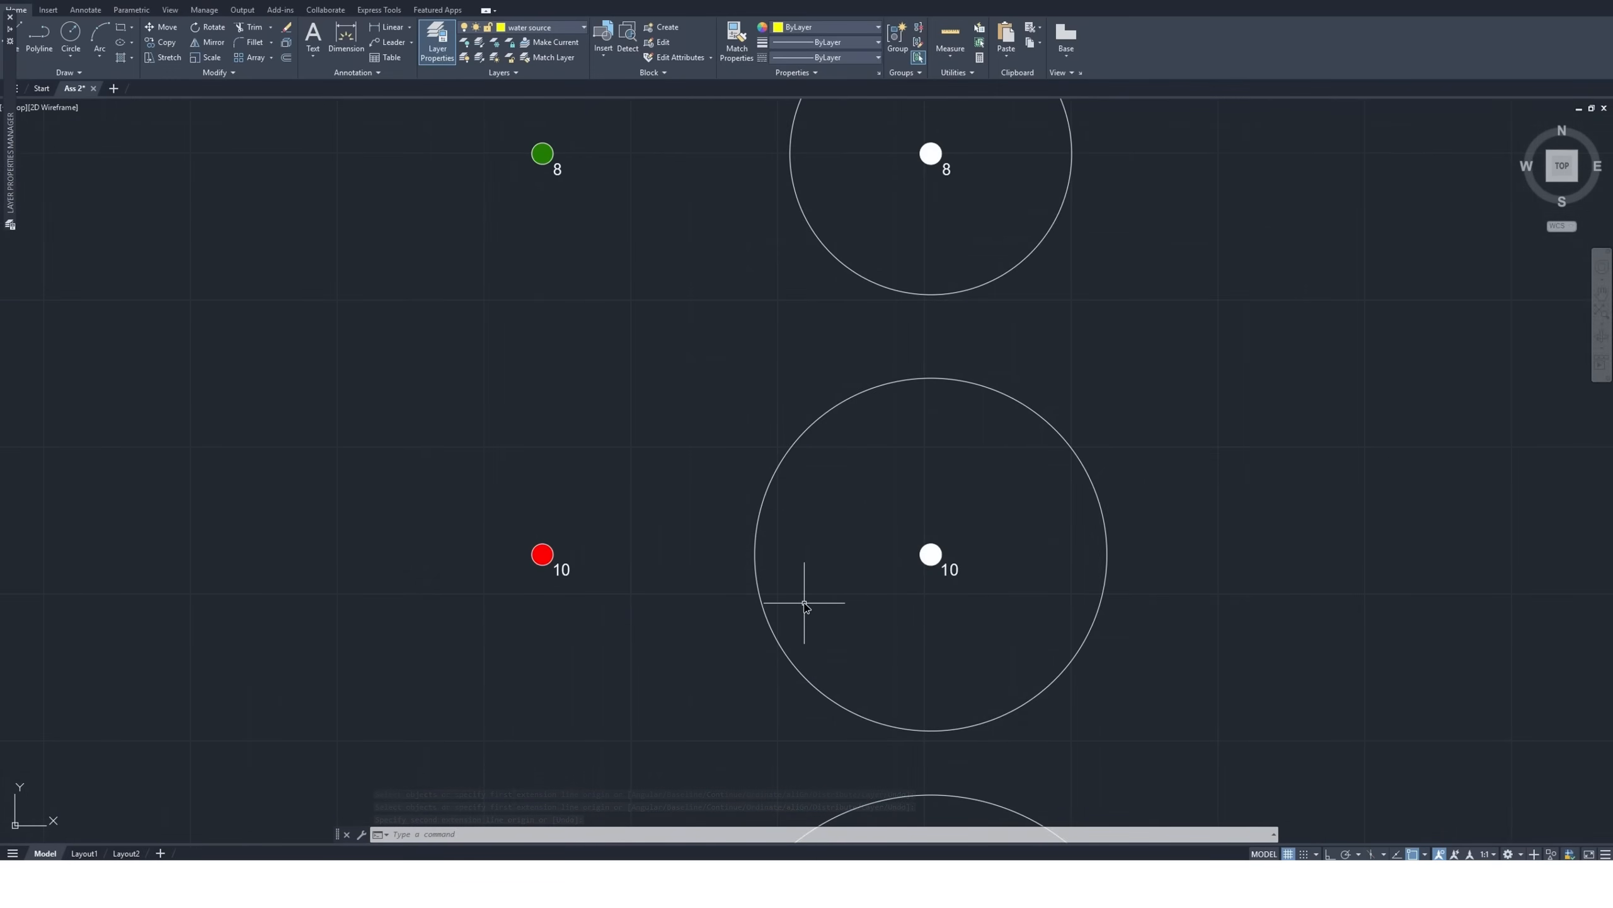
scroll(746, 562, "down", 5)
scroll(679, 779, "up", 5)
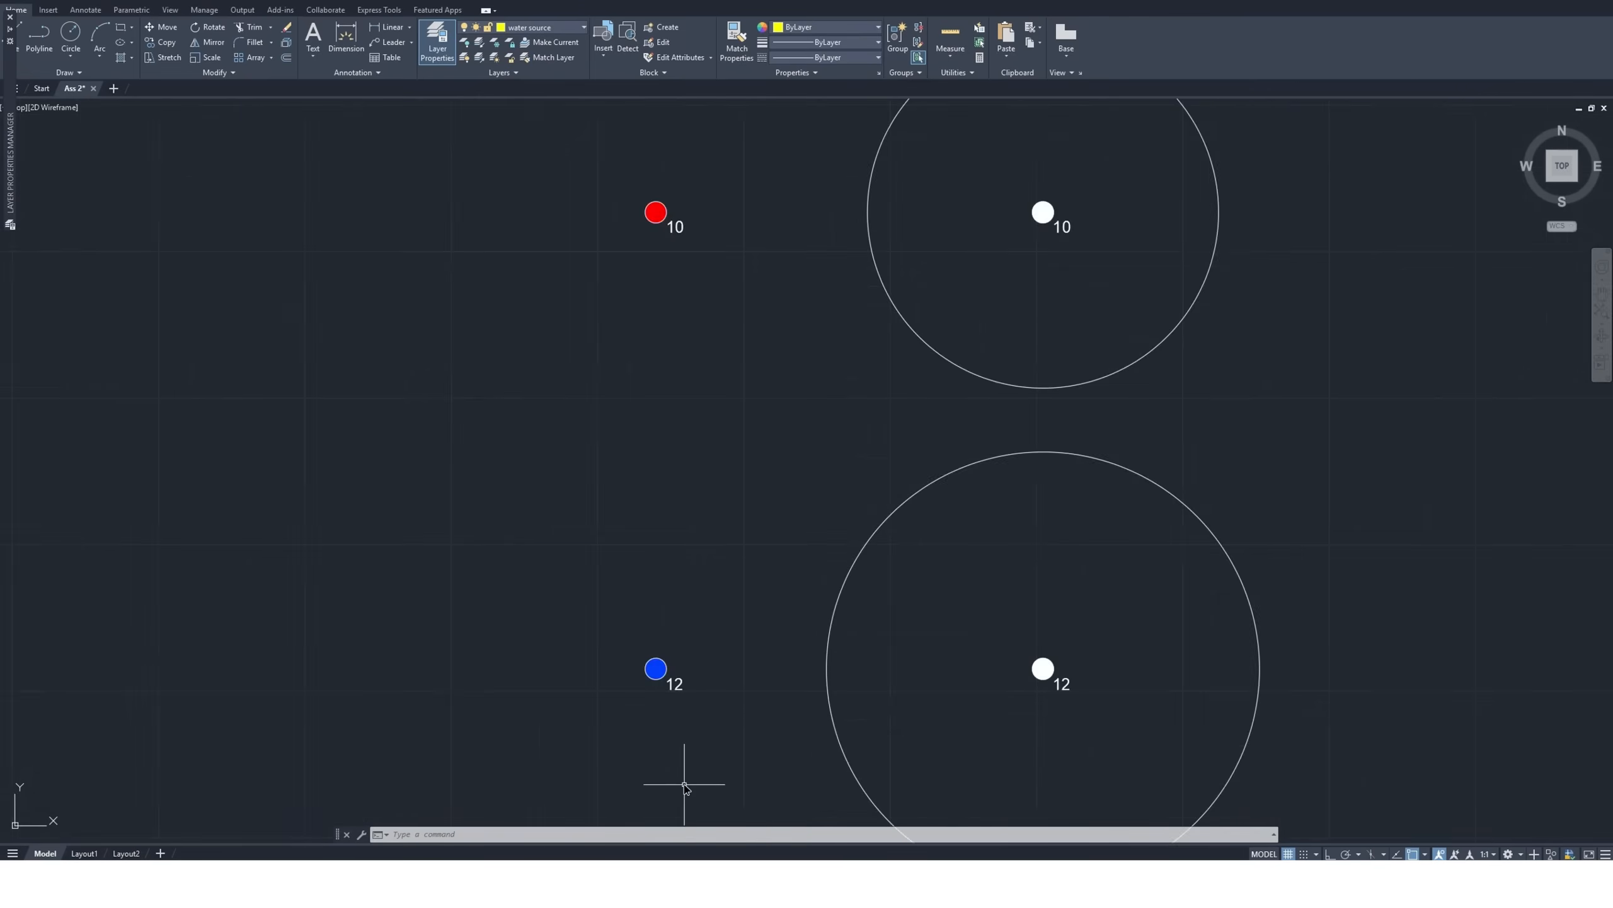
scroll(684, 788, "up", 2)
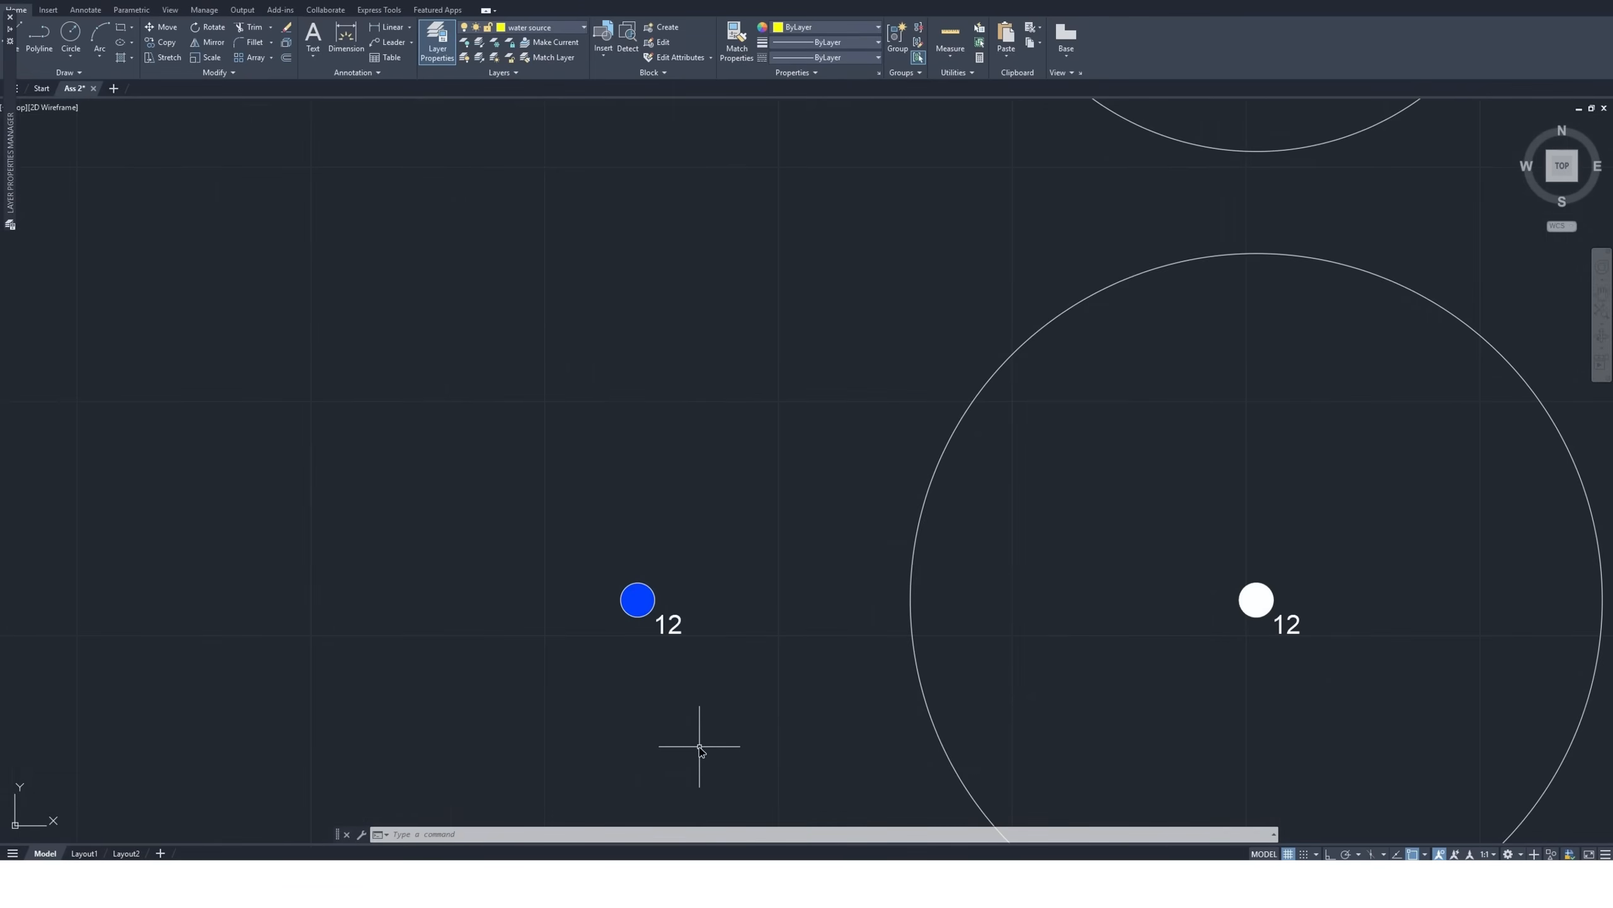
left_click(1602, 294)
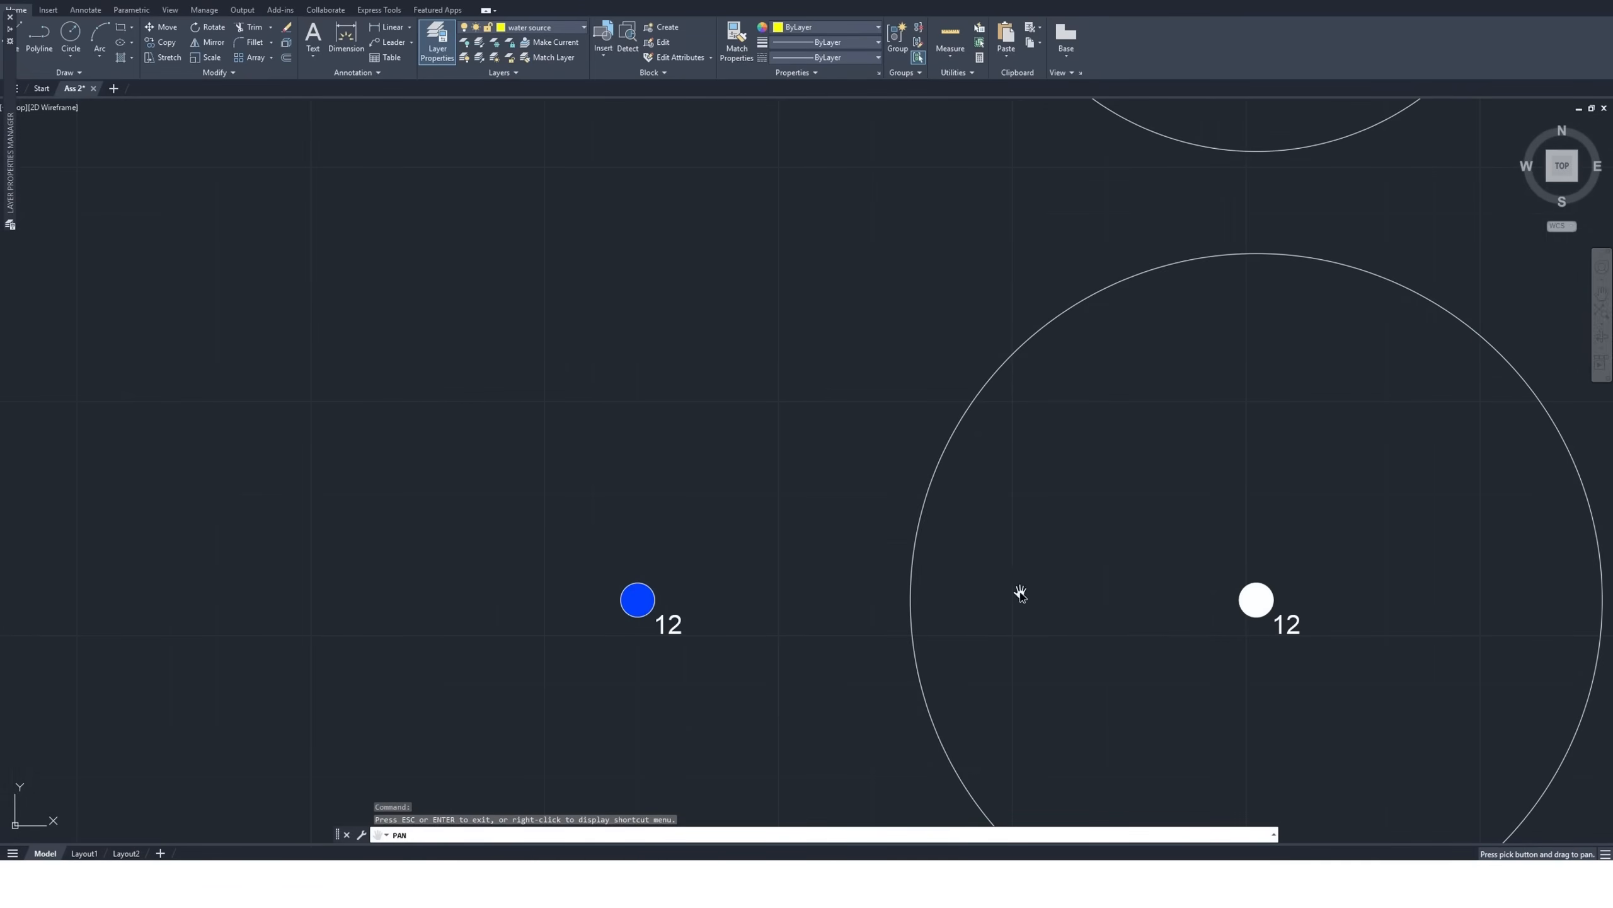
mouse_move(1020, 594)
left_mouse_down()
mouse_move(850, 410)
mouse_move(845, 375)
mouse_move(906, 245)
left_mouse_up()
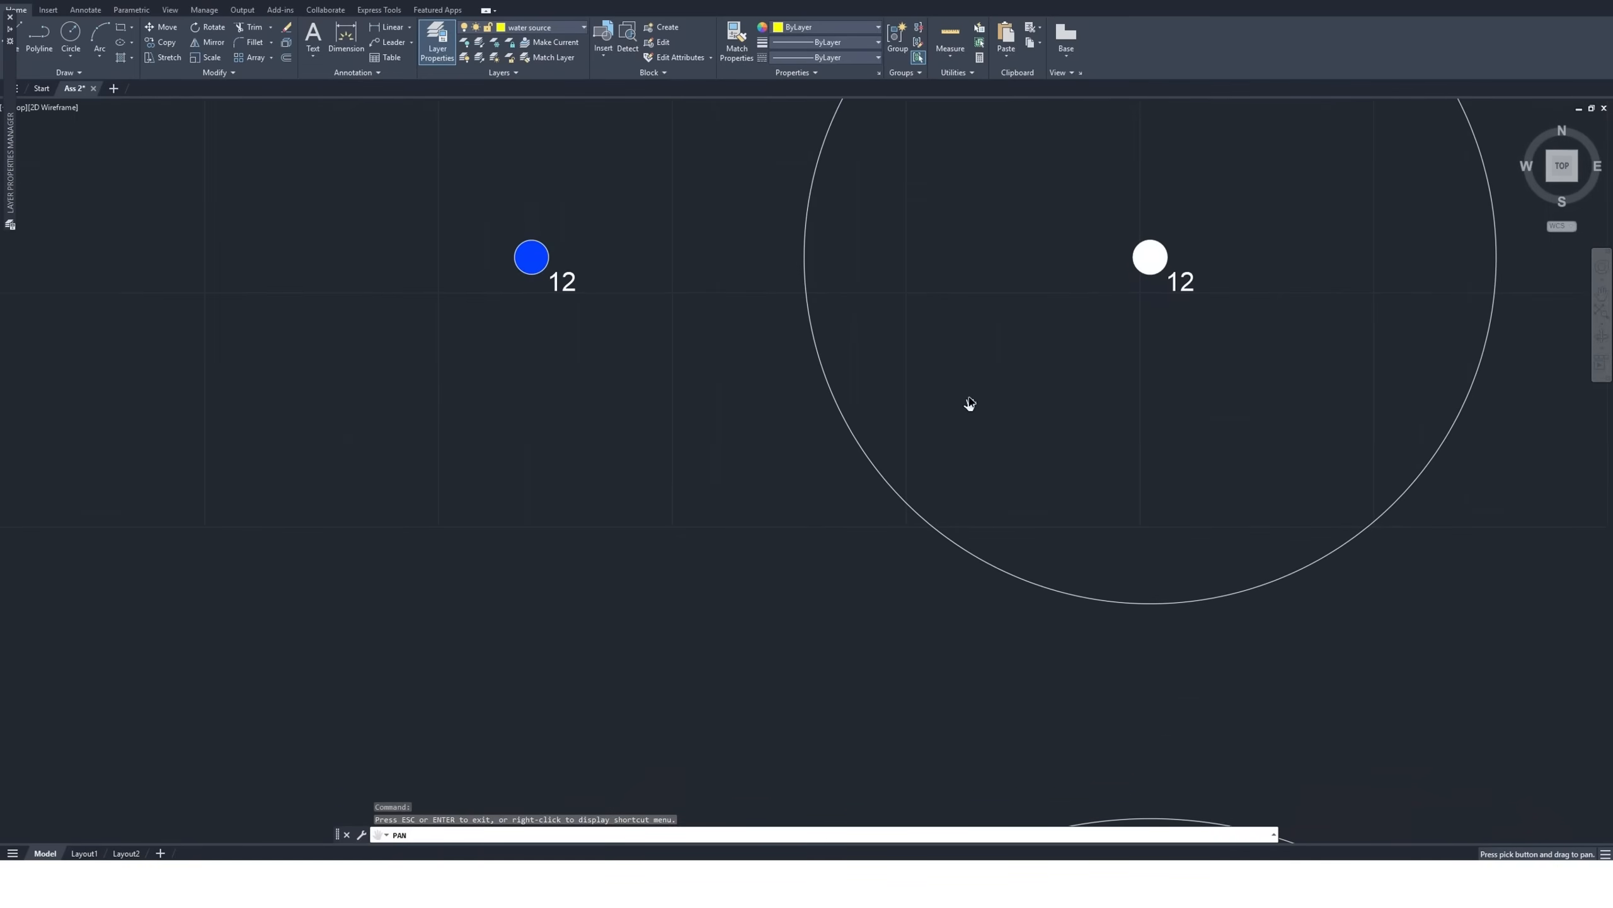
scroll(969, 401, "down", 2)
left_click_drag(803, 601, 778, 281)
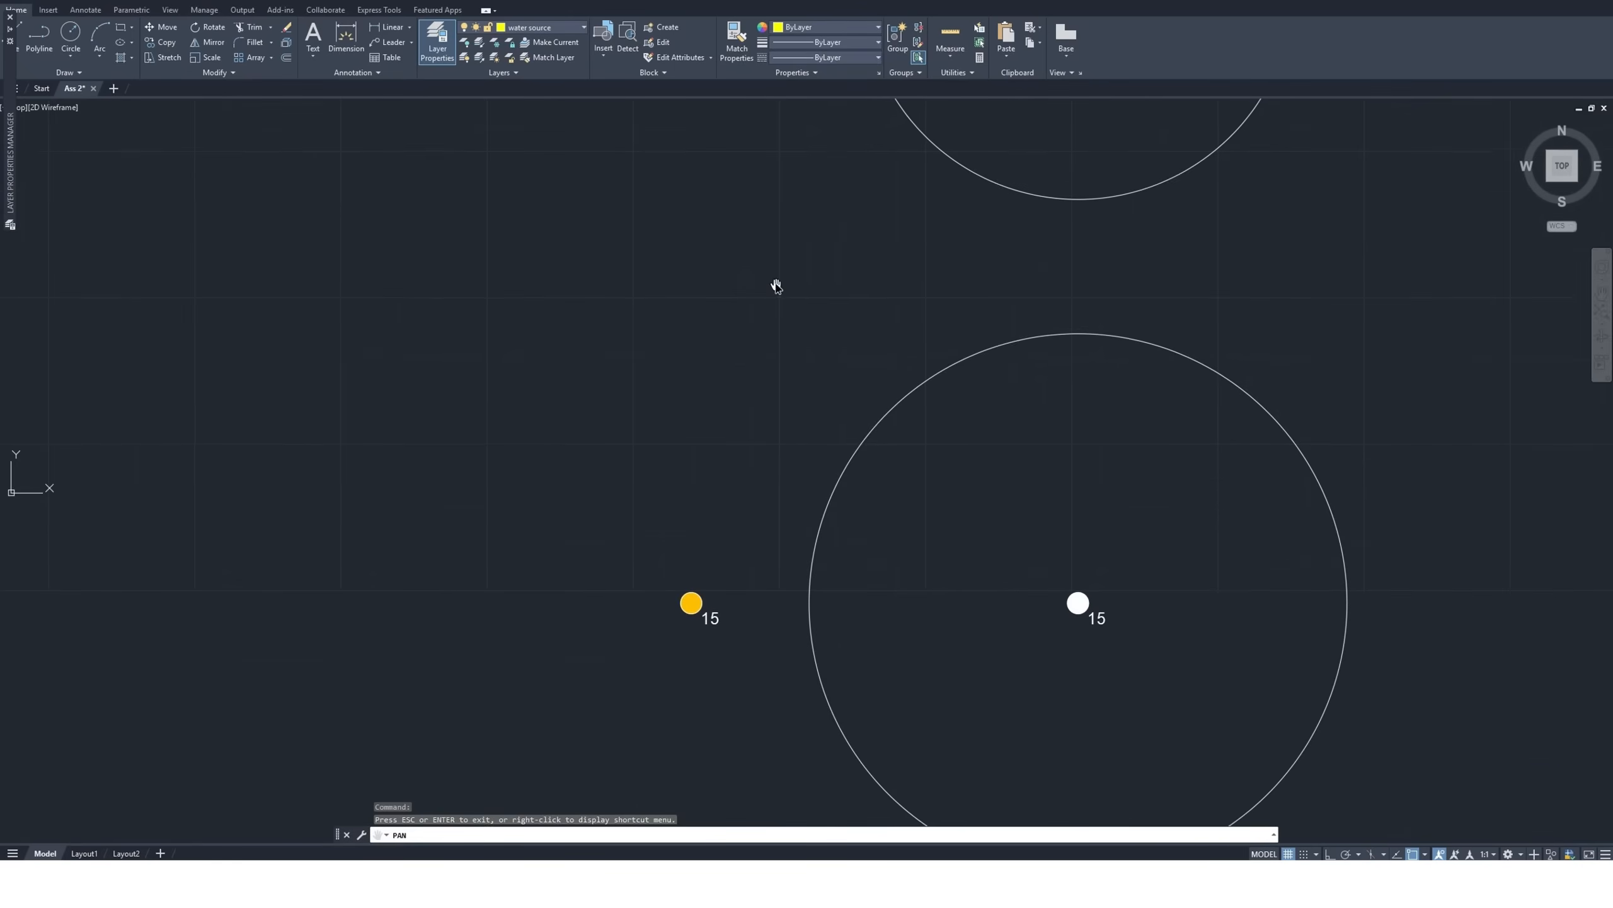
mouse_move(1073, 639)
left_mouse_down()
mouse_move(951, 437)
mouse_move(950, 372)
left_mouse_up()
mouse_move(785, 755)
left_mouse_down()
mouse_move(813, 468)
mouse_move(868, 407)
left_mouse_up()
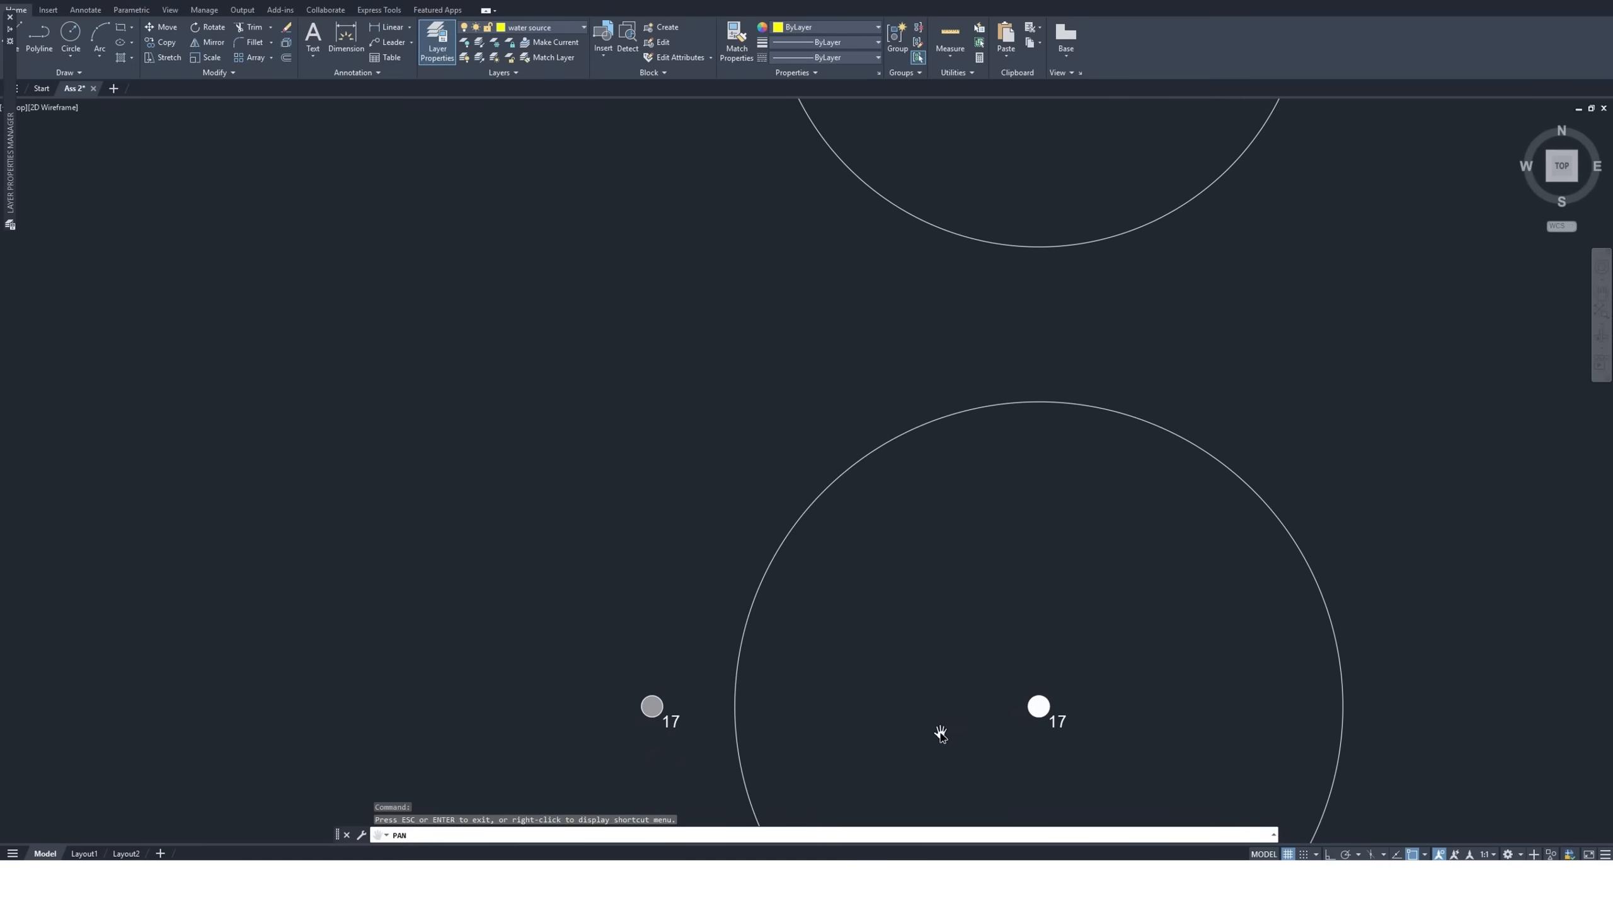
Review the column of nozzle symbols again from size 17 back to size 6
scroll(913, 677, "down", 2)
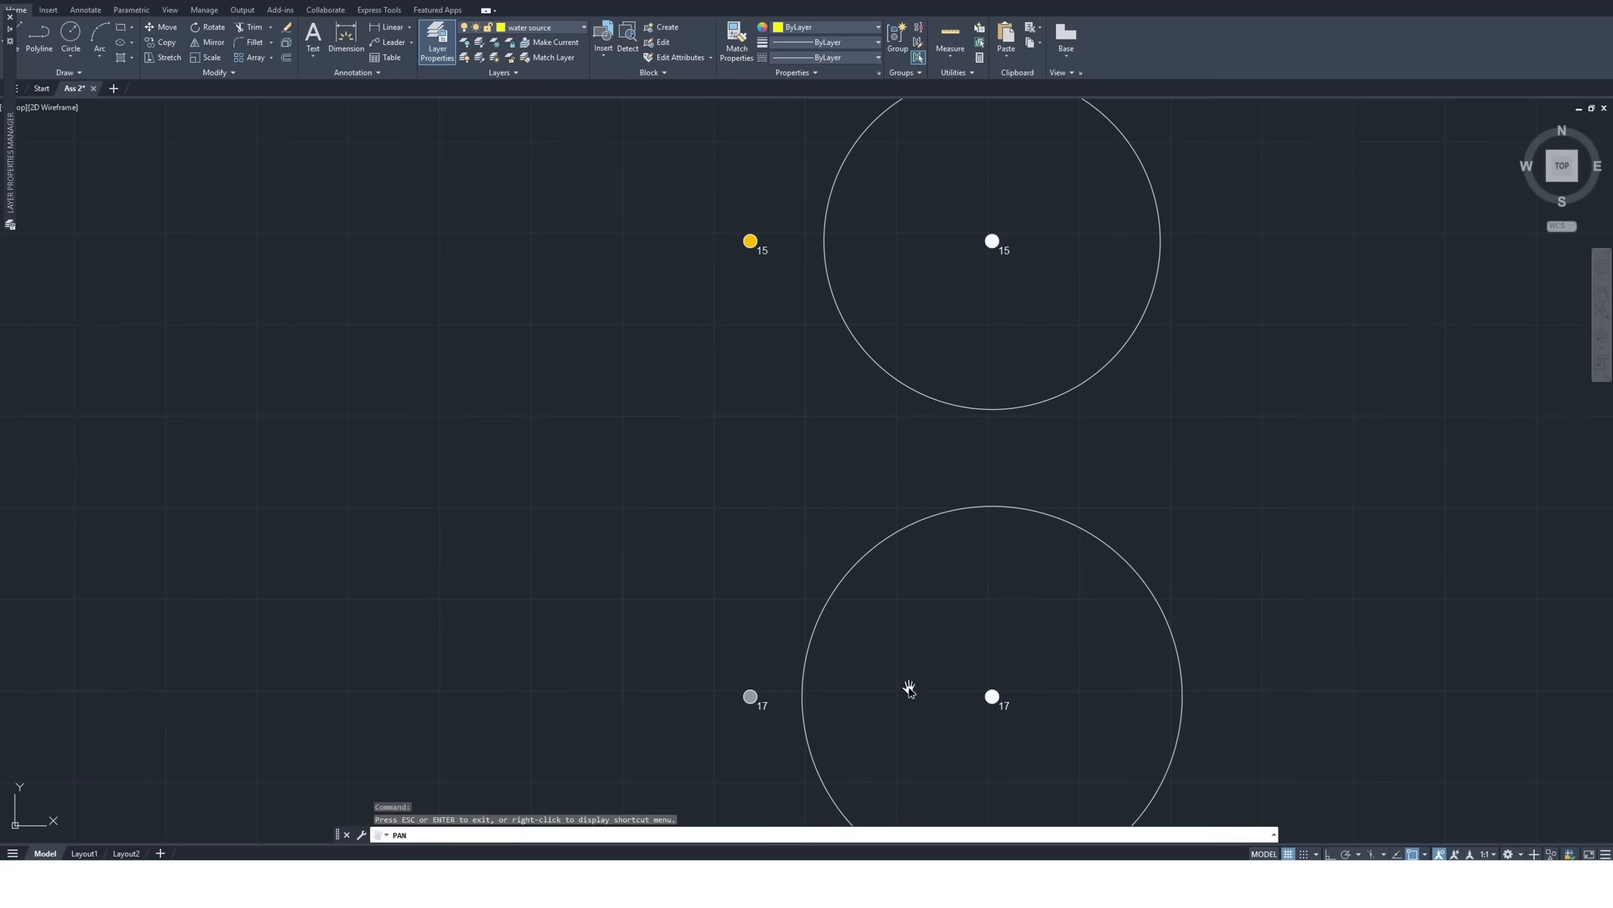
left_click_drag(892, 597, 879, 736)
left_click_drag(865, 464, 865, 728)
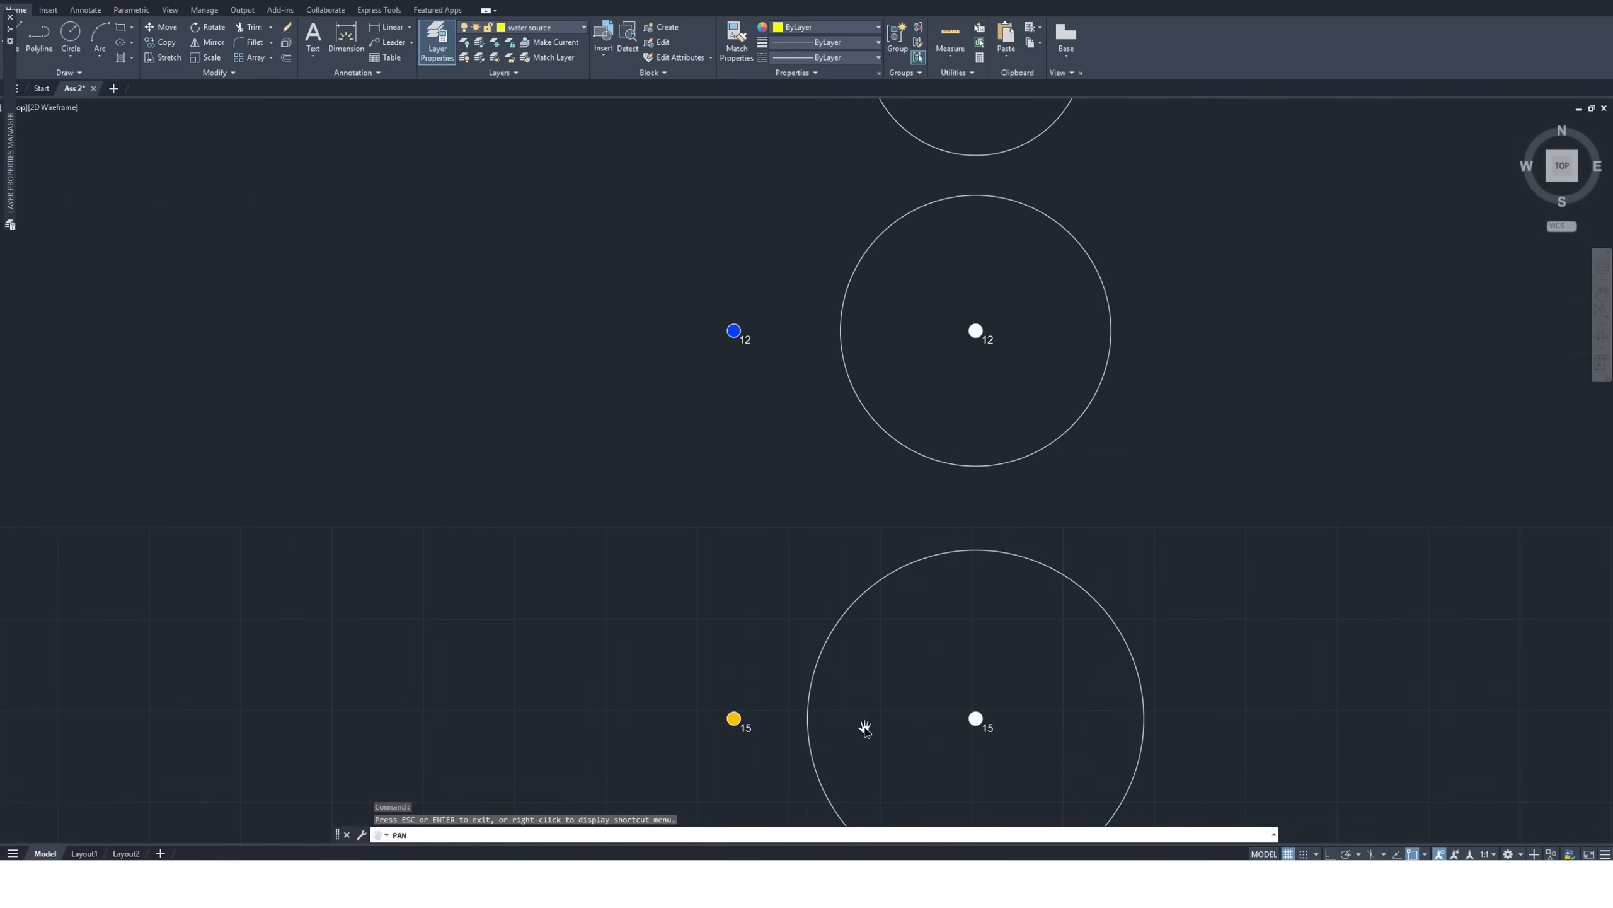
left_click_drag(887, 392, 888, 703)
left_click_drag(921, 345, 929, 537)
left_click_drag(946, 329, 960, 602)
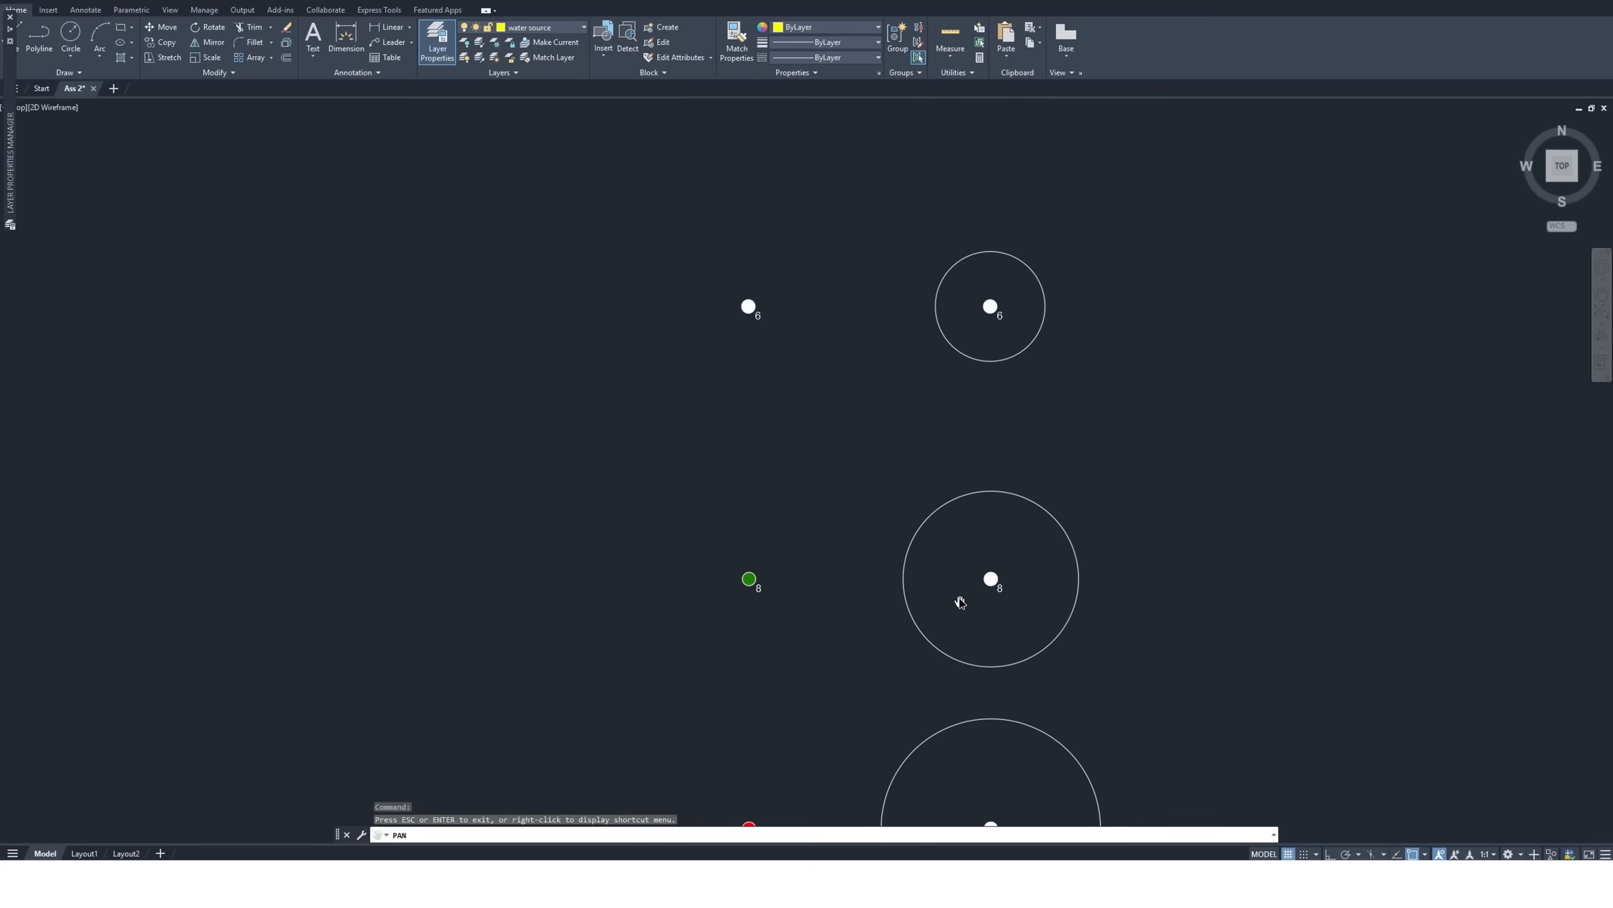
left_click_drag(964, 389, 938, 496)
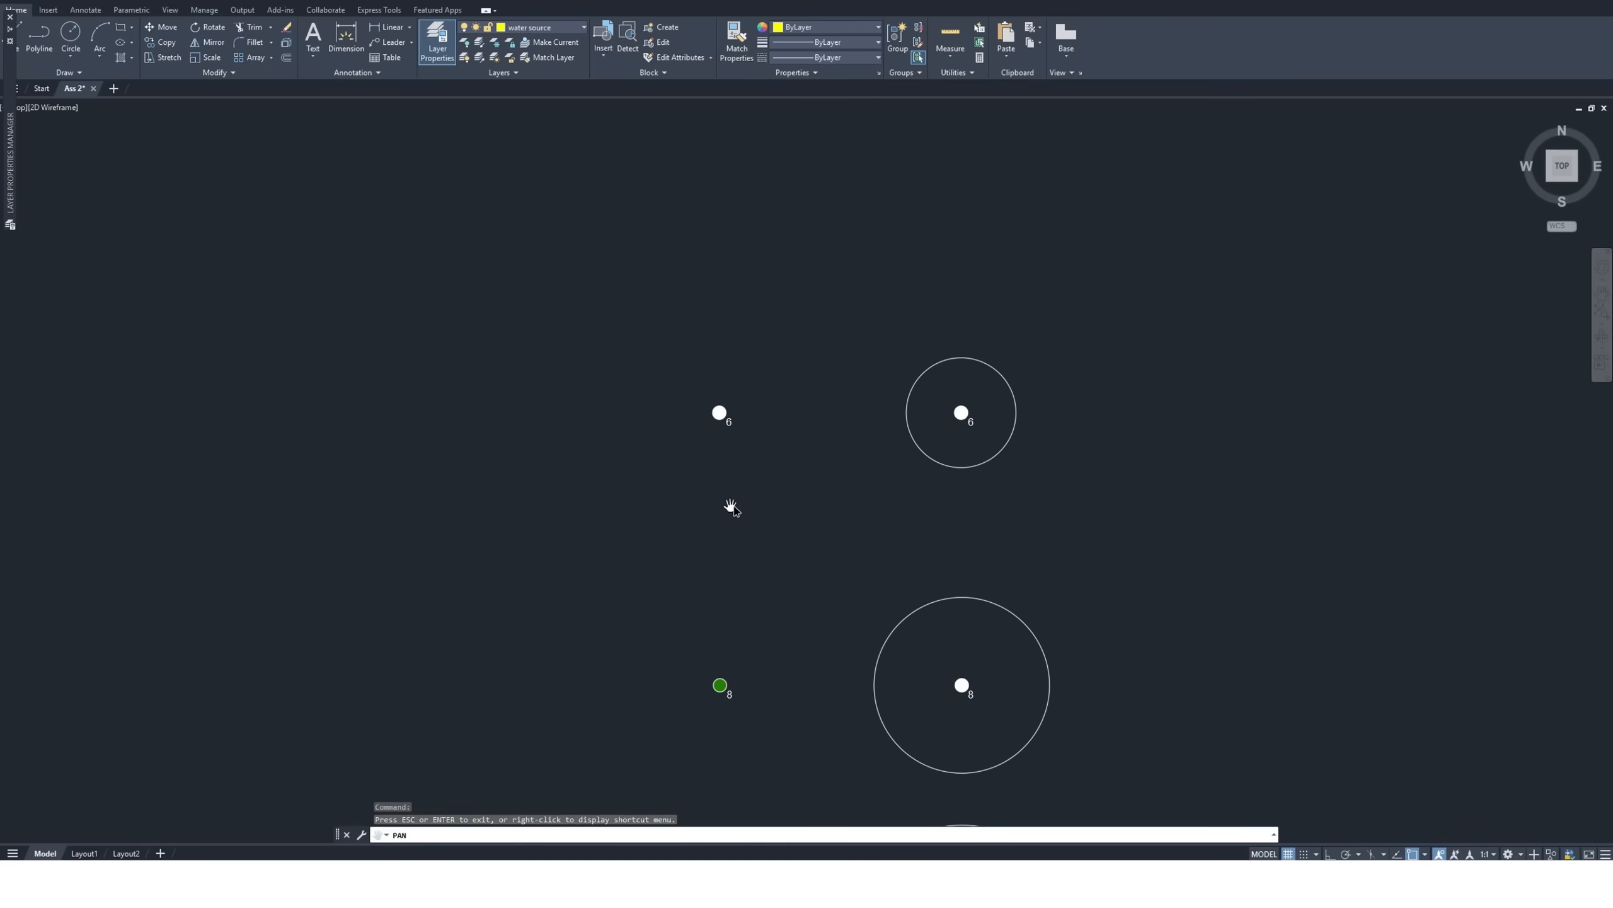
left_click_drag(778, 510, 670, 454)
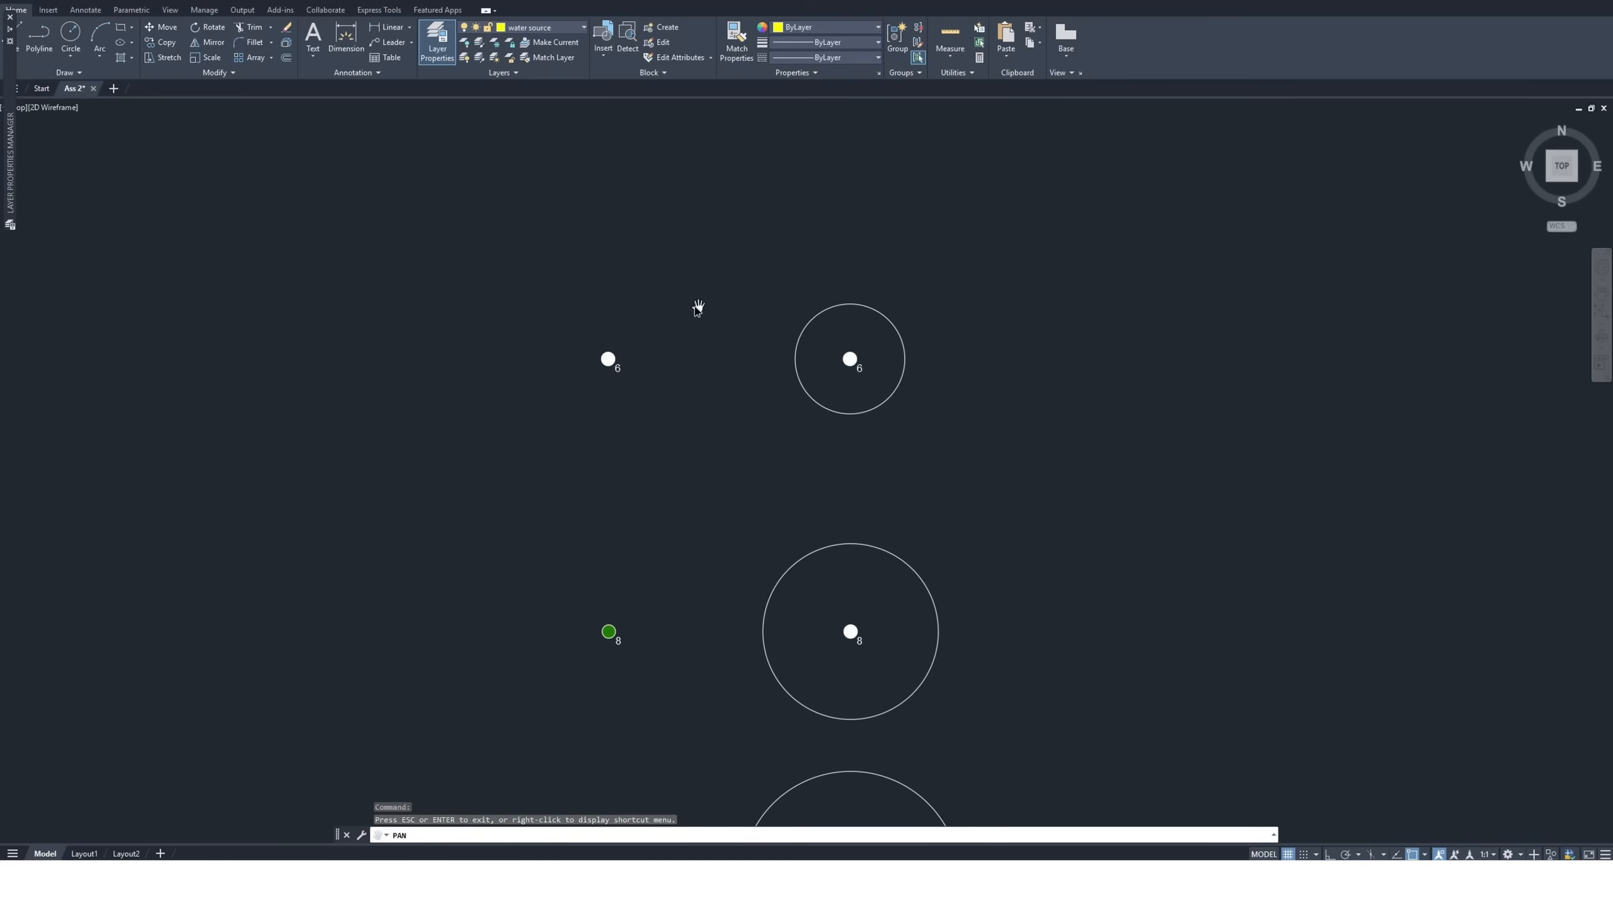
Create a new layer named nozzle 6 and set its color to index color 140
left_click(437, 51)
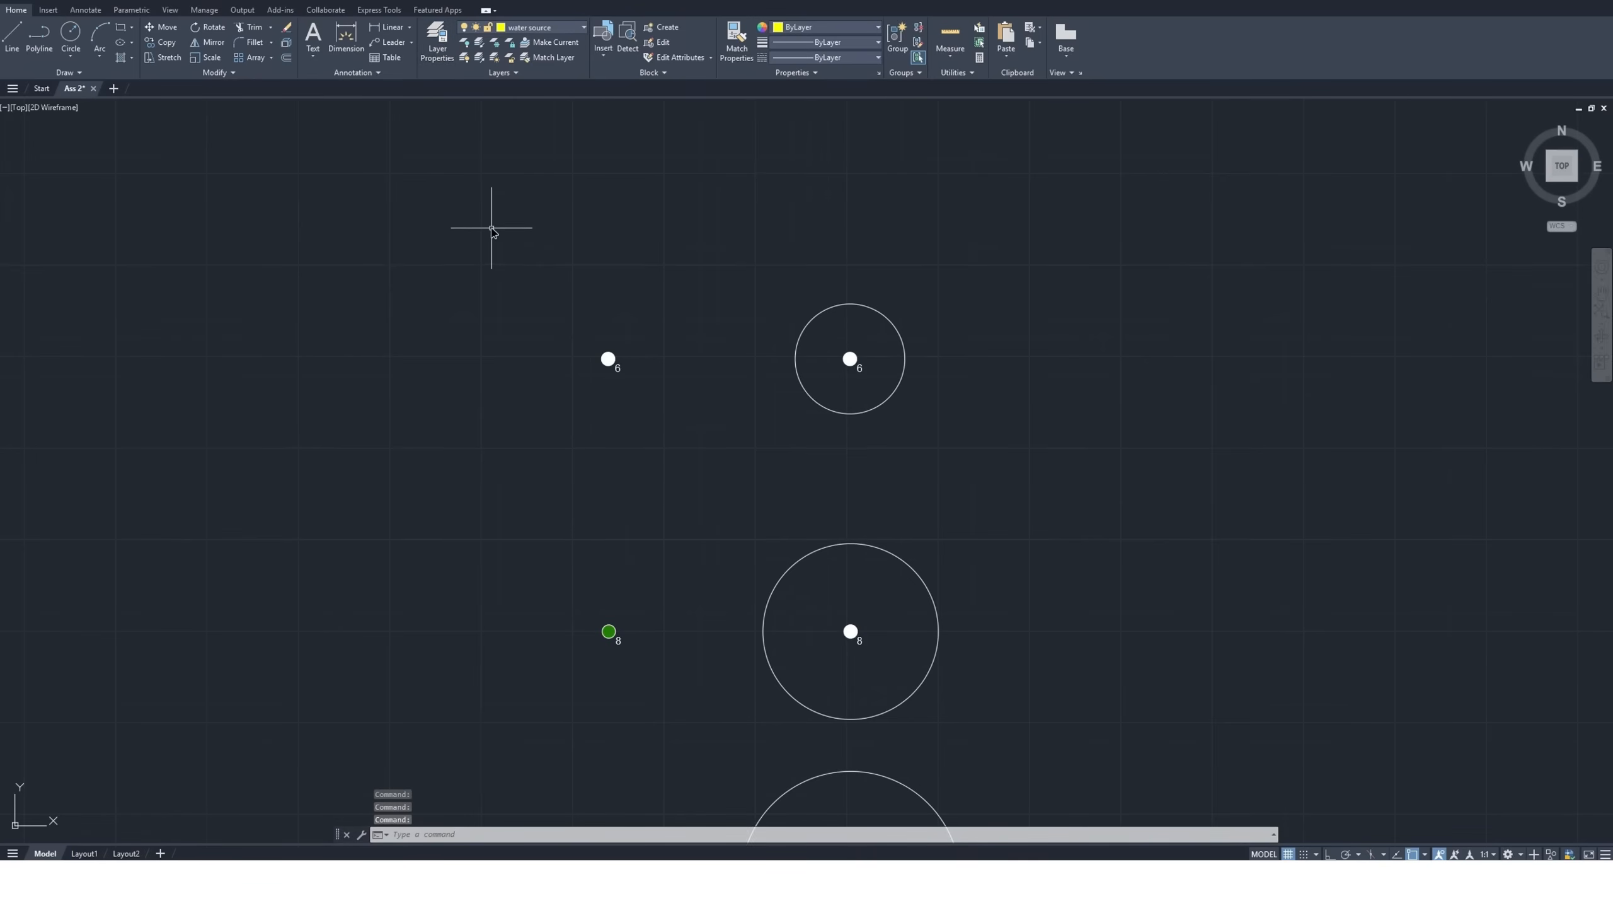
left_click(437, 50)
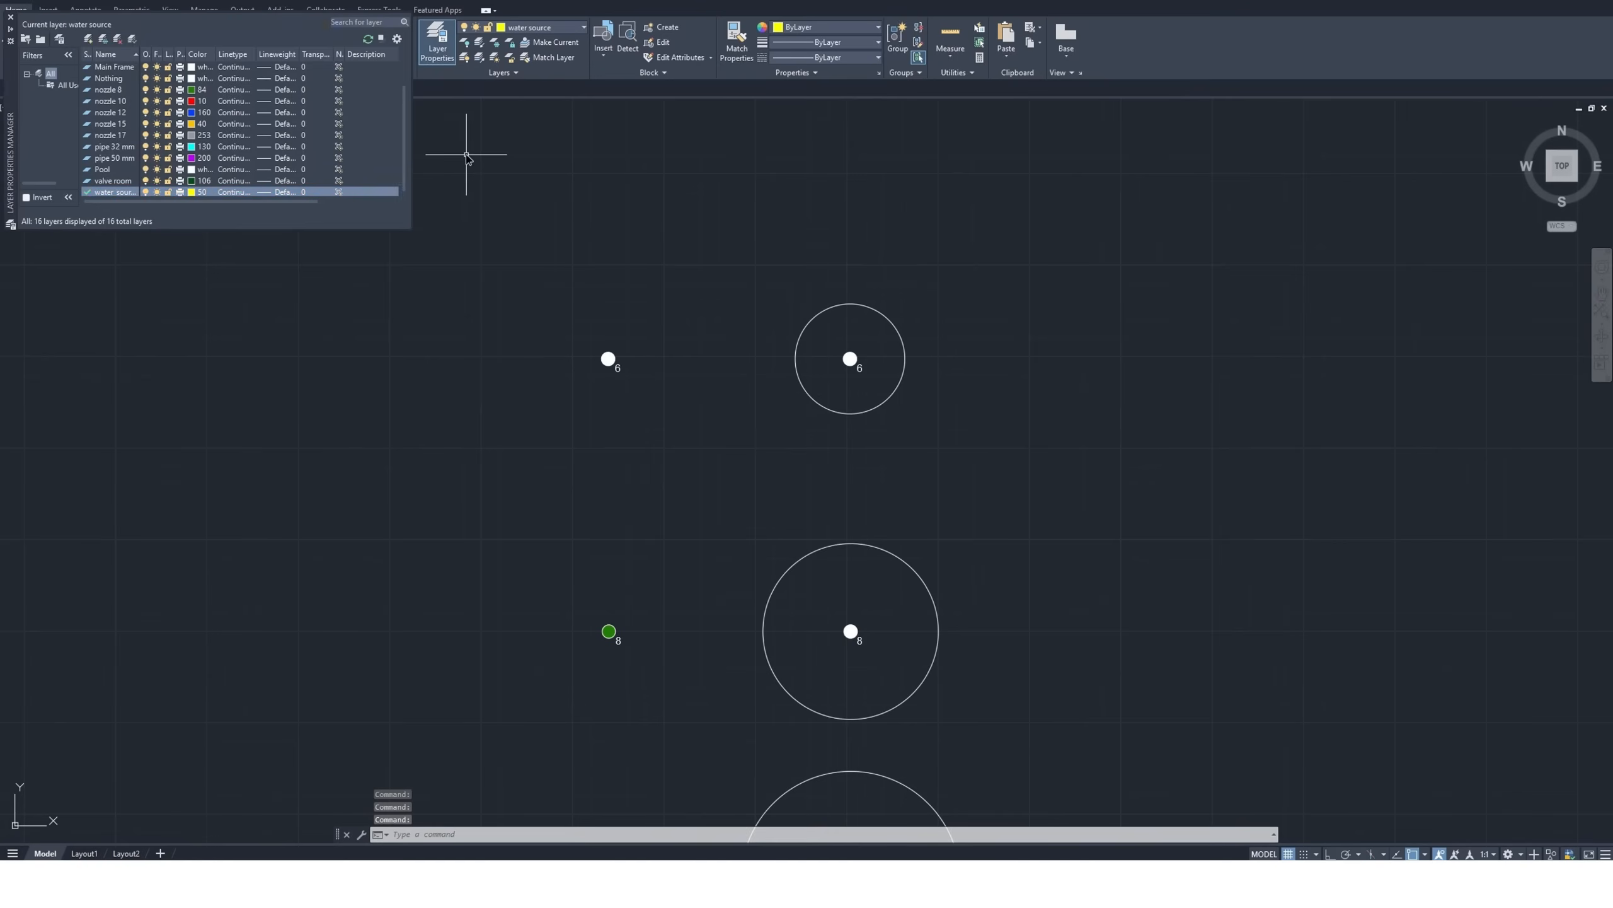
left_click(90, 43)
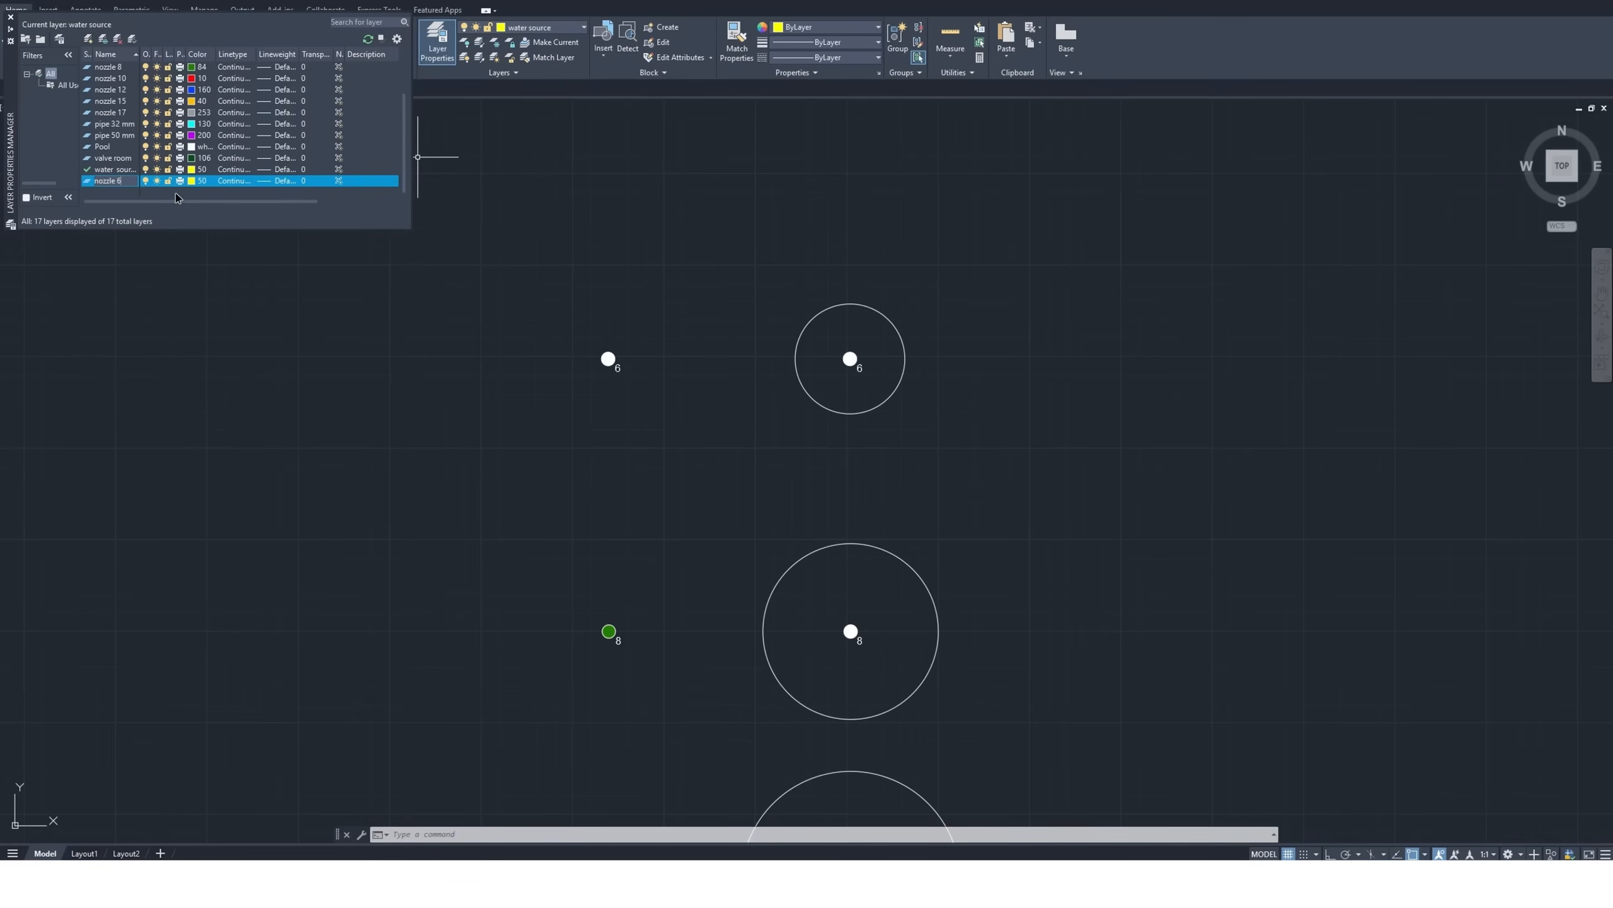
left_click(193, 181)
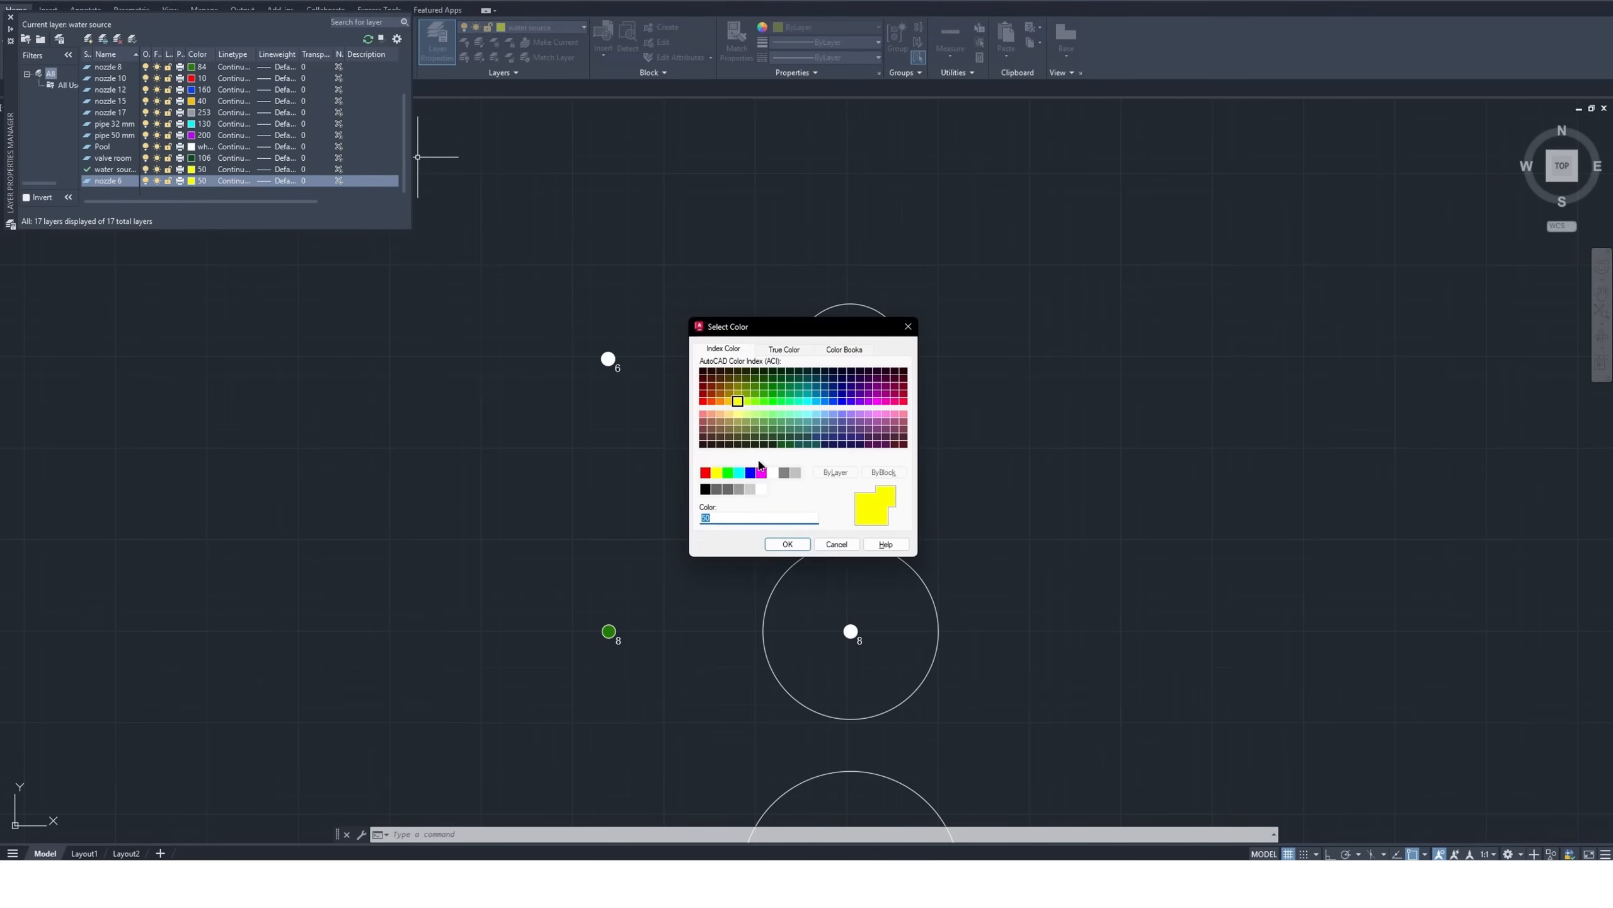
left_click(817, 400)
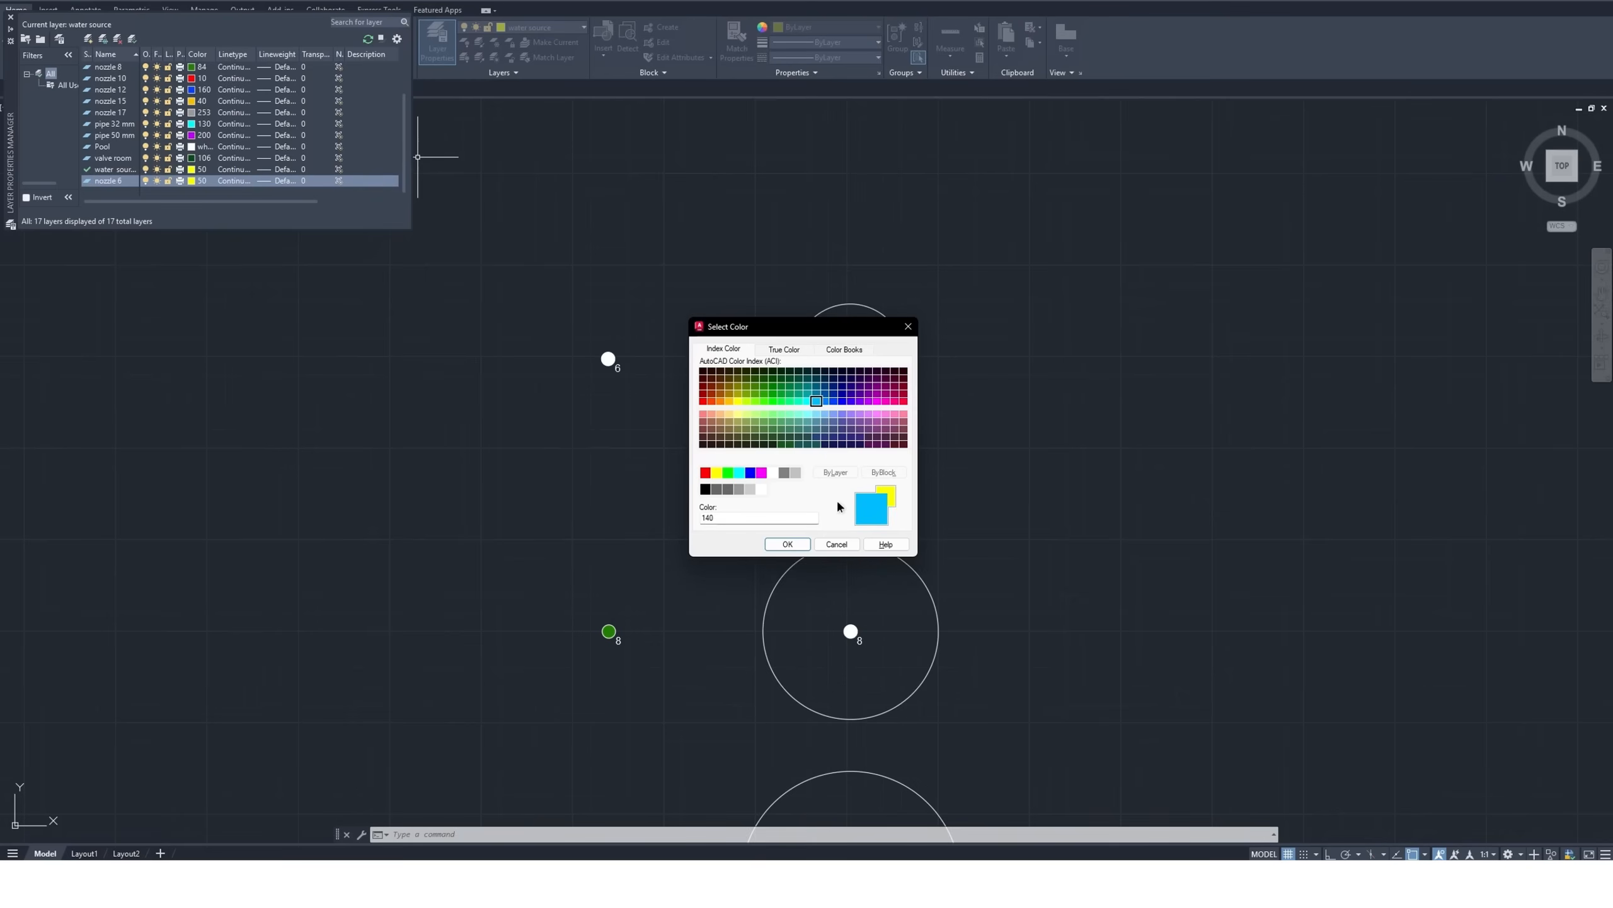
left_click(788, 544)
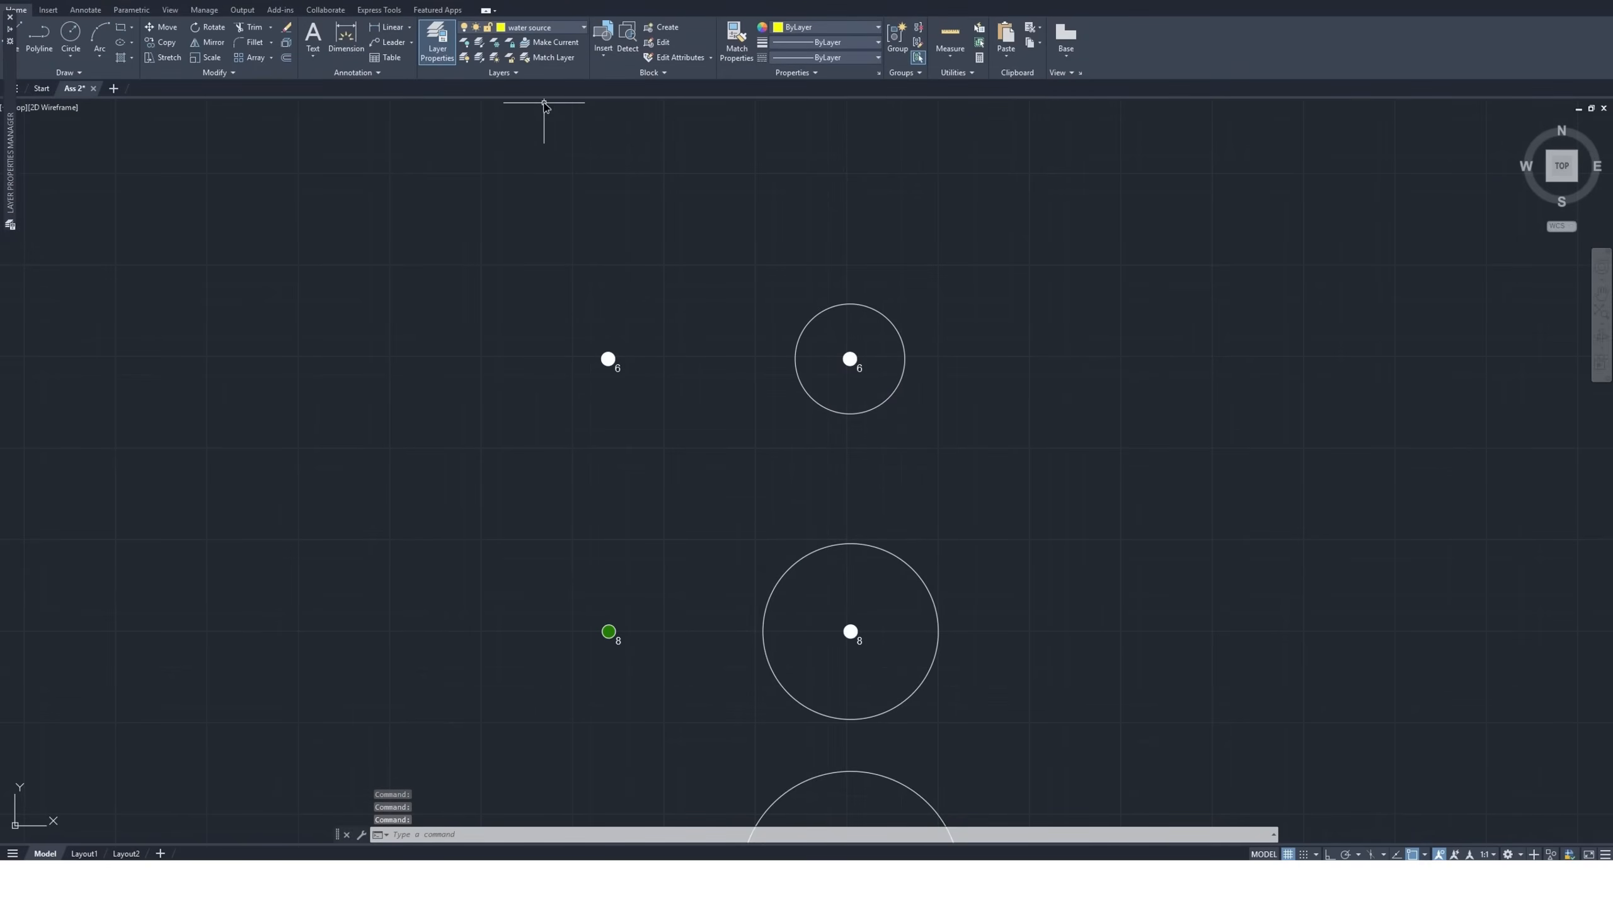
Make nozzle 6 the current layer
left_click(549, 28)
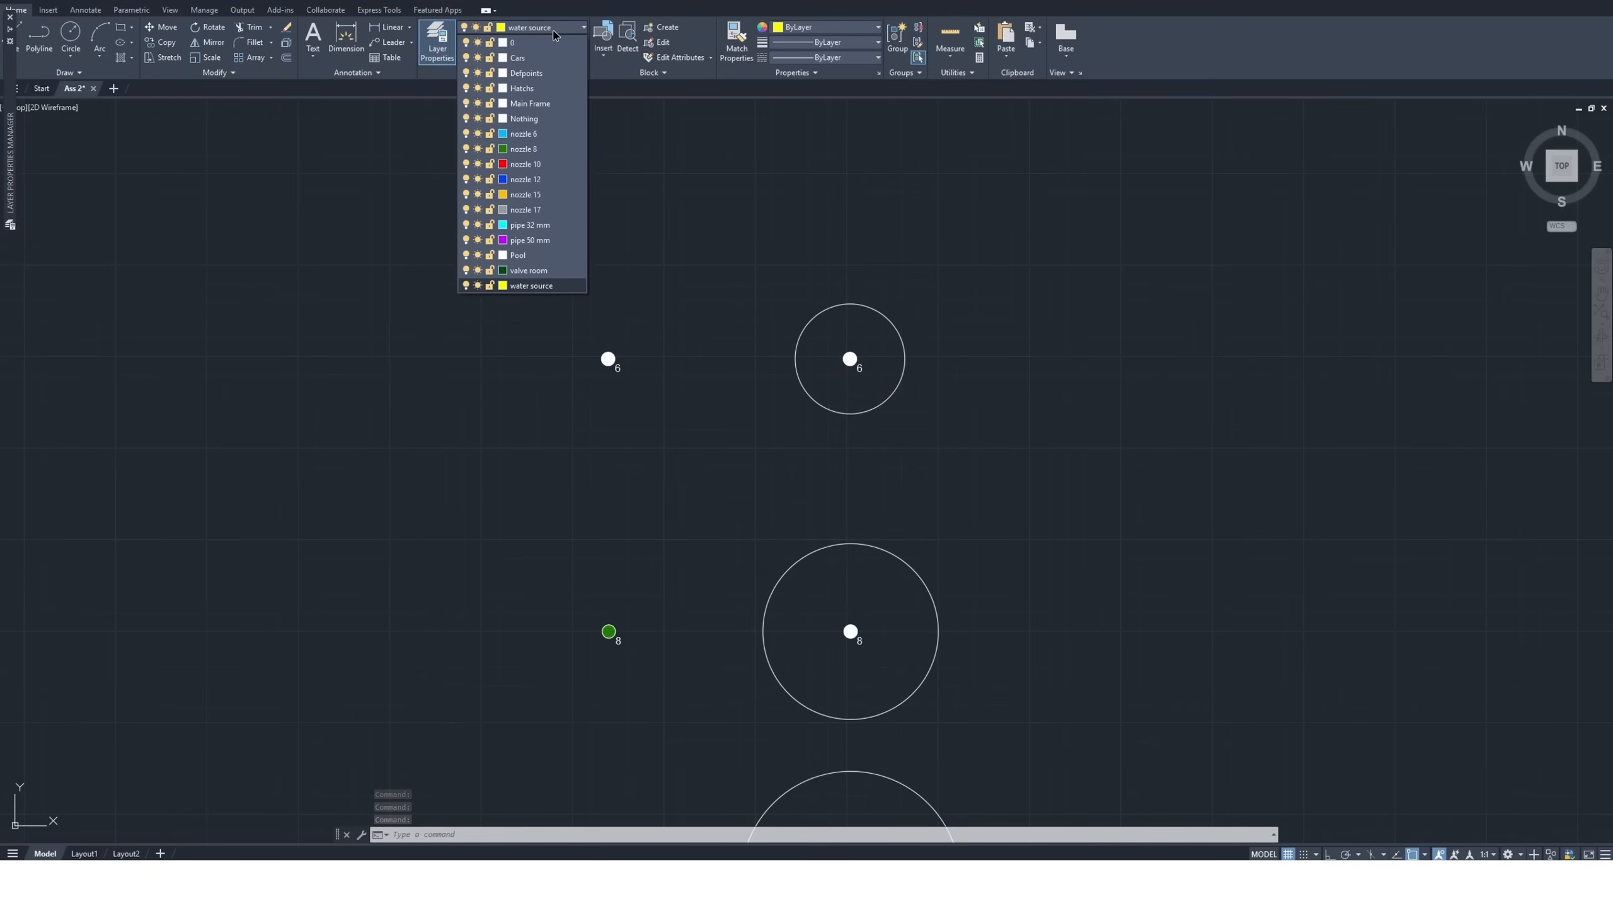
left_click(527, 136)
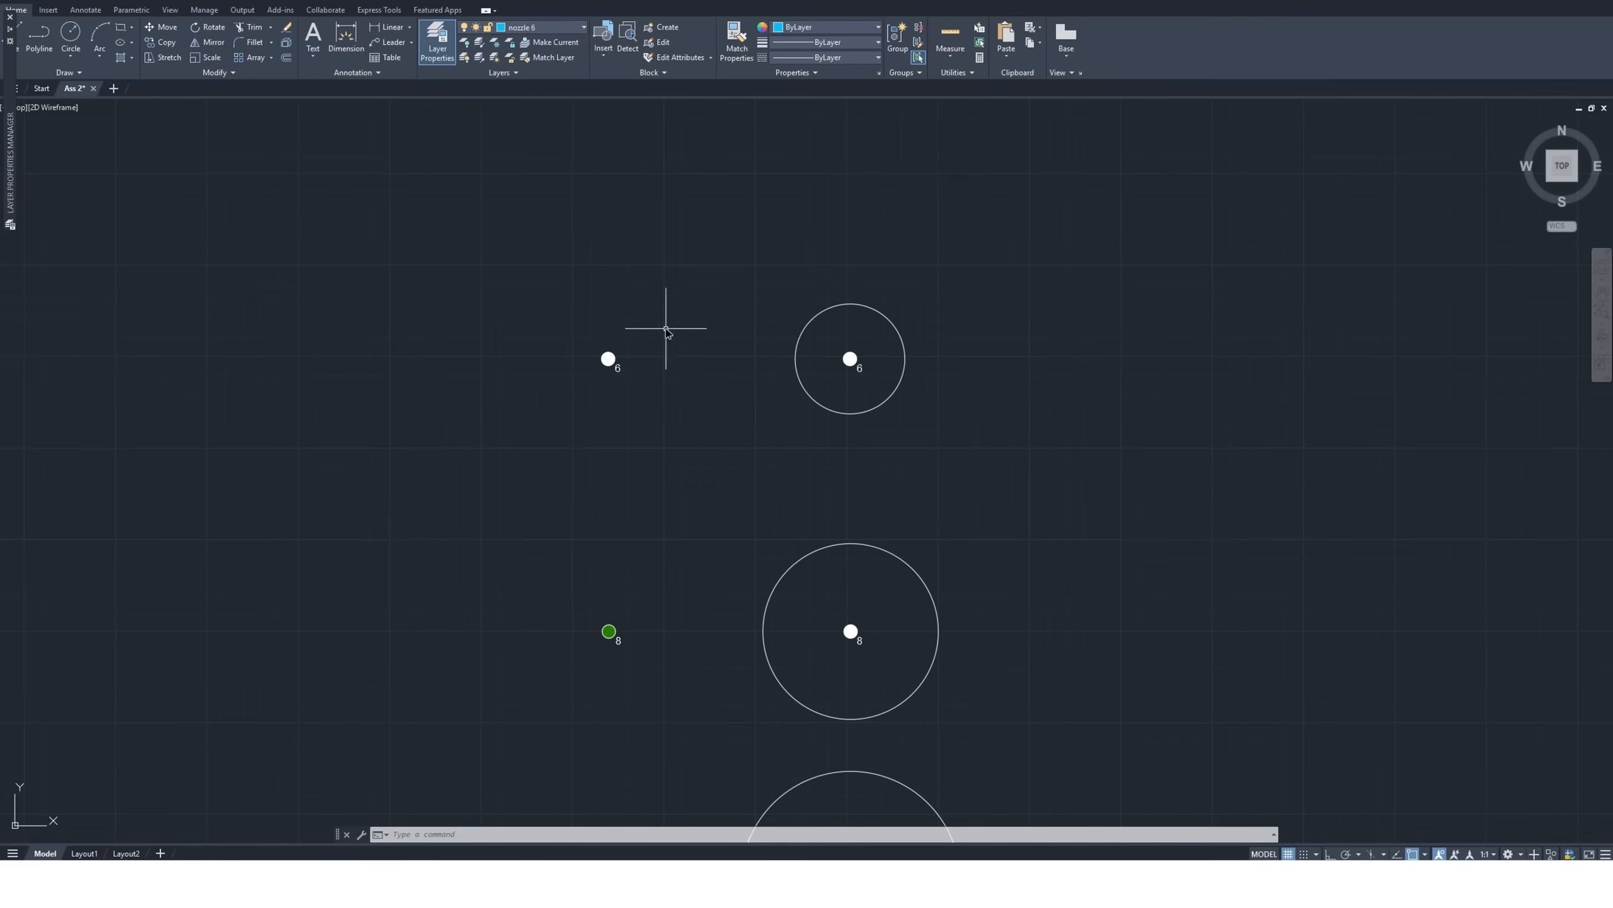
left_click(609, 360)
left_click(609, 359)
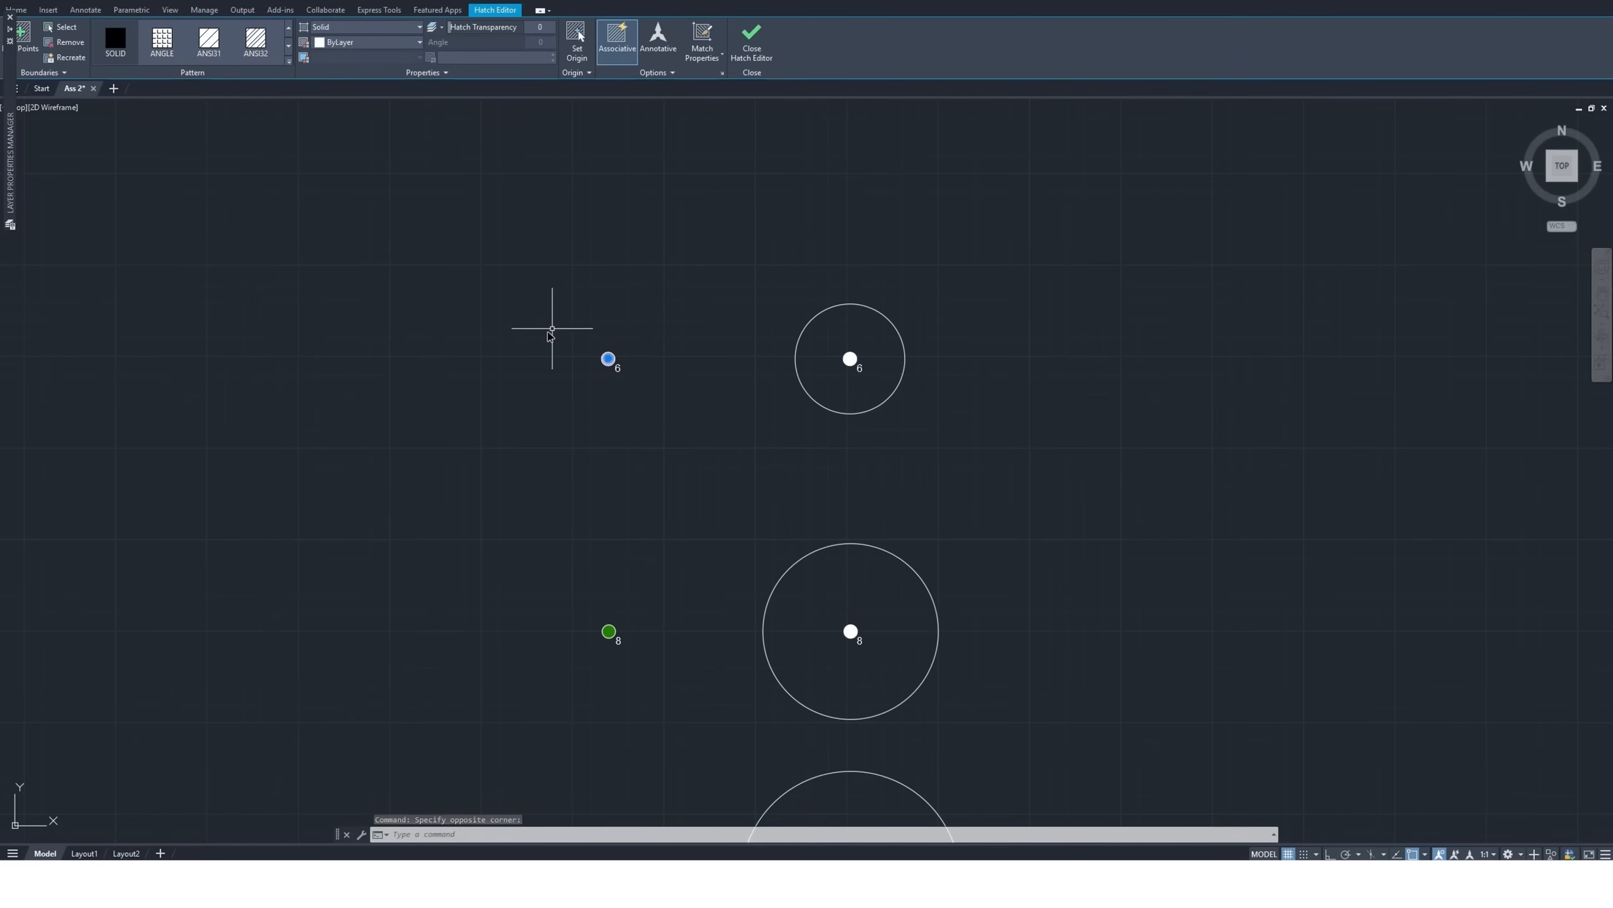
key("Escape")
Assign the standalone size 6 nozzle symbol, including its fill and label, to the nozzle 6 layer
left_click(618, 343)
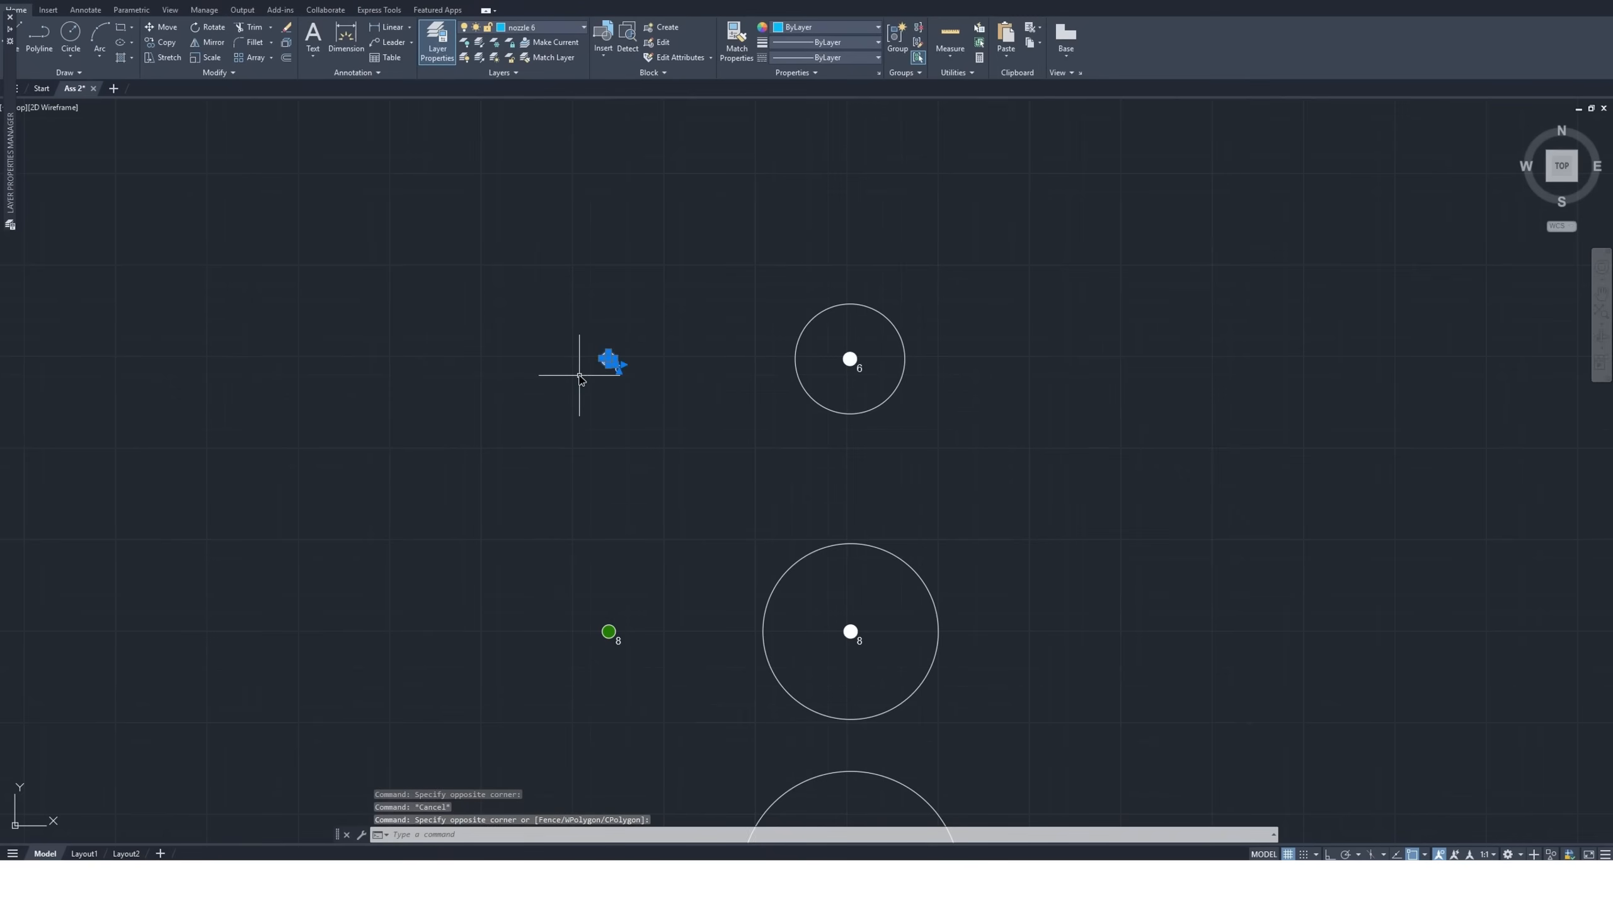
left_click(518, 29)
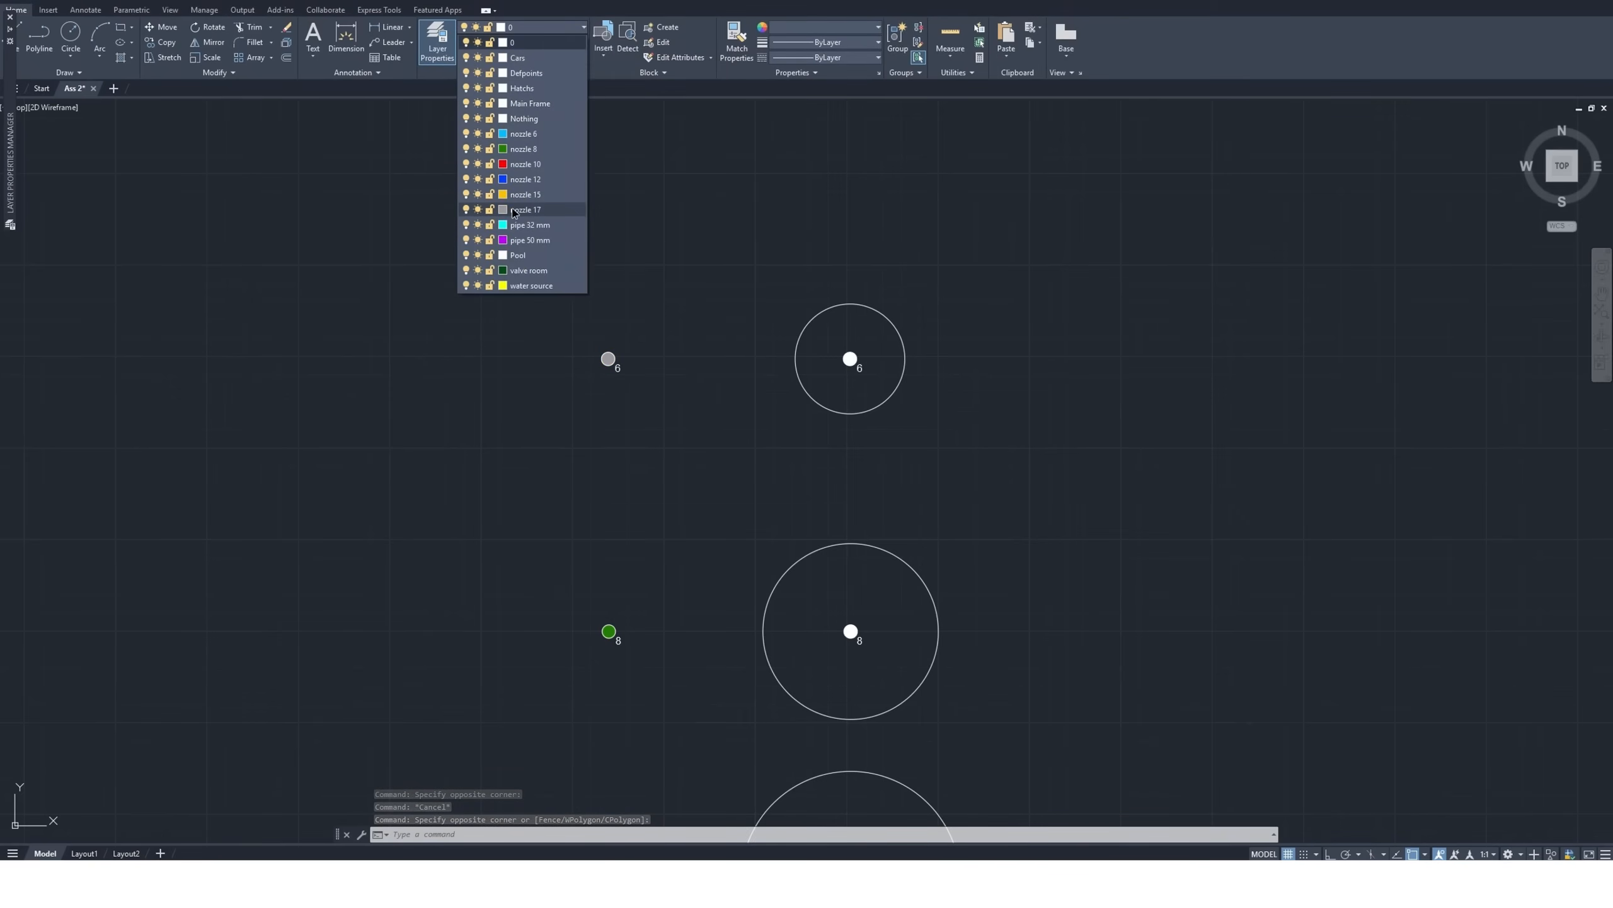
left_click(534, 136)
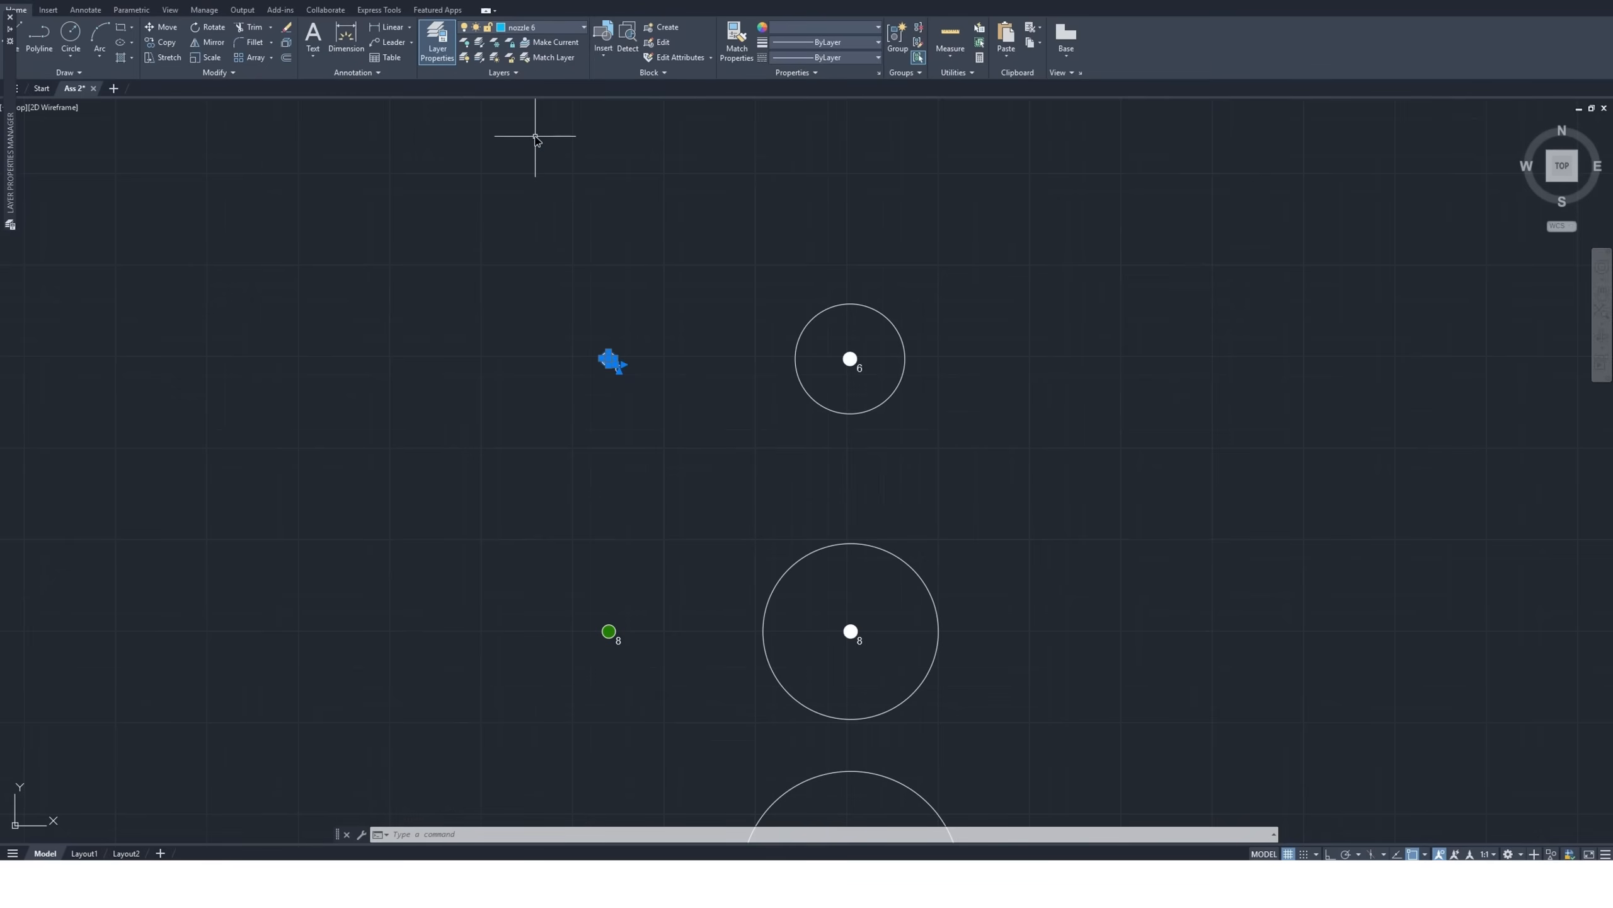
left_click(653, 314)
key("Escape")
key("Escape")
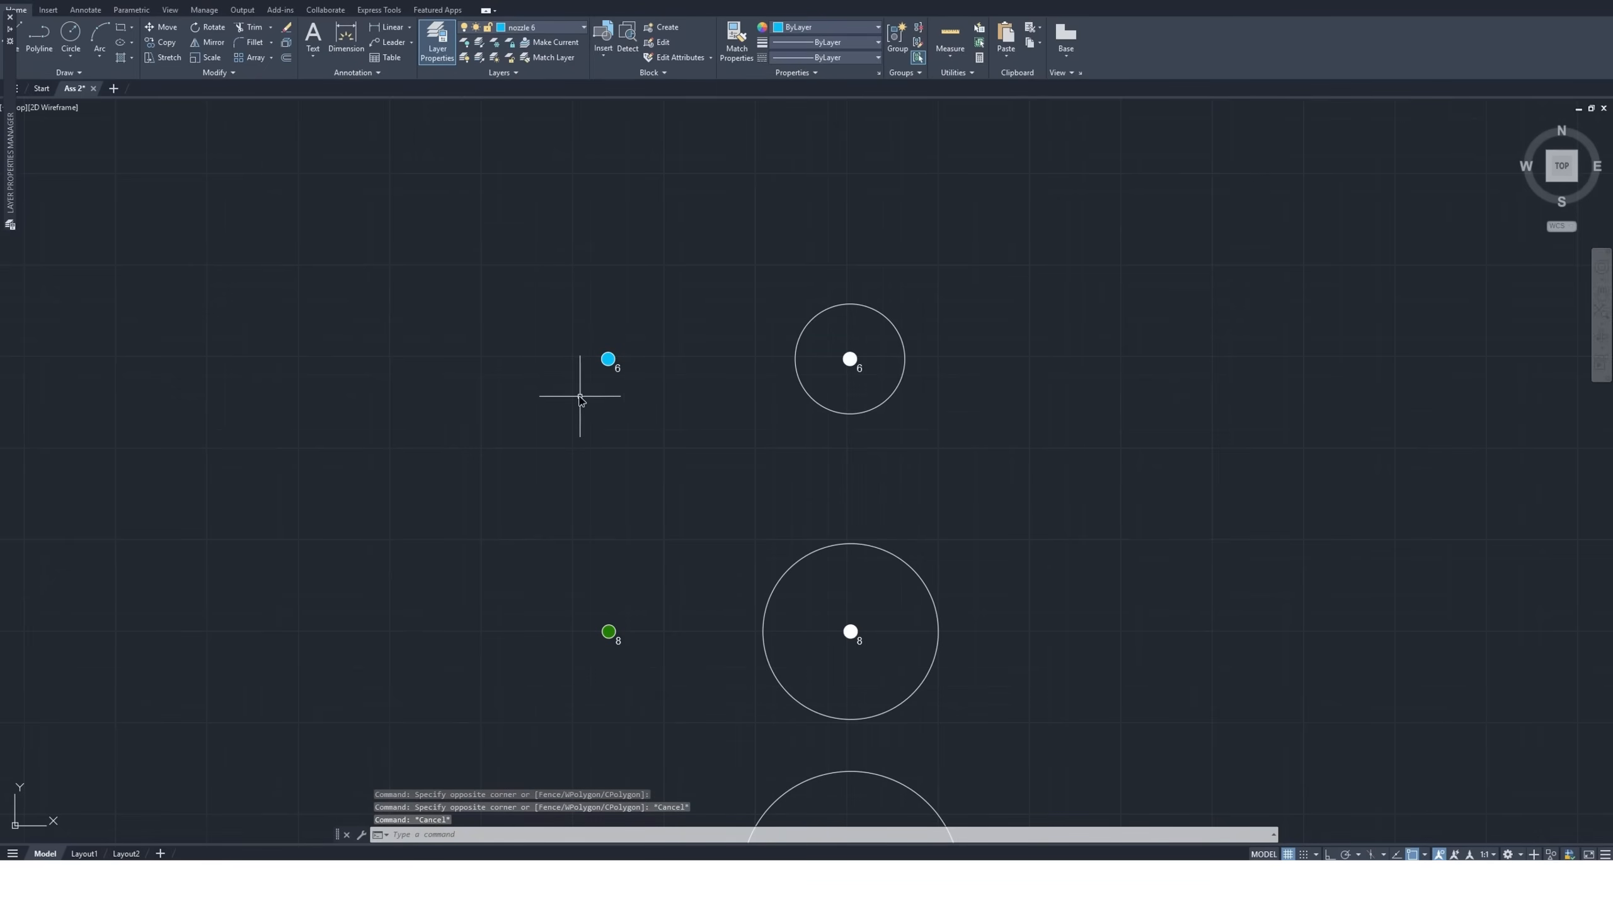
Check which layers the standalone size 8 and size 10 nozzle symbols are assigned to, leaving them unchanged
left_click(633, 610)
left_click(573, 649)
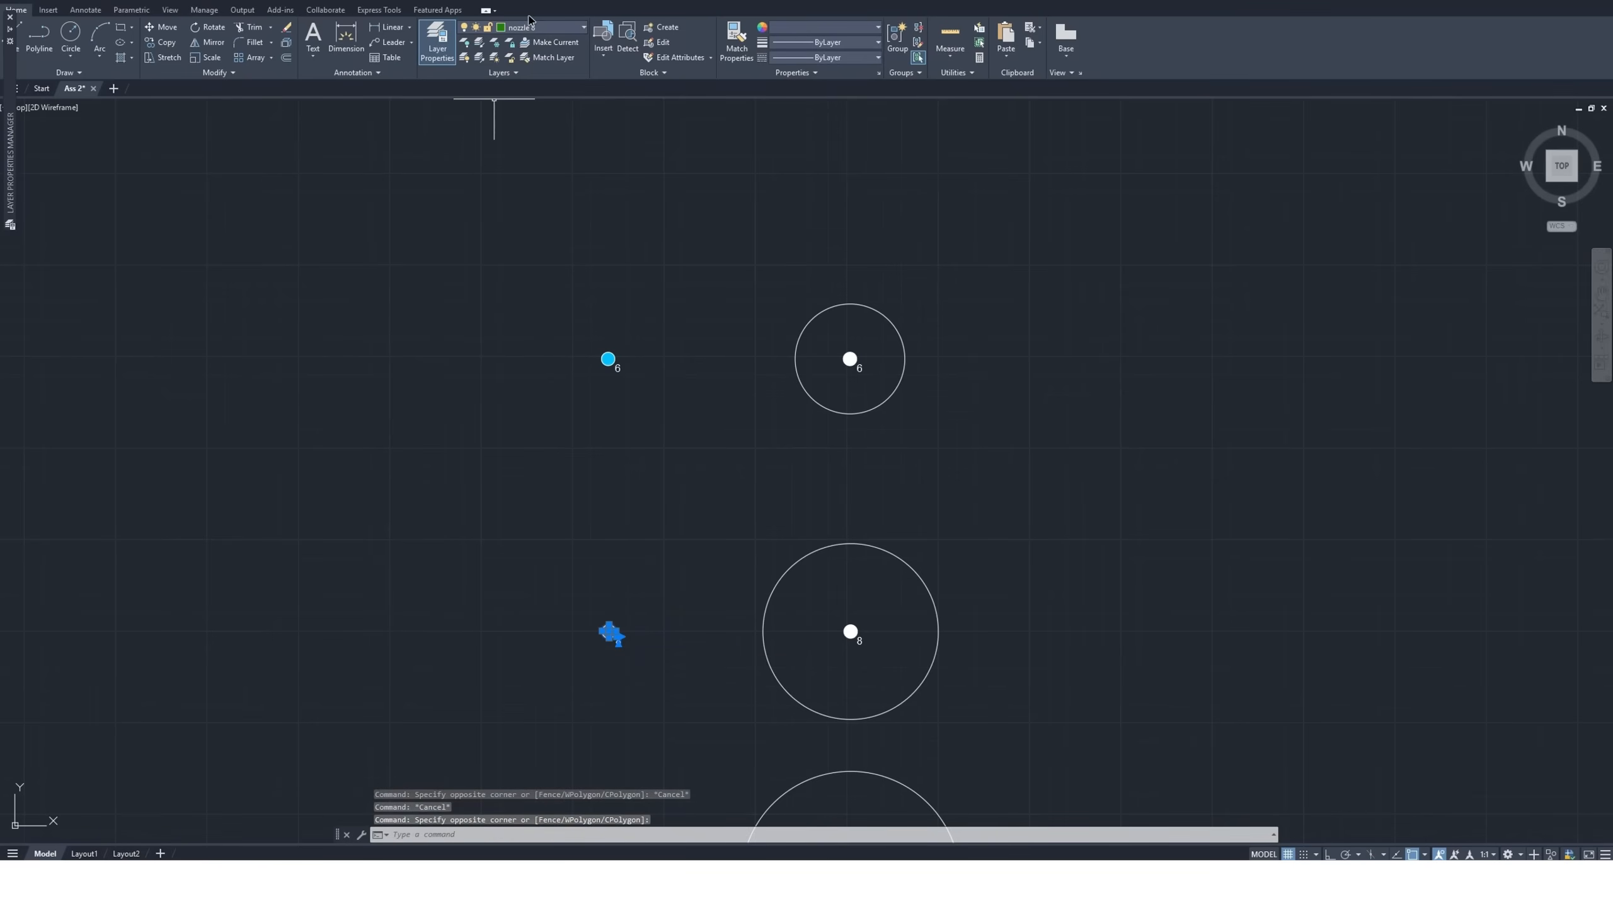
scroll(541, 412, "down", 5)
scroll(590, 603, "up", 5)
left_click(568, 609)
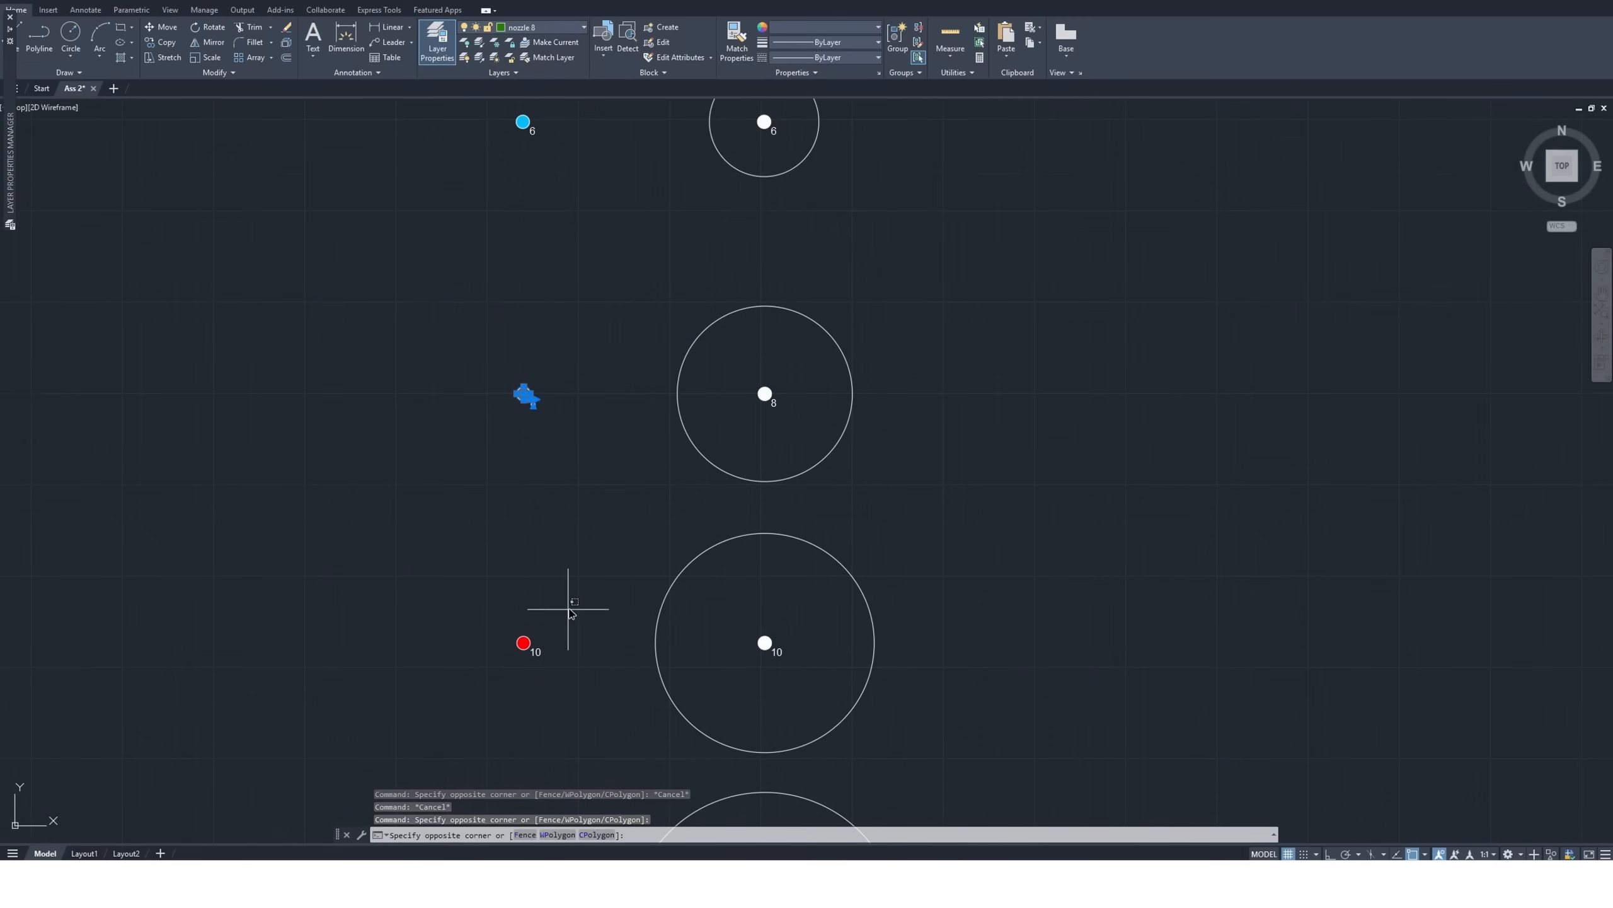
left_click(485, 674)
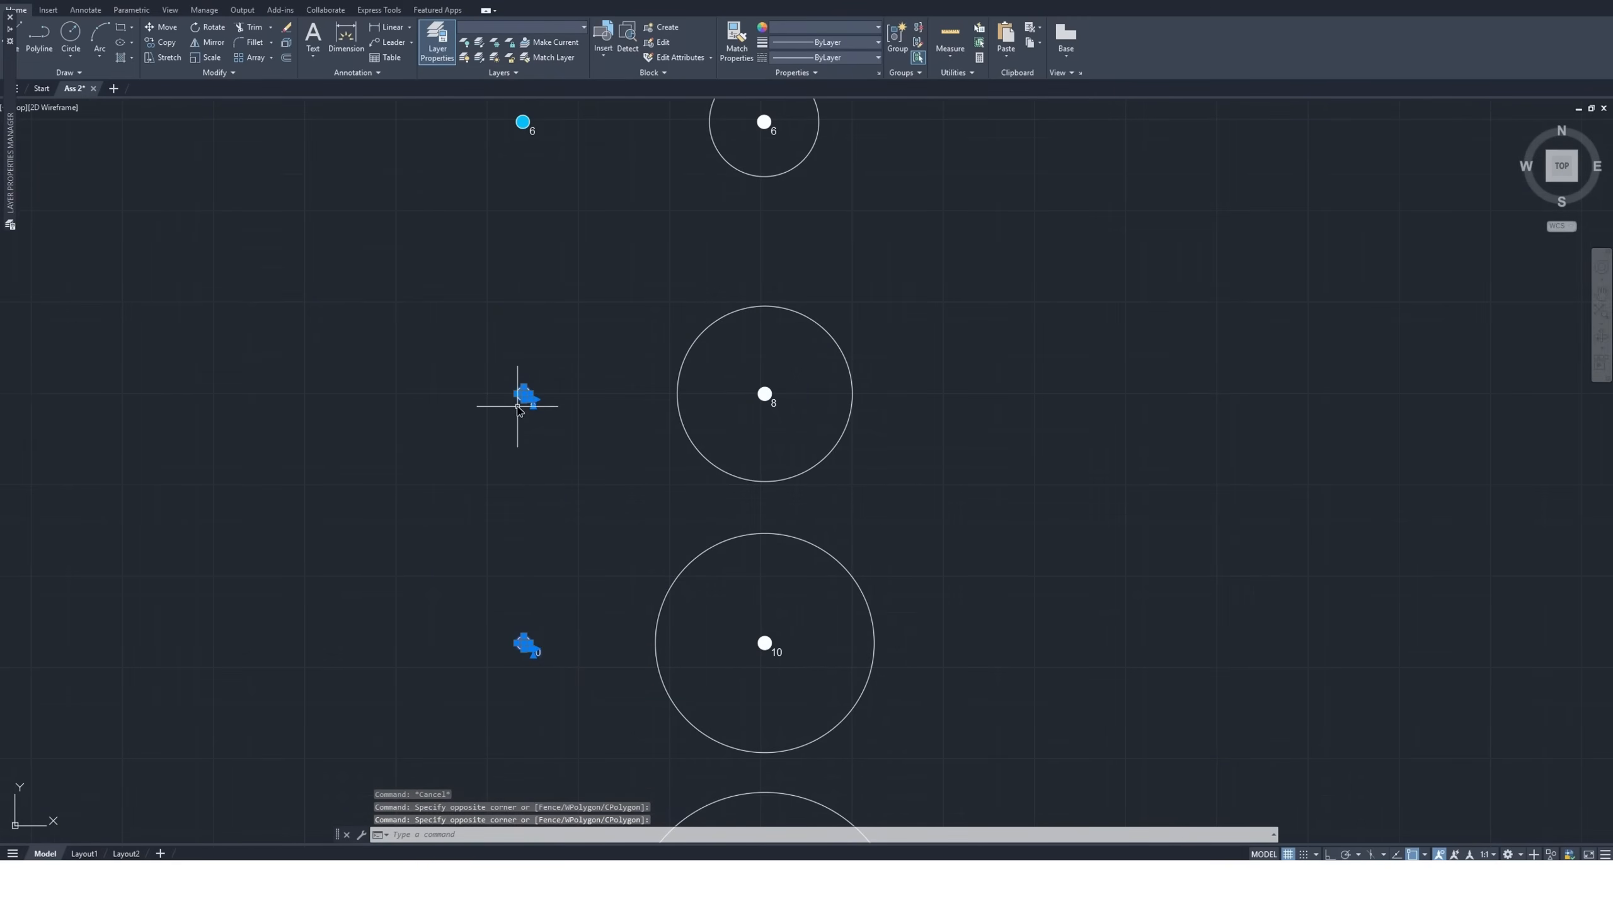
left_click(506, 28)
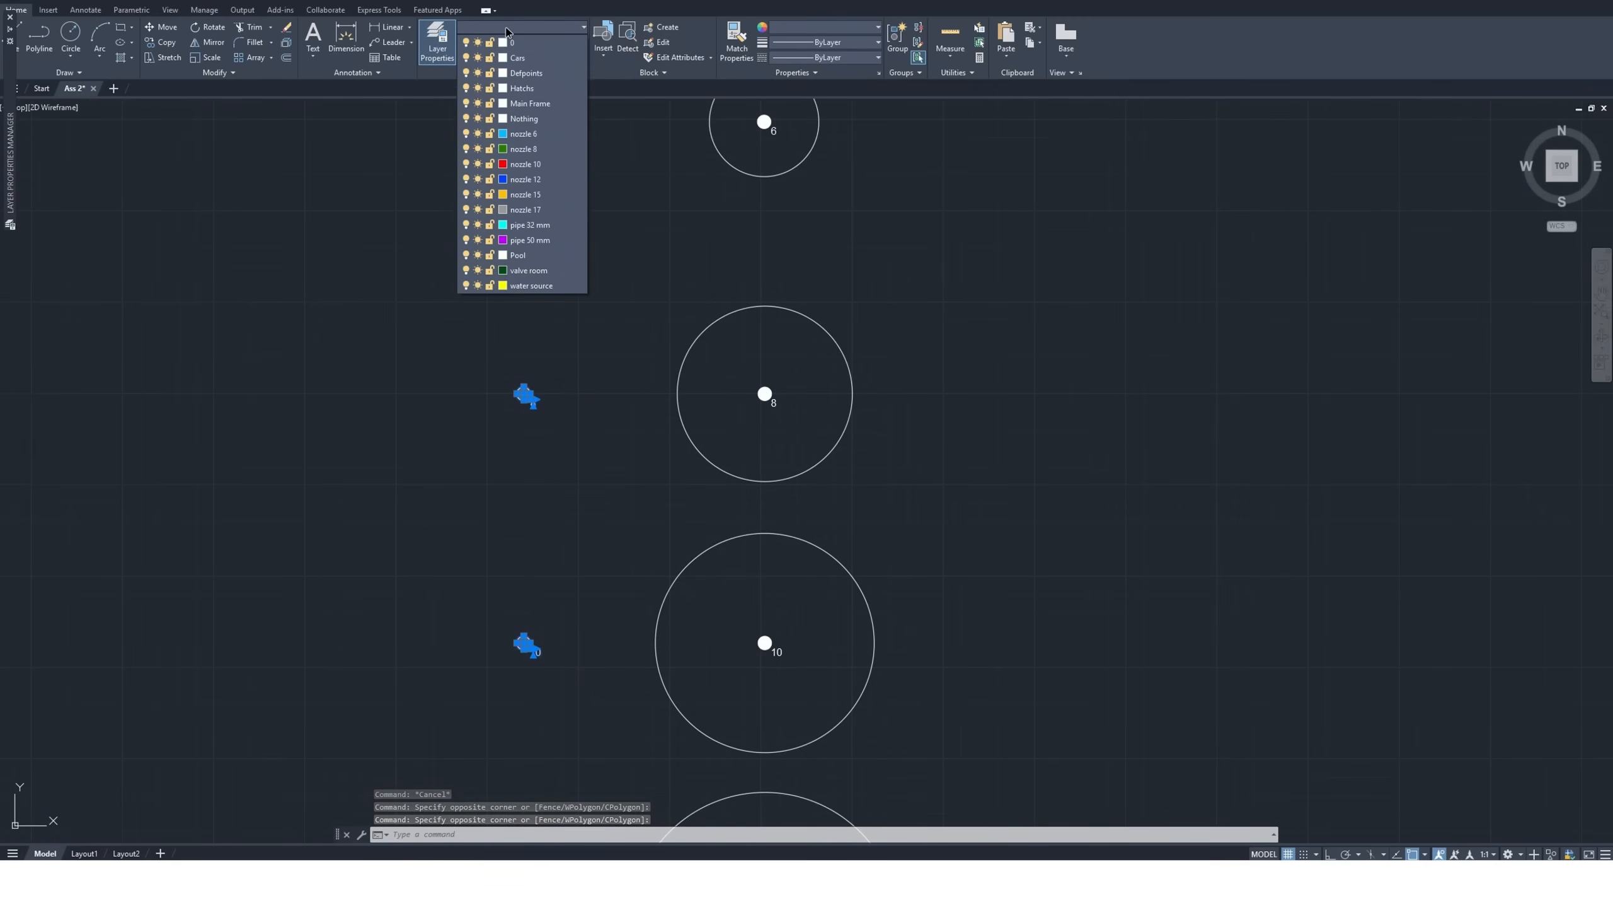
key("Escape")
key("Escape")
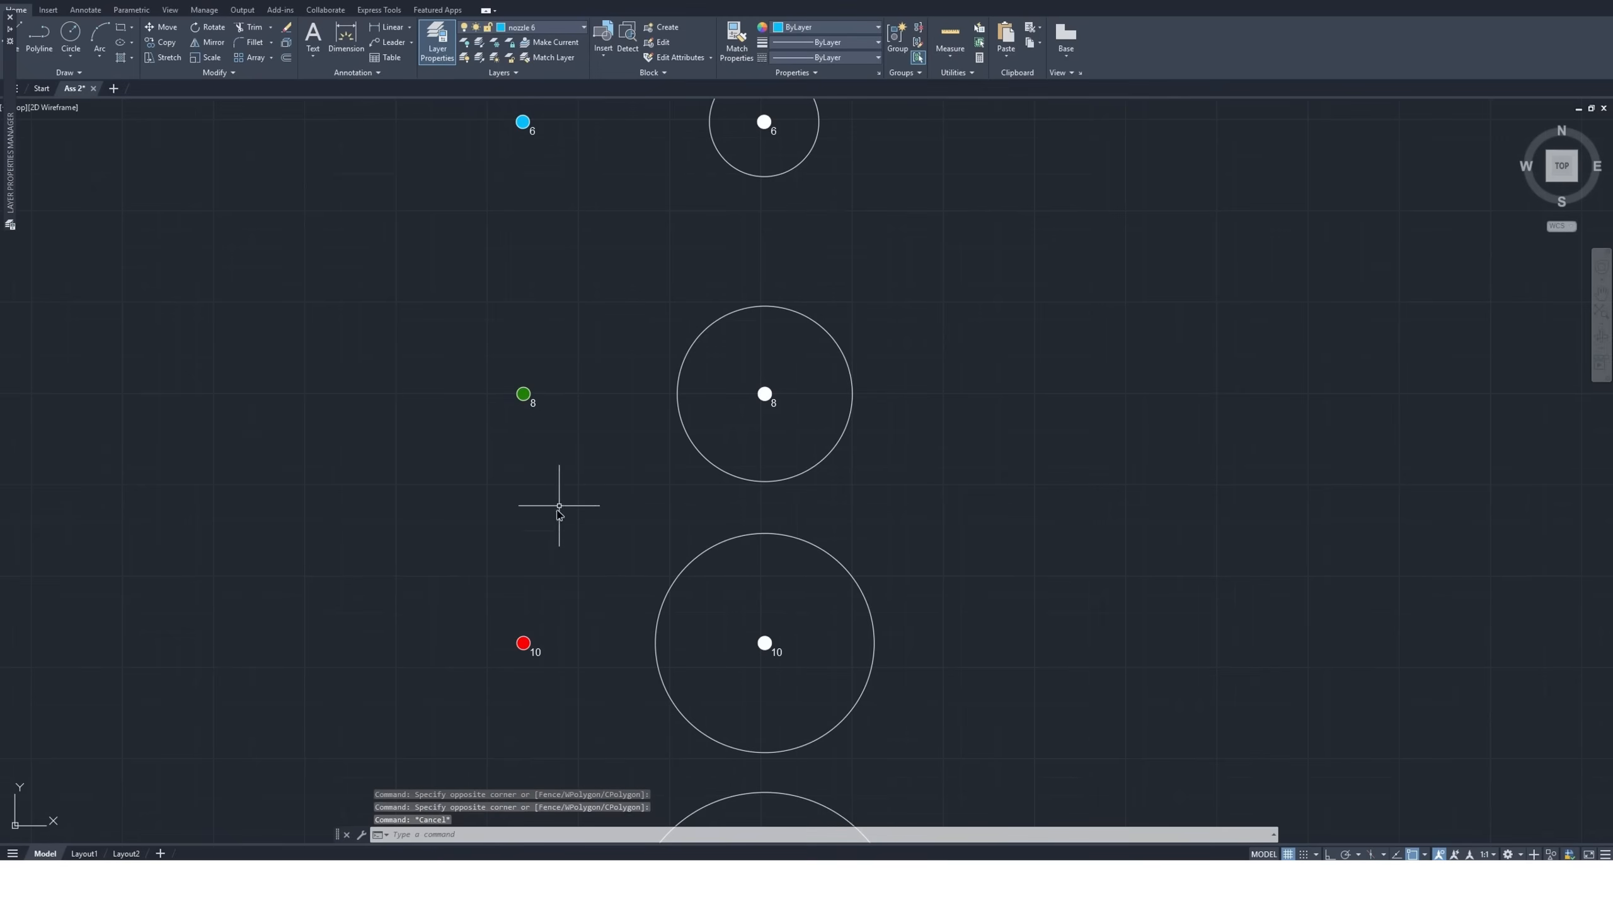
left_click(564, 593)
left_click(489, 679)
key("Escape")
key("Escape")
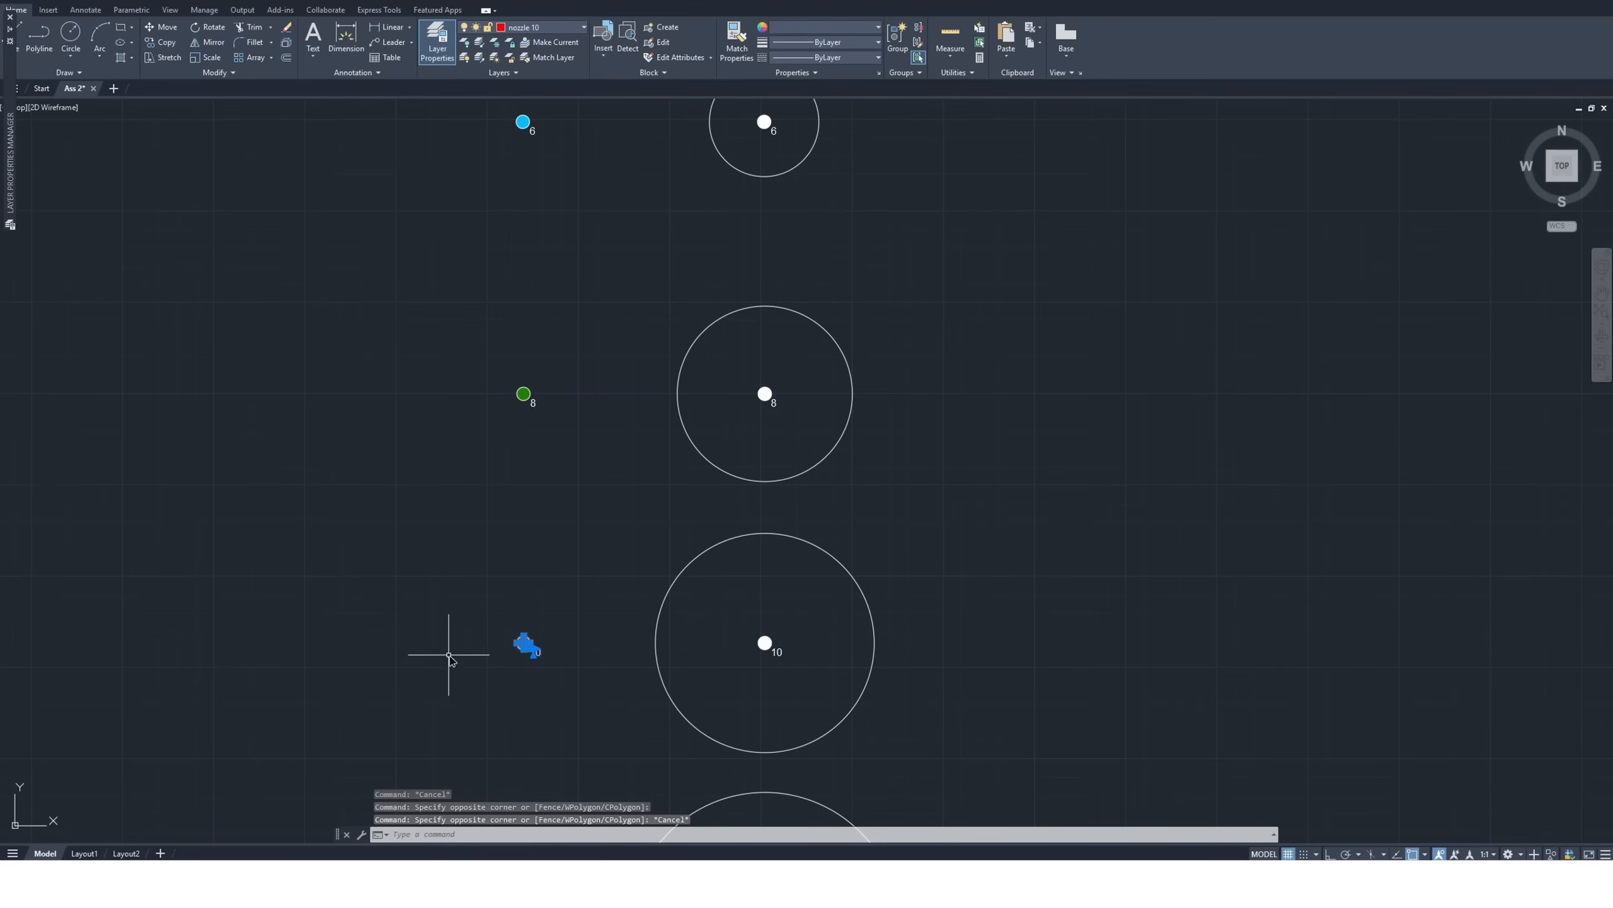
Check the layer assignments of the standalone size 12 and size 17 nozzle symbols
scroll(469, 528, "down", 4)
scroll(517, 699, "up", 3)
left_click(473, 620)
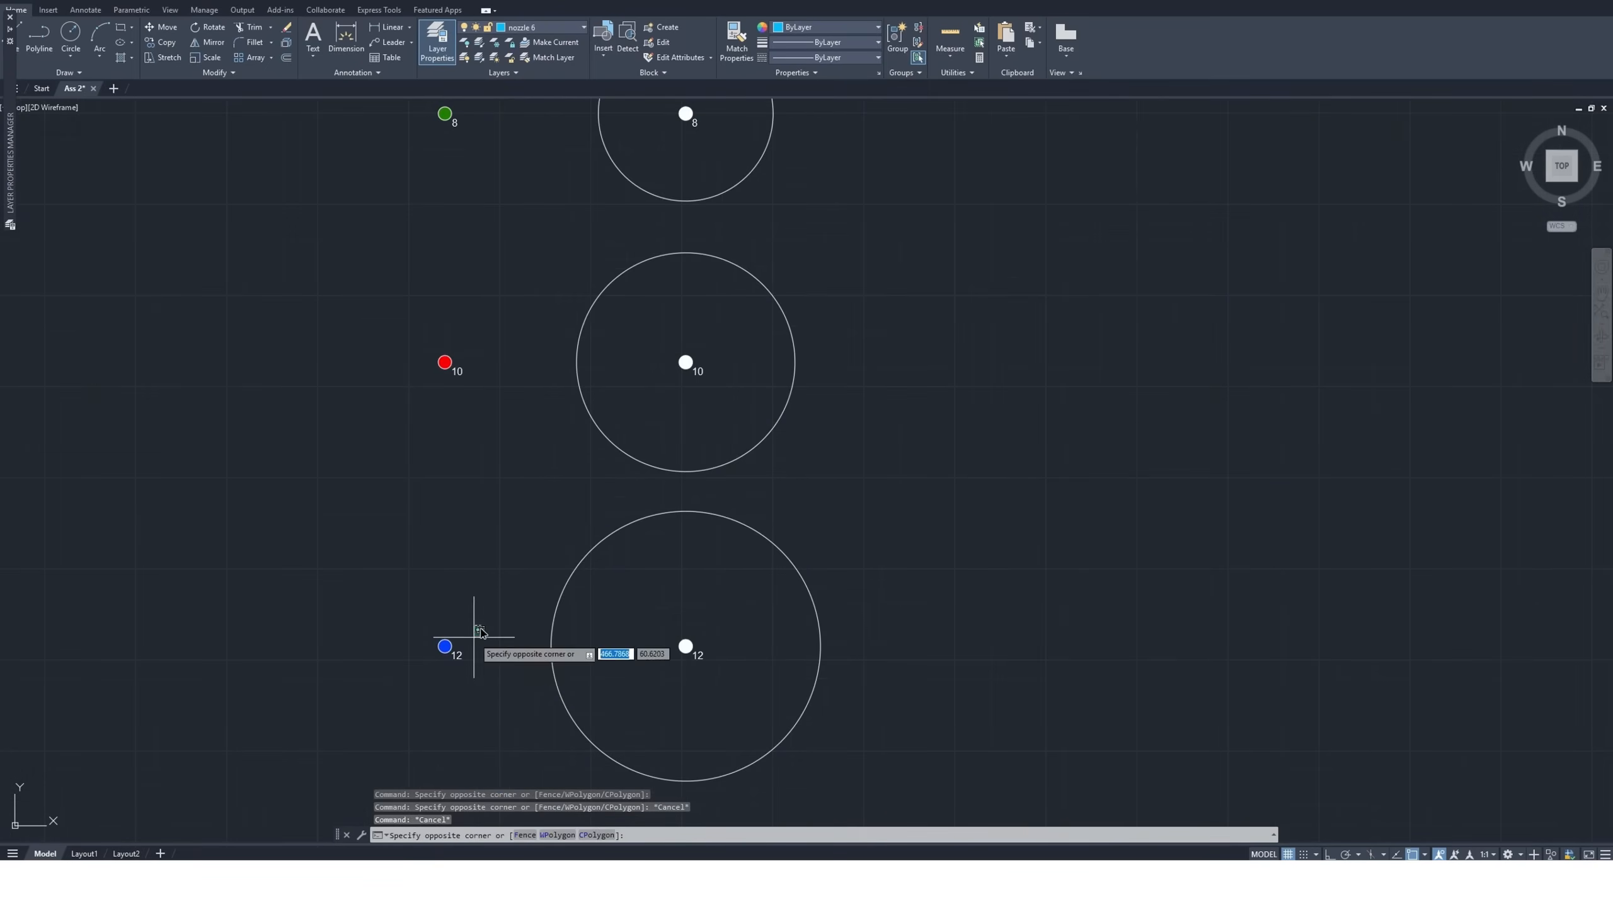
left_click(394, 699)
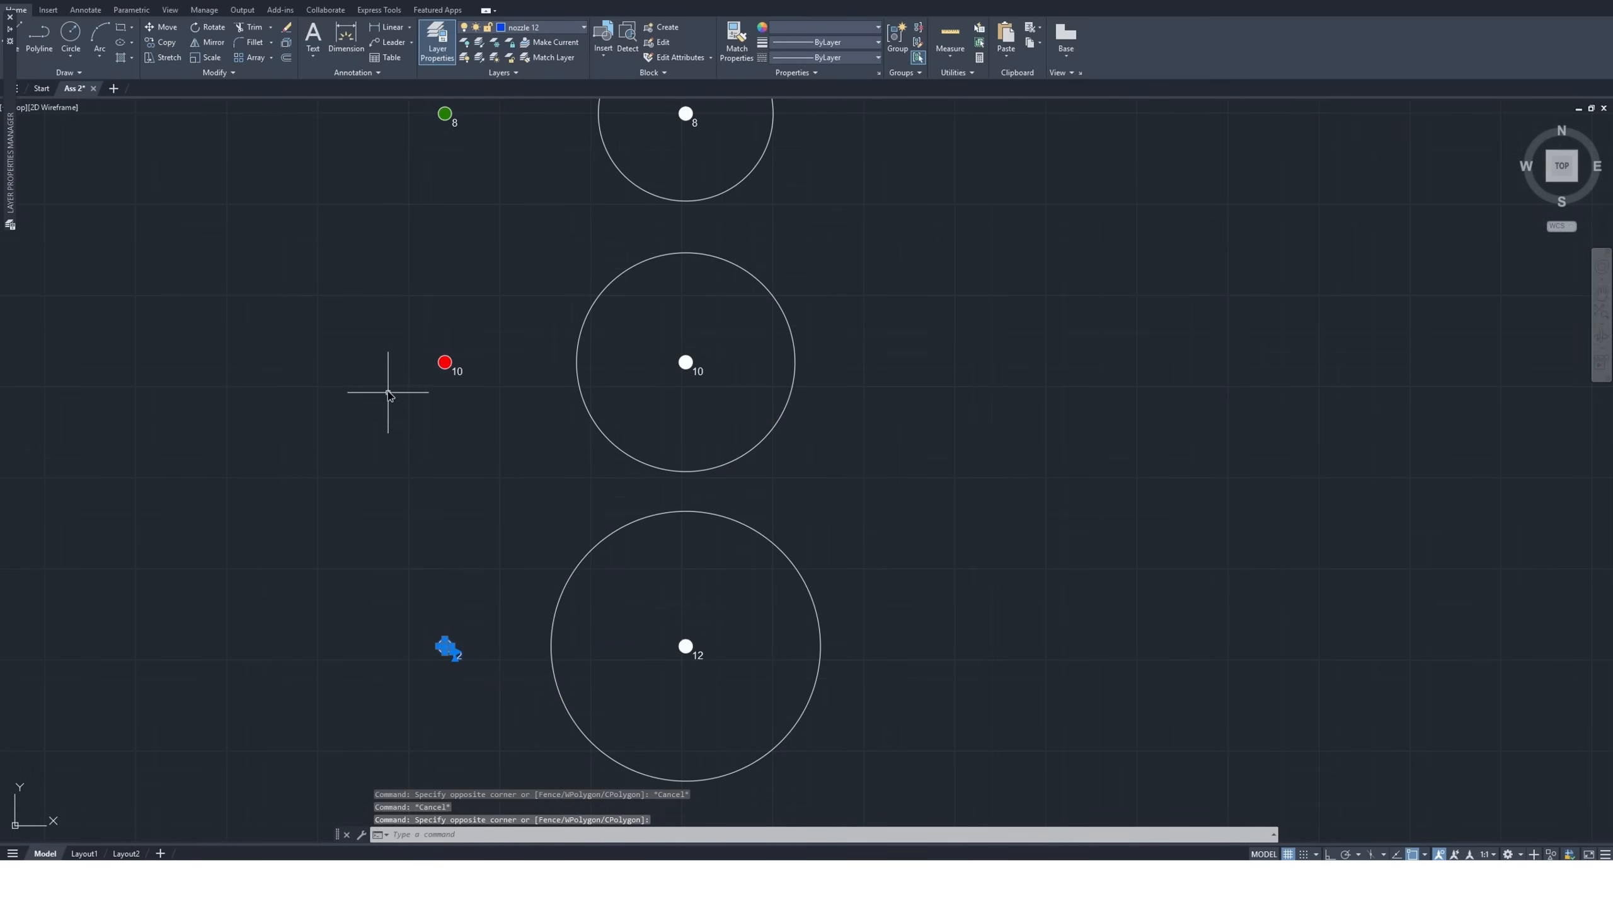
scroll(426, 399, "down", 6)
scroll(429, 674, "up", 5)
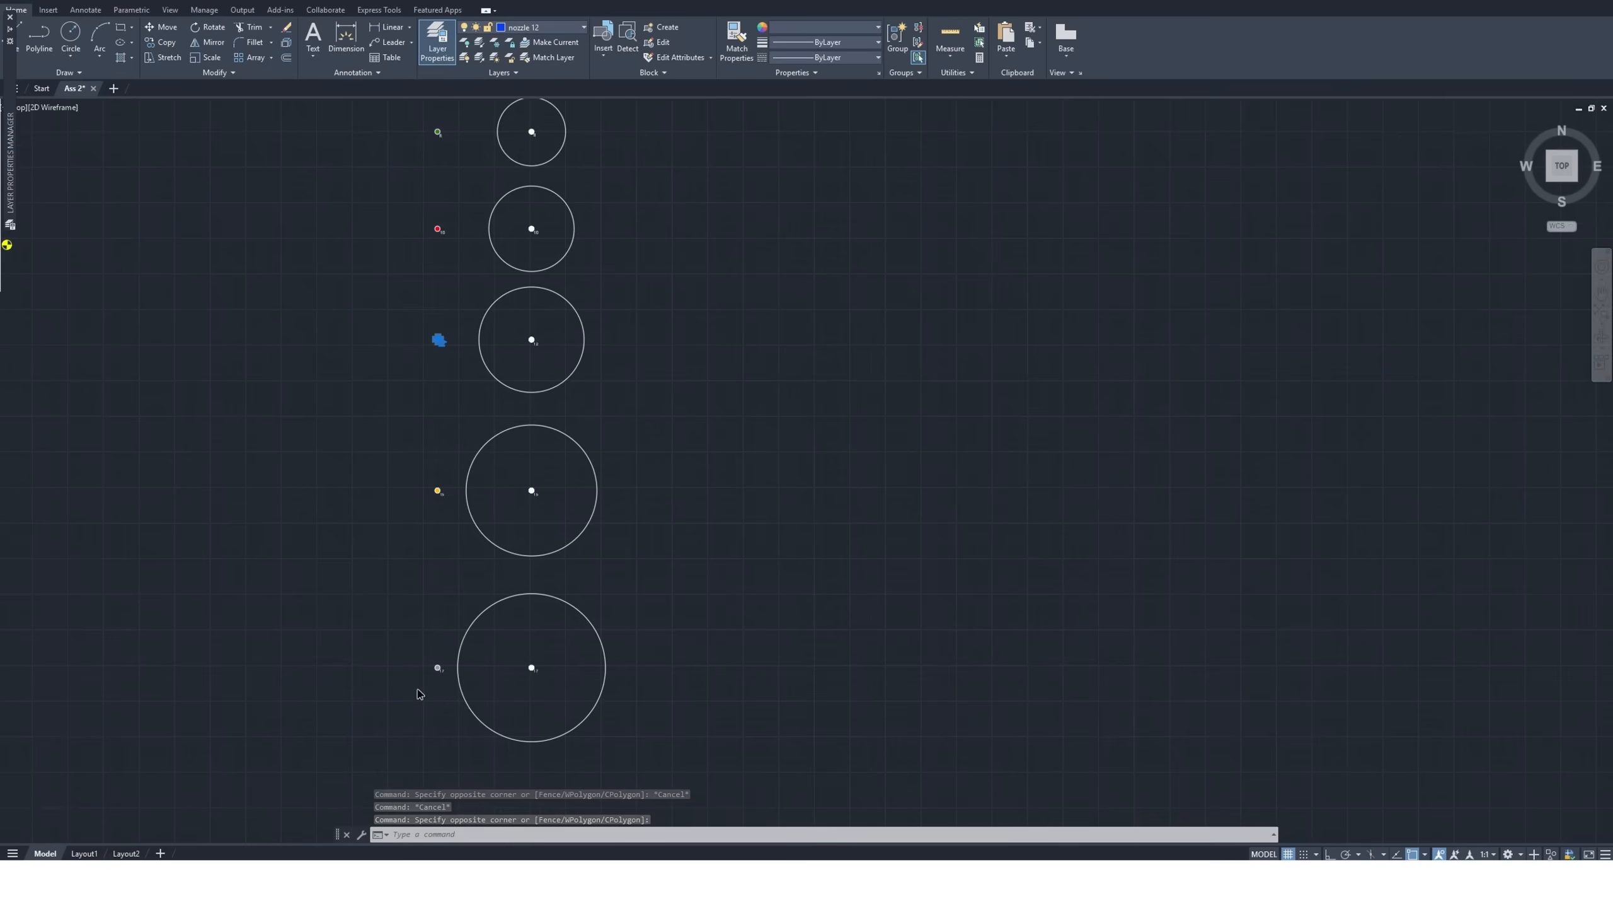
left_click(397, 686)
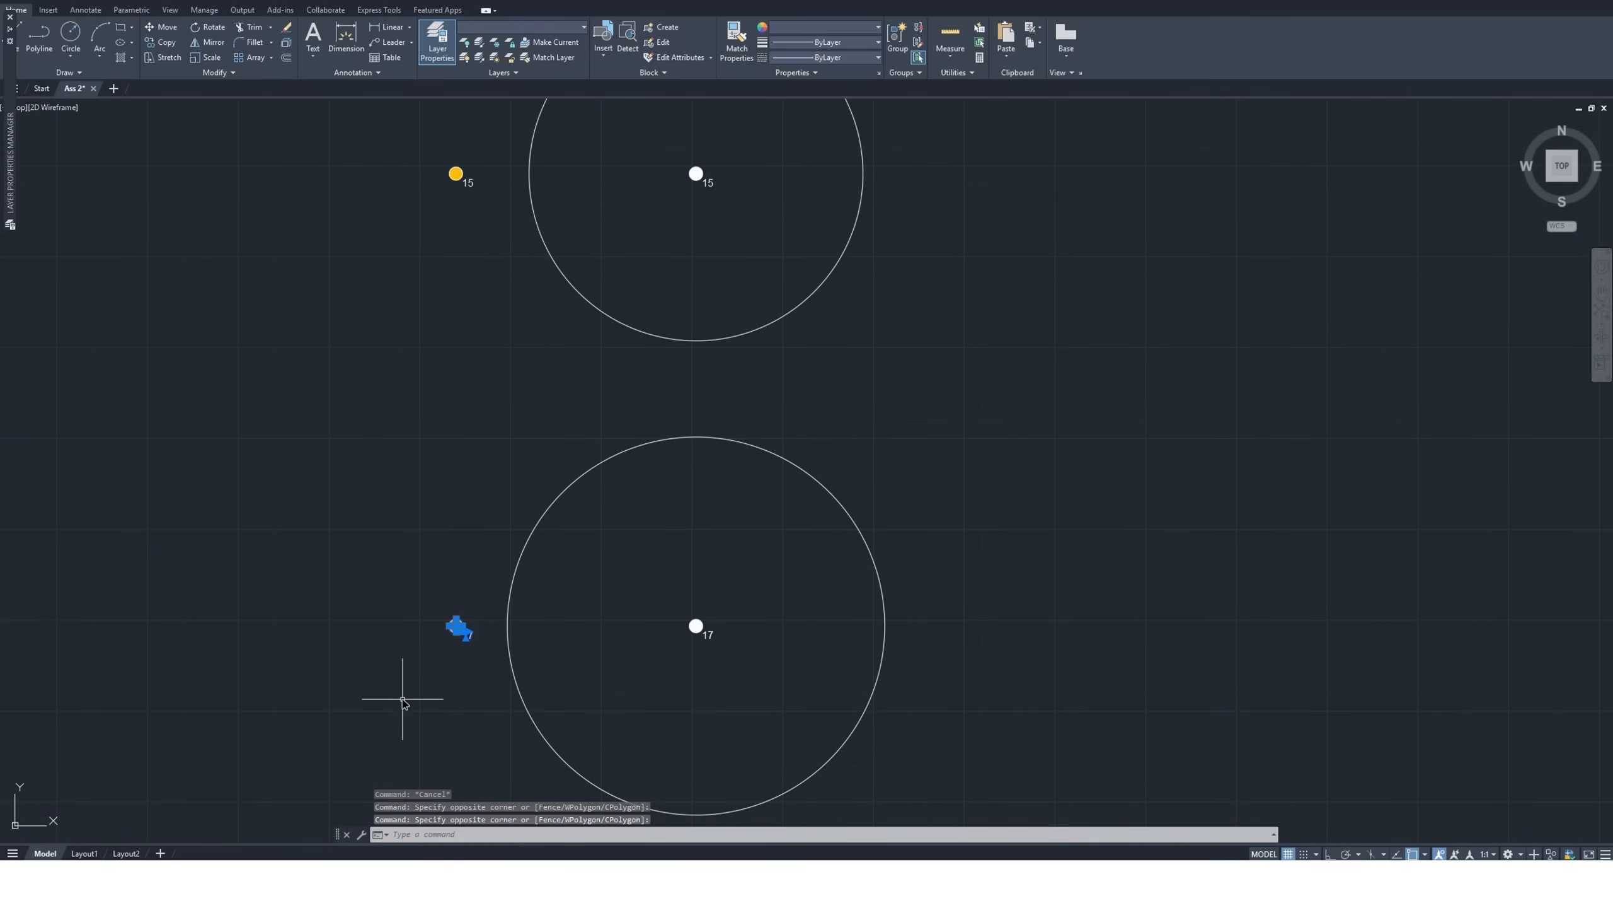
key("Escape")
left_click(486, 607)
left_click(385, 695)
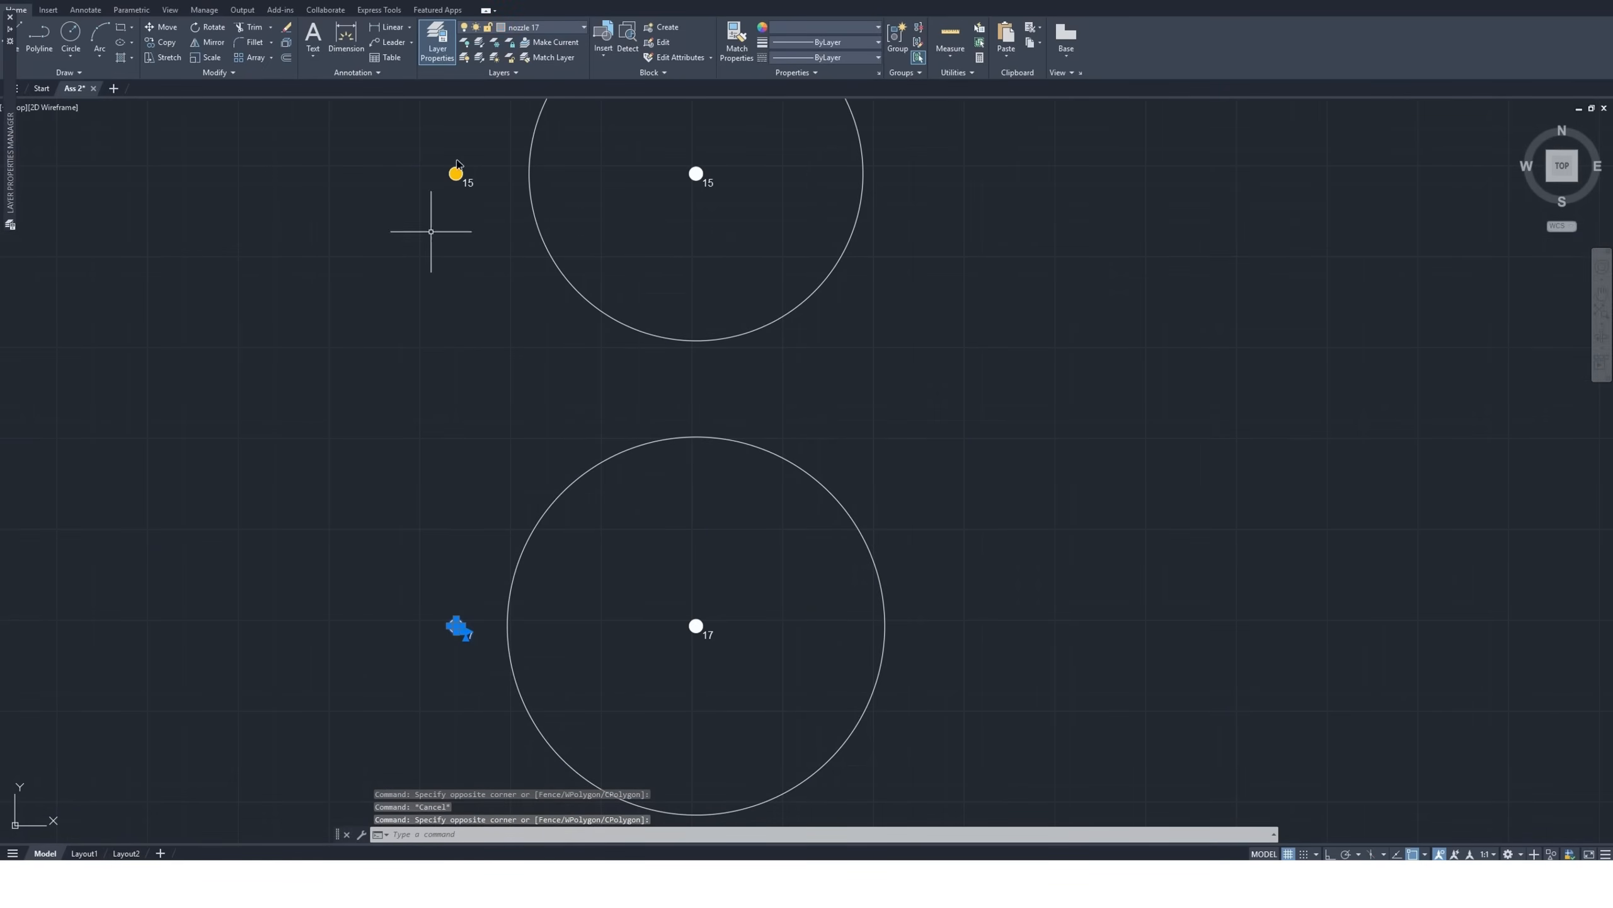
Examine the villa site plan and the dimensioned garden outlines drawn beside it
scroll(470, 435, "down", 4)
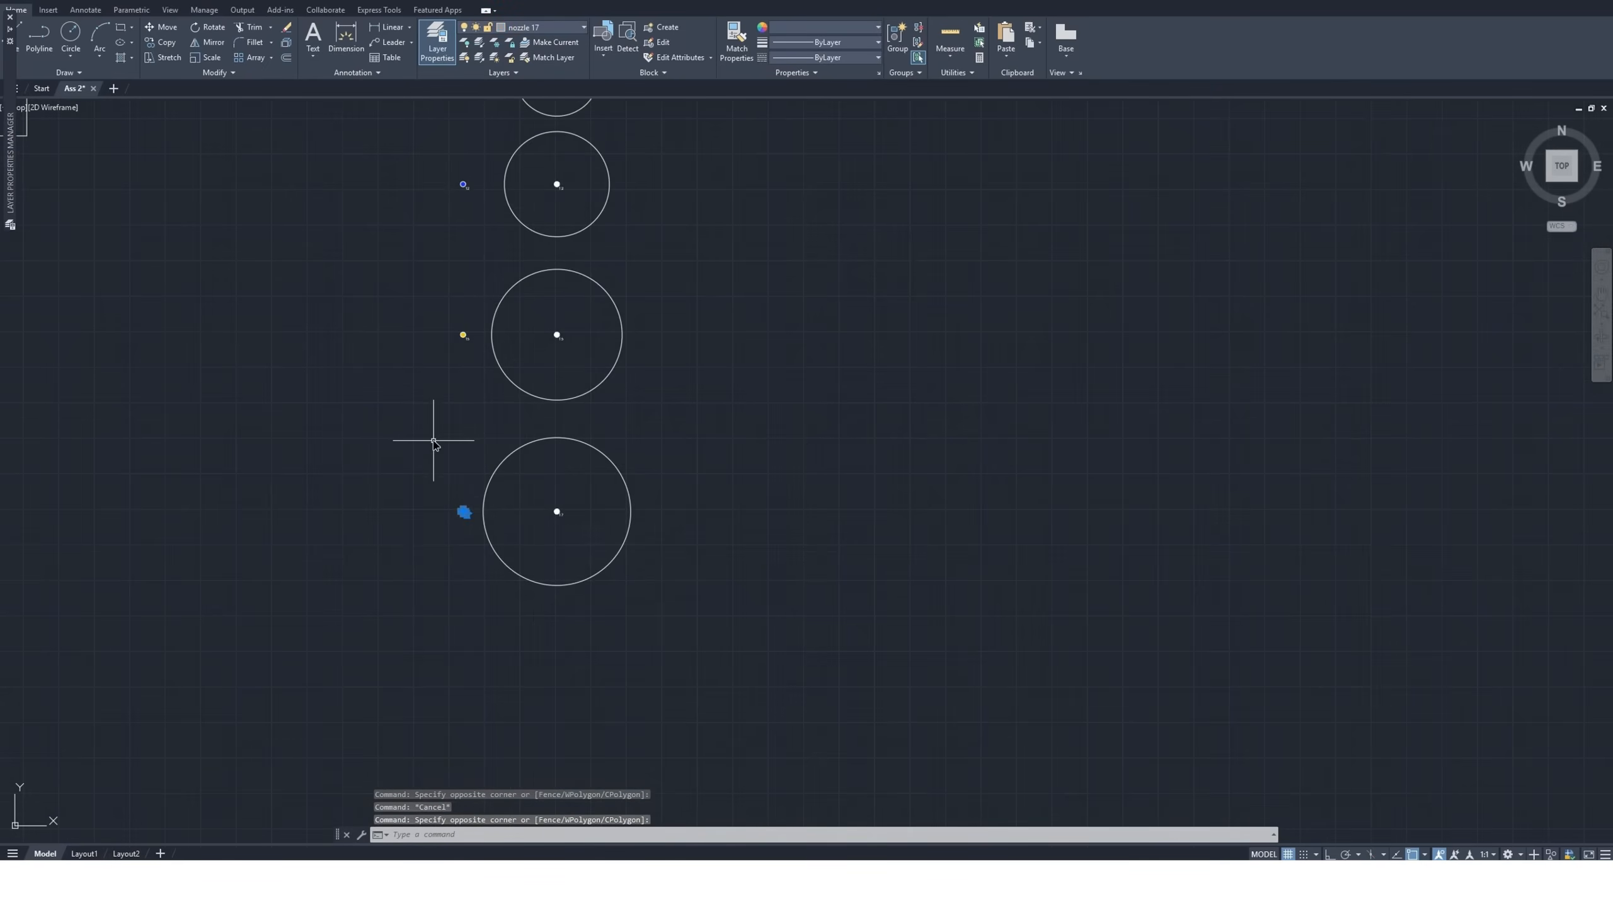
scroll(443, 467, "down", 4)
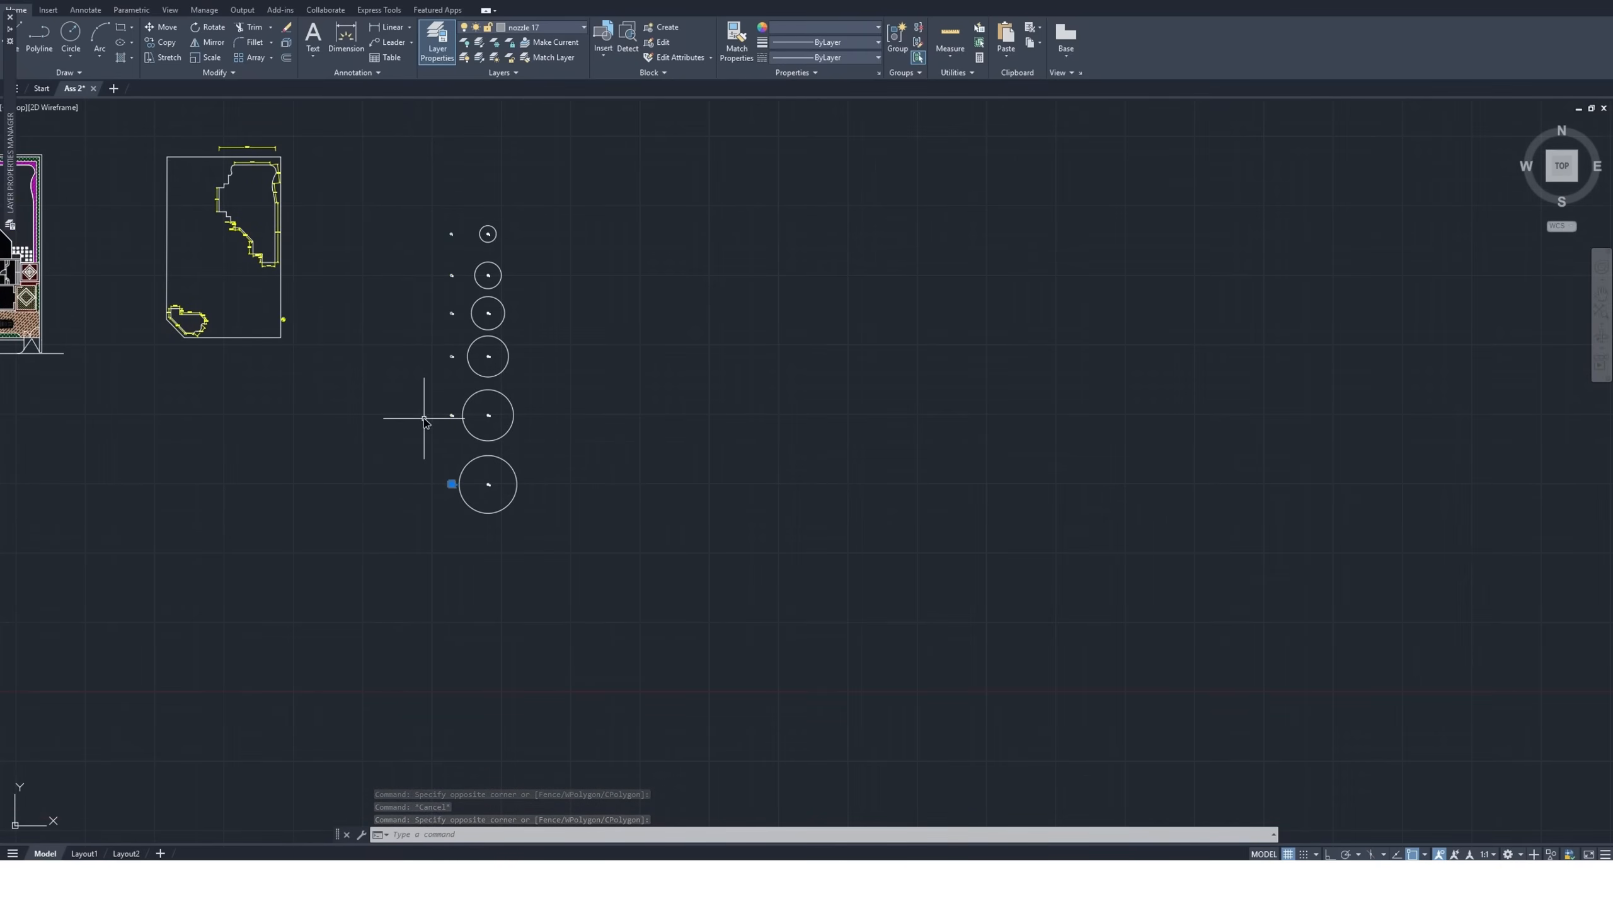
scroll(419, 379, "down", 2)
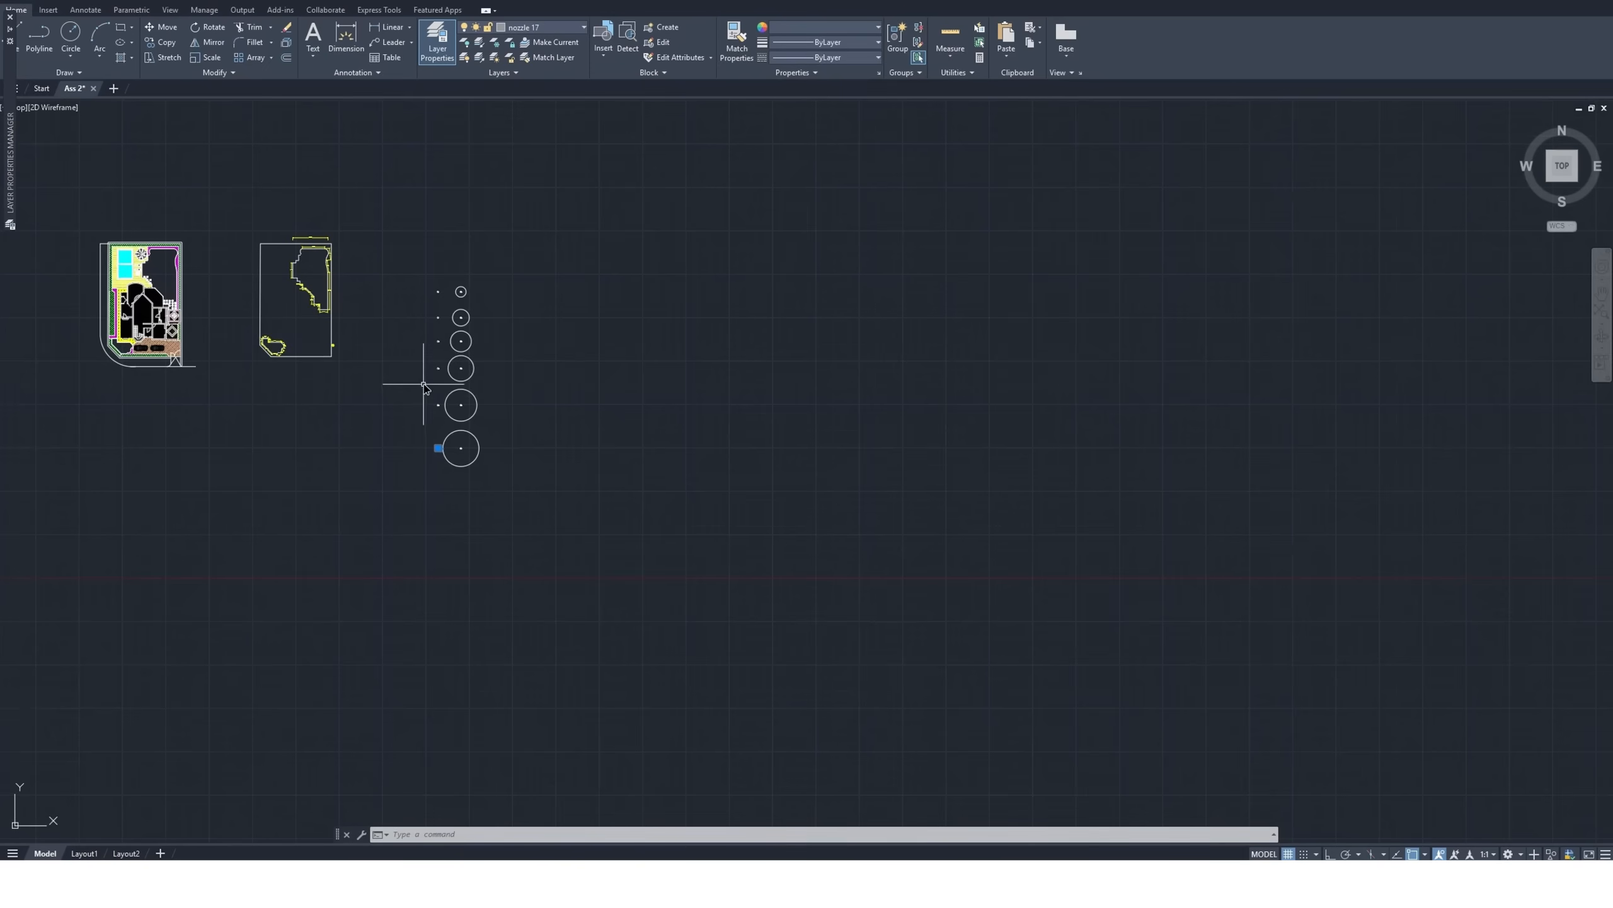
scroll(218, 274, "up", 8)
scroll(218, 274, "up", 2)
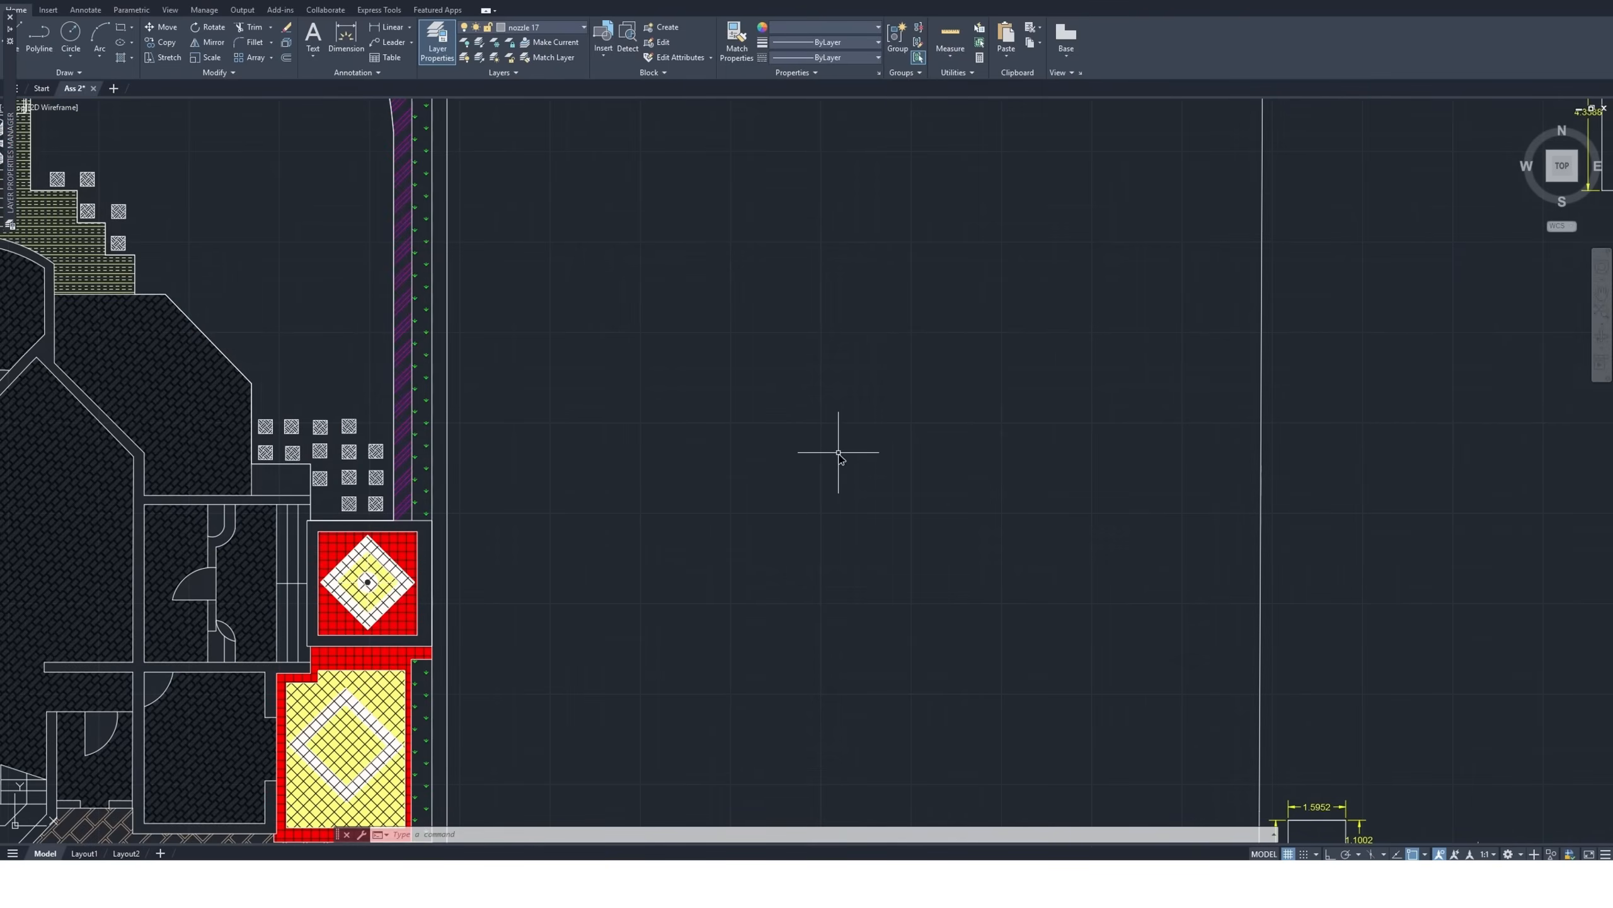
left_click(1602, 296)
scroll(951, 468, "down", 6)
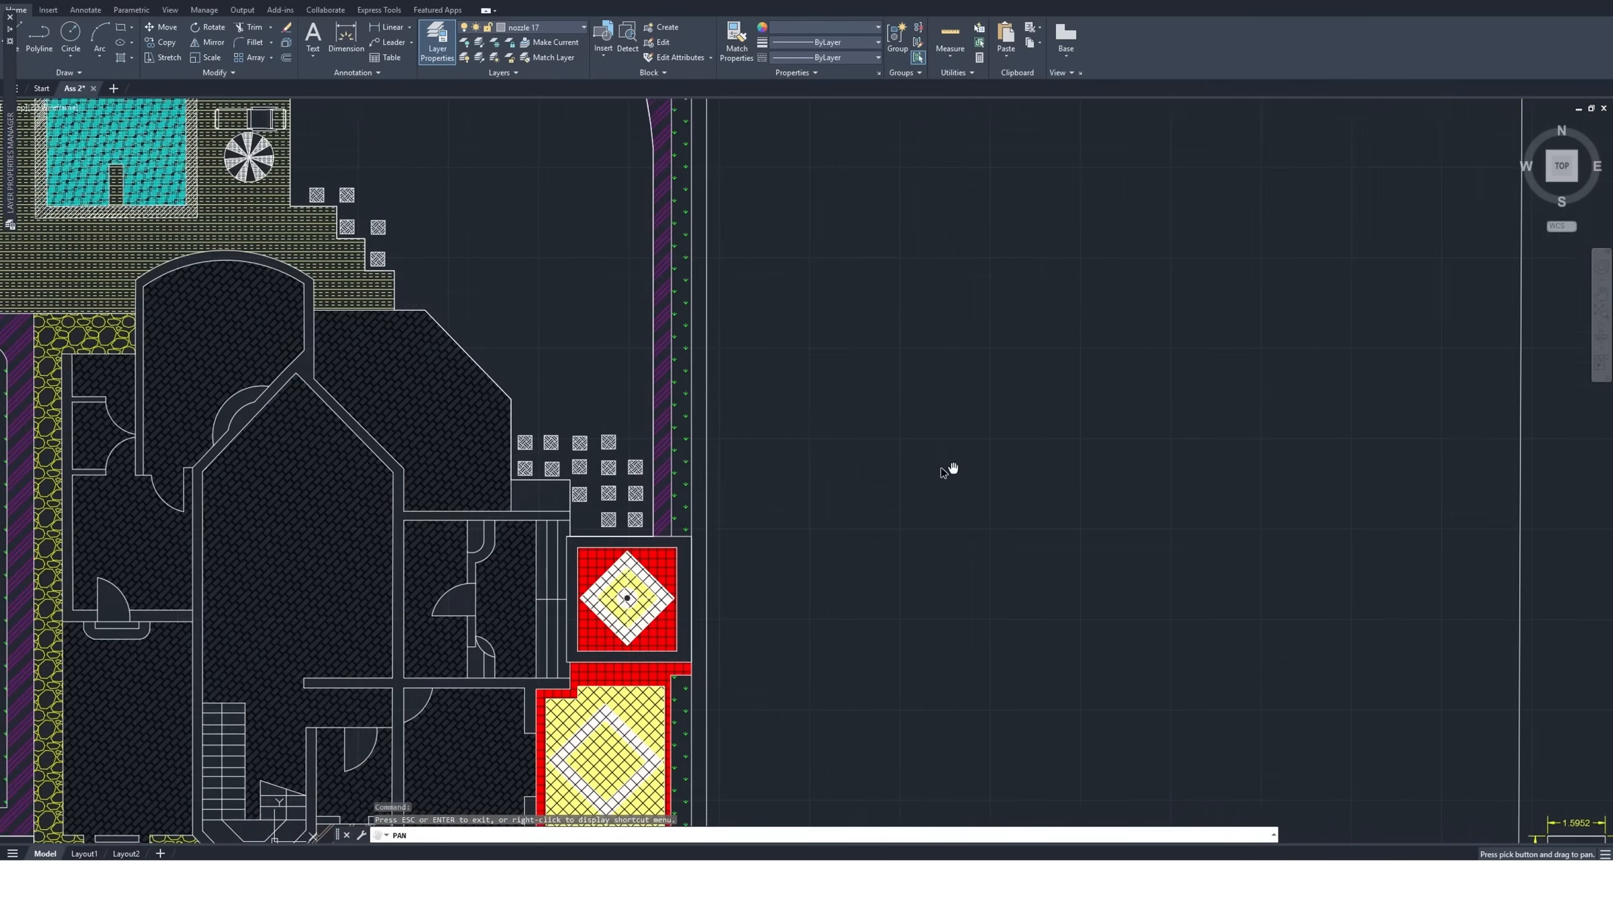
left_click_drag(1066, 501, 692, 474)
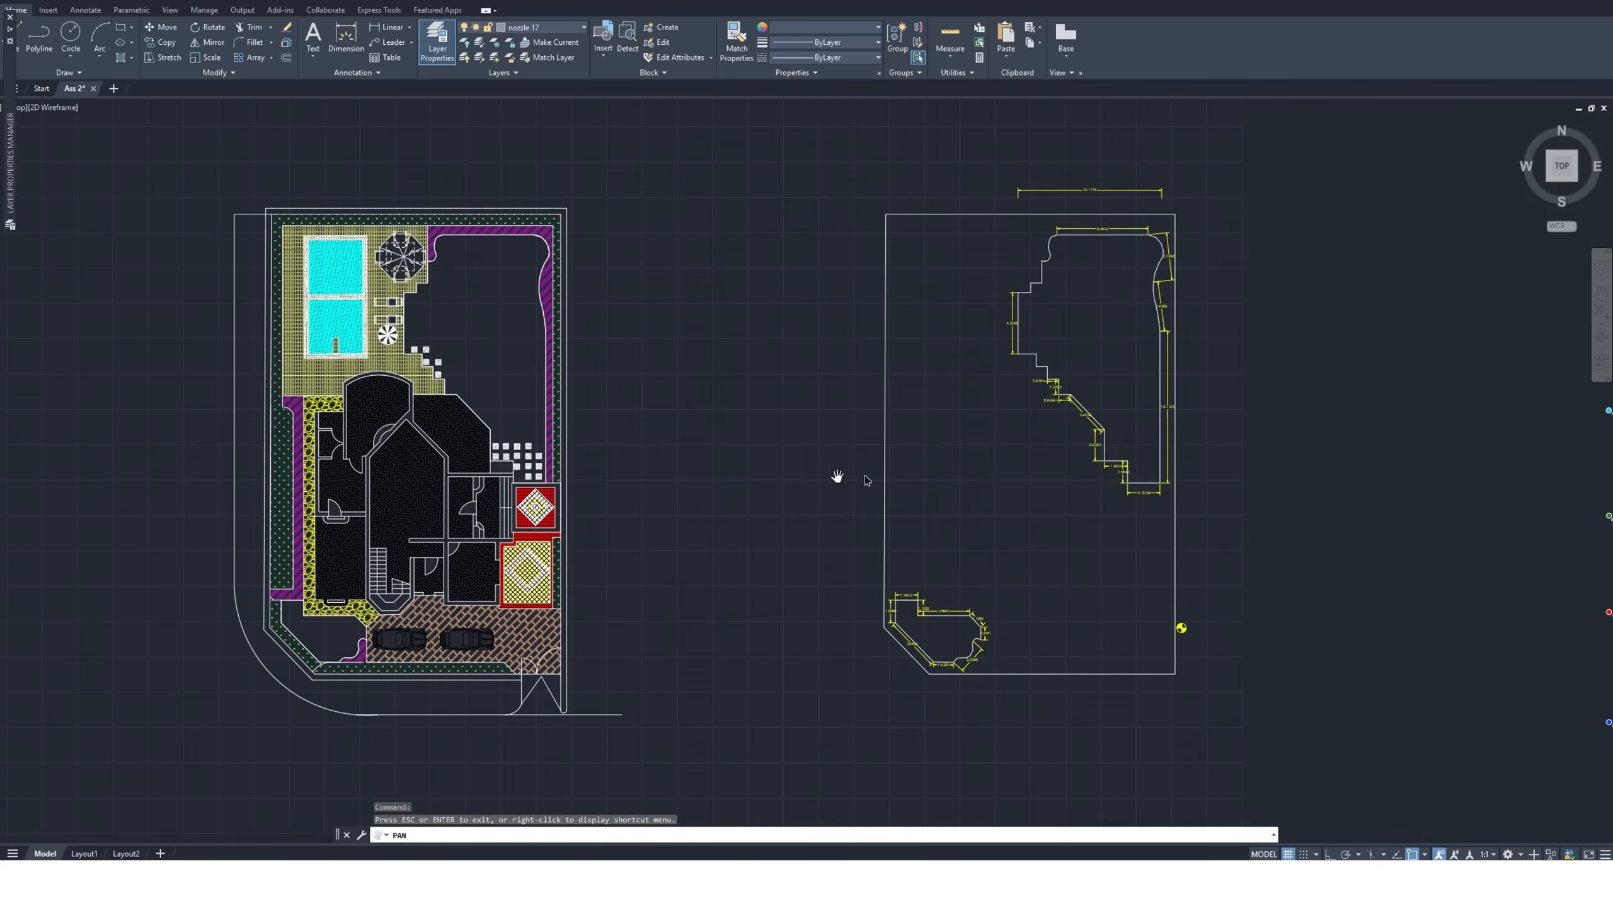
left_click_drag(1080, 445, 839, 459)
scroll(864, 445, "up", 2)
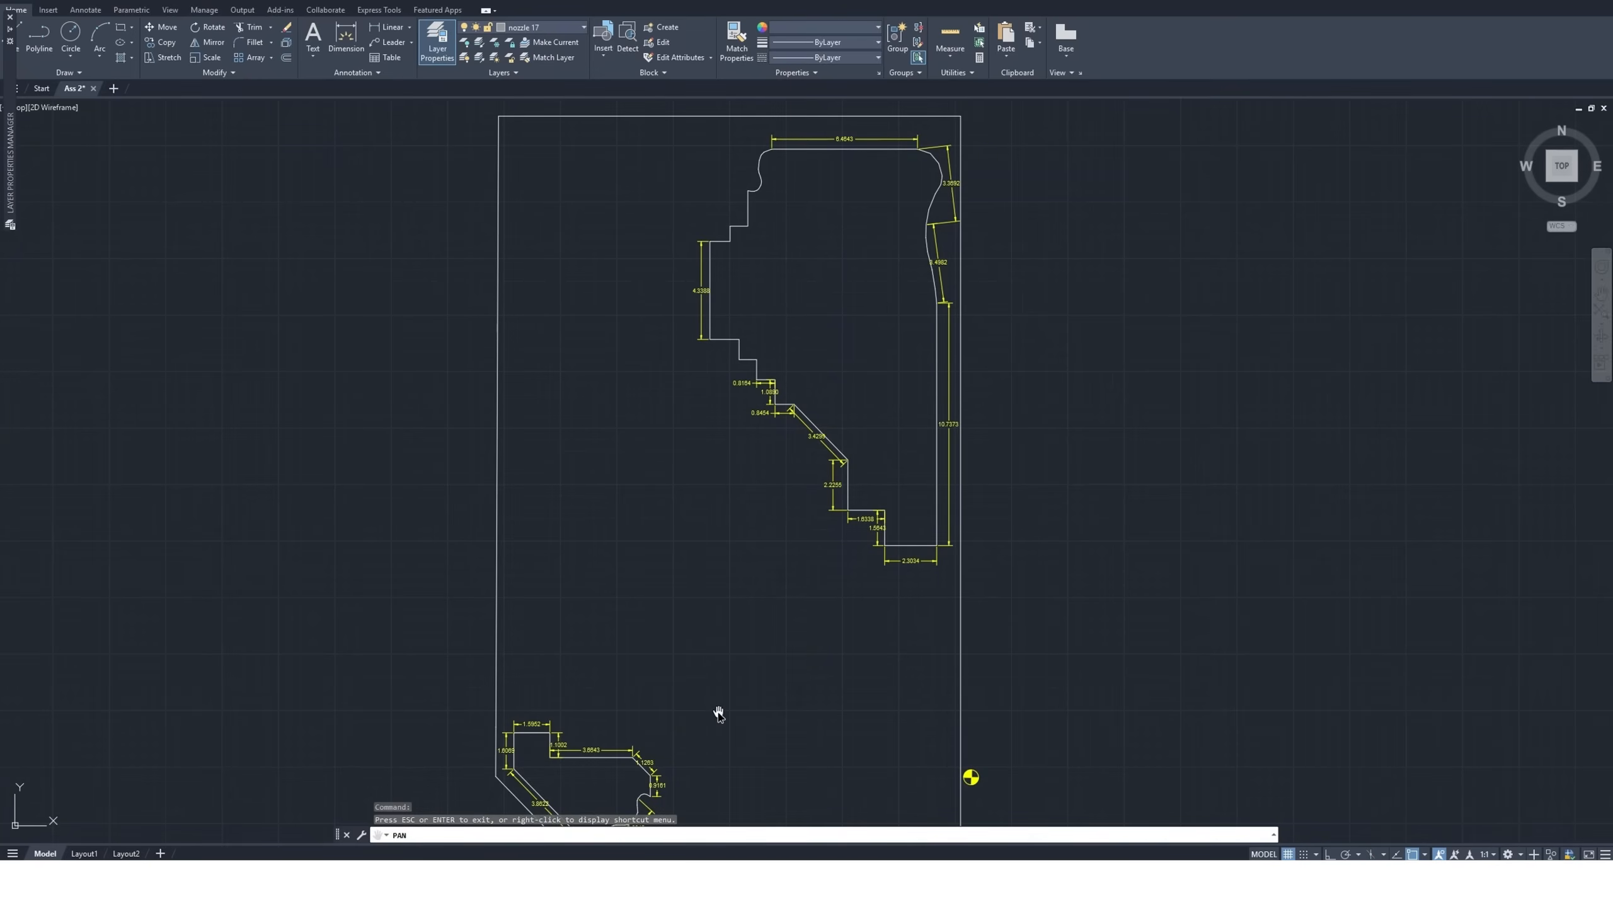
Examine the edge dimensions of the larger garden outline, from its stepped side down to its narrow lower end
mouse_move(855, 692)
left_mouse_down()
mouse_move(792, 623)
mouse_move(702, 674)
mouse_move(719, 709)
left_mouse_up()
scroll(759, 502, "up", 5)
scroll(761, 471, "down", 3)
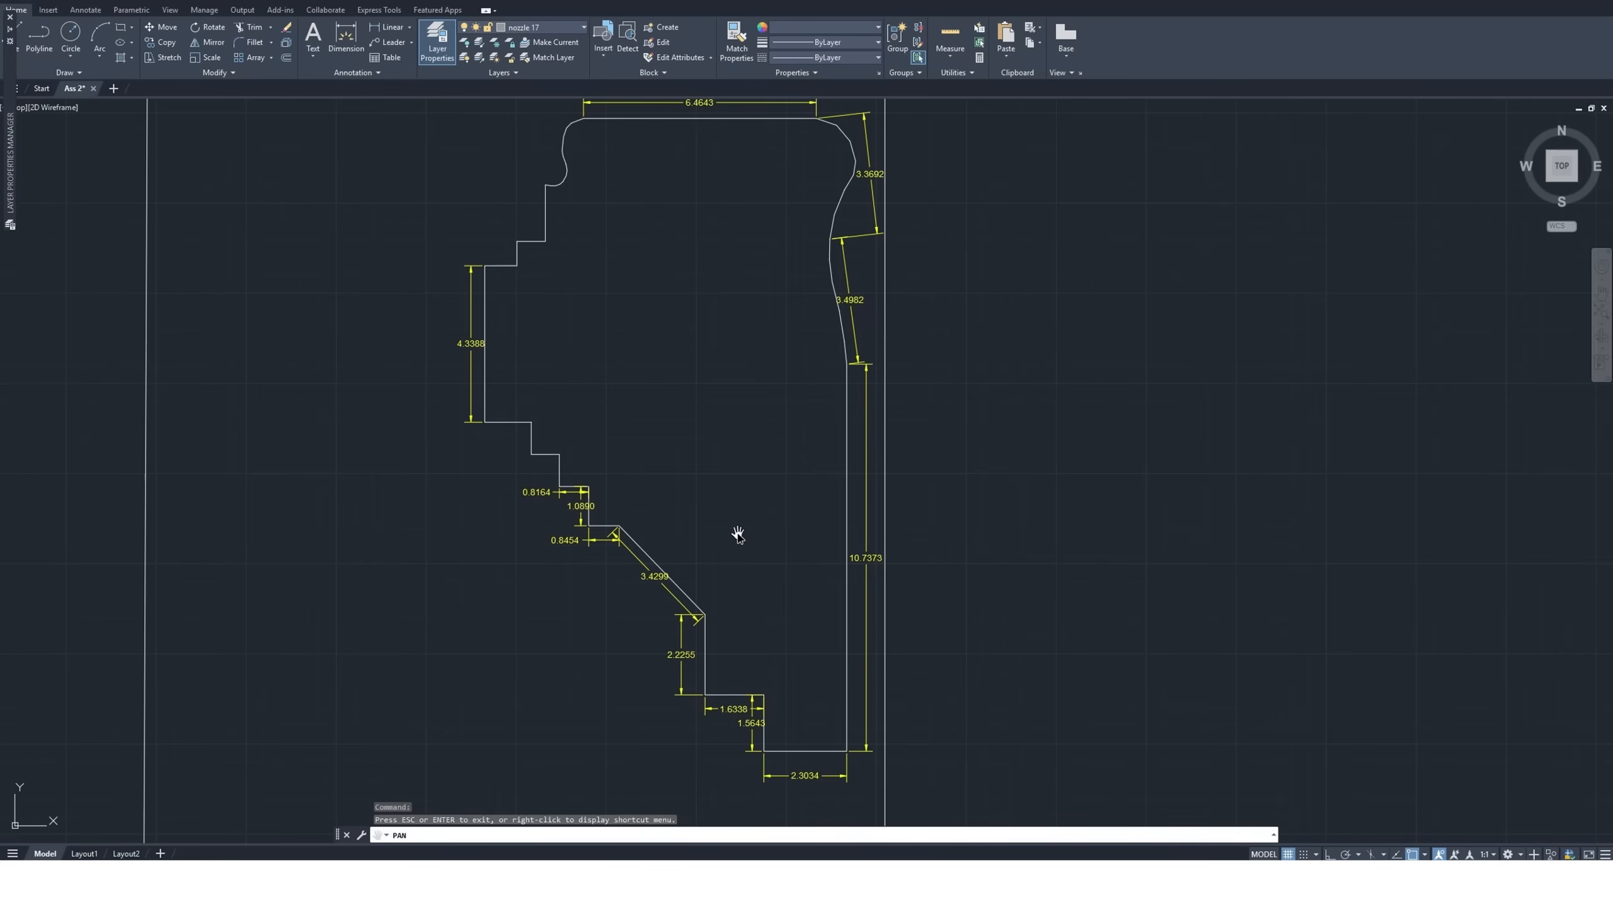
left_click_drag(742, 494, 806, 486)
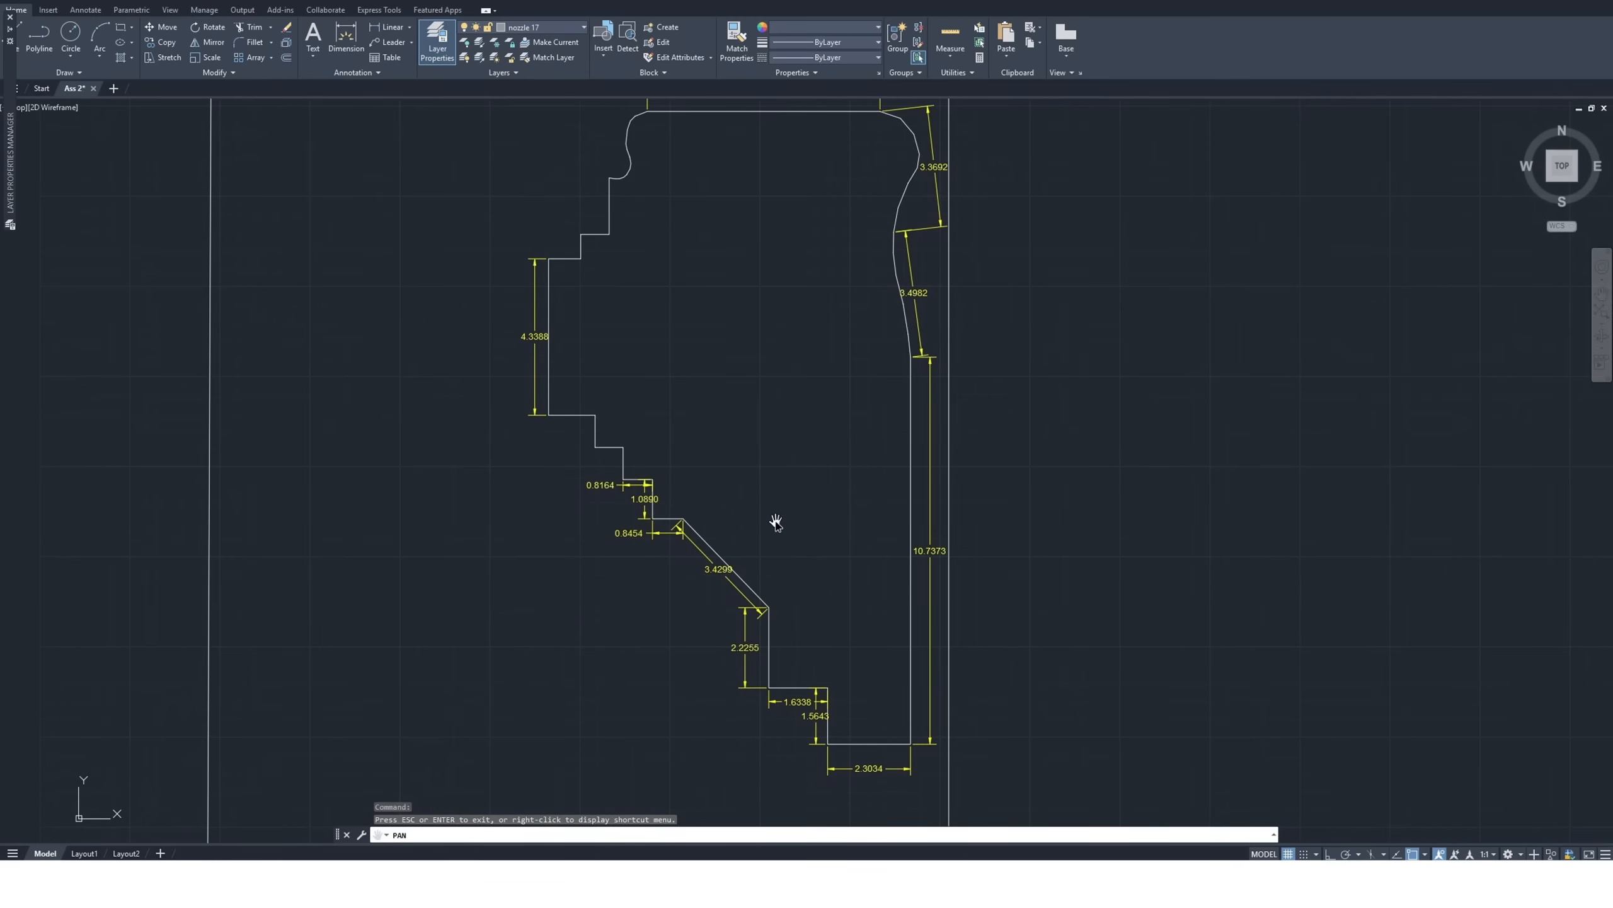
left_click_drag(776, 522, 789, 537)
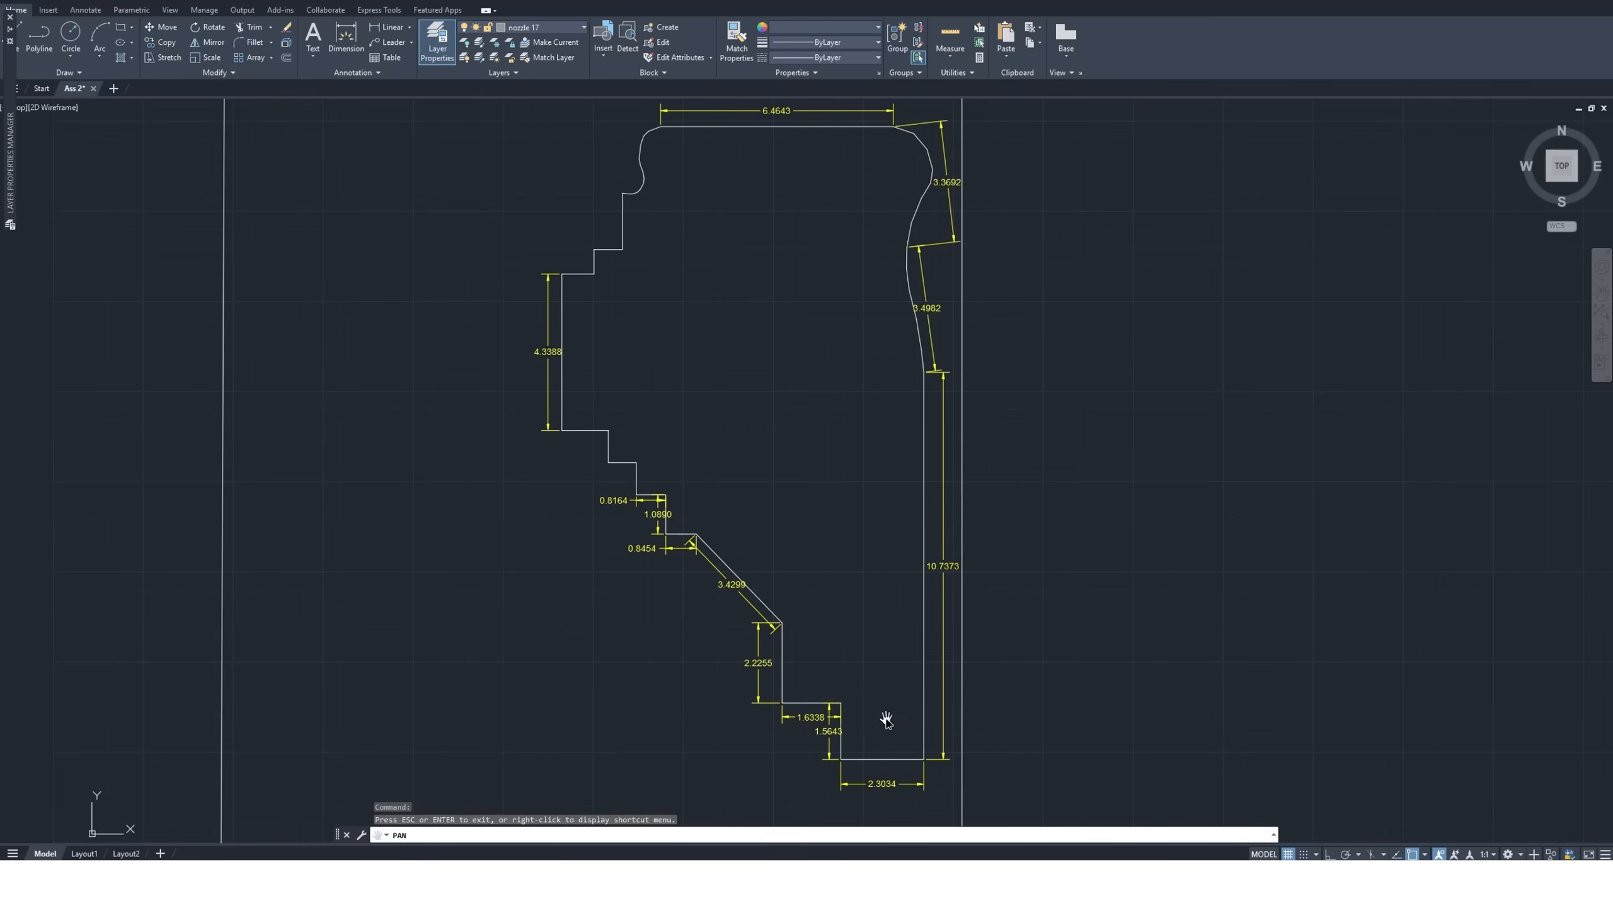
left_click_drag(882, 739, 878, 660)
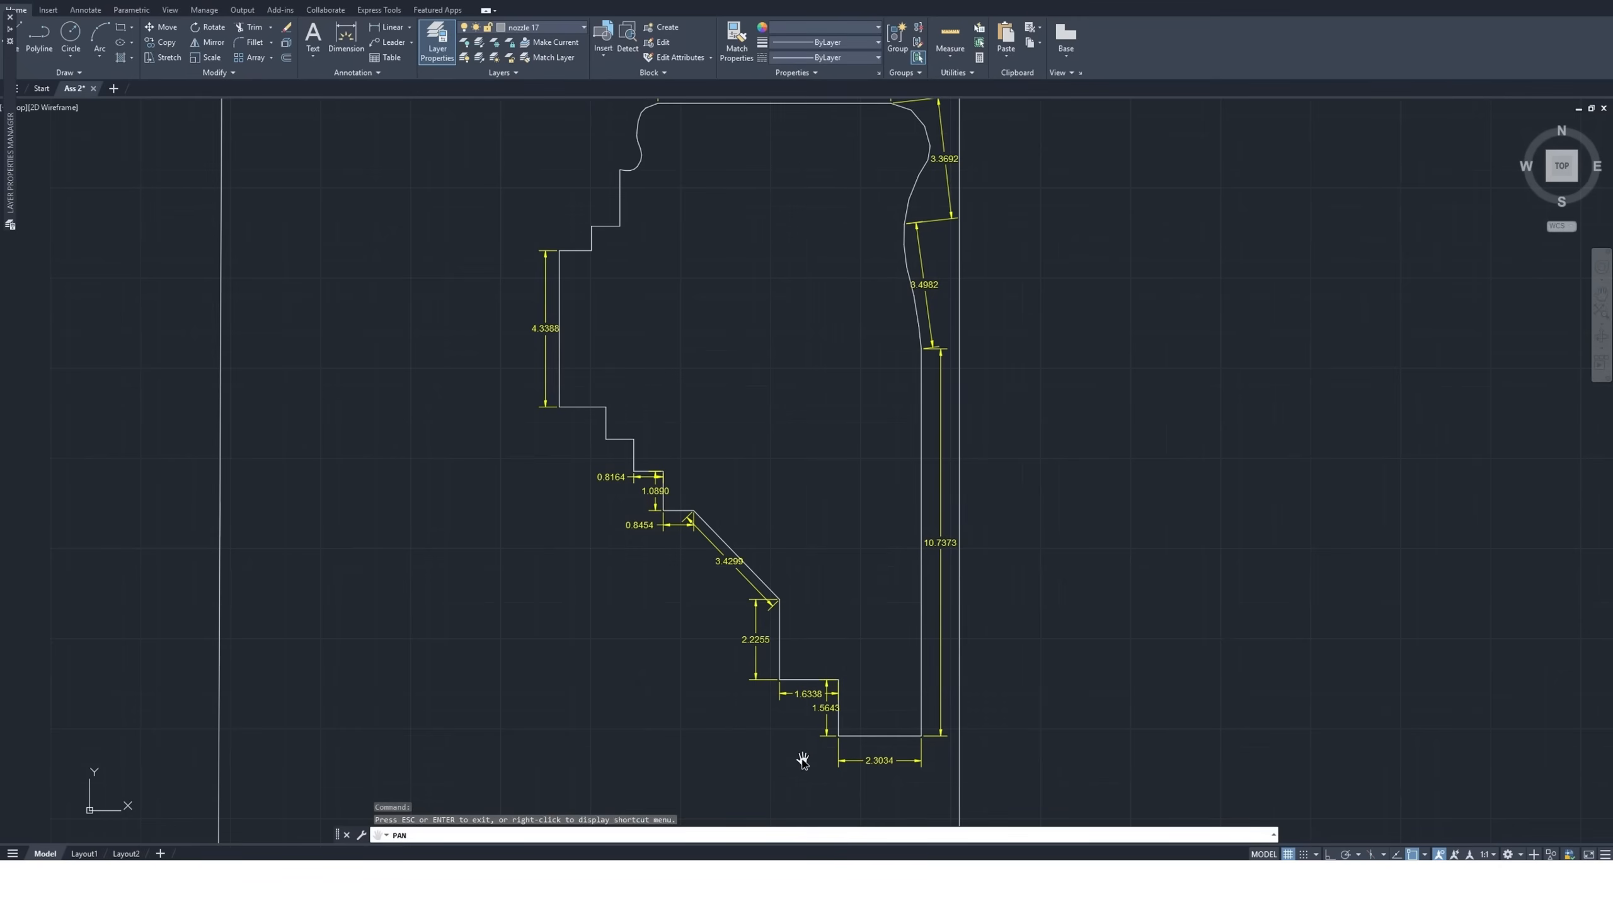
scroll(839, 738, "up", 2)
scroll(840, 739, "up", 2)
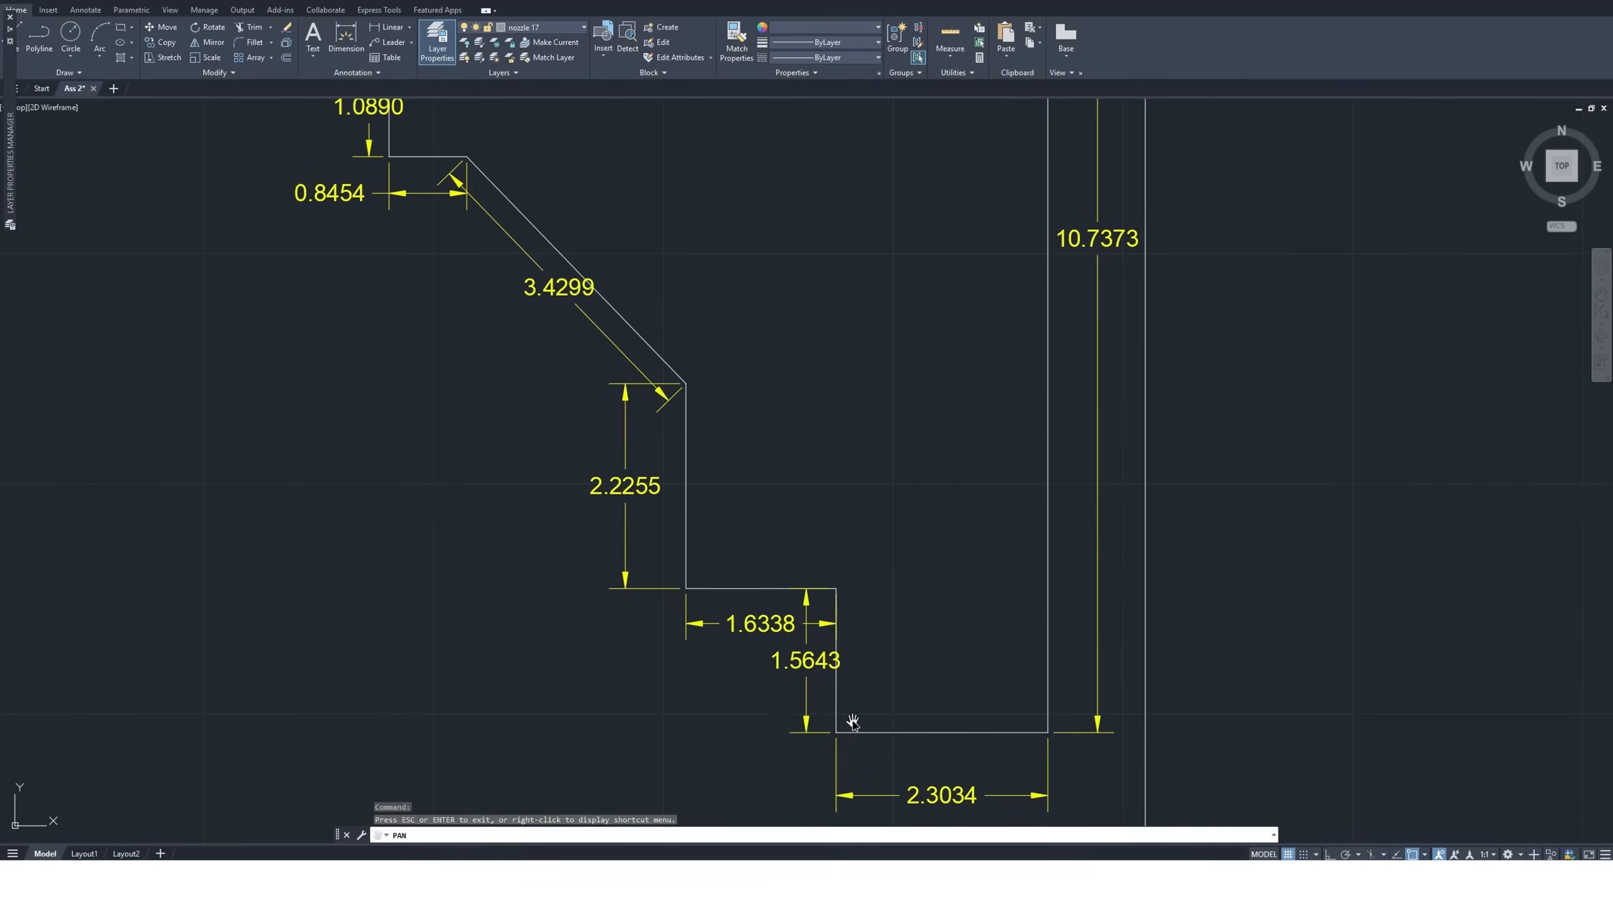
left_click_drag(850, 717, 735, 663)
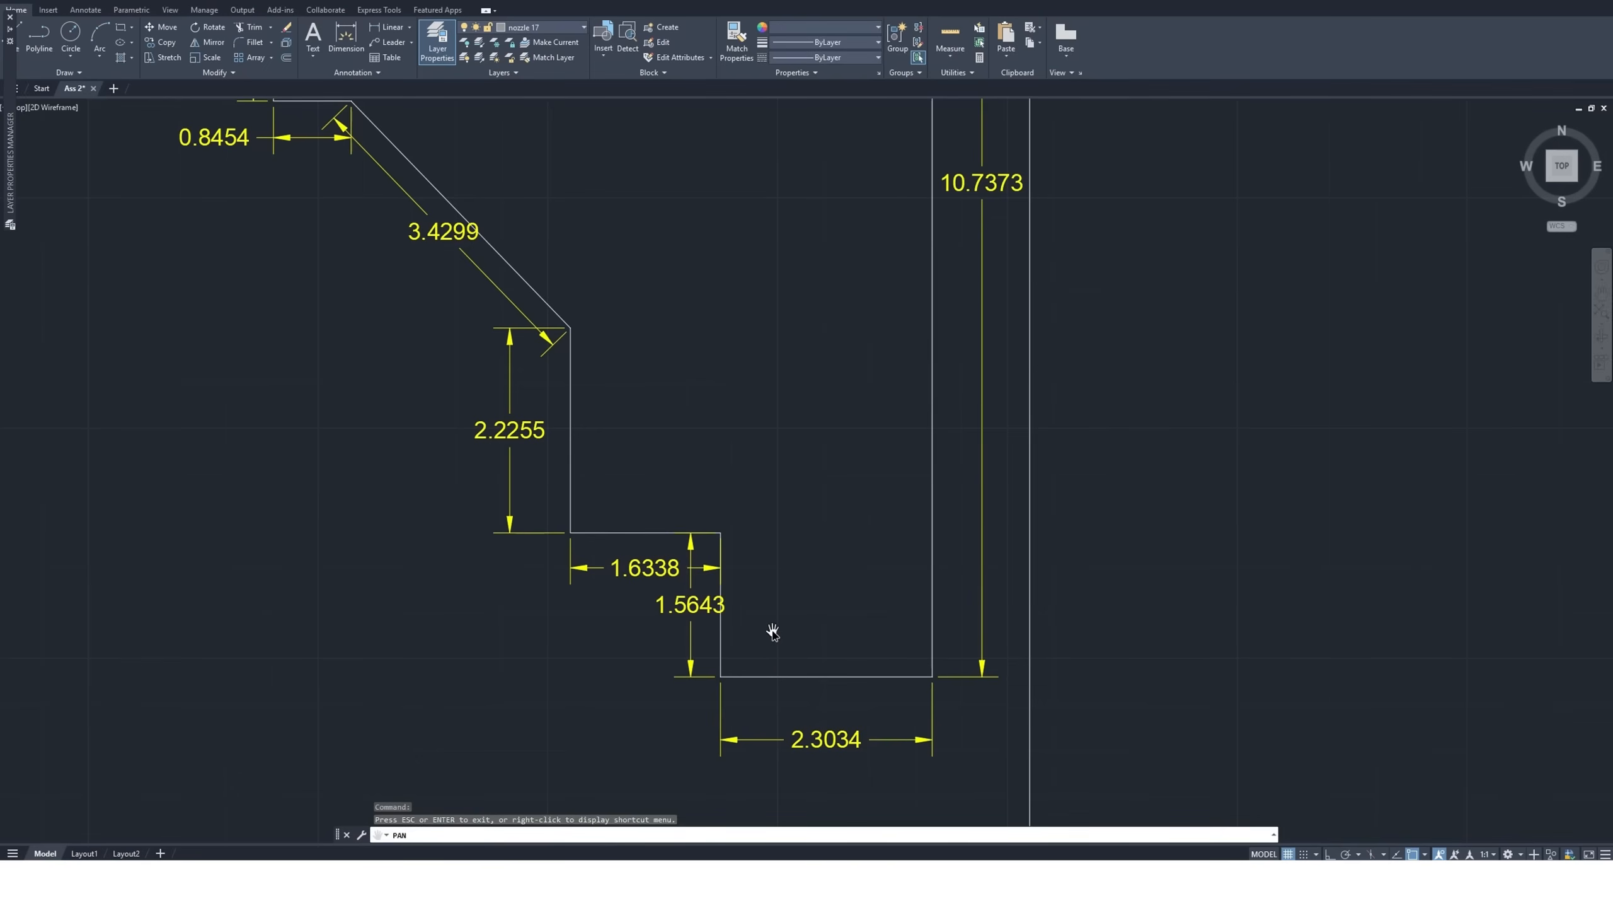
mouse_move(773, 656)
left_mouse_down()
mouse_move(743, 640)
mouse_move(713, 580)
left_mouse_up()
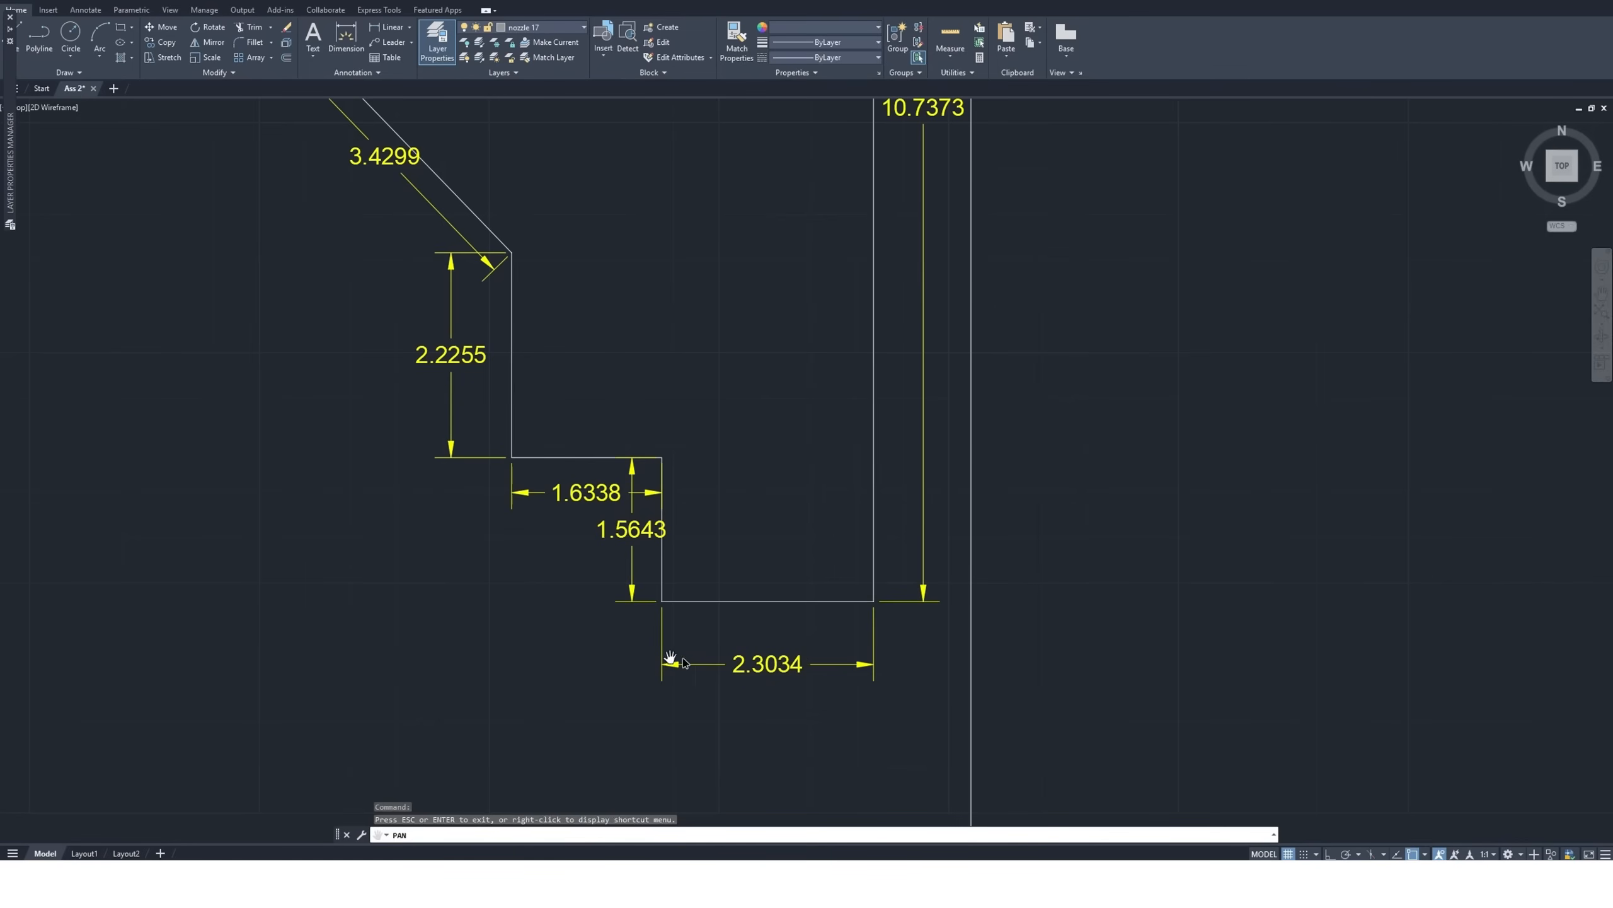
Copy the standalone size 8 nozzle symbol into both lower corners of the larger garden outline's narrow end
scroll(404, 613, "down", 4)
scroll(404, 613, "down", 5)
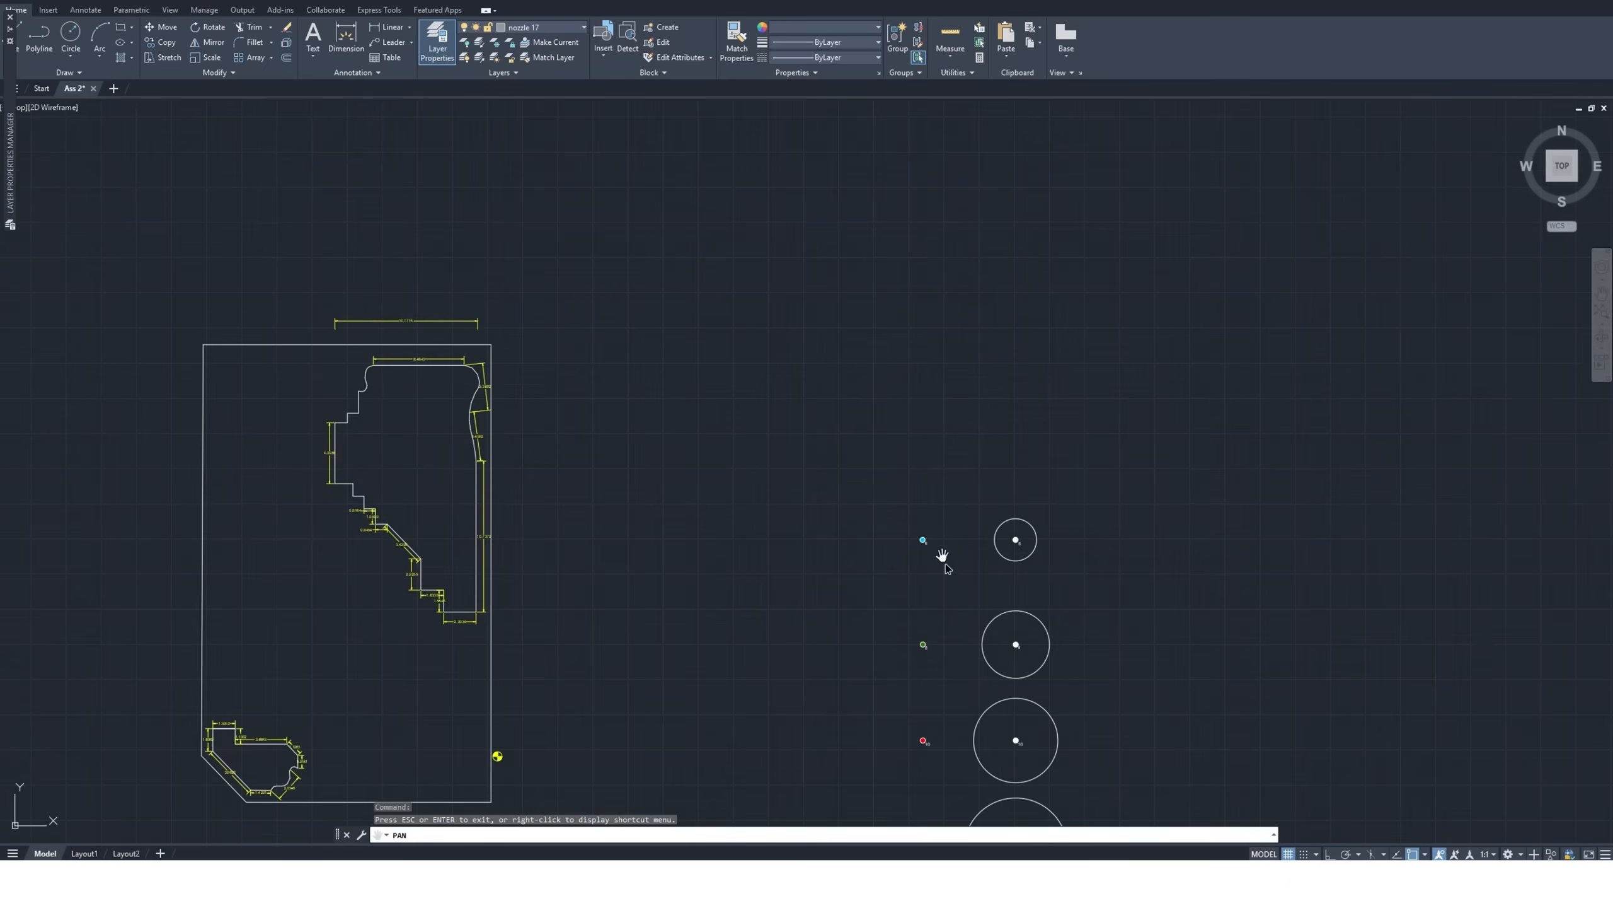
scroll(940, 641, "up", 4)
key("Escape")
left_click(865, 620)
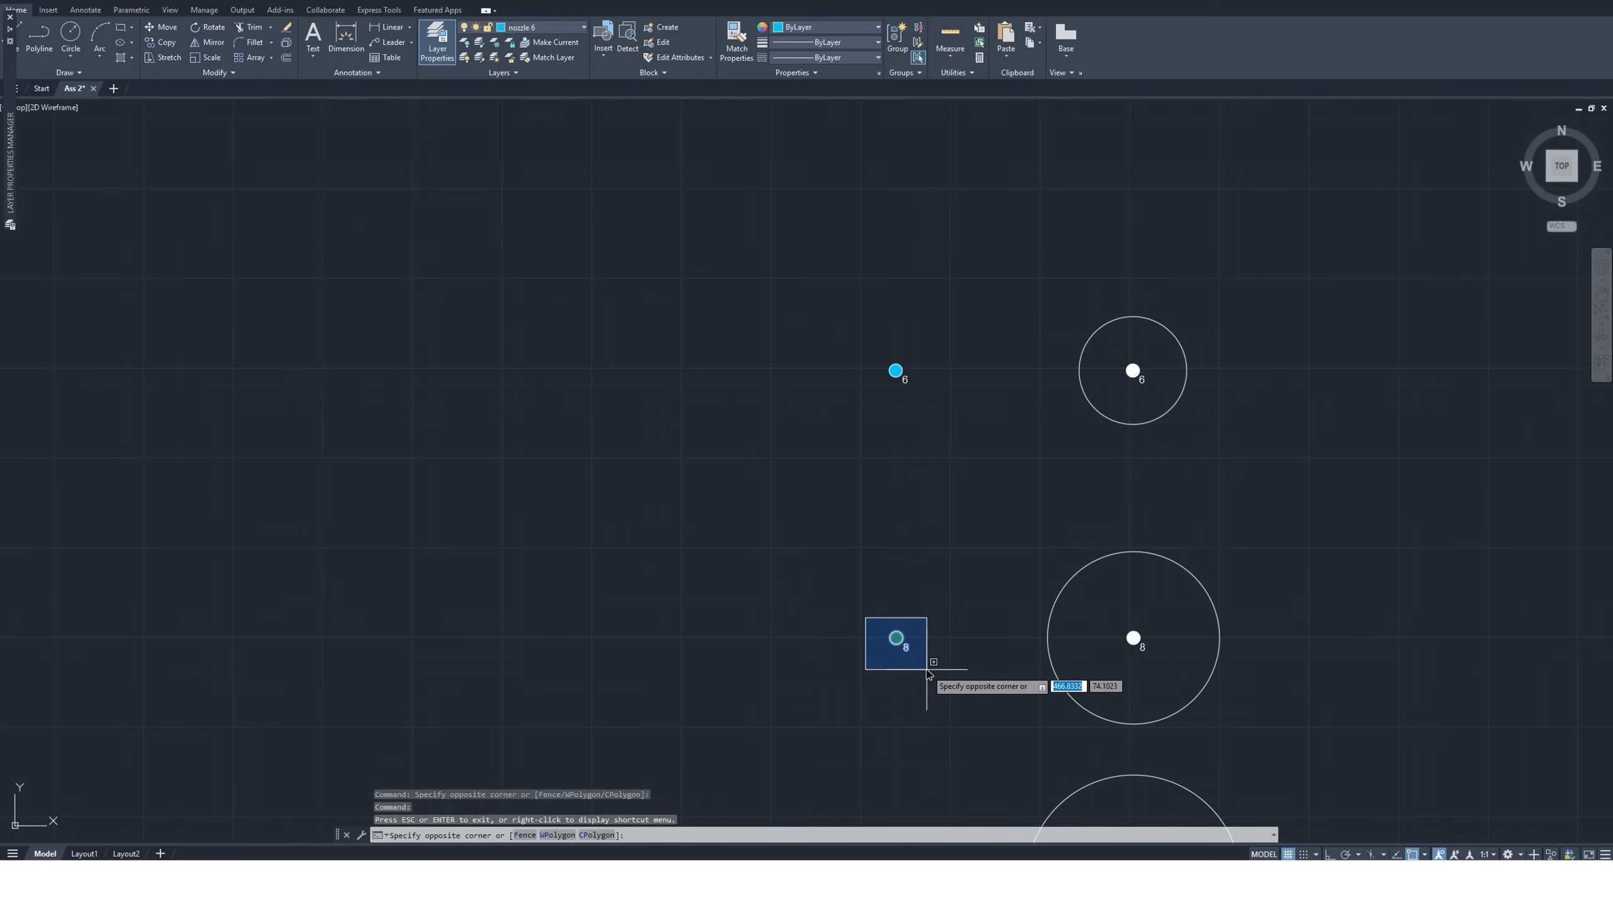
left_click(929, 671)
left_click(160, 42)
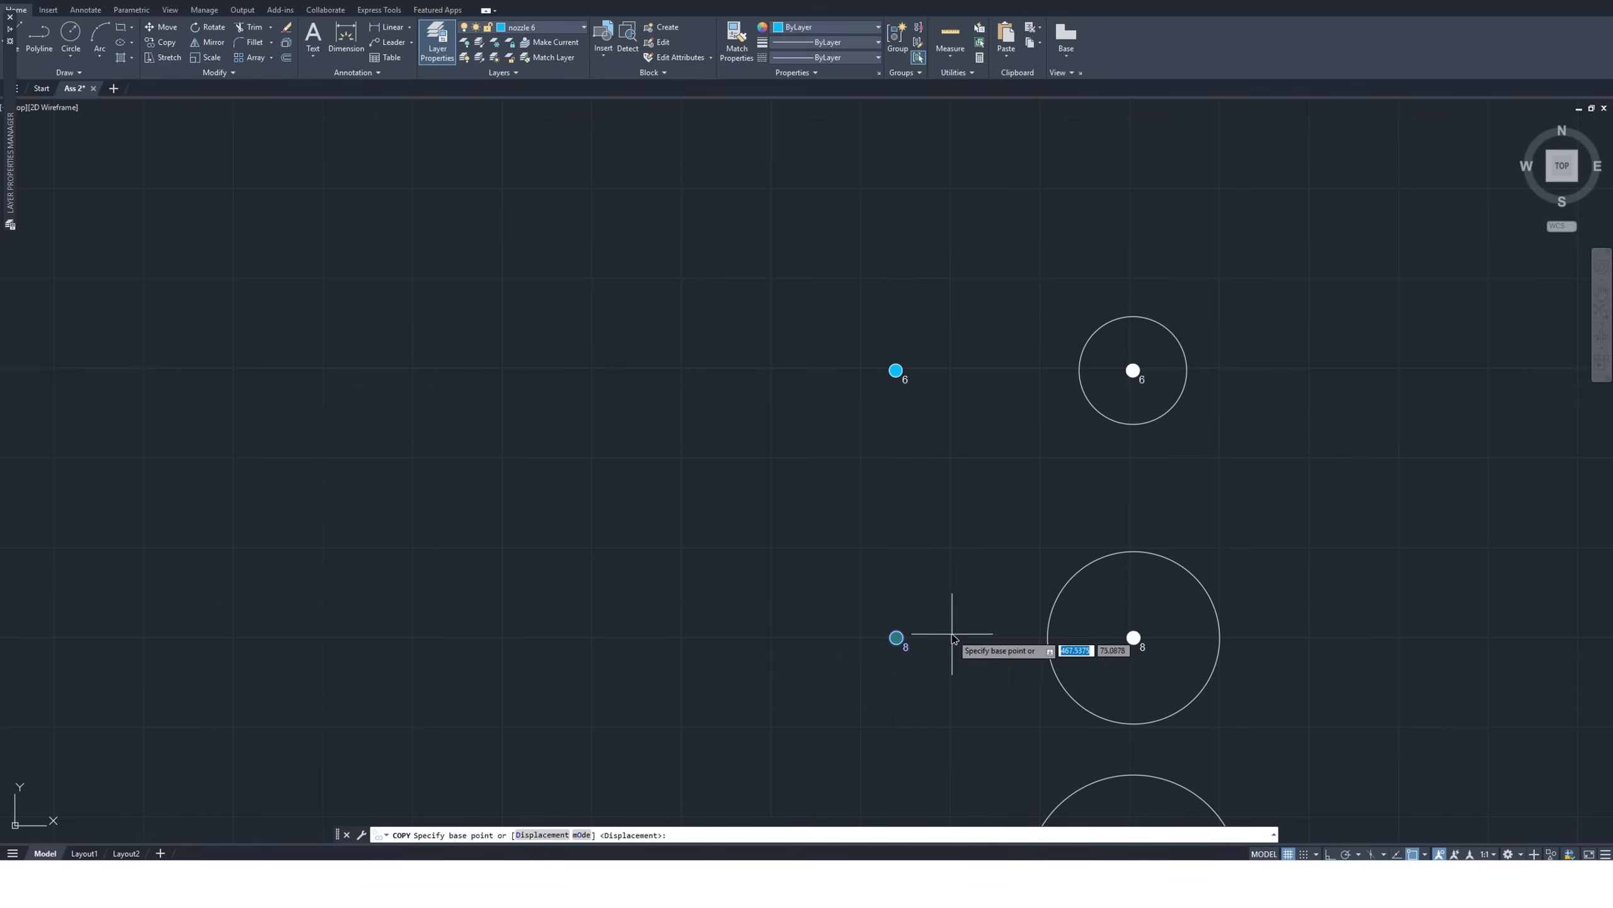
left_click(901, 637)
scroll(918, 645, "down", 4)
scroll(487, 604, "up", 8)
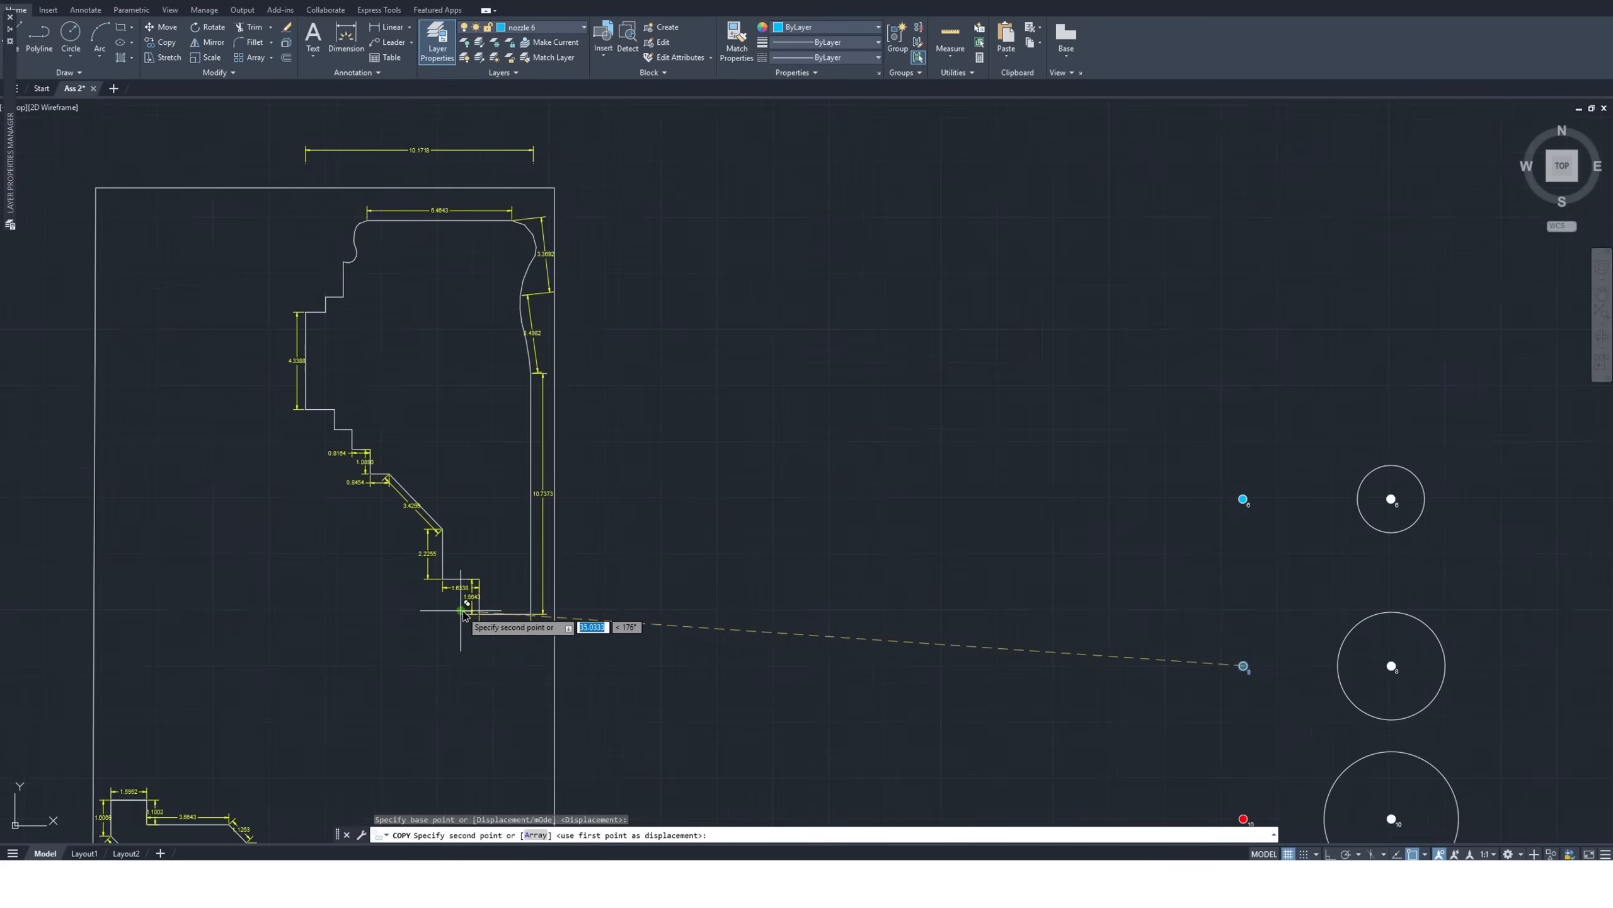
left_click(488, 583)
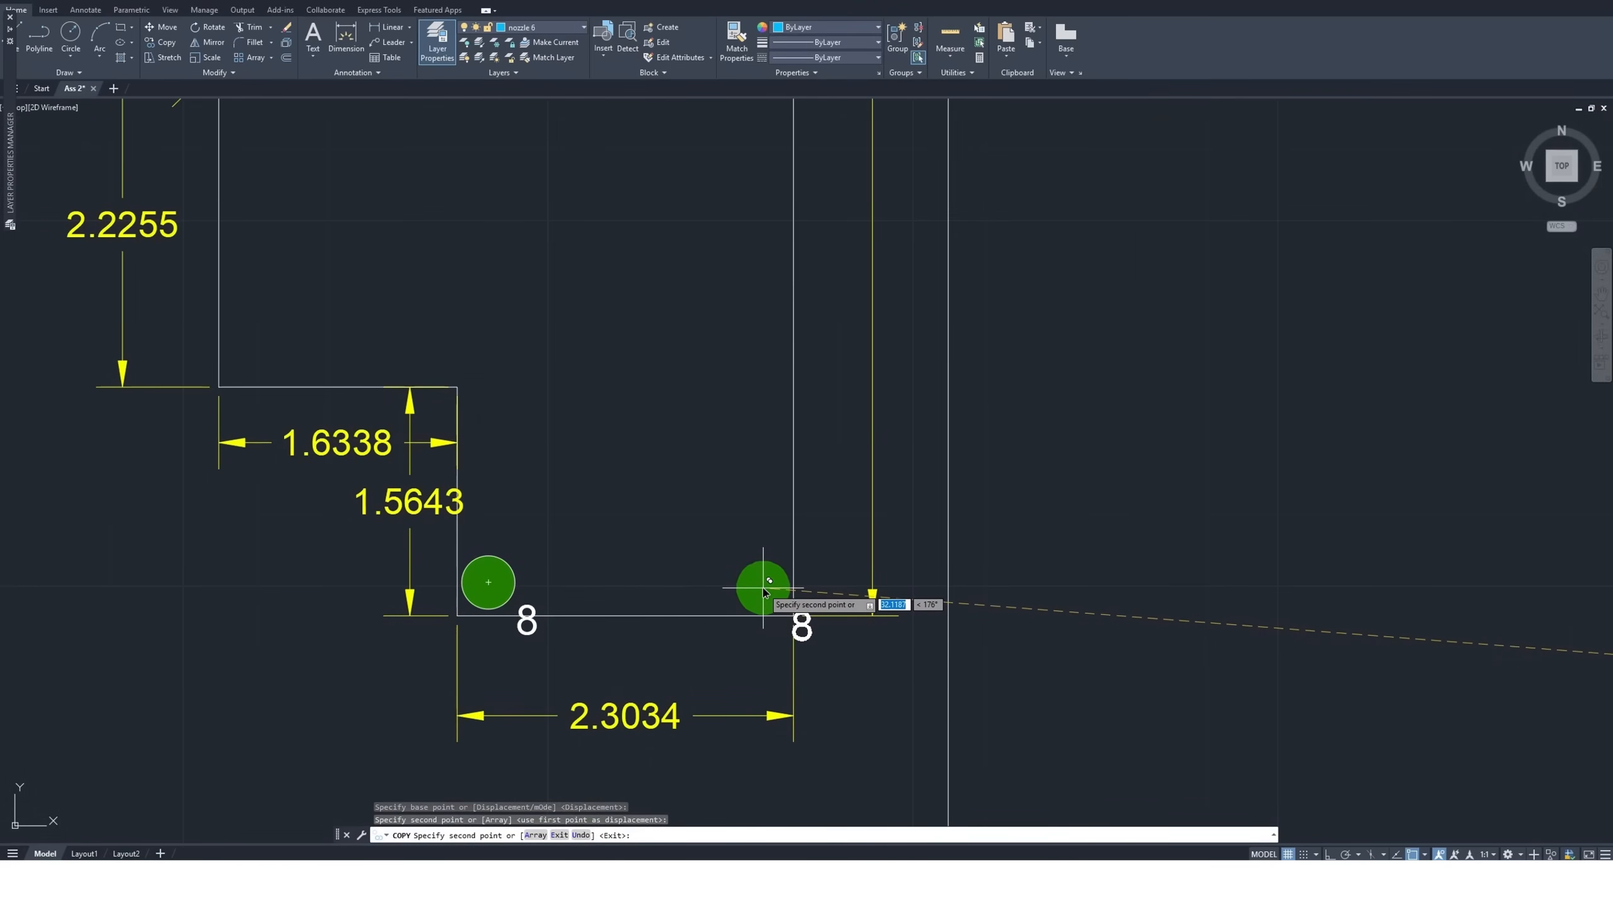
key("Escape")
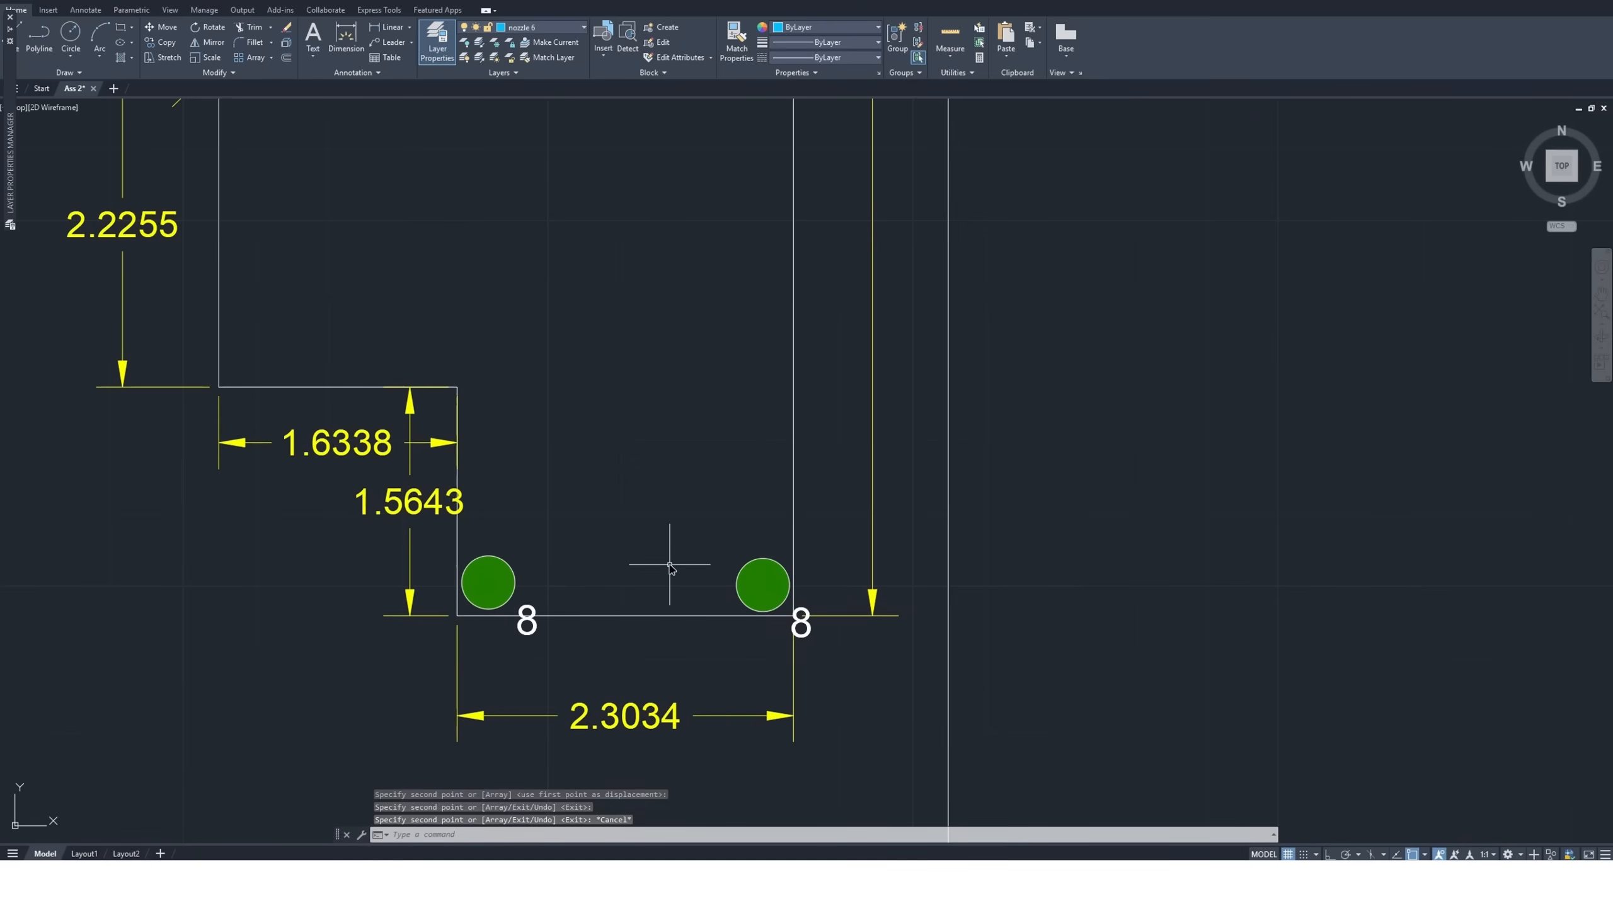
Check the size 8 nozzle's coverage circle at both corners of the narrow end using a temporary move, leaving the original in place
scroll(626, 558, "down", 2)
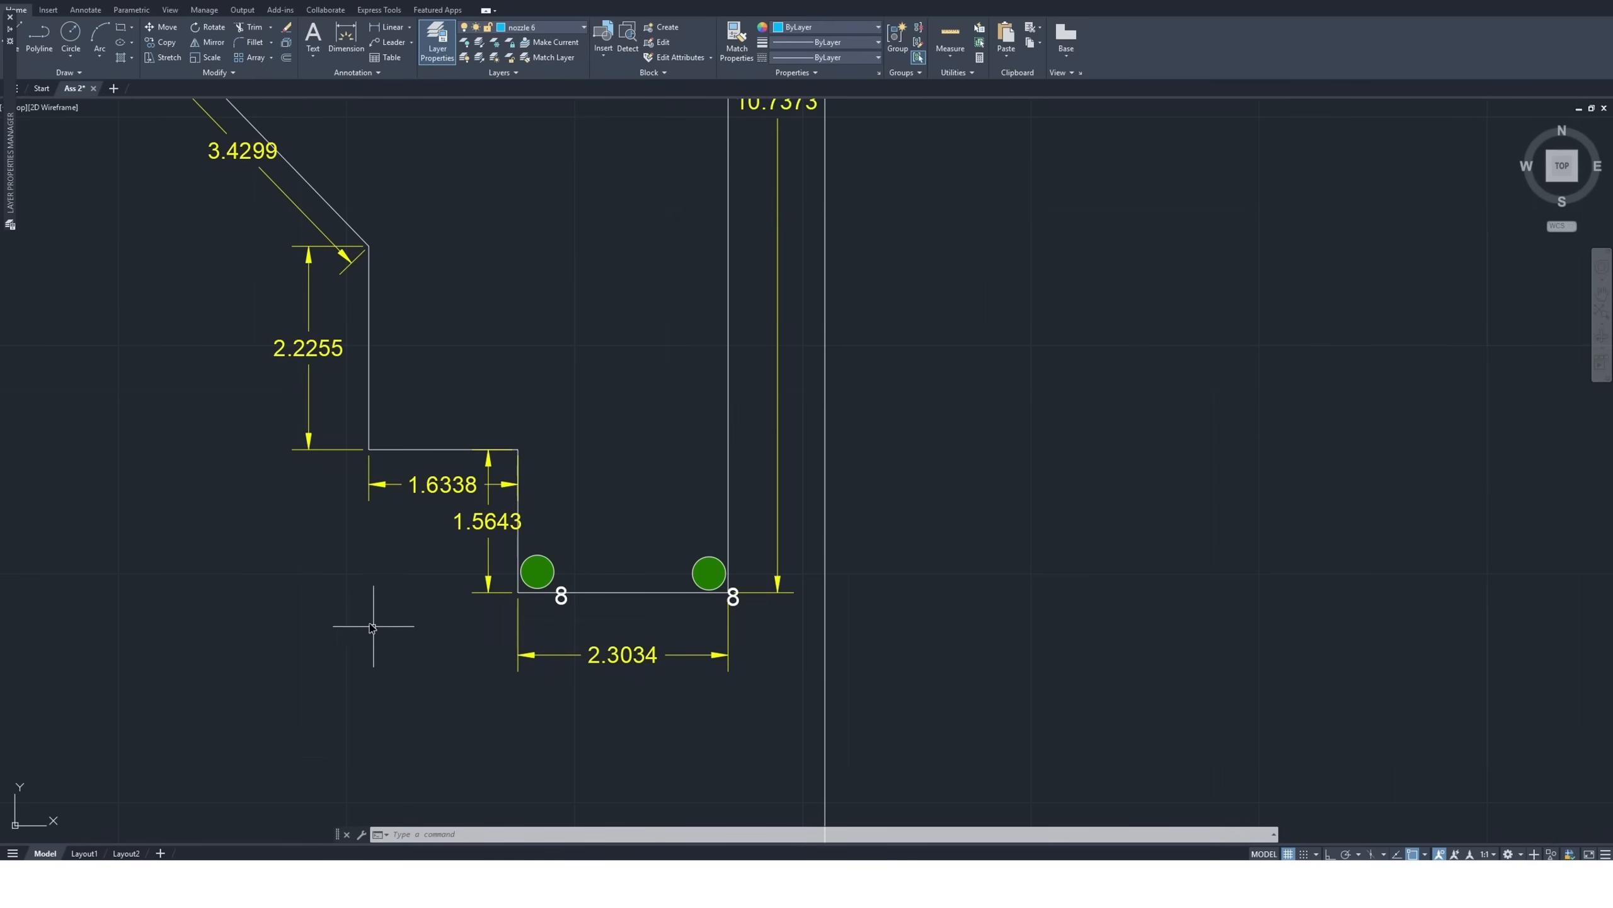
scroll(375, 623, "down", 8)
left_click(992, 476)
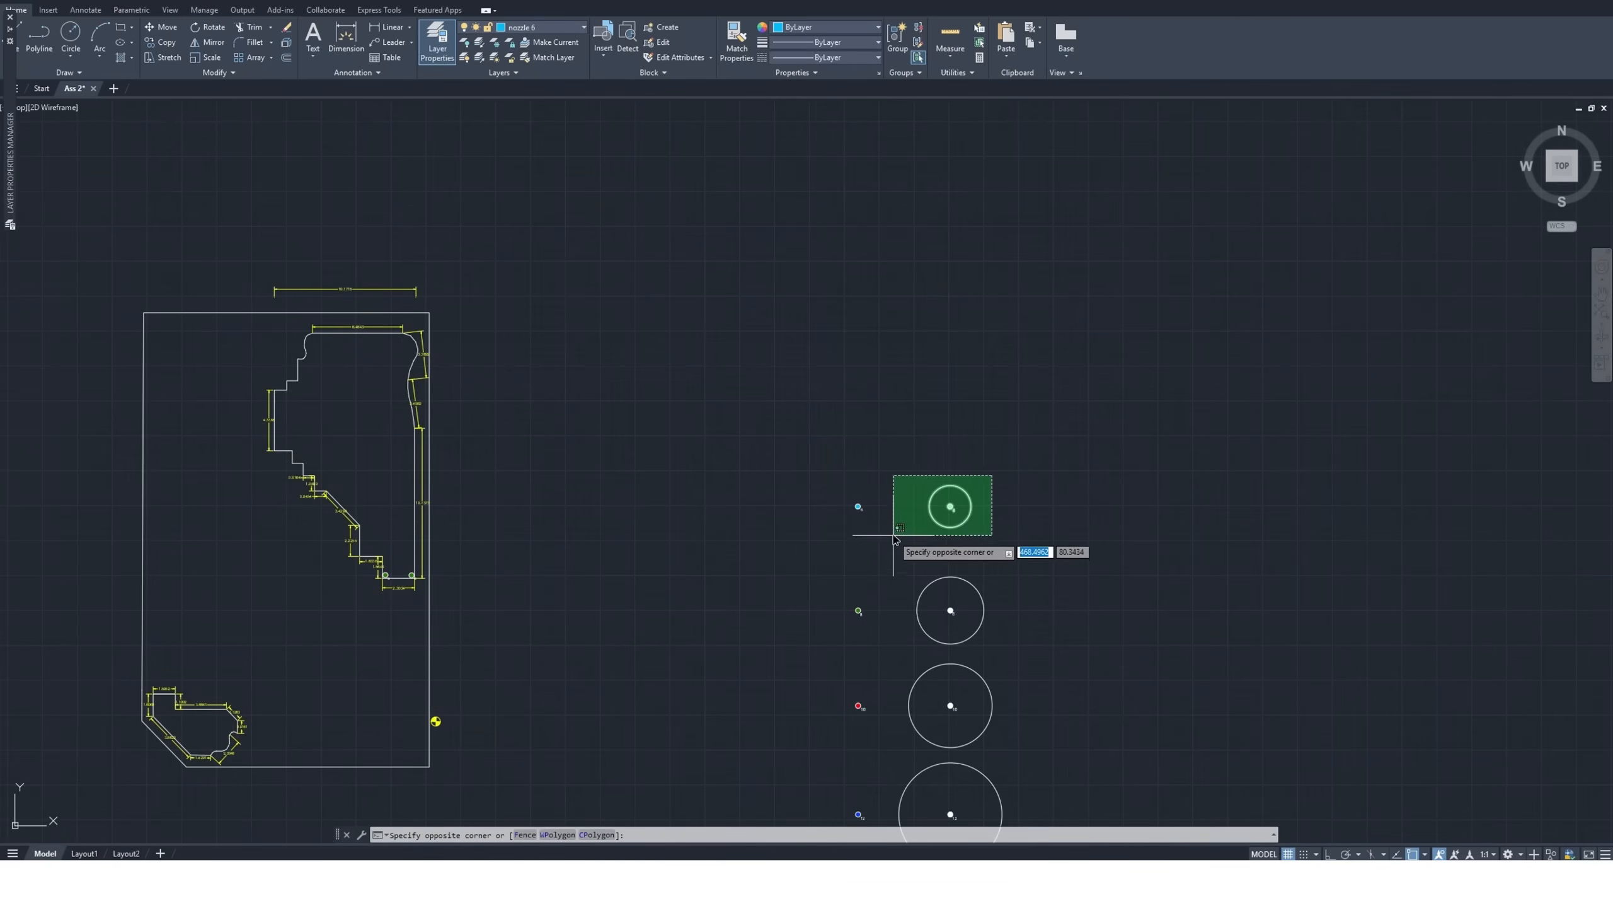
left_click(997, 473)
scroll(999, 614, "up", 4)
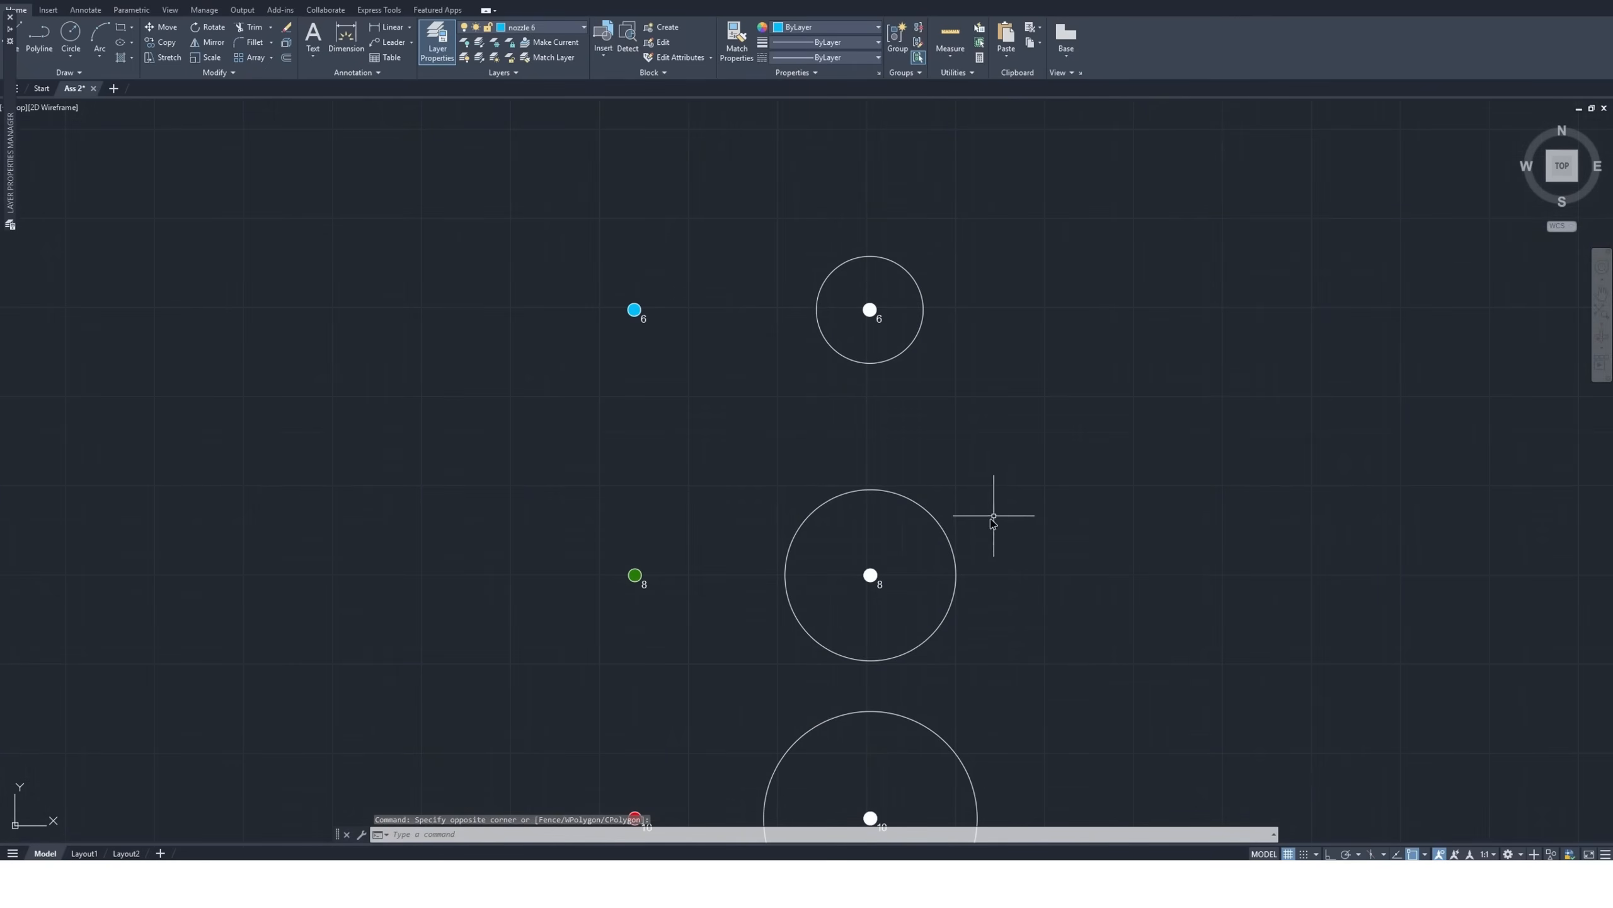
left_click(990, 484)
left_click(767, 669)
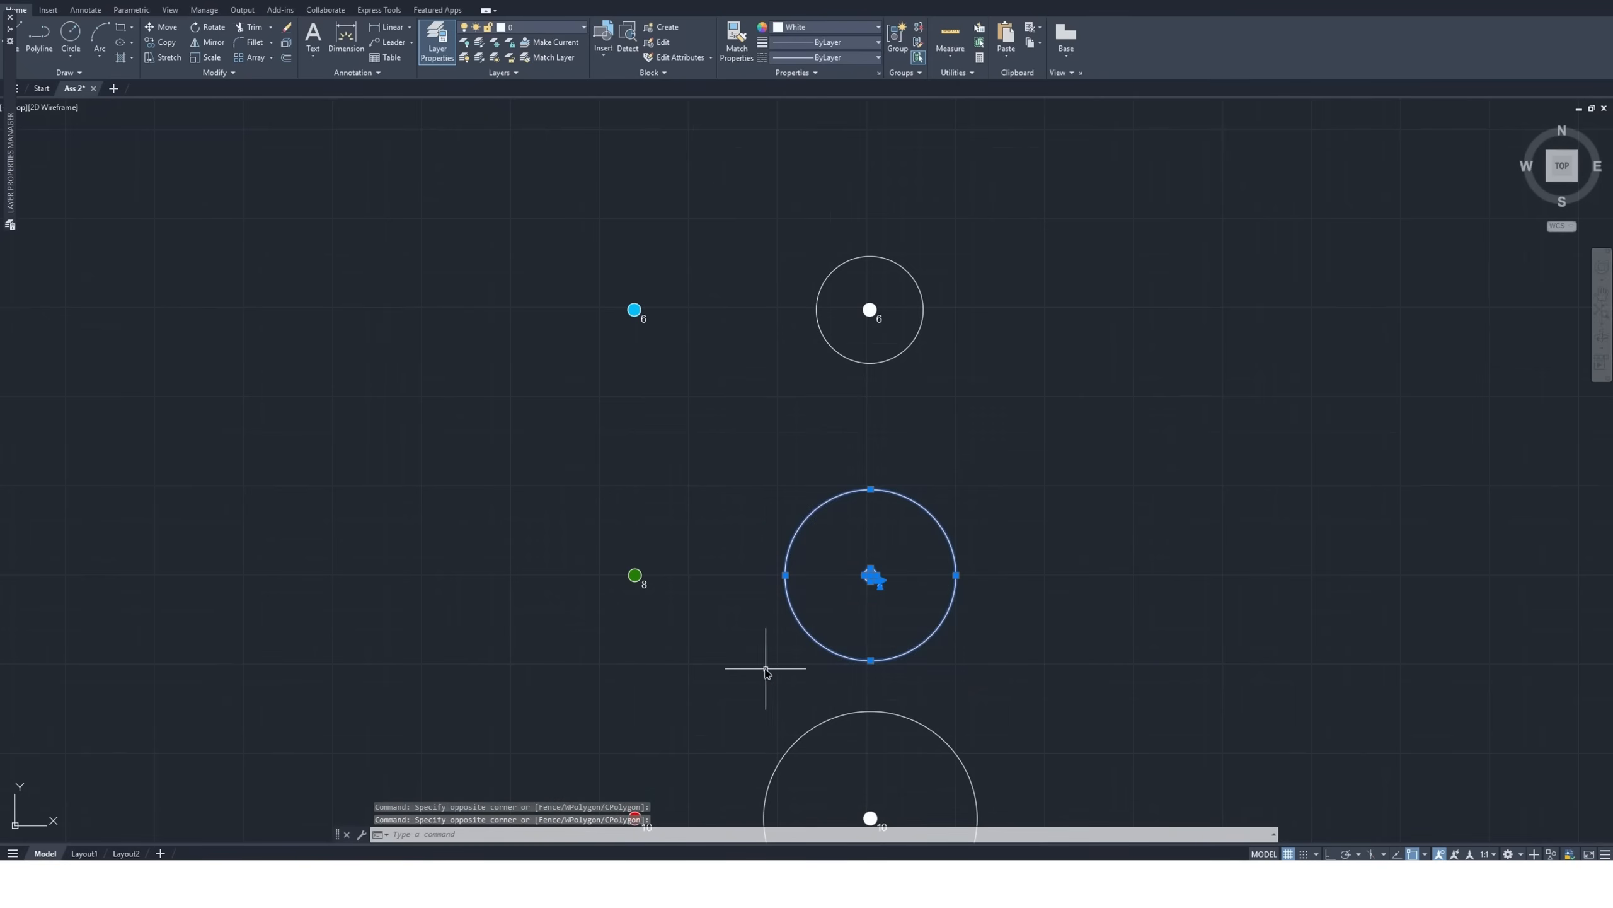
left_click(163, 26)
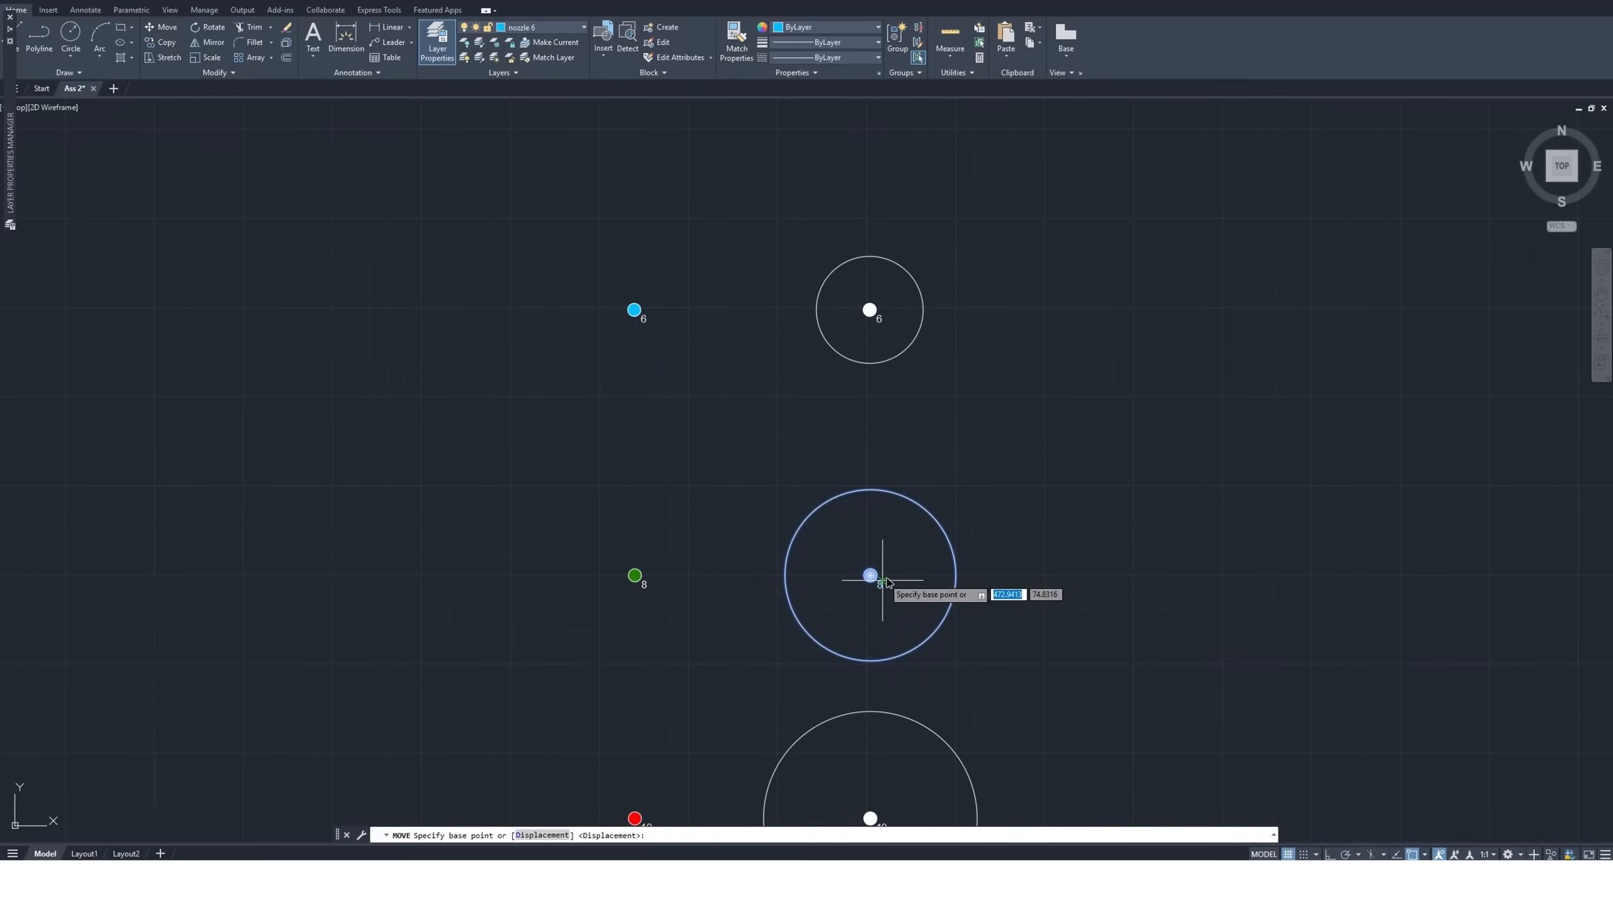
left_click(871, 575)
scroll(972, 591, "down", 5)
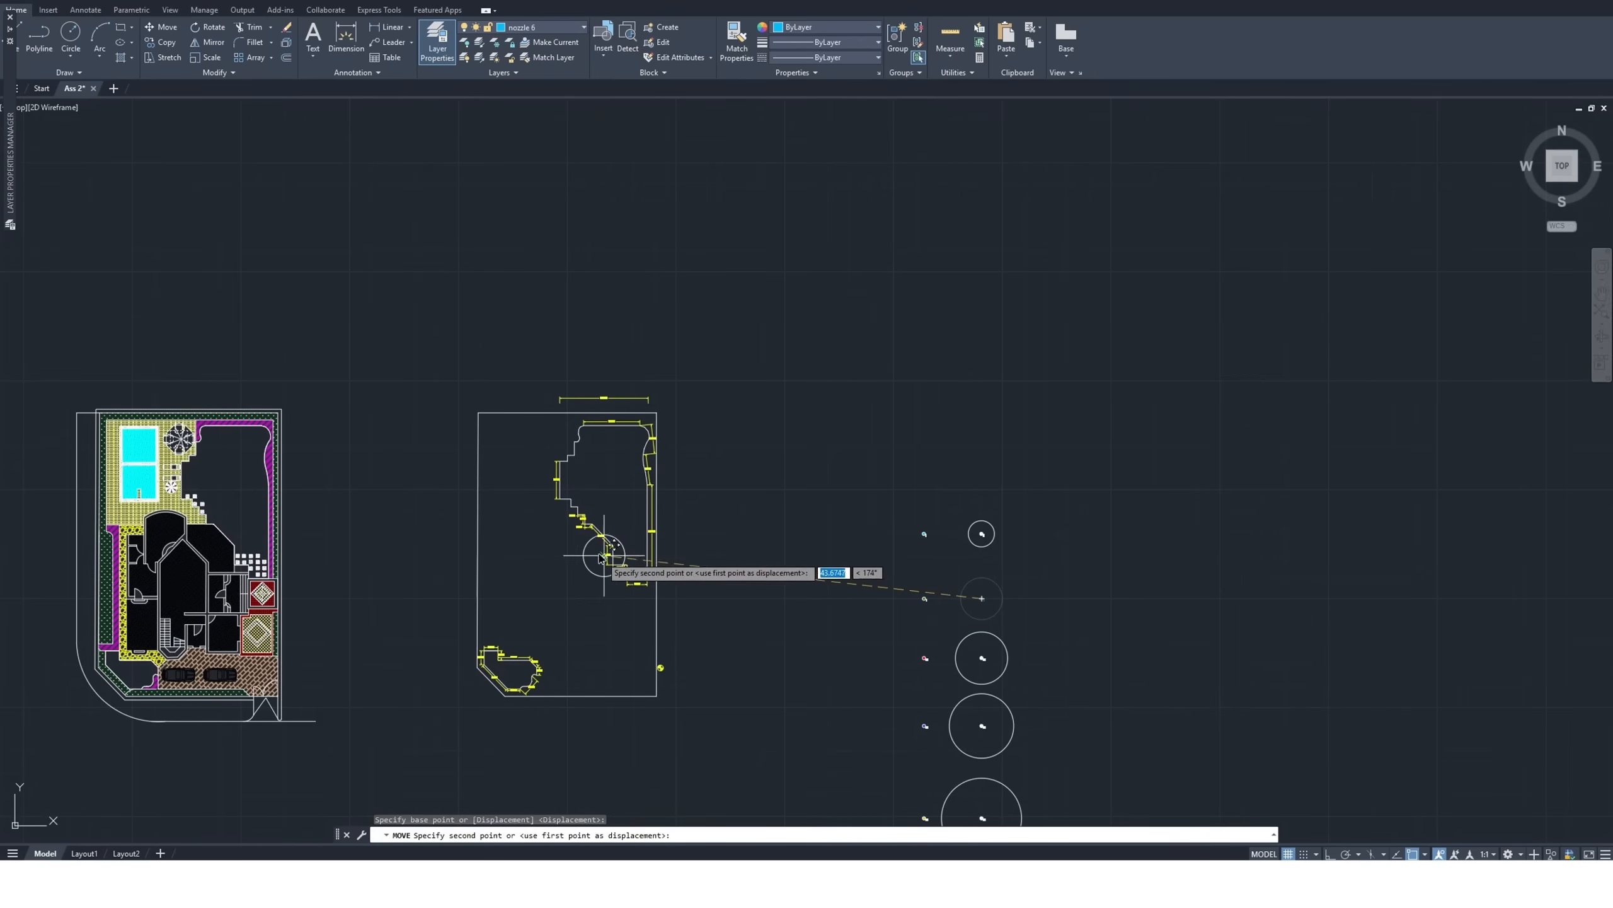
scroll(614, 566, "up", 6)
scroll(660, 581, "up", 8)
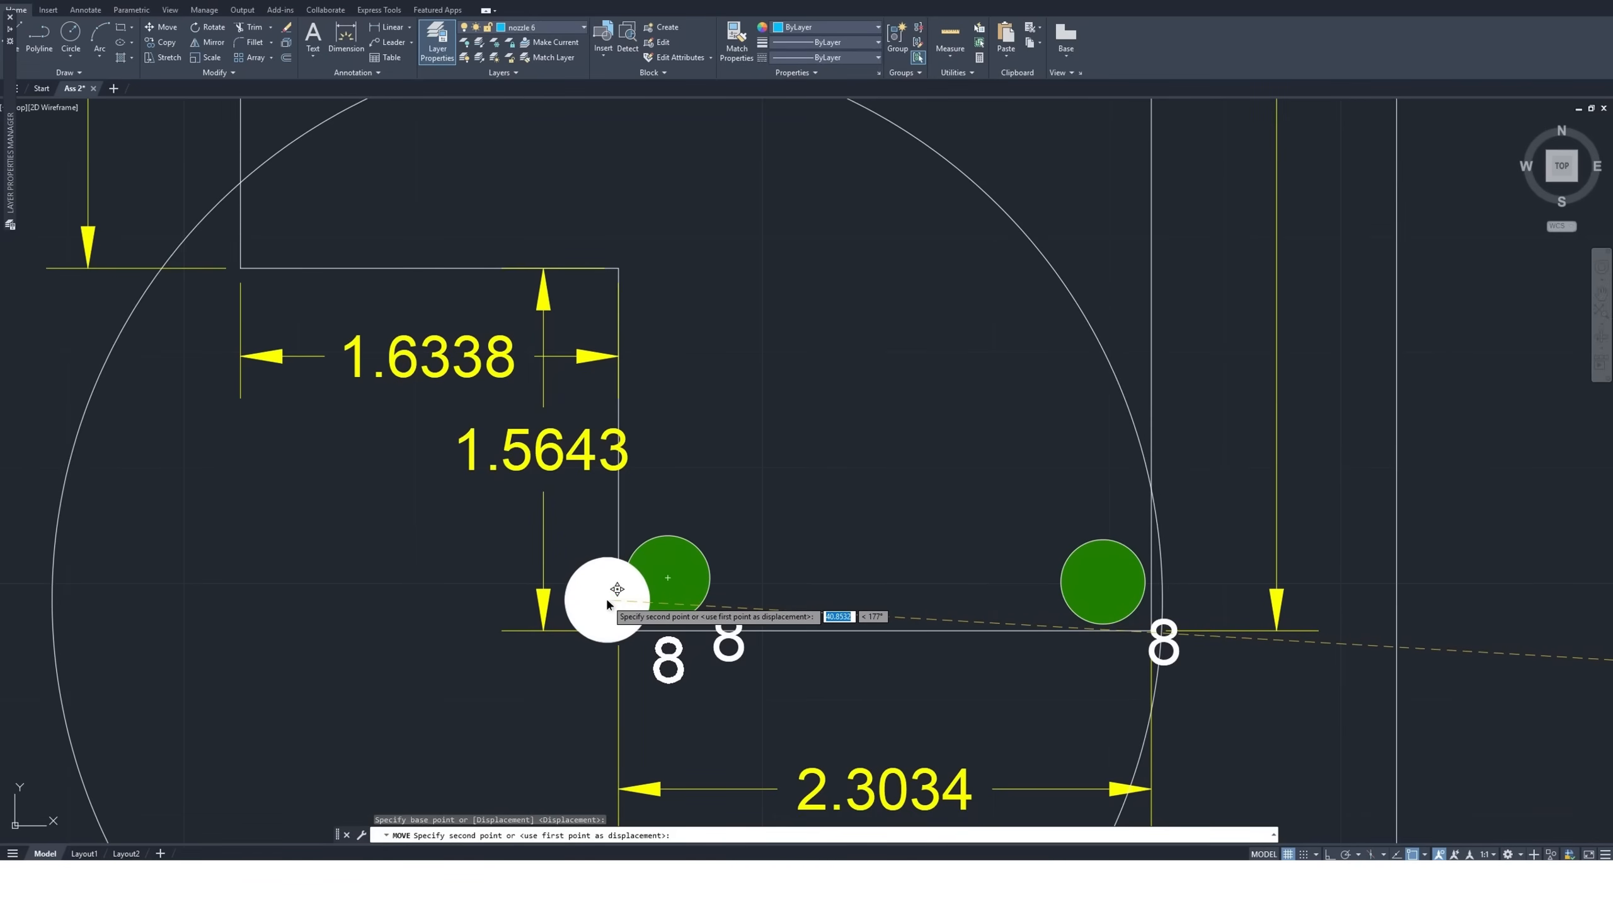
scroll(608, 602, "up", 5)
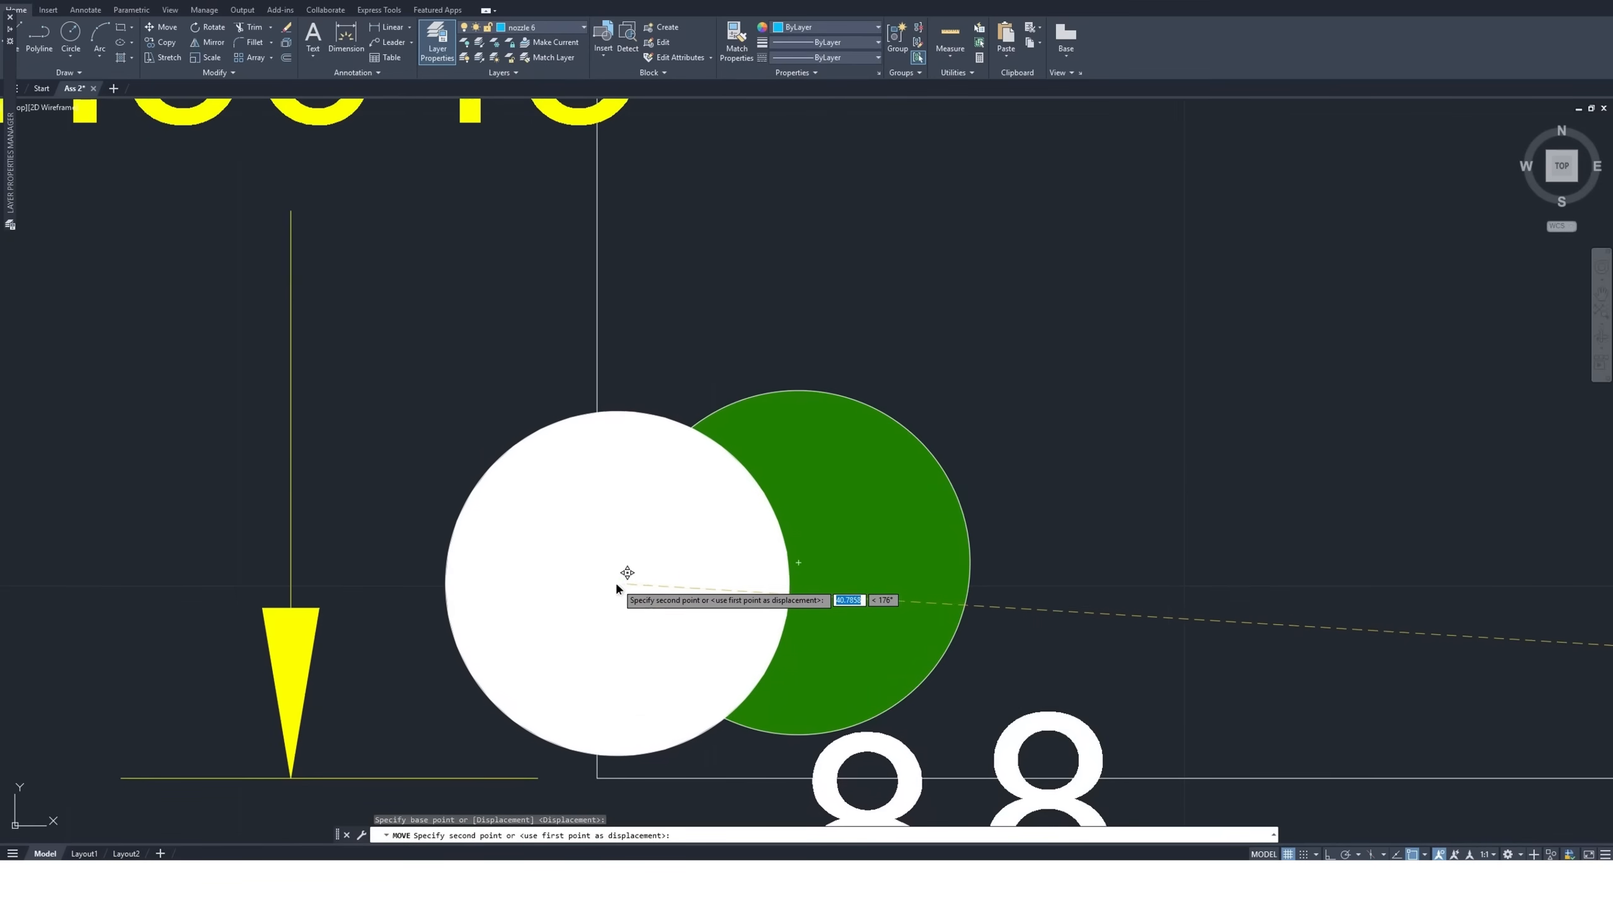
scroll(608, 693, "down", 2)
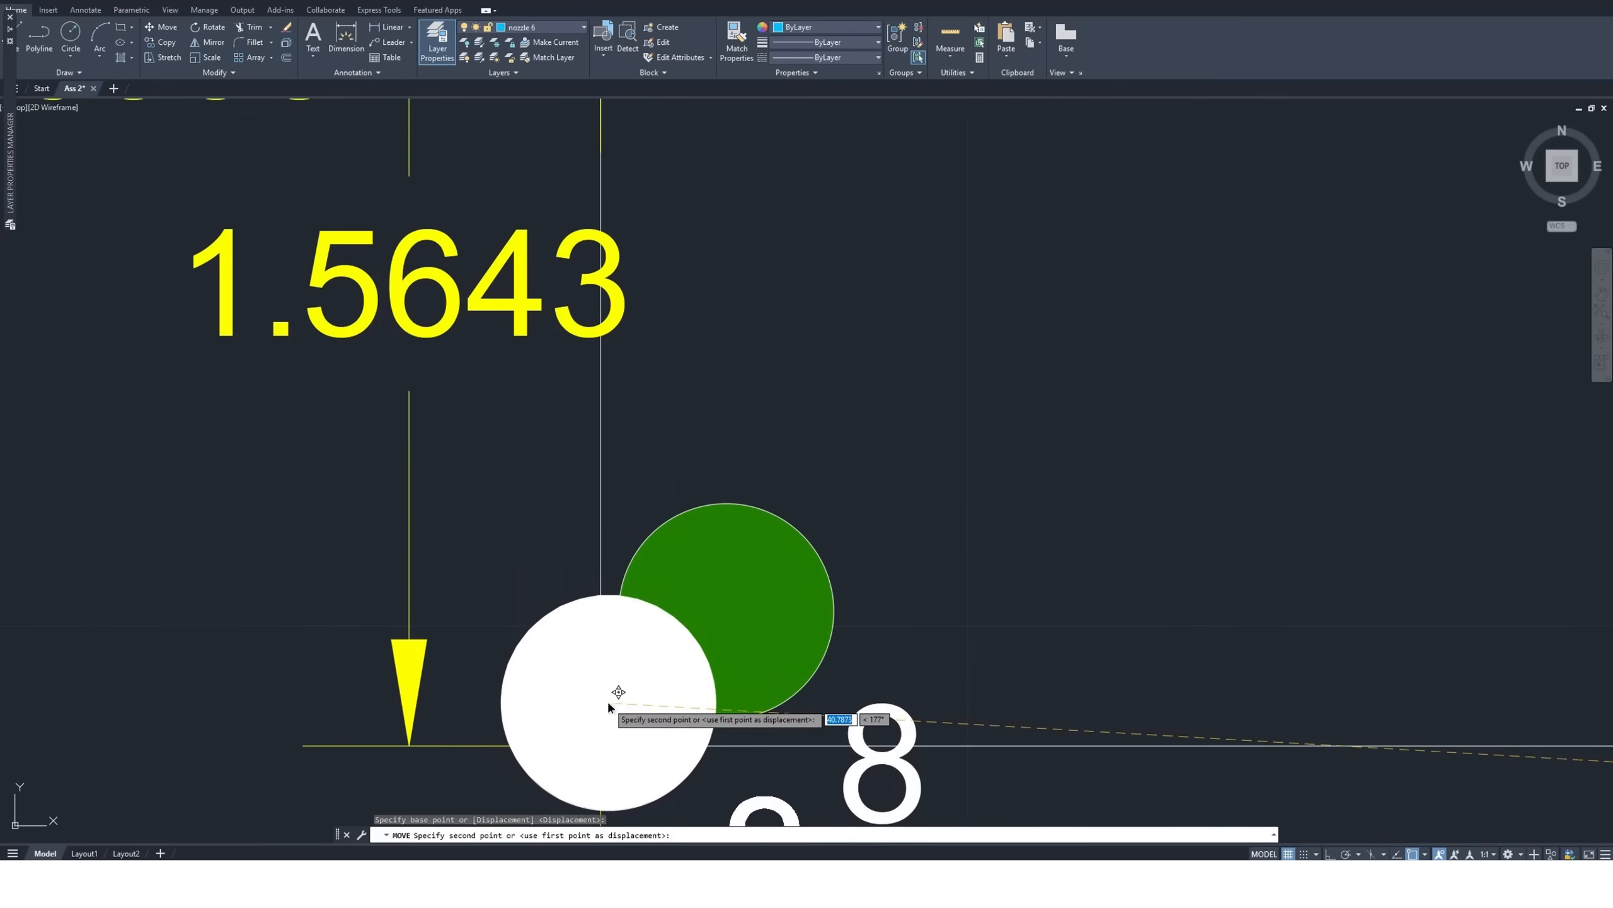
scroll(594, 708, "down", 3)
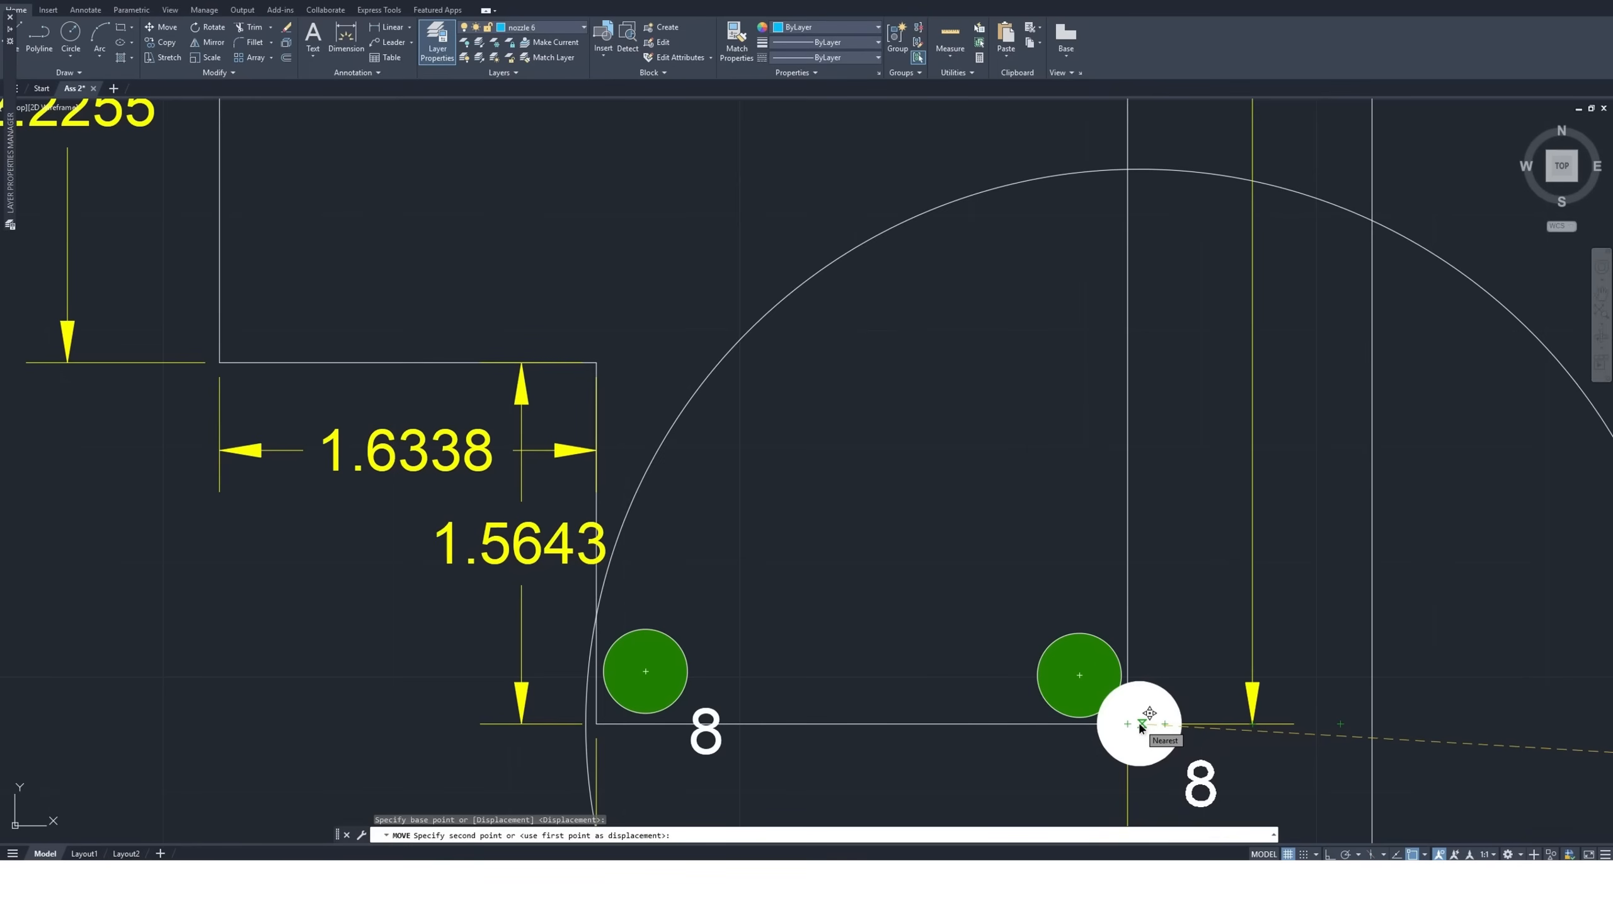
key("Escape")
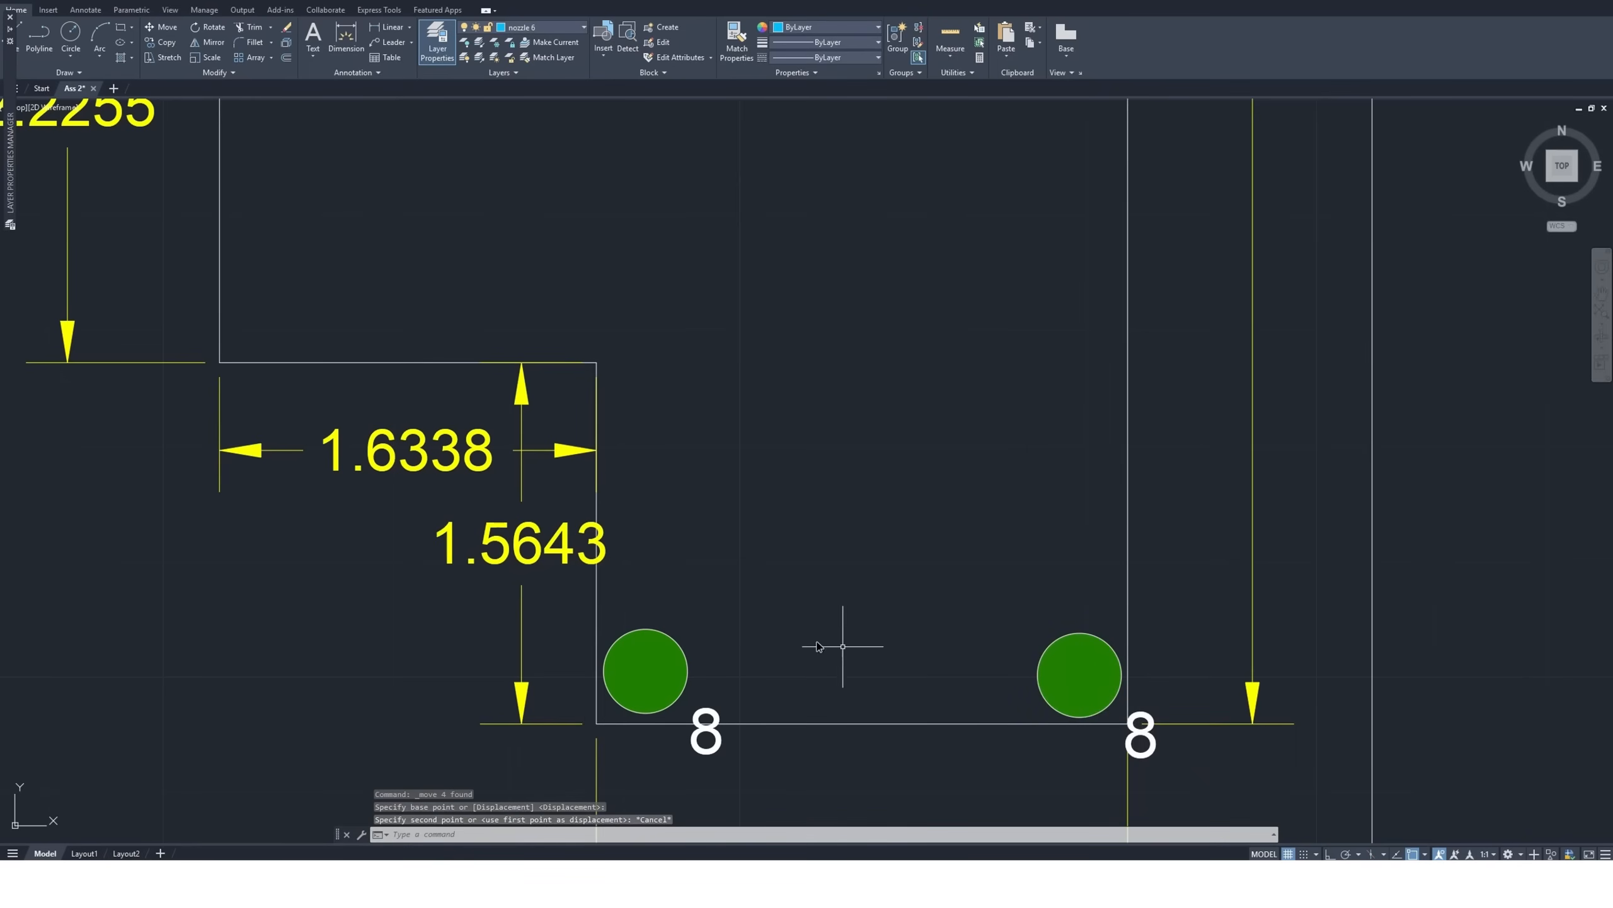
Copy the standalone size 6 nozzle symbol onto the stepped corner where the 1.6338 and 1.5643 edges meet
scroll(741, 639, "down", 2)
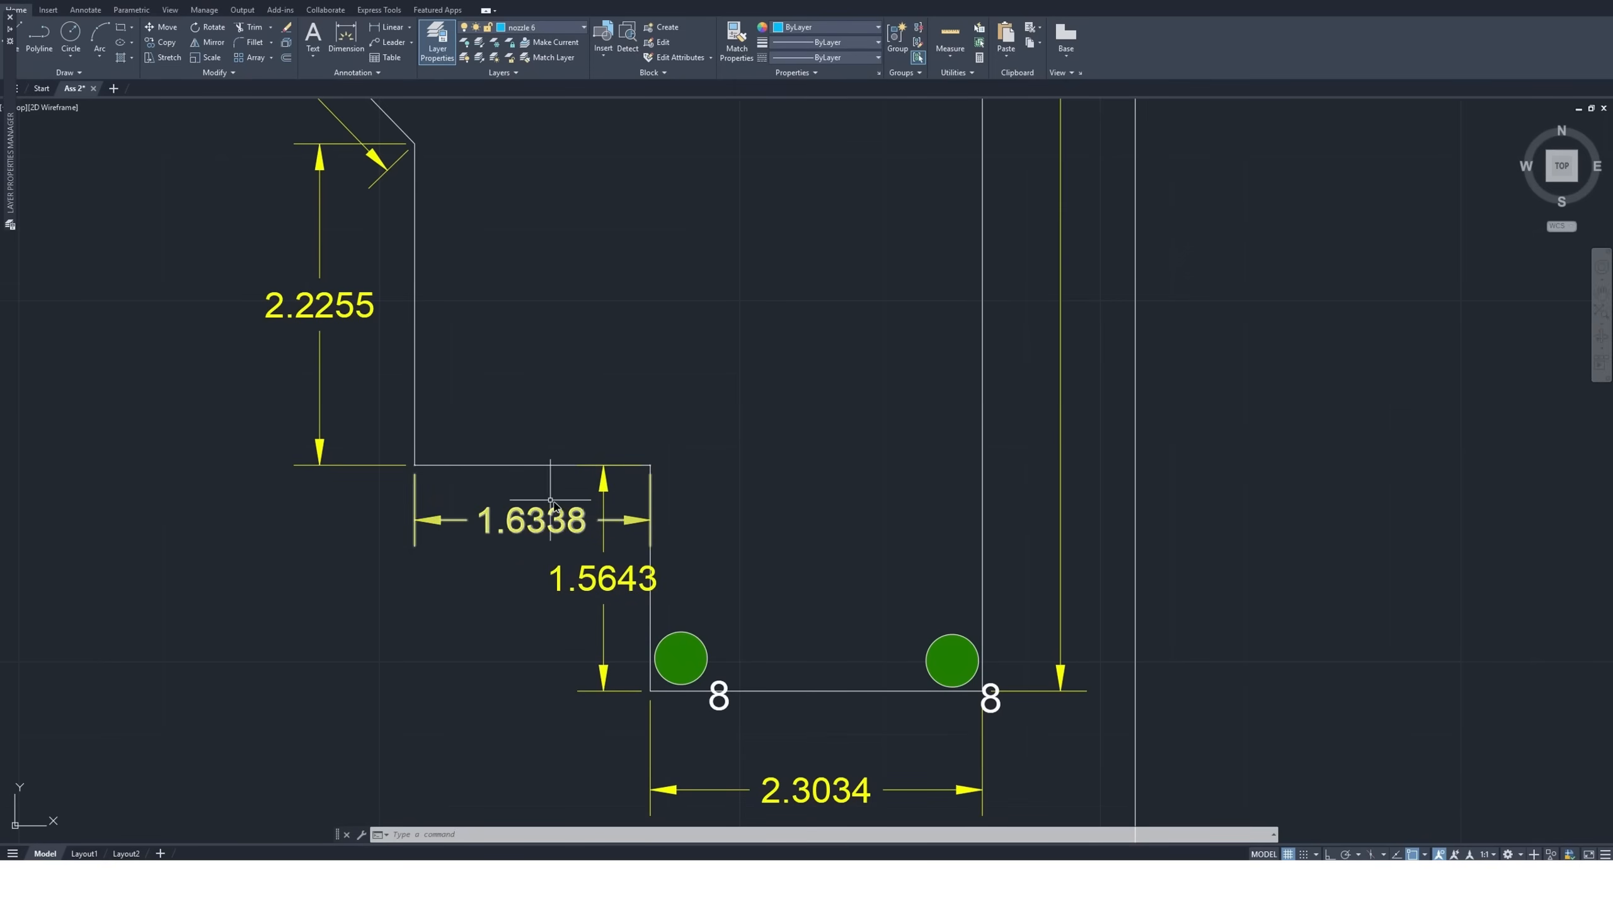
scroll(585, 502, "down", 10)
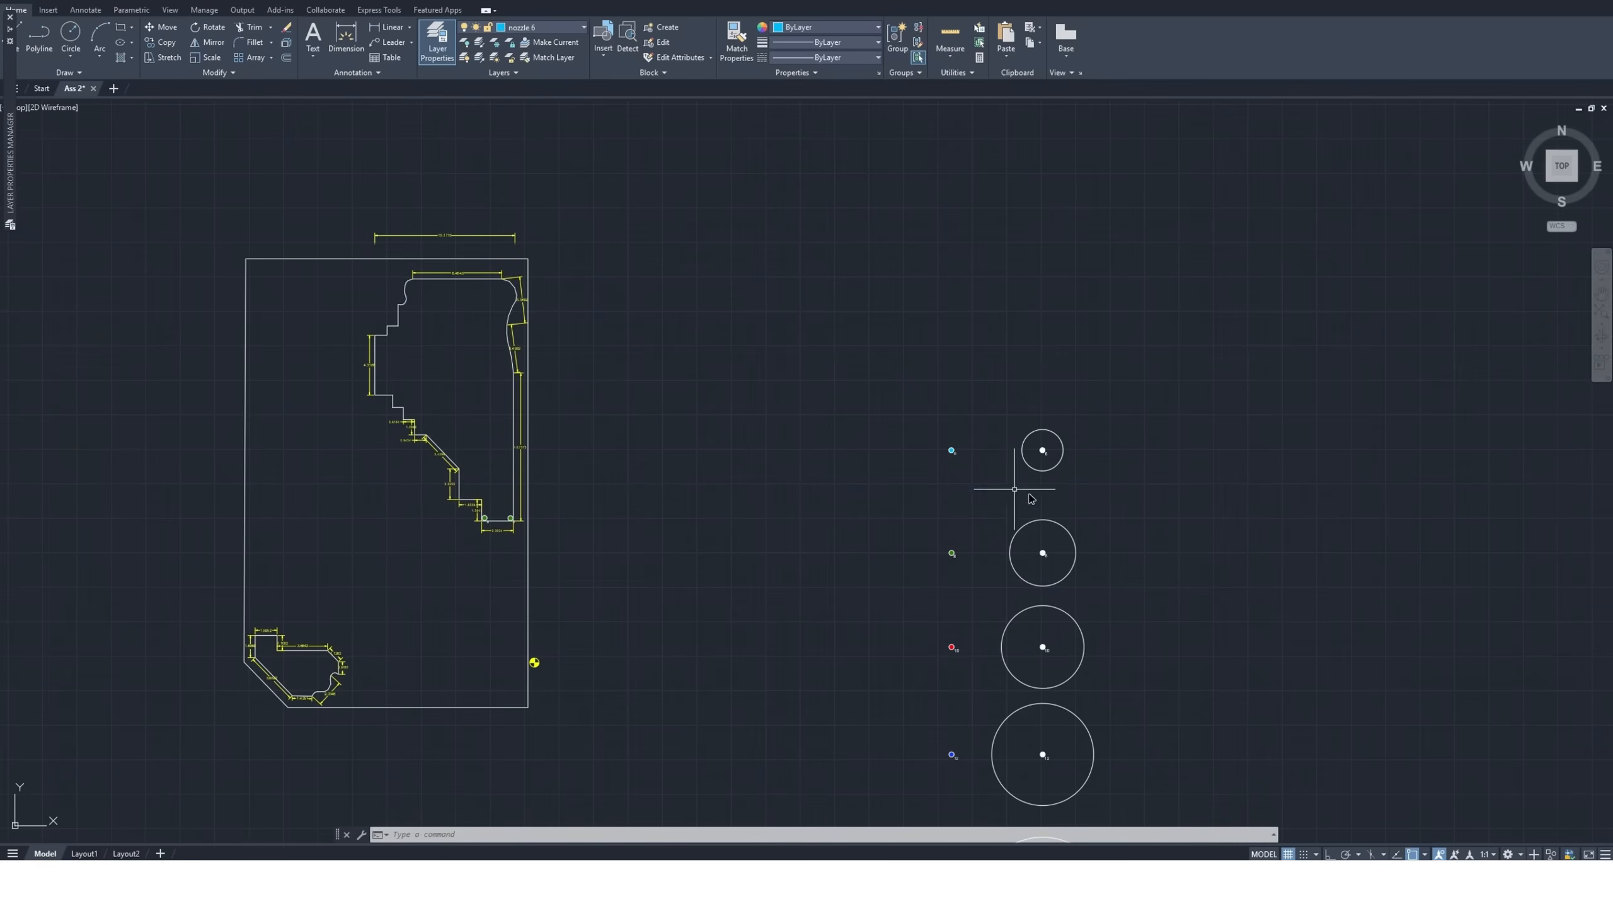
scroll(990, 480, "up", 6)
left_click(887, 321)
left_click(764, 420)
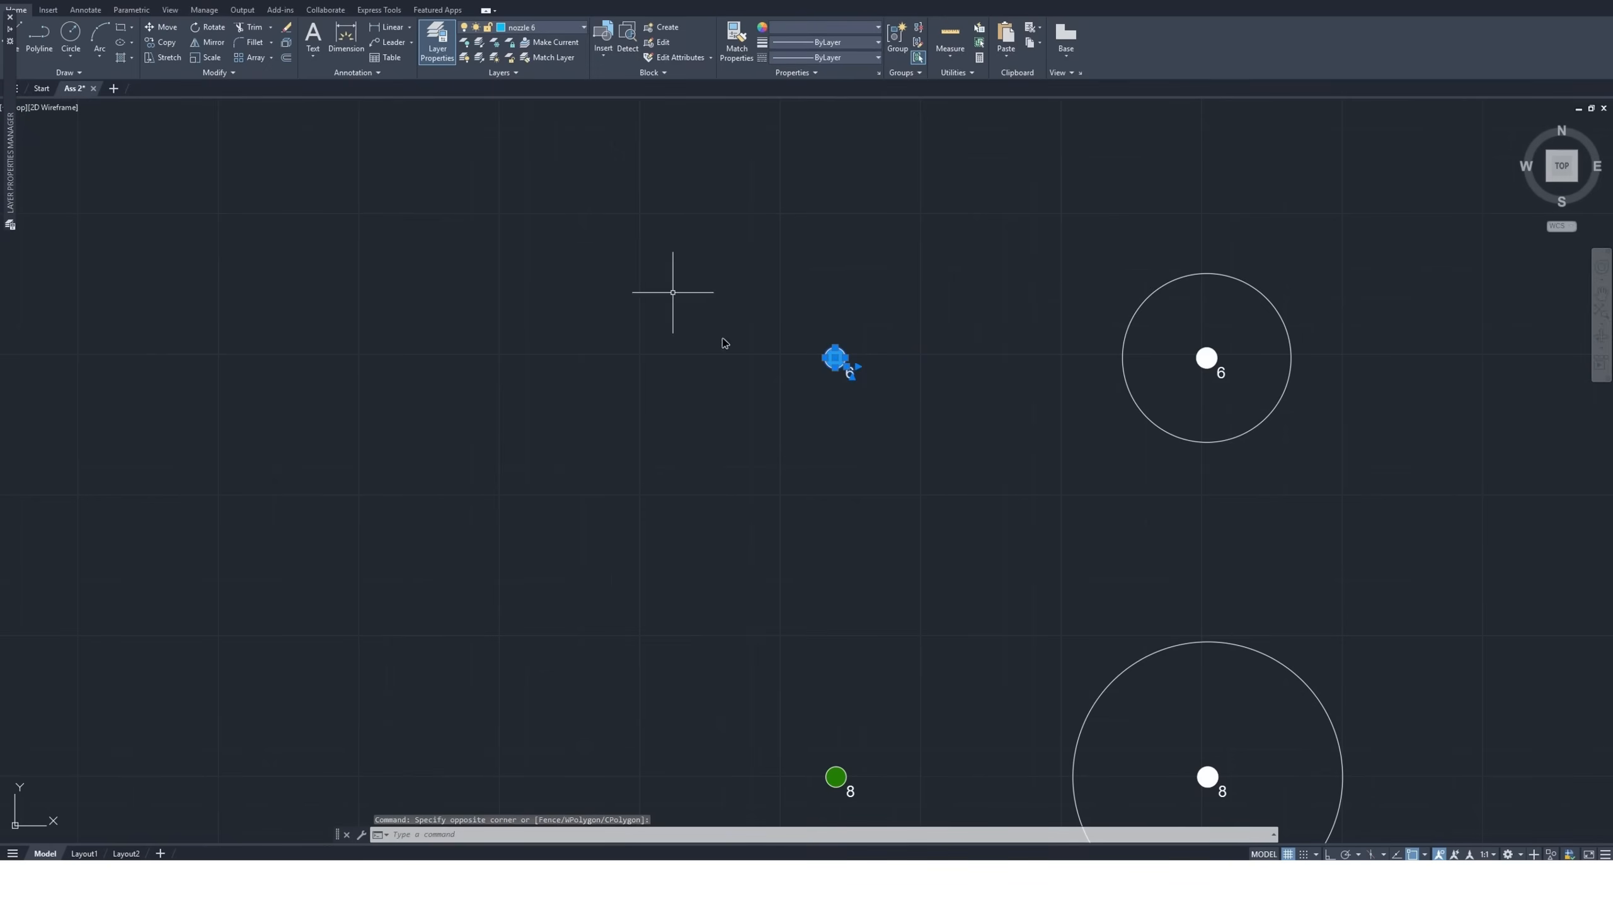
left_click(164, 43)
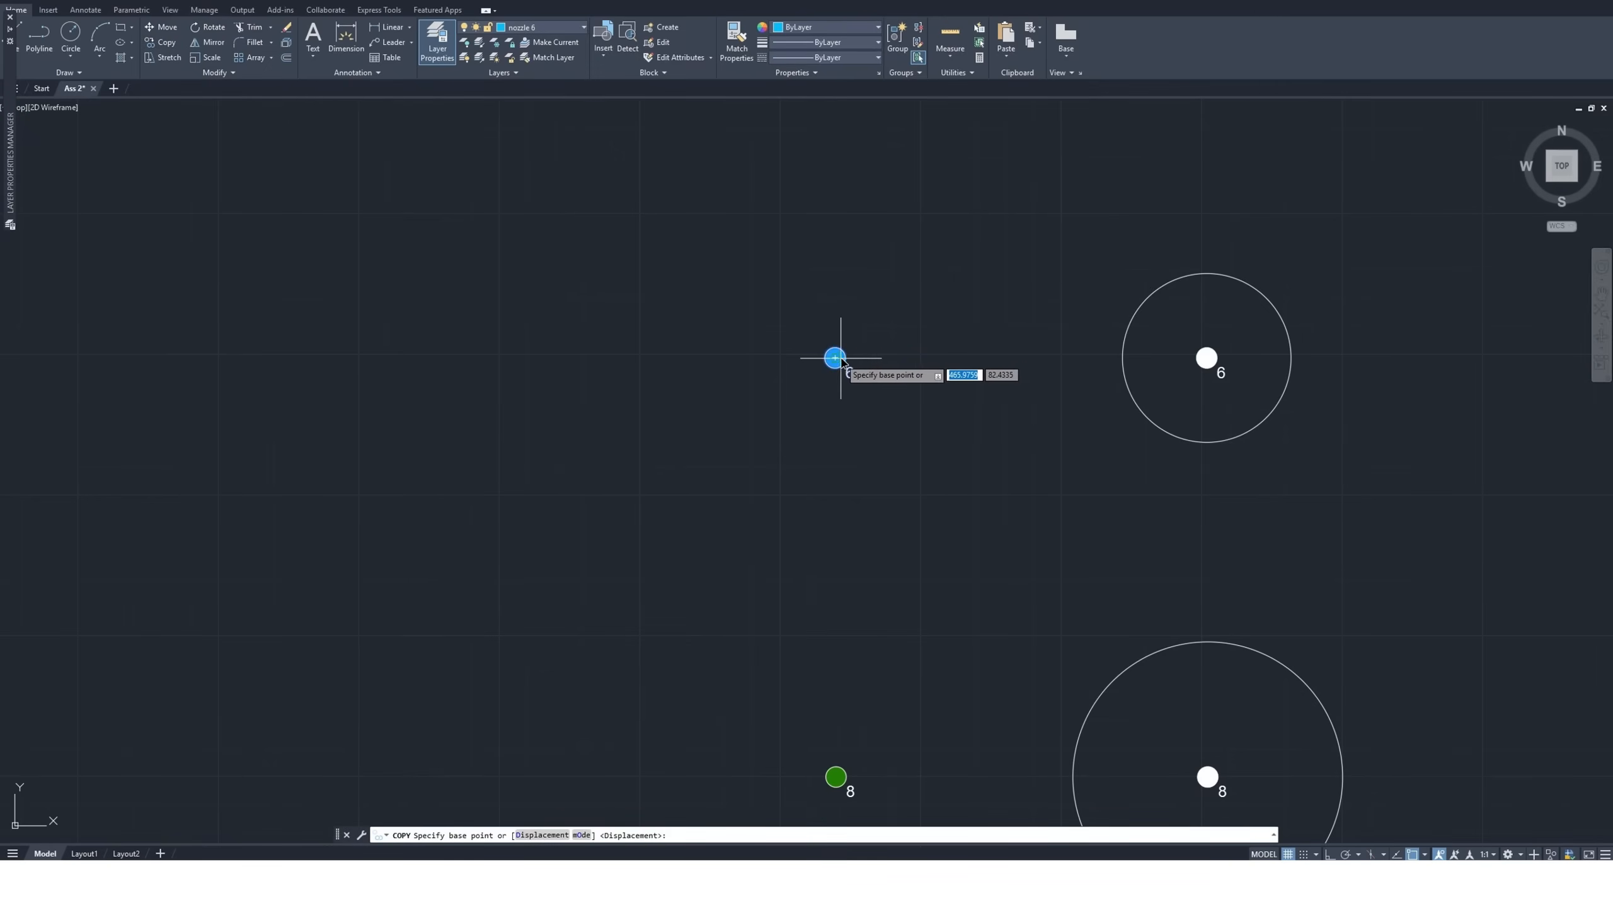
left_click(835, 358)
scroll(938, 394, "down", 5)
scroll(938, 394, "down", 3)
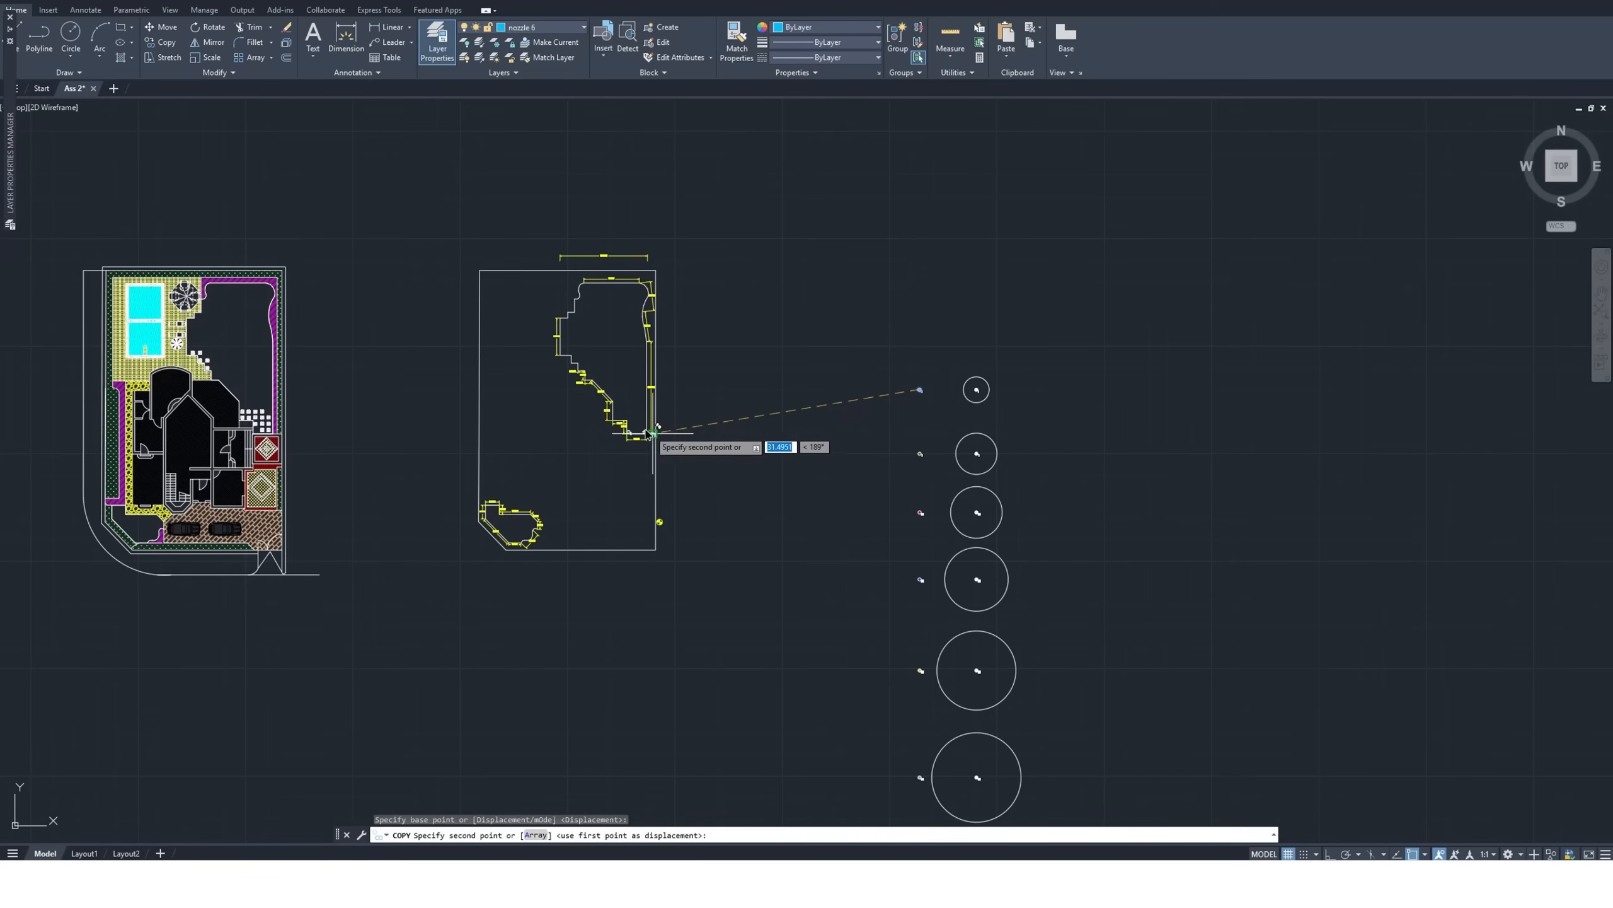
scroll(661, 451, "up", 10)
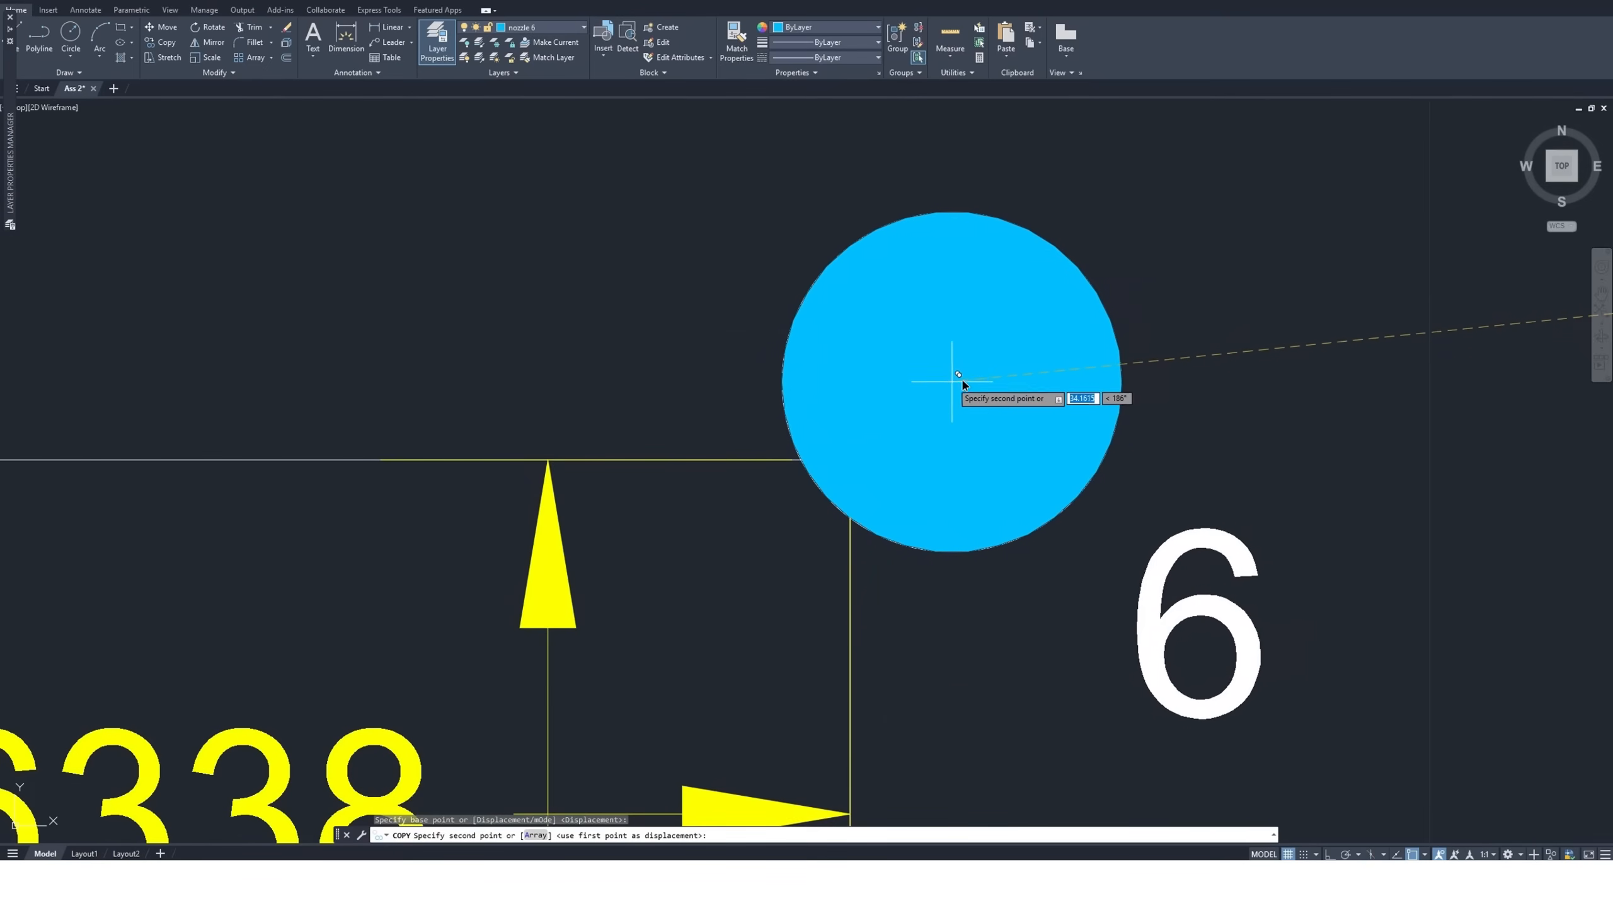
left_click(944, 382)
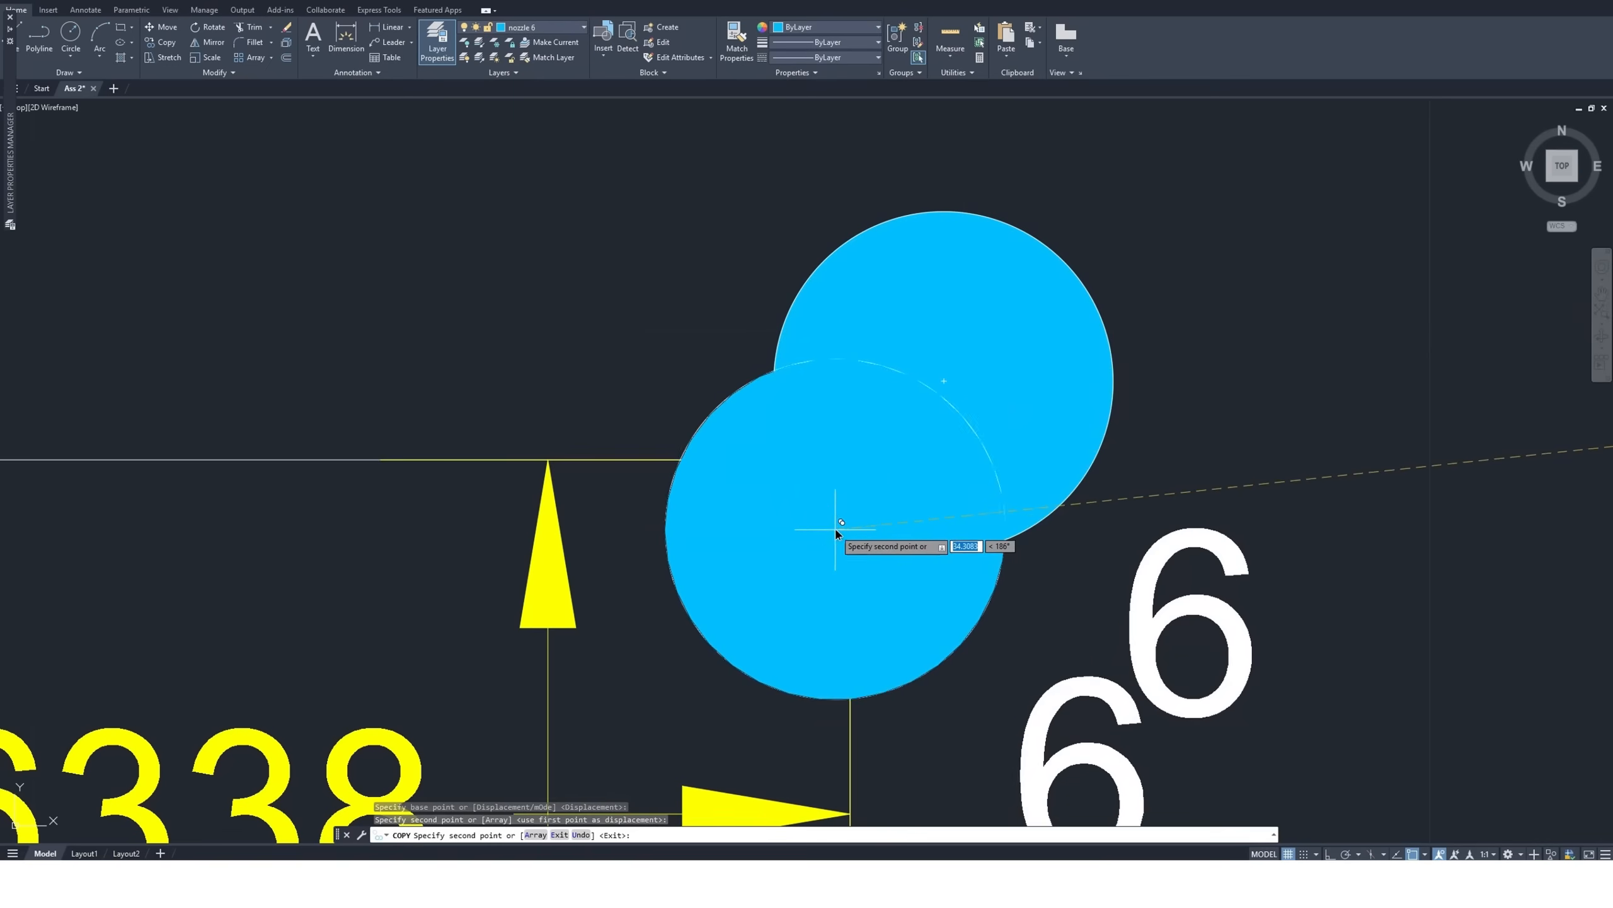
key("Escape")
Check the size 6 coverage circle at the stepped corner and near the opposite long edge using a temporary copy, without placing it
scroll(715, 589, "down", 10)
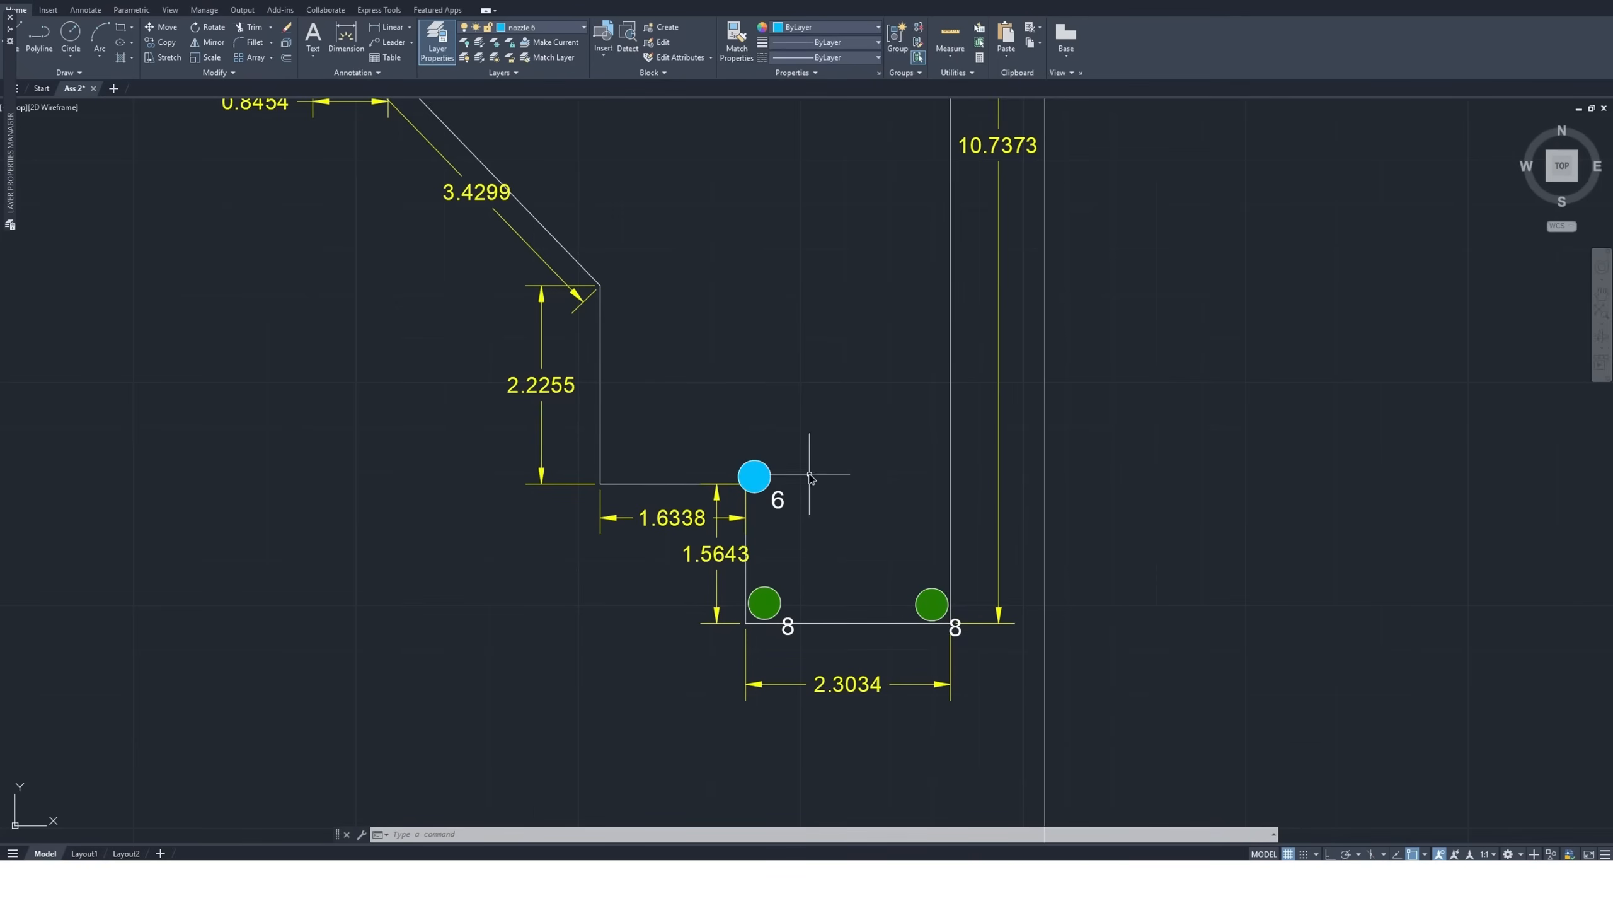
scroll(209, 433, "down", 4)
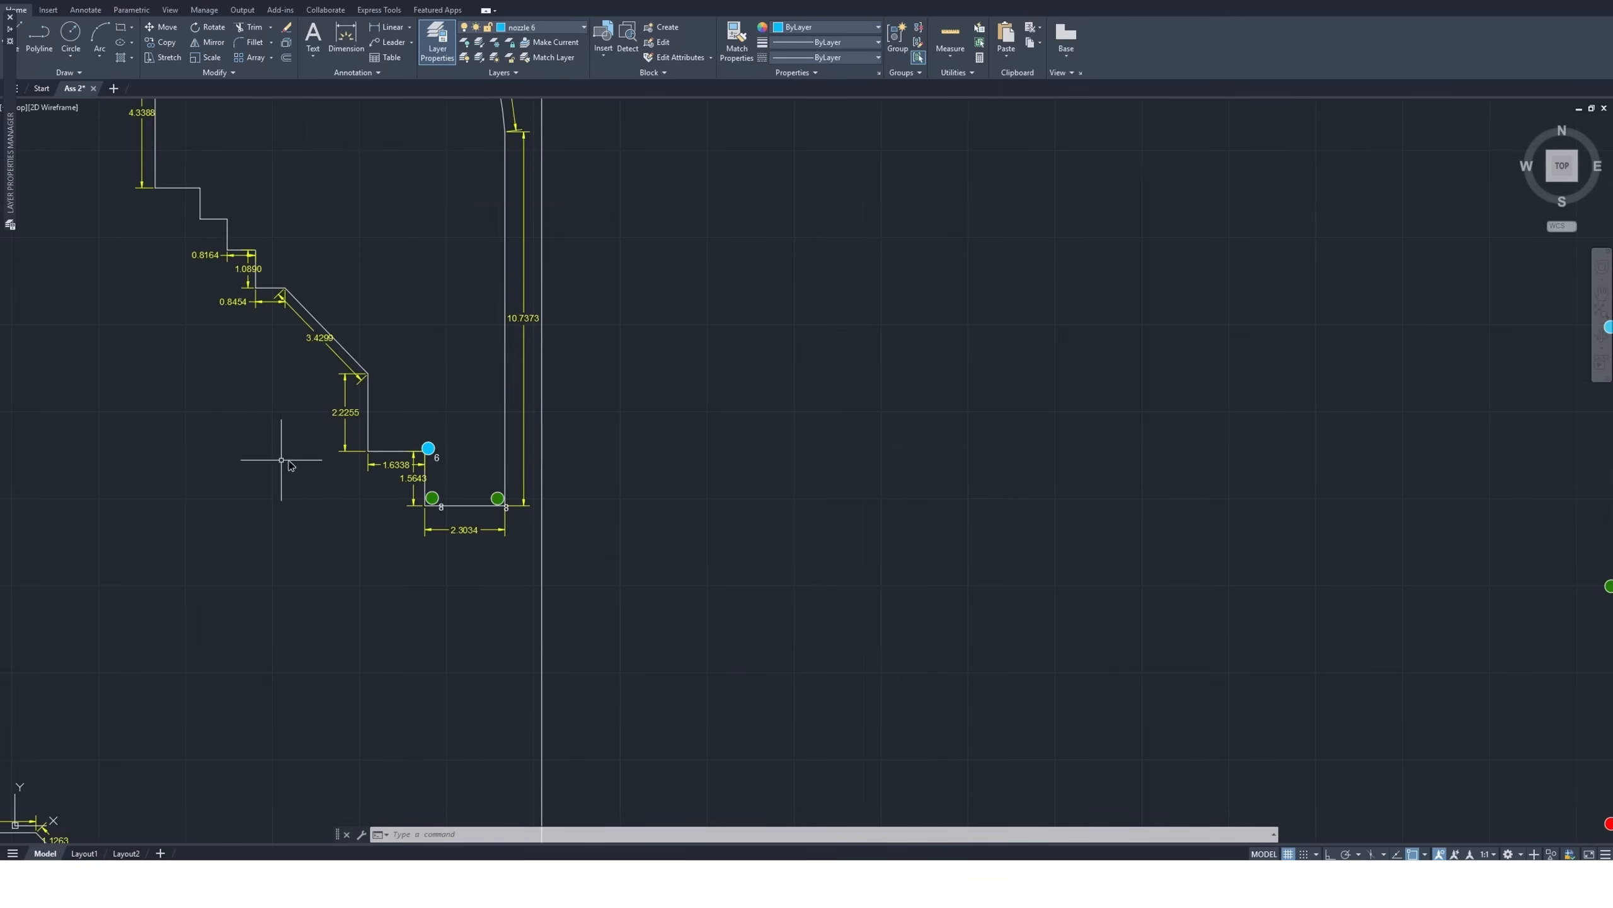
scroll(360, 461, "down", 2)
scroll(360, 462, "down", 2)
scroll(983, 381, "up", 5)
left_click(950, 385)
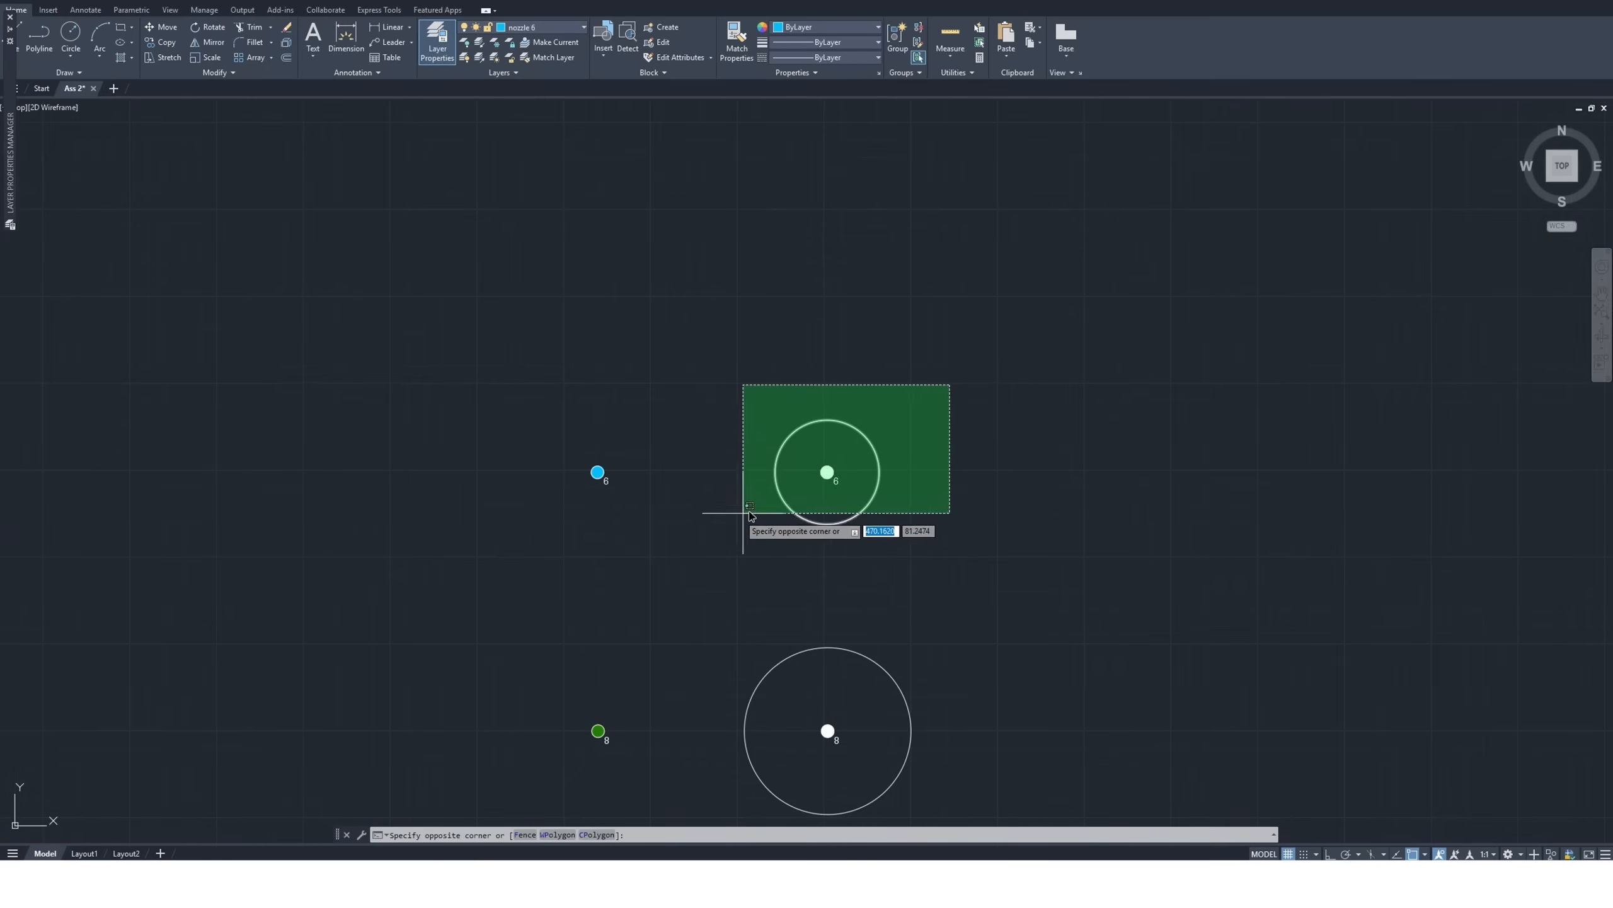
left_click(731, 541)
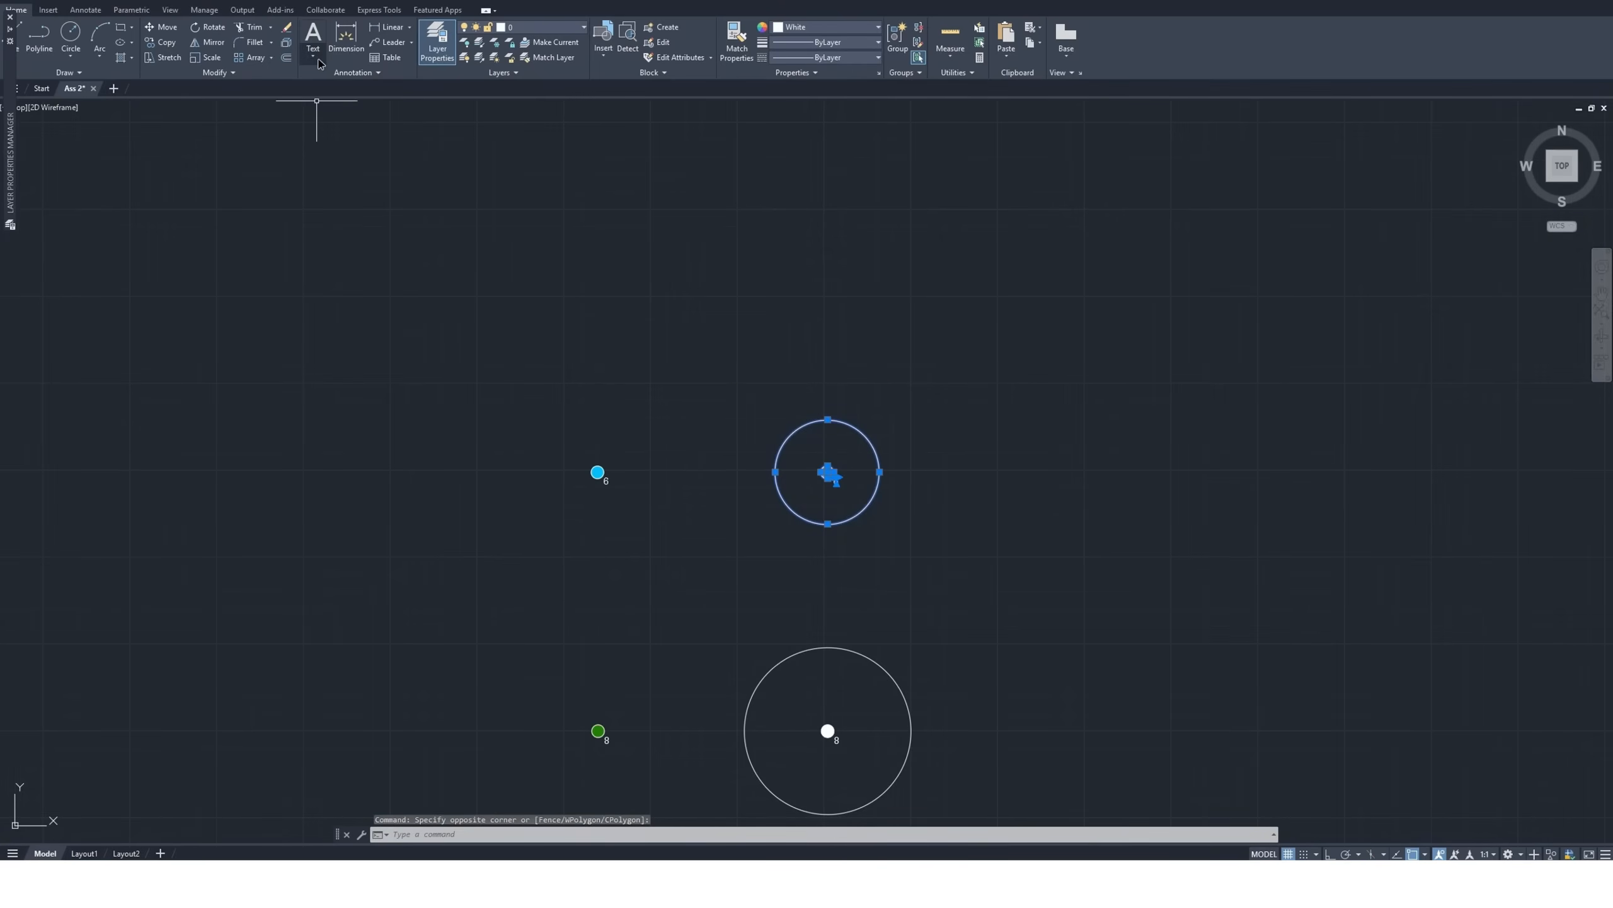
left_click(169, 43)
left_click(827, 473)
scroll(913, 517, "down", 5)
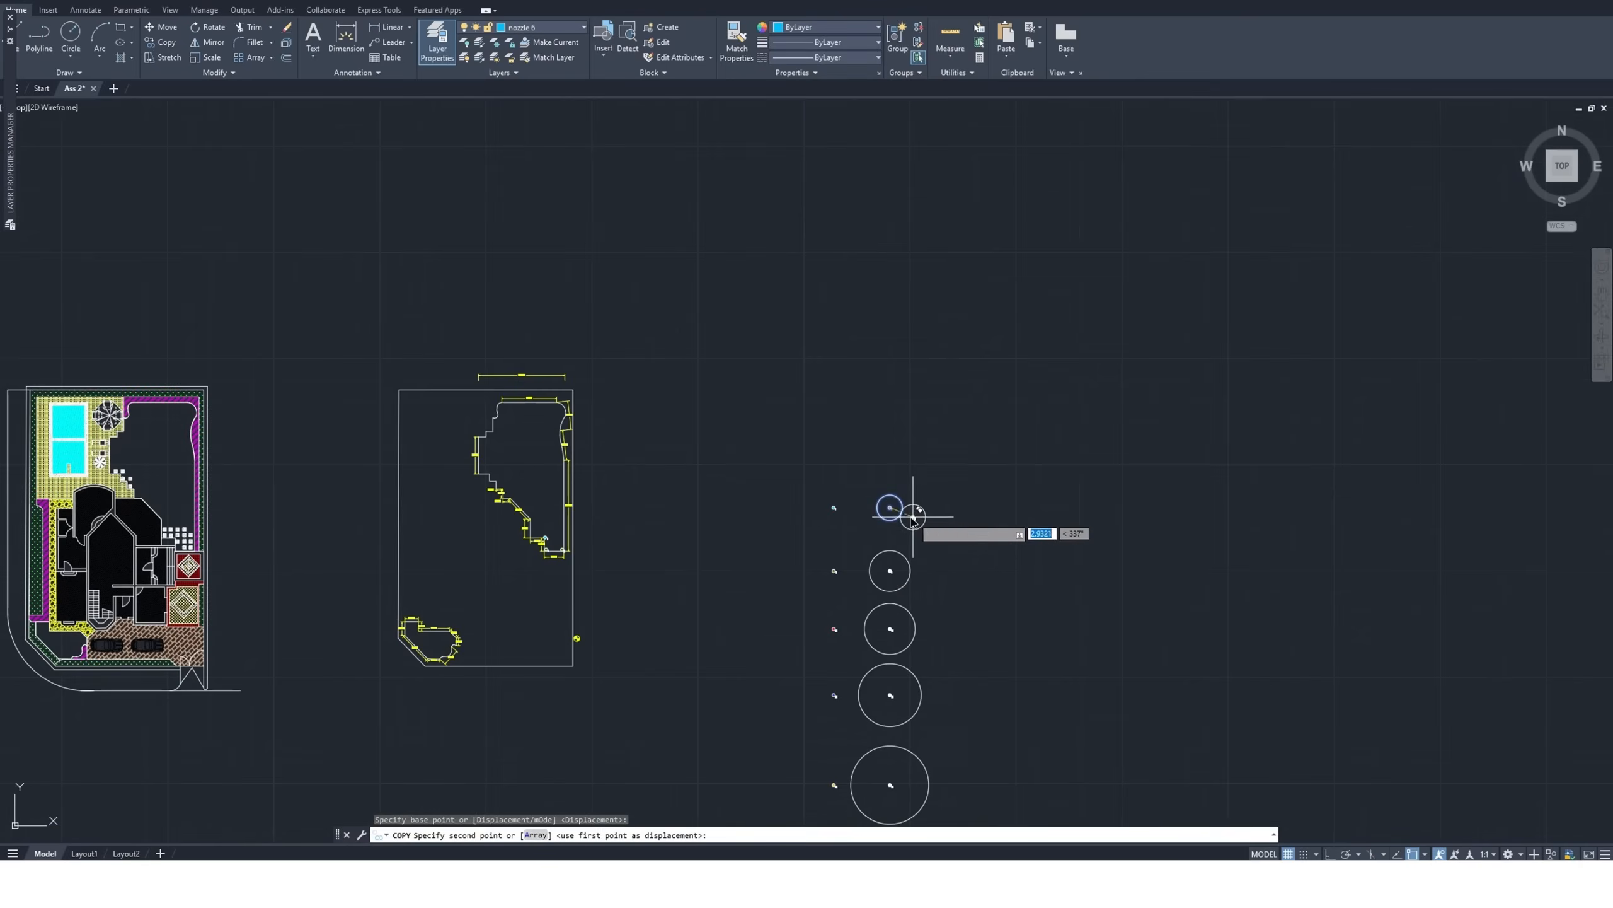
scroll(547, 537, "up", 8)
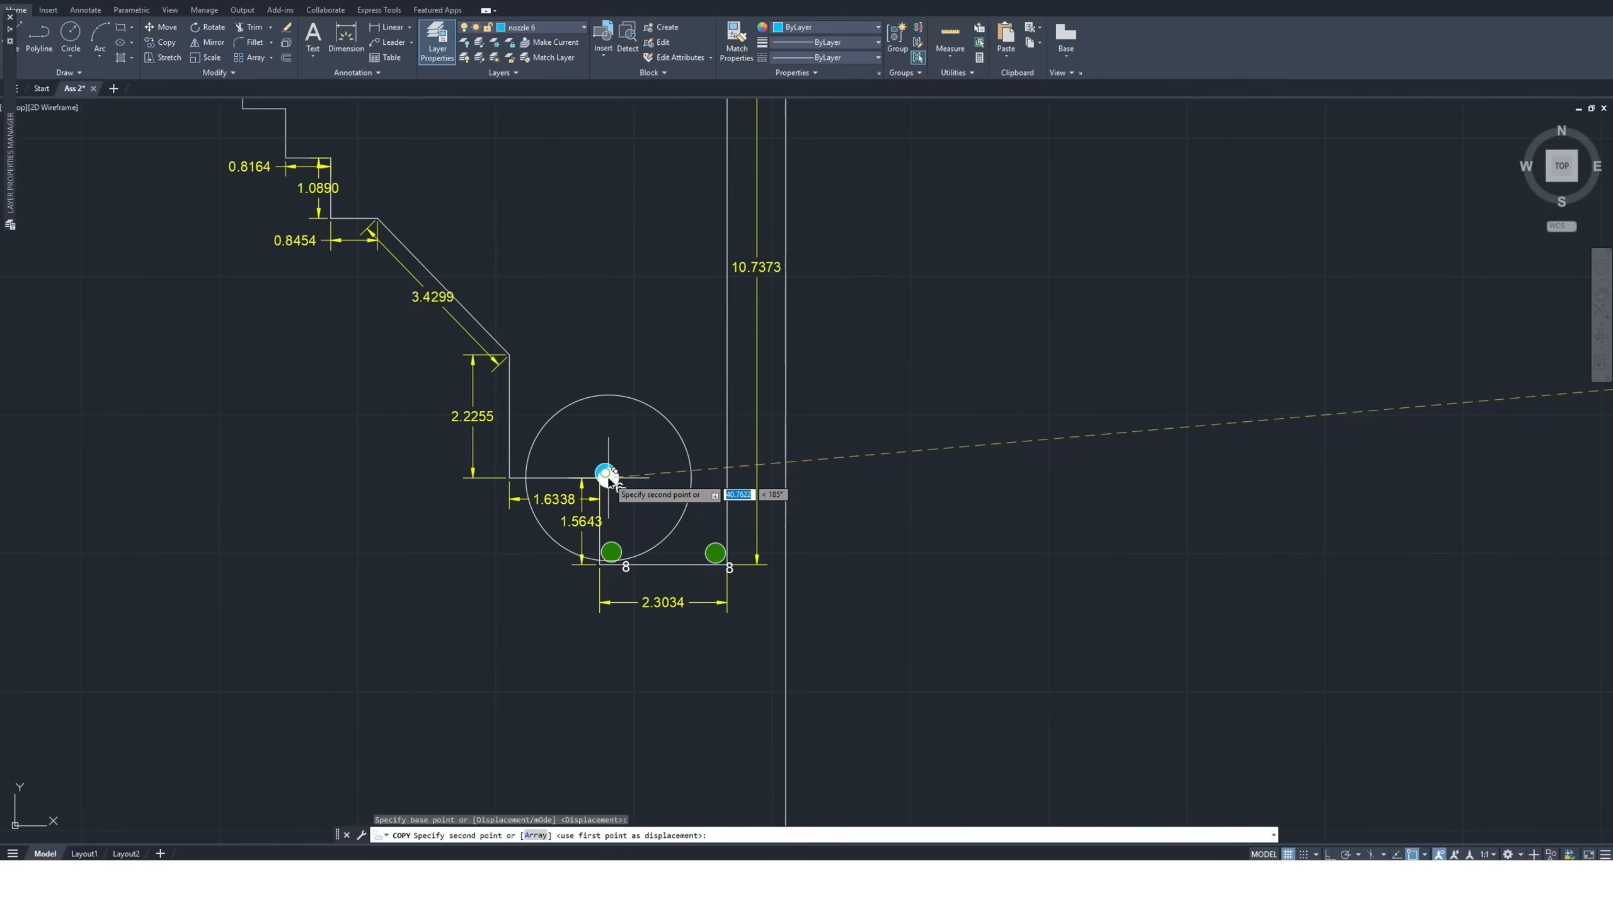
scroll(607, 477, "up", 6)
scroll(600, 479, "down", 2)
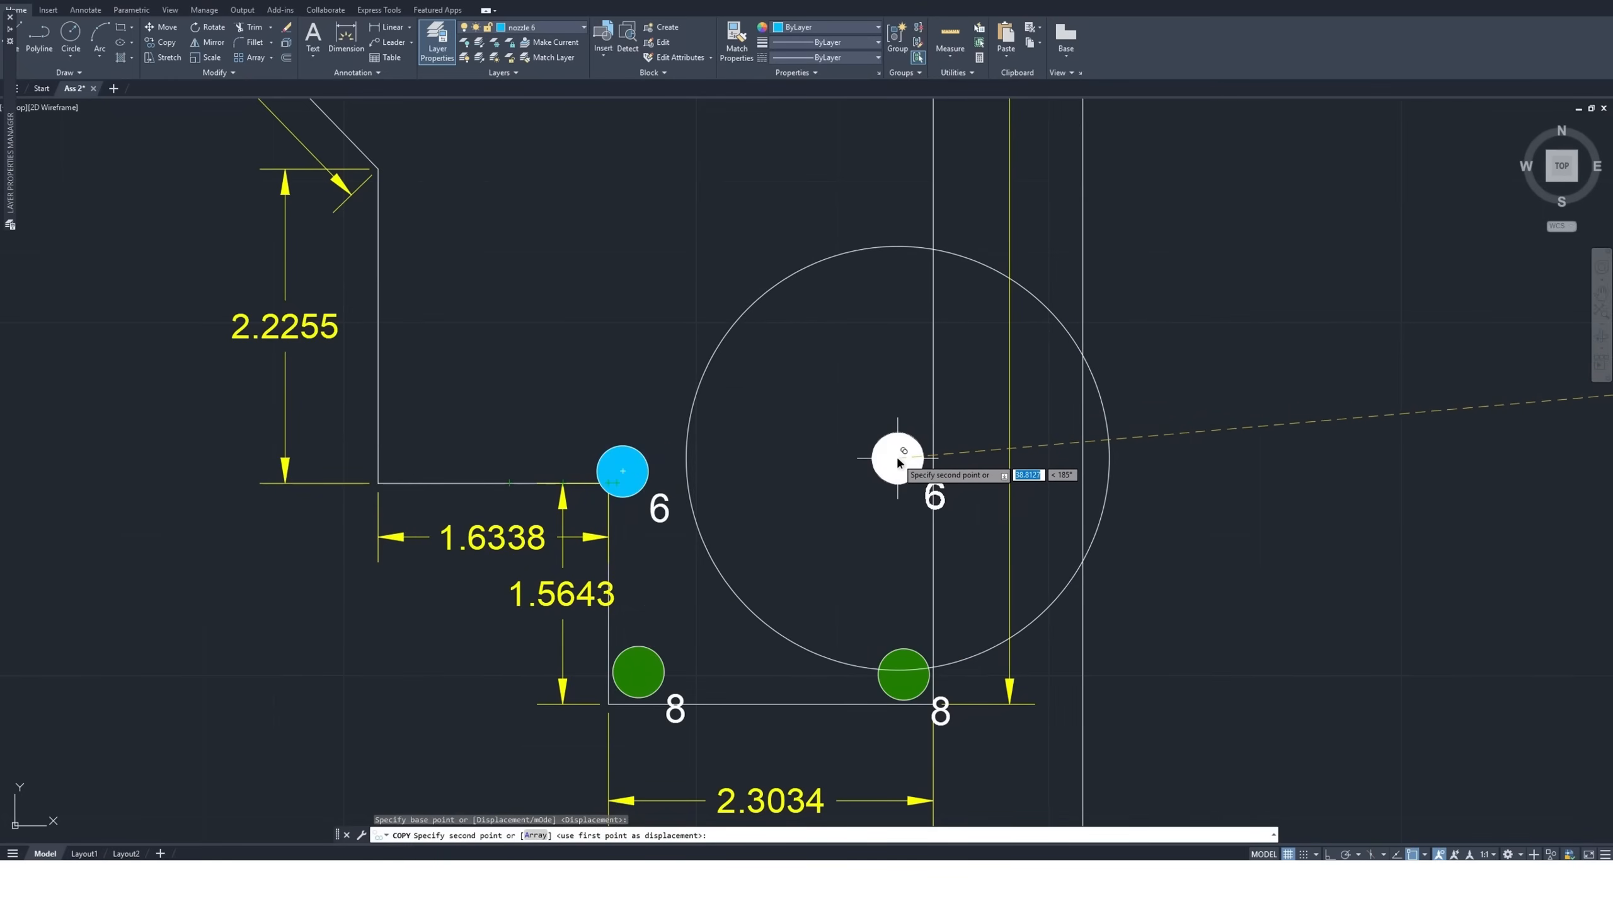
key("Escape")
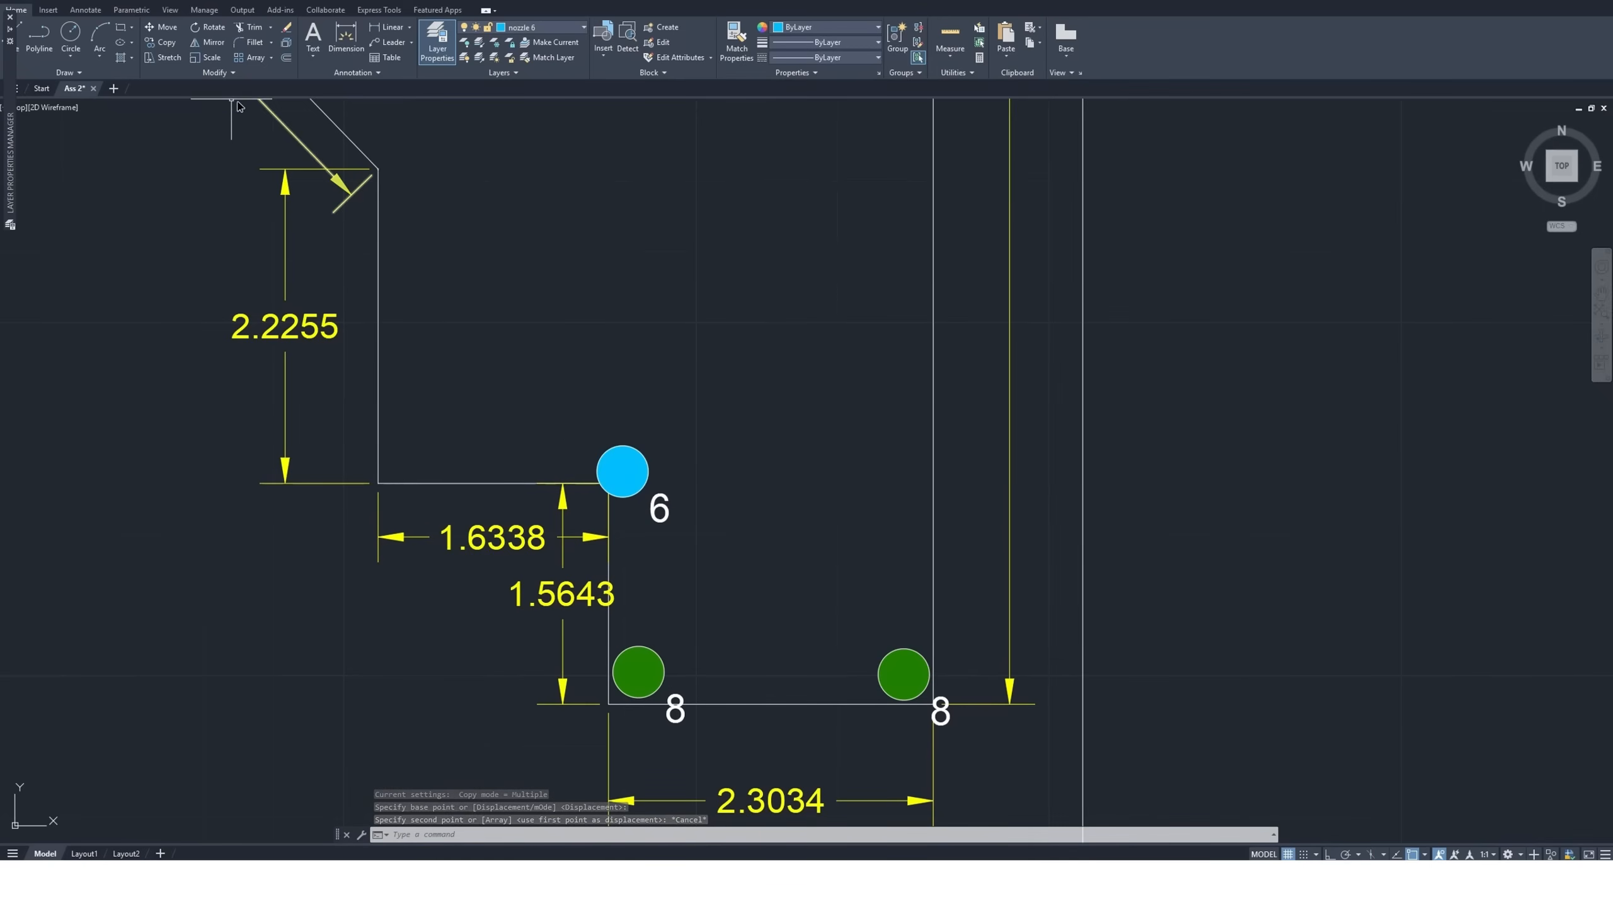
Measure from the outer end of the 1.6338 edge across the garden with a temporary dimension, without placing it
left_click(343, 38)
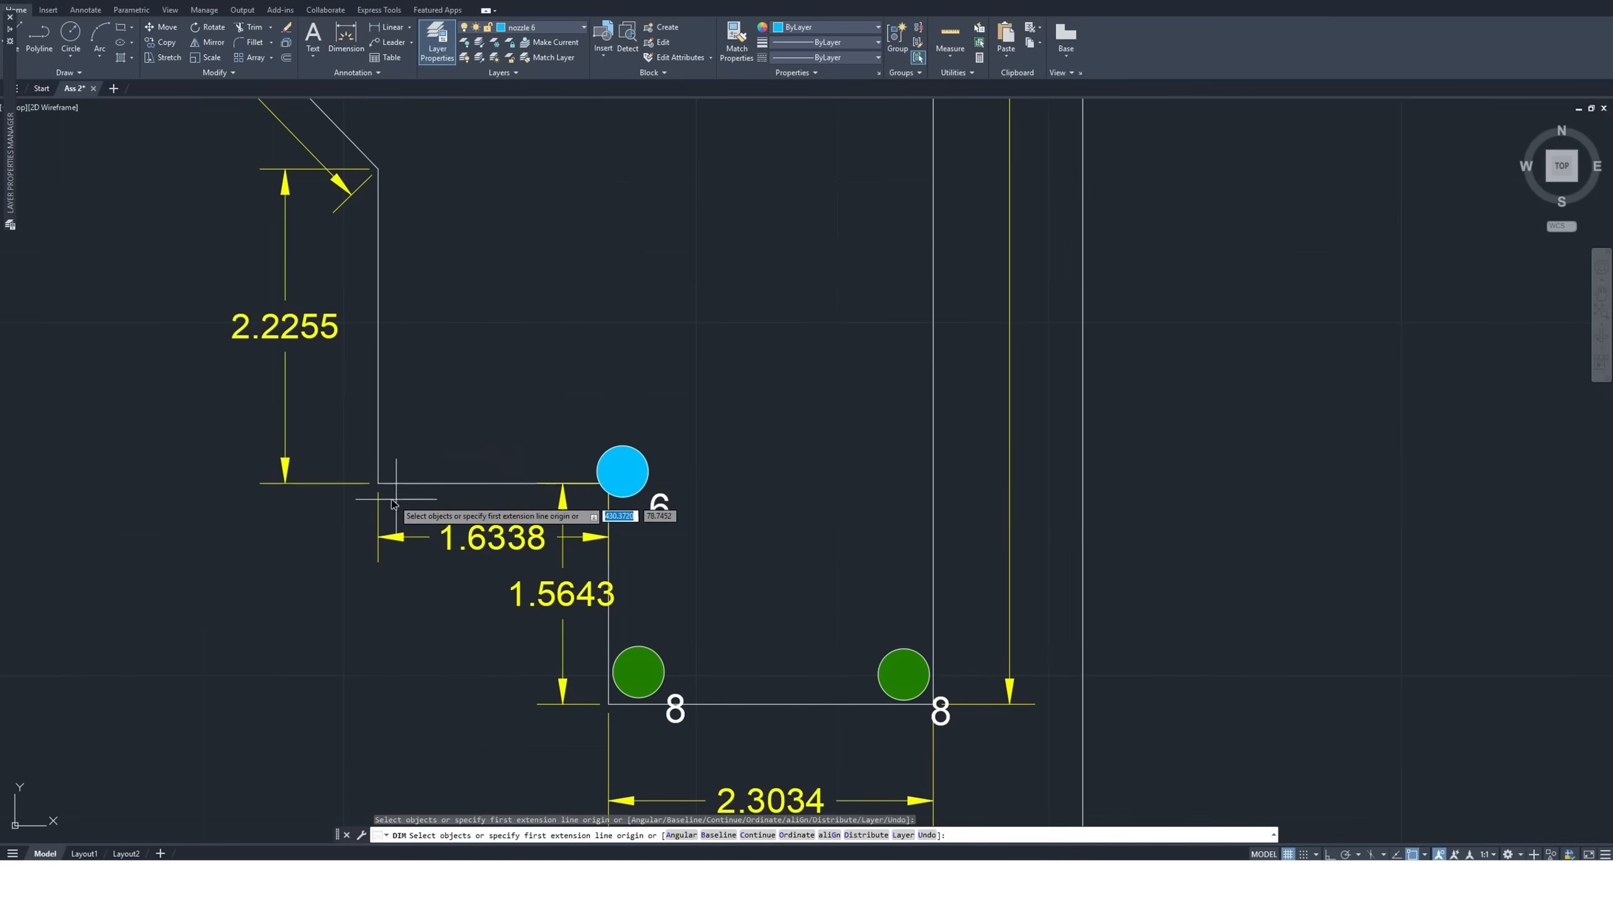
left_click(378, 483)
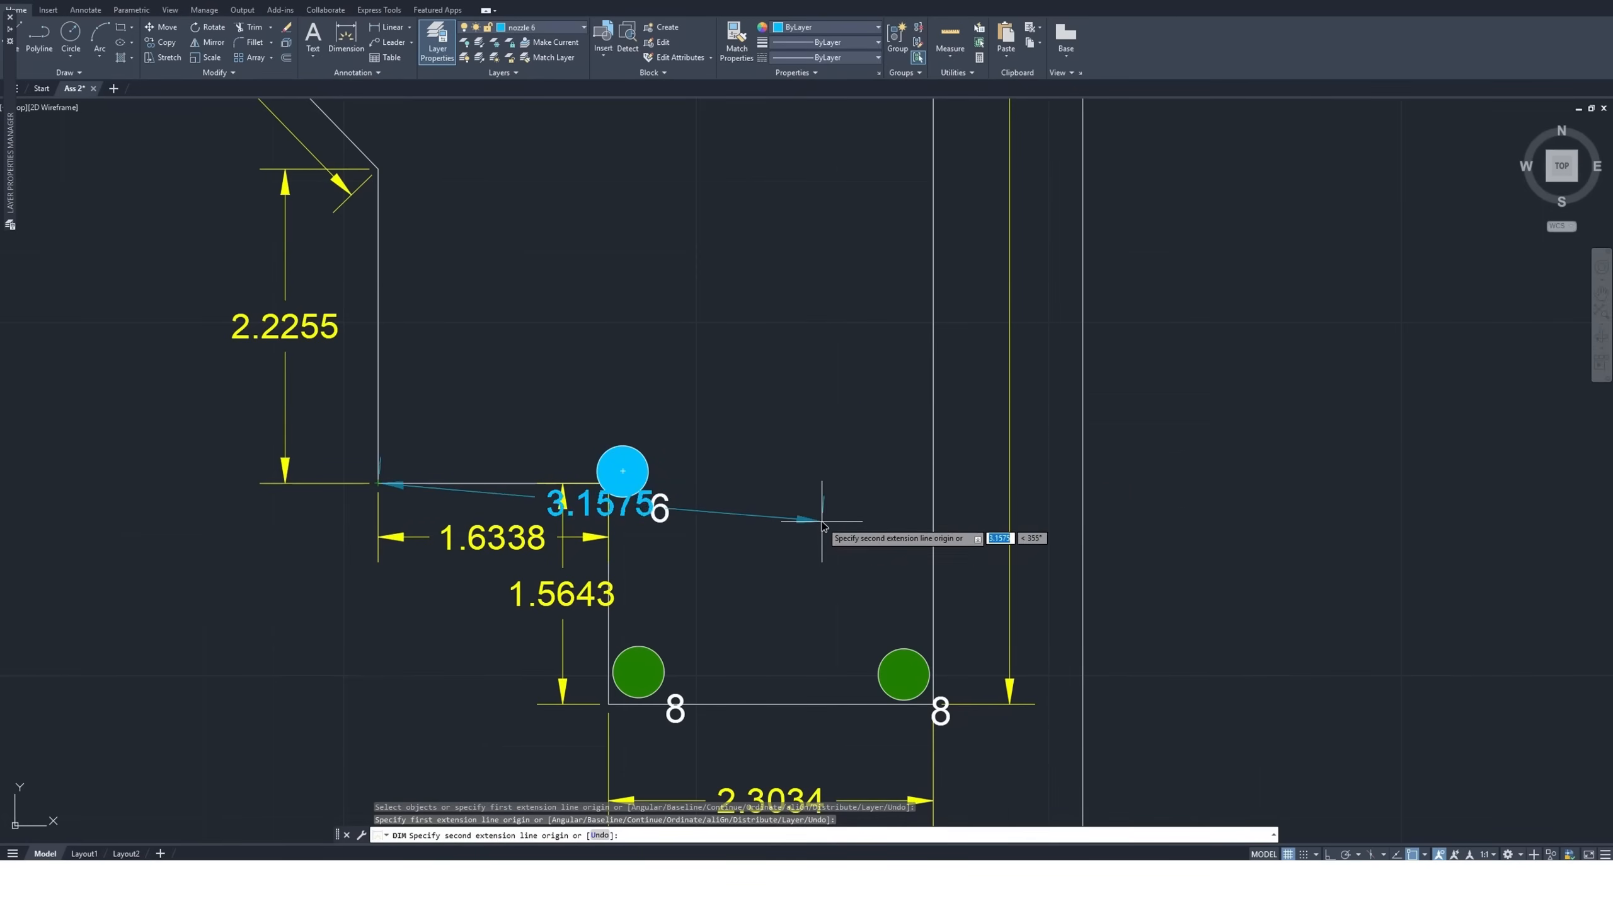
key("Escape")
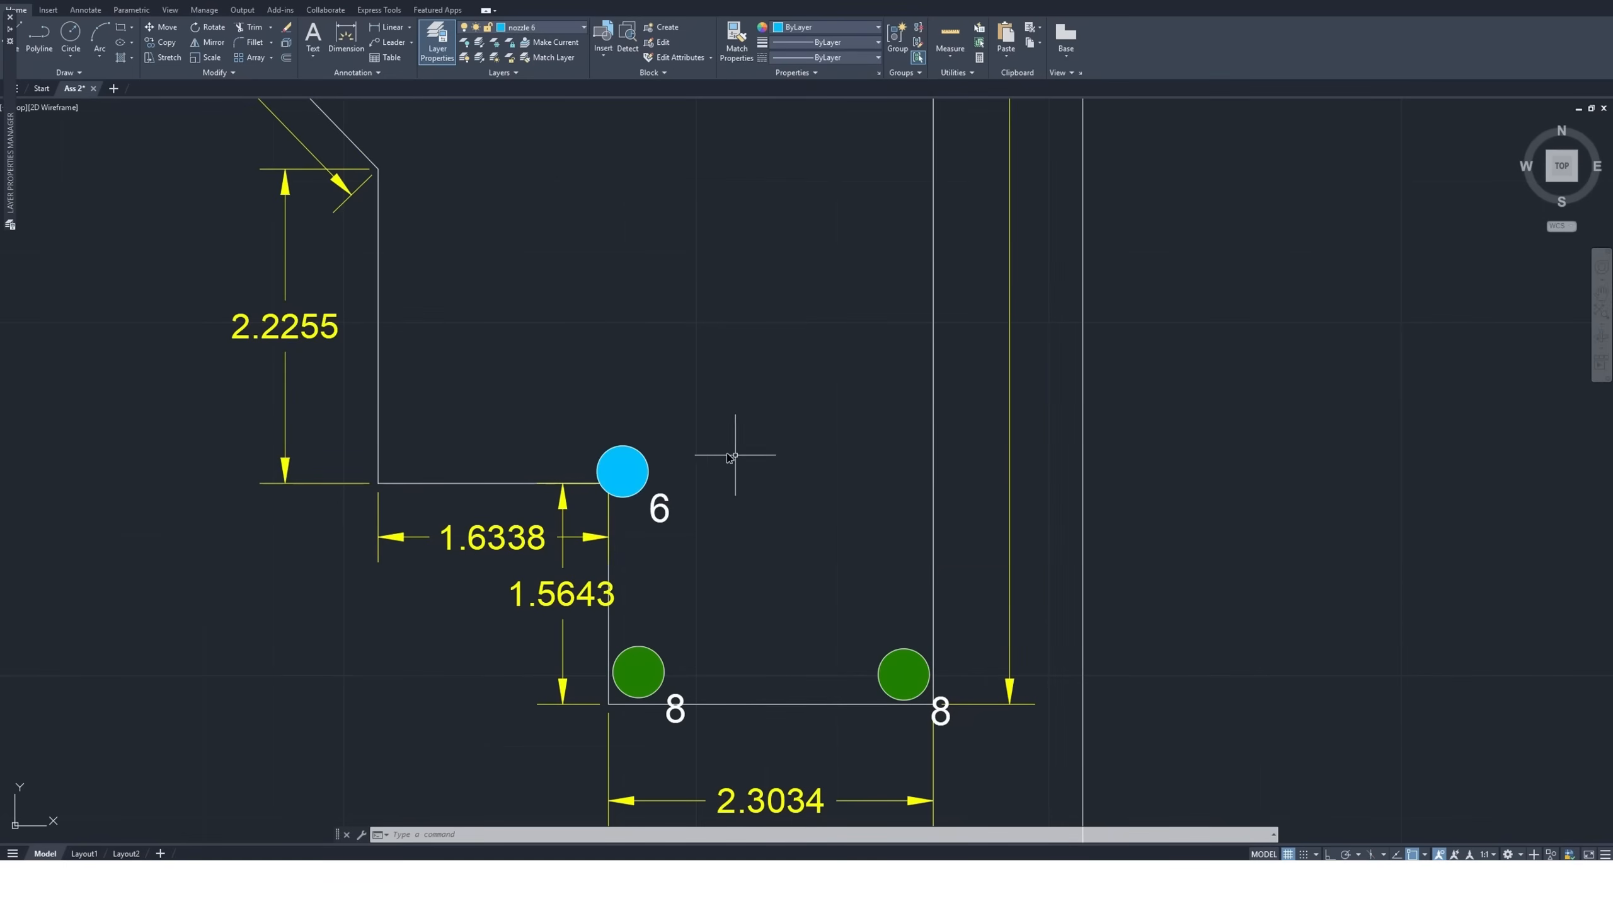
Copy the standalone size 12 nozzle symbol into the corner where the 2.2255 and 1.6338 edges meet
scroll(738, 451, "down", 10)
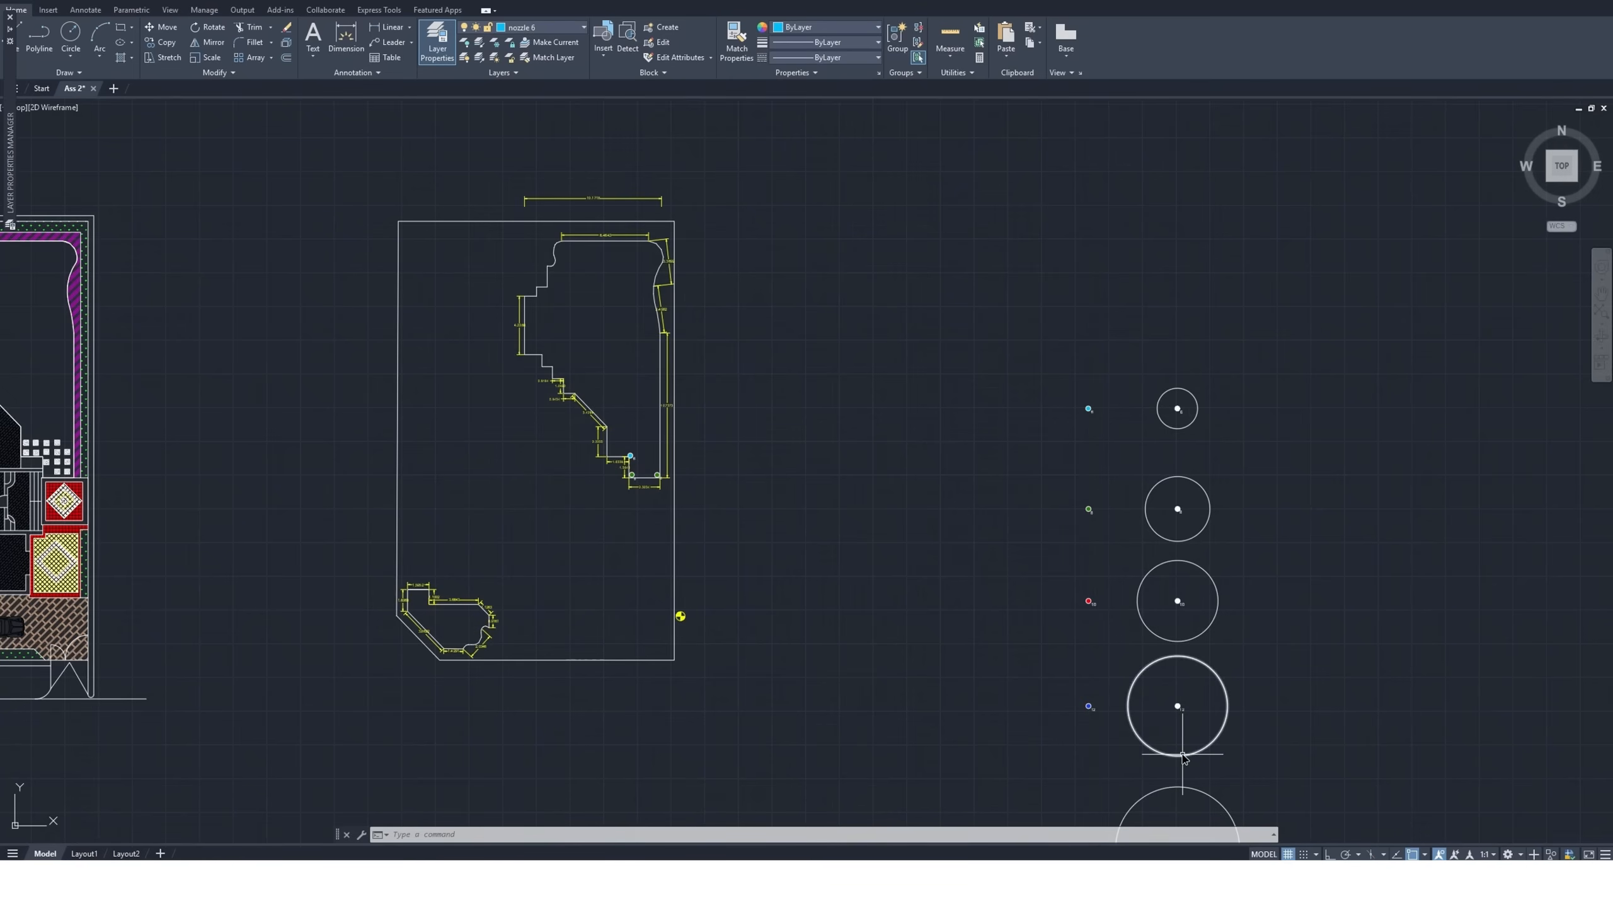
scroll(1174, 758, "up", 6)
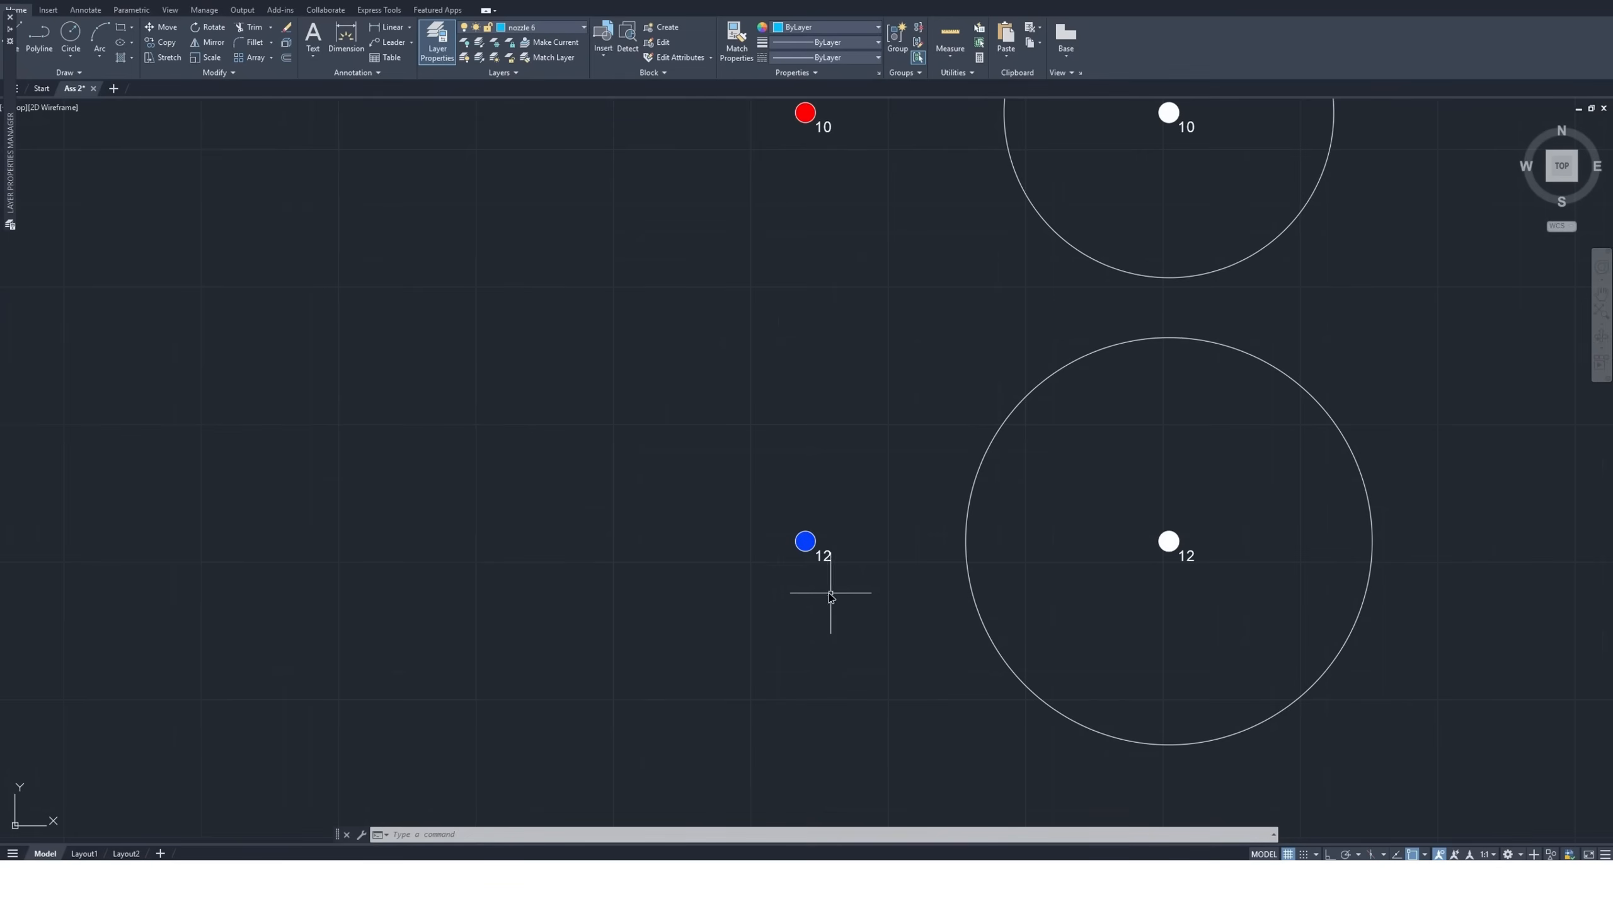
left_click(848, 495)
left_click(747, 600)
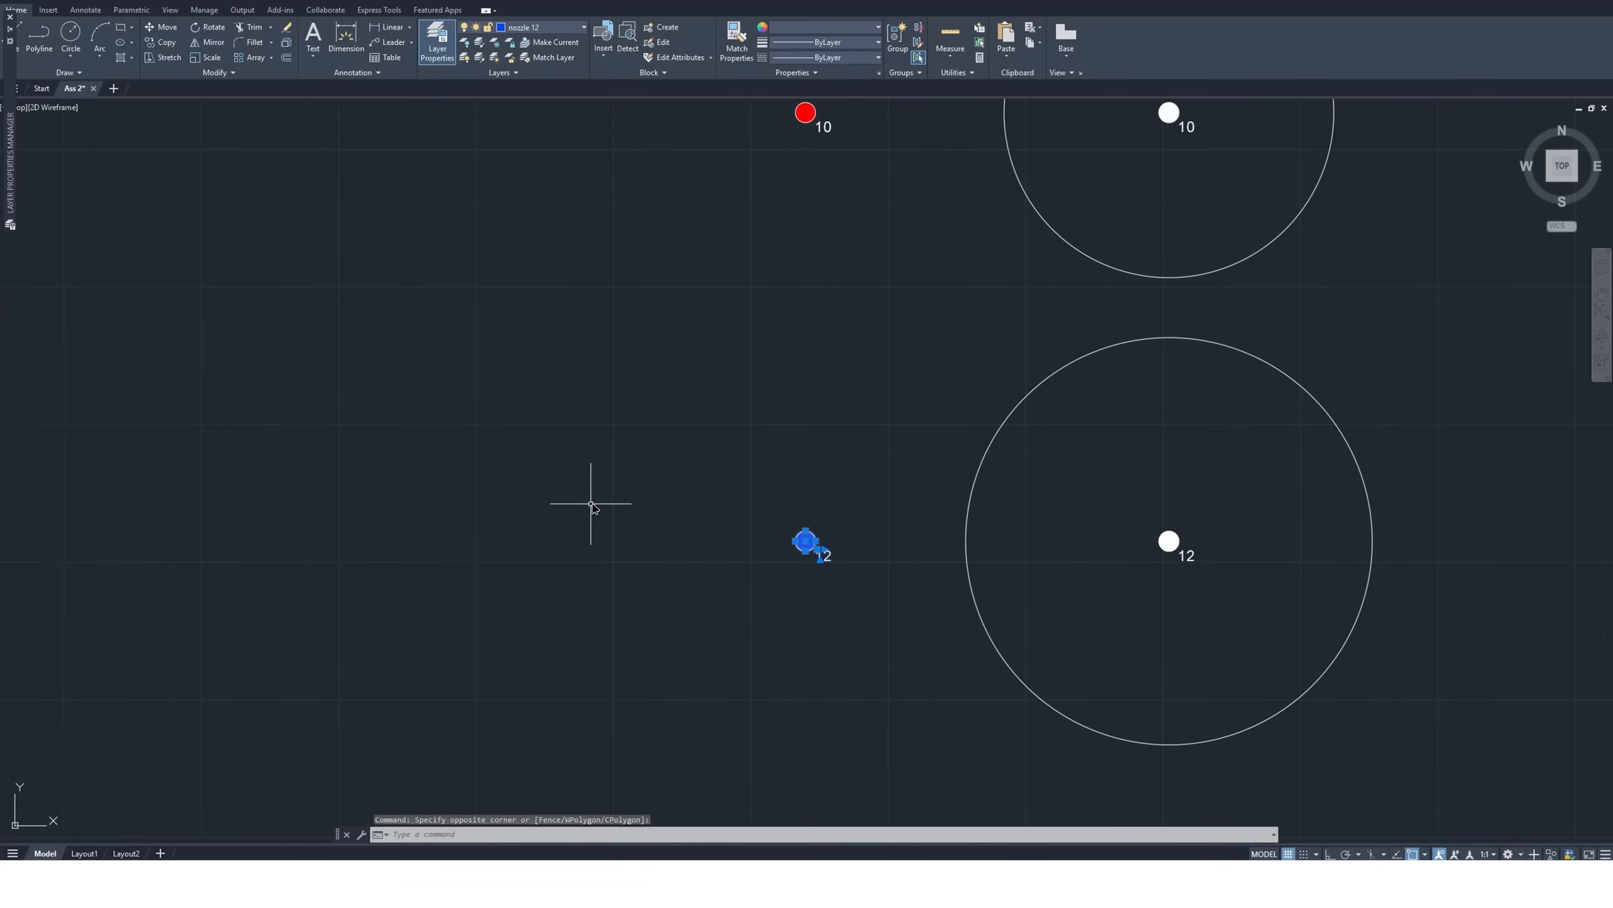
left_click(162, 42)
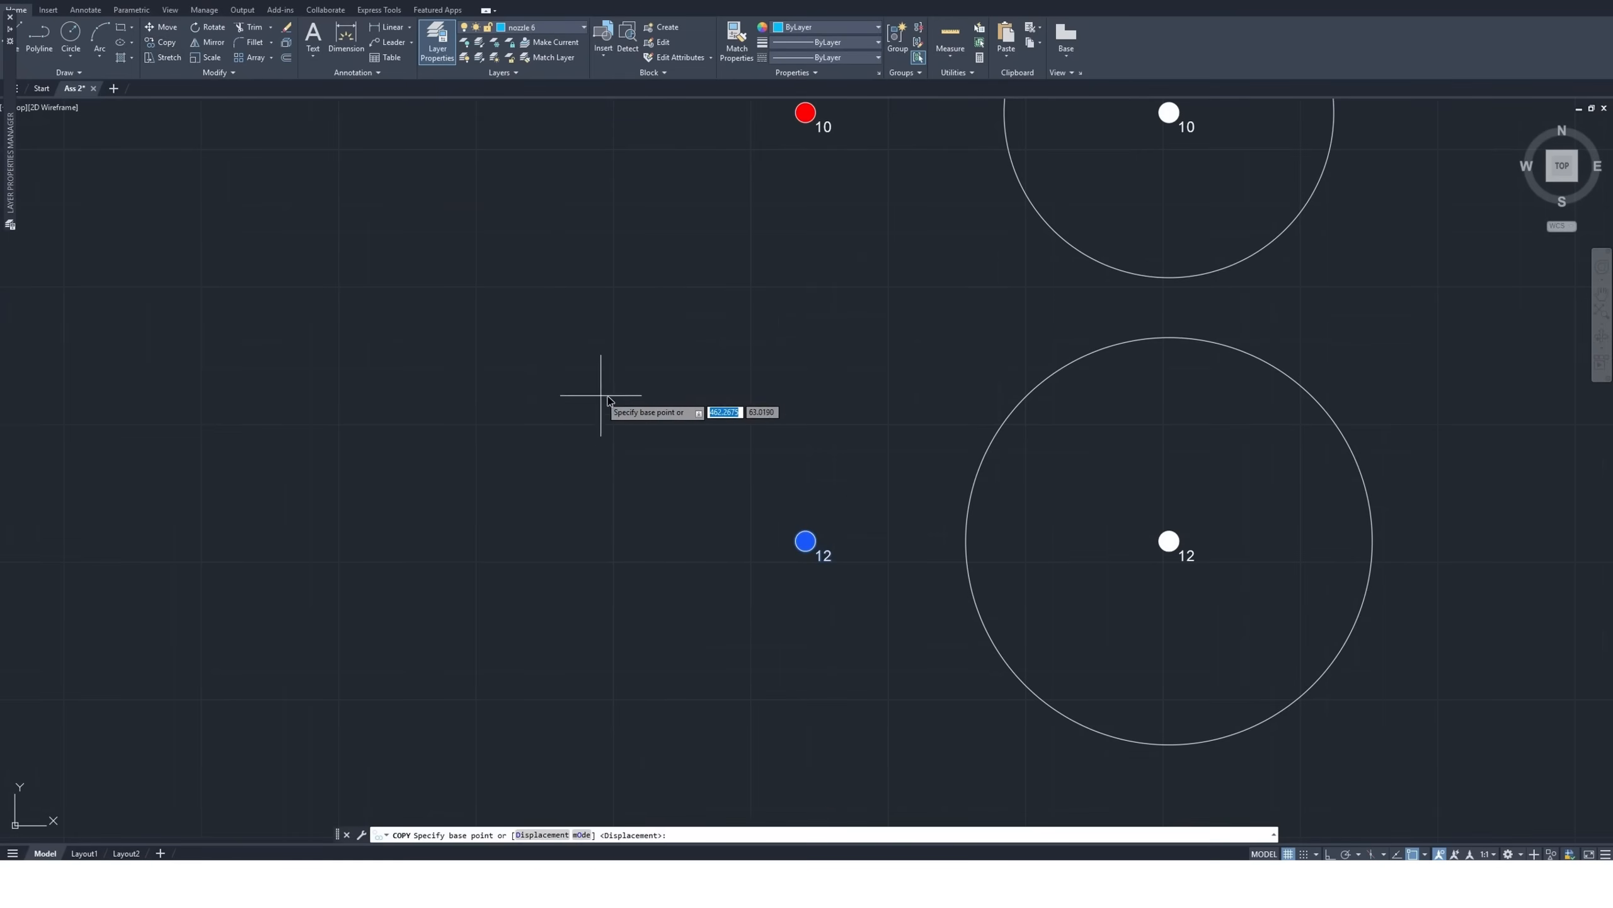
left_click(805, 541)
scroll(889, 629, "down", 5)
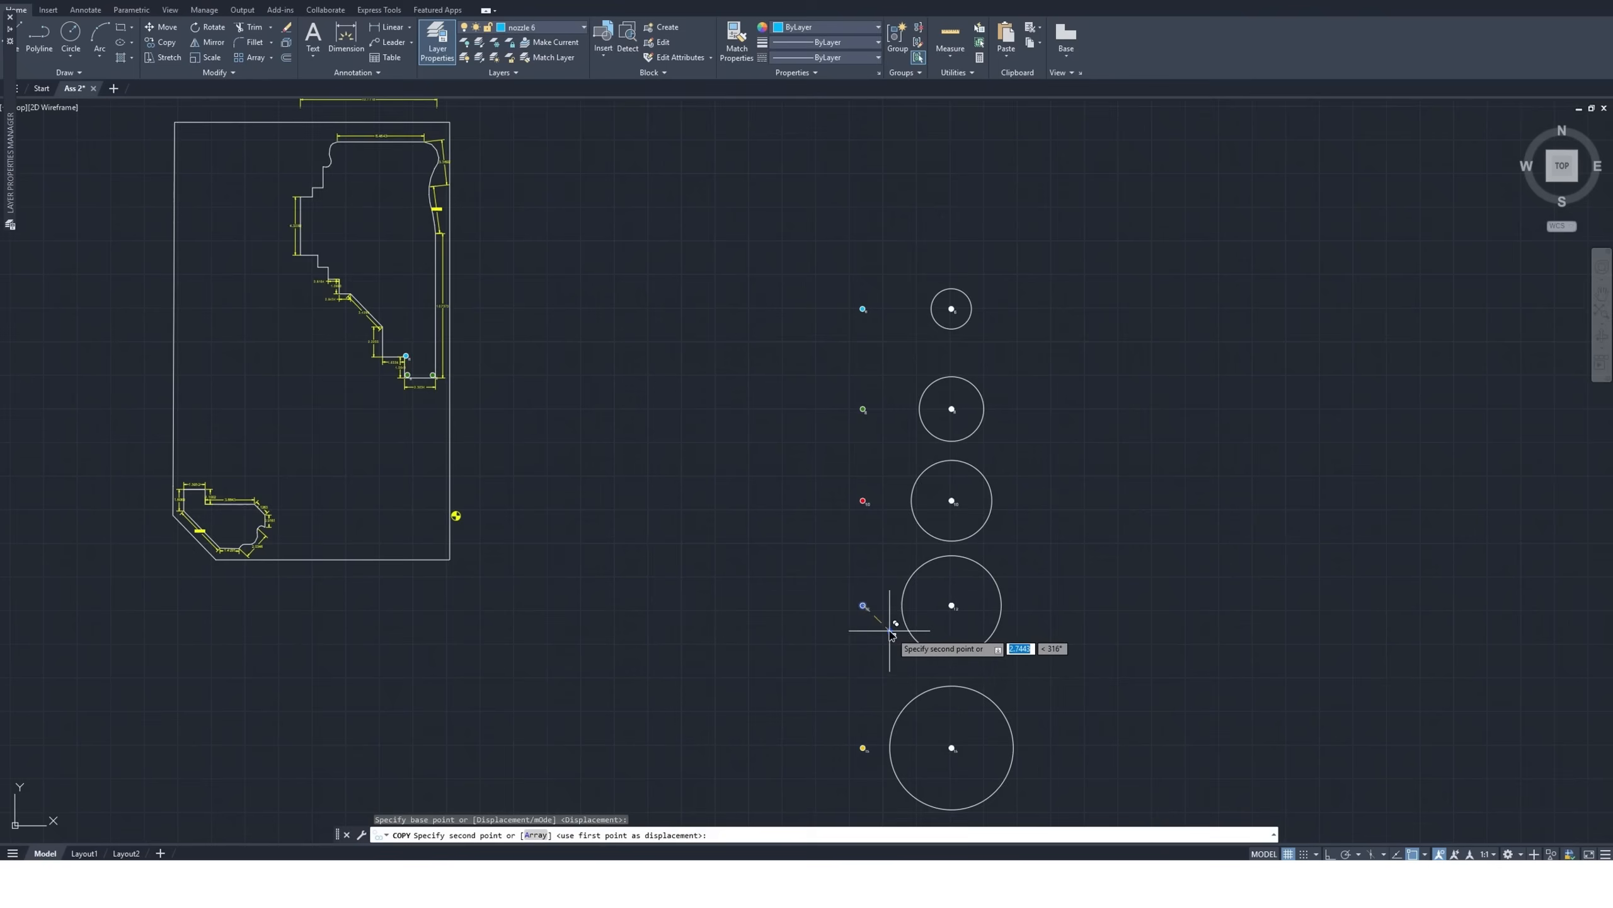
scroll(896, 638, "down", 2)
scroll(781, 576, "up", 10)
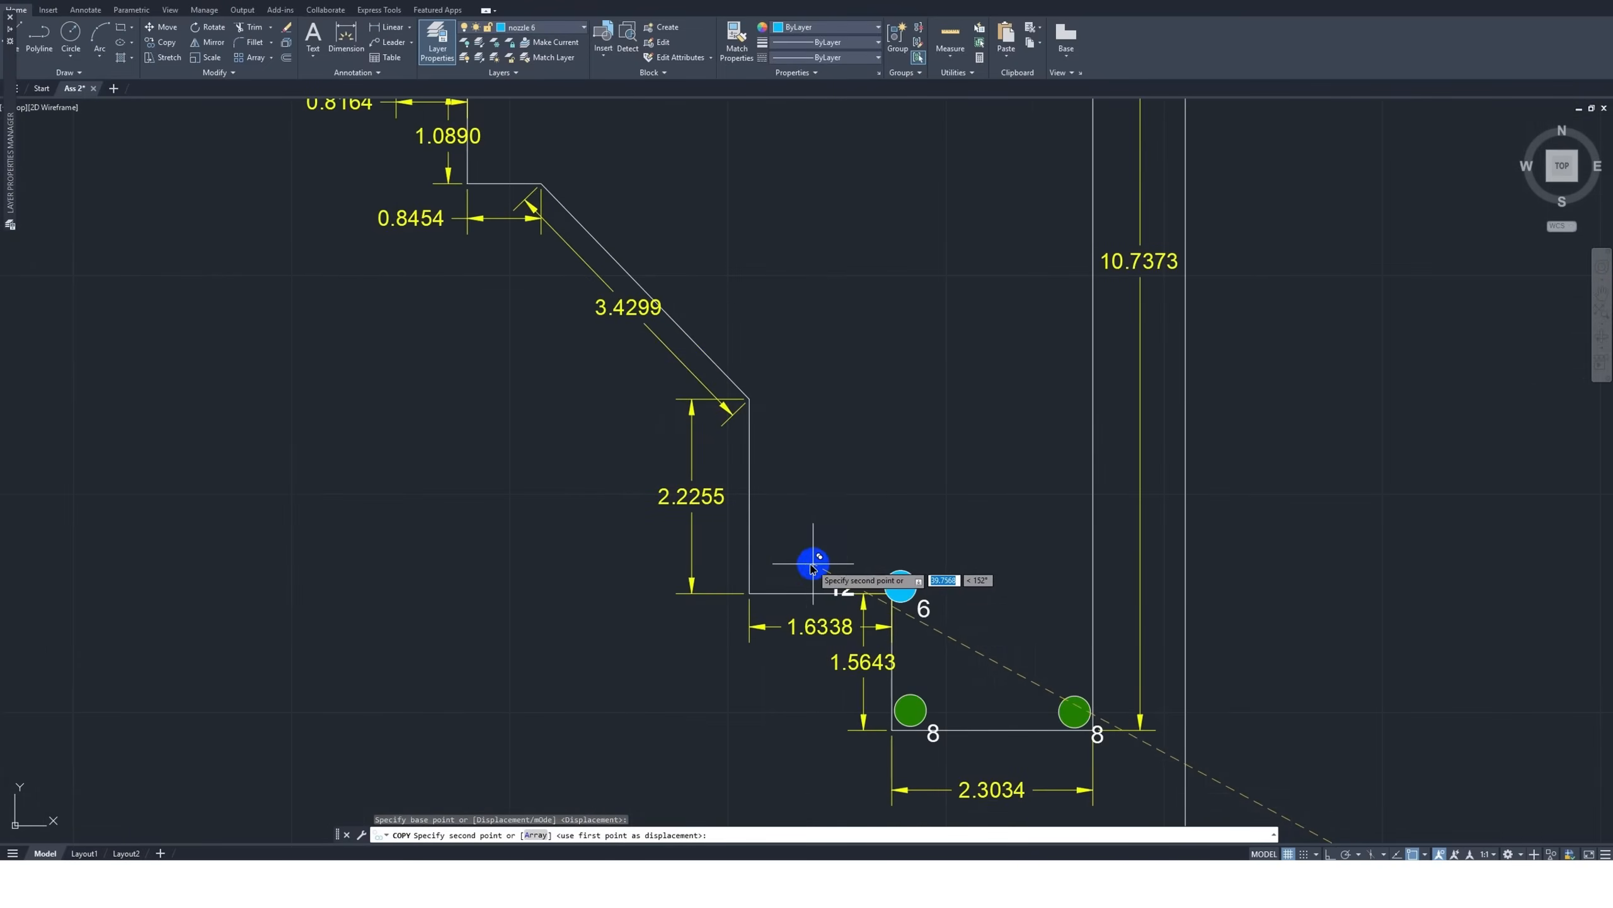
scroll(772, 576, "up", 4)
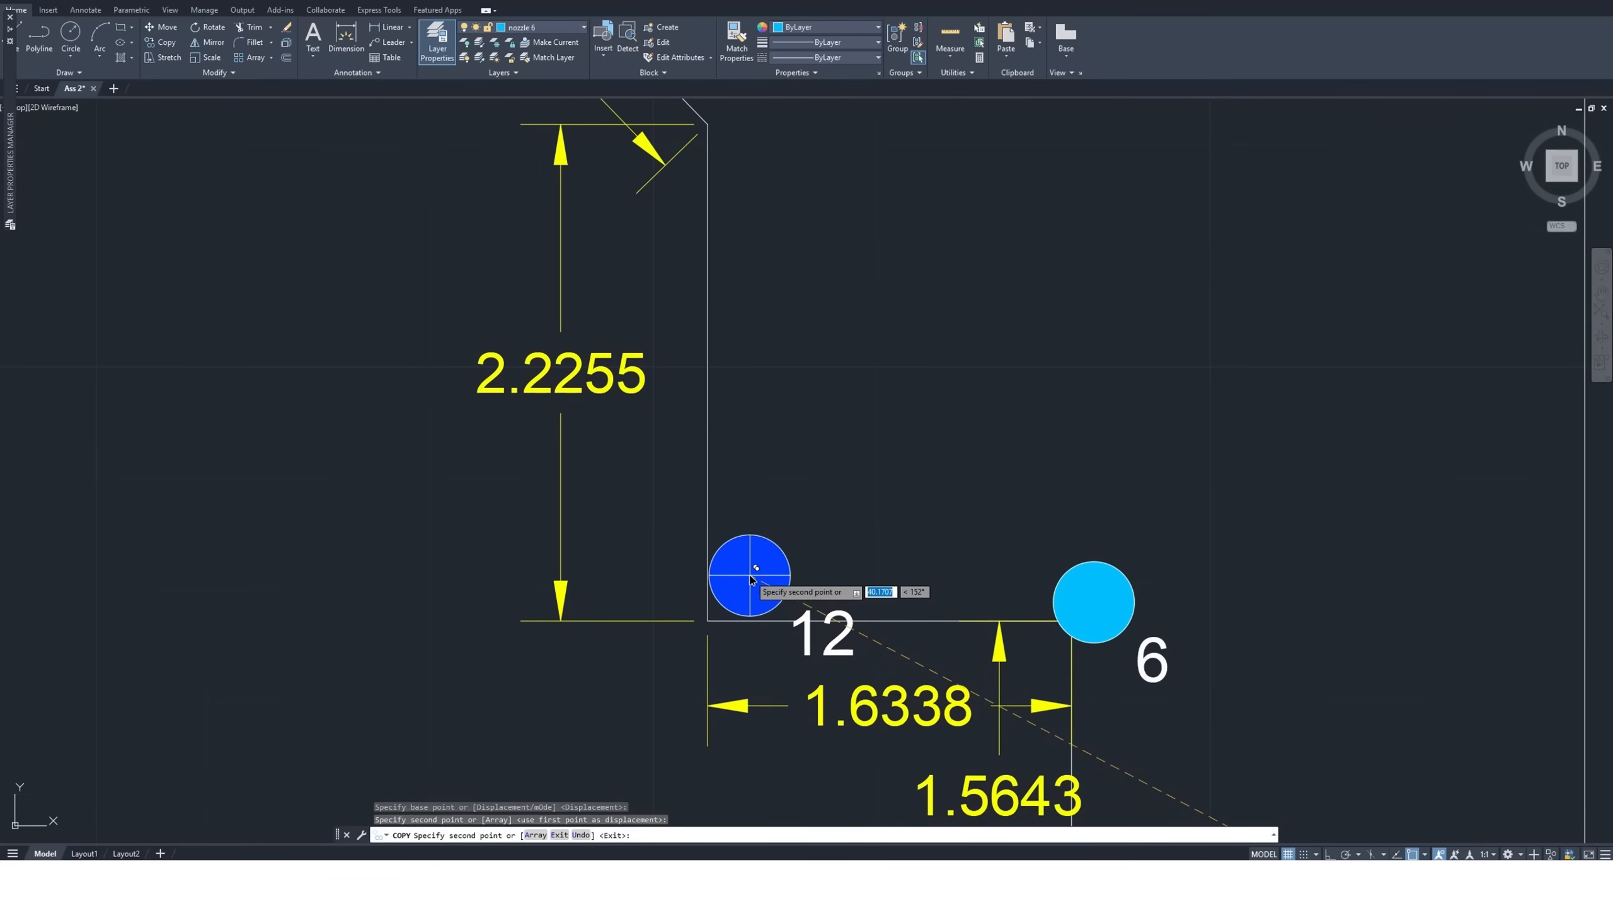
Place a second size 12 nozzle copy against the 10.7373 edge, level with the first one
scroll(648, 477, "down", 4)
scroll(985, 515, "up", 2)
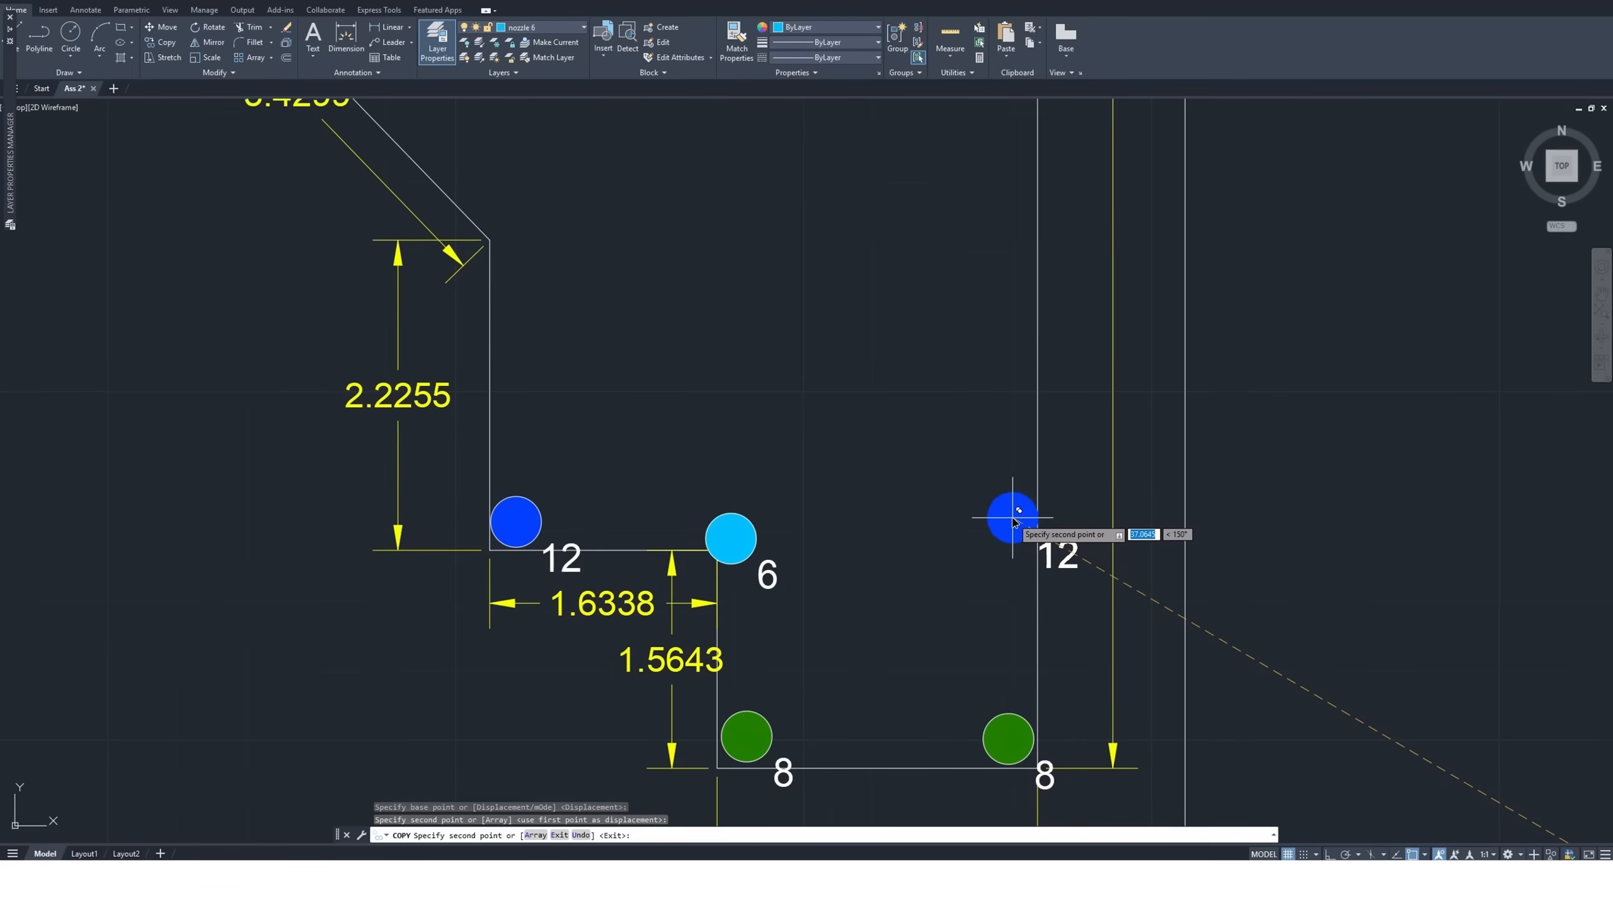
left_click(1013, 519)
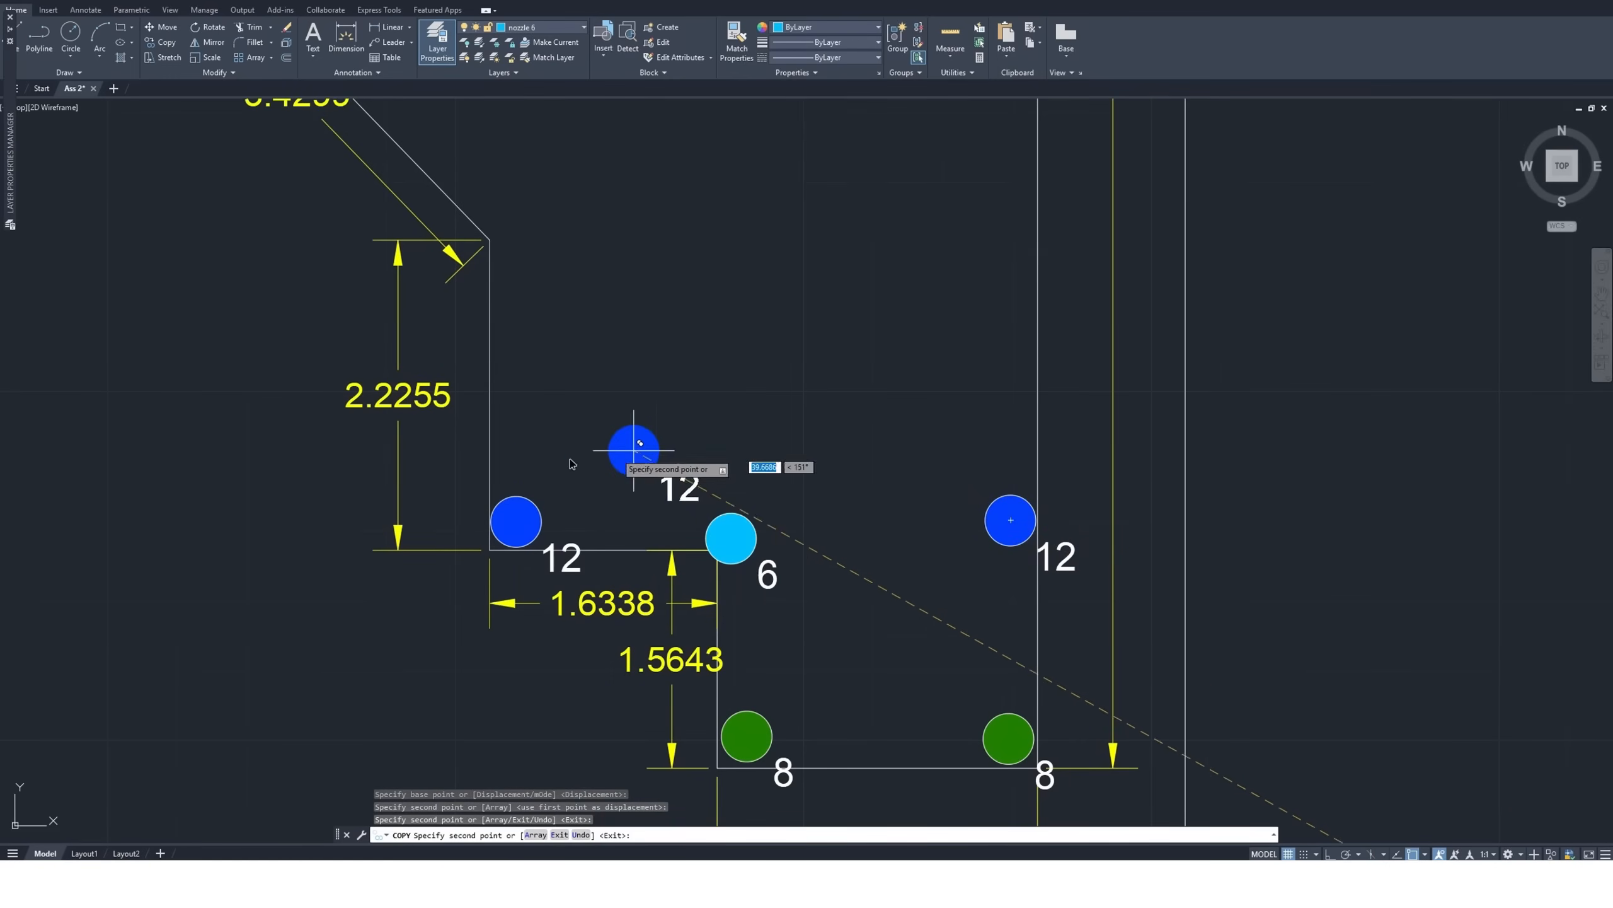
key("Escape")
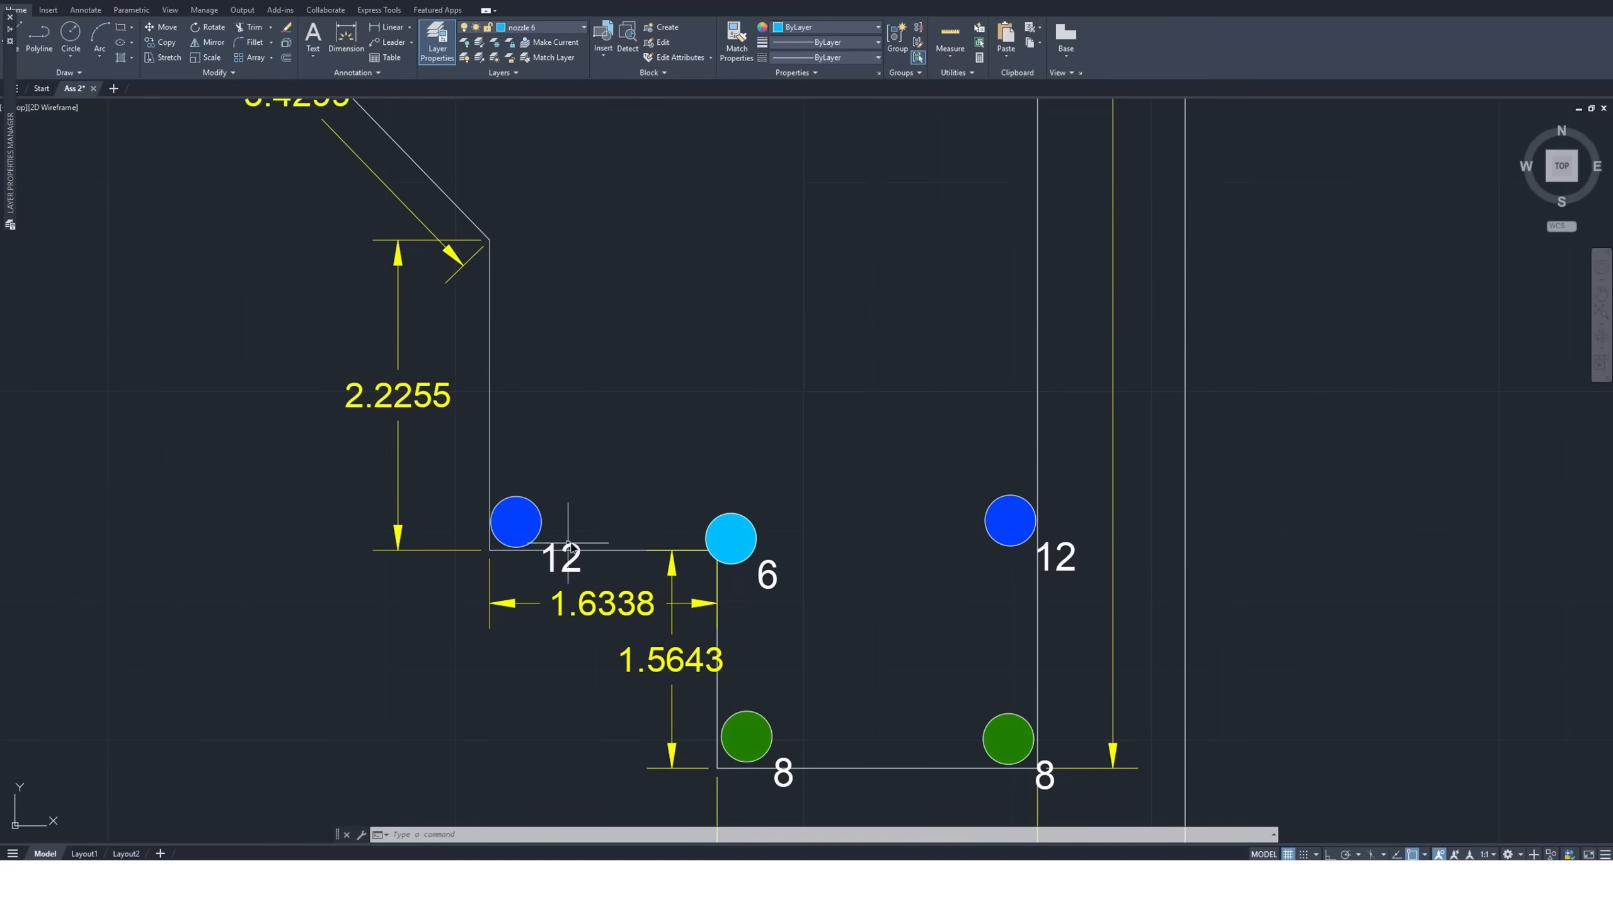
Check the size 12 coverage circle at both size 12 nozzle positions using a temporary copy, without placing it
scroll(568, 545, "down", 10)
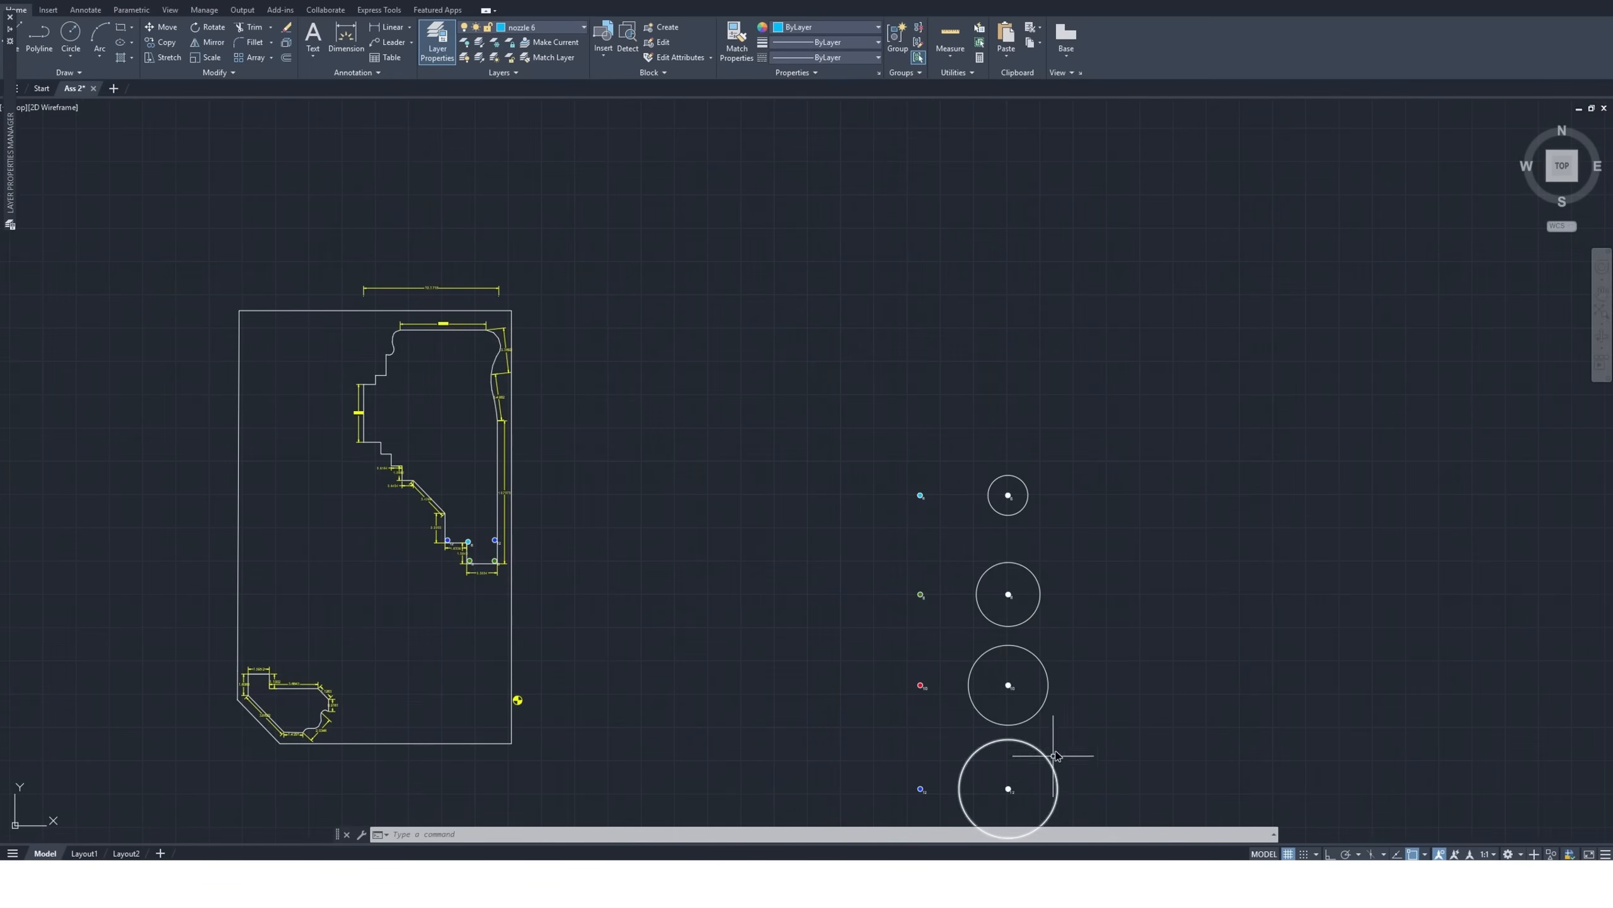
left_click(1065, 745)
left_click(991, 800)
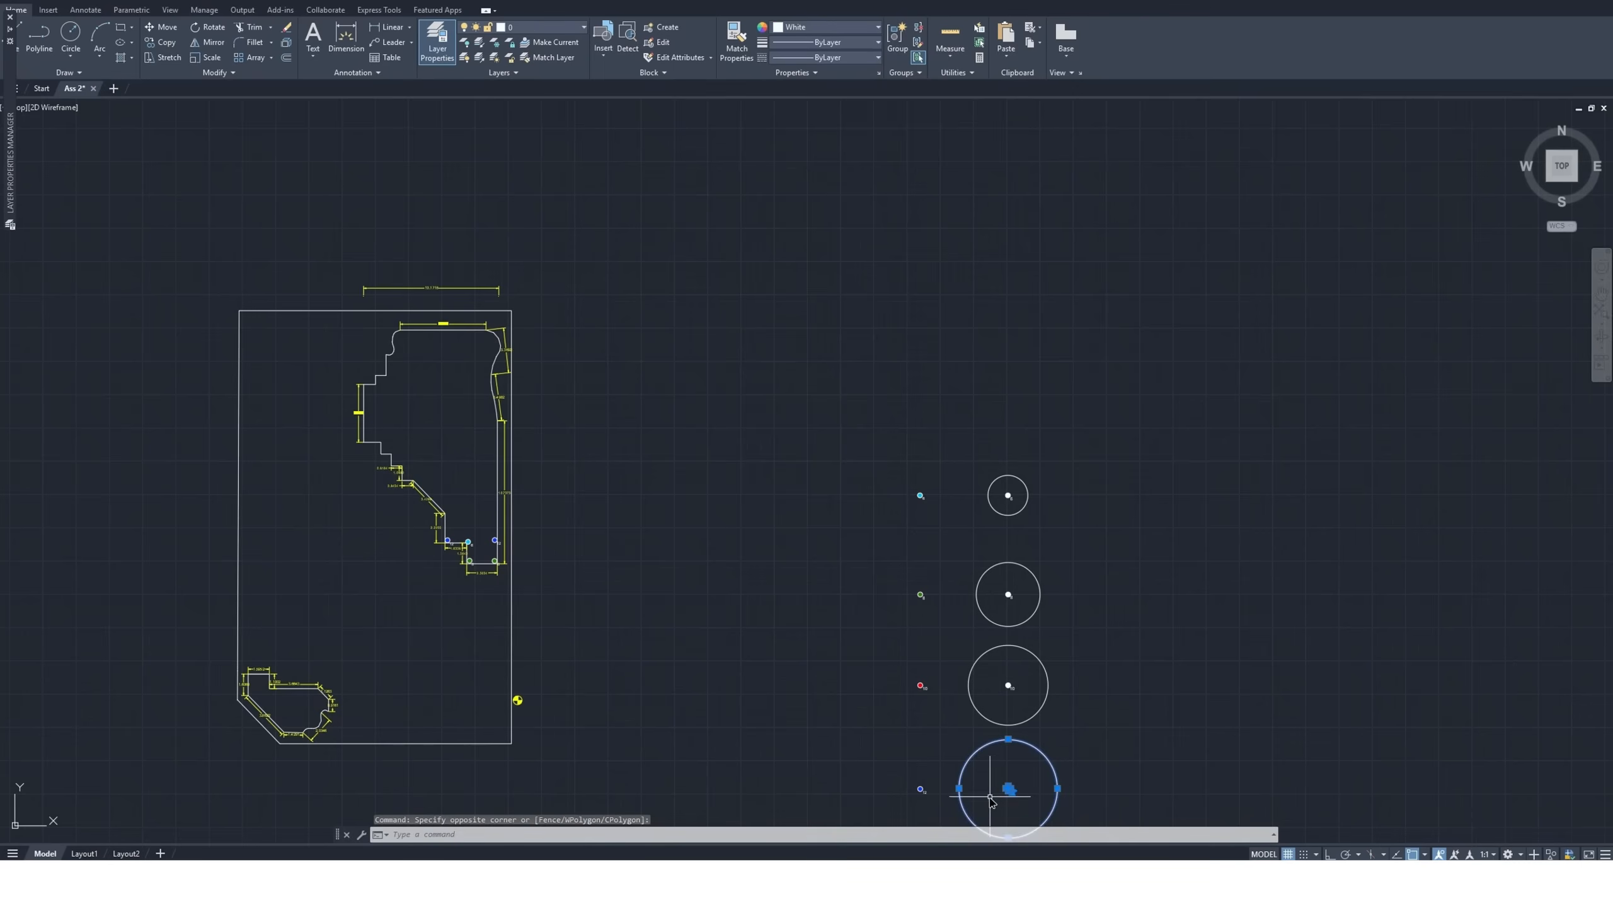
left_click(163, 42)
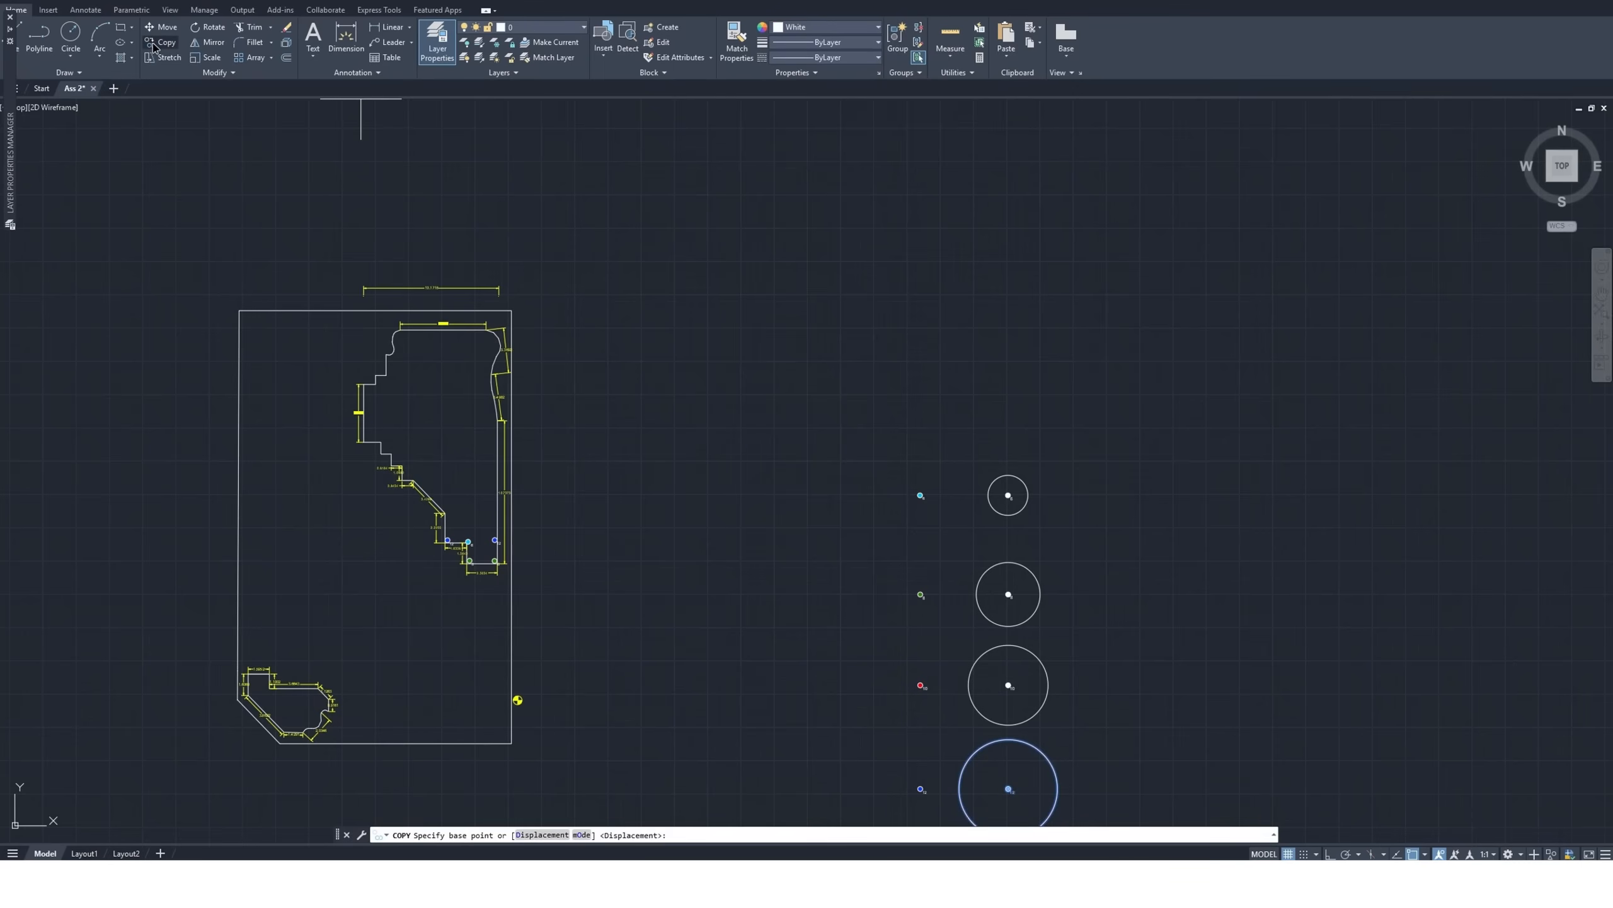
left_click(1007, 789)
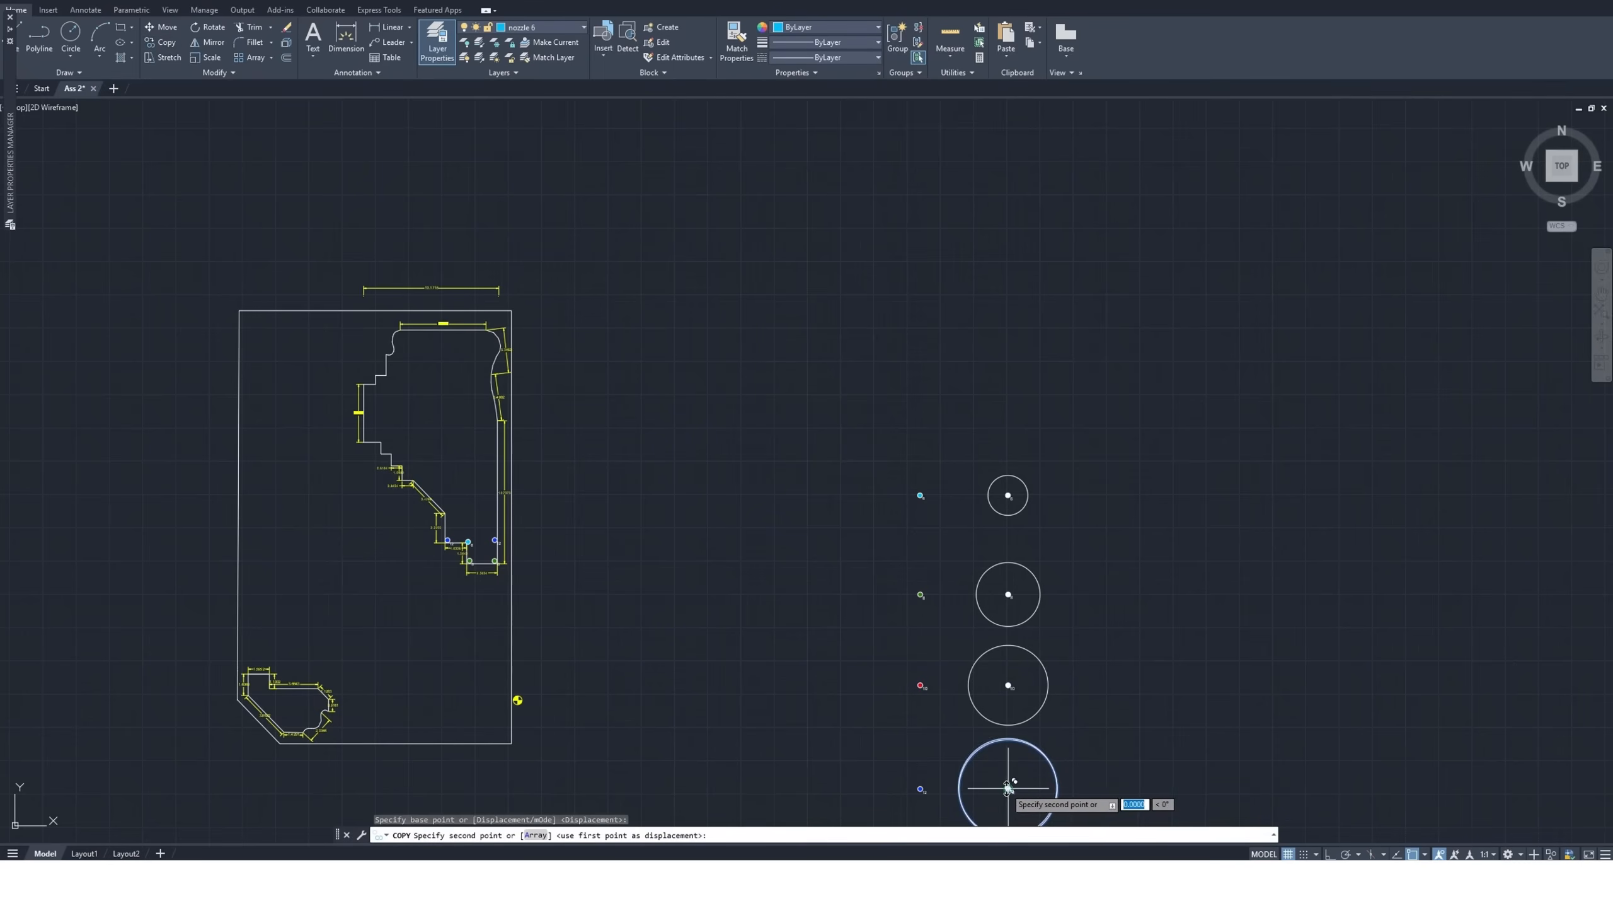
scroll(457, 541, "up", 8)
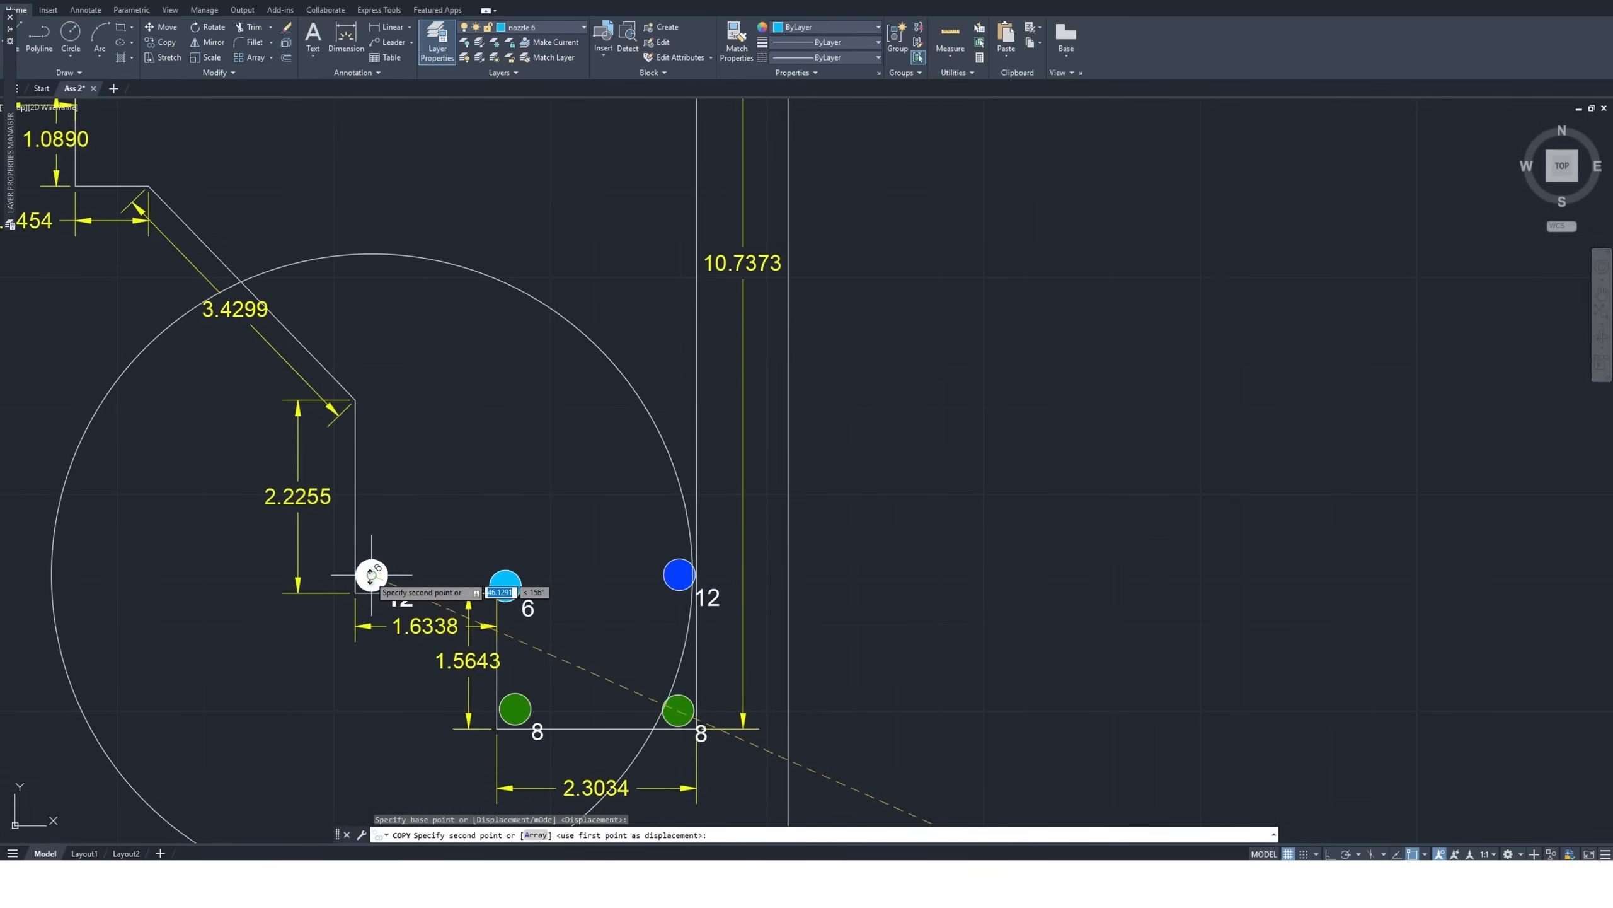
scroll(371, 576, "up", 4)
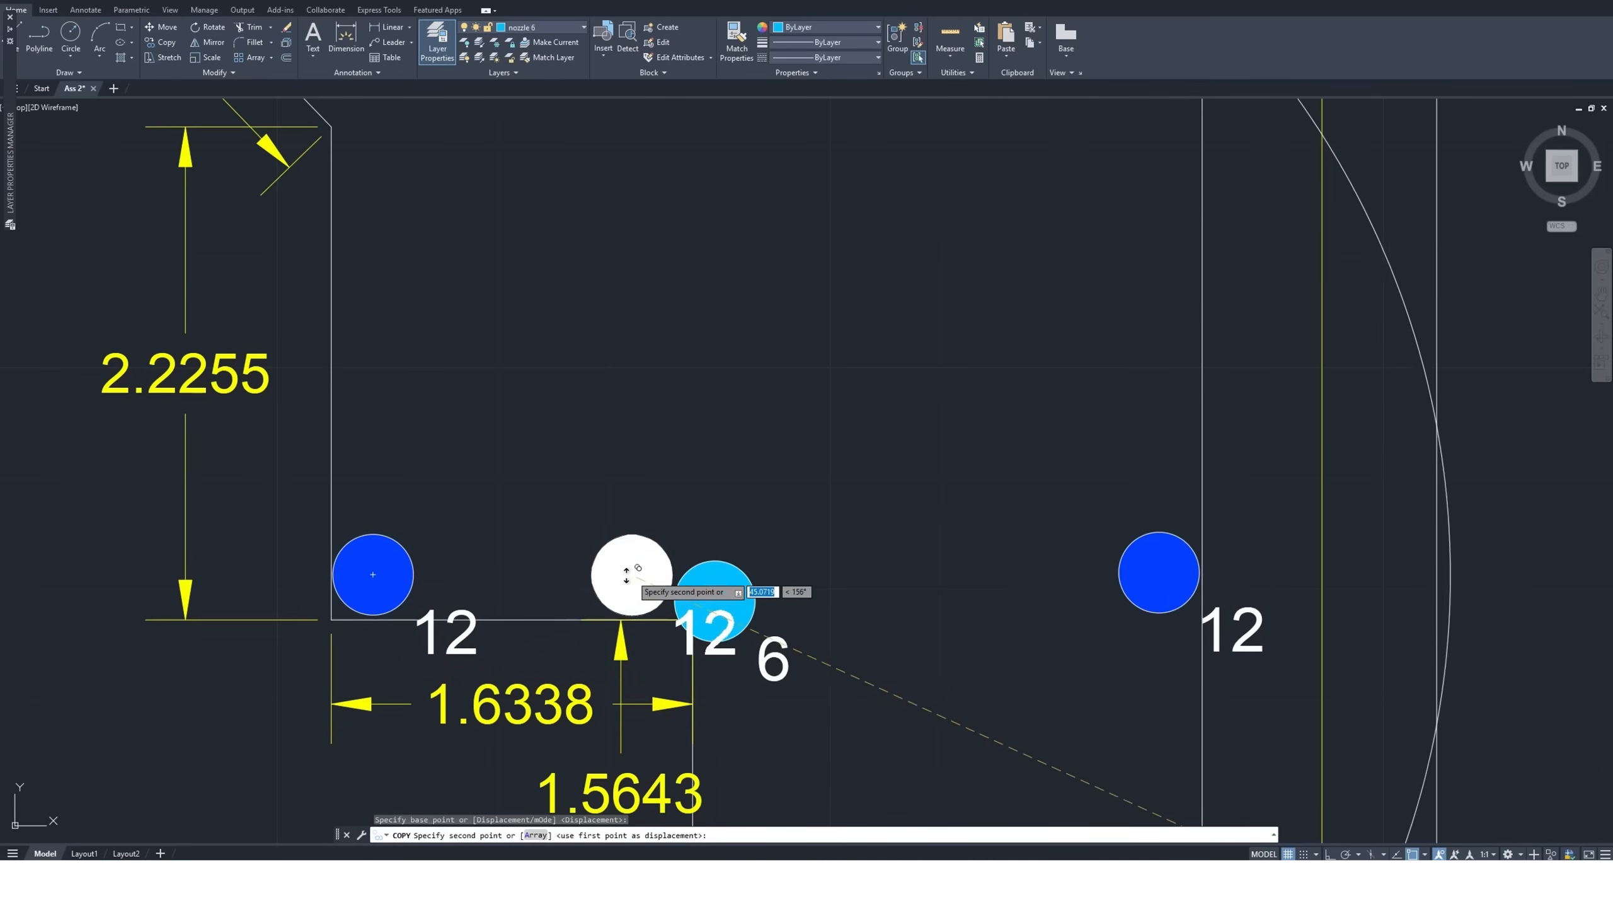
left_click(1157, 570)
scroll(929, 543, "down", 4)
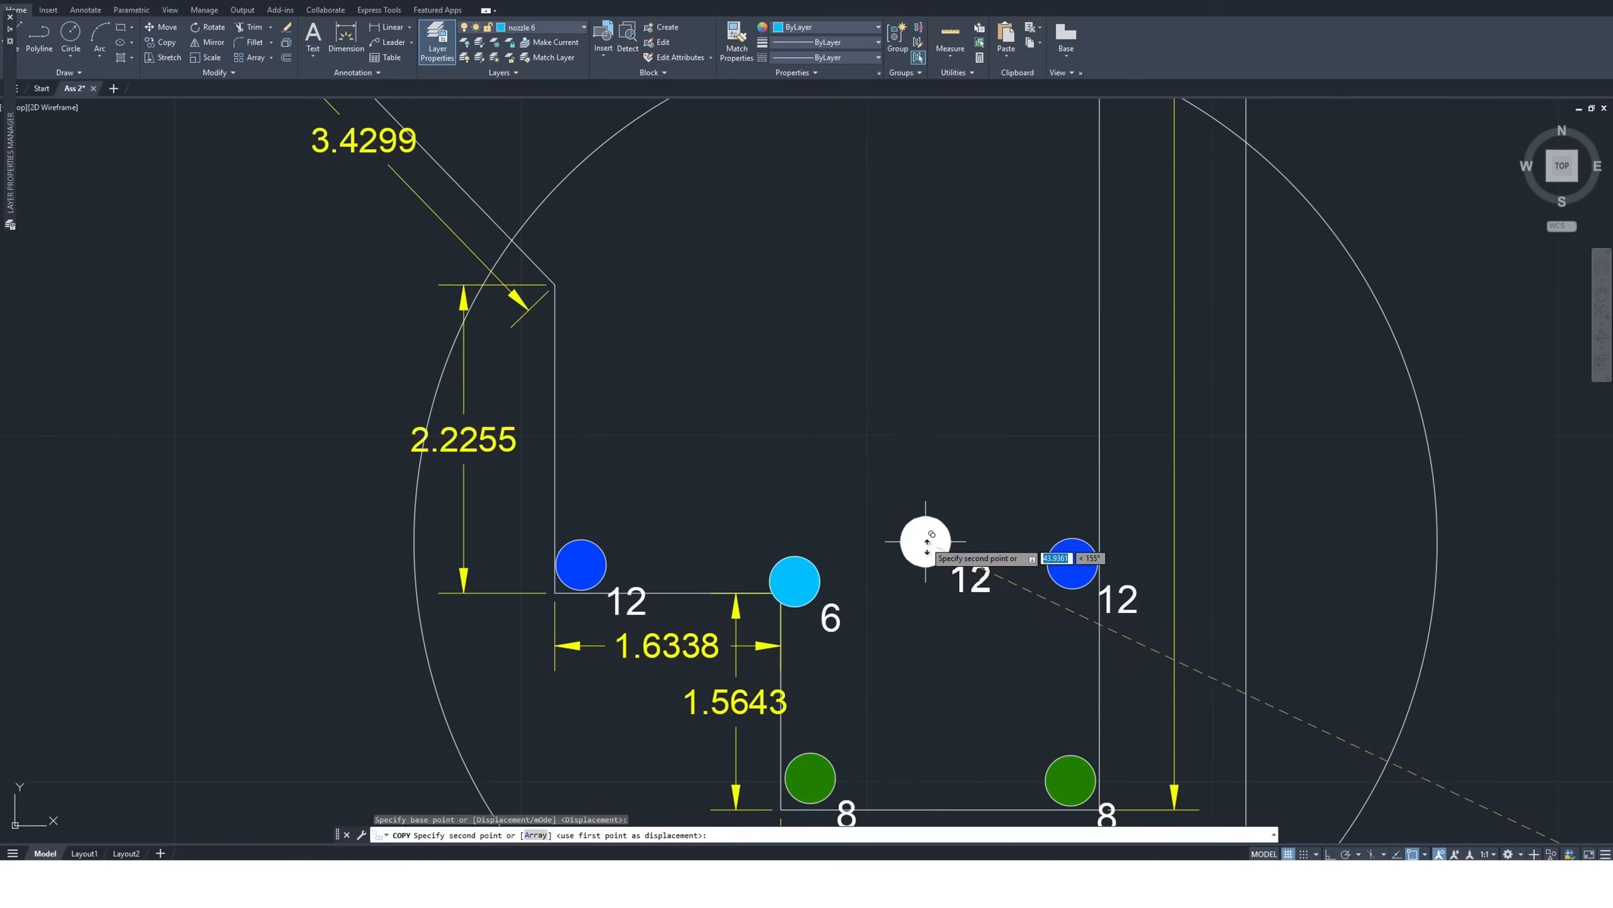
scroll(961, 649, "up", 4)
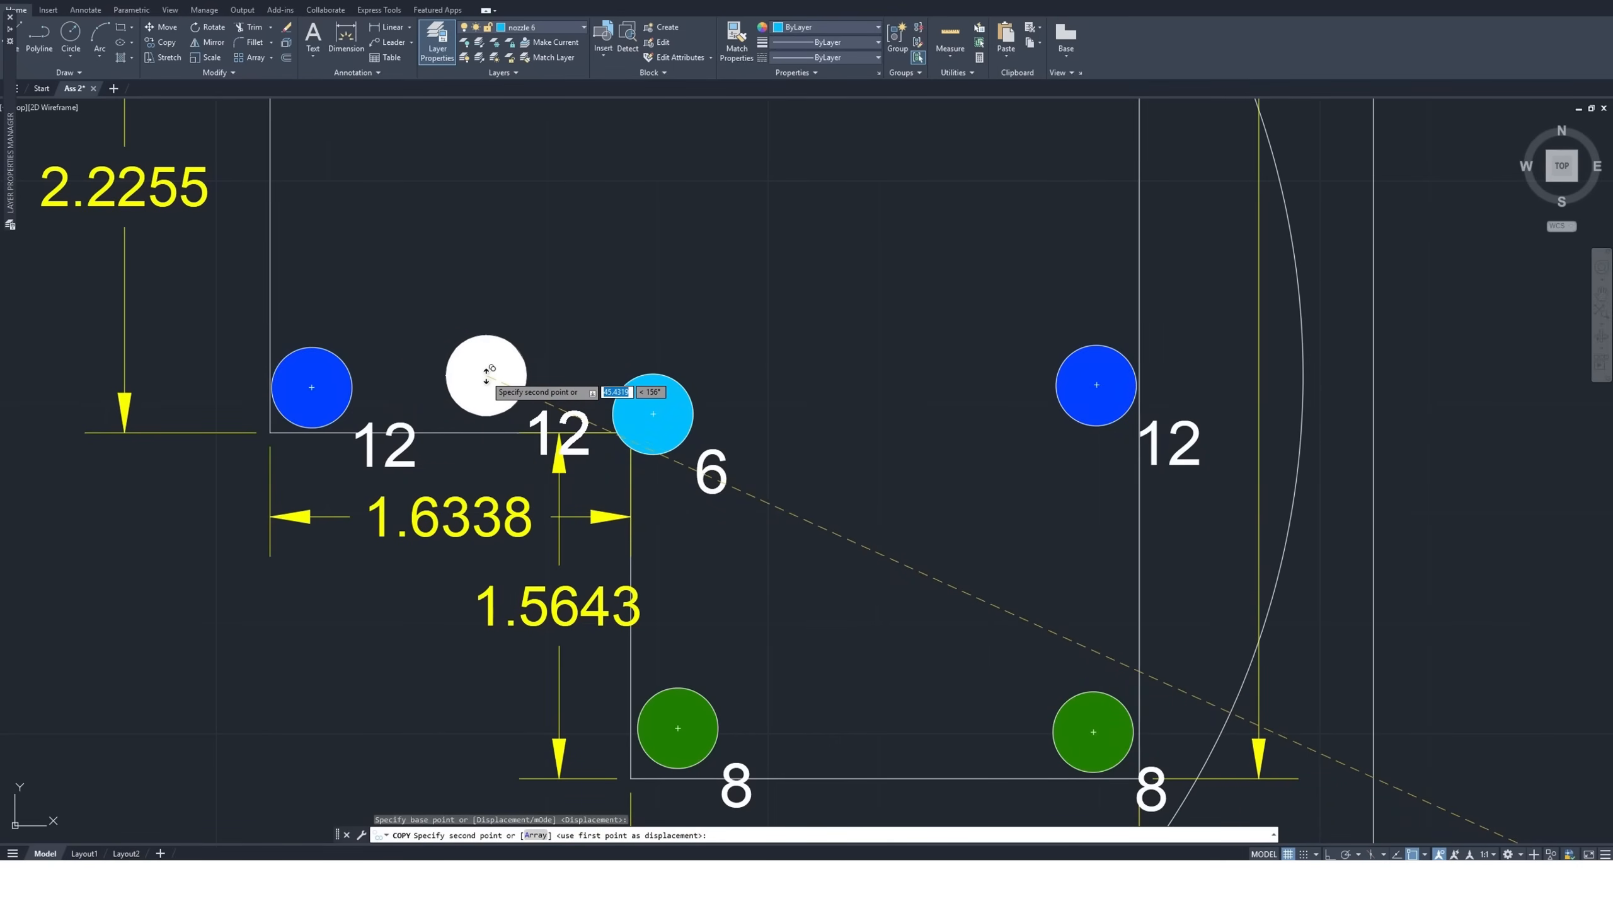
key("Escape")
scroll(461, 379, "down", 2)
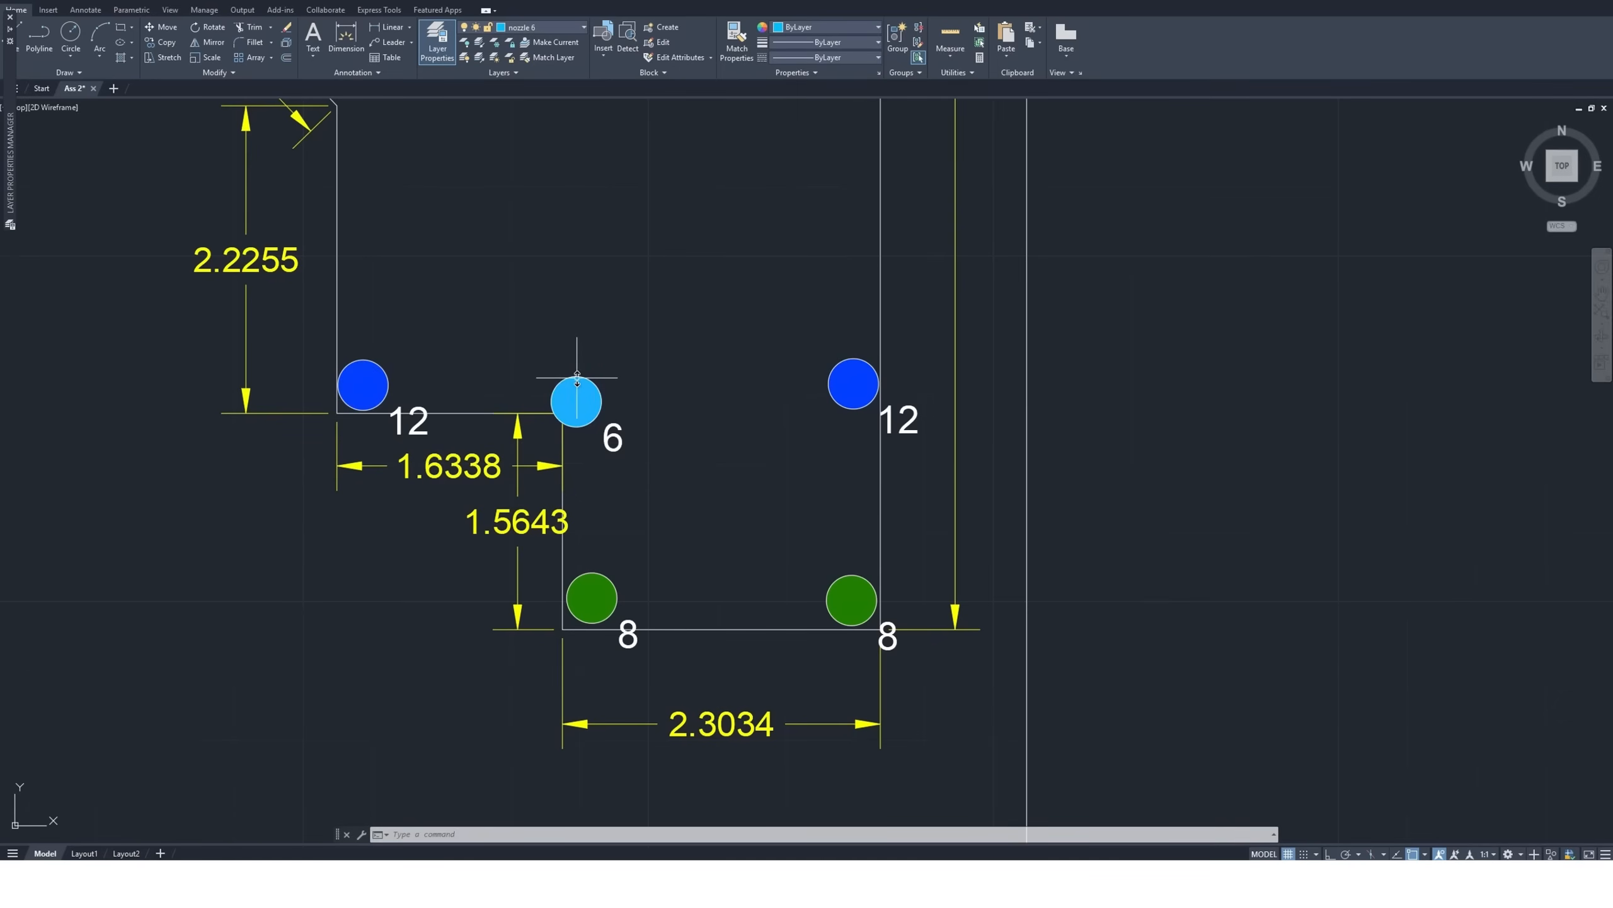
scroll(723, 538, "down", 2)
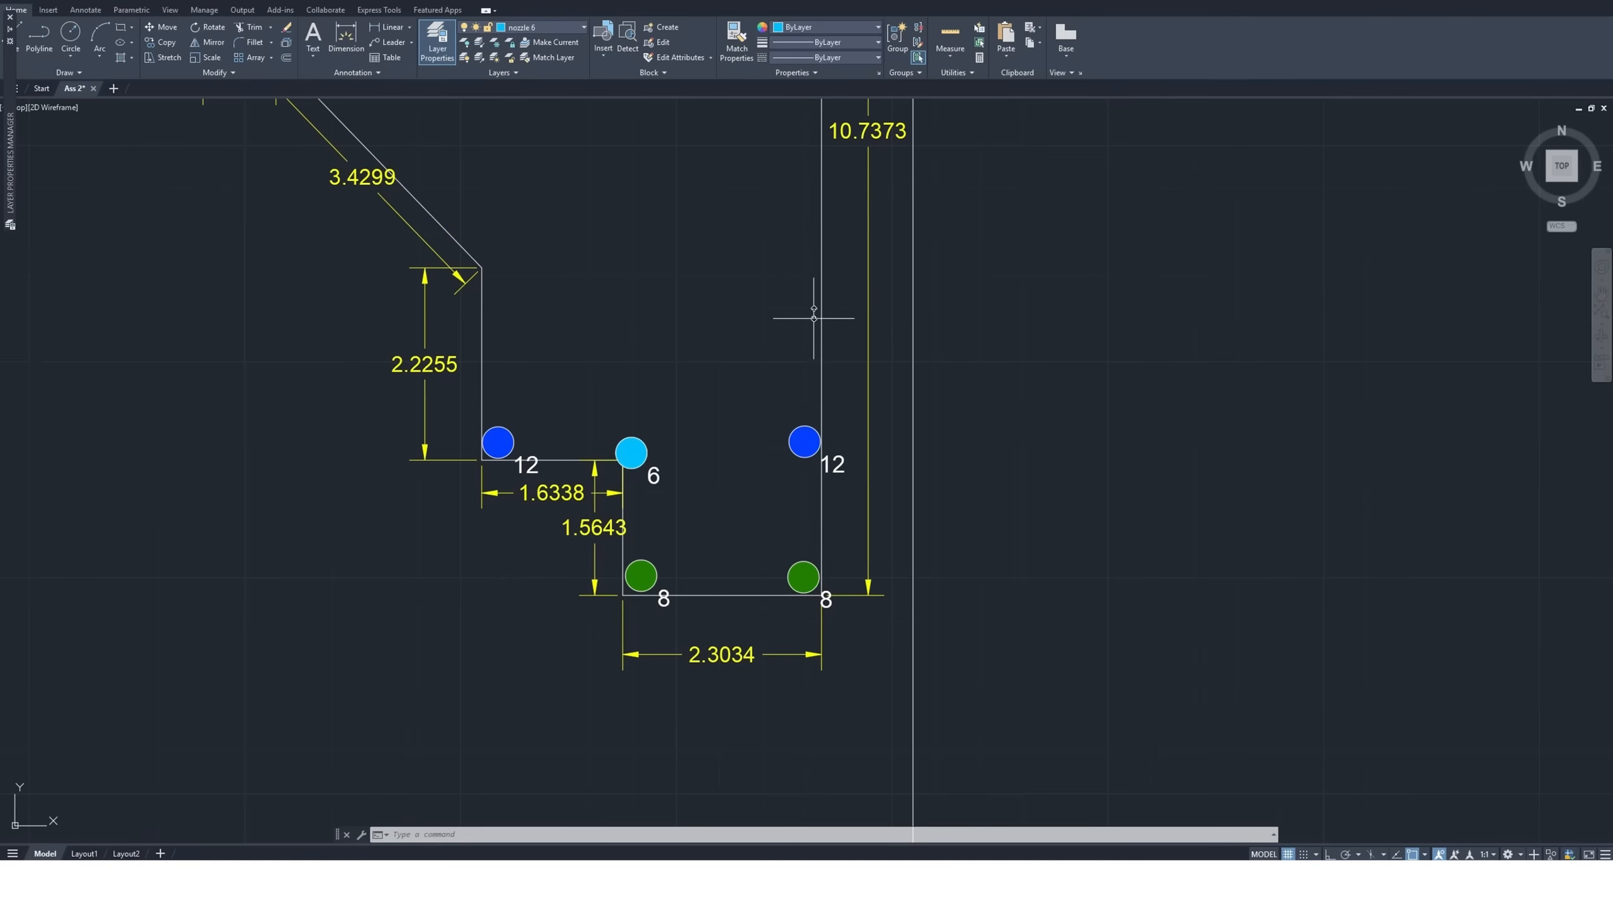
scroll(810, 382, "down", 4)
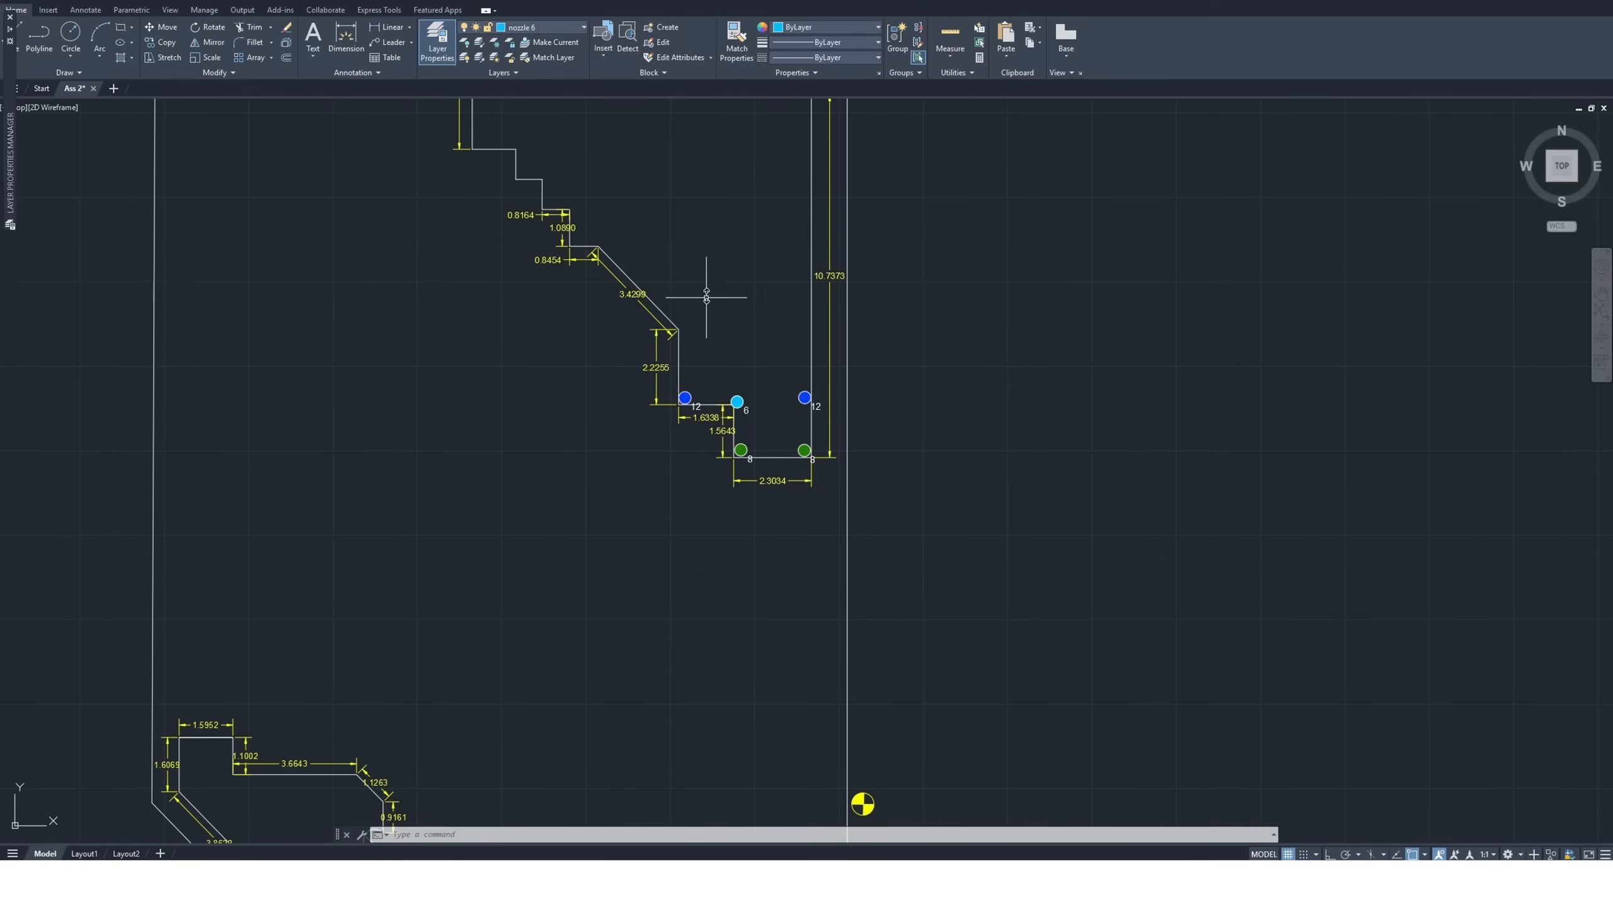
scroll(690, 327, "up", 4)
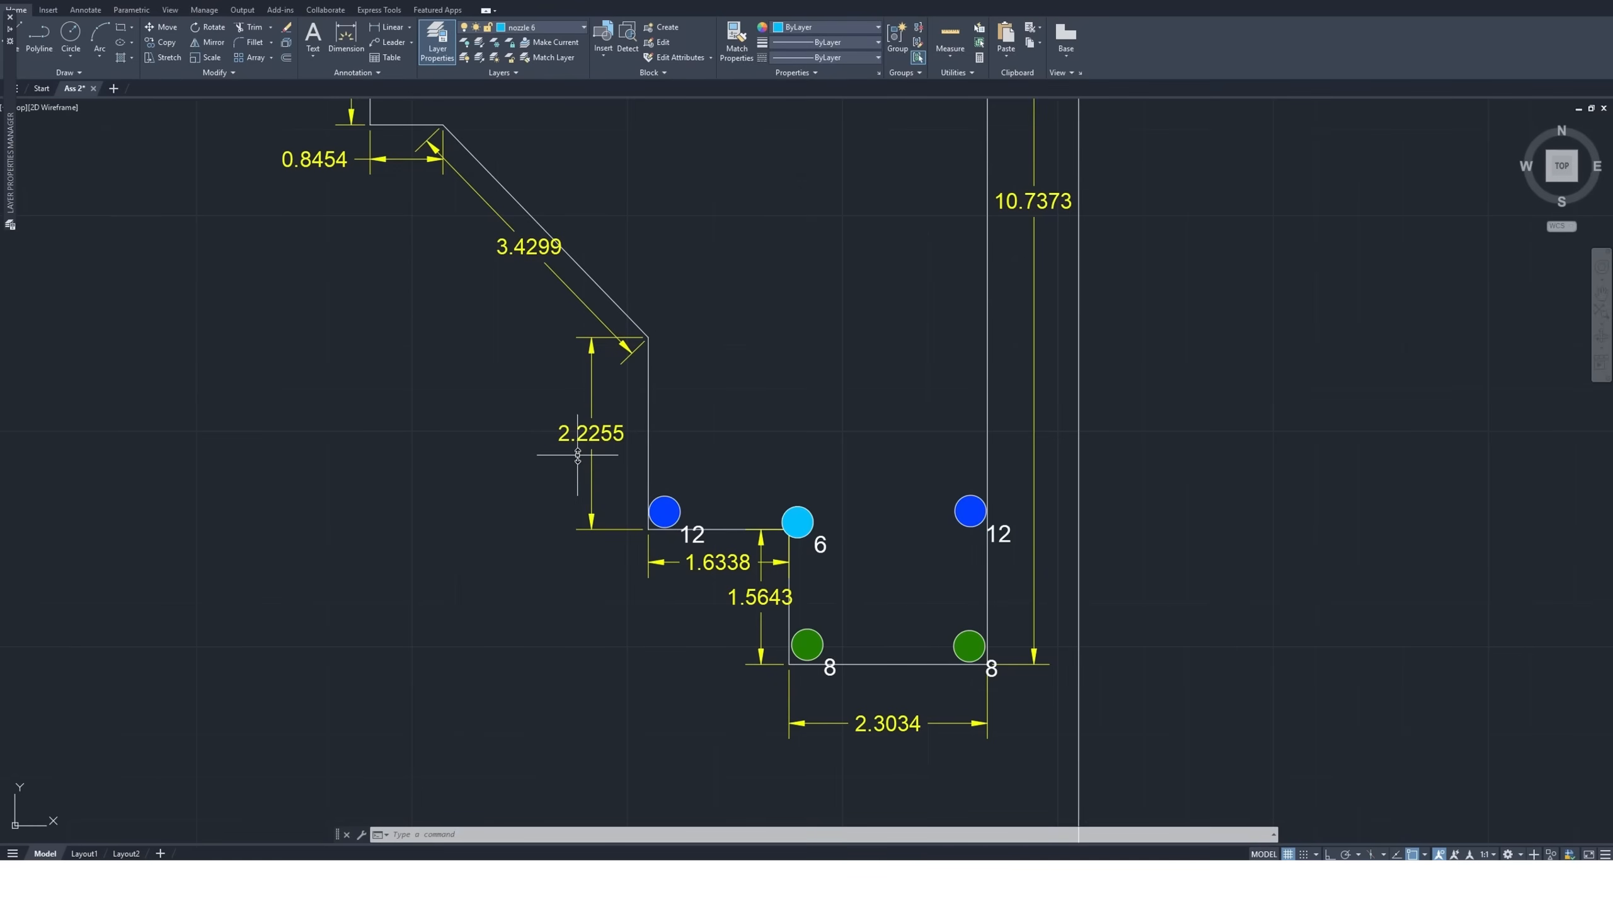
scroll(522, 462, "down", 8)
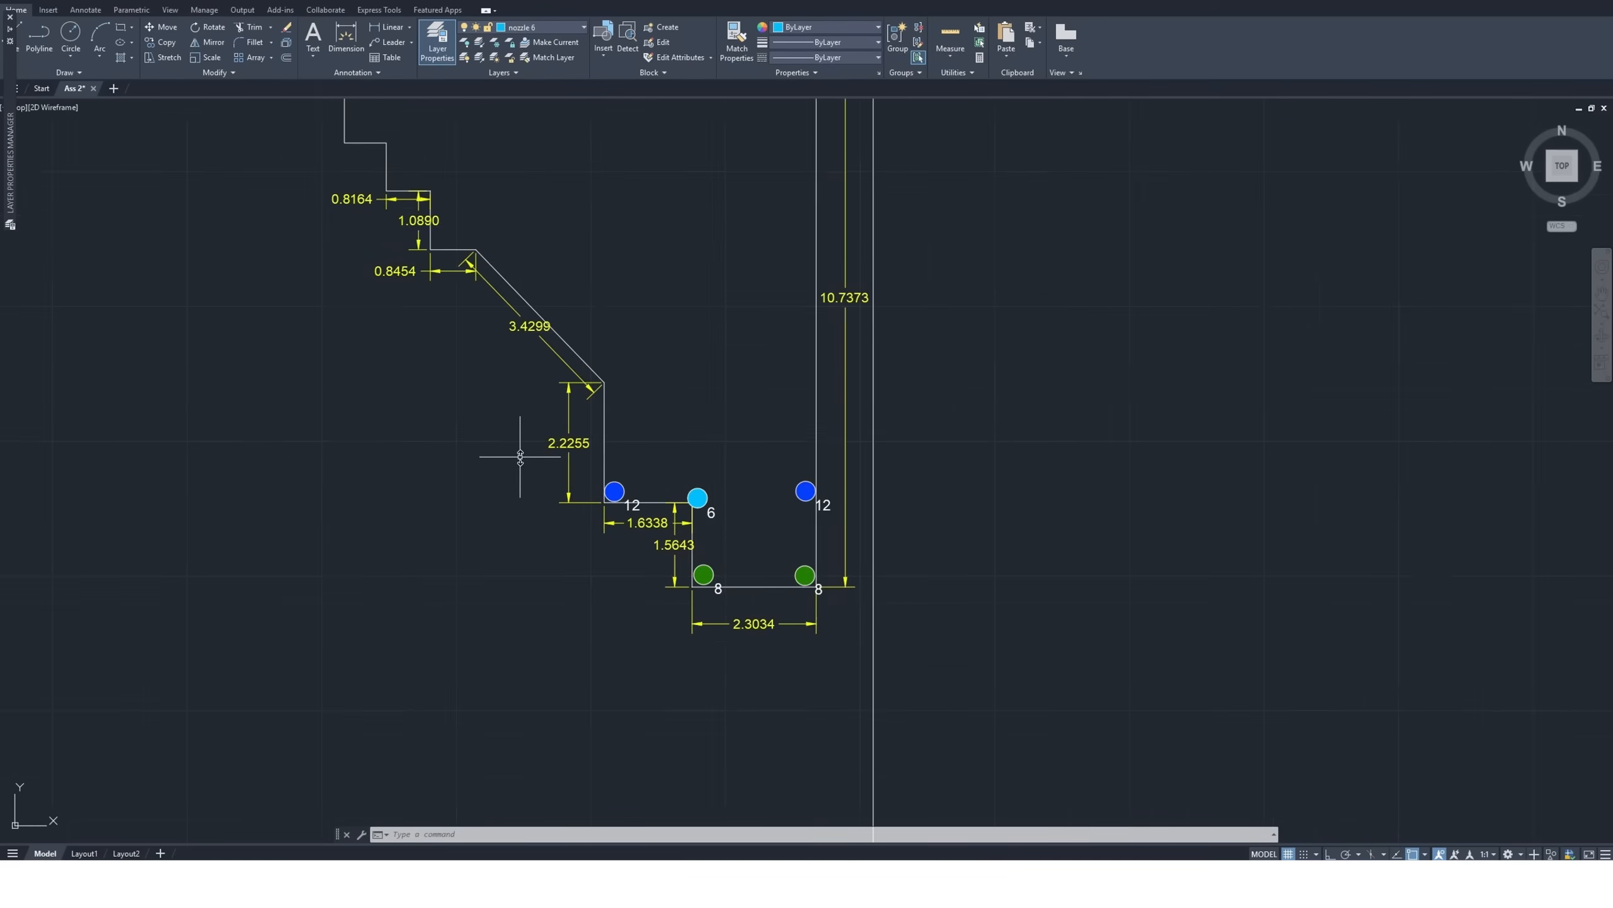
Copy the standalone size 8 nozzle symbol by its center onto the corner where the 3.4299 and 2.2255 edges meet
scroll(1073, 559, "up", 2)
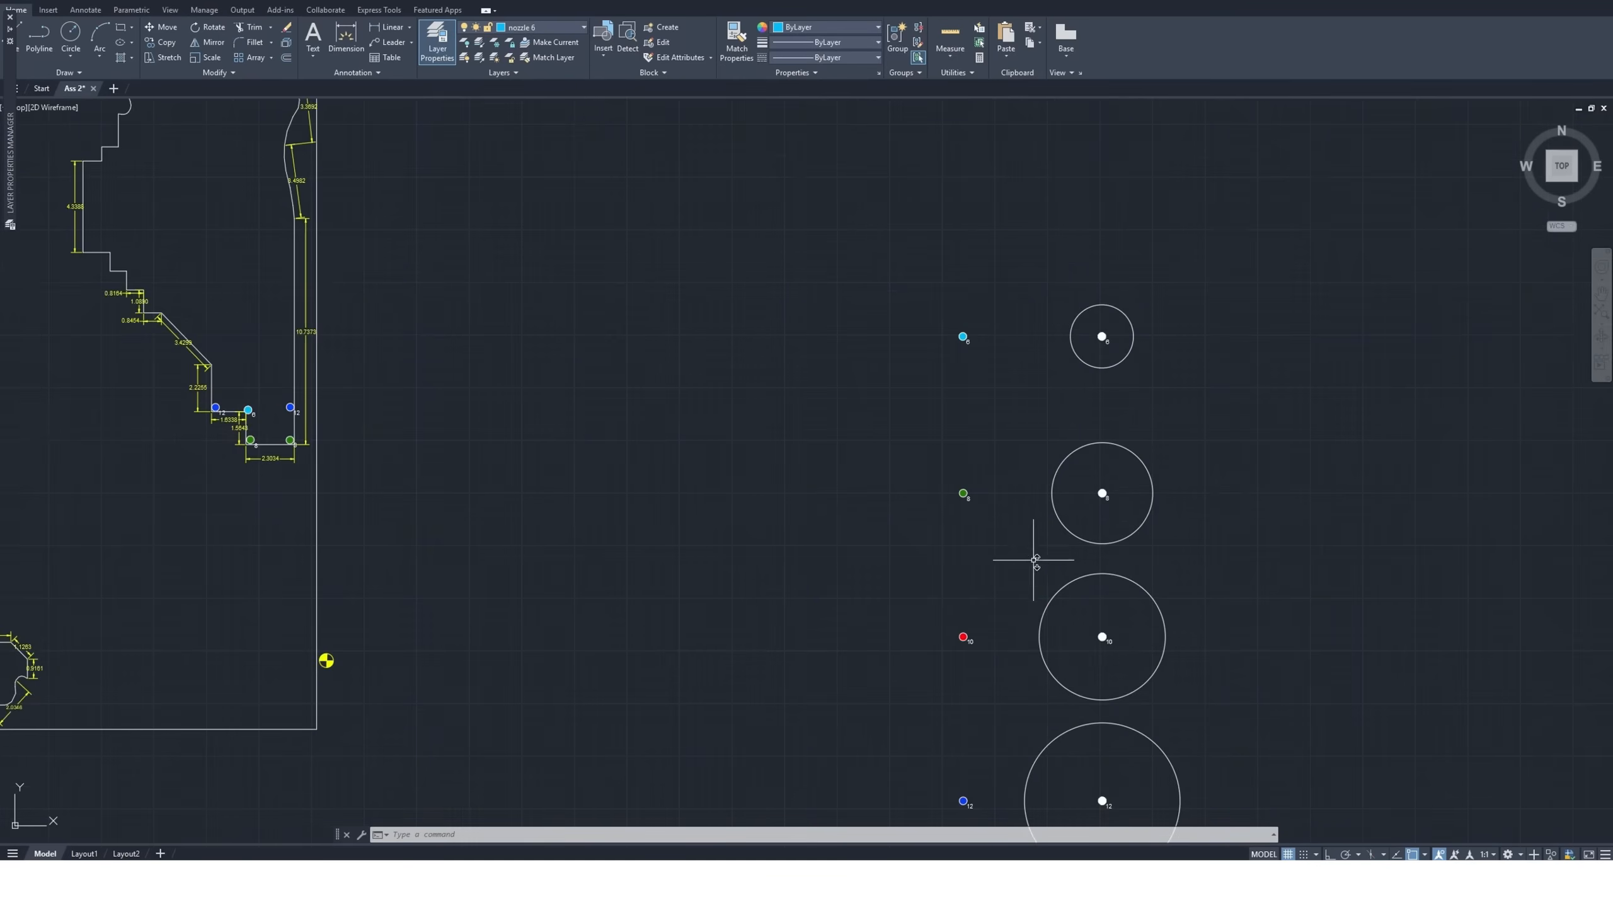
left_click(997, 469)
left_click(908, 511)
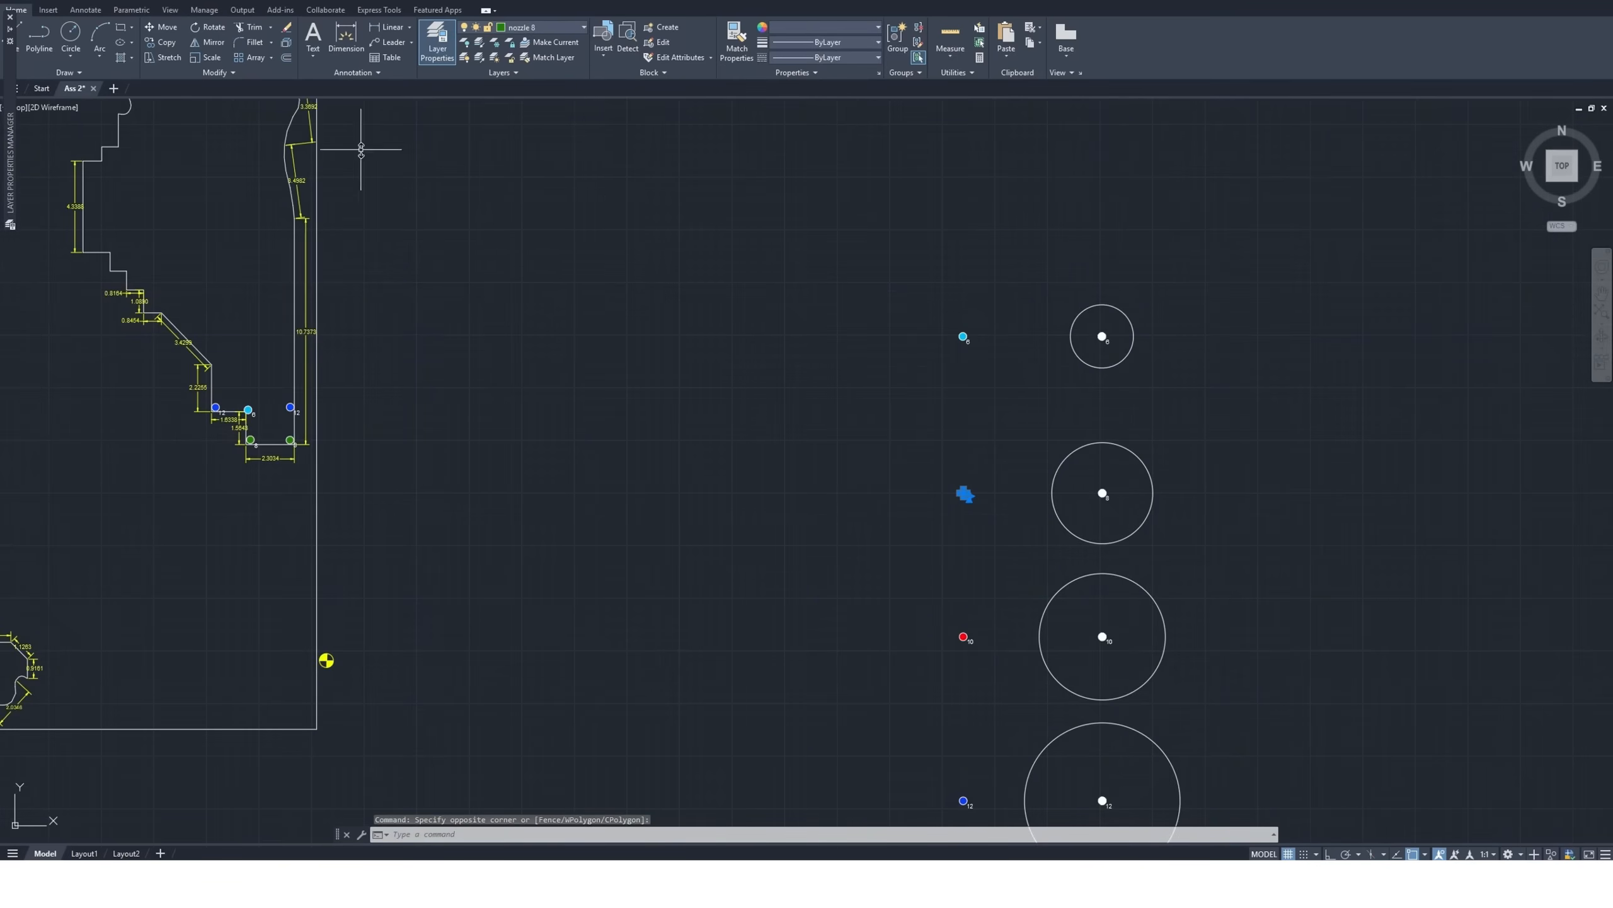
left_click(160, 42)
scroll(964, 503, "up", 5)
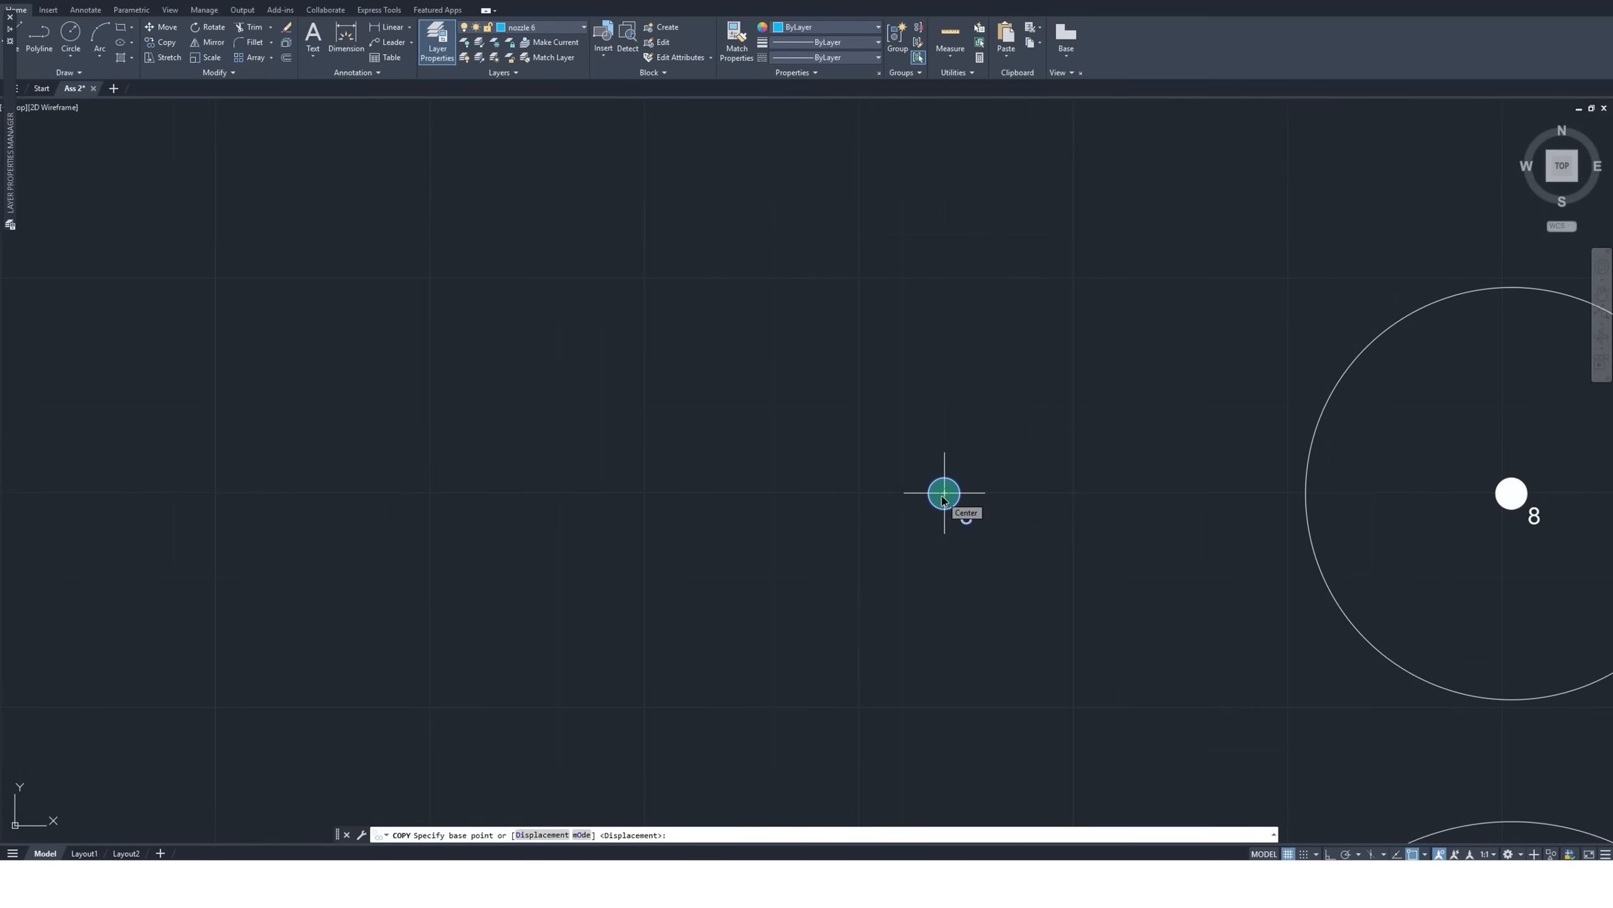
left_click(943, 499)
scroll(1065, 501, "down", 6)
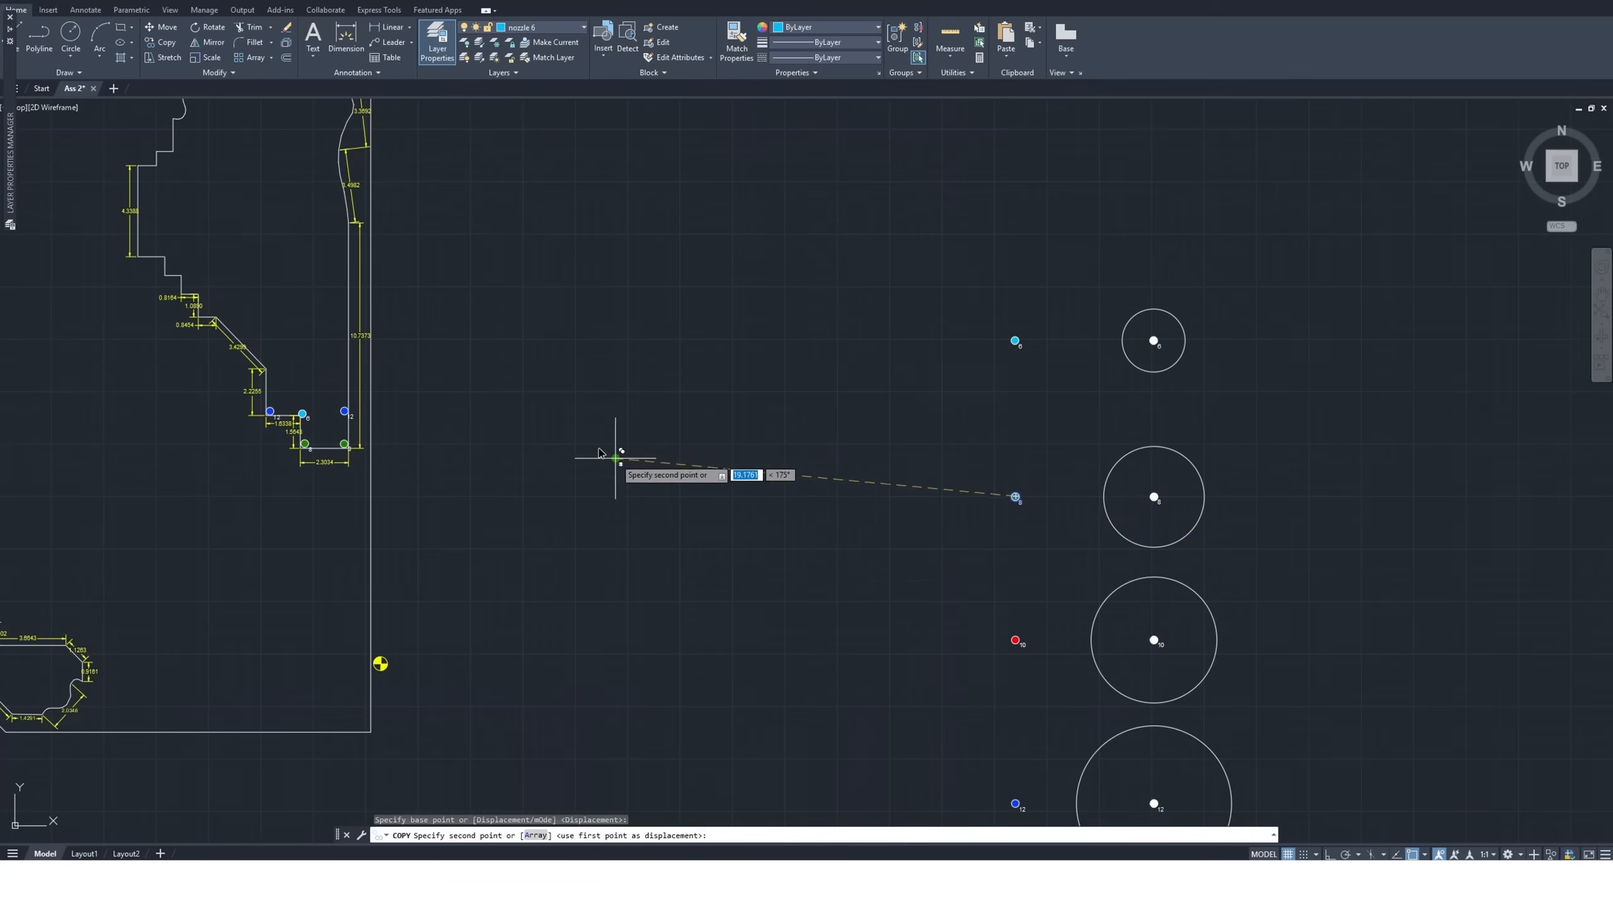
scroll(571, 455, "down", 3)
scroll(387, 421, "up", 6)
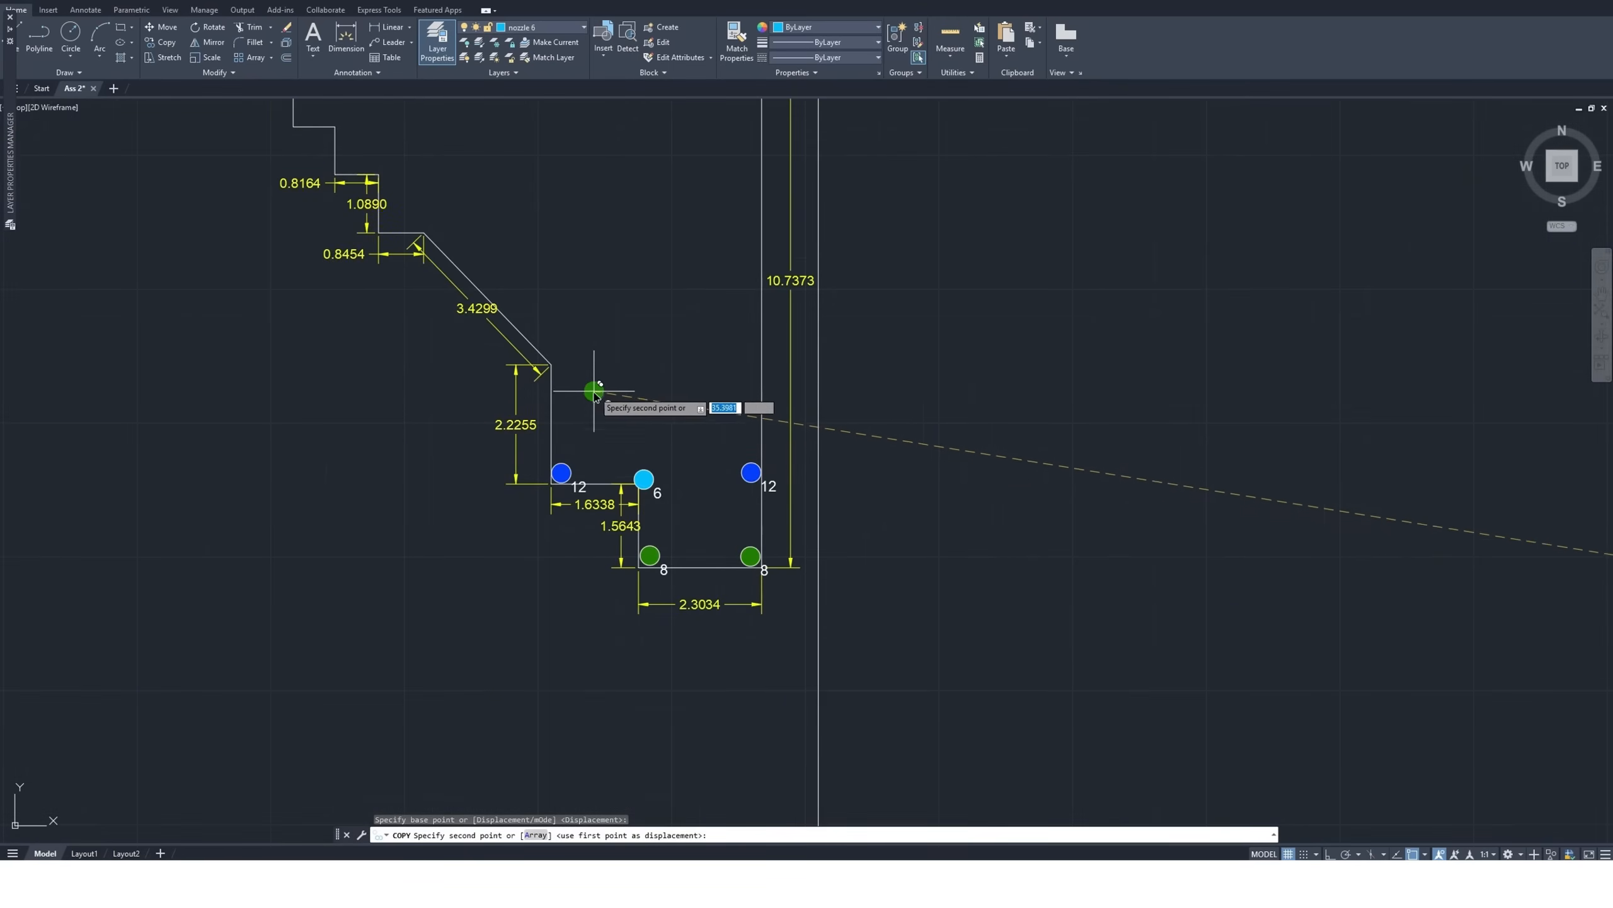
scroll(595, 393, "up", 10)
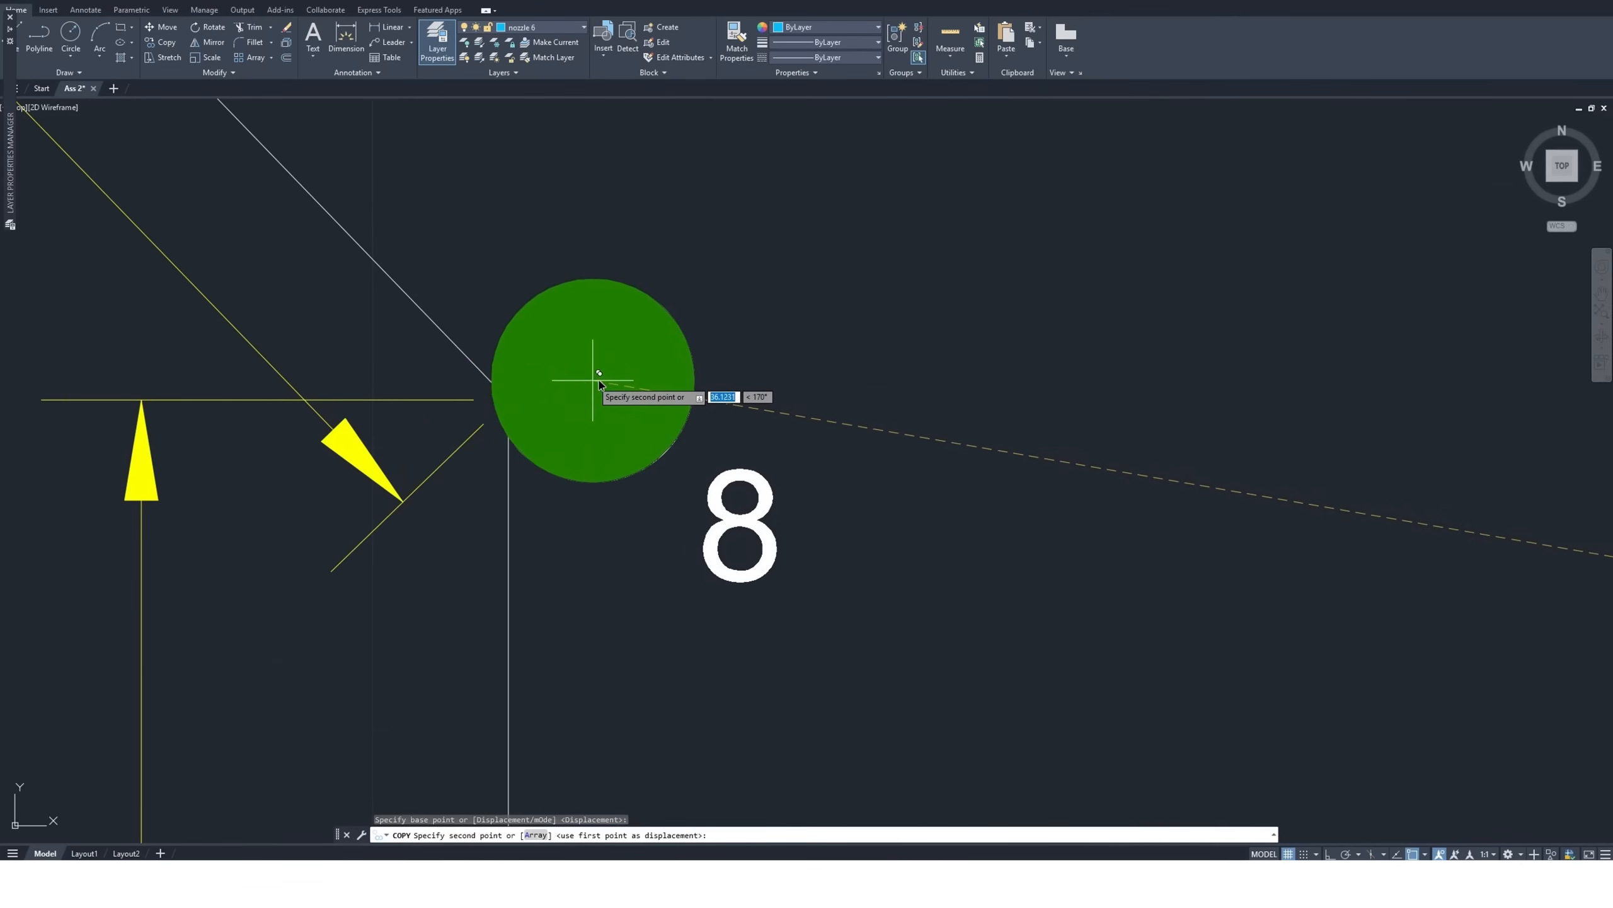
left_click(560, 384)
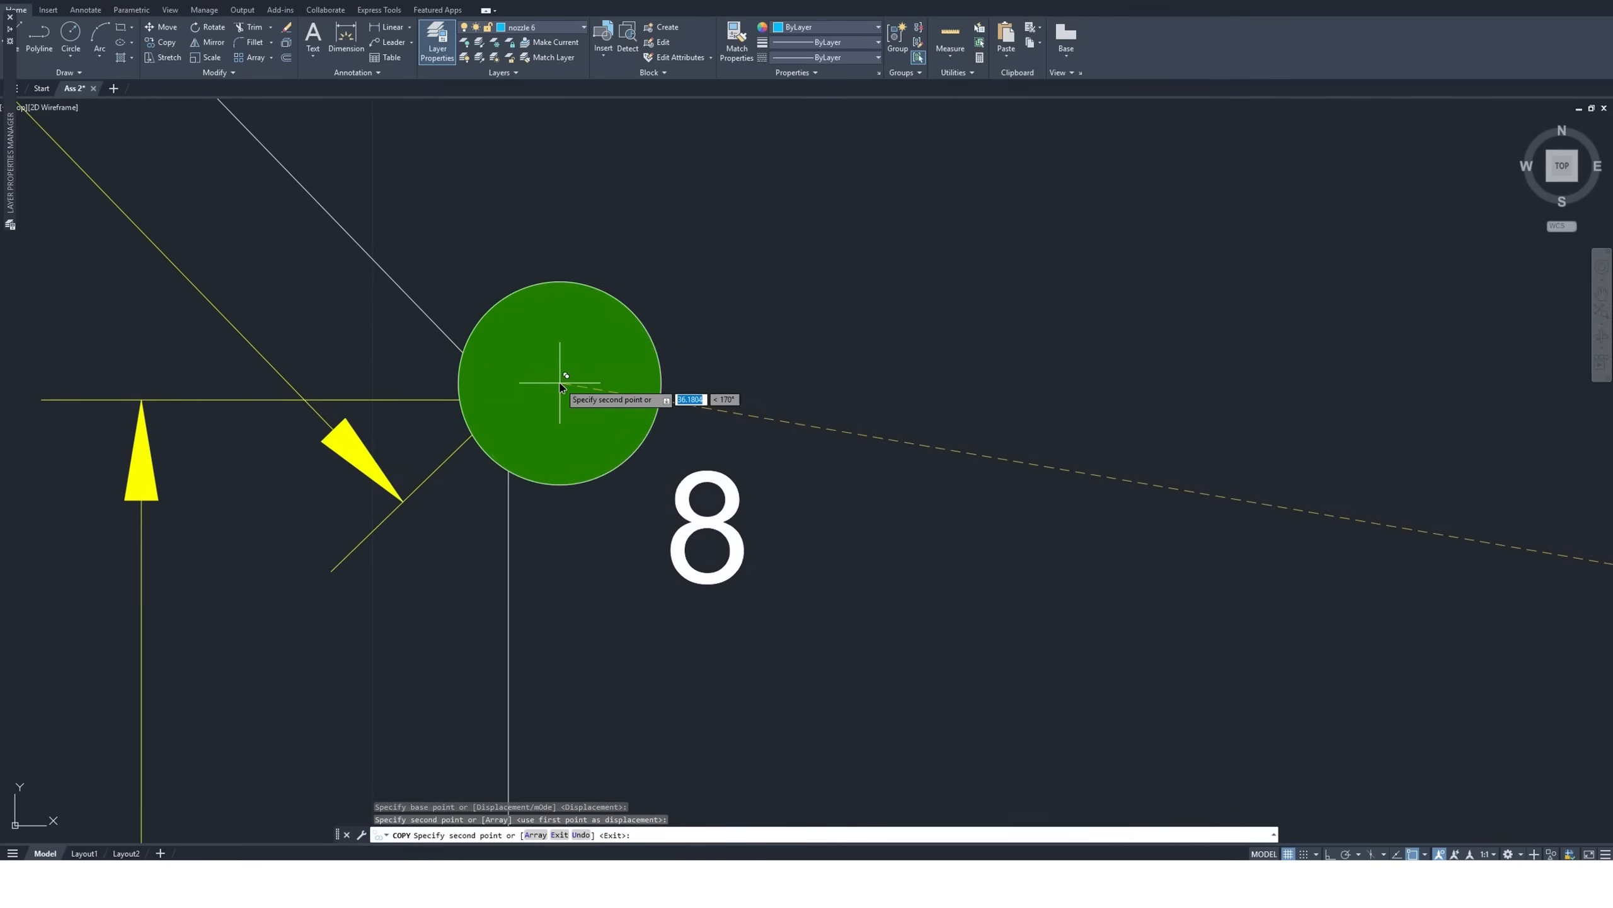
scroll(637, 497, "down", 6)
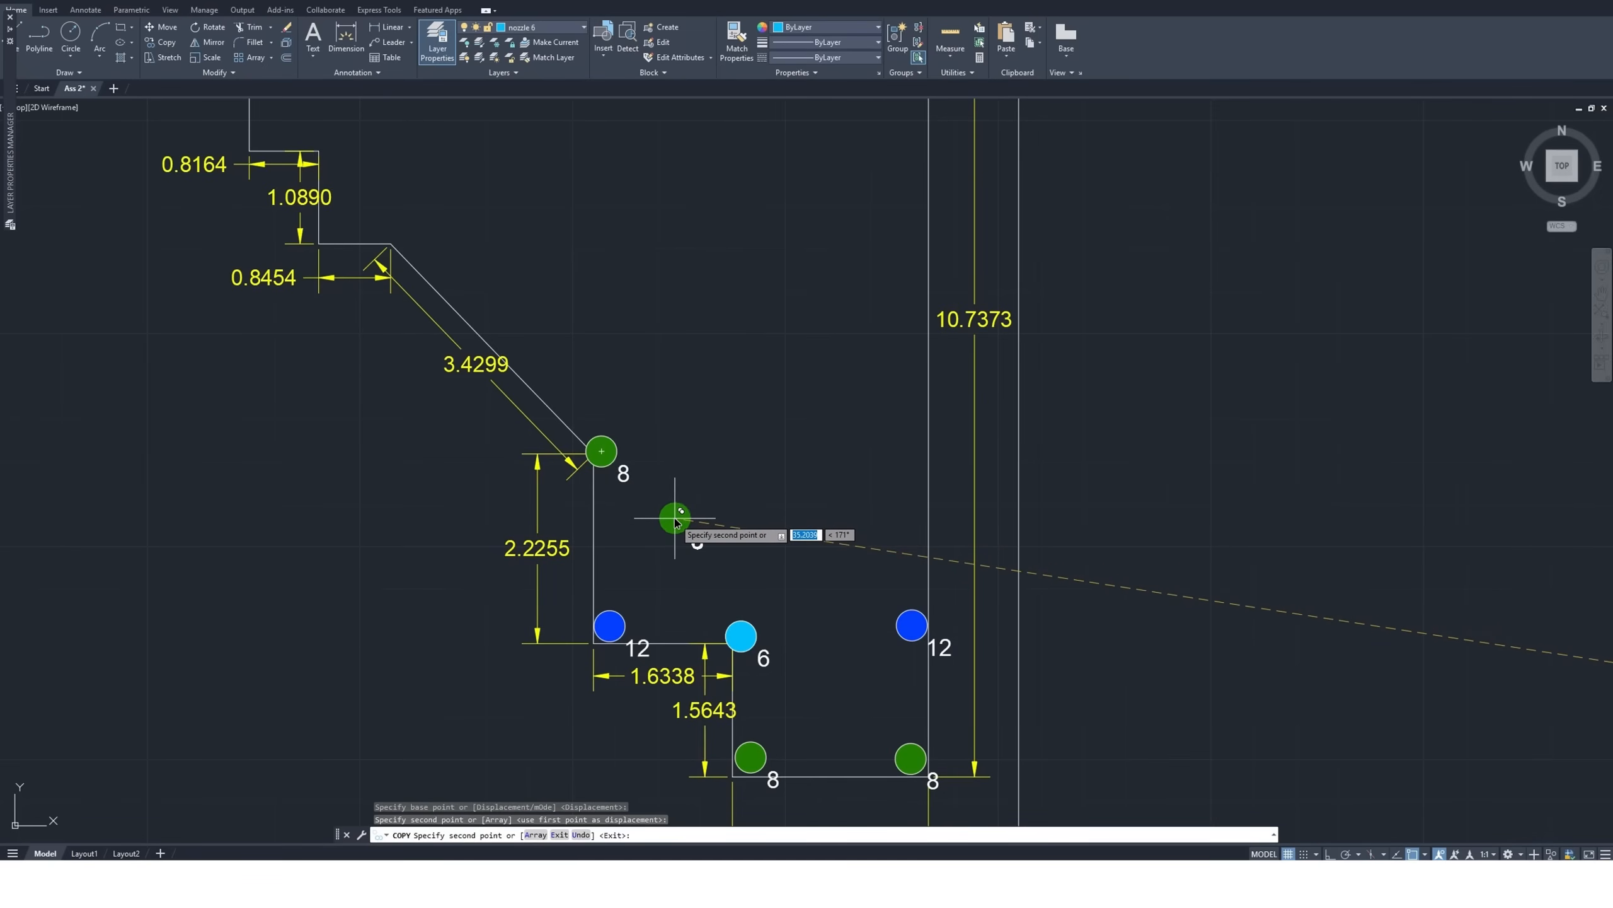
key("Escape")
scroll(435, 503, "down", 2)
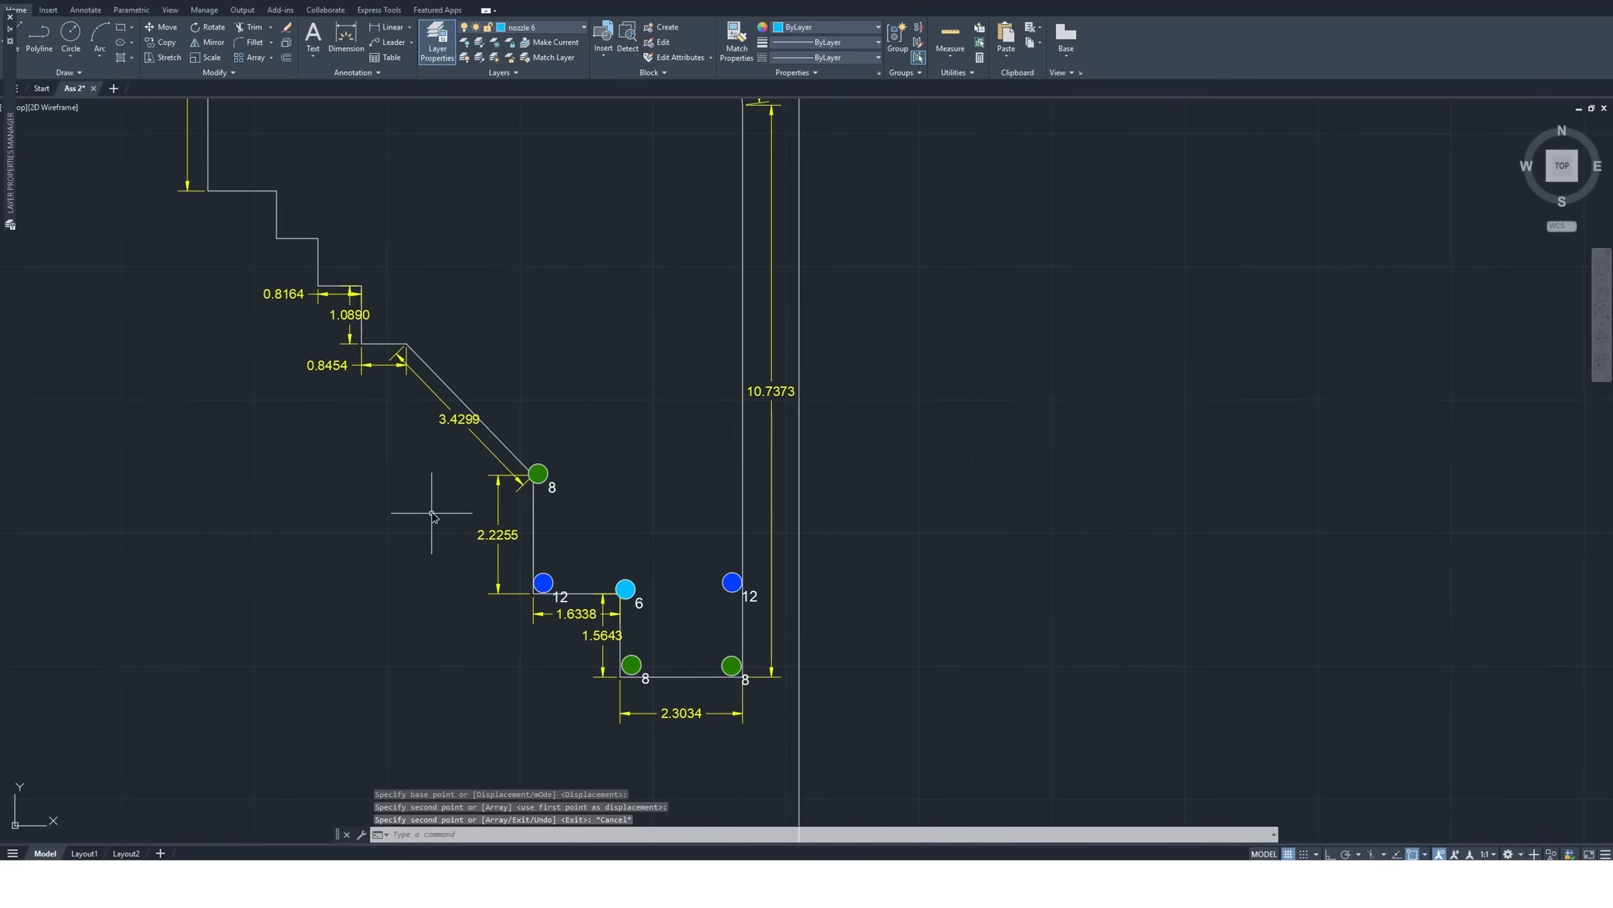
scroll(411, 330, "up", 2)
scroll(409, 331, "up", 3)
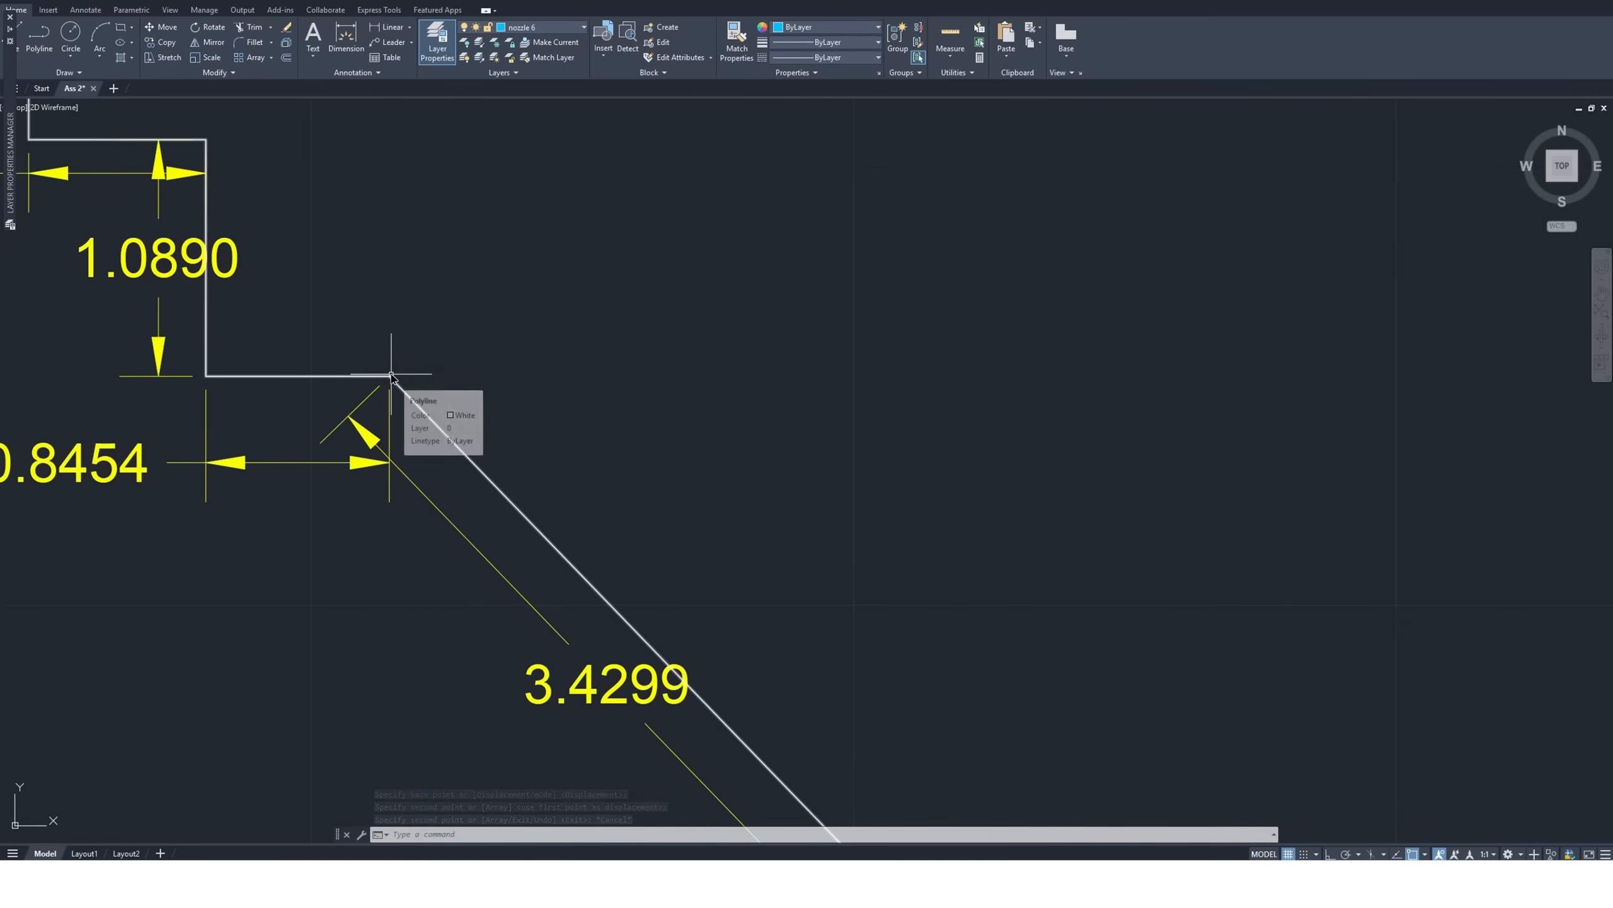
scroll(411, 381, "down", 2)
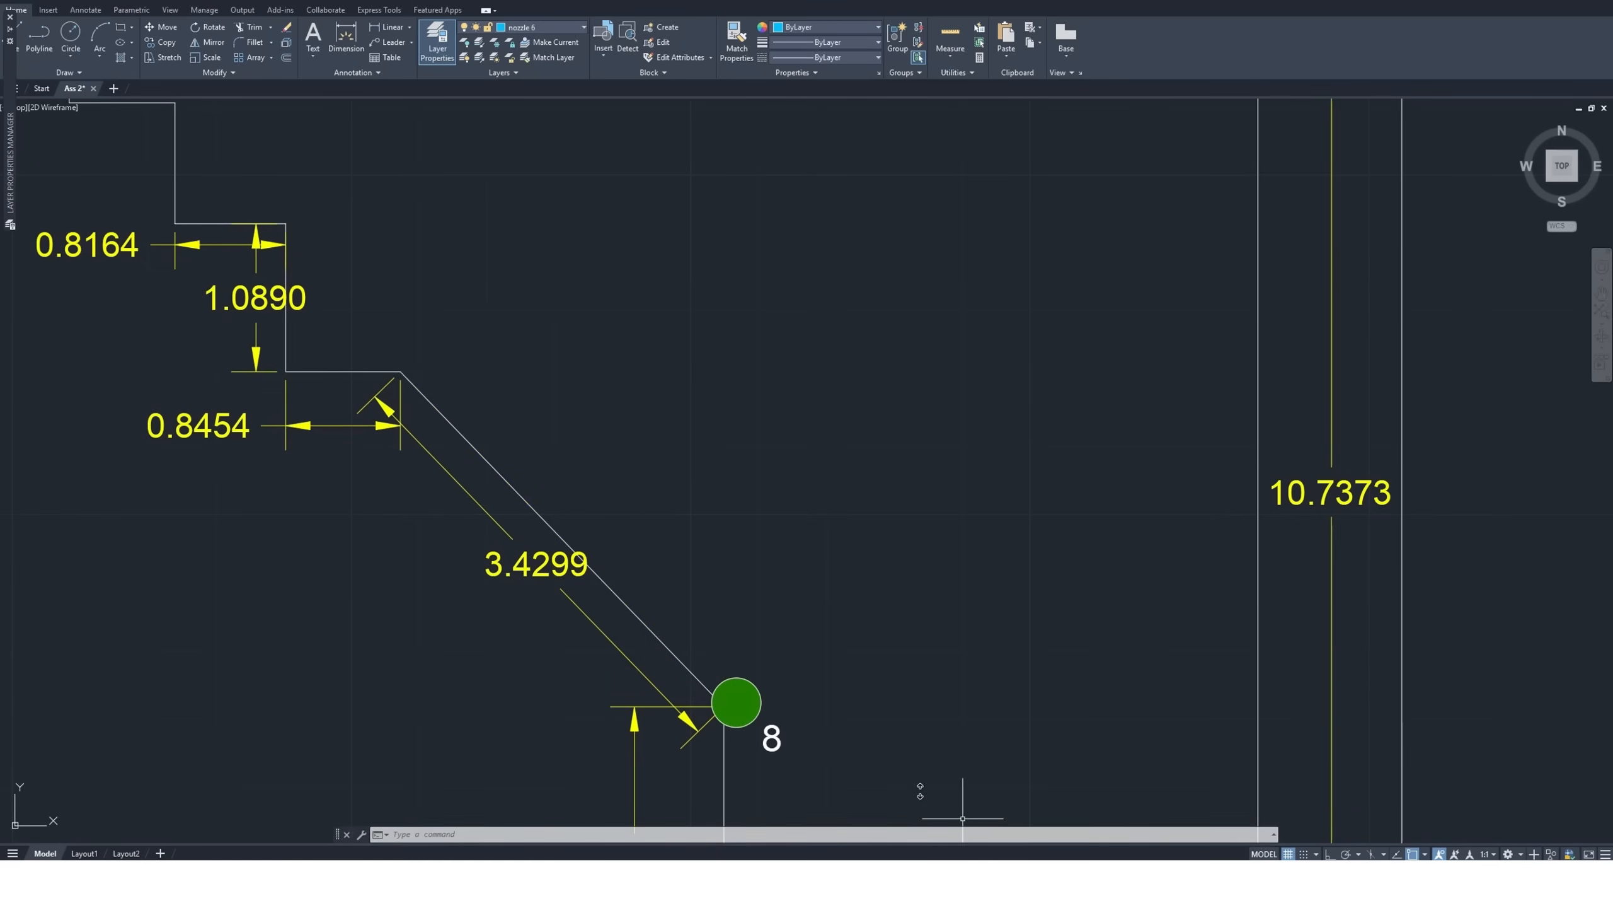
scroll(665, 509, "down", 4)
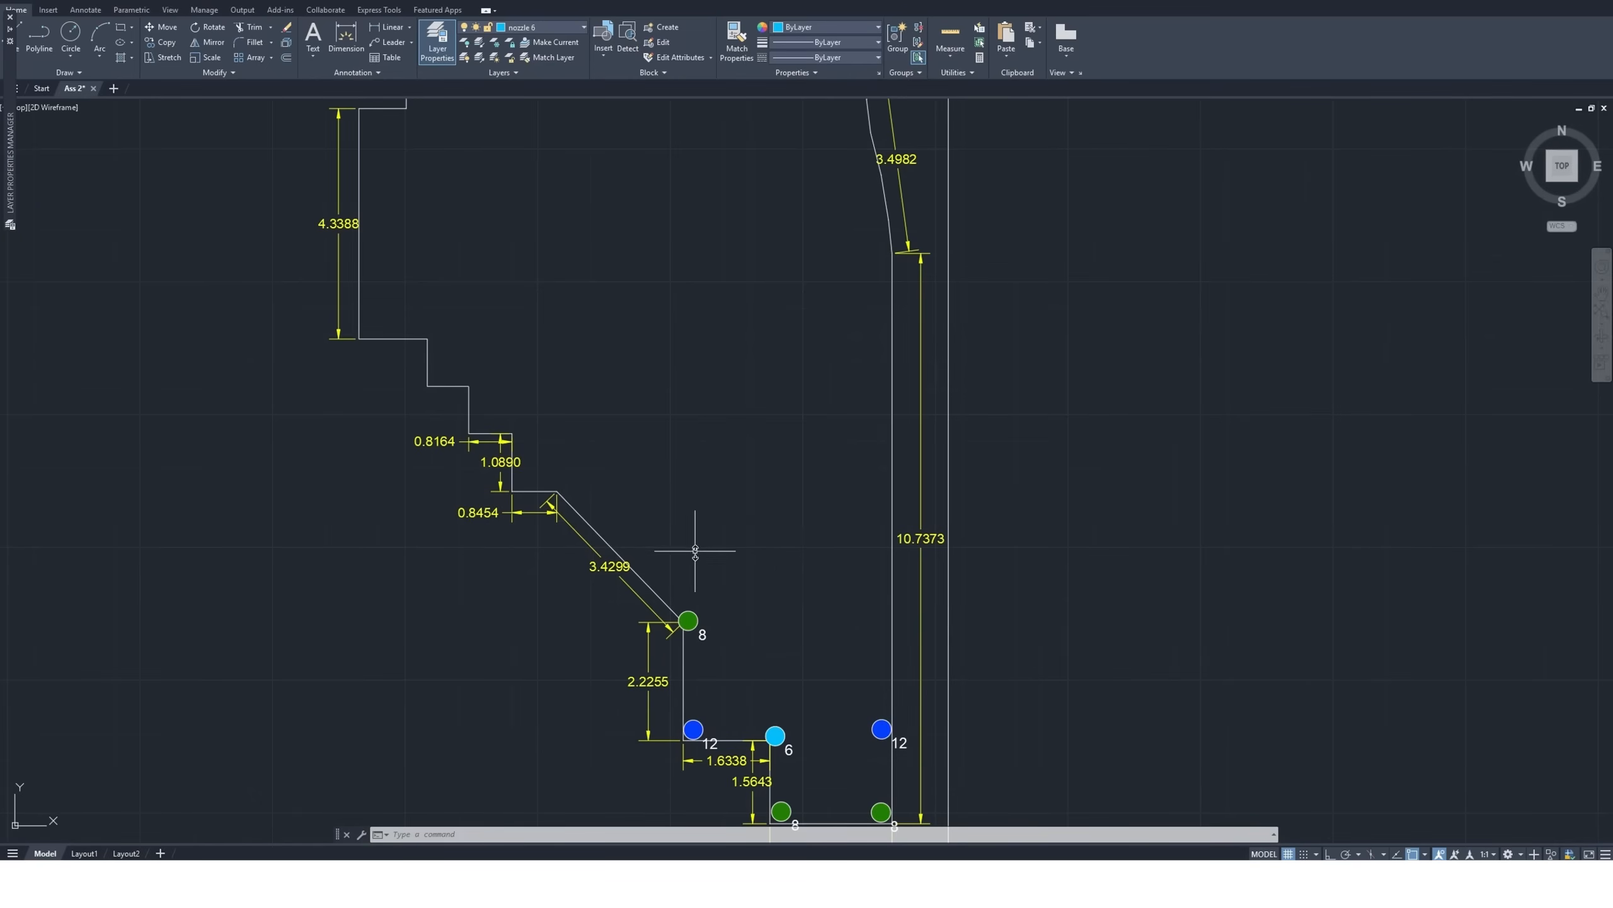
Examine the stepped edge around the corner where the 1.0890 and 0.8454 edges meet as a nozzle position
scroll(547, 485, "up", 4)
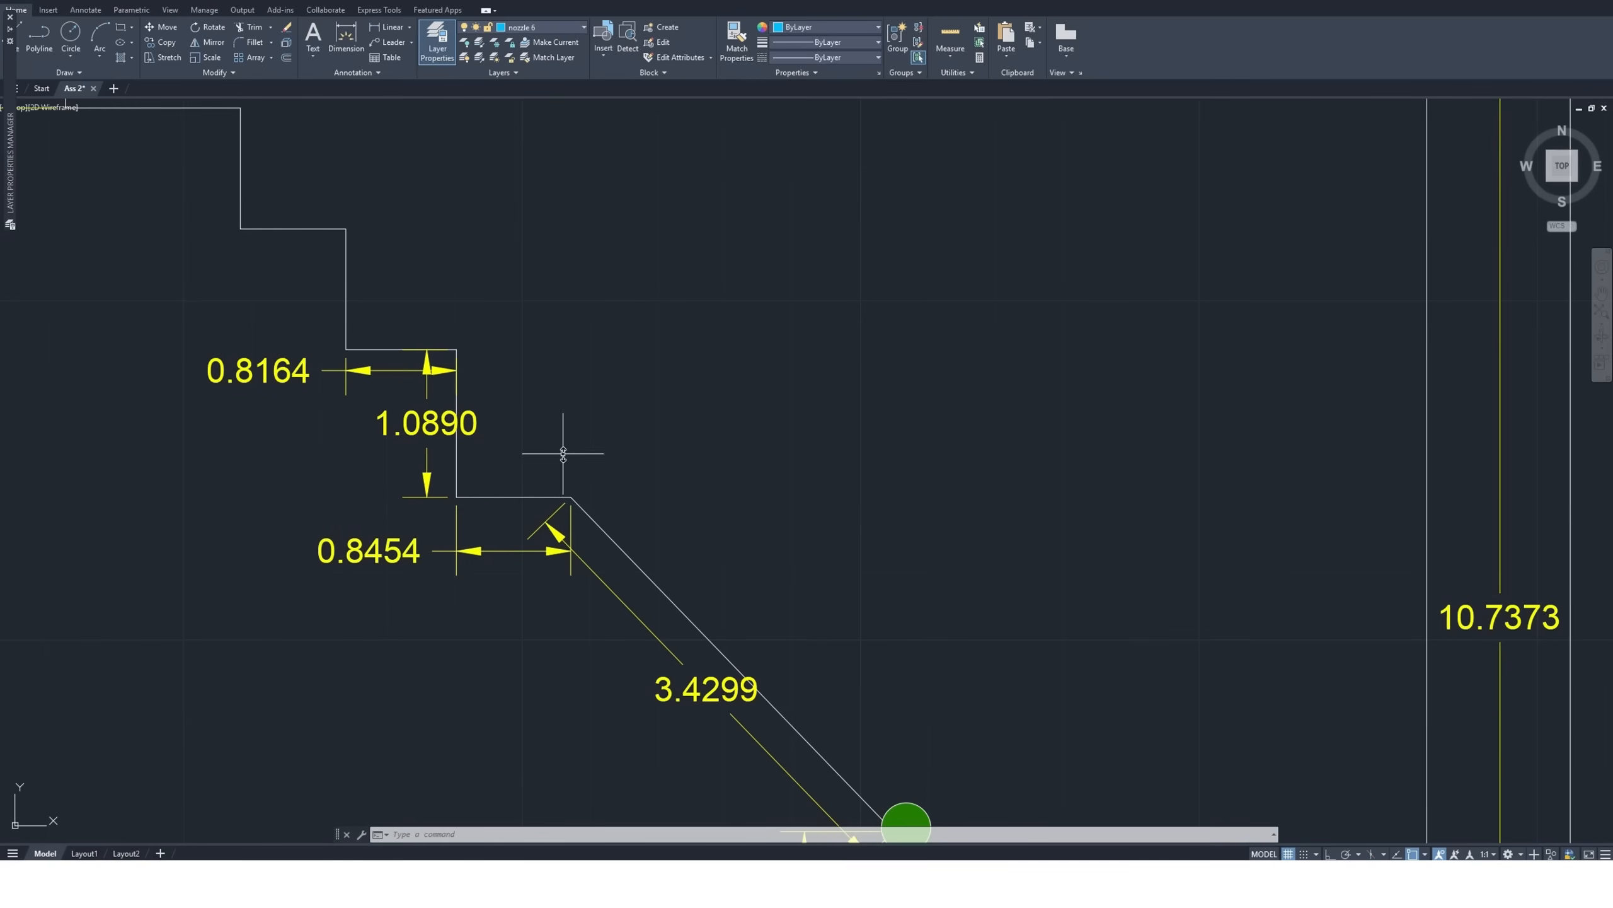
scroll(563, 453, "up", 2)
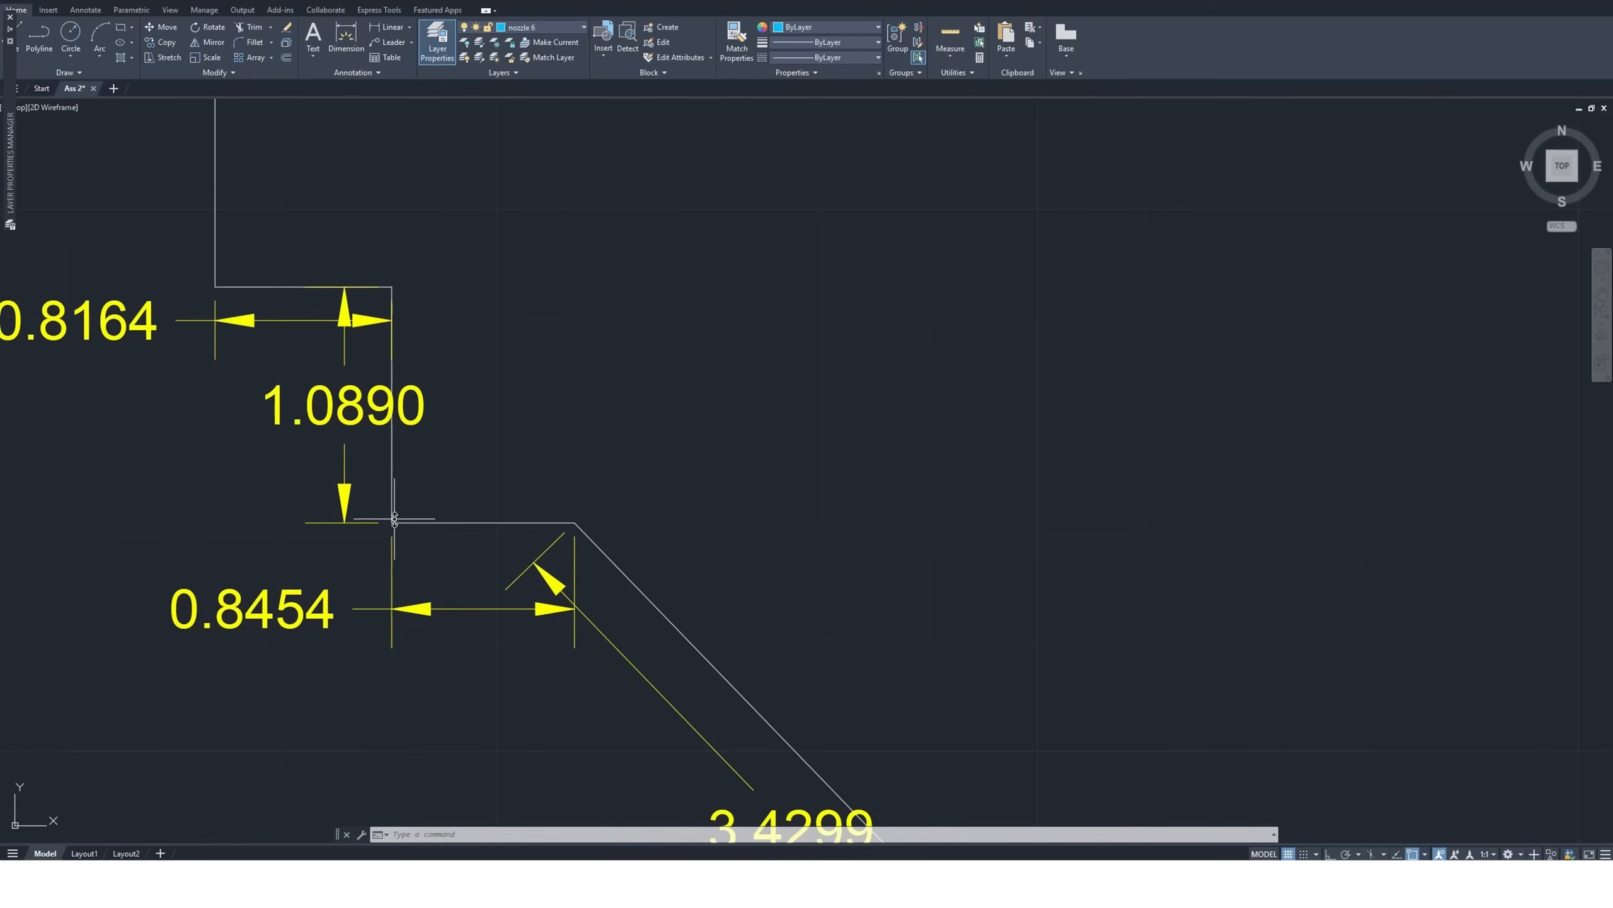
scroll(394, 518, "down", 2)
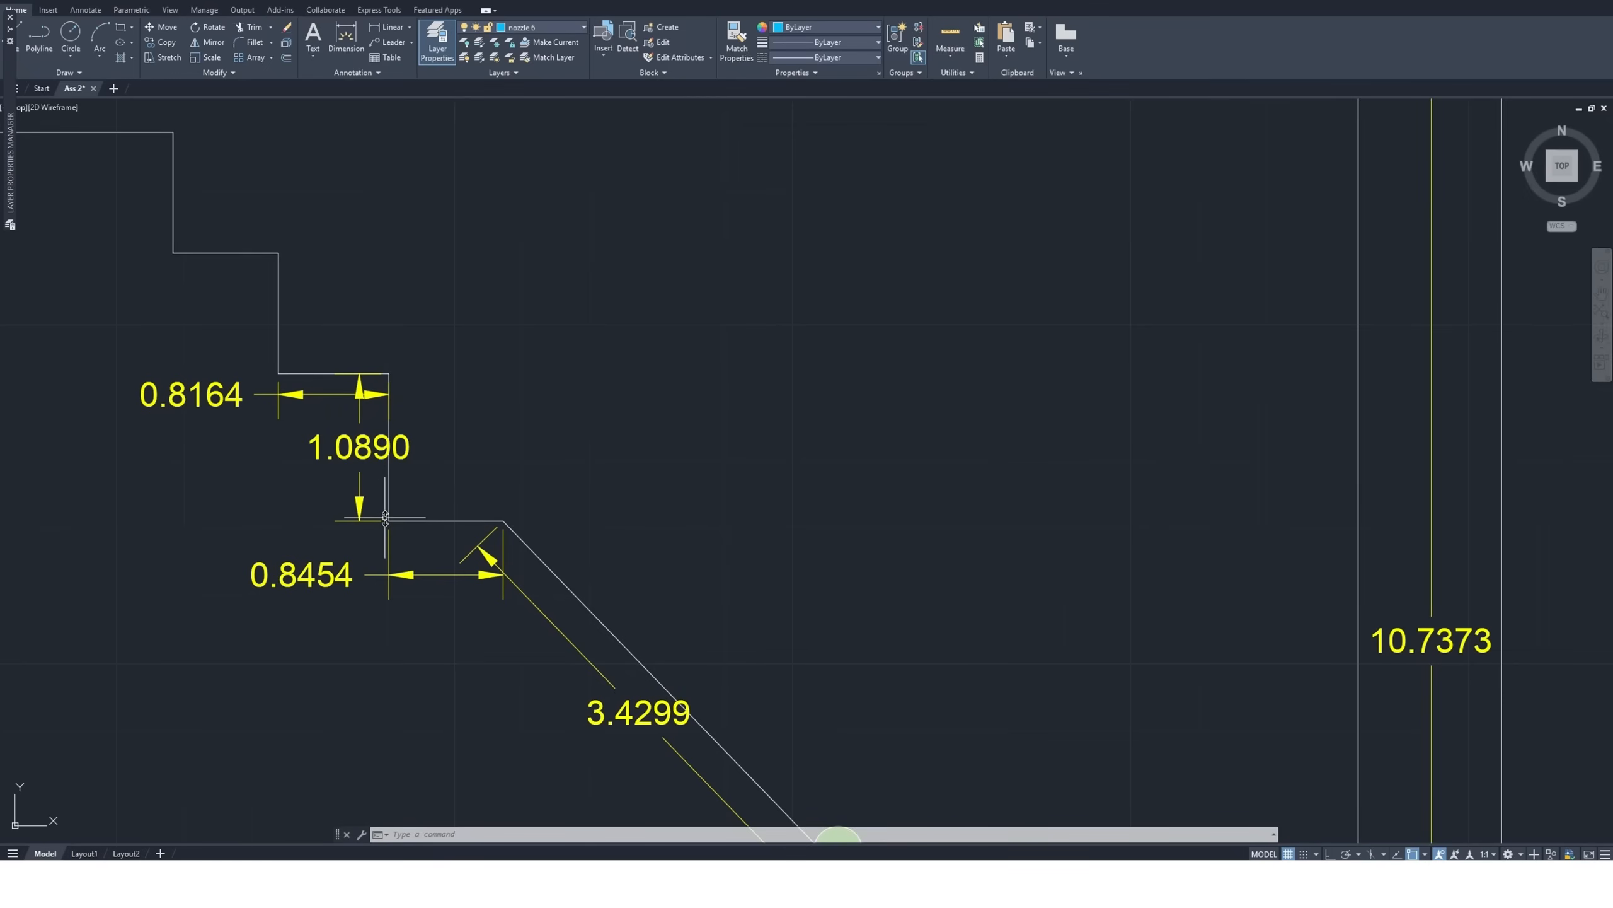
scroll(386, 518, "down", 4)
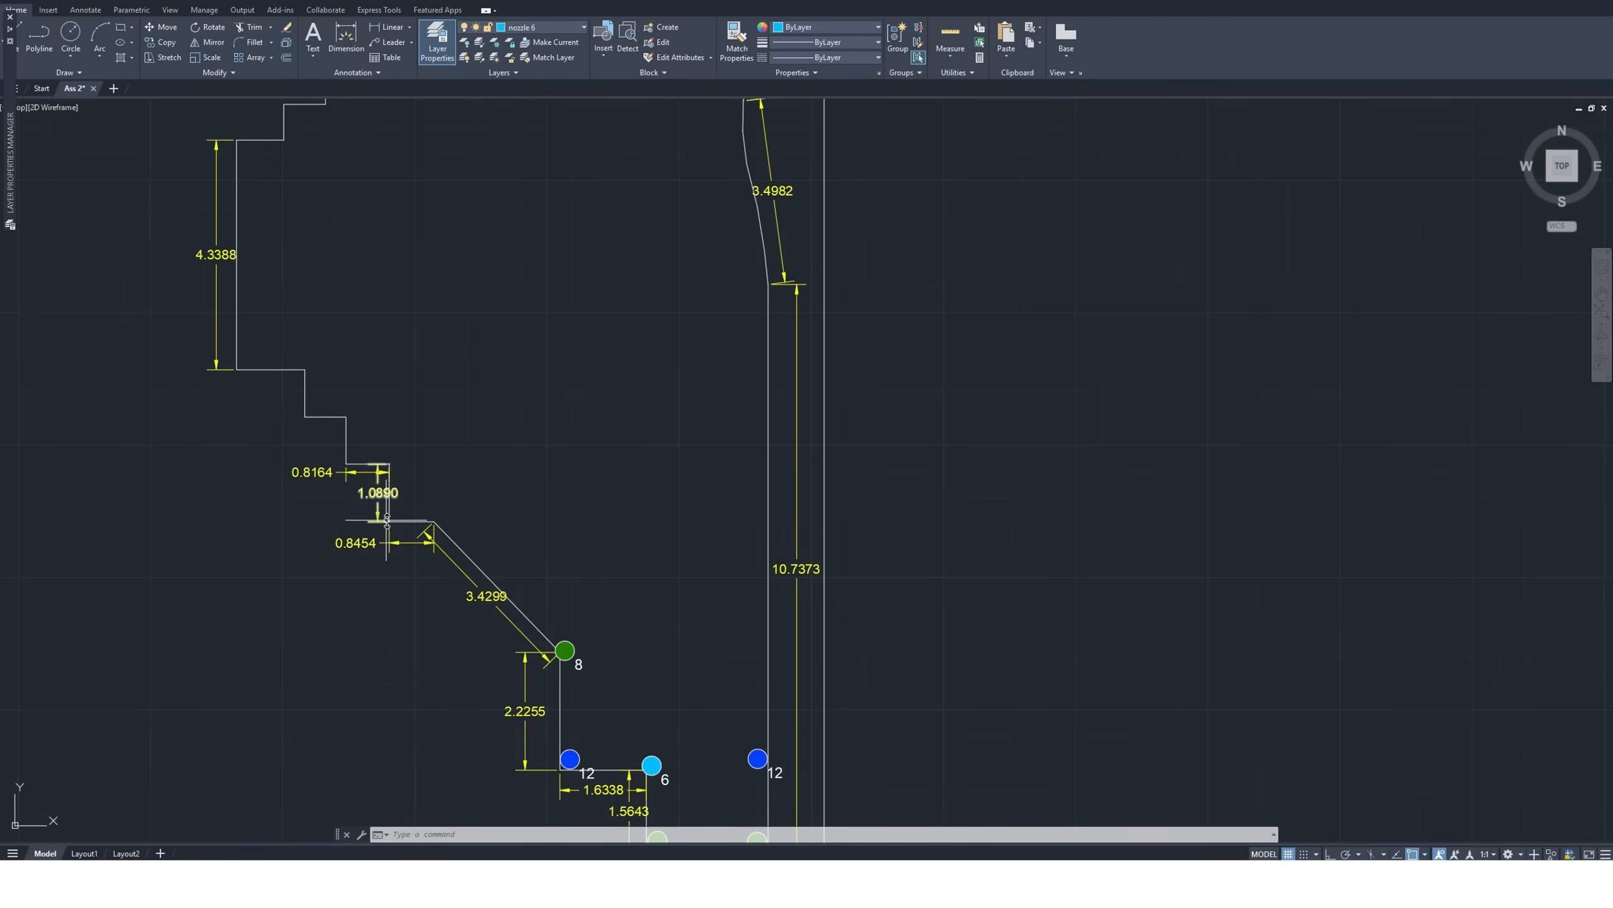
scroll(390, 520, "up", 4)
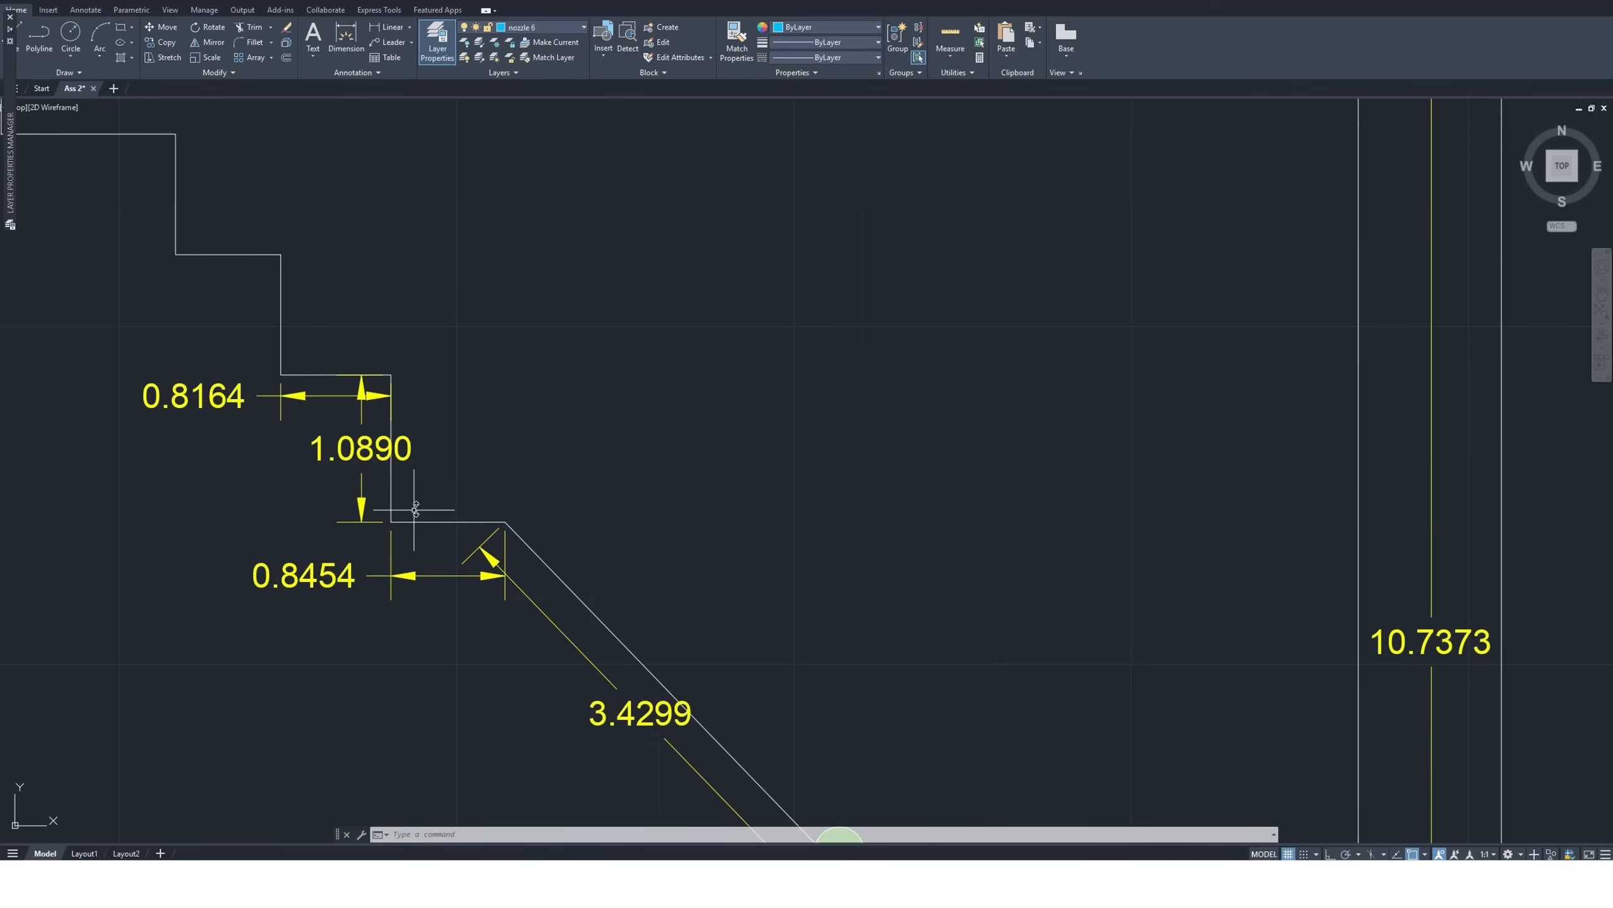
scroll(395, 509, "up", 4)
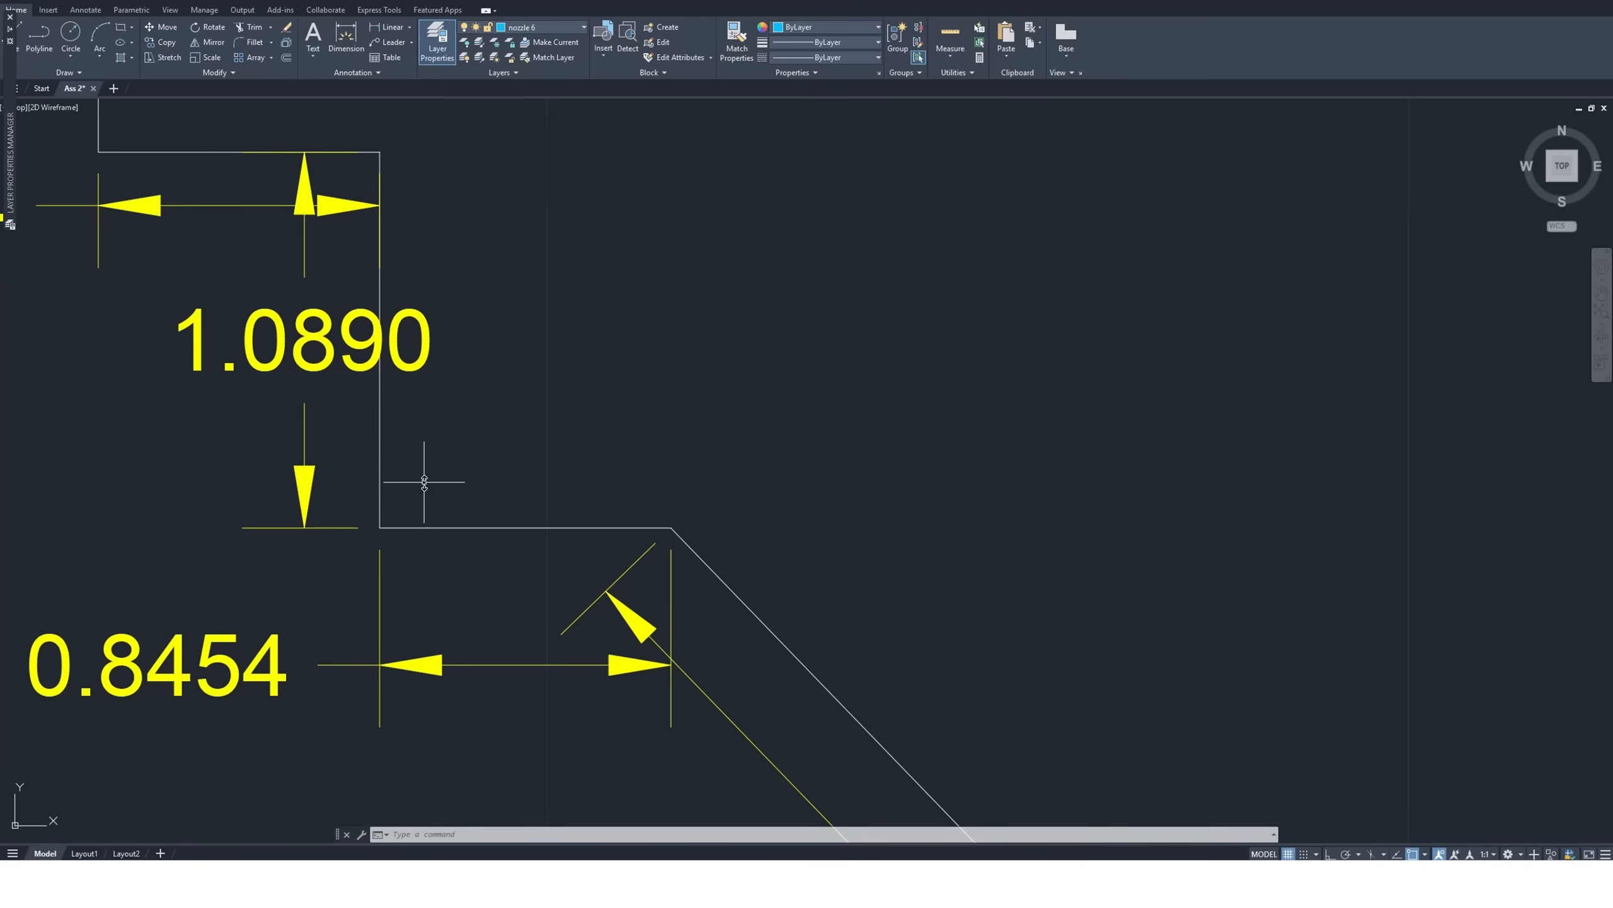
scroll(424, 482, "down", 4)
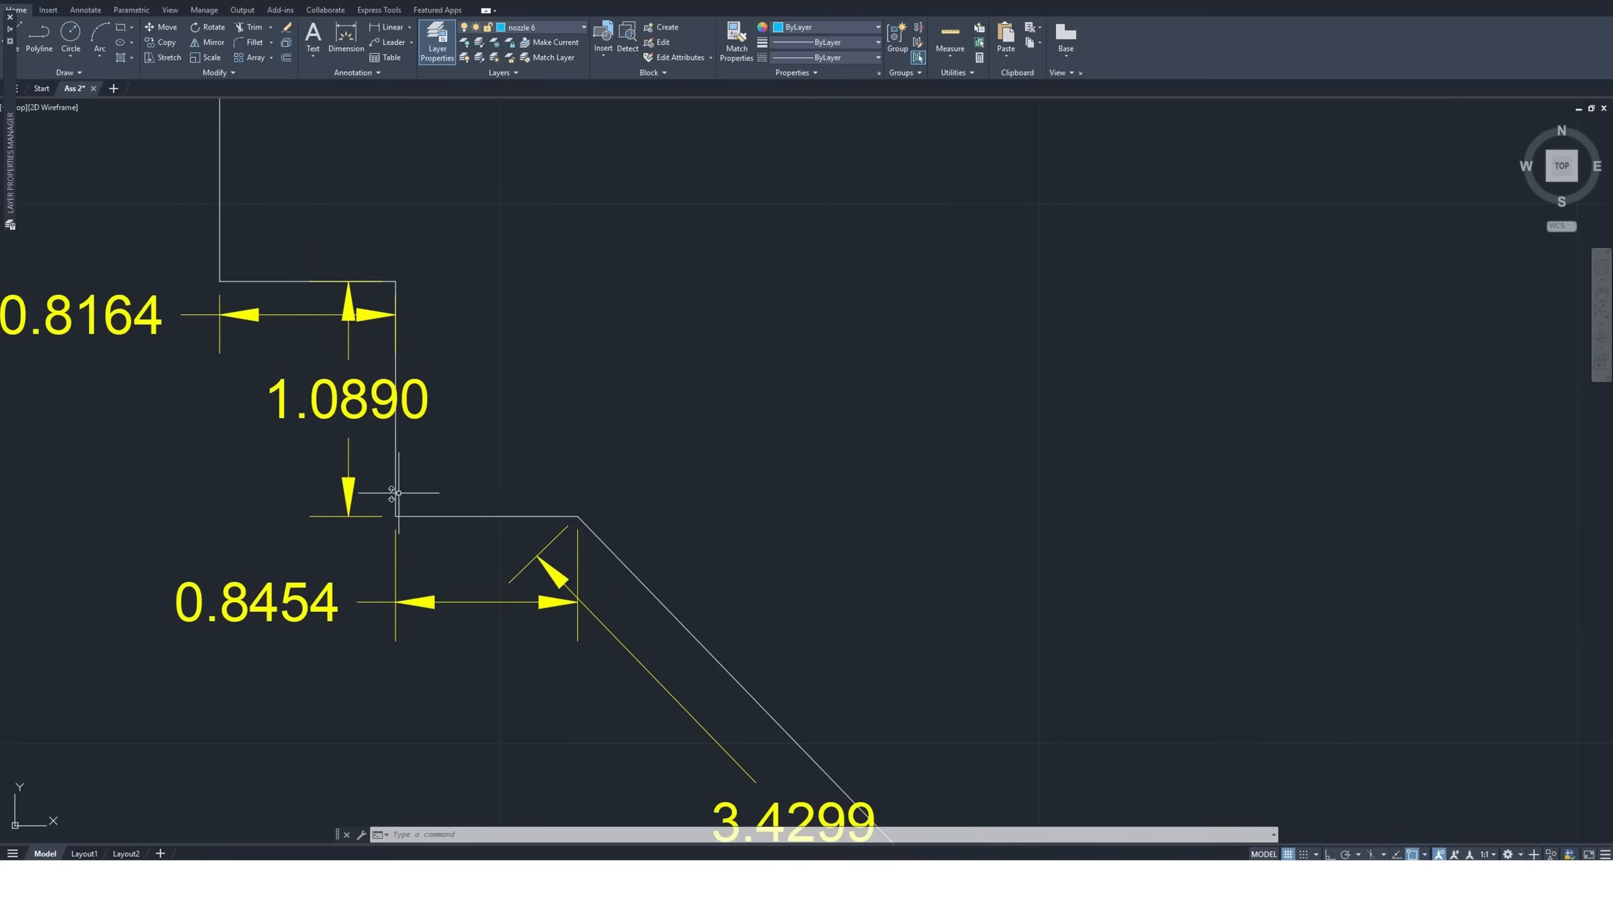
Copy the standalone size 17 nozzle symbol by its center into the corner where the 1.0890 and 0.8454 edges meet
scroll(400, 506, "down", 6)
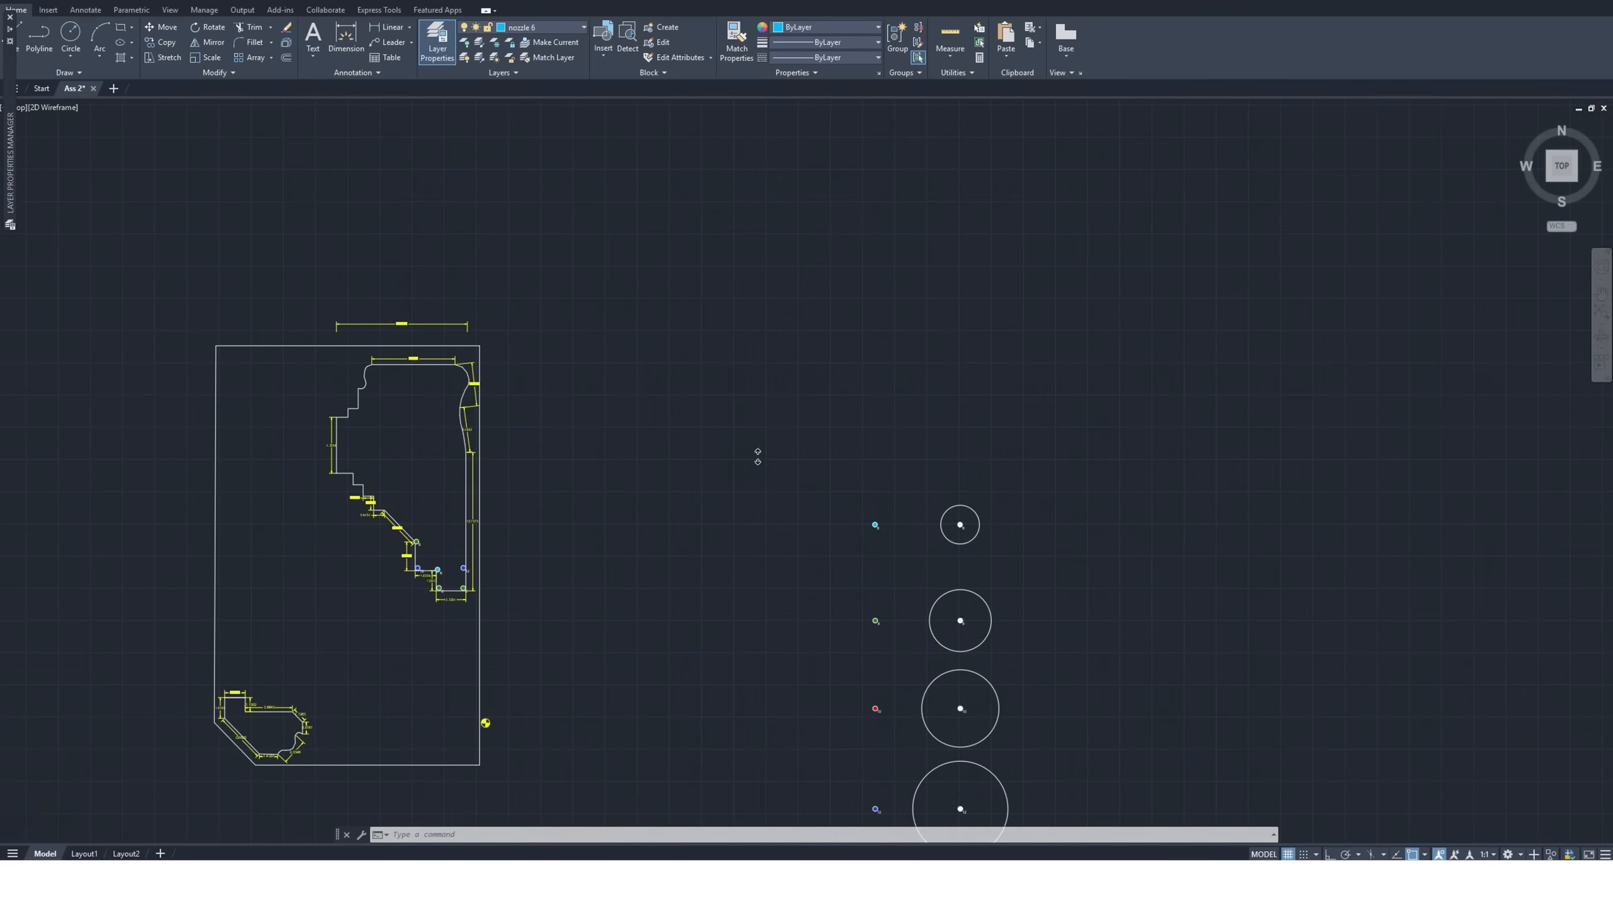
scroll(758, 455, "down", 3)
scroll(814, 754, "up", 10)
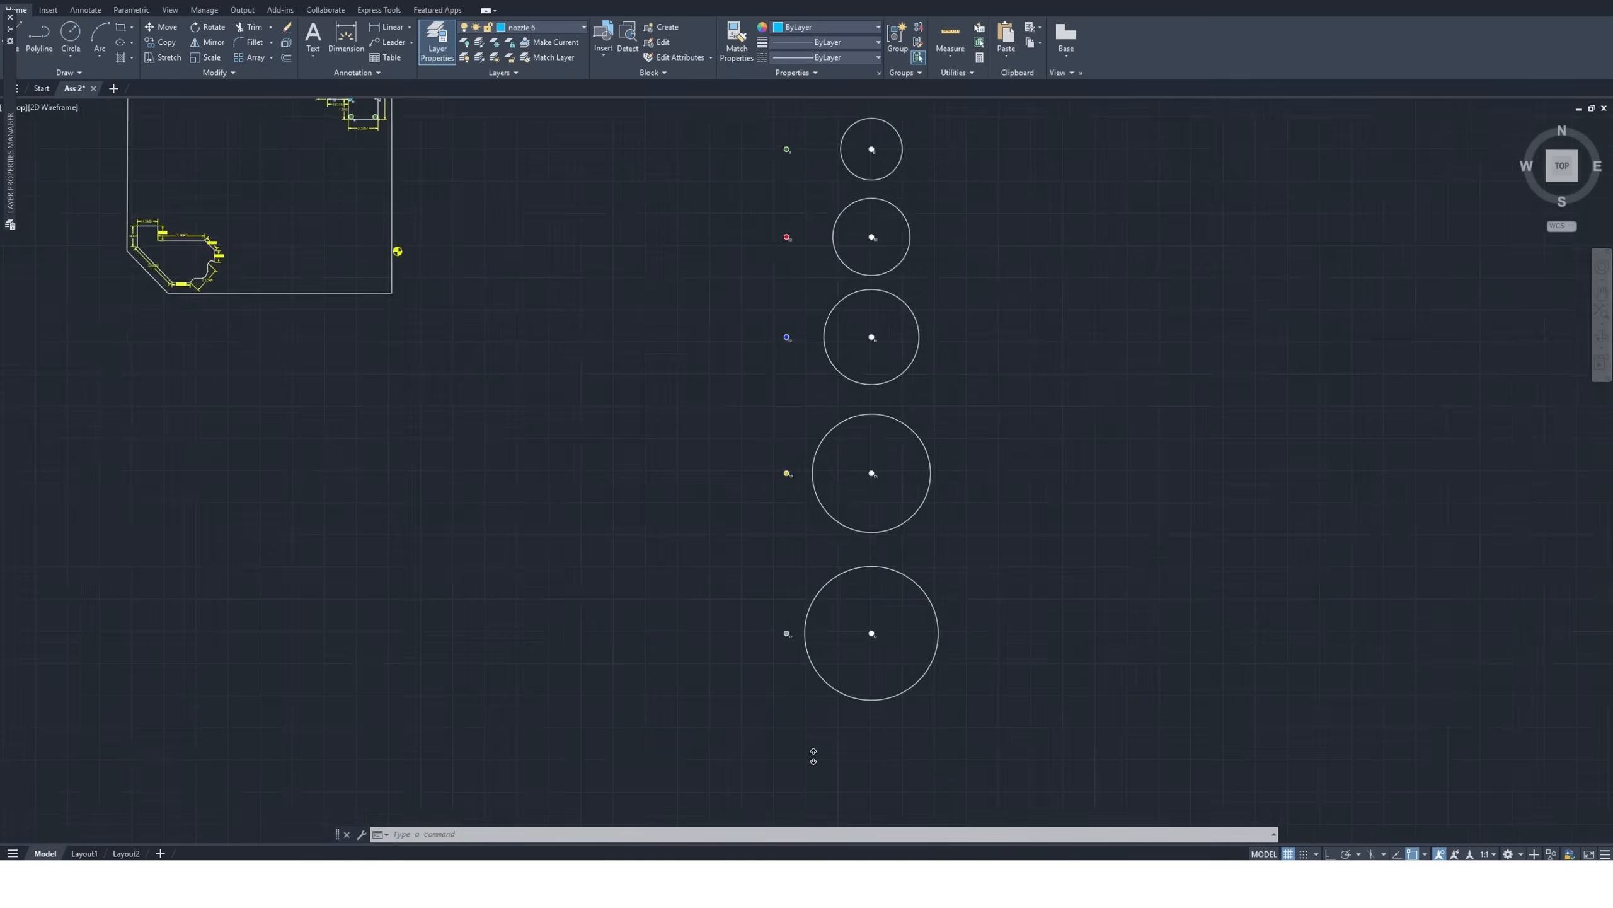
left_click(765, 420)
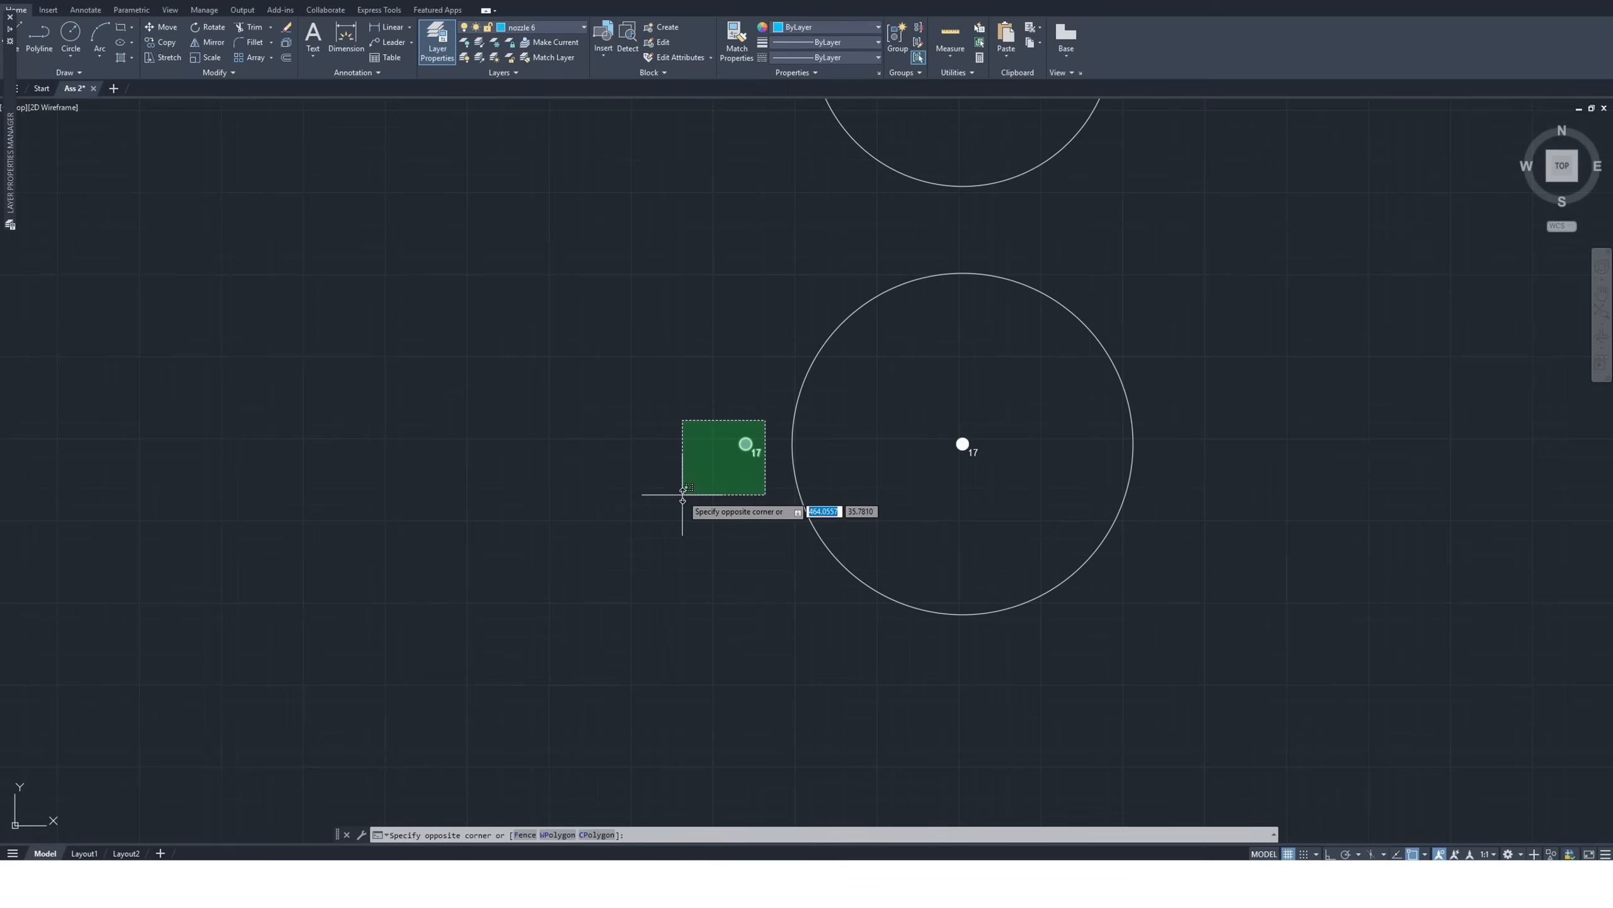
left_click(682, 495)
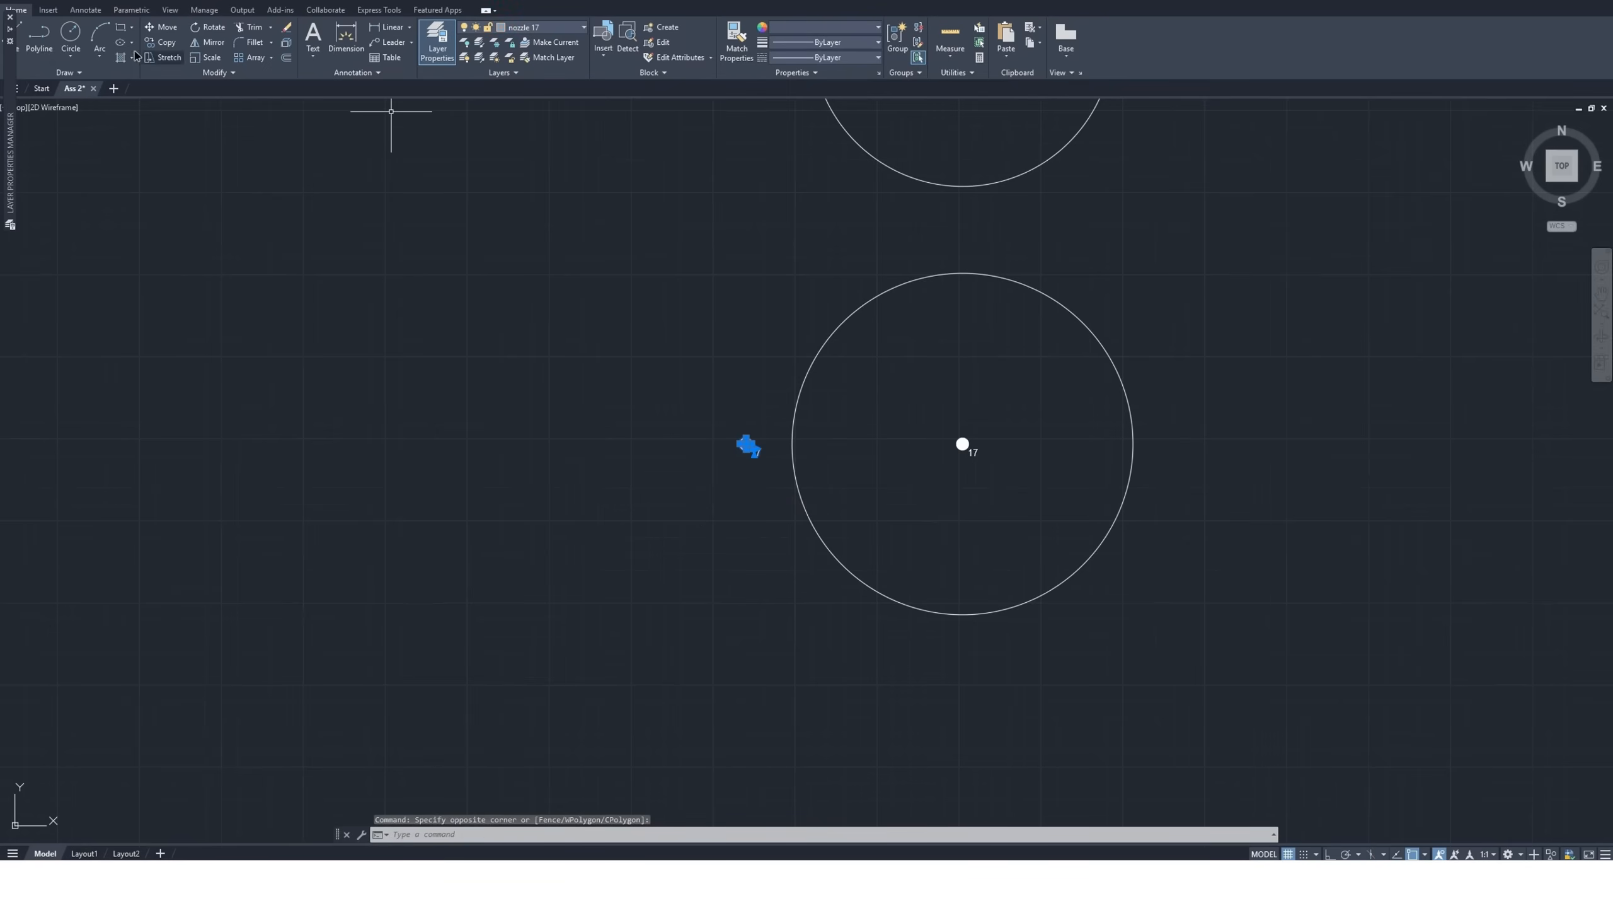
left_click(168, 43)
scroll(731, 556, "down", 8)
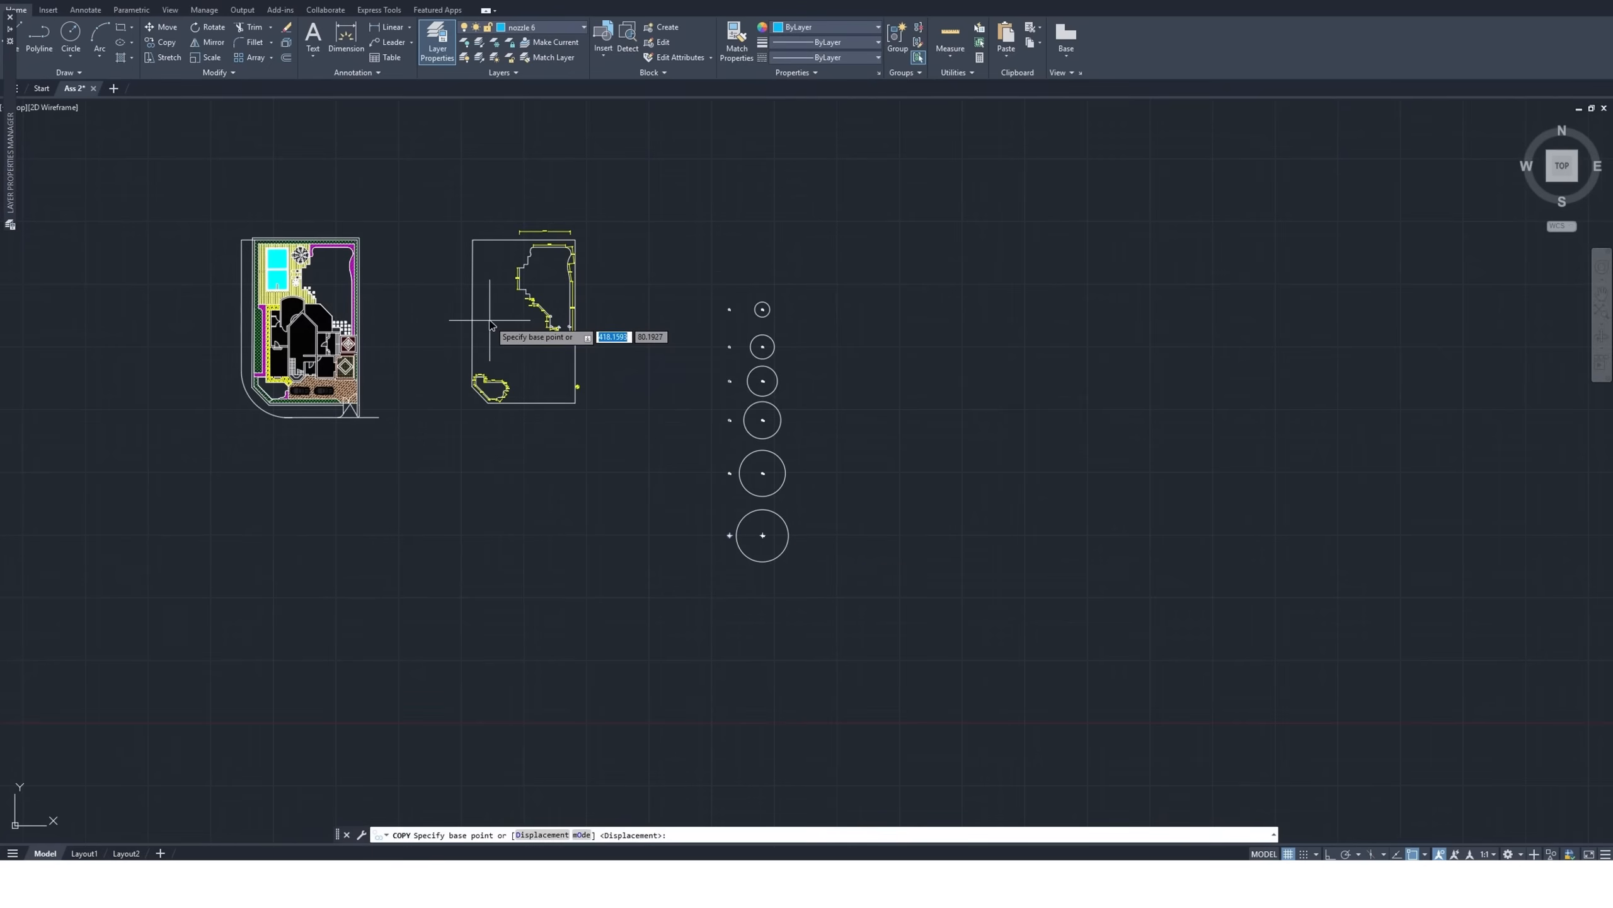
scroll(490, 324, "up", 8)
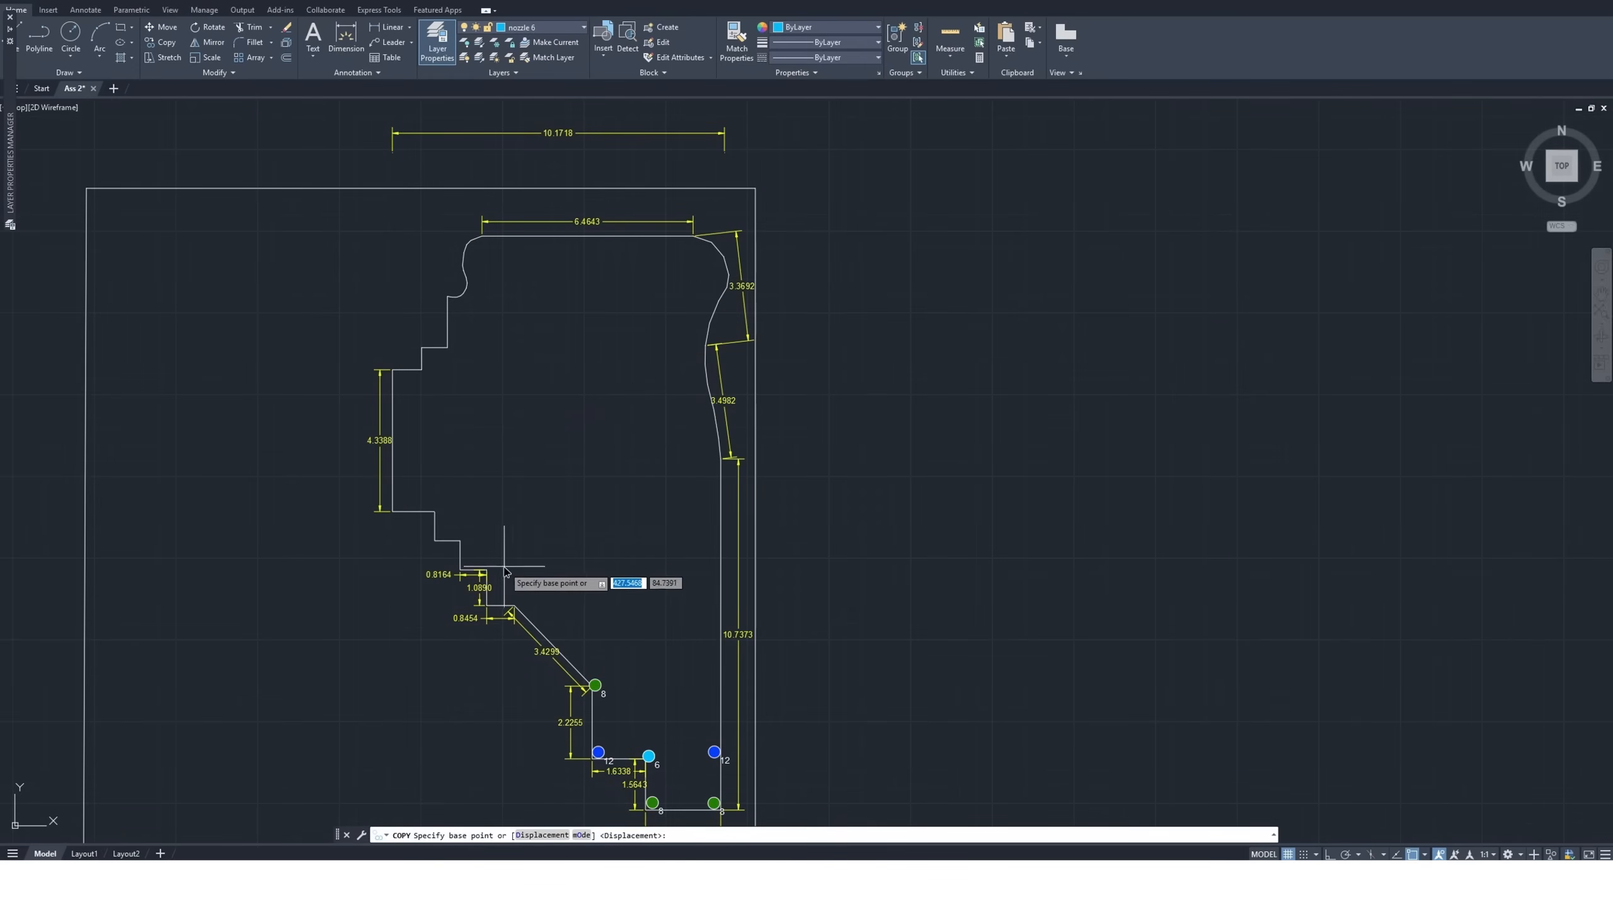
scroll(489, 616, "up", 10)
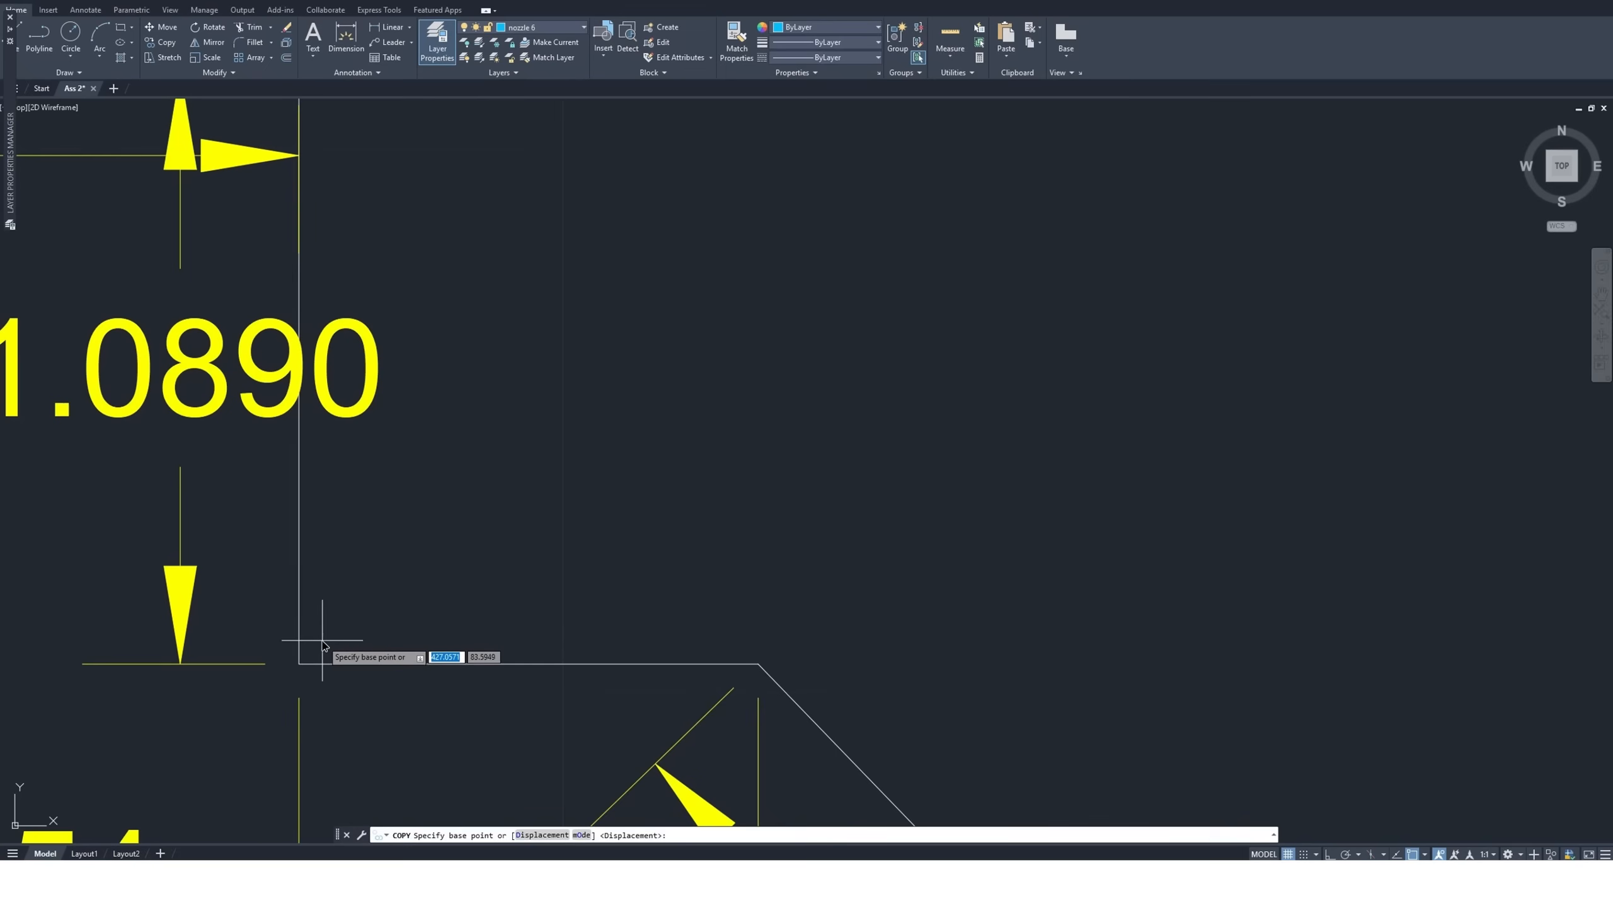
scroll(322, 644, "down", 3)
scroll(540, 629, "down", 10)
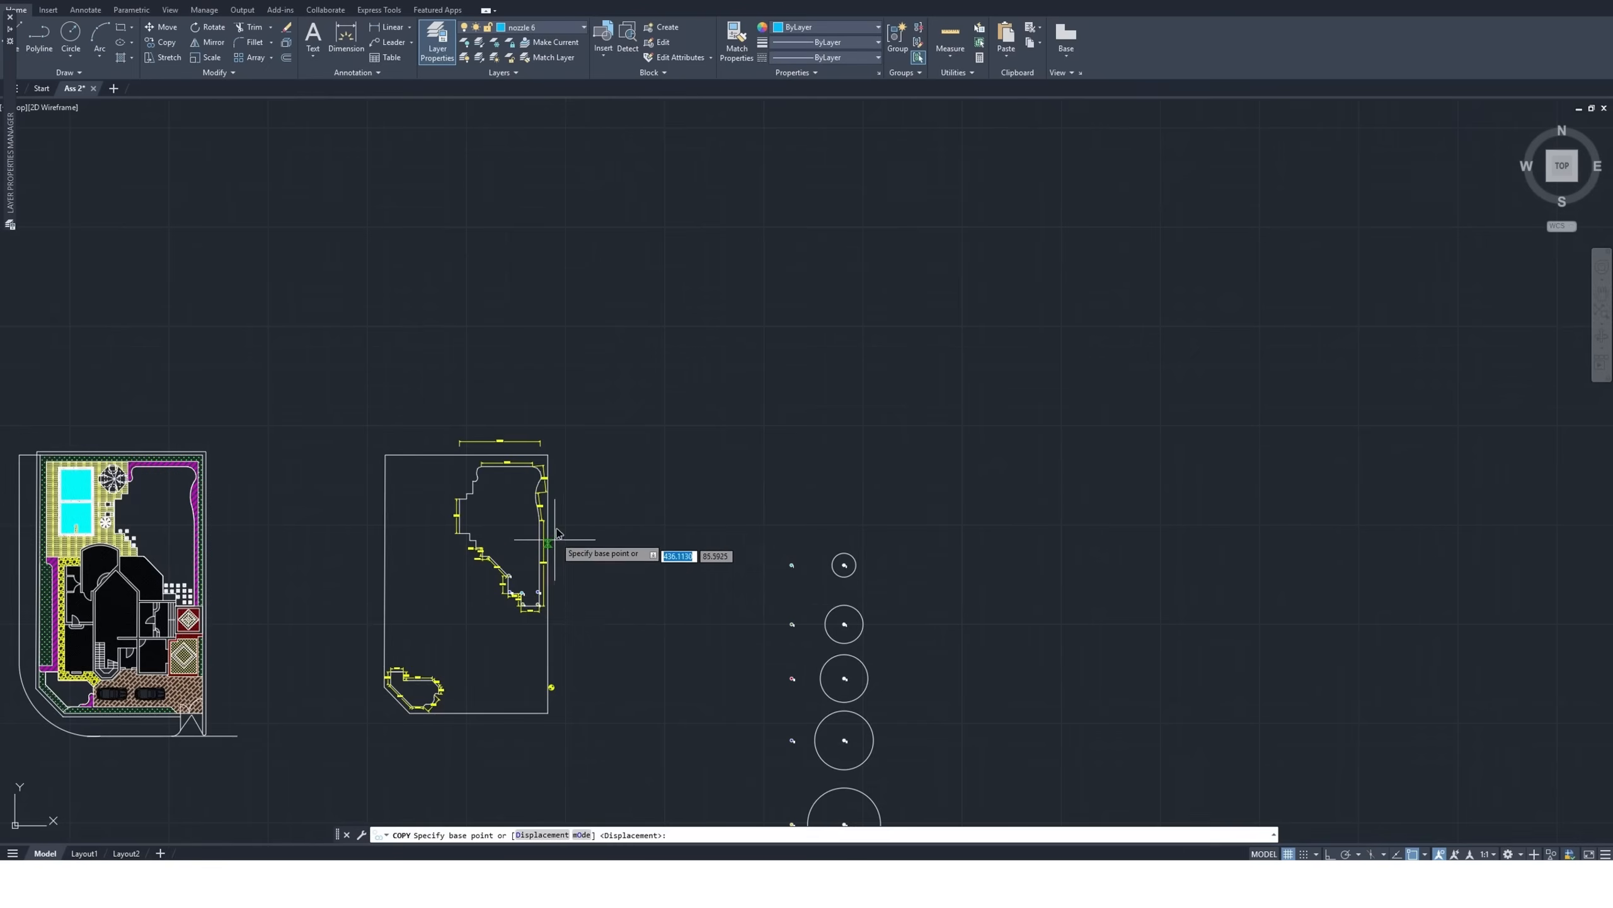
scroll(557, 533, "down", 2)
scroll(658, 630, "up", 12)
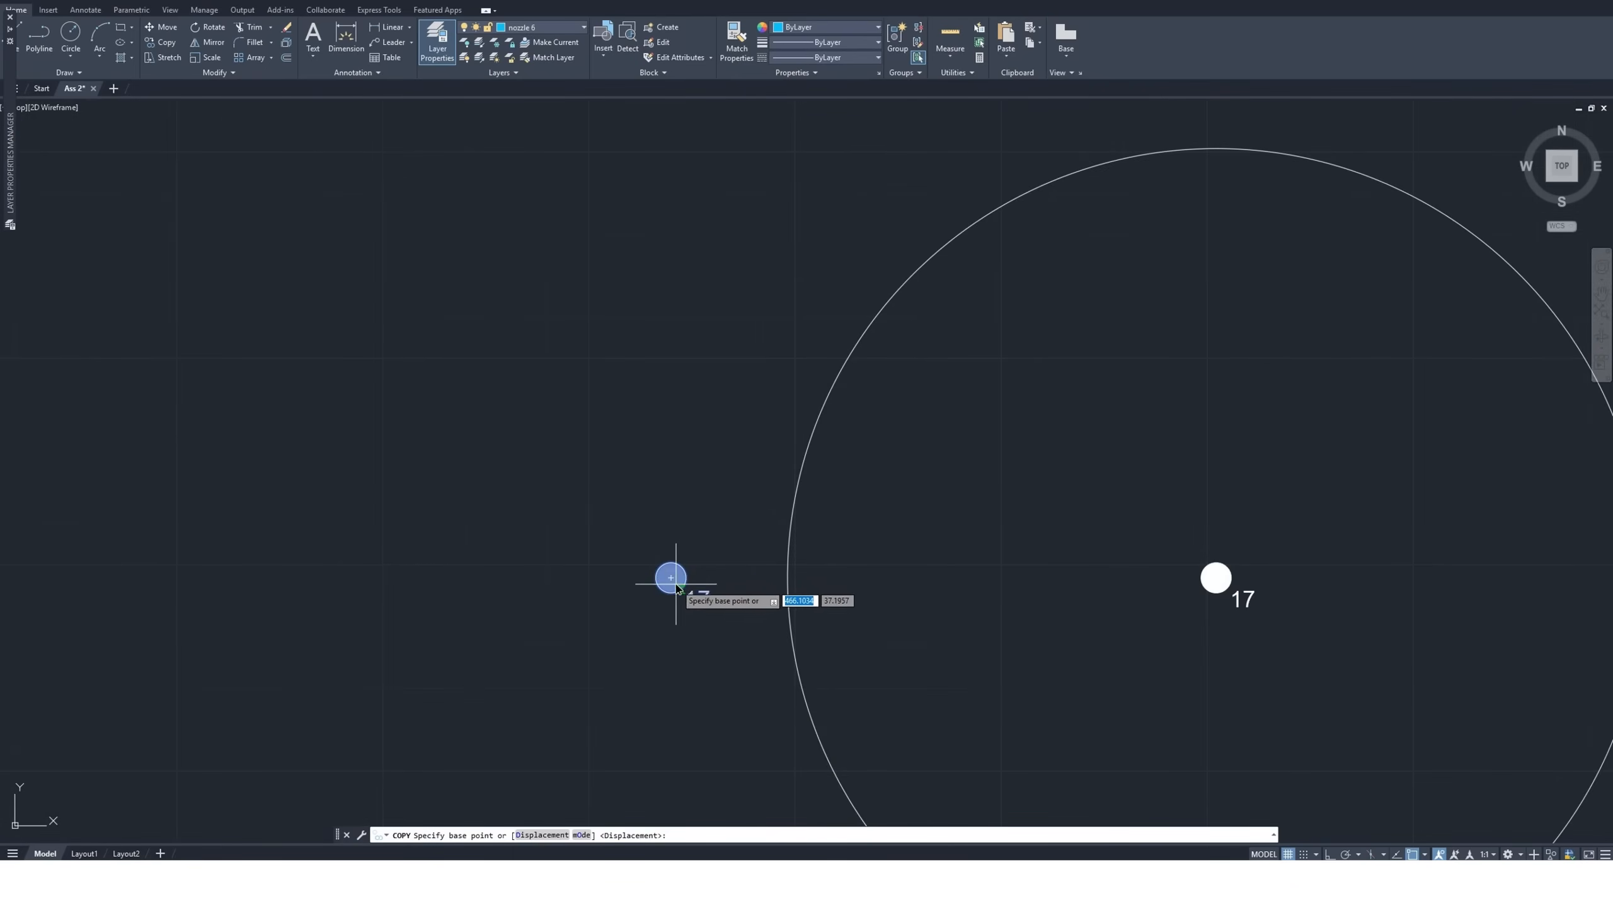
left_click(675, 583)
scroll(679, 667, "down", 10)
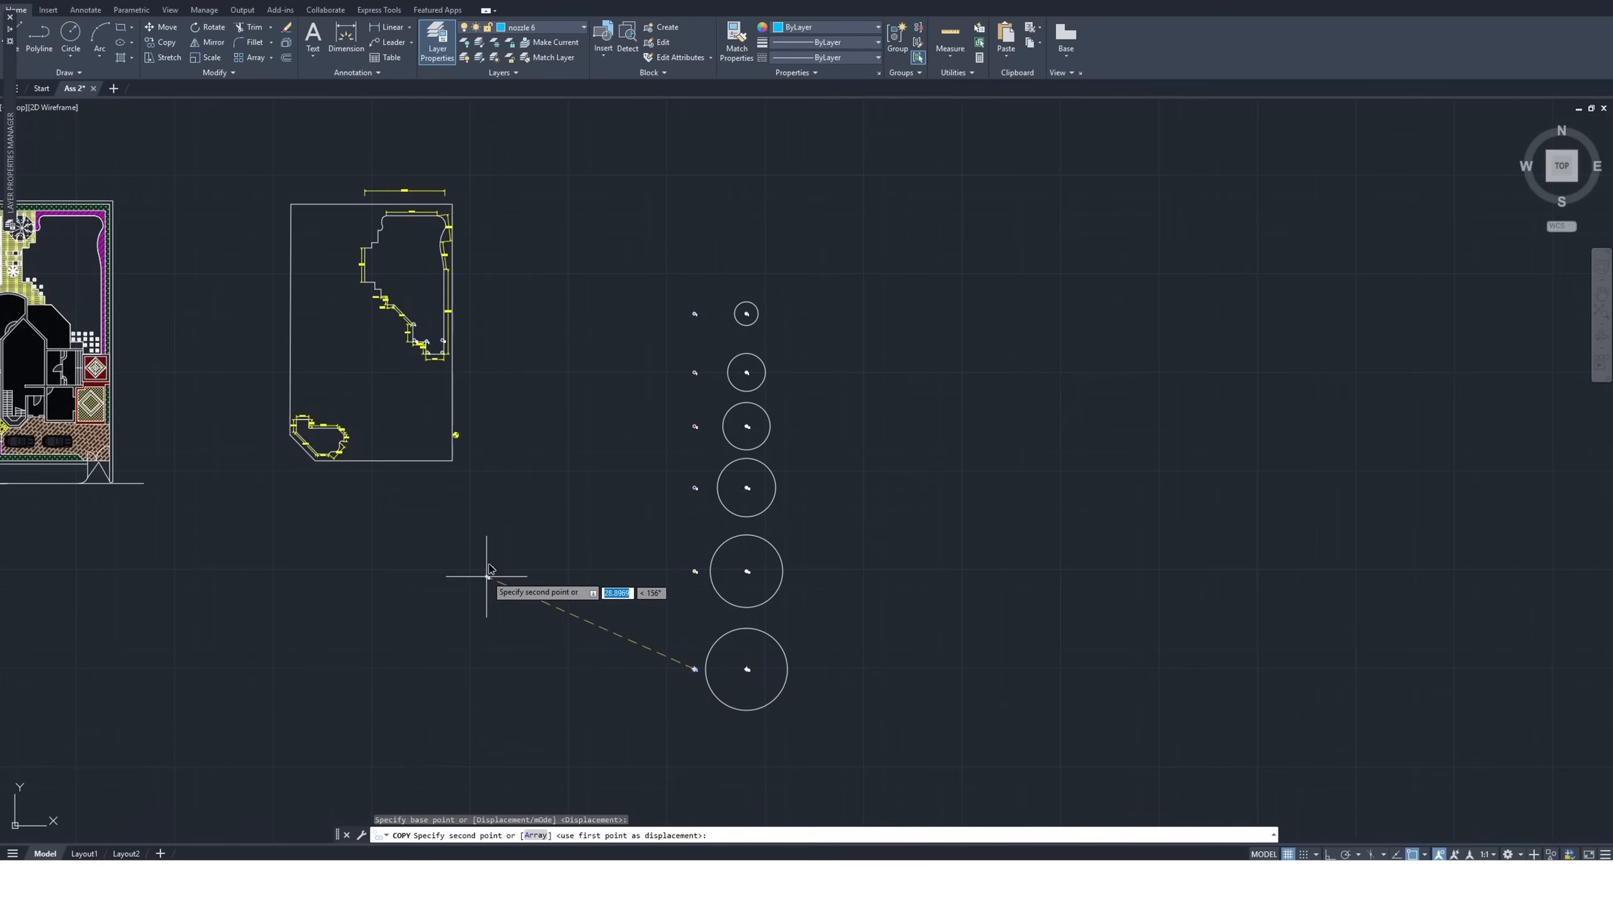
scroll(375, 286, "up", 10)
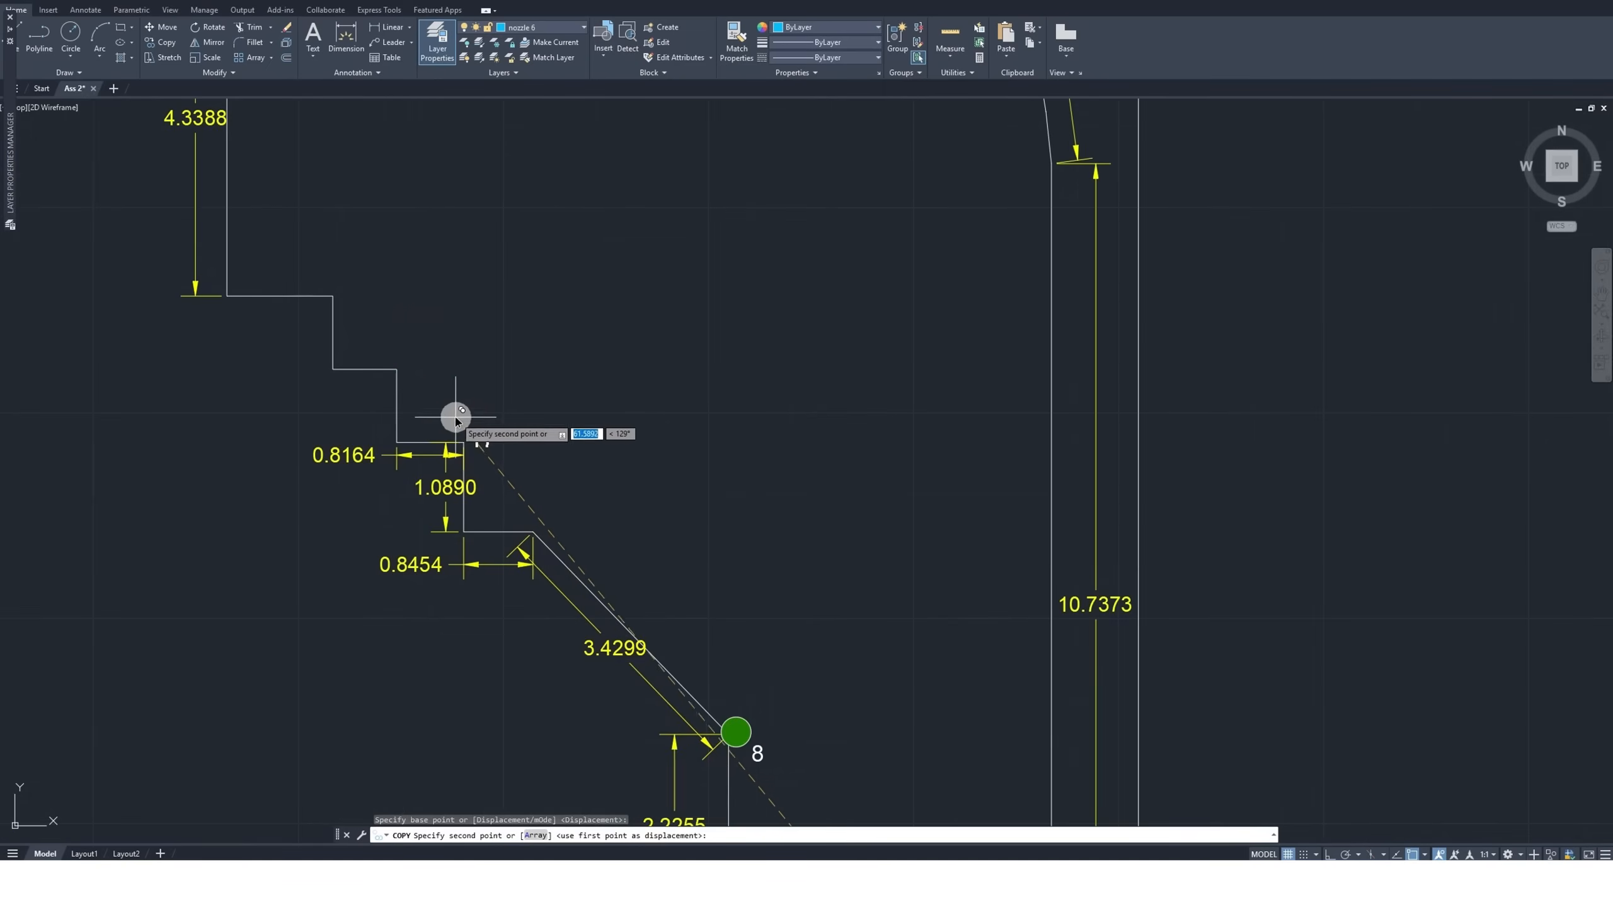
scroll(486, 507, "up", 4)
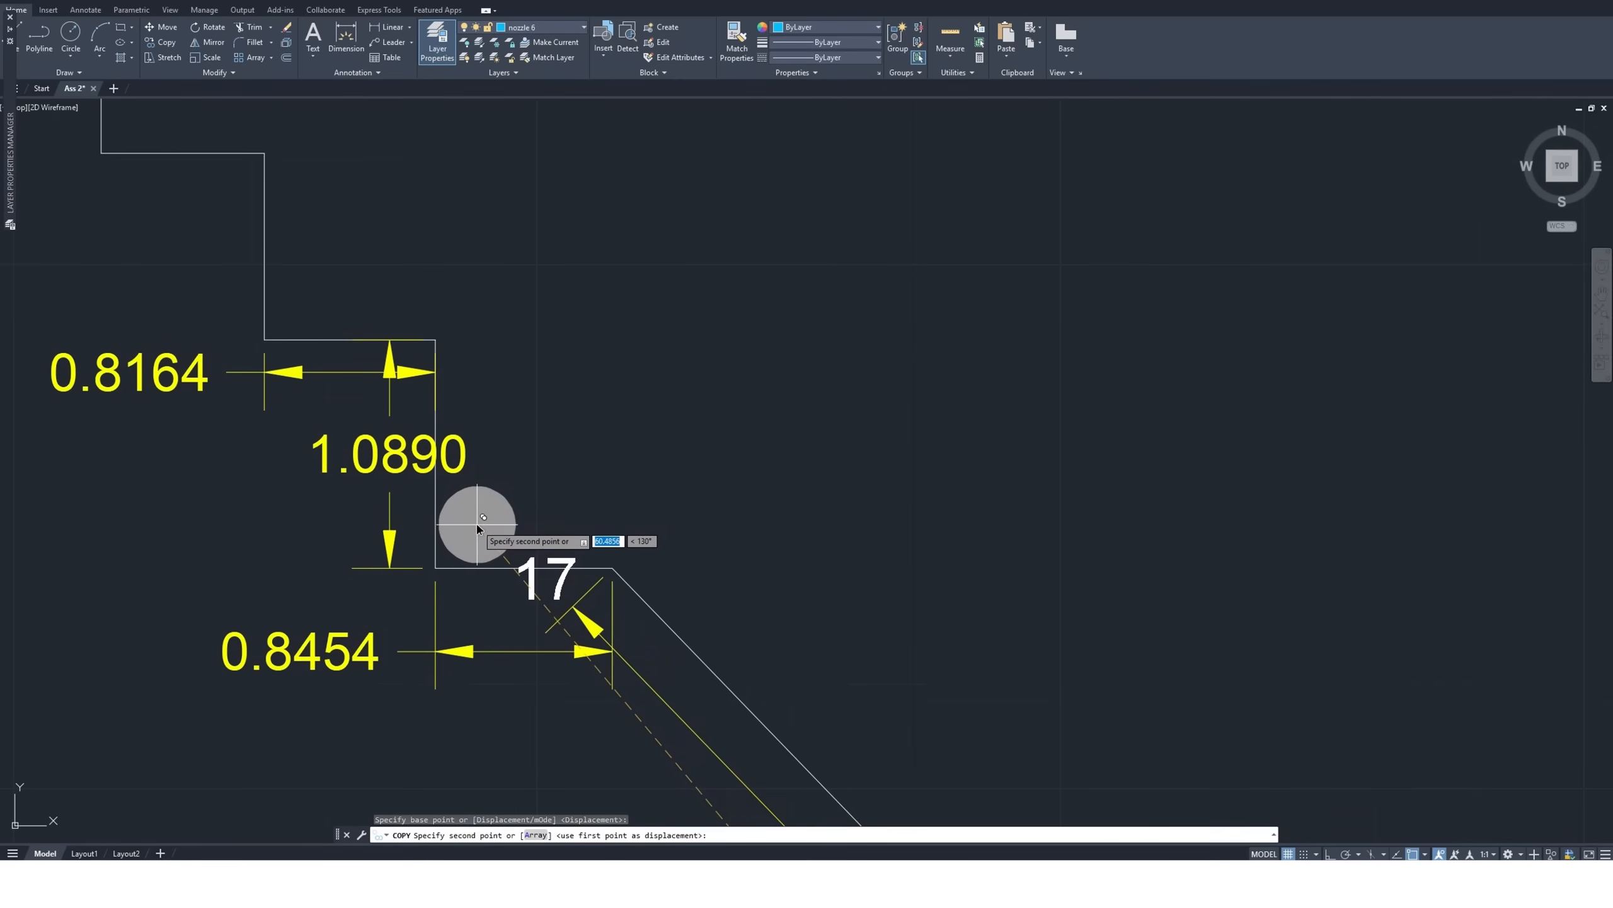
left_click(478, 525)
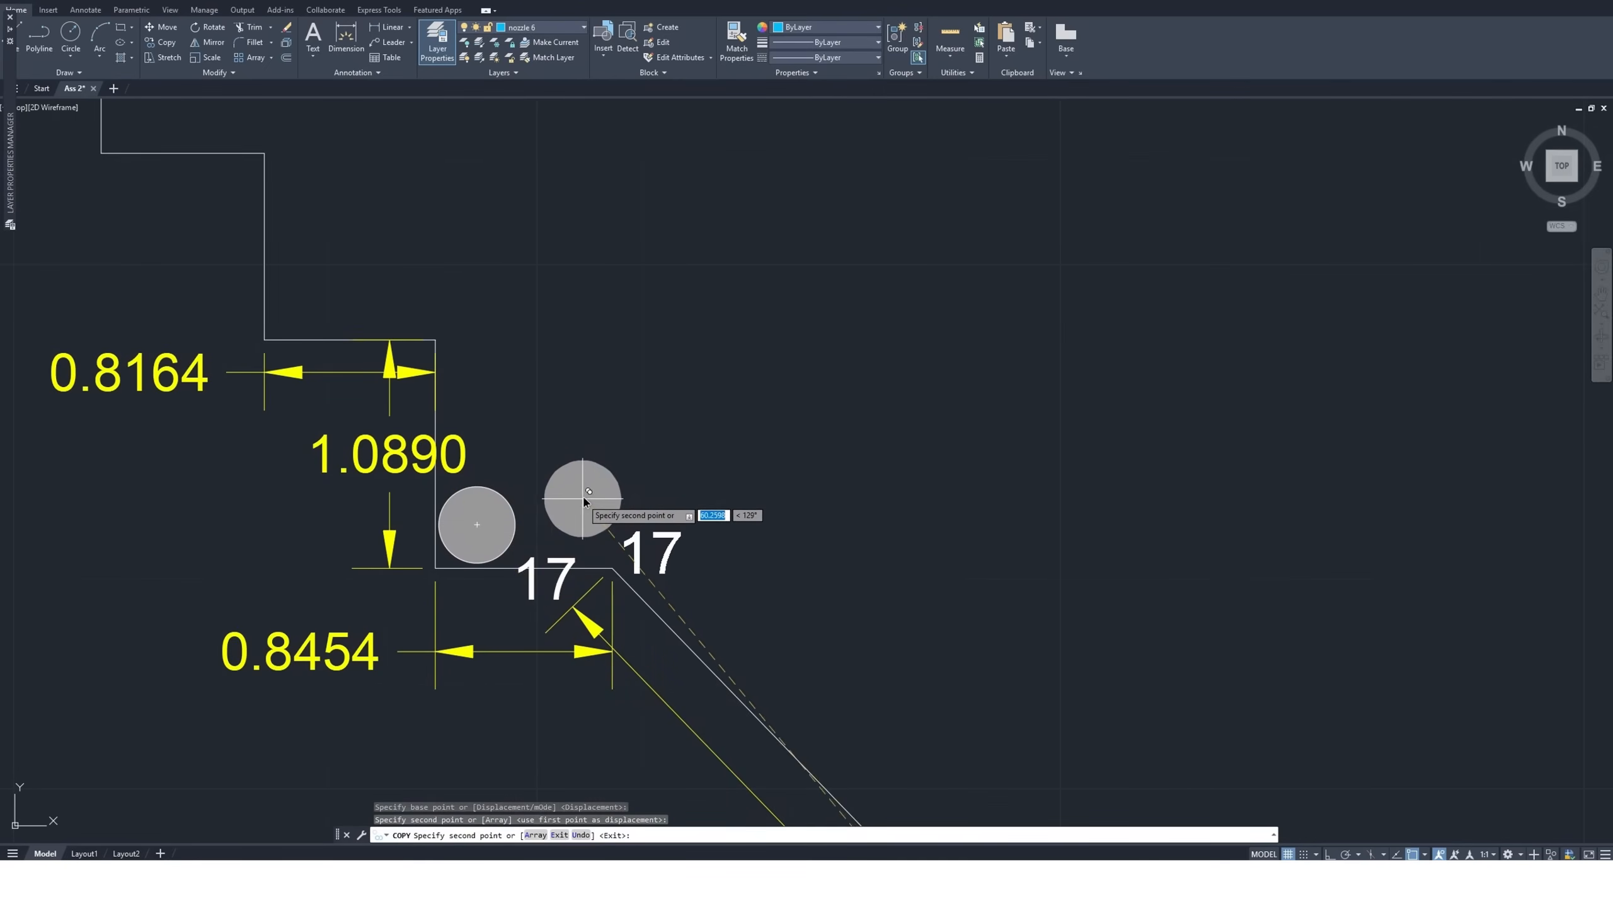
Check the steps above the size 17 nozzle with a temporary size 17 copy, without placing it
scroll(547, 518, "down", 2)
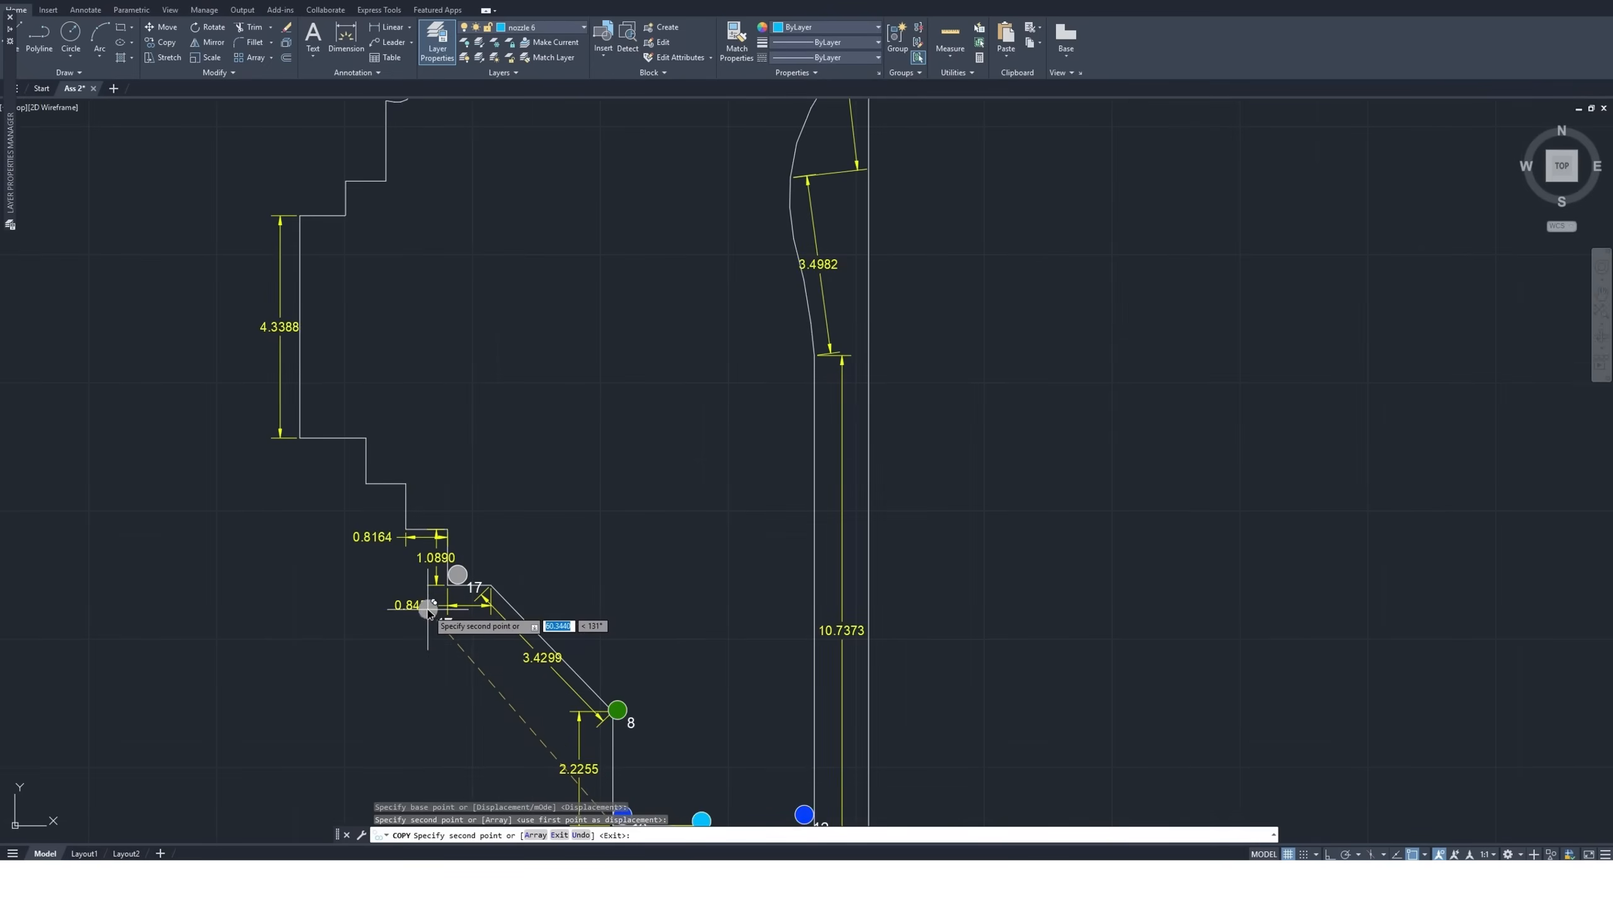
scroll(423, 610, "down", 3)
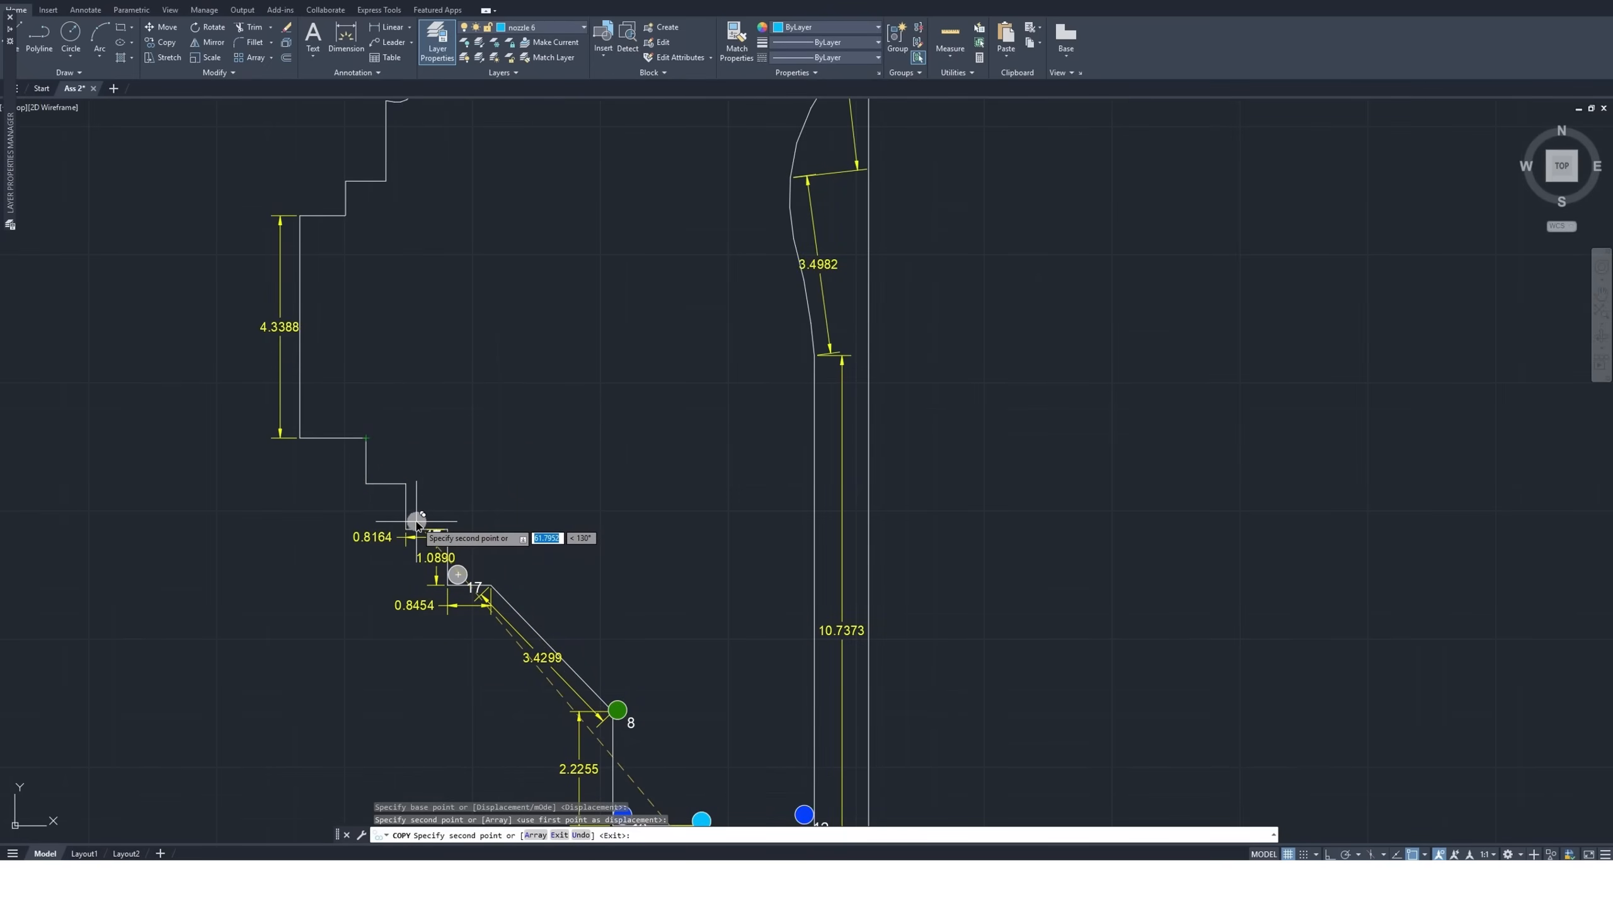
scroll(418, 517, "up", 4)
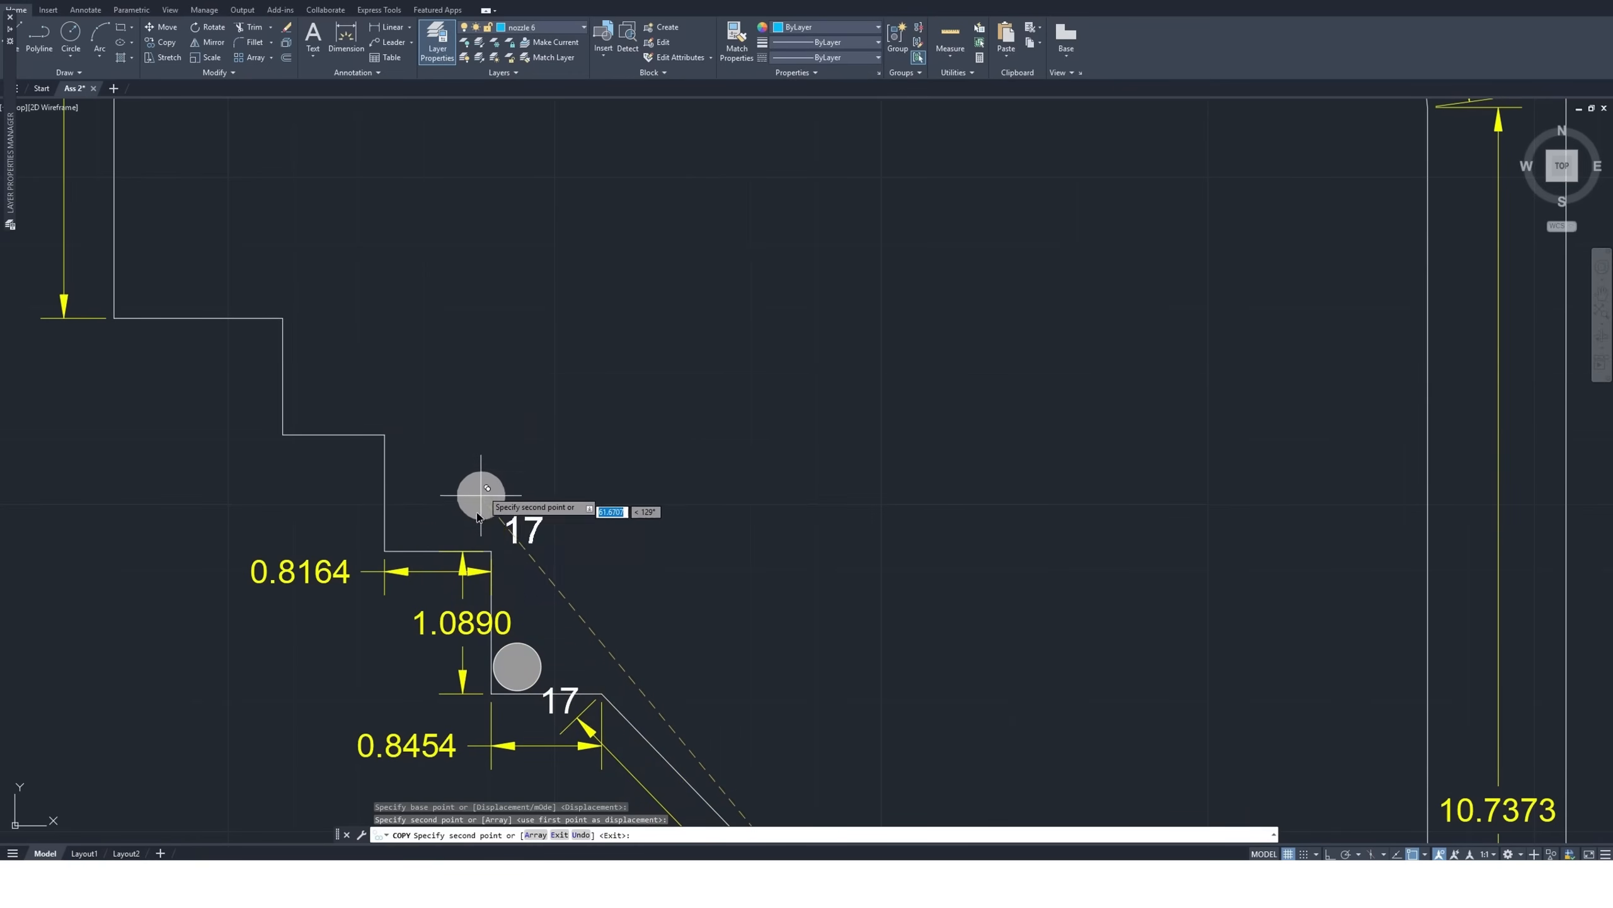
key("Escape")
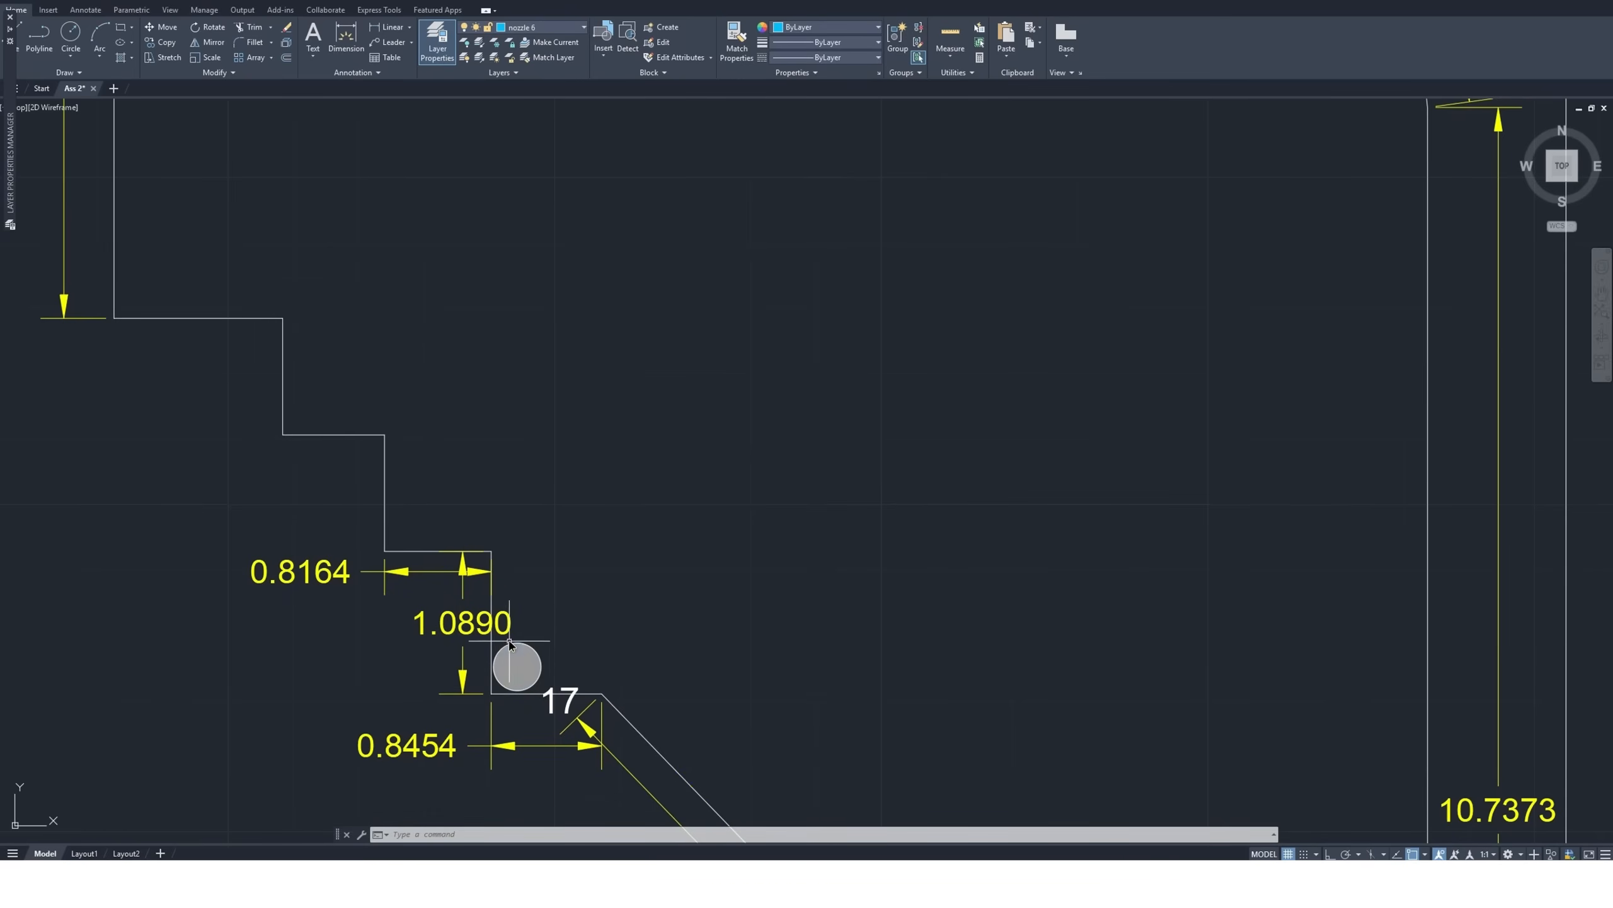
scroll(441, 638, "up", 2)
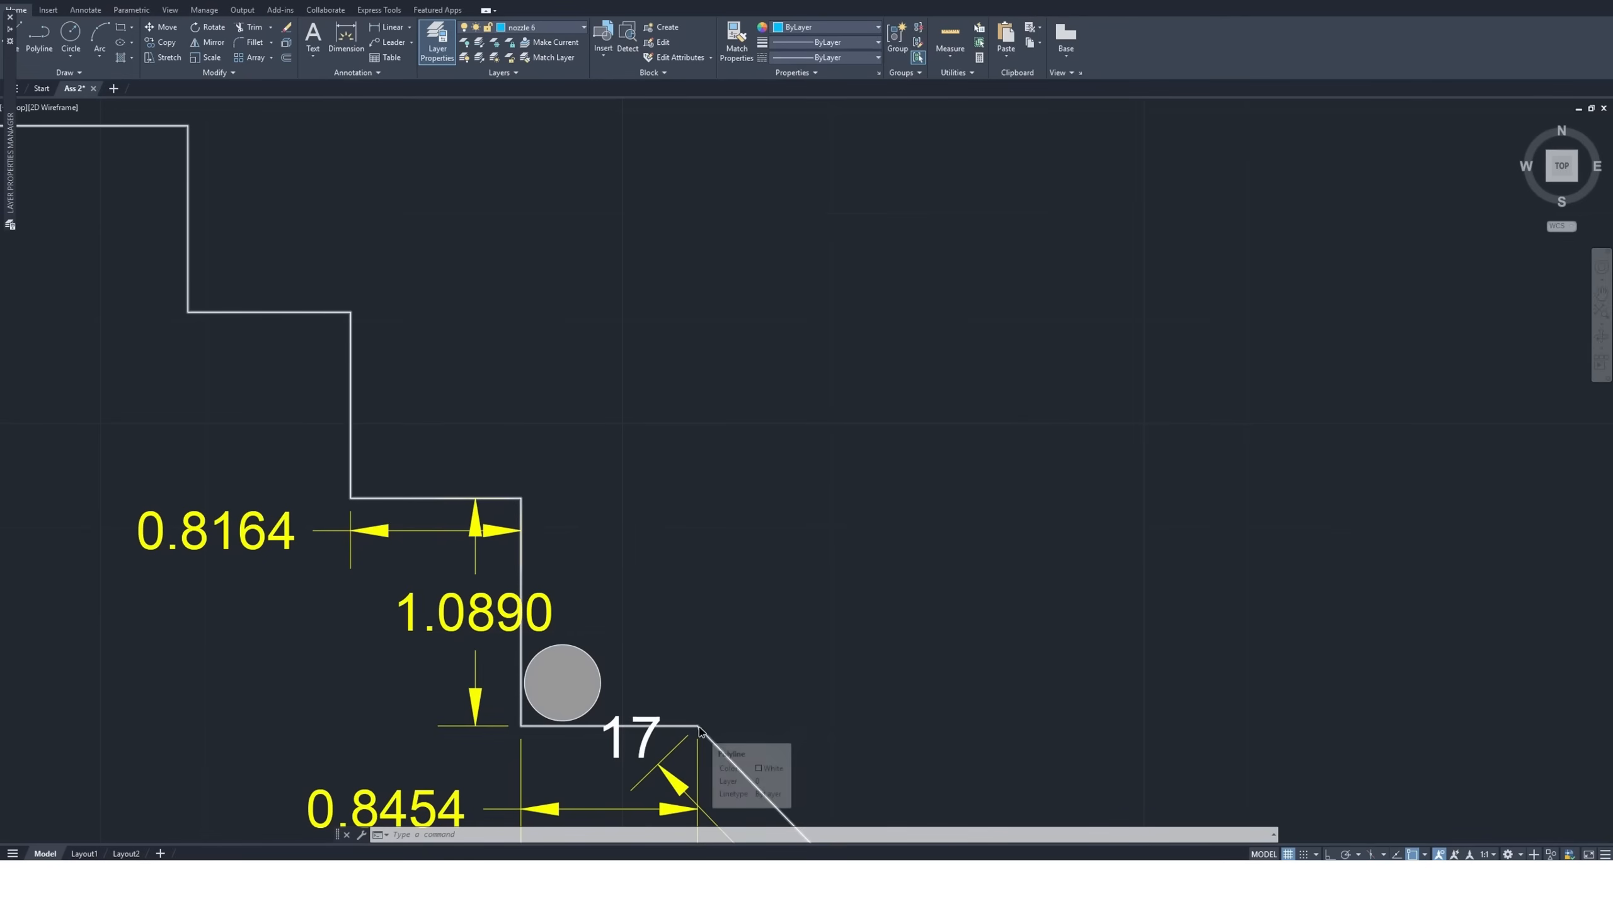
Copy the standalone size 15 nozzle symbol by its center into the corner at the lower end of the 4.3388 edge
scroll(699, 730, "down", 3)
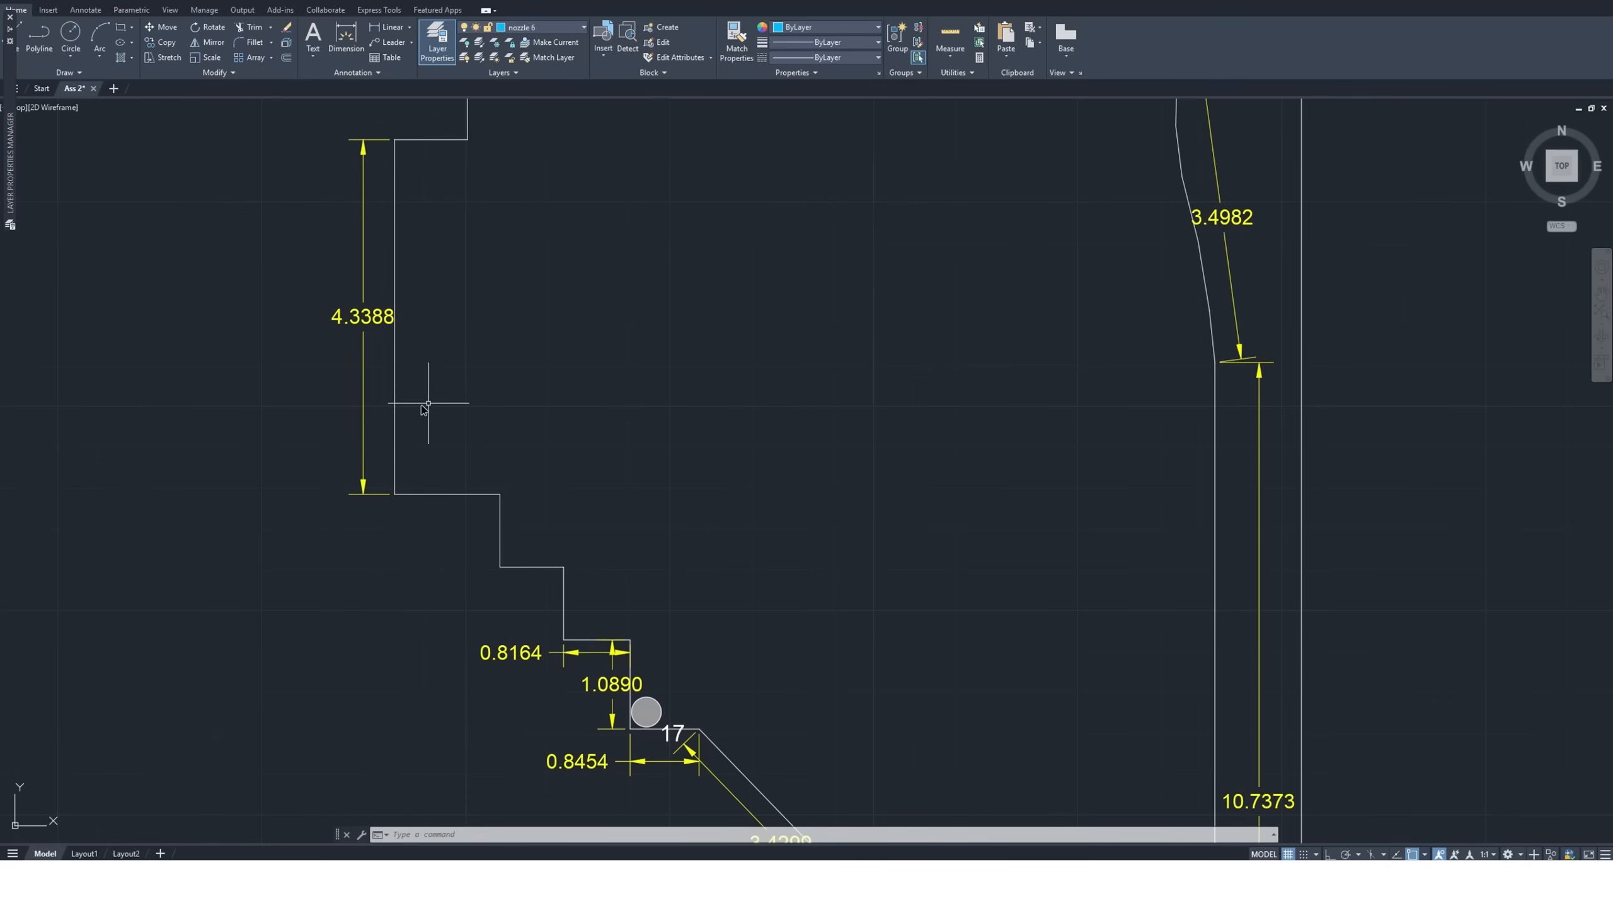
scroll(390, 432, "down", 5)
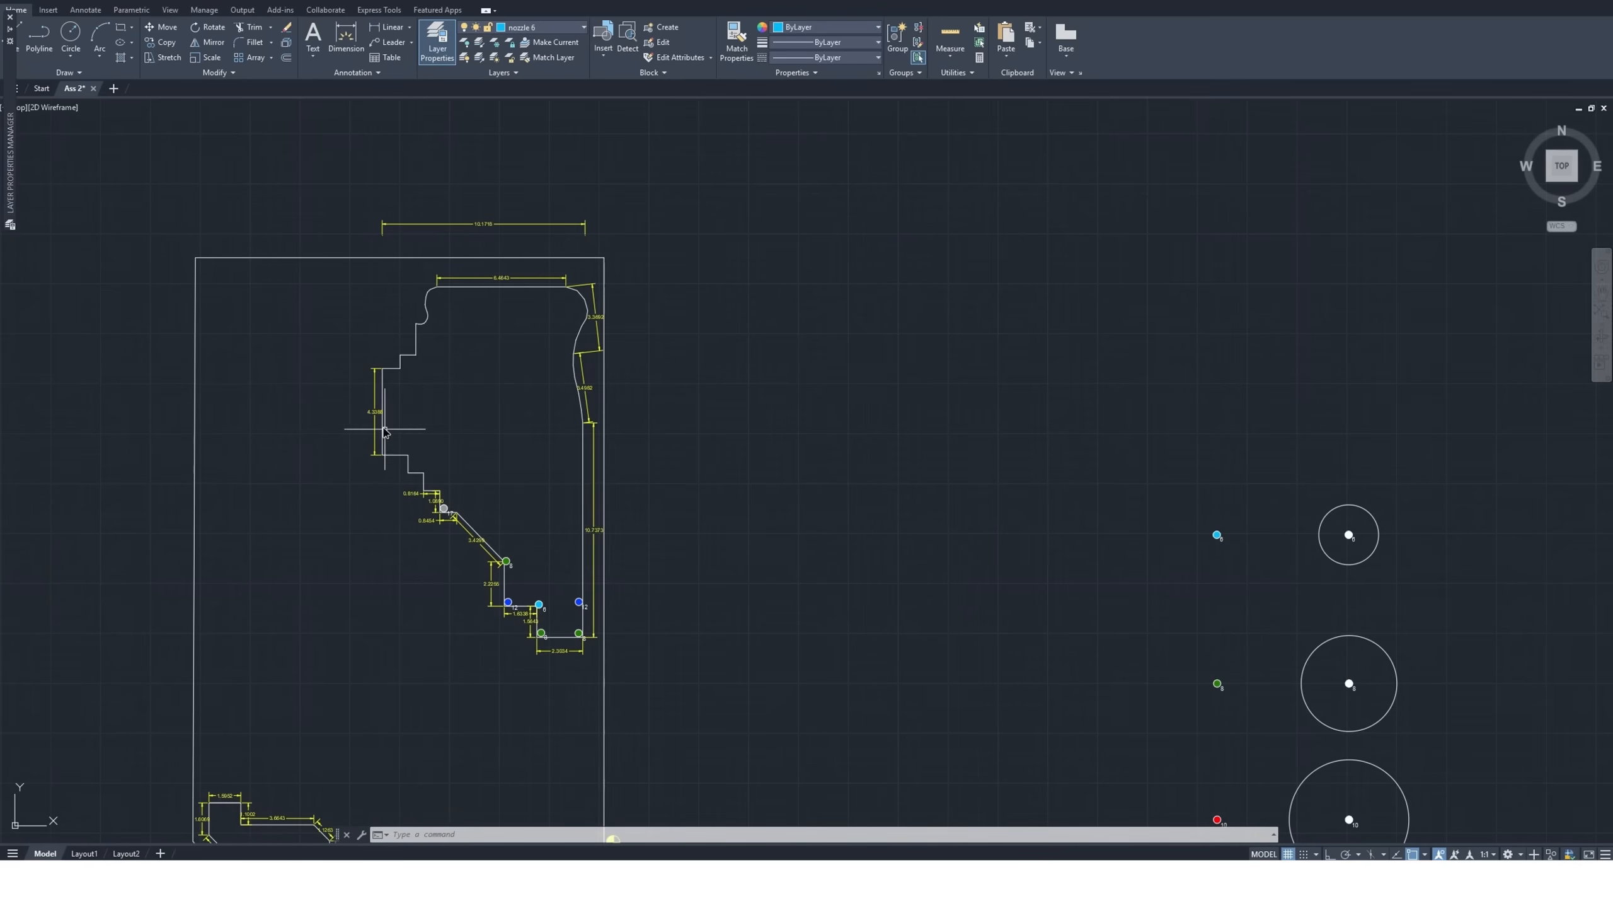
scroll(402, 425, "down", 3)
scroll(867, 548, "down", 3)
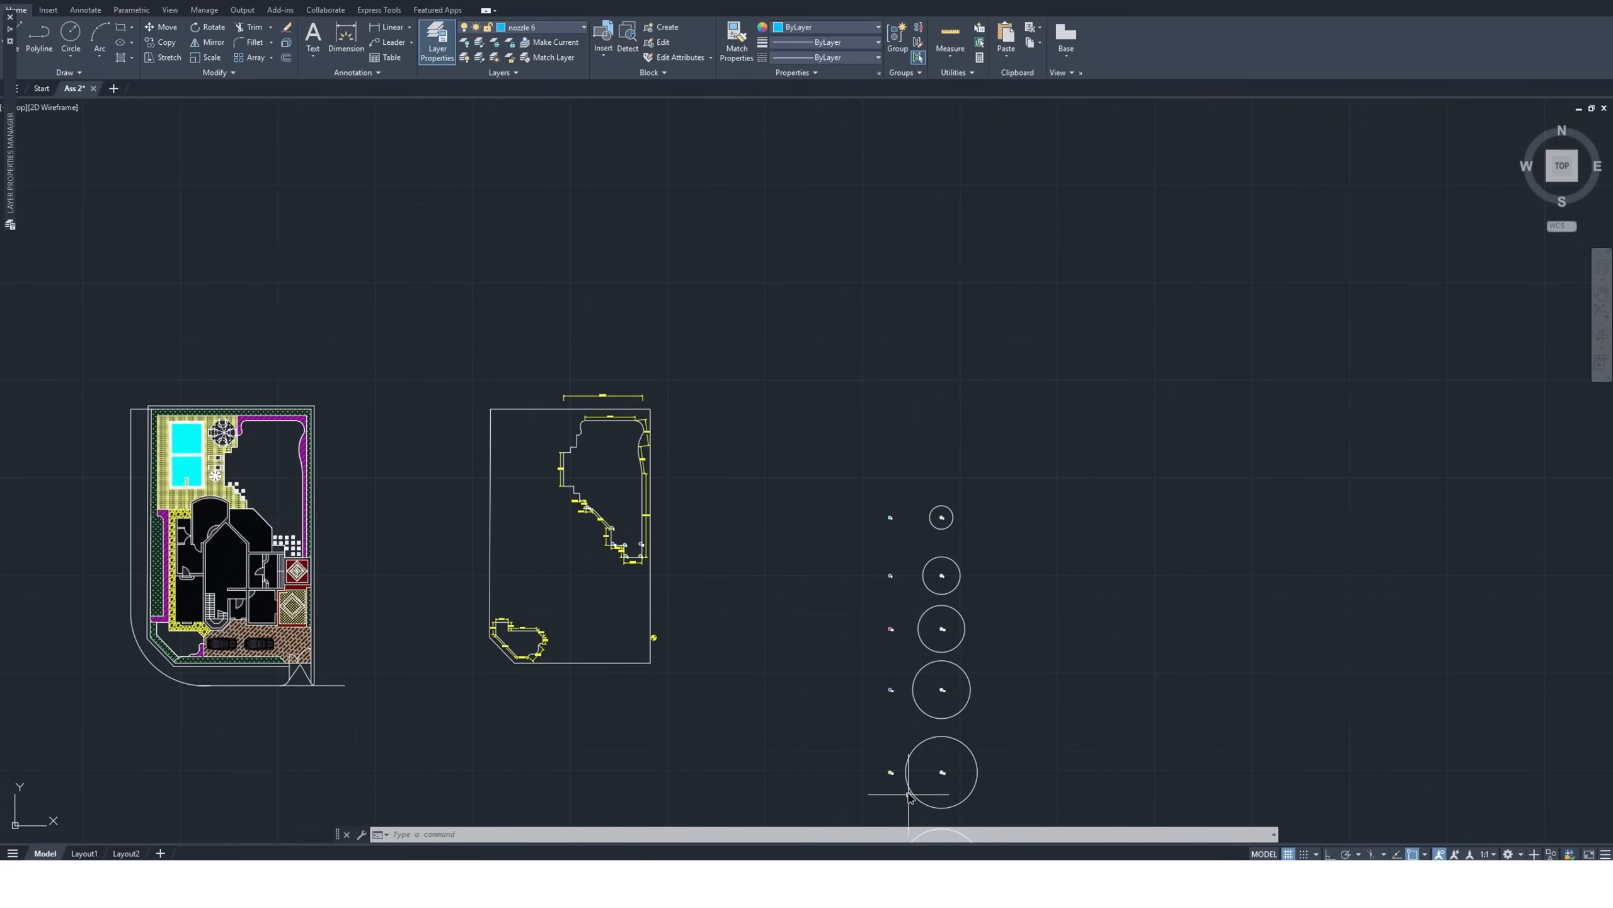
scroll(887, 576, "down", 5)
scroll(883, 670, "up", 10)
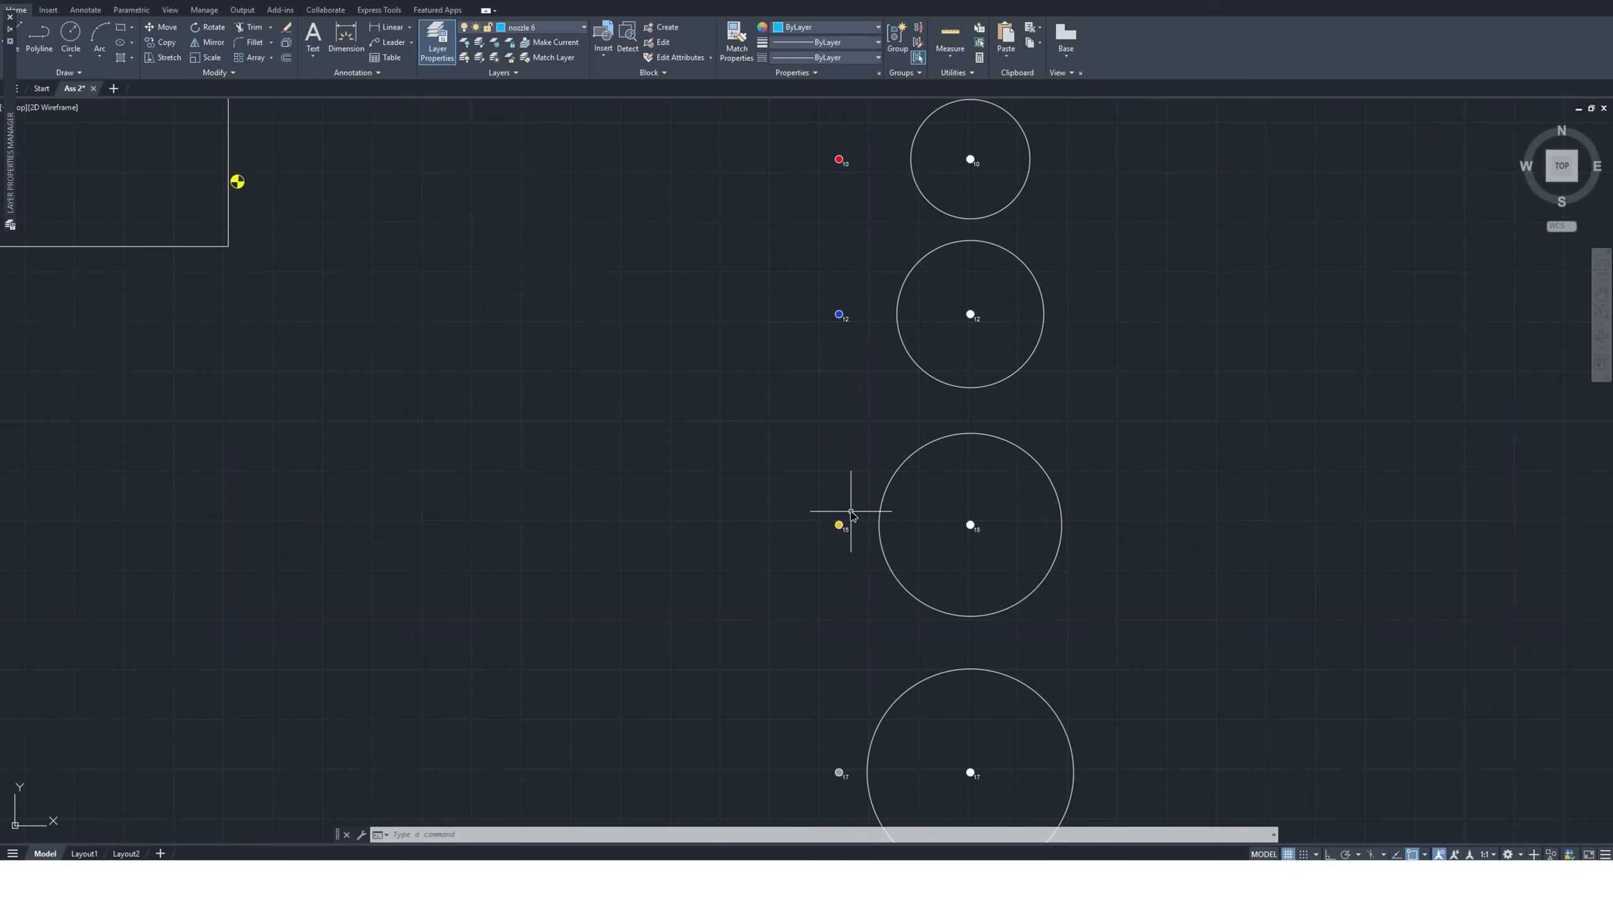
left_click(852, 514)
left_click(808, 552)
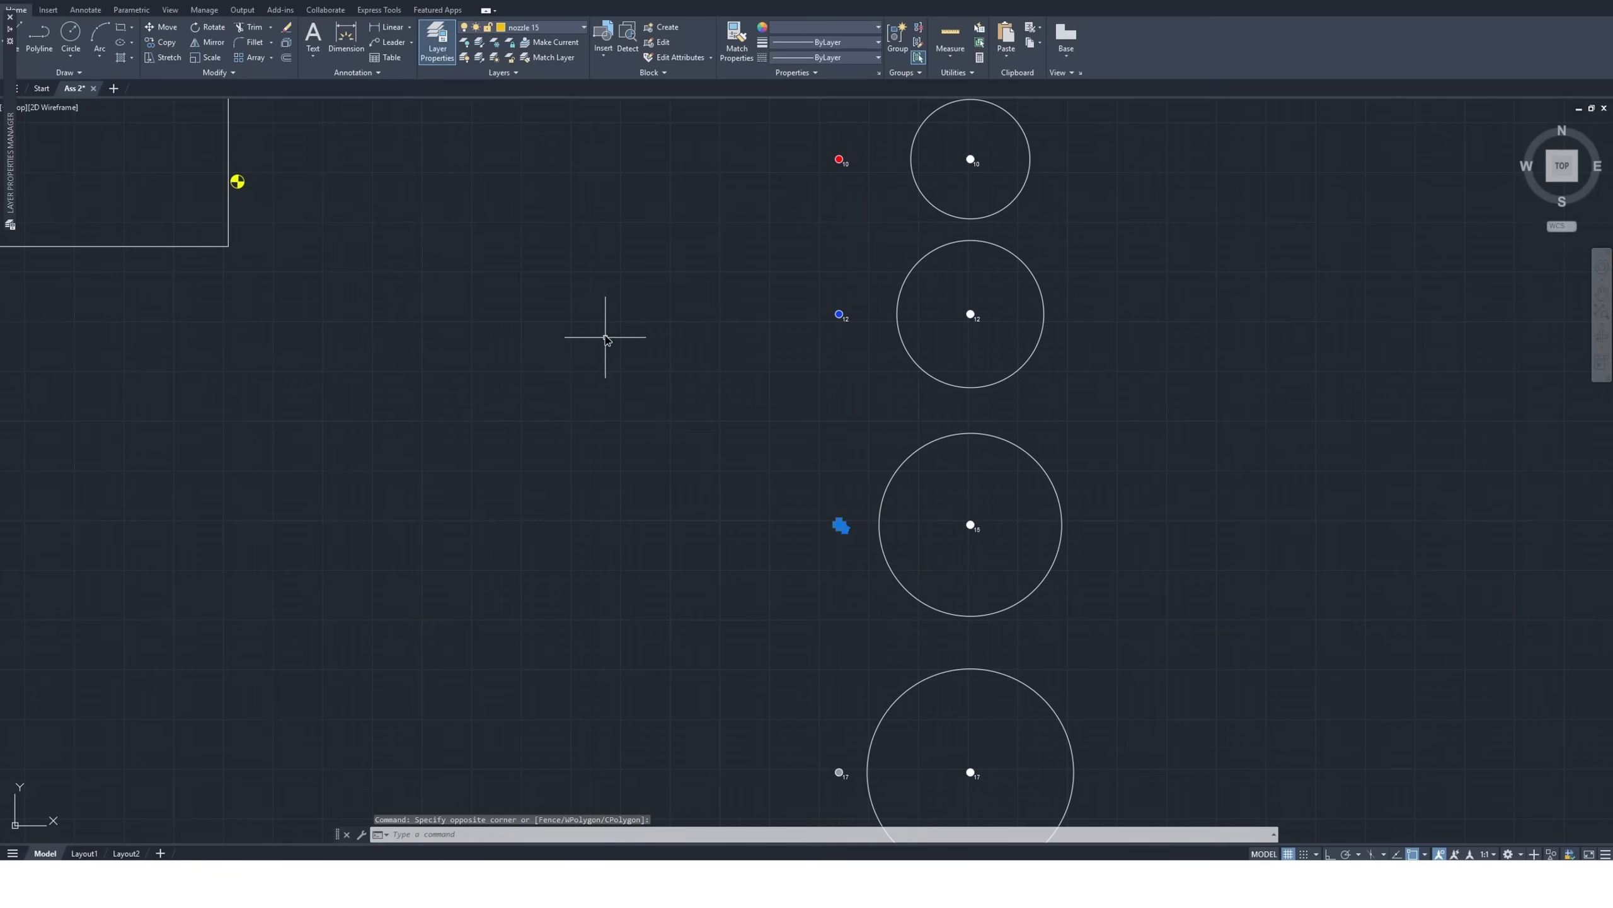
left_click(162, 44)
scroll(829, 530, "up", 6)
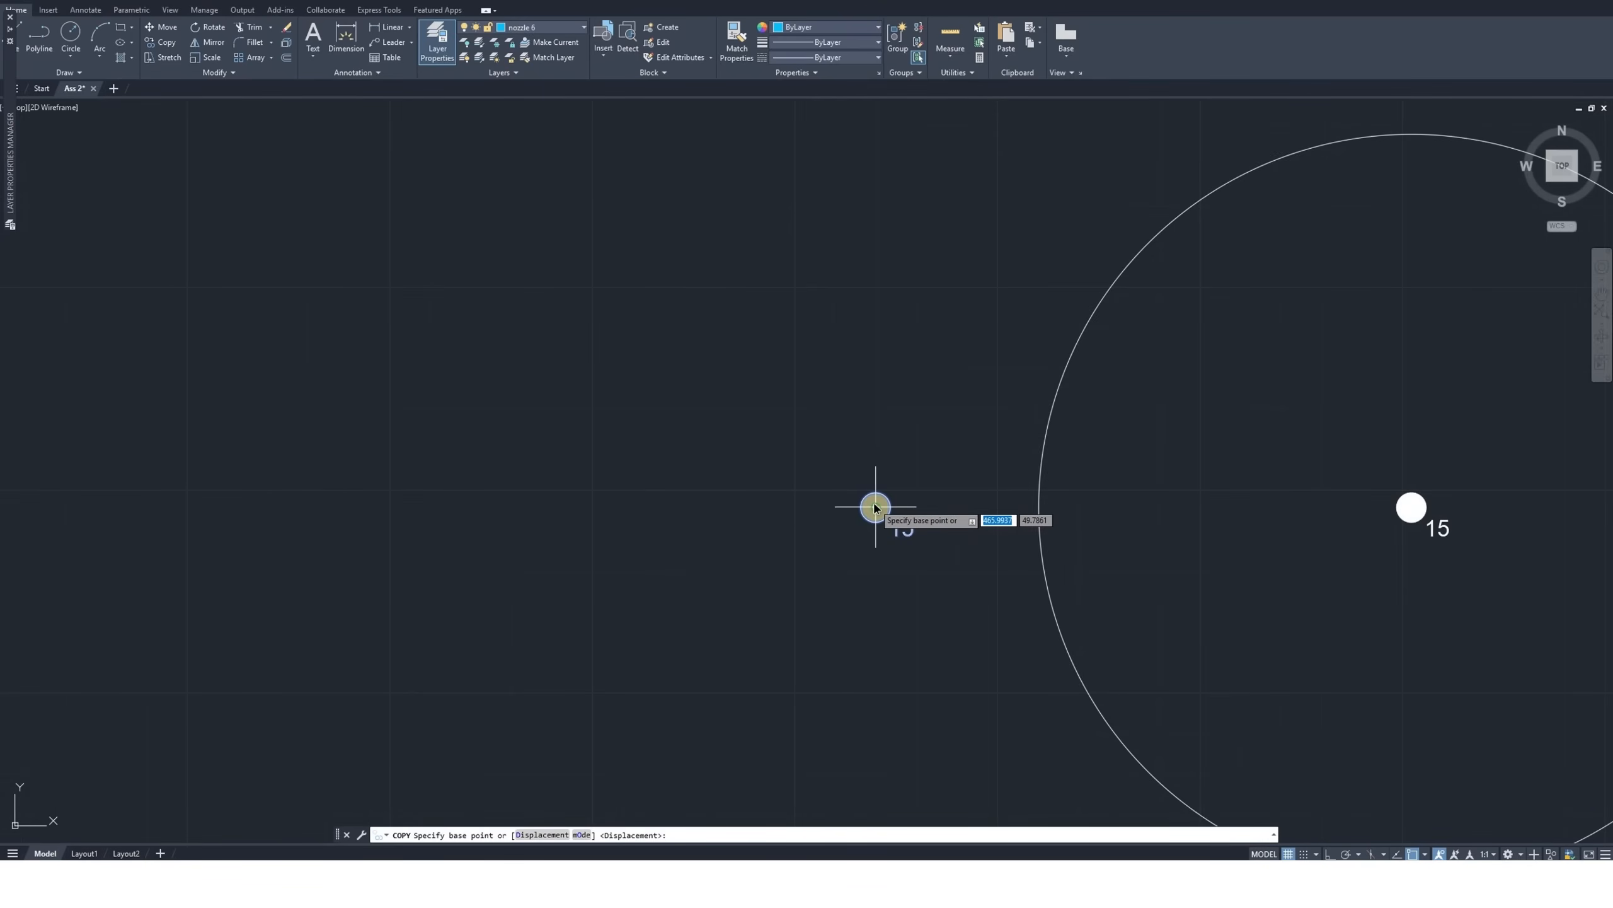
left_click(876, 508)
scroll(882, 649, "down", 8)
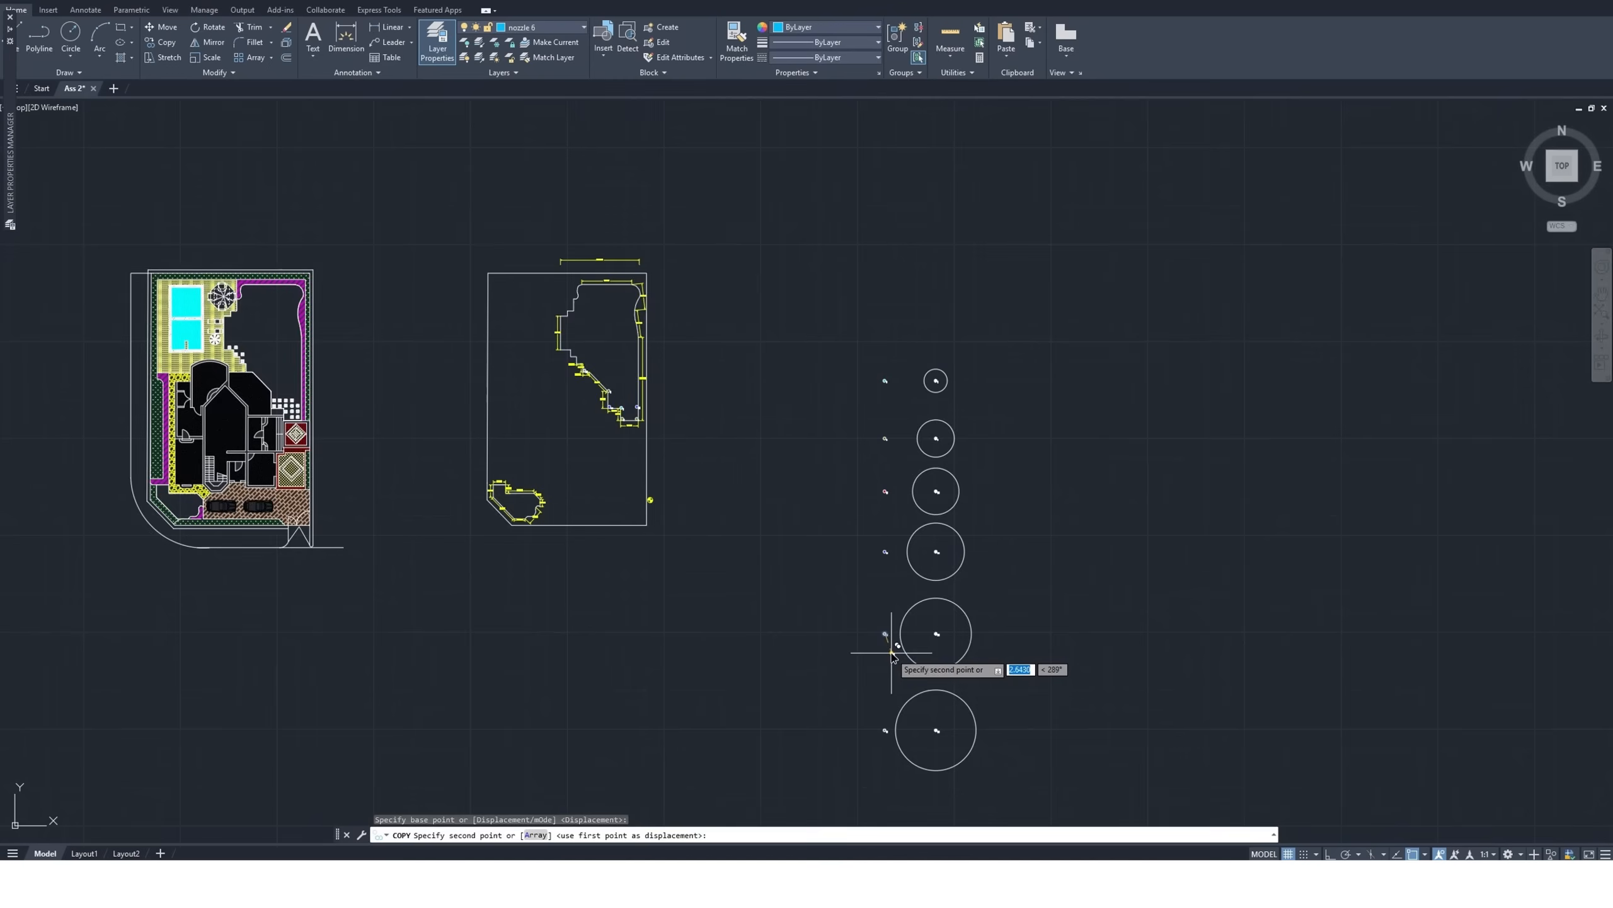
scroll(680, 461, "up", 5)
scroll(680, 461, "up", 6)
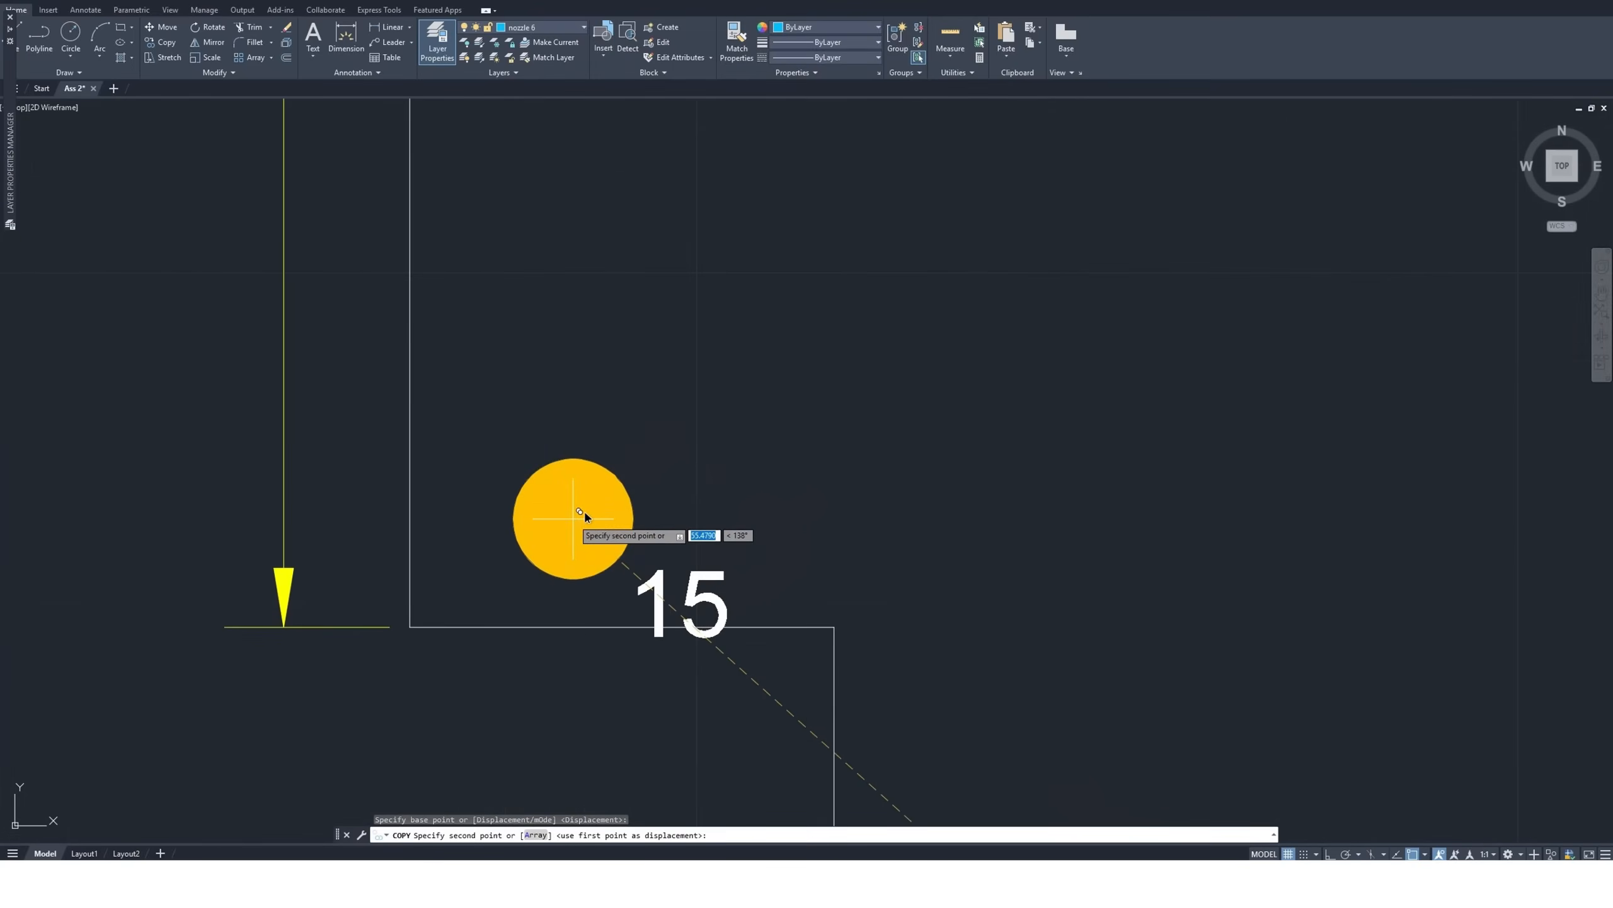
left_click(469, 574)
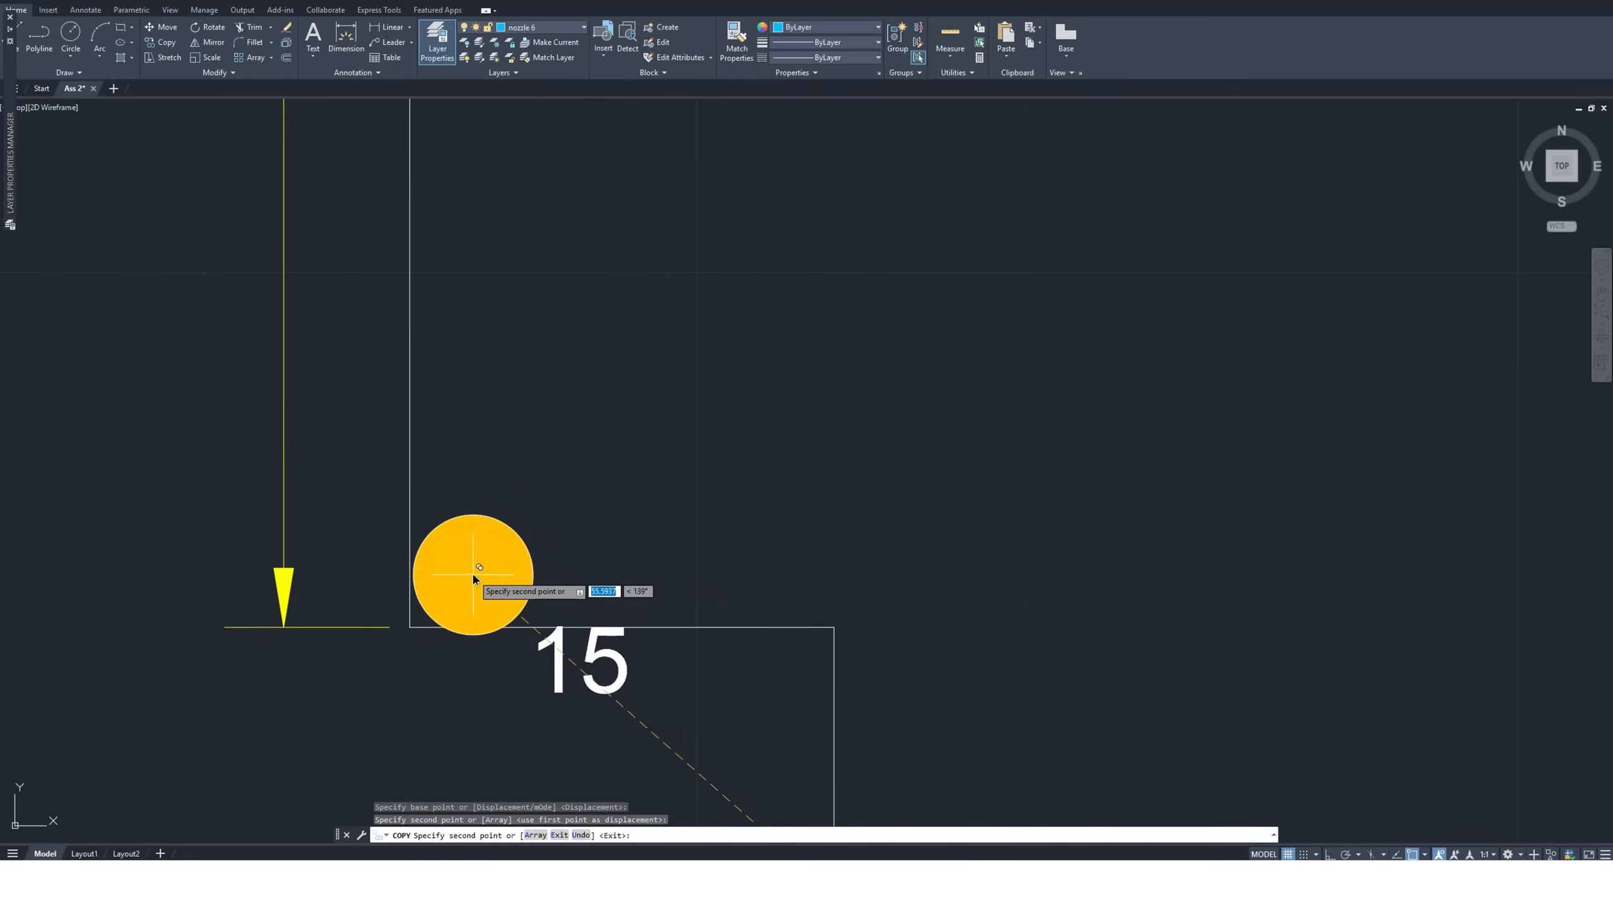
scroll(519, 706, "down", 6)
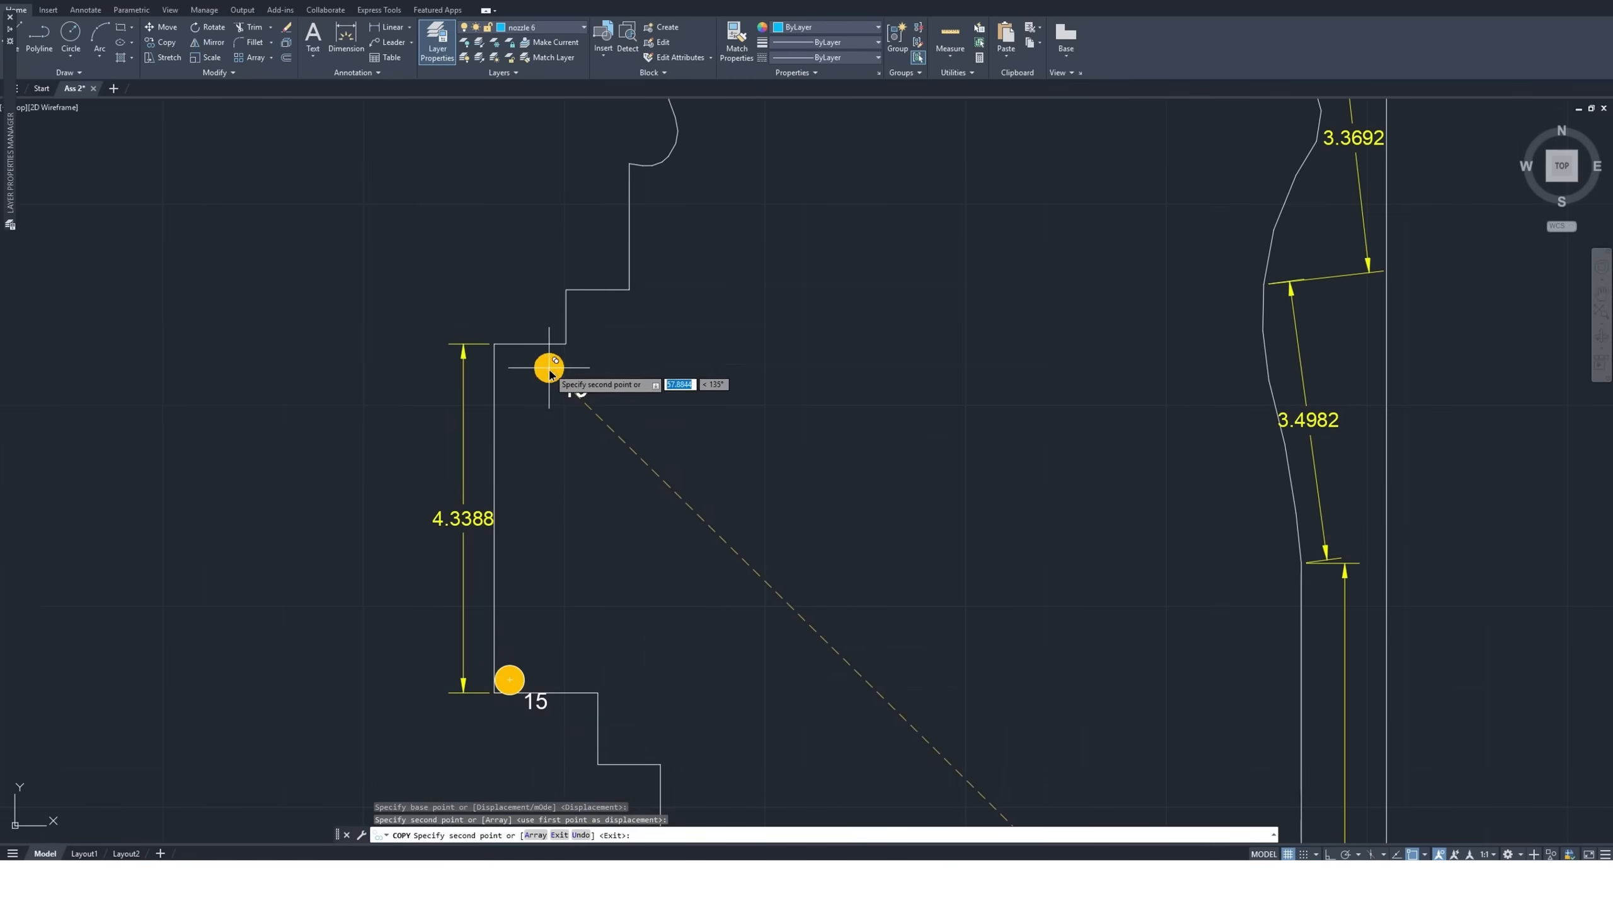
Place a size 15 nozzle copy in the corner at the upper end of the 4.3388 edge
scroll(502, 350, "up", 6)
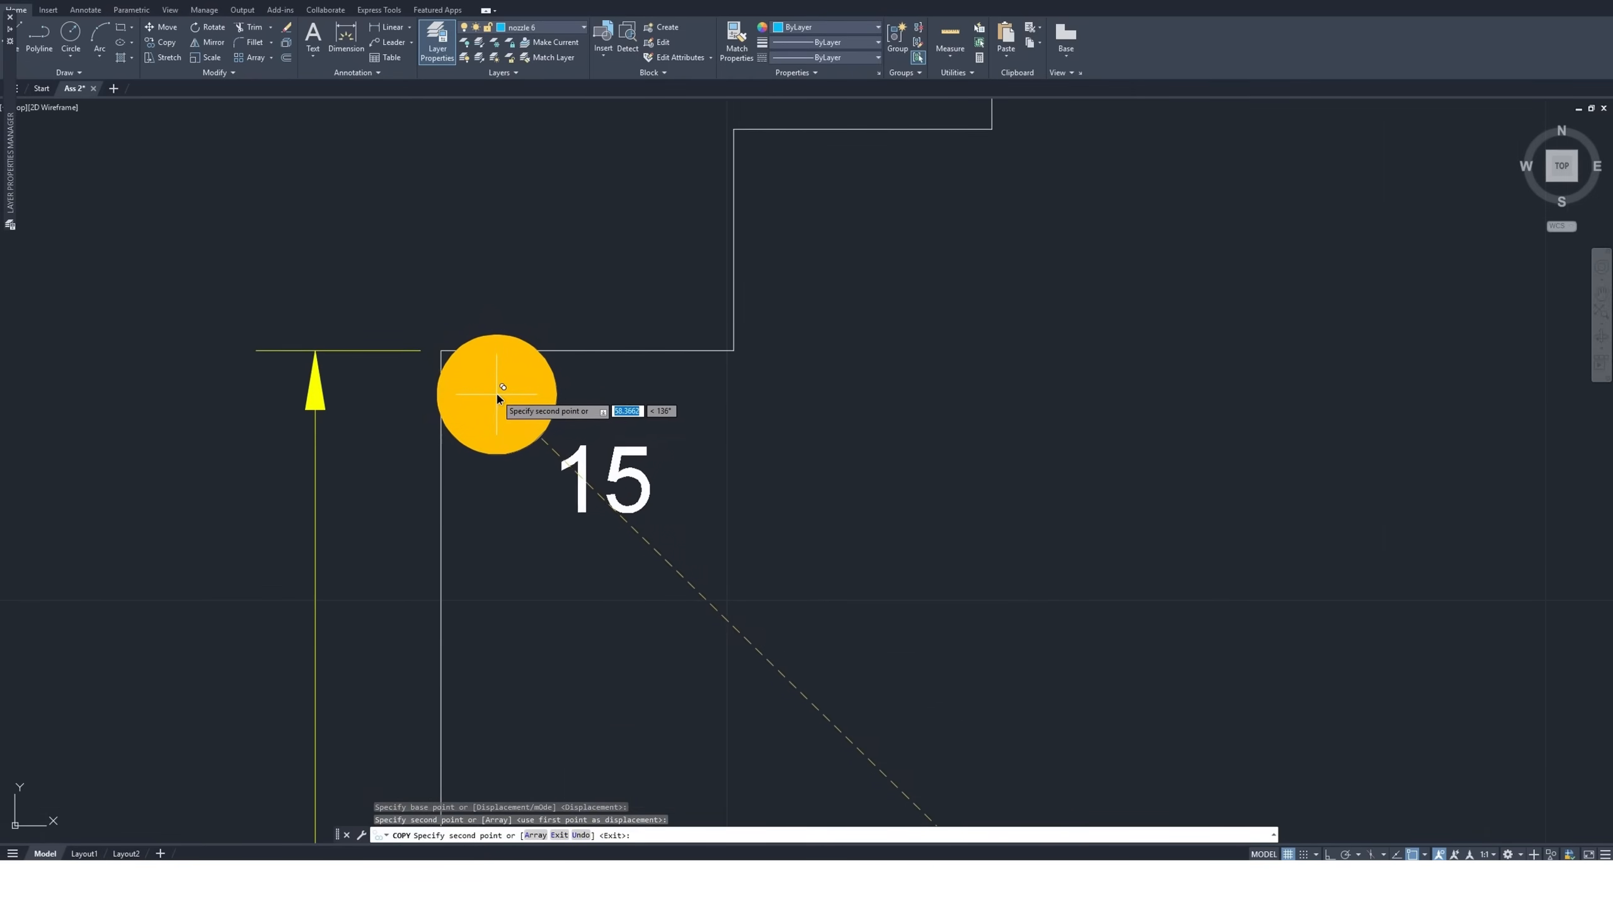
left_click(499, 391)
scroll(496, 386, "down", 7)
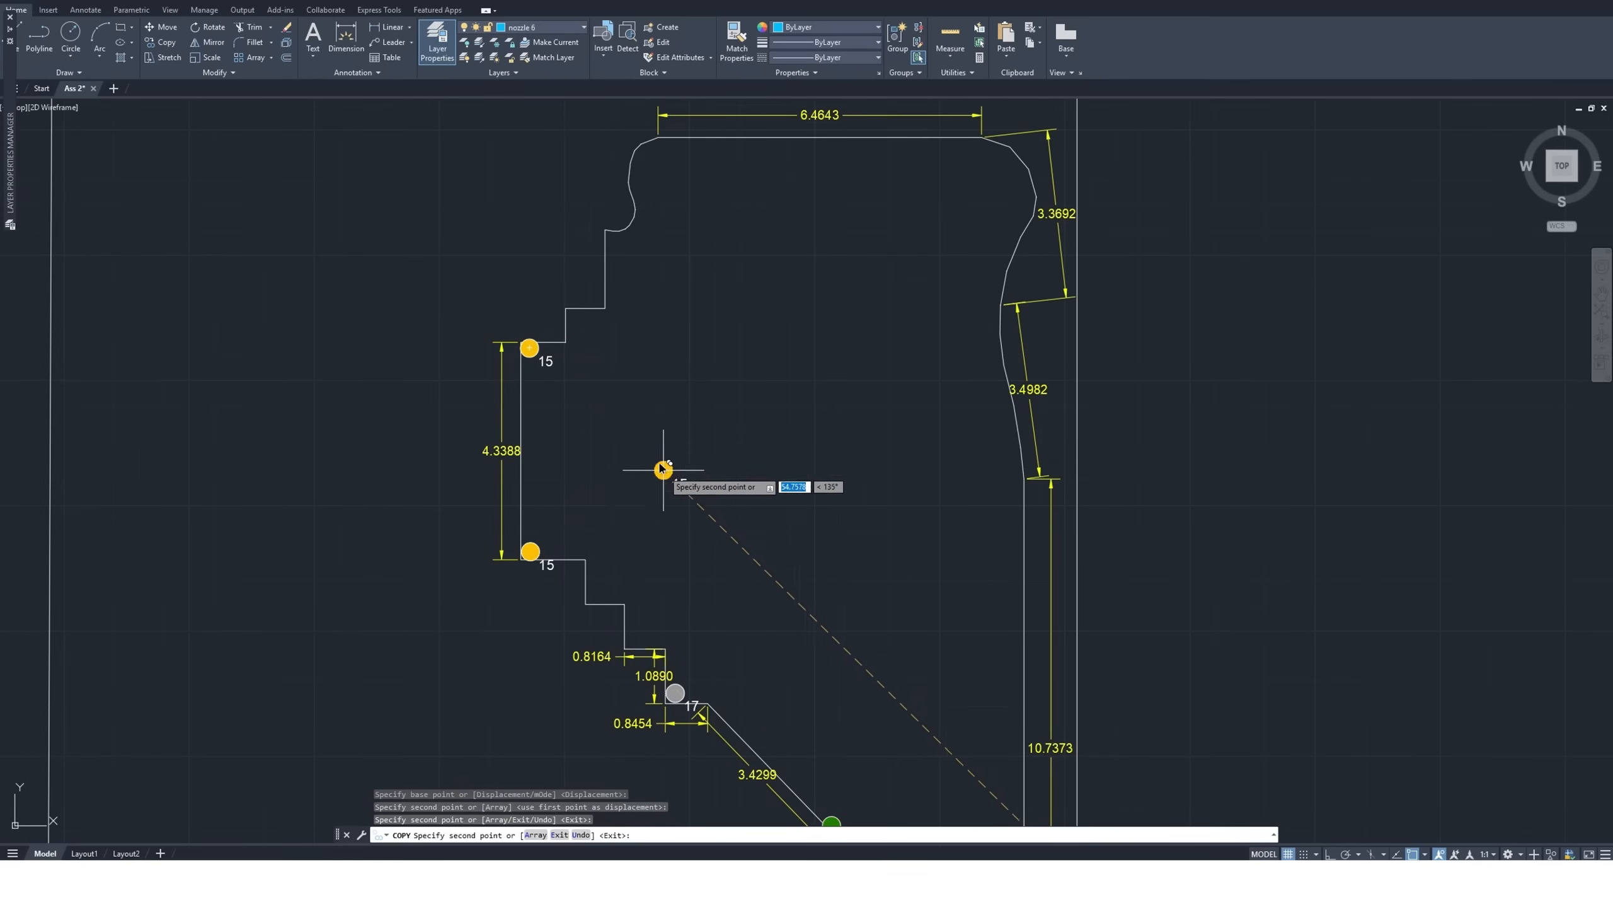
Check the step above the upper size 15 nozzle and the left end of the 6.4643 edge with a temporary size 15 copy, without placing it
scroll(574, 314, "up", 2)
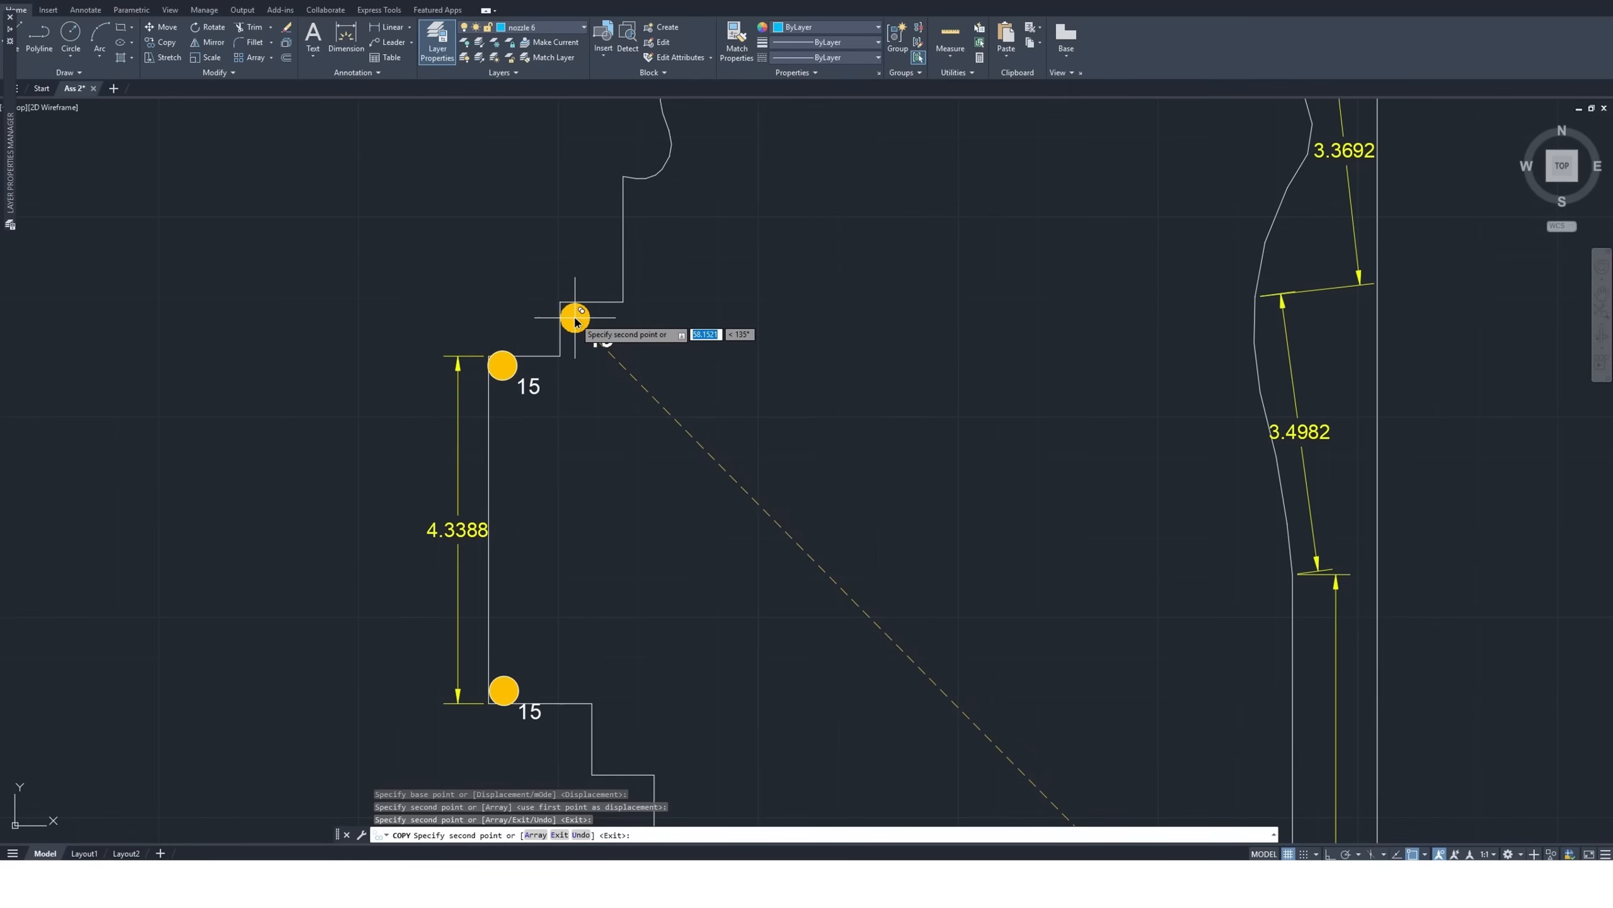
scroll(648, 338, "down", 4)
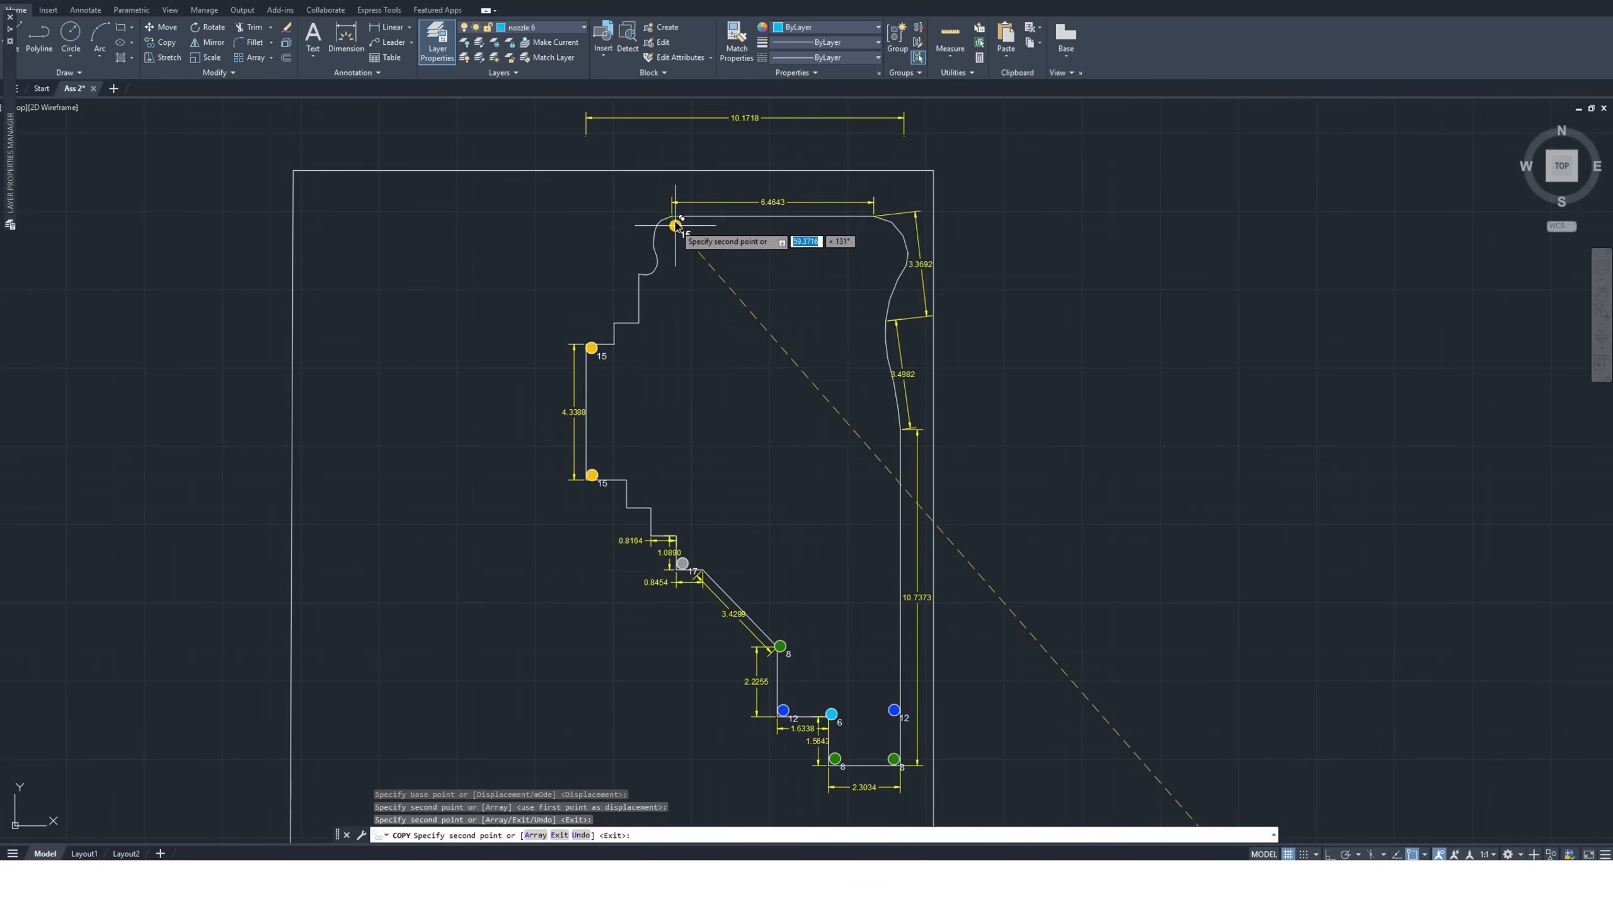
scroll(674, 224, "up", 2)
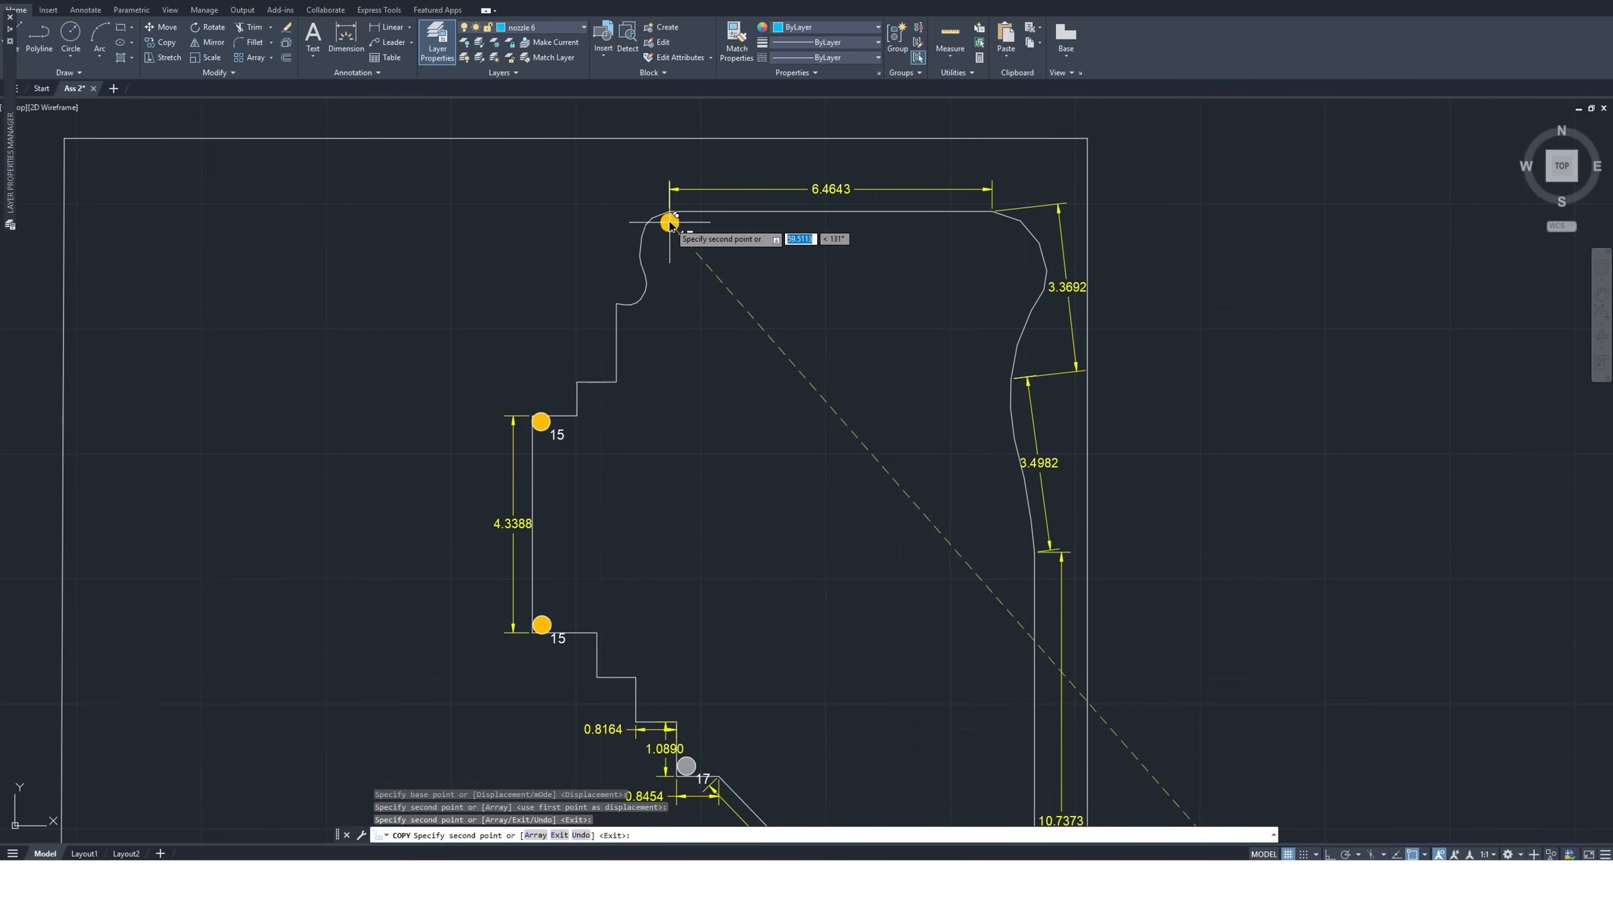
key("Escape")
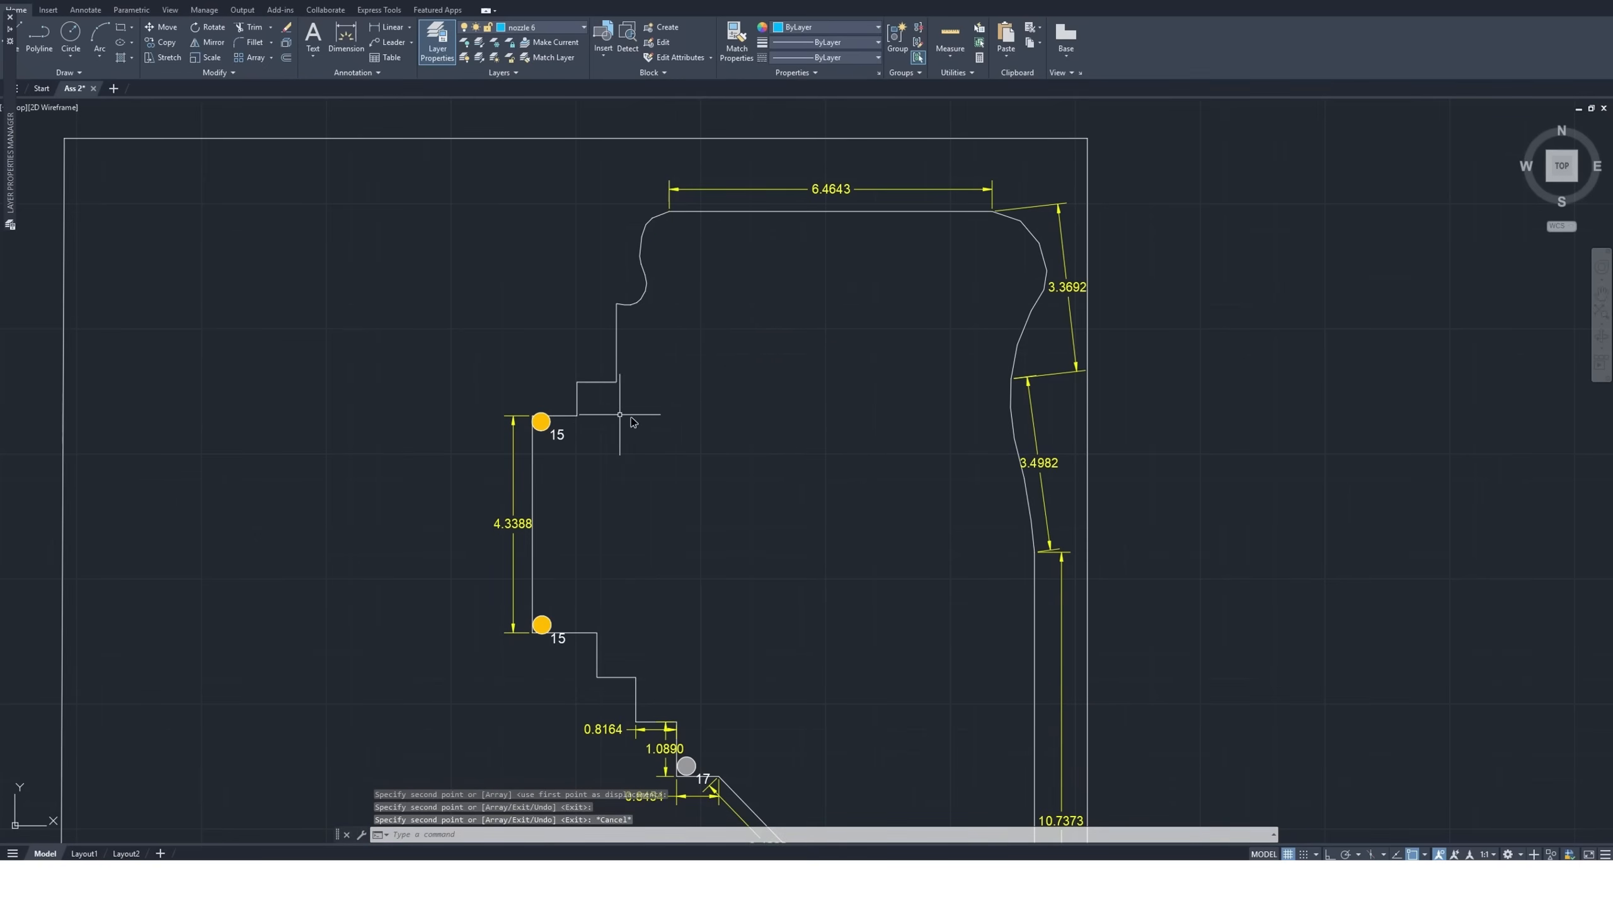
Check the vertical distance from the step corner above the upper size 15 nozzle to the lower edge with a temporary dimension
scroll(598, 410, "up", 2)
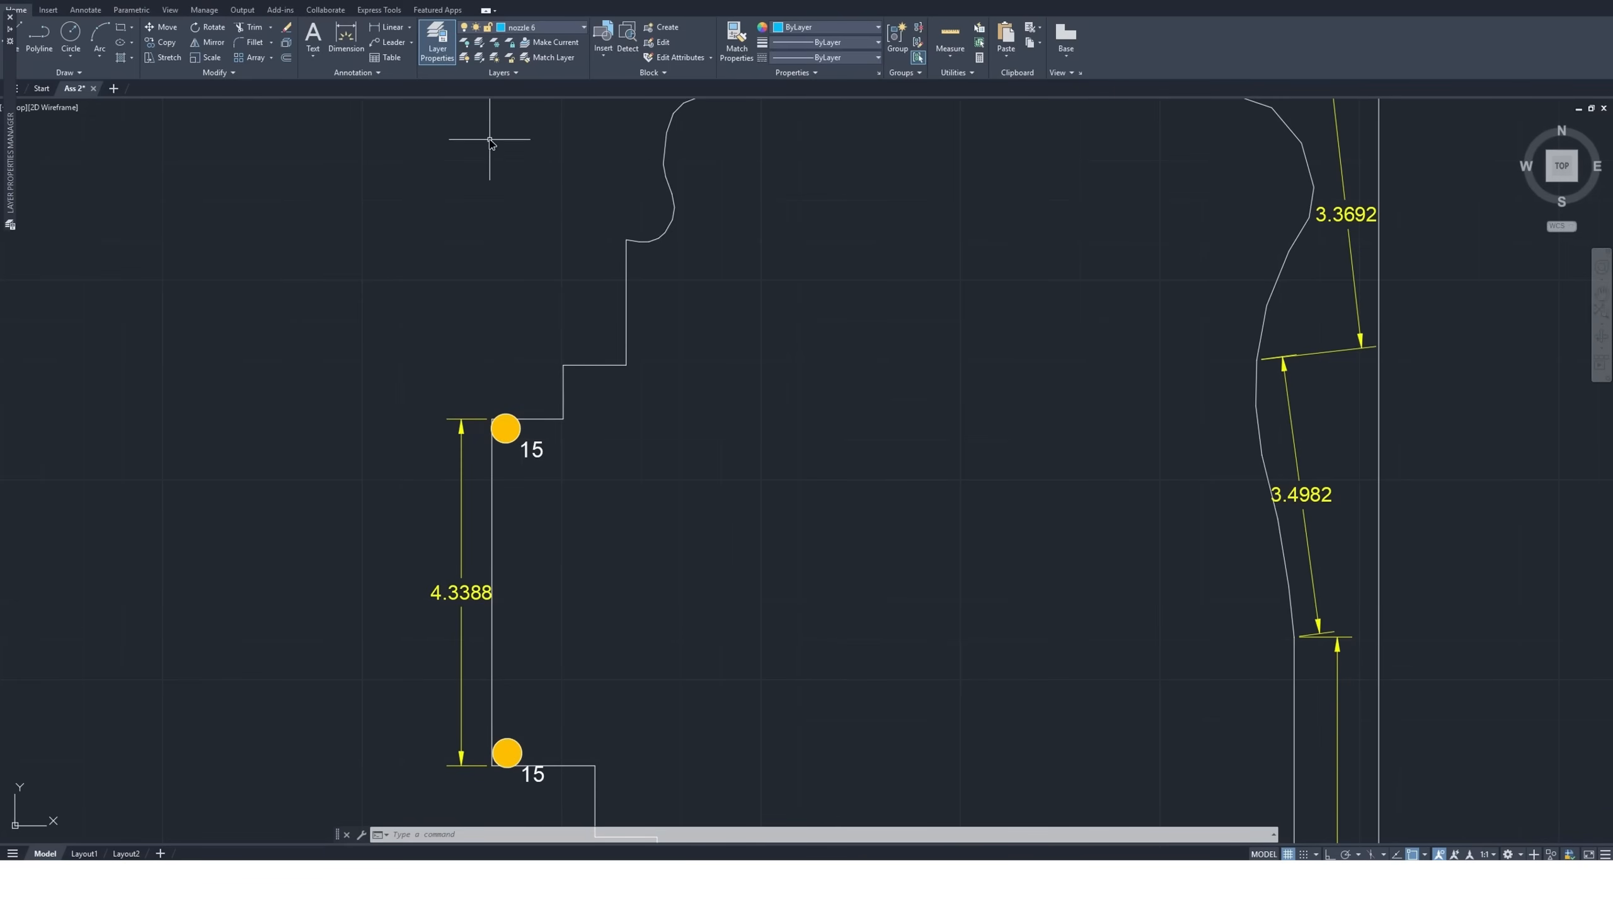
left_click(355, 44)
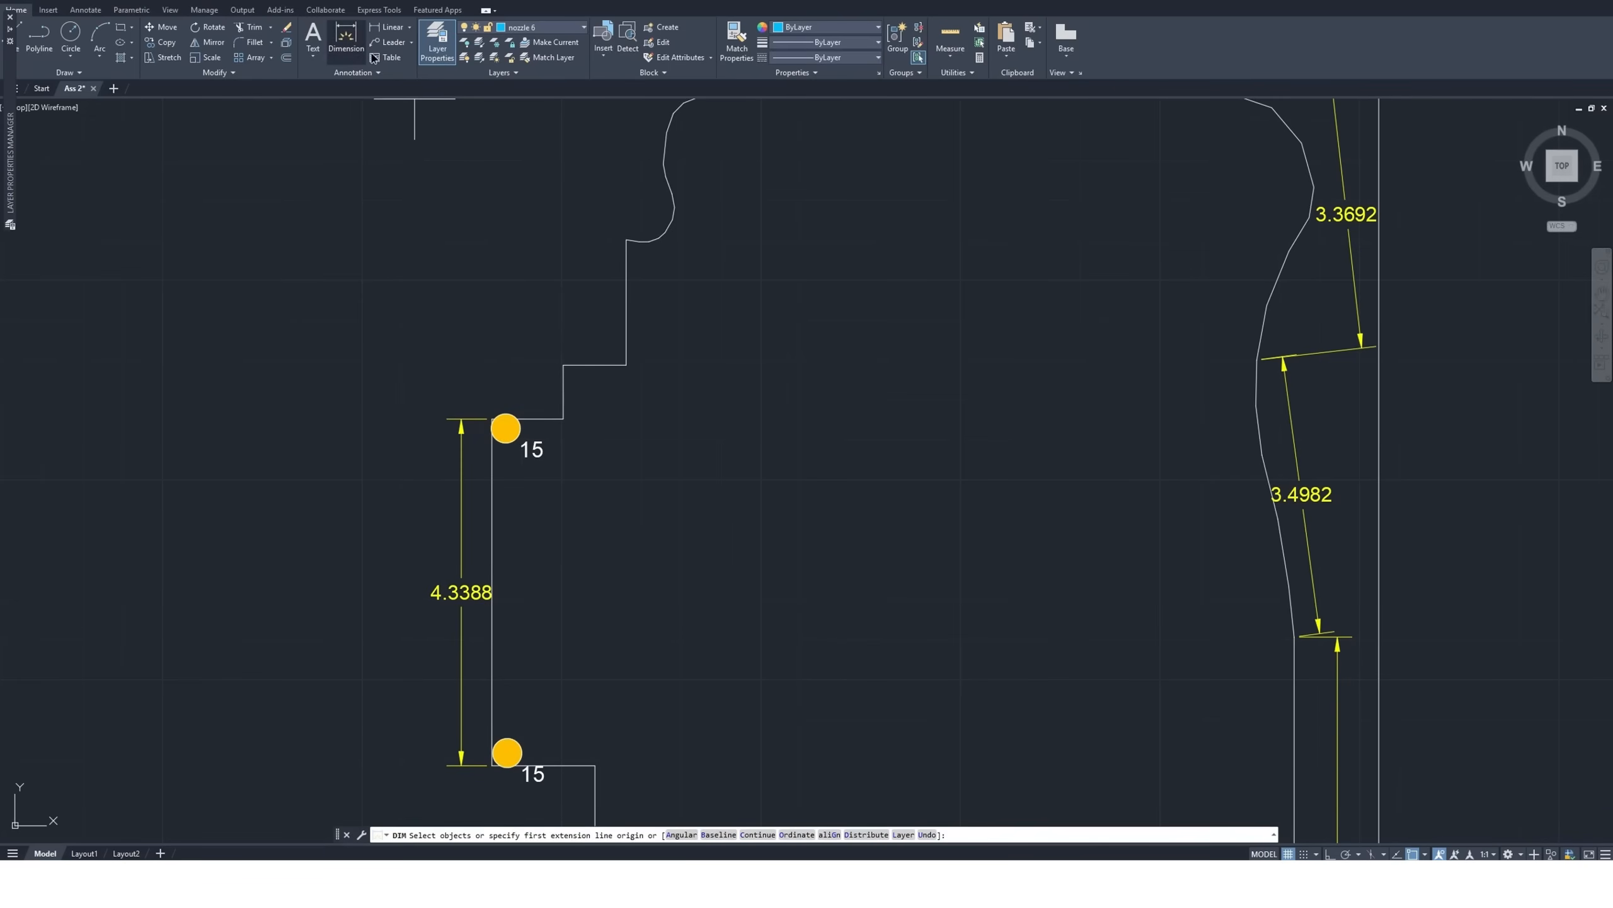
left_click(564, 365)
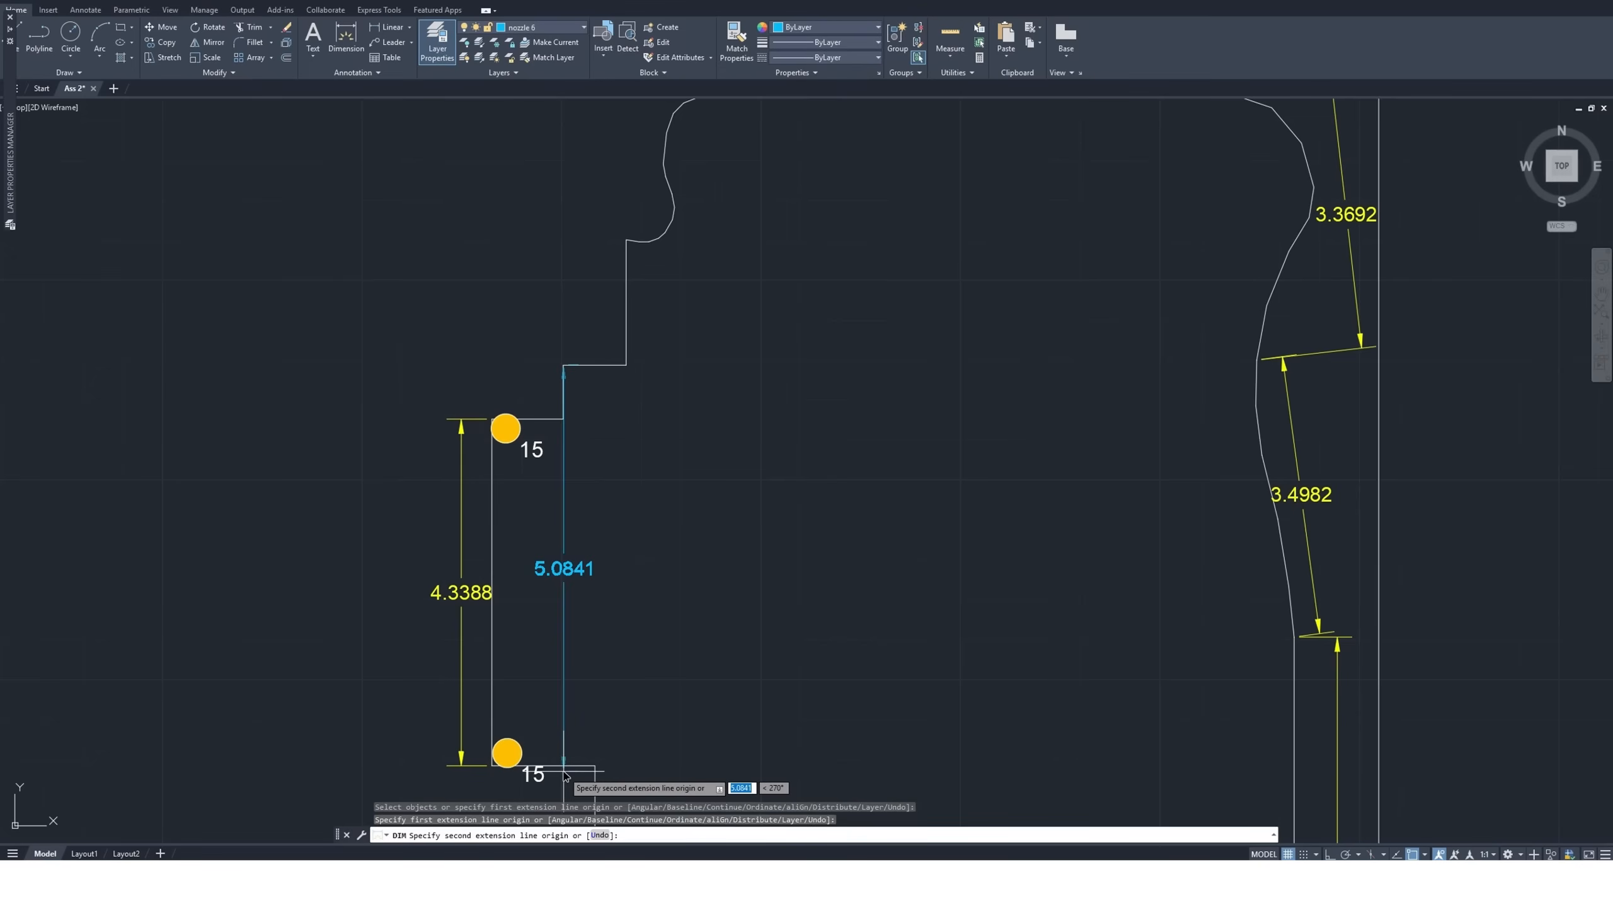
key("Escape")
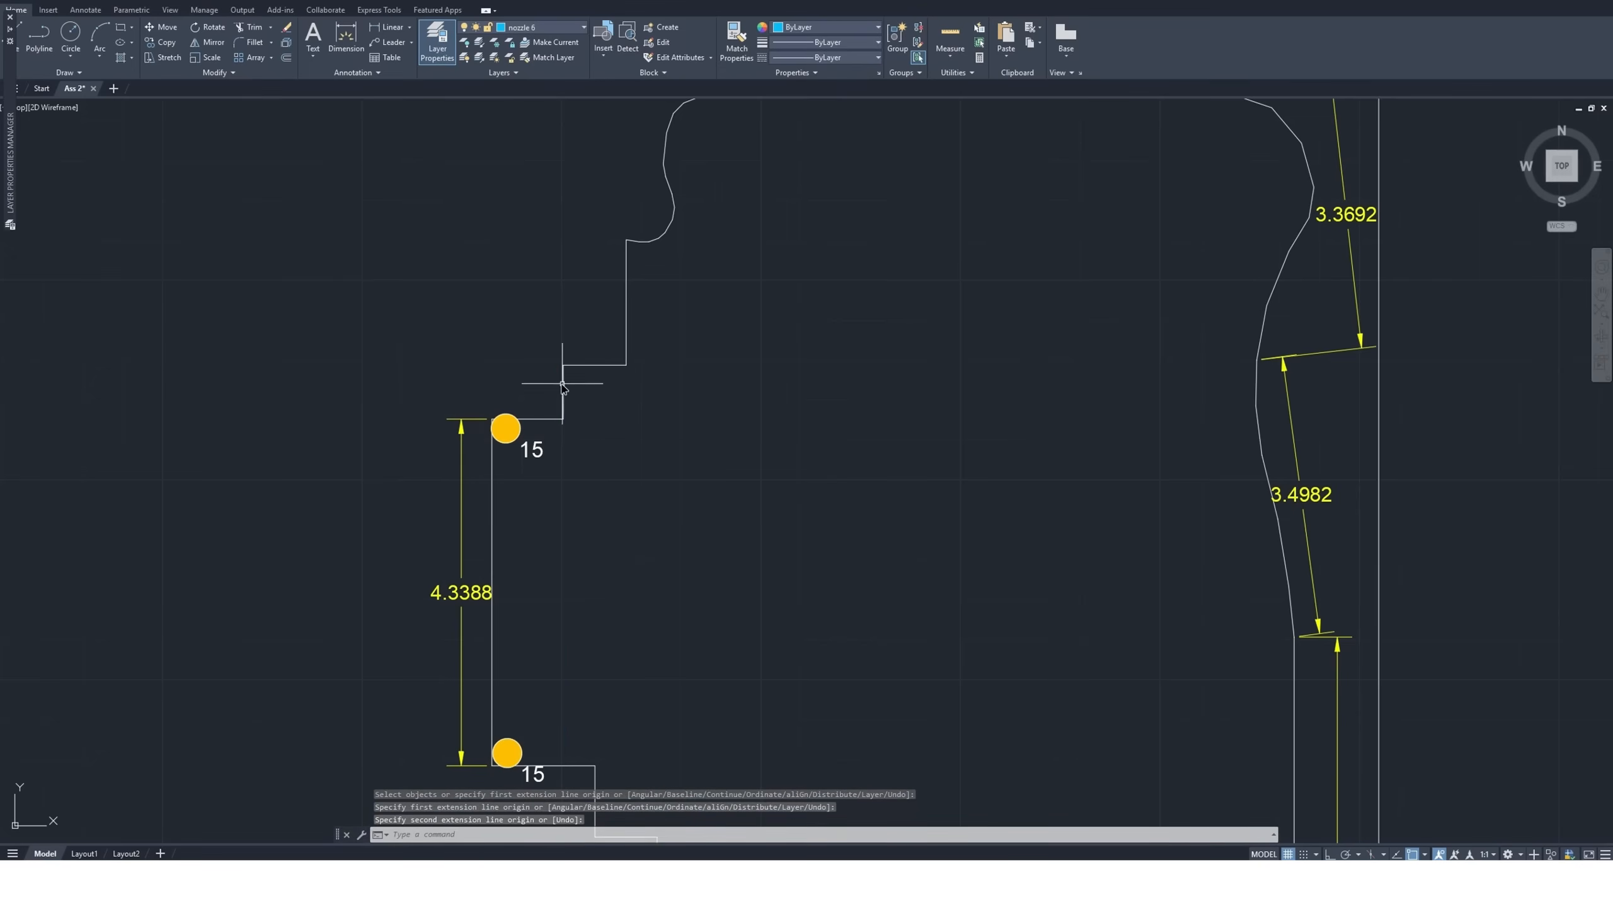
Copy the standalone size 17 nozzle symbol by its center into the step corner just above the upper size 15 nozzle
scroll(426, 334, "down", 6)
scroll(605, 461, "down", 4)
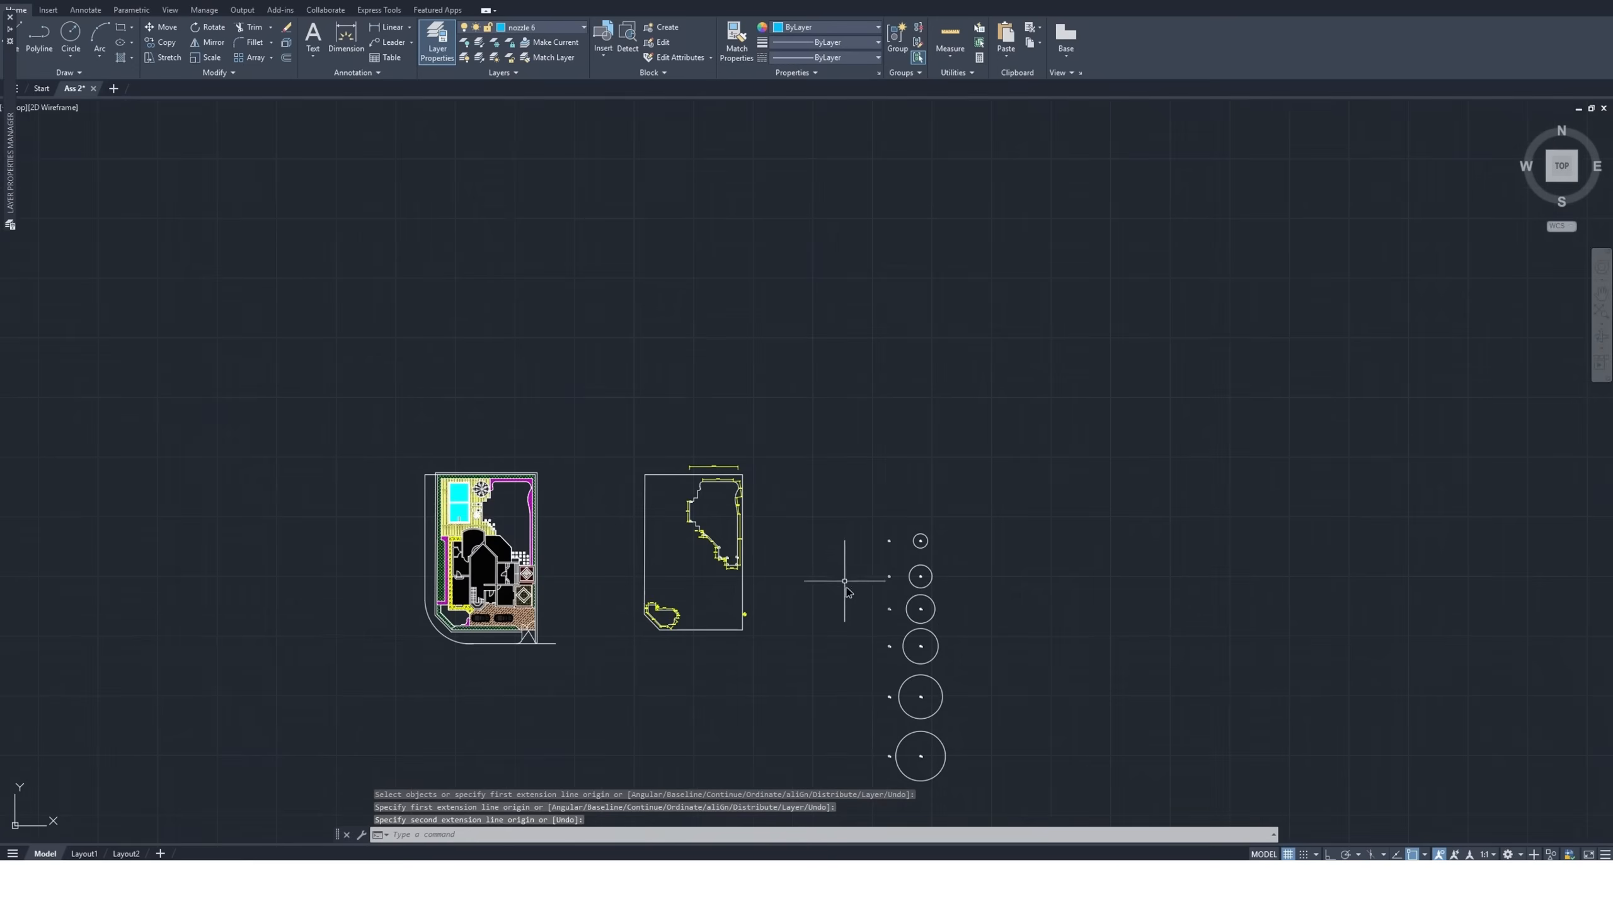
scroll(876, 749, "up", 6)
left_click(916, 765)
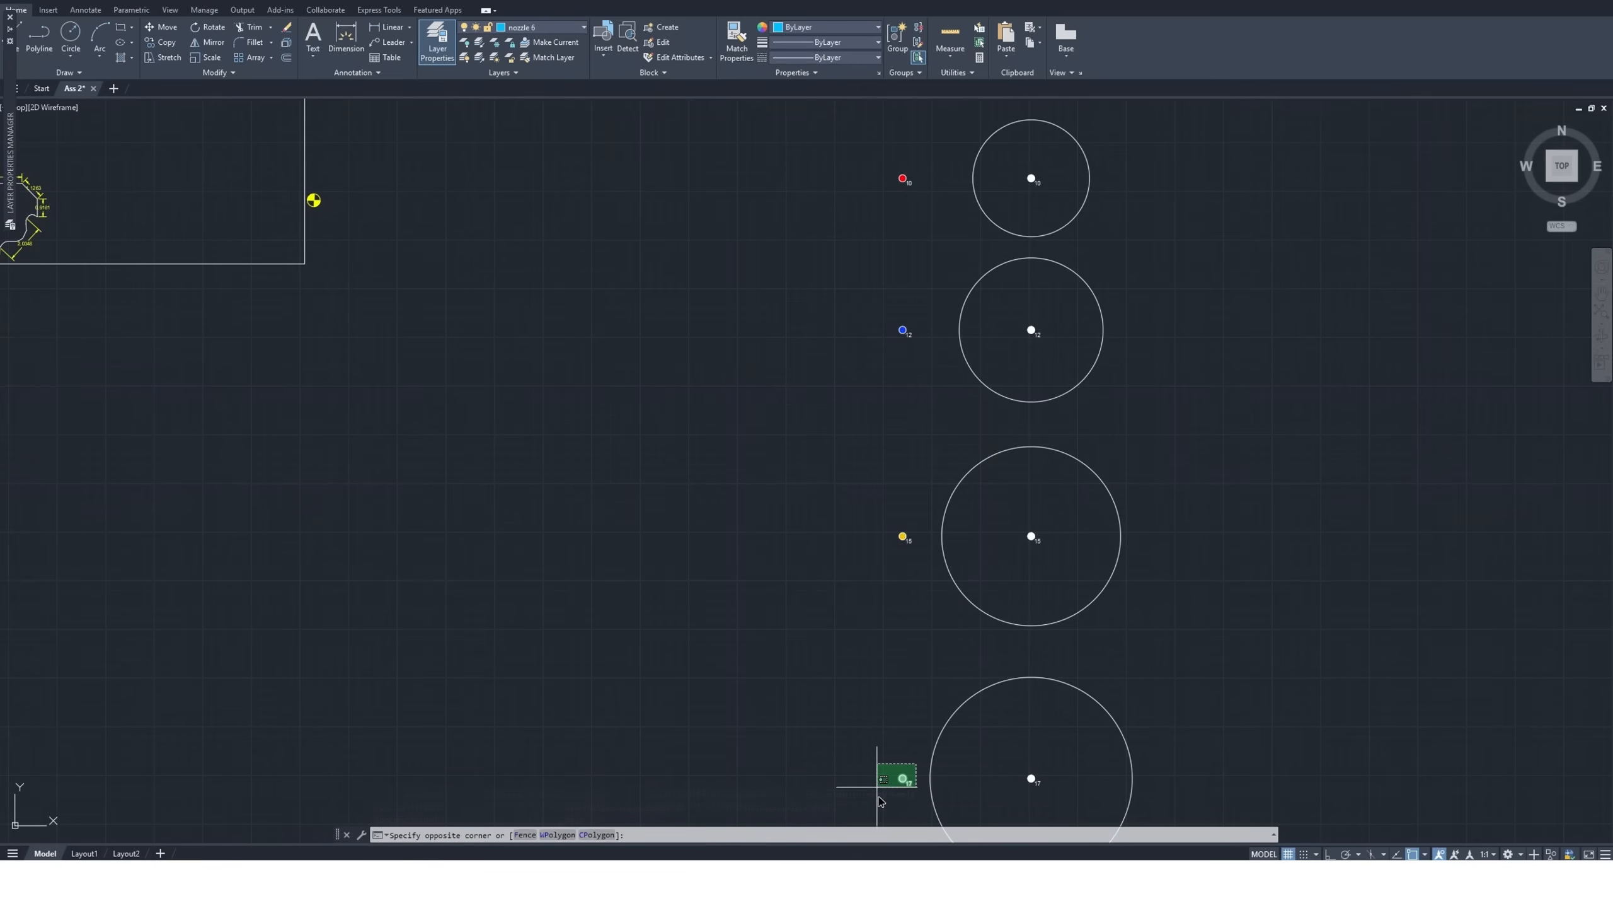
left_click(808, 798)
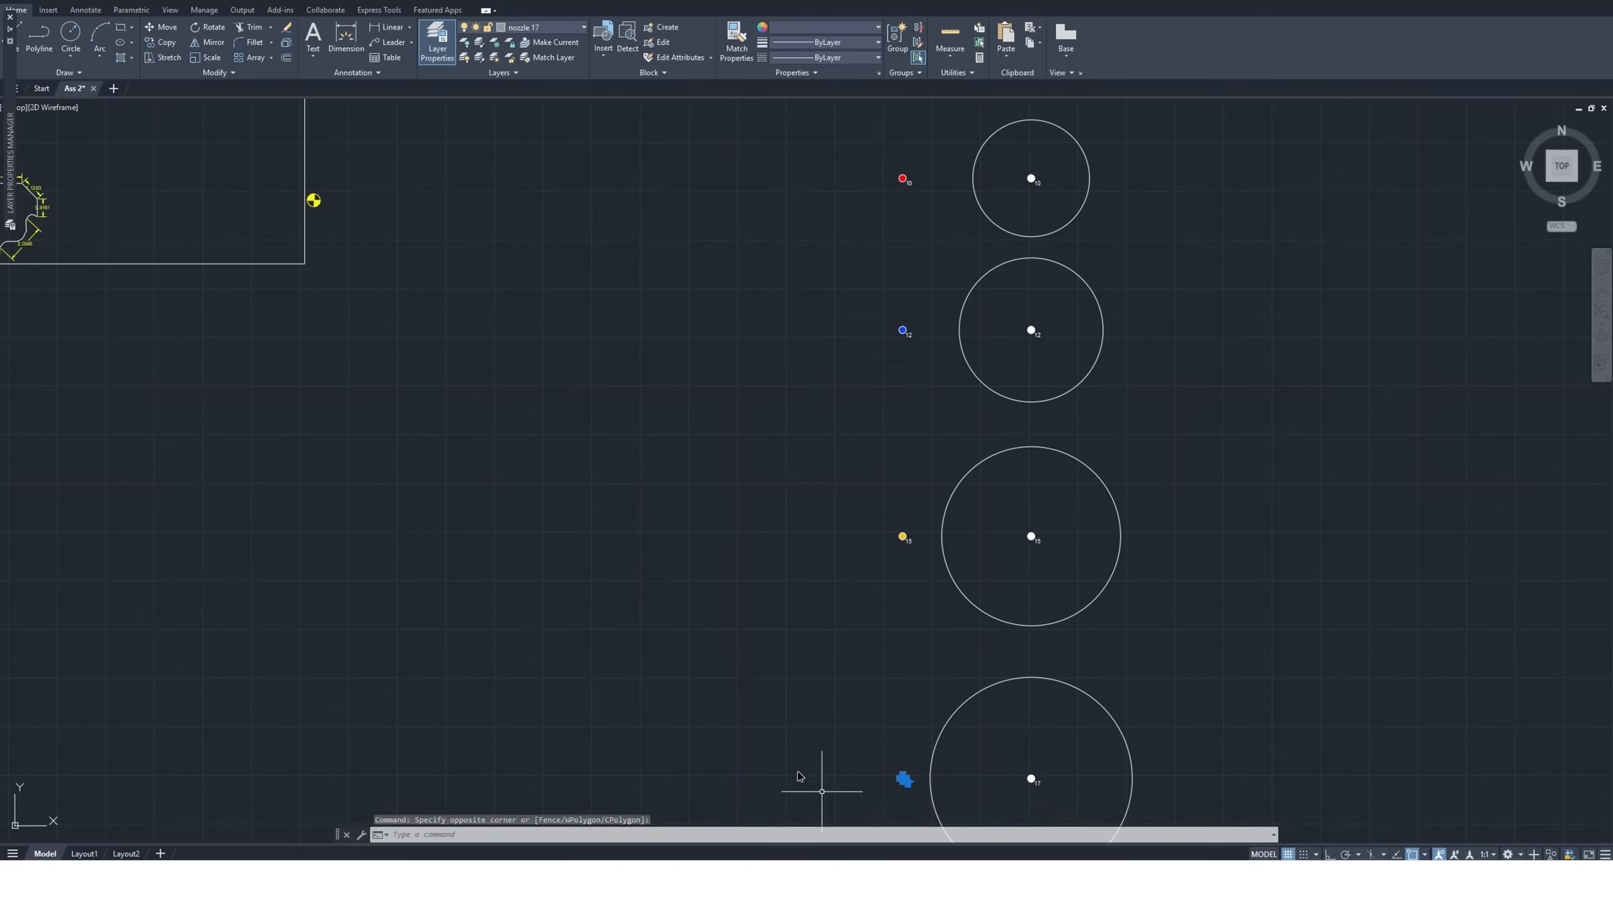
left_click(166, 44)
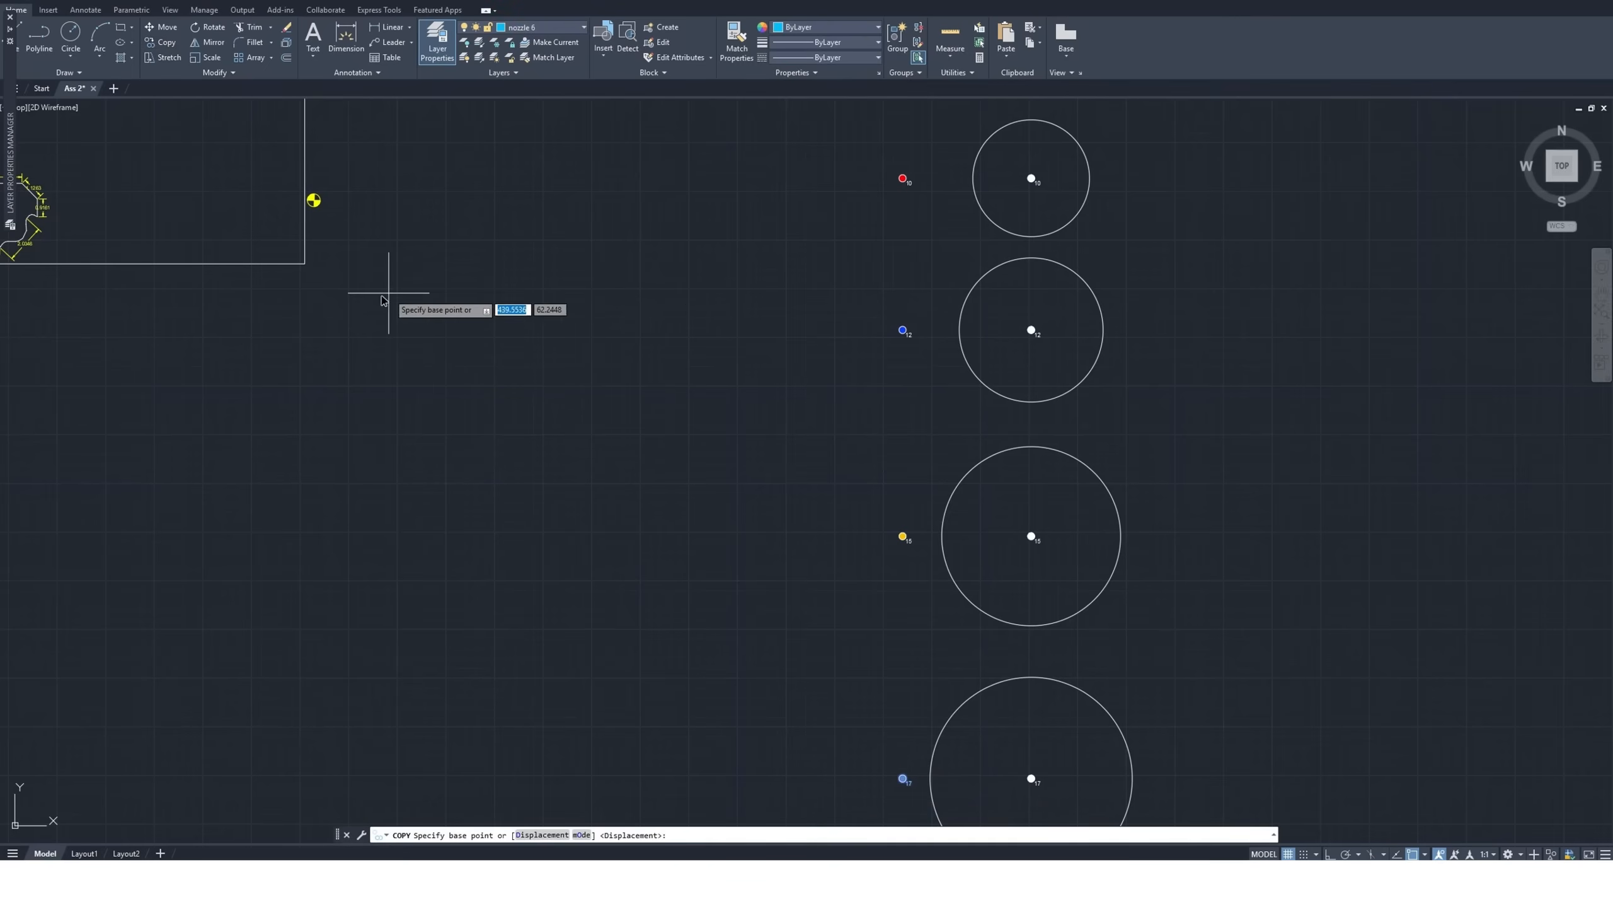
left_click(909, 783)
scroll(909, 783, "down", 4)
scroll(713, 558, "up", 8)
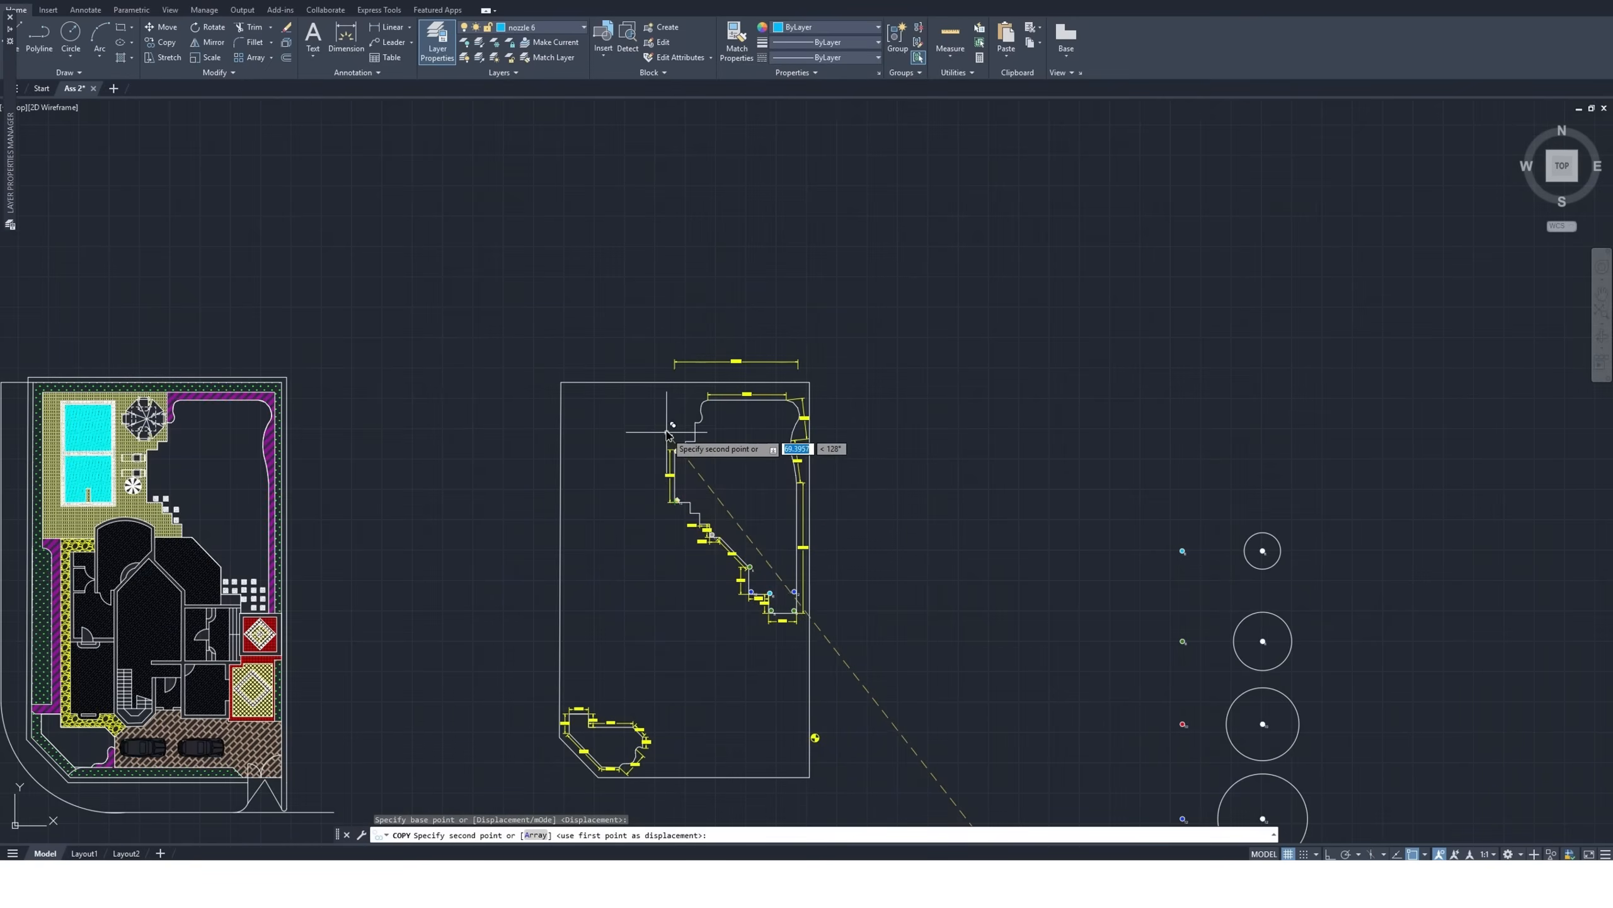
scroll(707, 445, "up", 5)
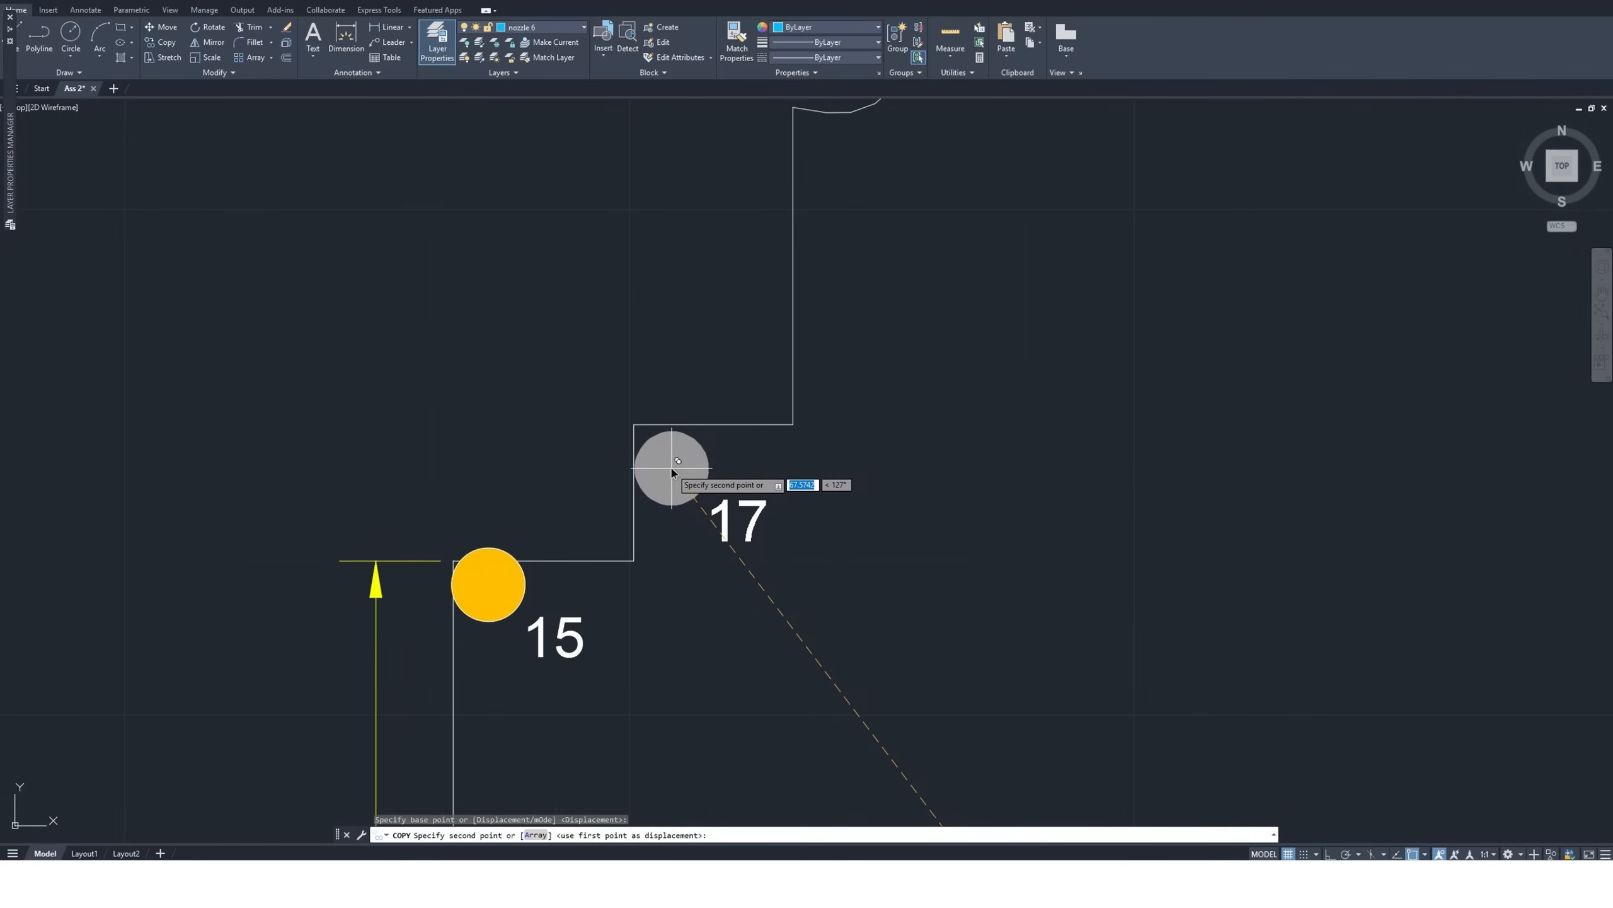
left_click(673, 471)
Place another size 17 nozzle copy in the corner where the vertical edge meets the lower end of the left curved edge
scroll(610, 670, "down", 4)
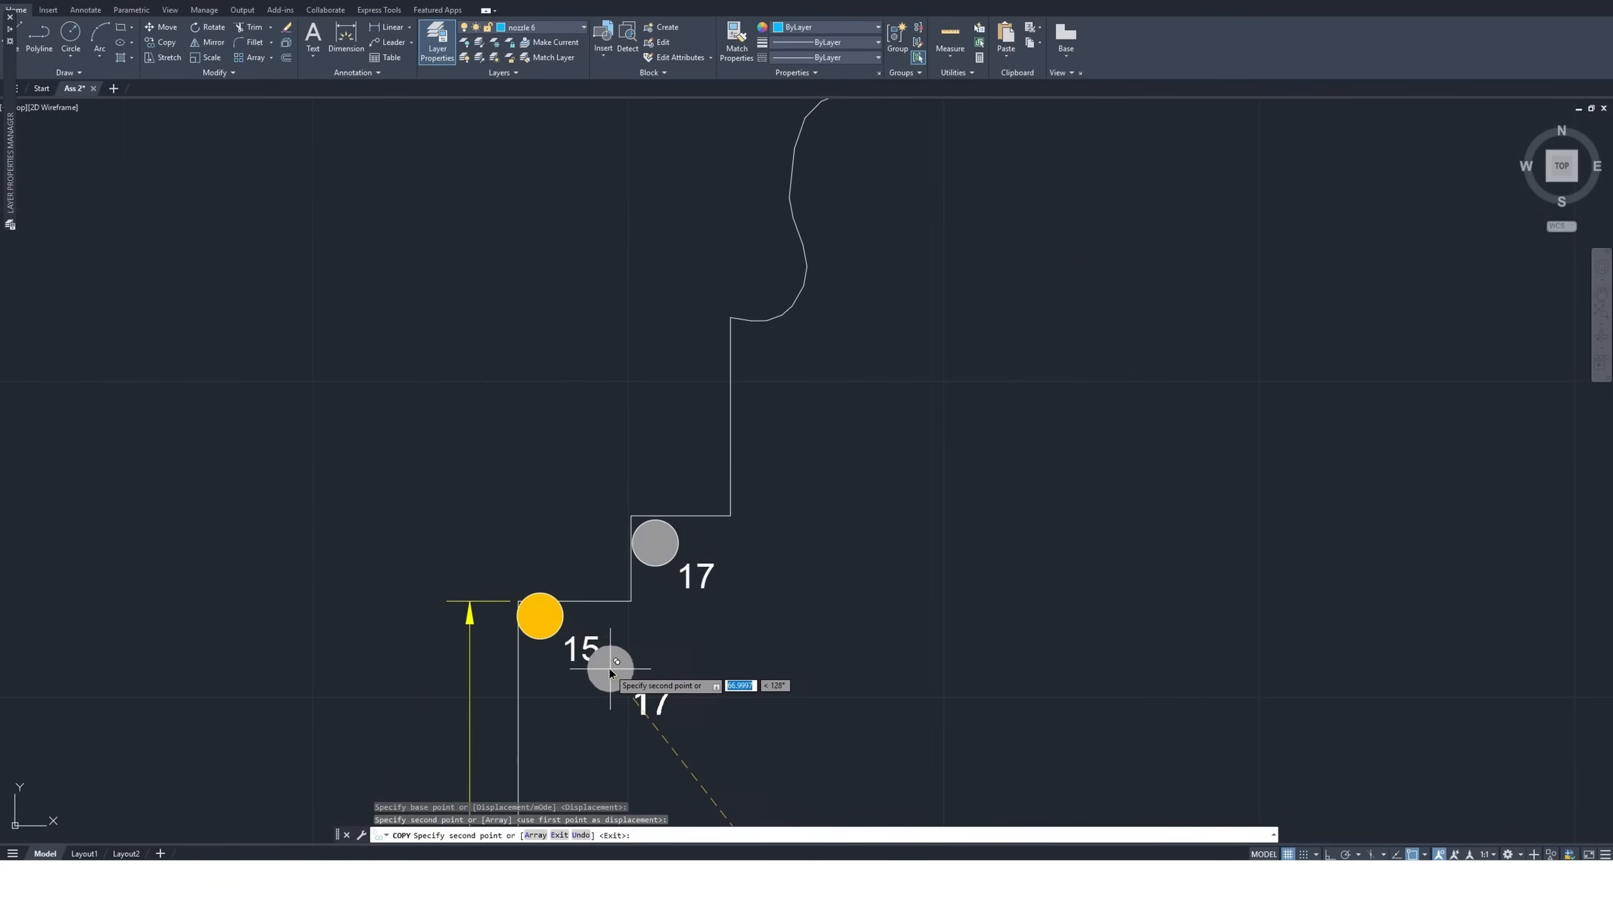
scroll(643, 547, "down", 4)
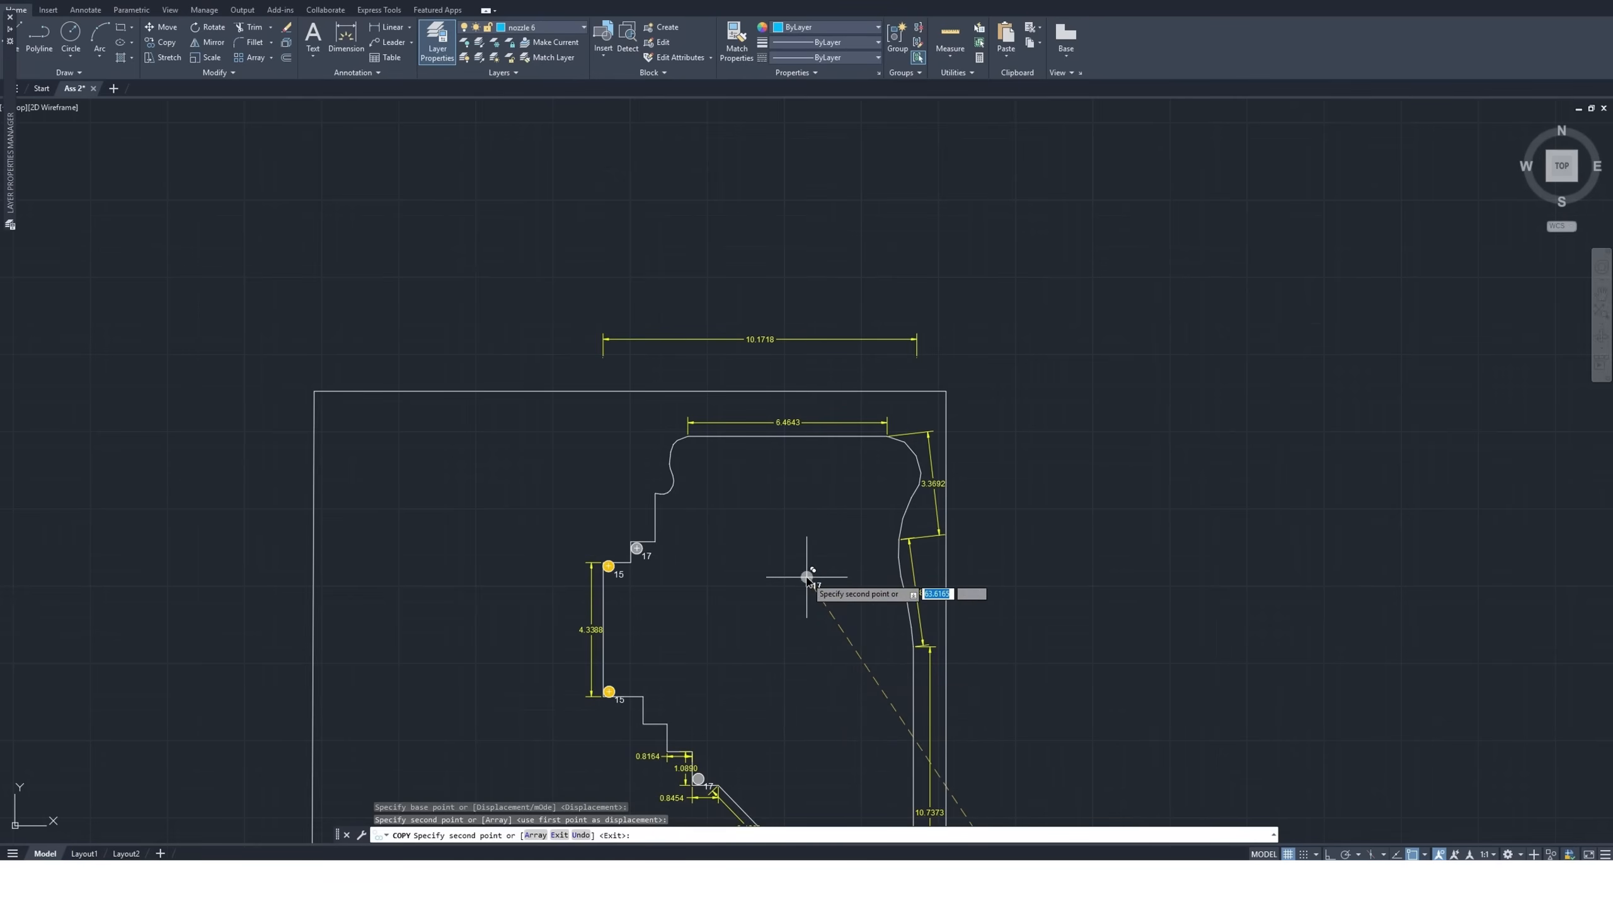
scroll(667, 509, "up", 5)
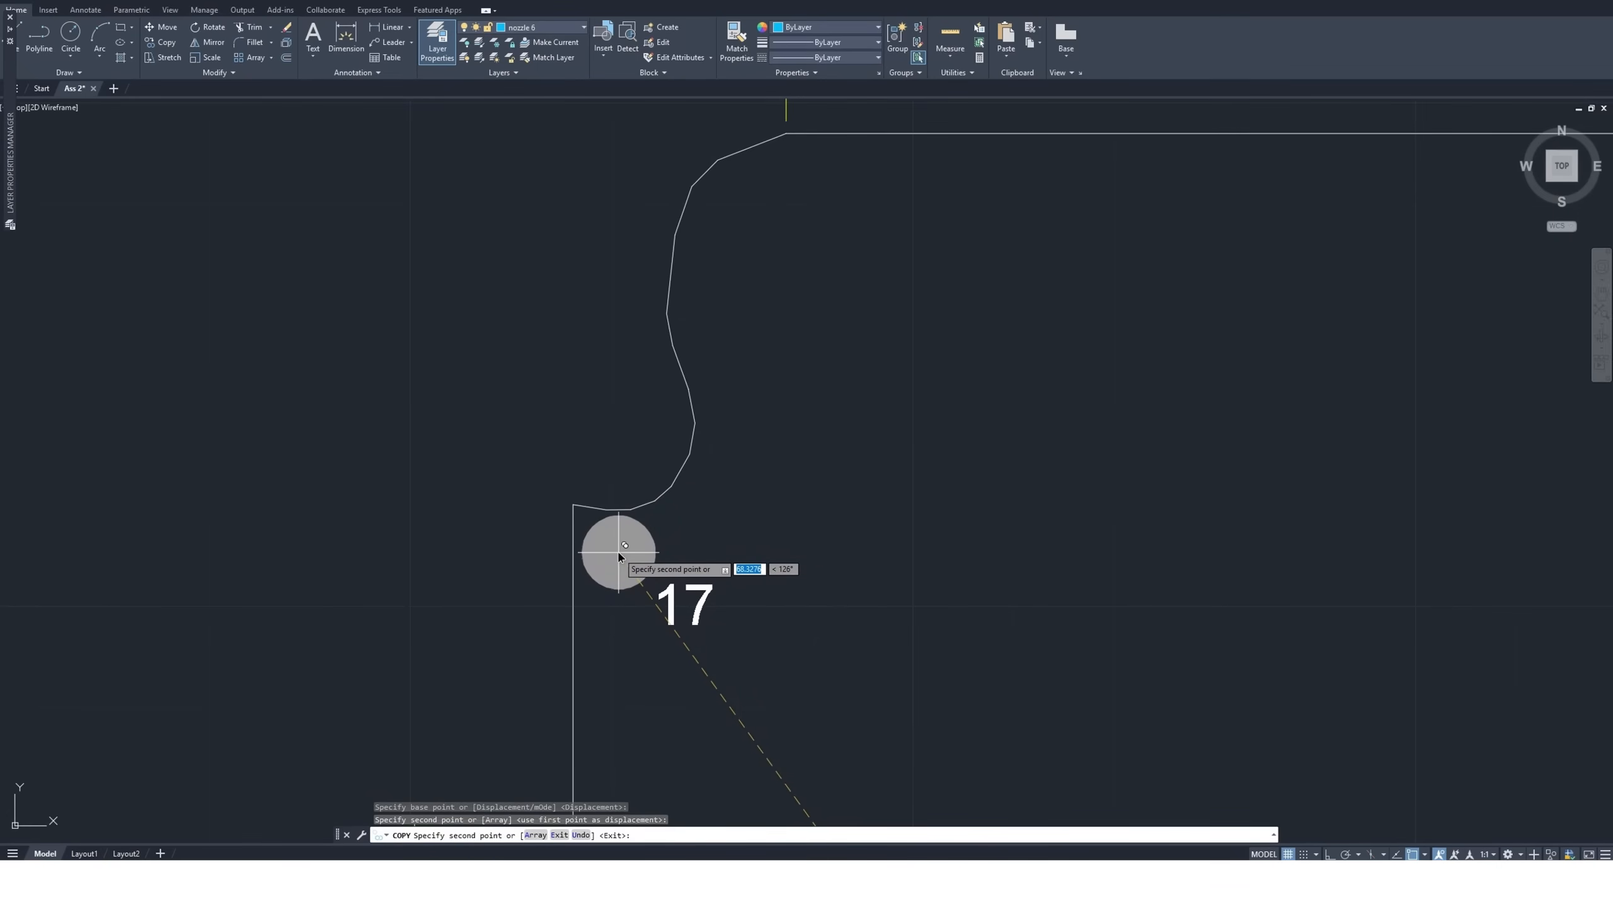
left_click(619, 556)
Place size 17 nozzle copies just inside the left and right ends of the 6.4643 edge and finish copying
scroll(743, 718, "down", 2)
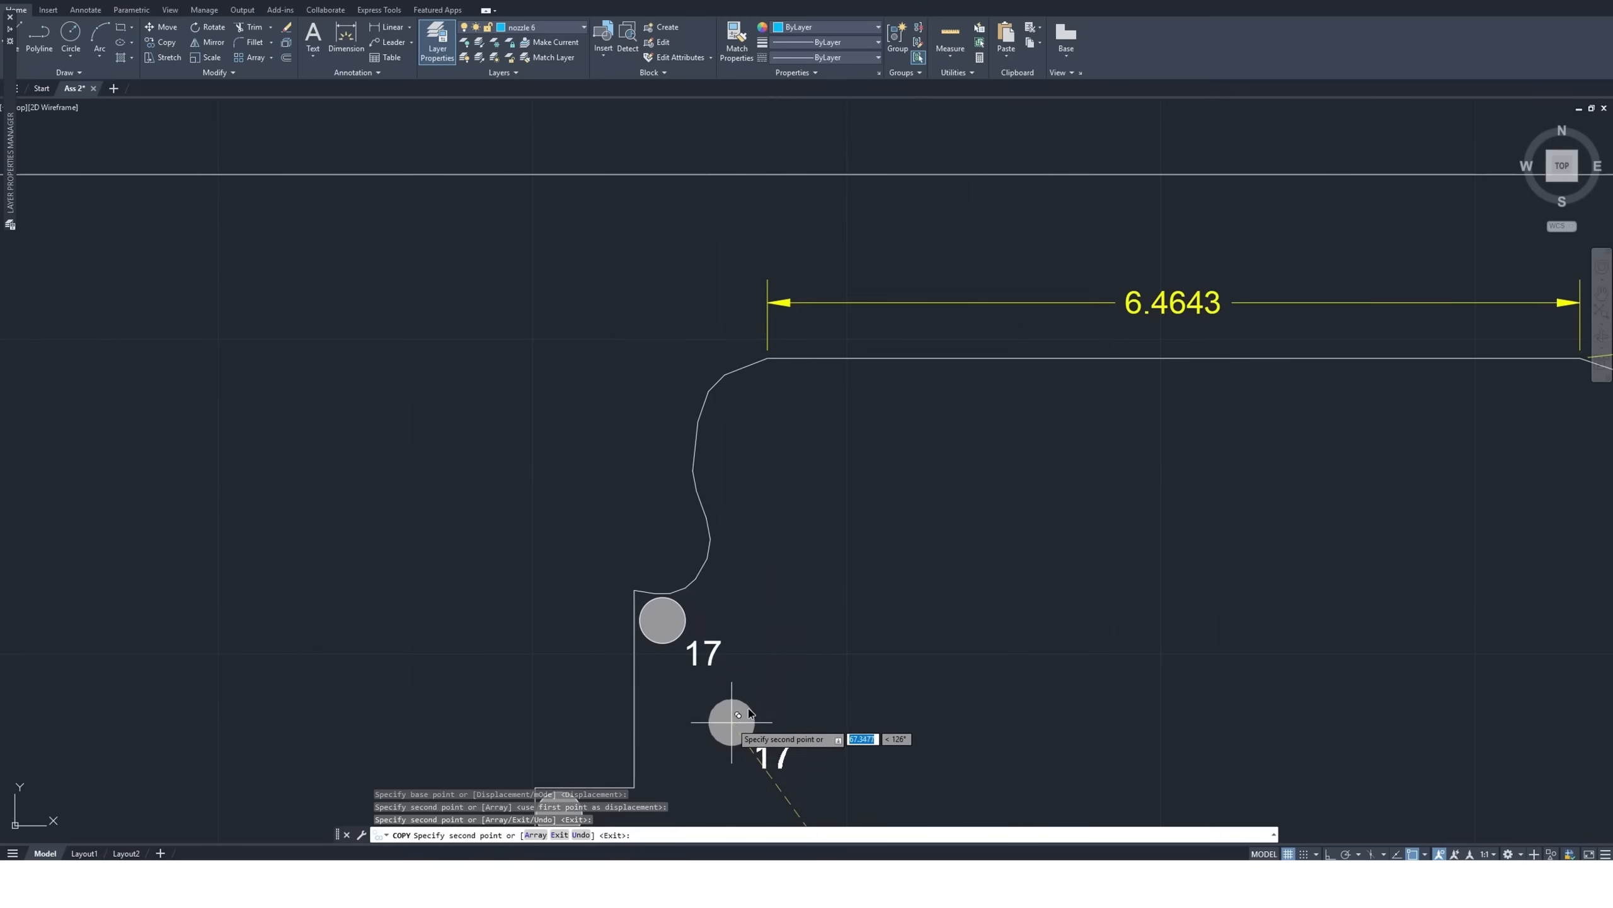
left_click(765, 388)
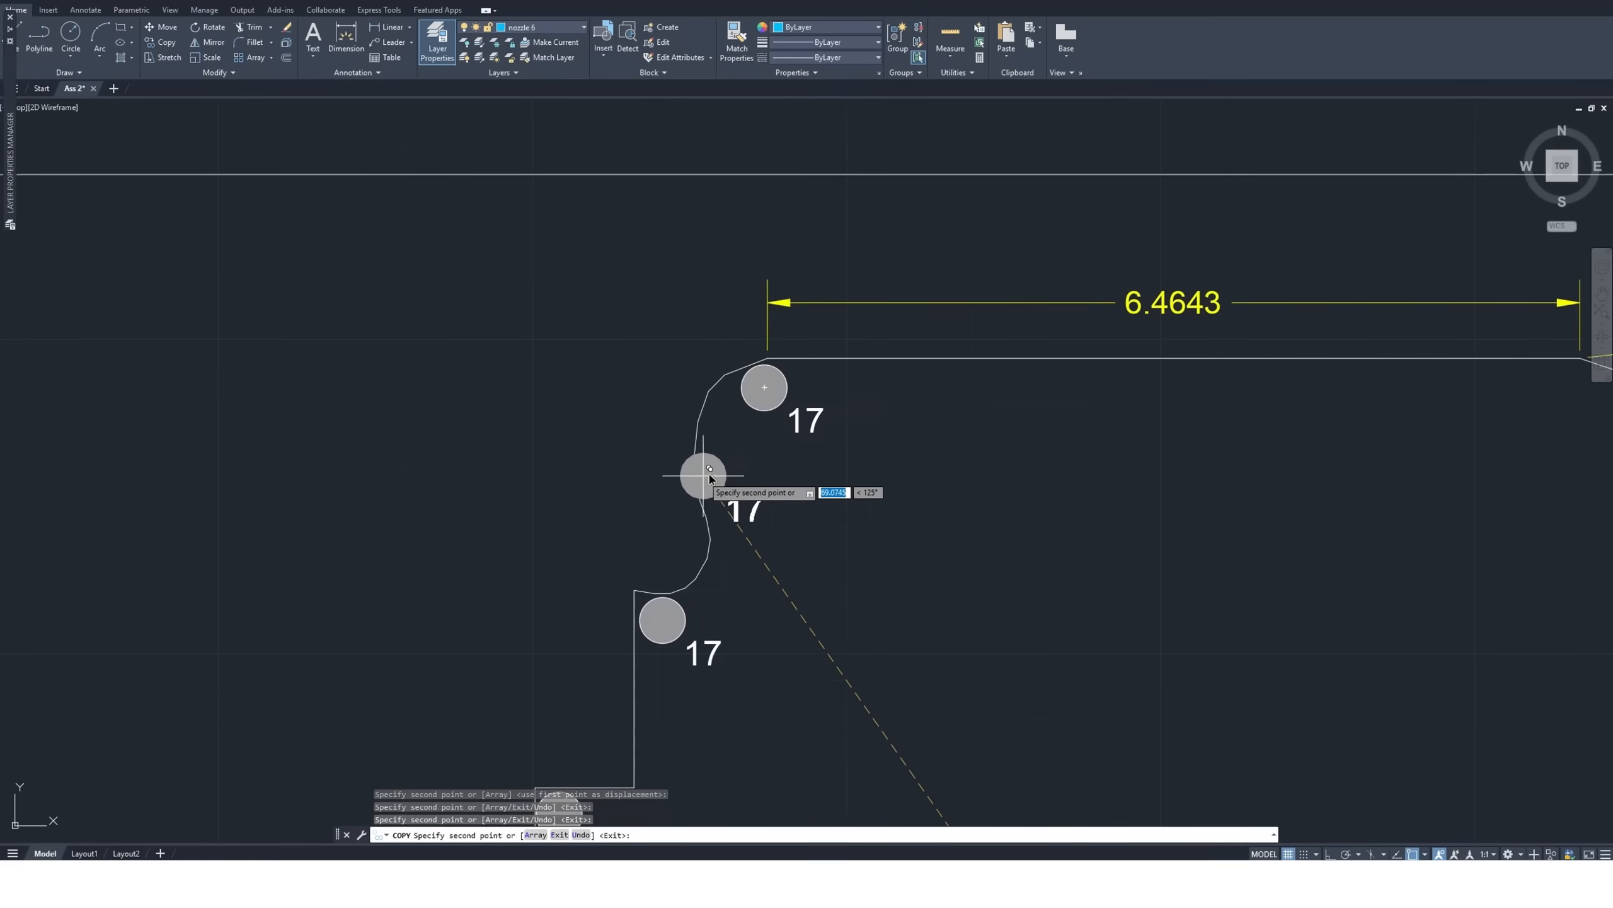
scroll(619, 486, "down", 4)
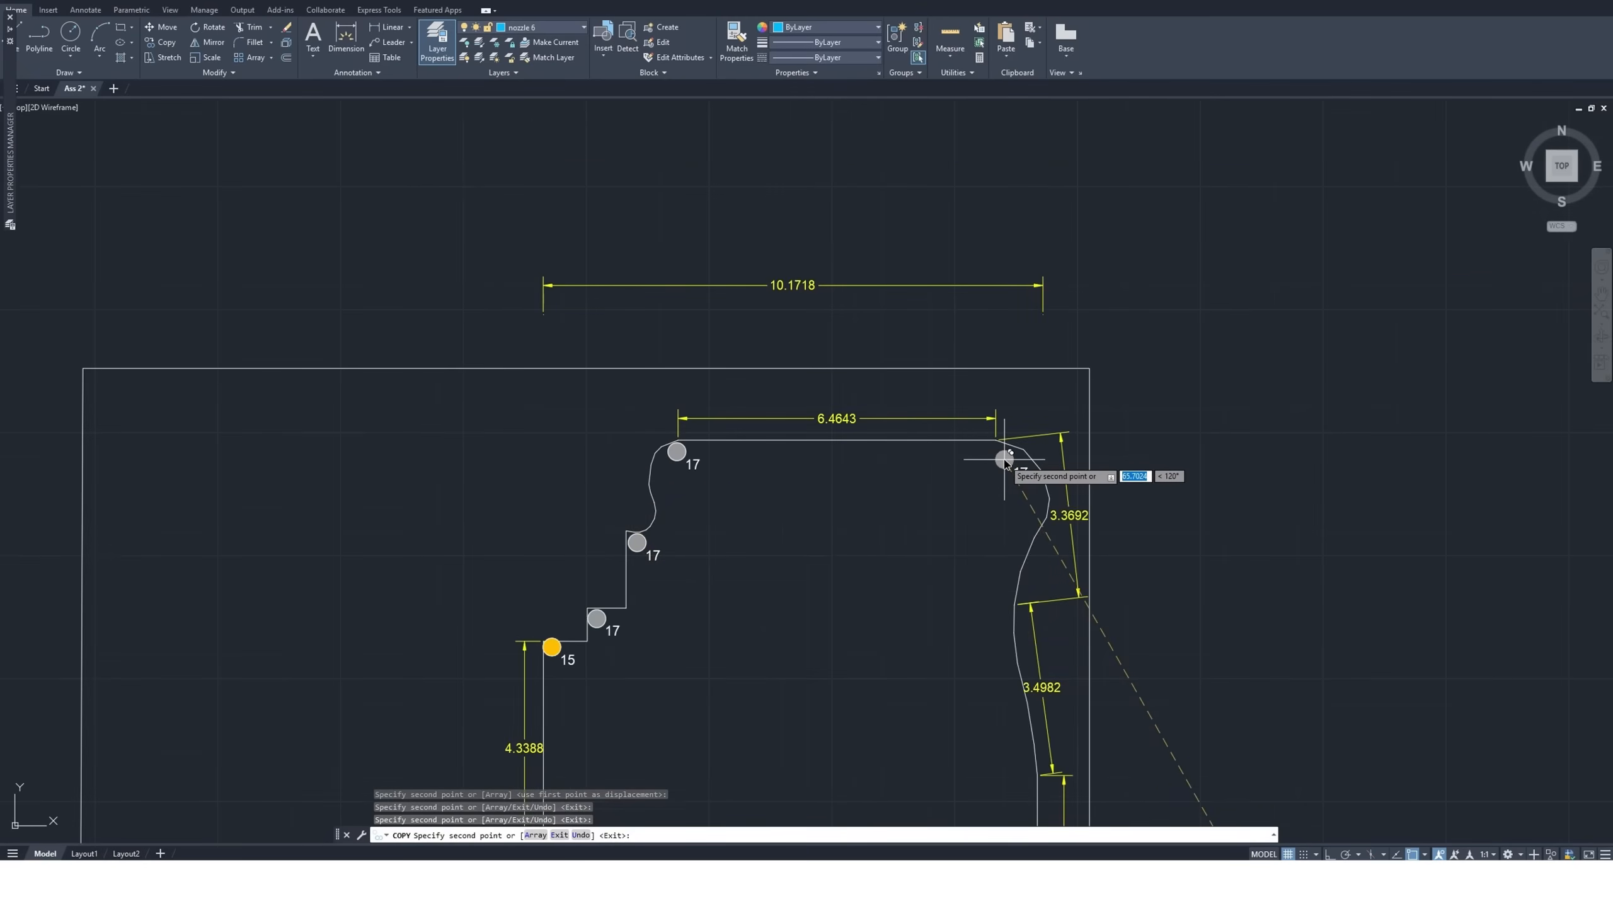
scroll(982, 452, "up", 2)
left_click(991, 447)
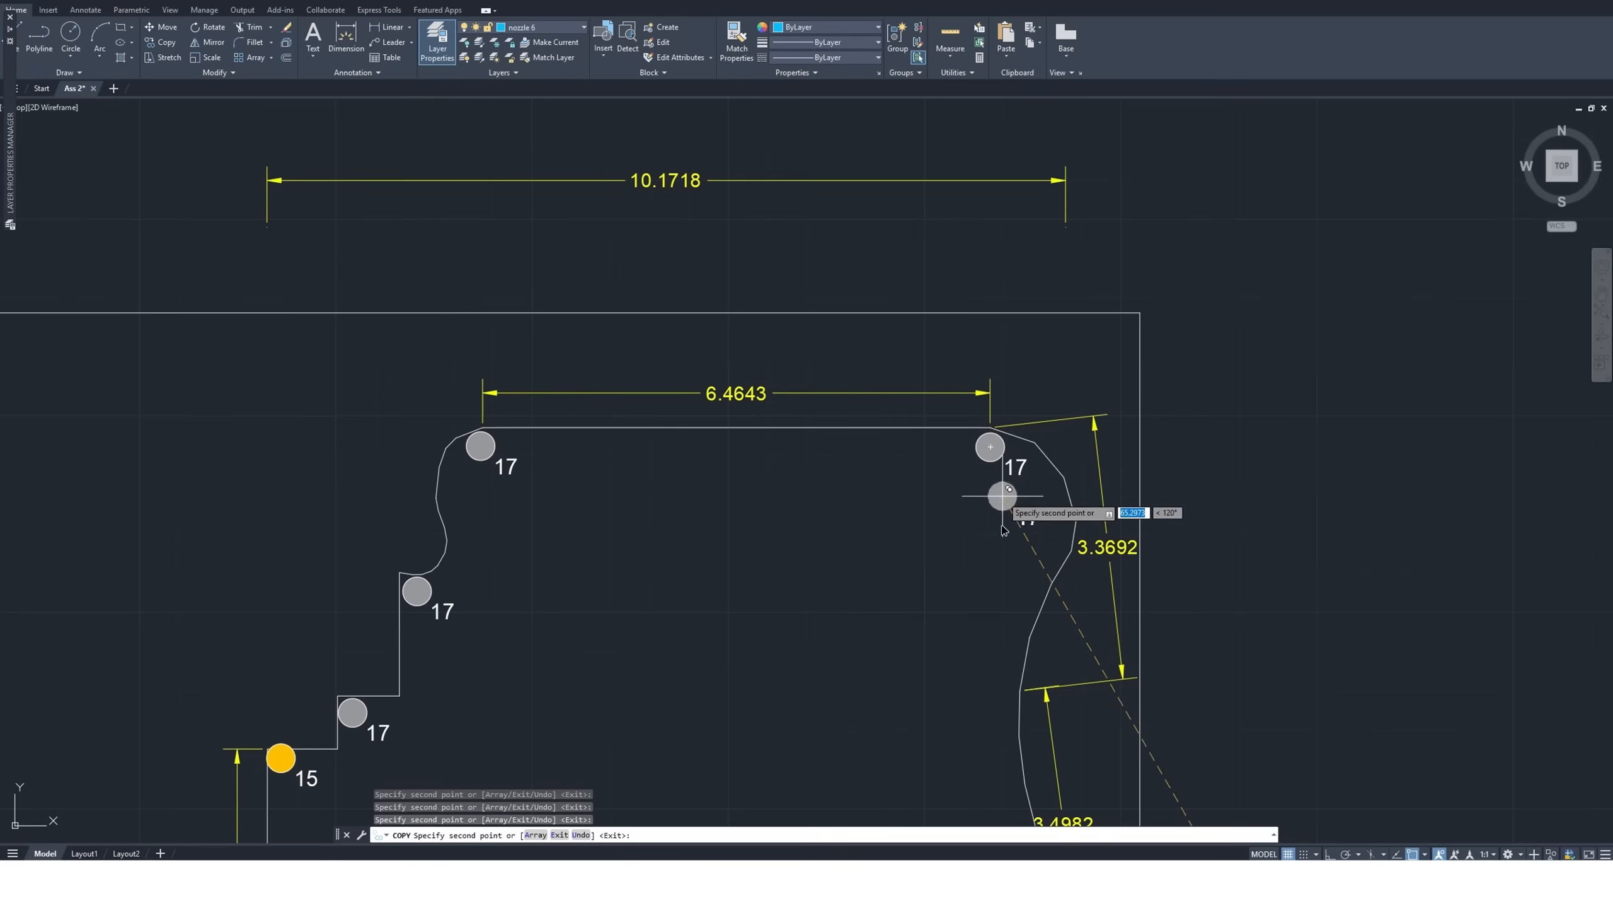
key("Escape")
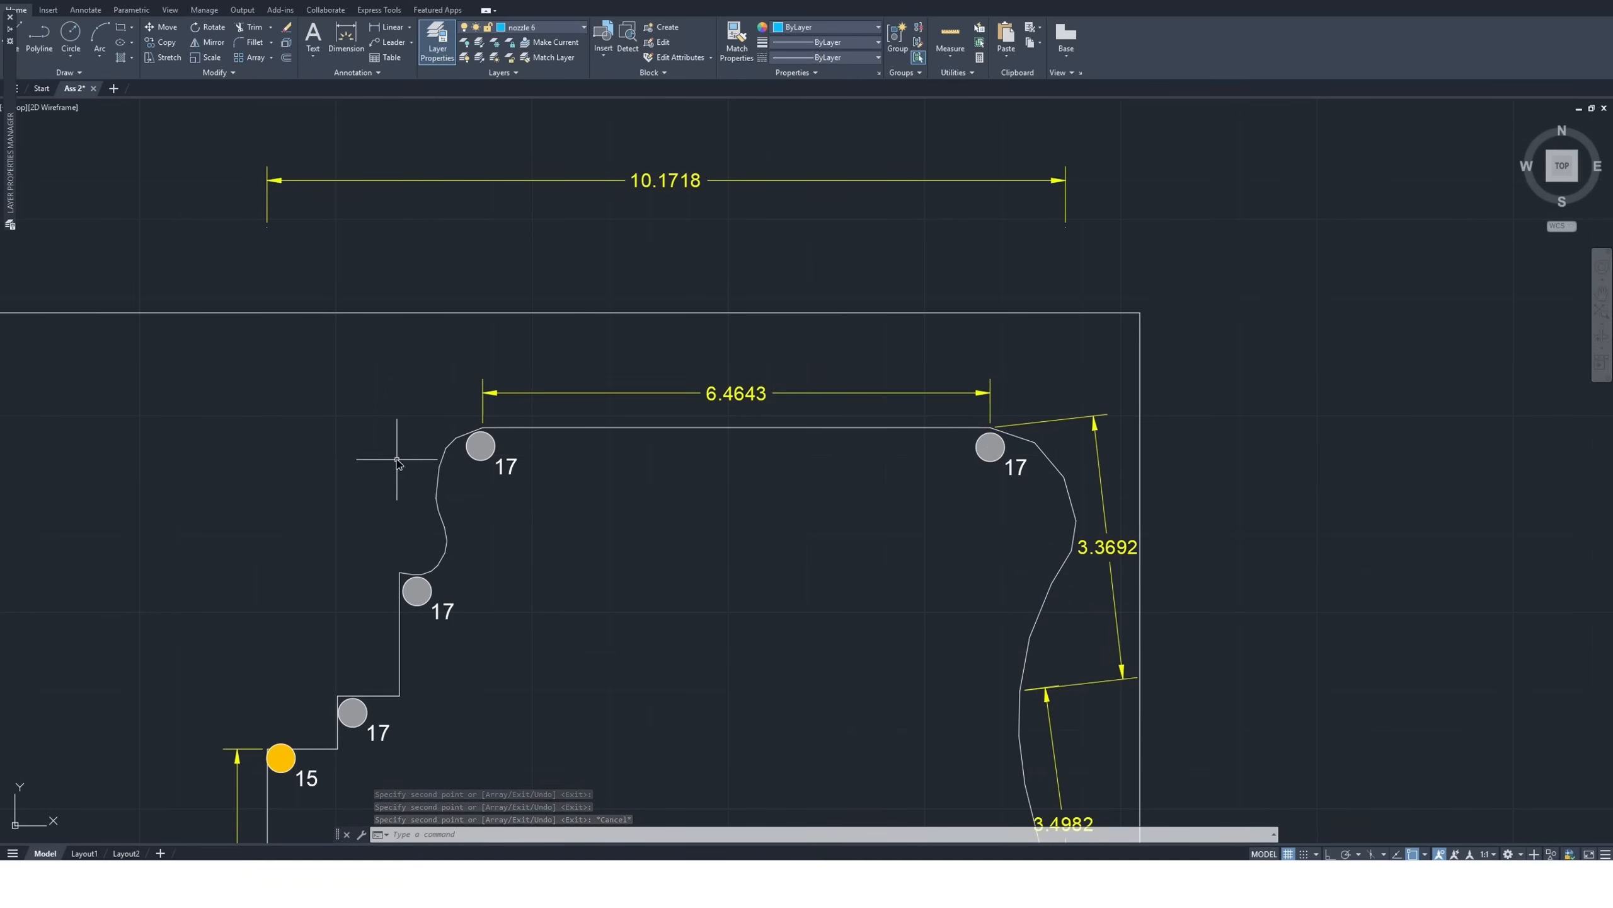
Copy the standalone size 12 nozzle symbol by its center to just below the middle of the 6.4643 edge, between the two size 17 nozzles
scroll(392, 456, "down", 1)
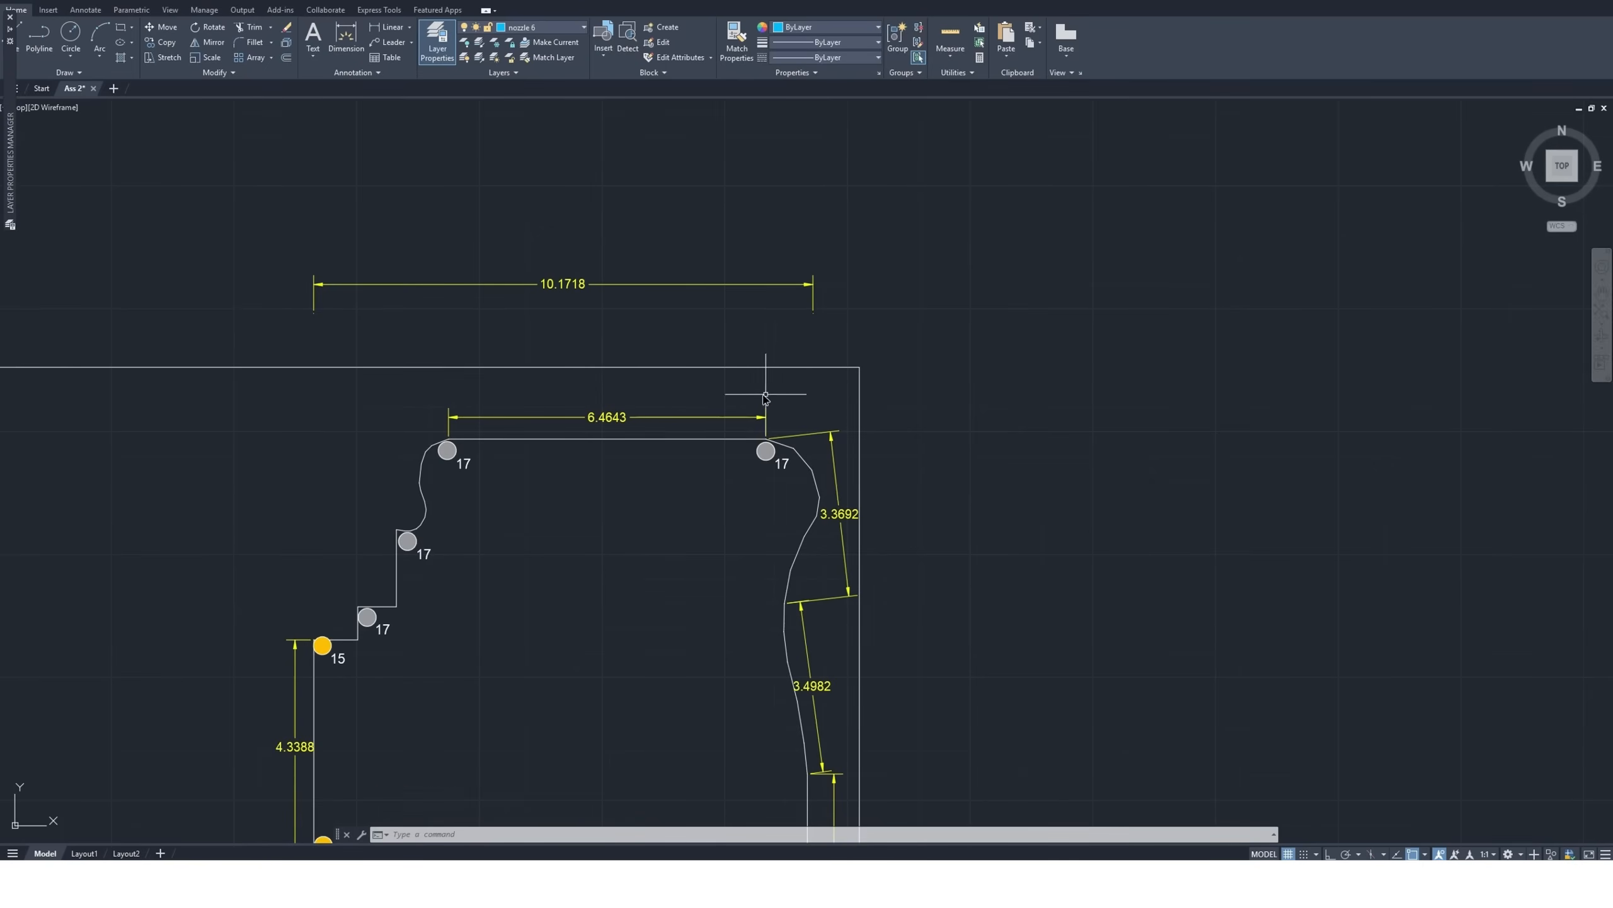
scroll(753, 407, "up", 3)
scroll(533, 543, "down", 2)
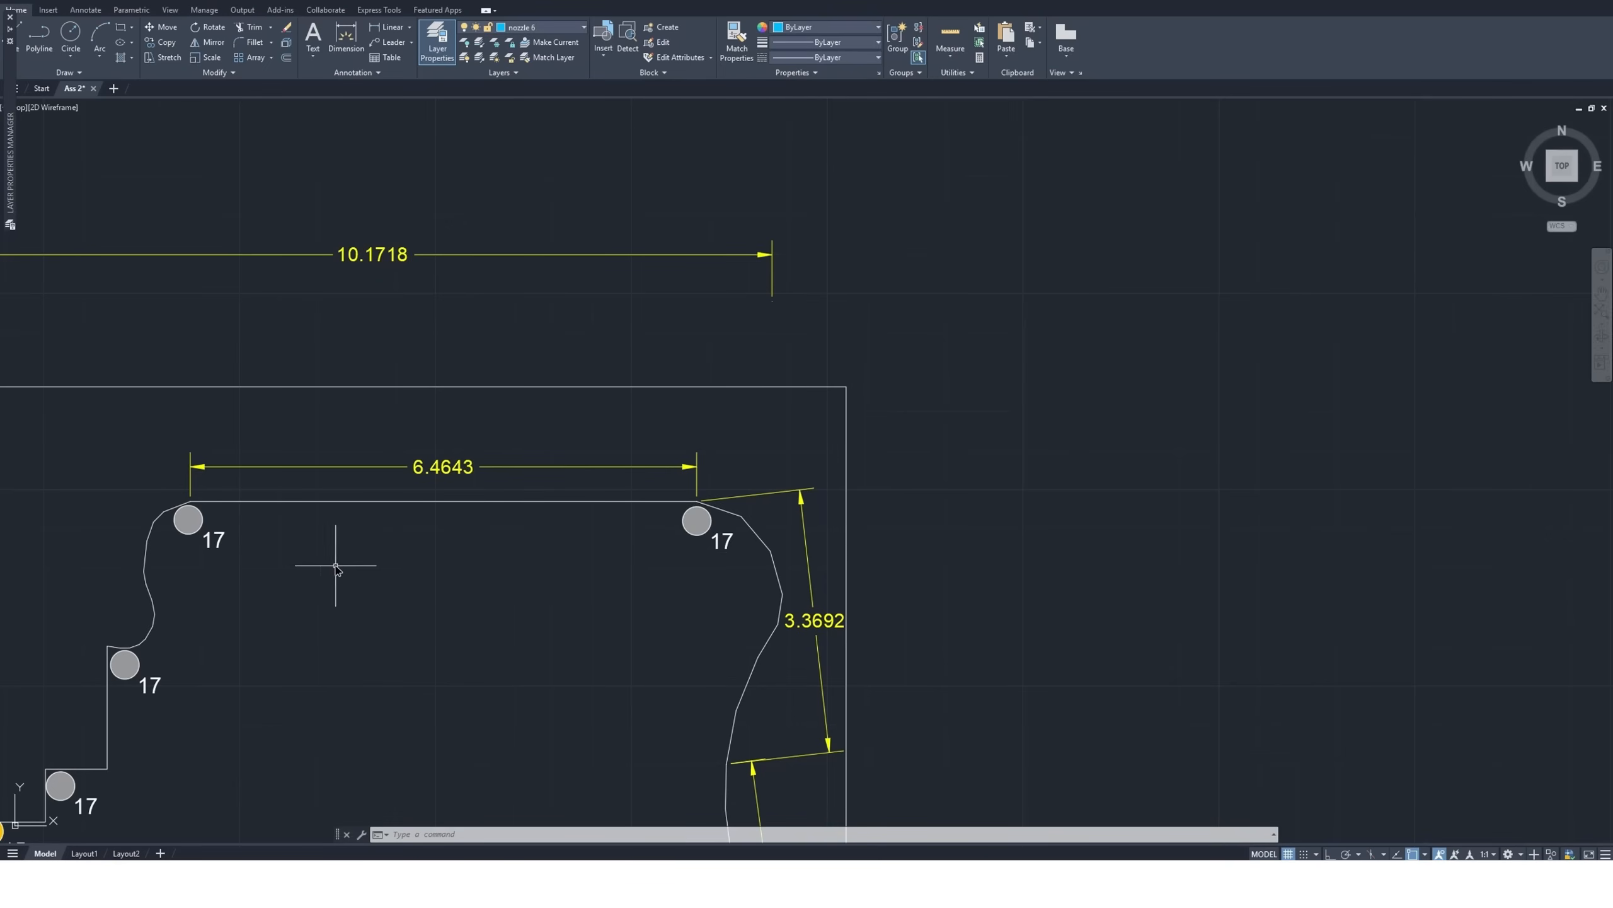
scroll(216, 493, "down", 2)
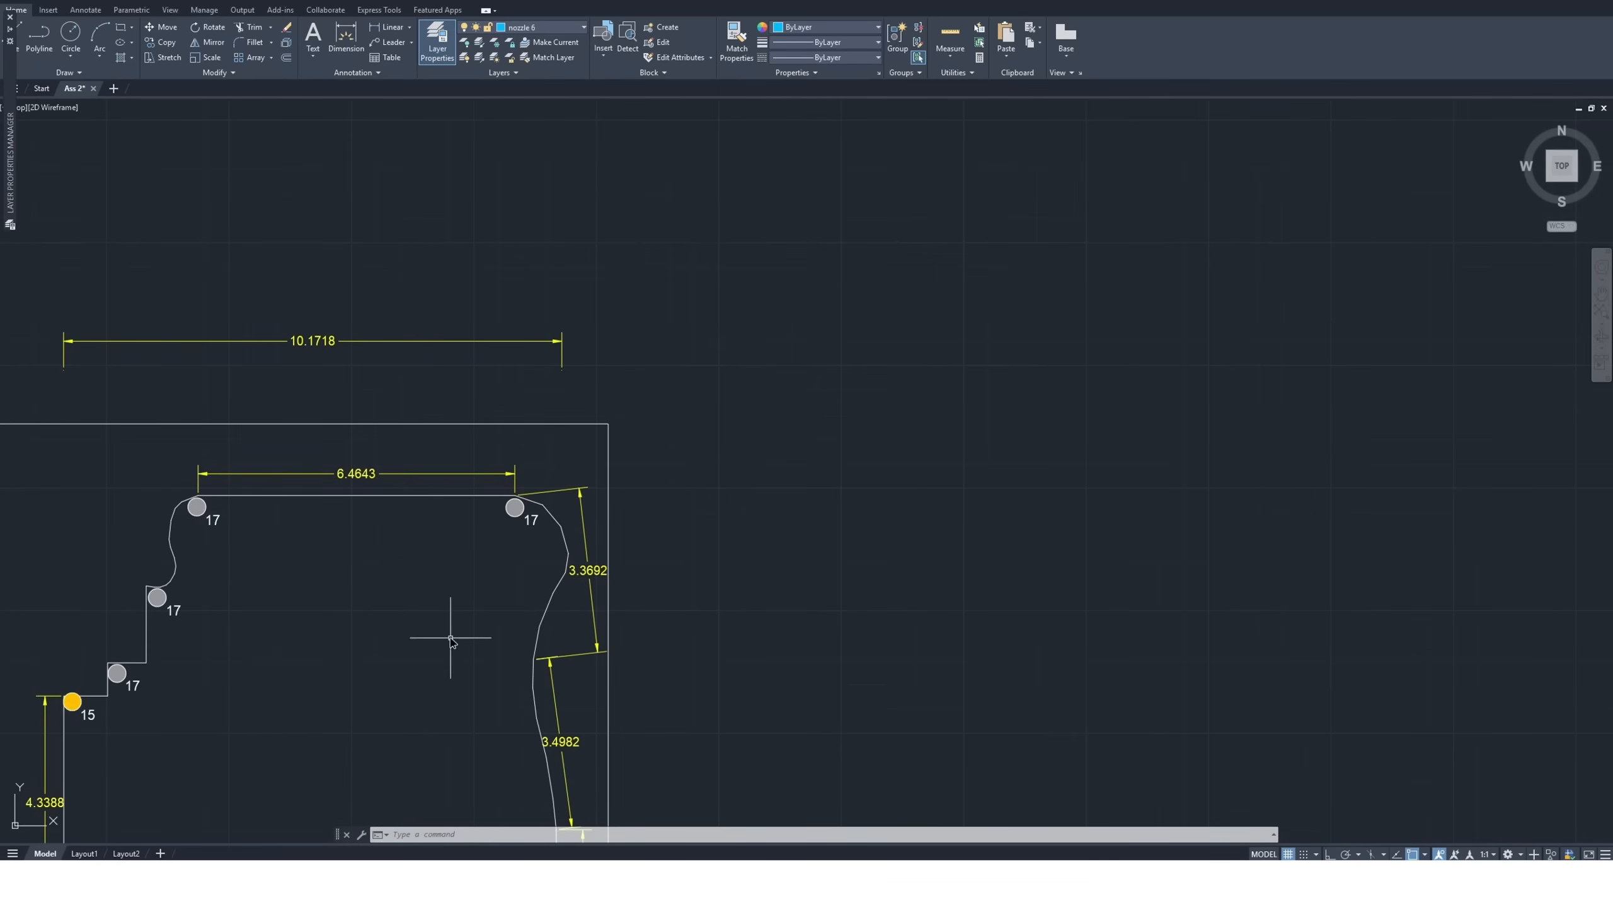
scroll(359, 512, "up", 2)
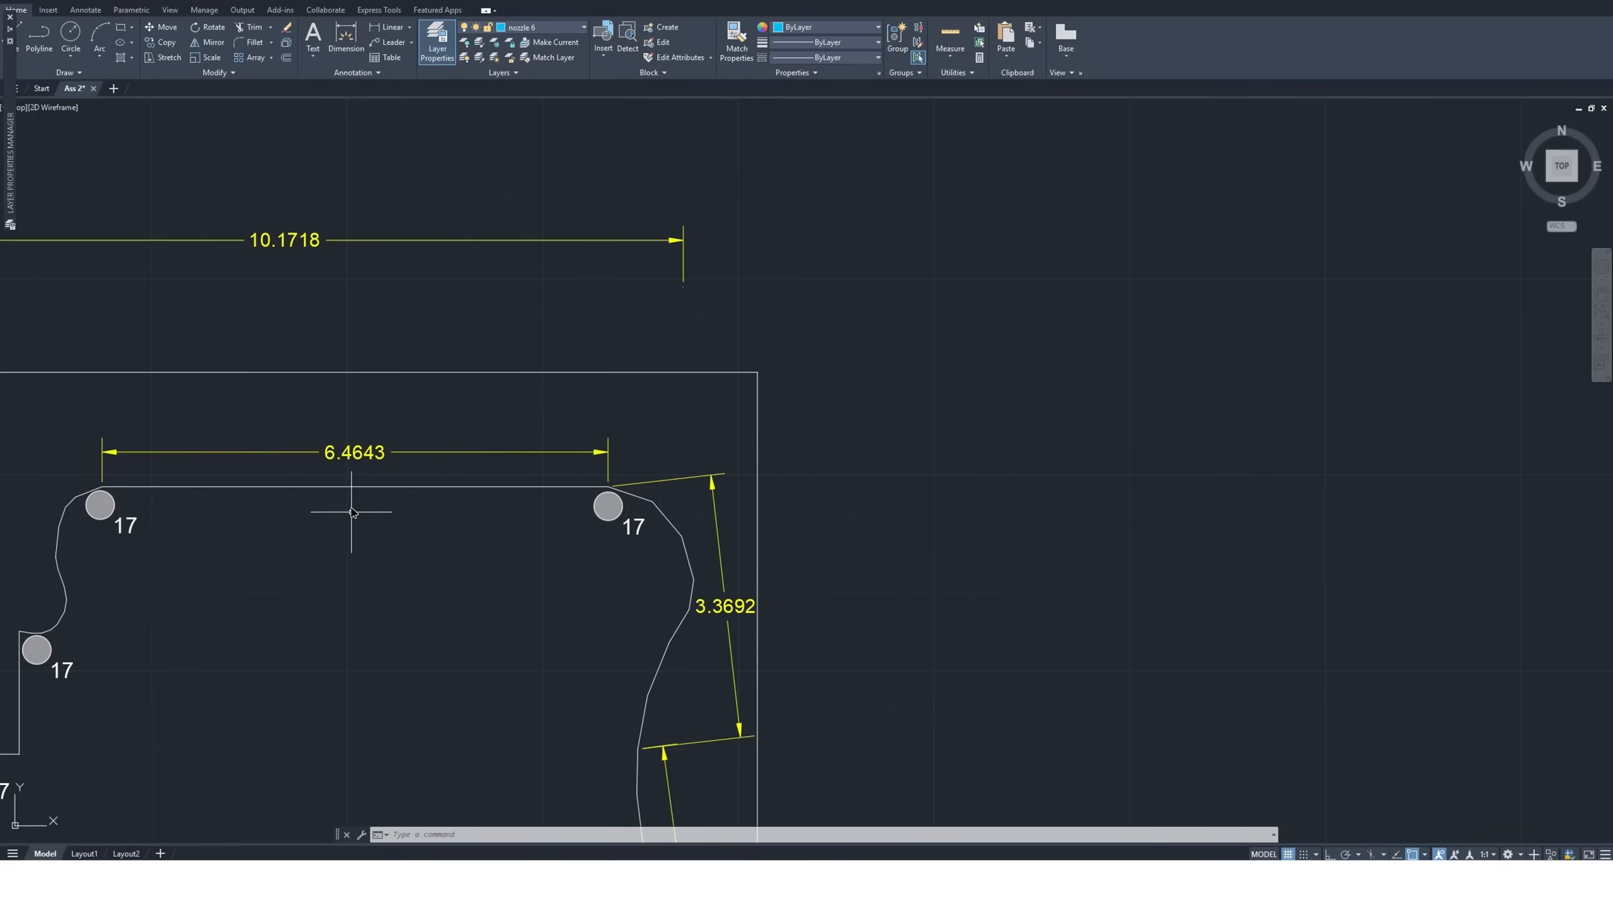
scroll(356, 501, "down", 7)
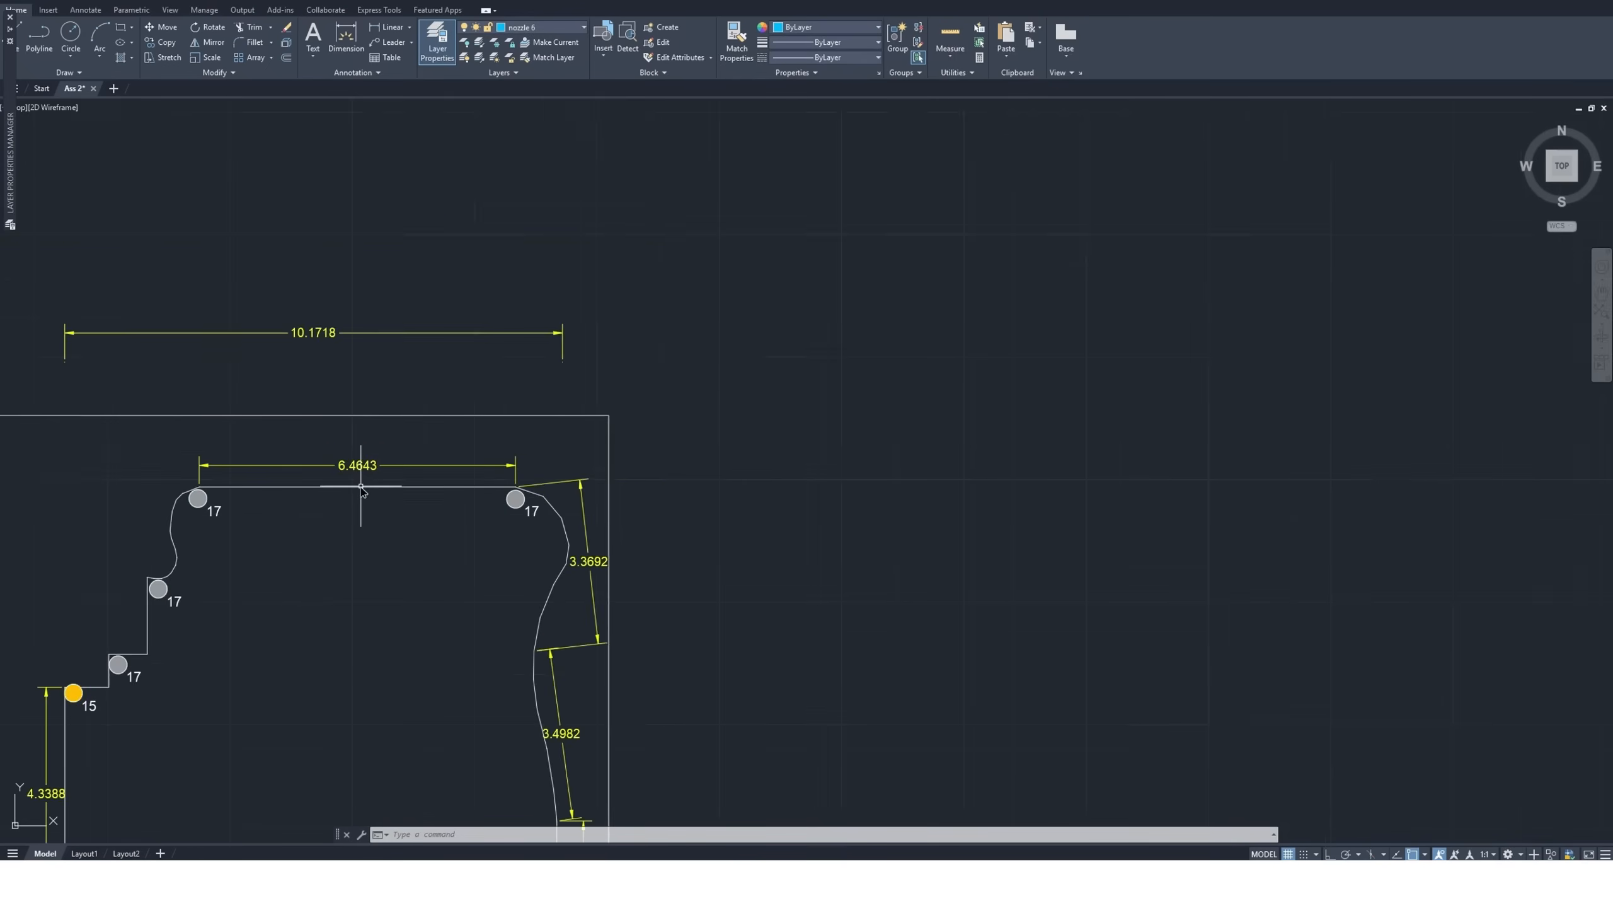
scroll(668, 782, "up", 5)
scroll(668, 781, "up", 2)
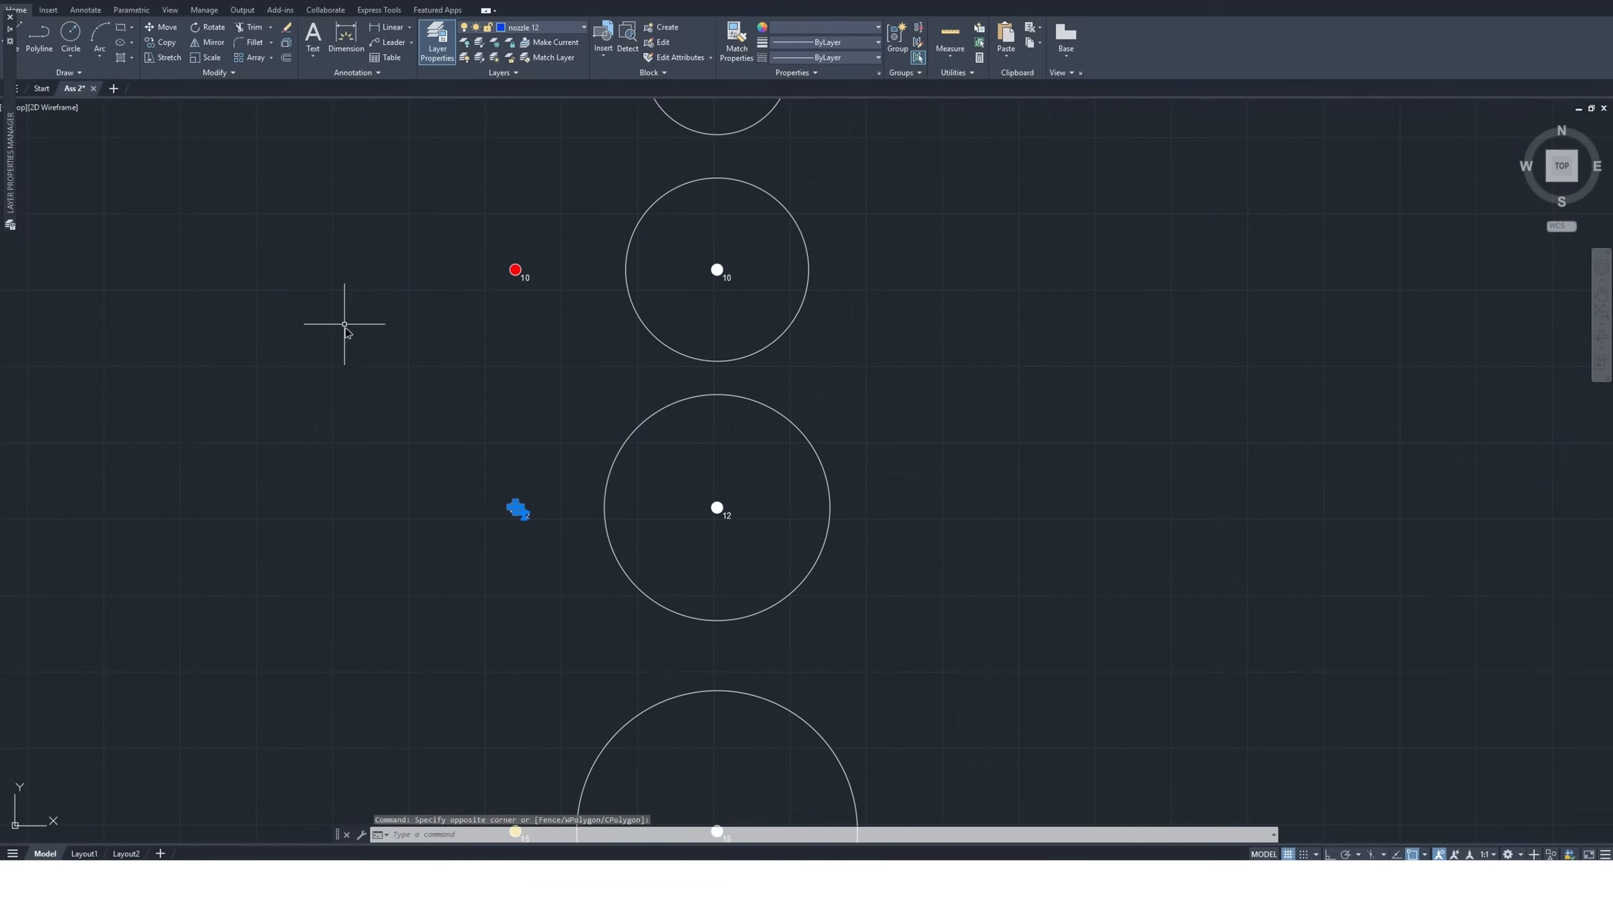
left_click(163, 43)
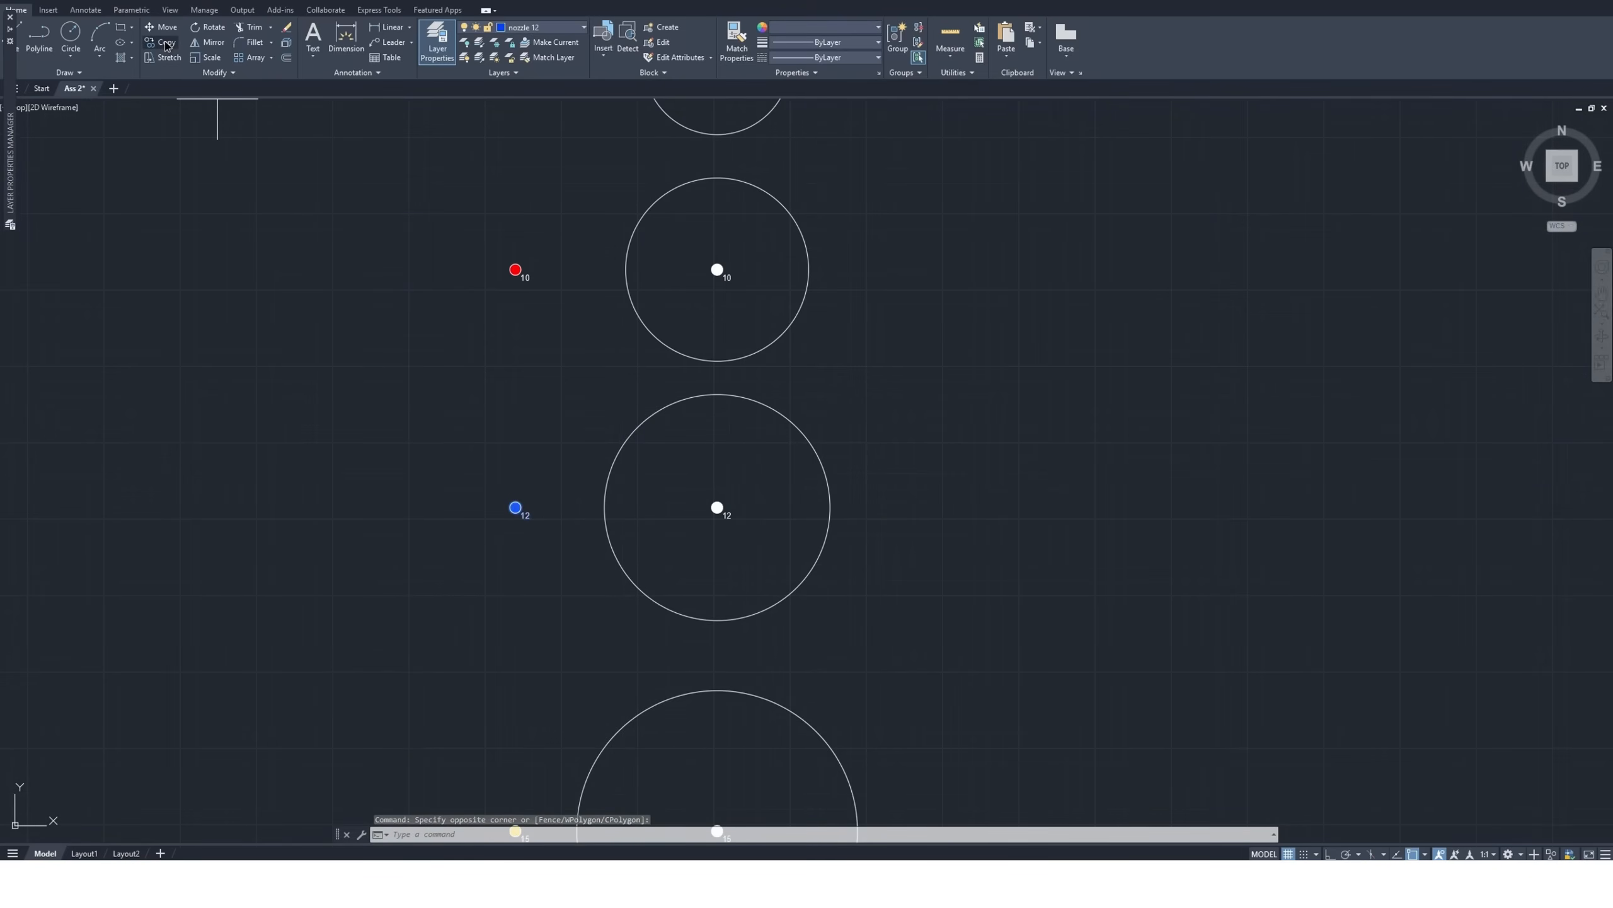
left_click(515, 507)
scroll(572, 585, "down", 6)
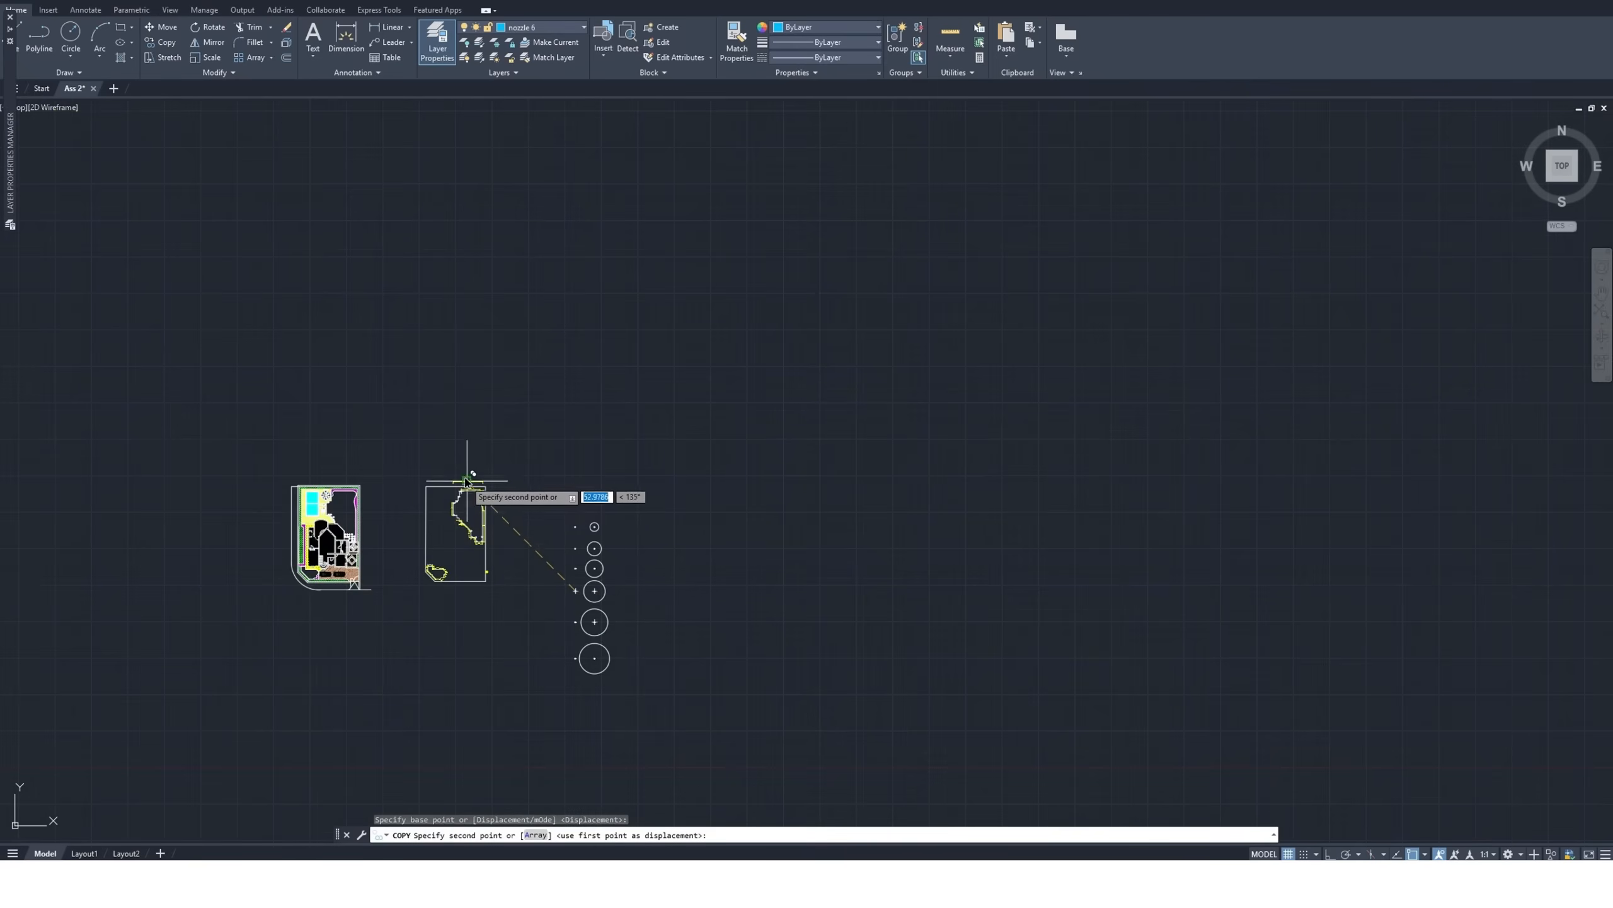
scroll(469, 475, "up", 8)
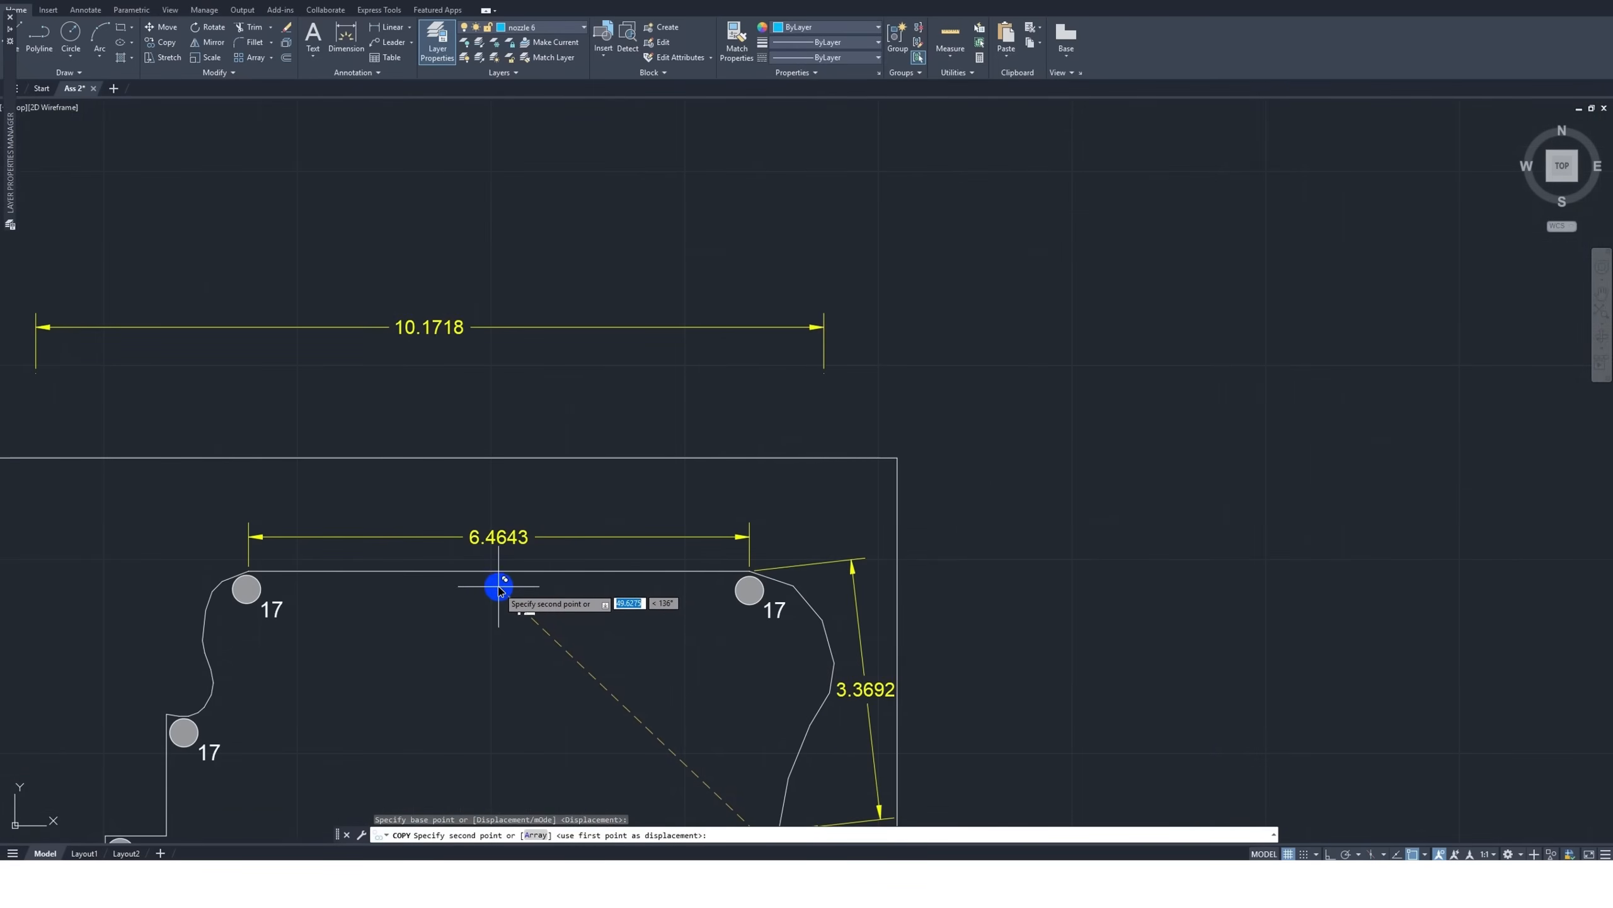
left_click(514, 589)
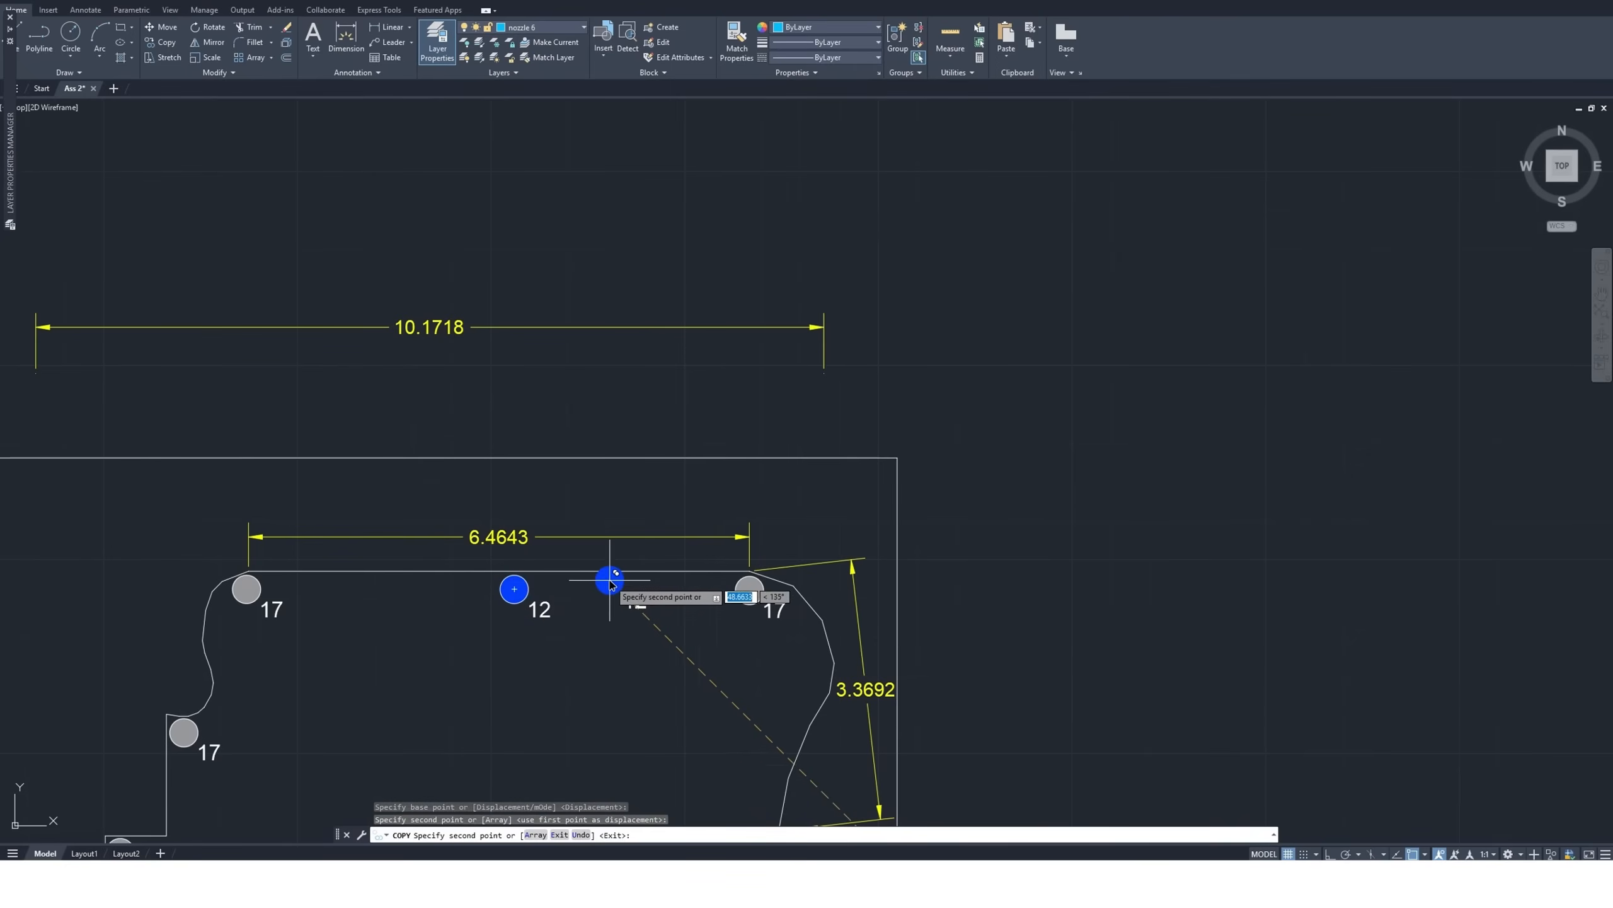
key("Escape")
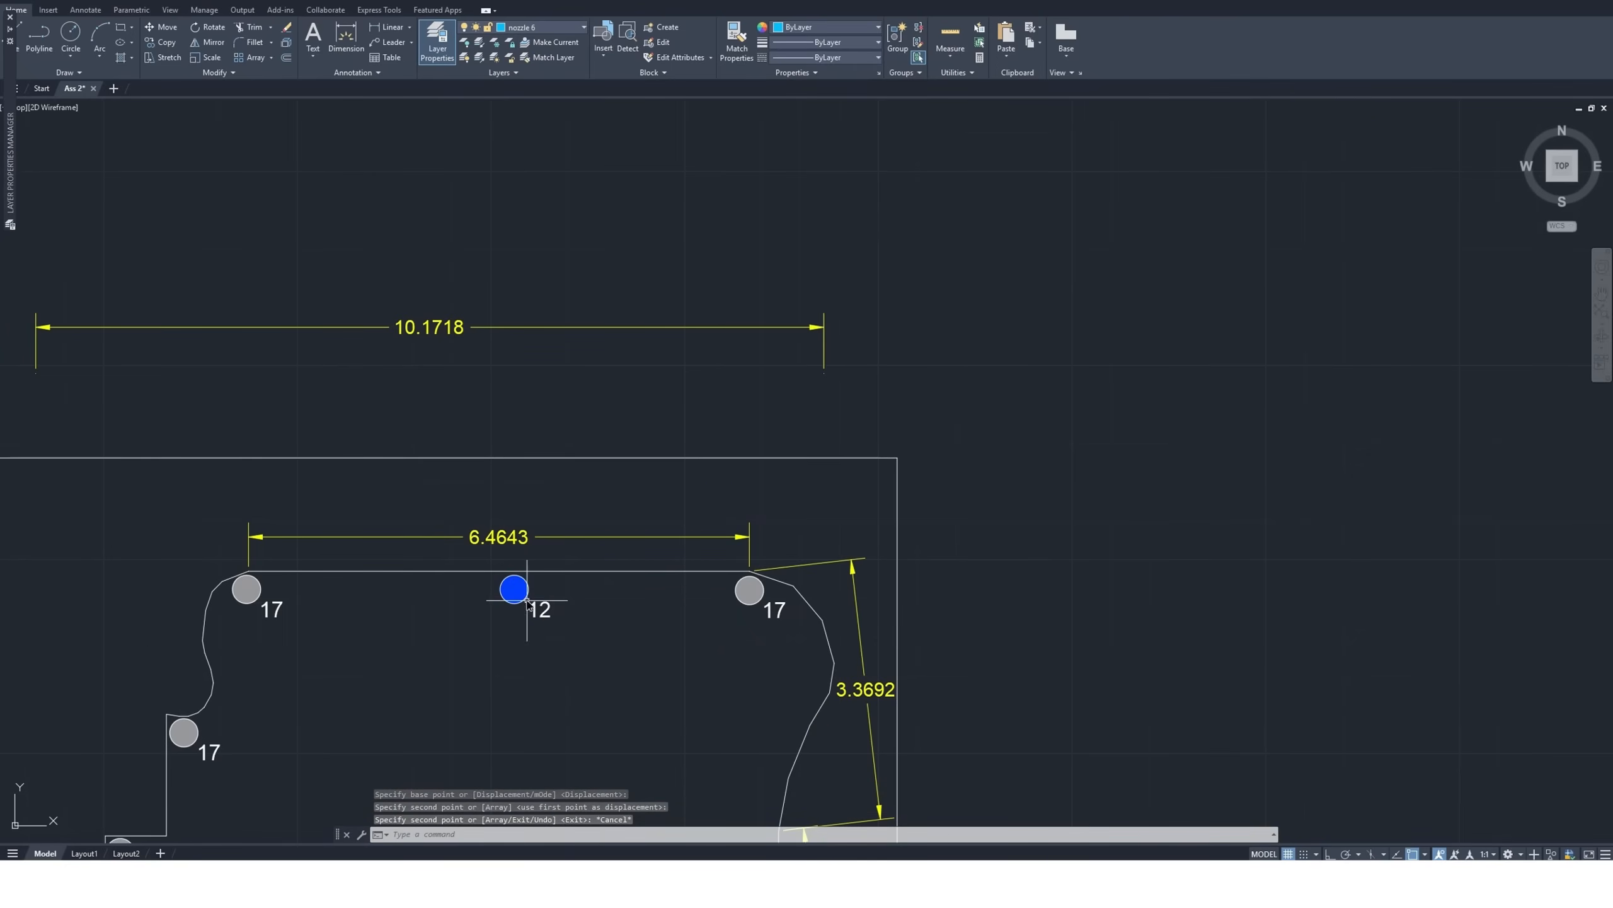
Measure the distance from the right end of the 6.4643 edge to the bulge of the adjoining curved edge without placing a dimension
scroll(434, 502, "down", 2)
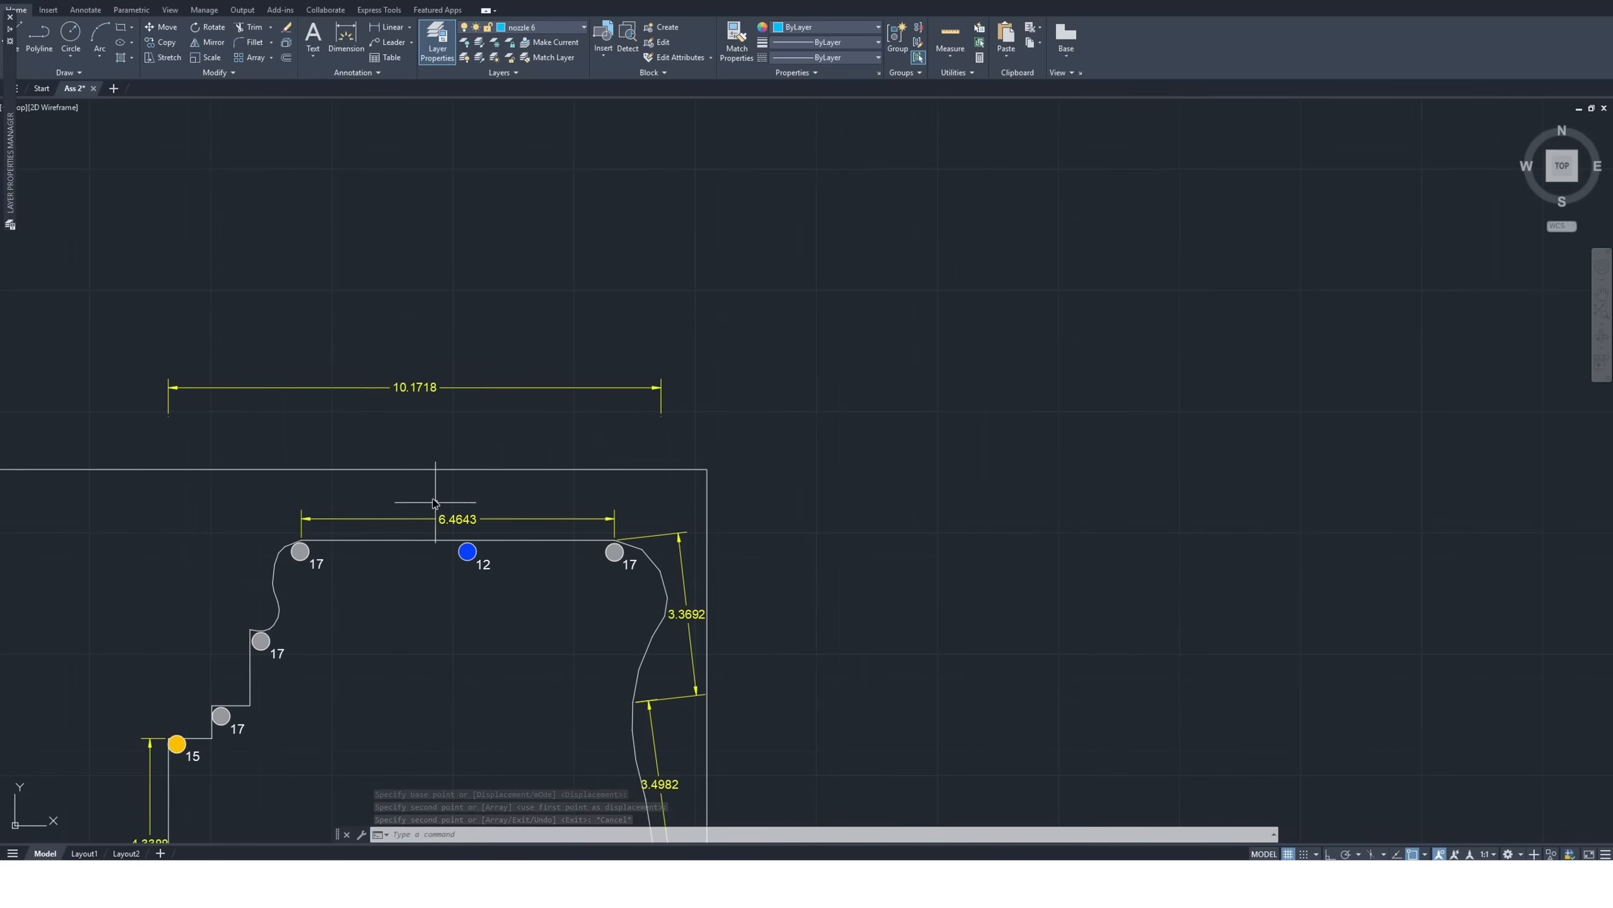
scroll(434, 502, "down", 1)
scroll(508, 508, "up", 4)
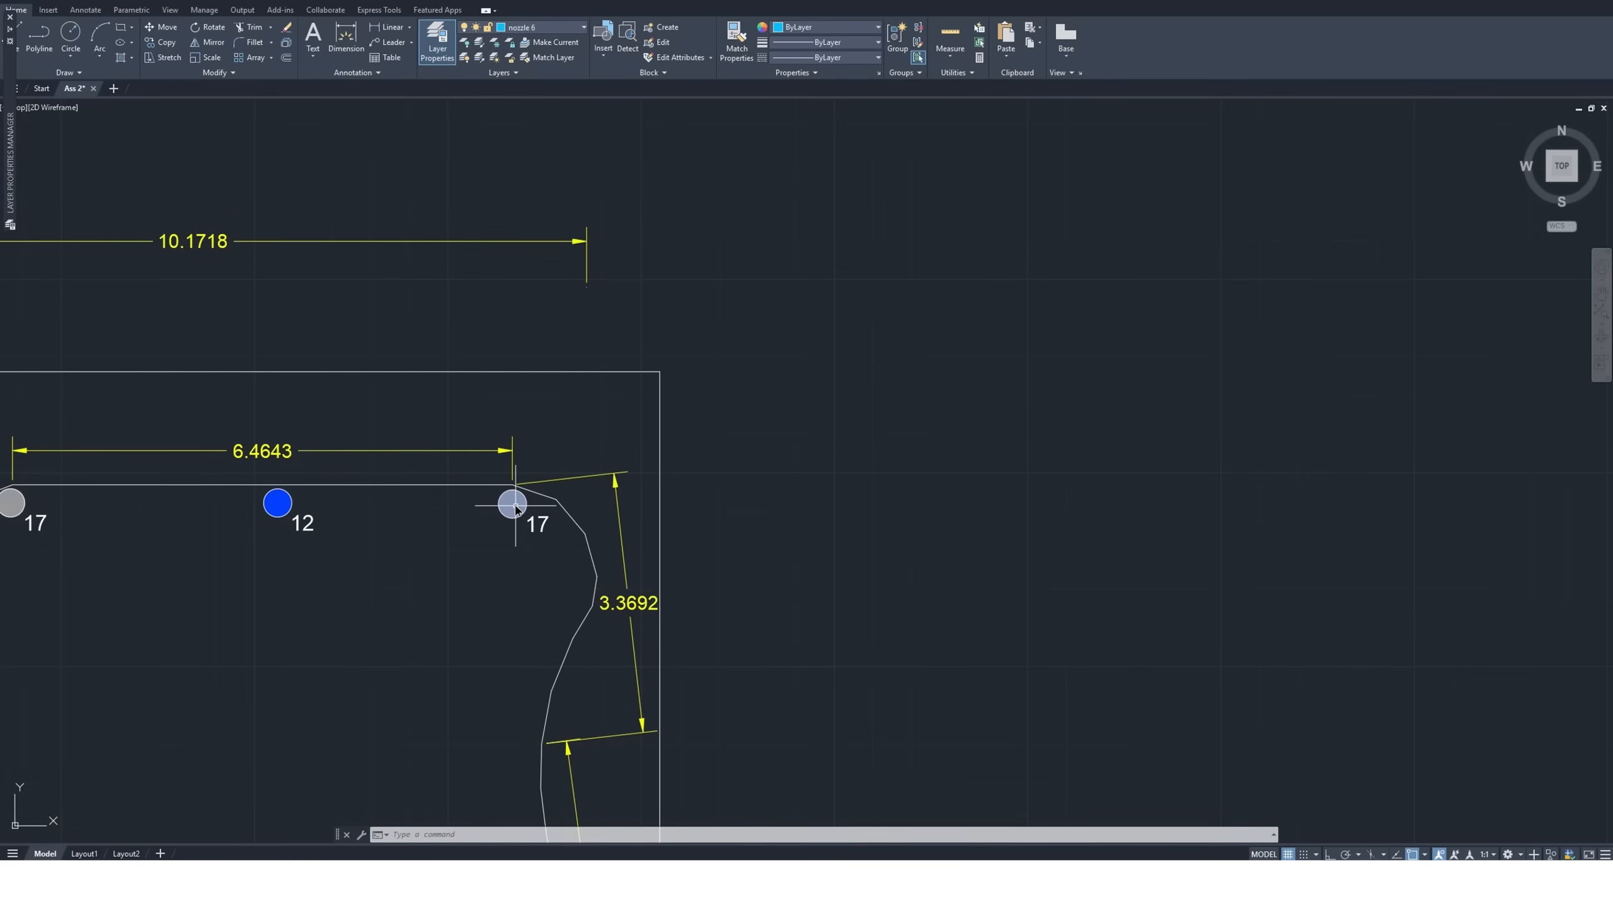
mouse_move(516, 509)
left_click(345, 38)
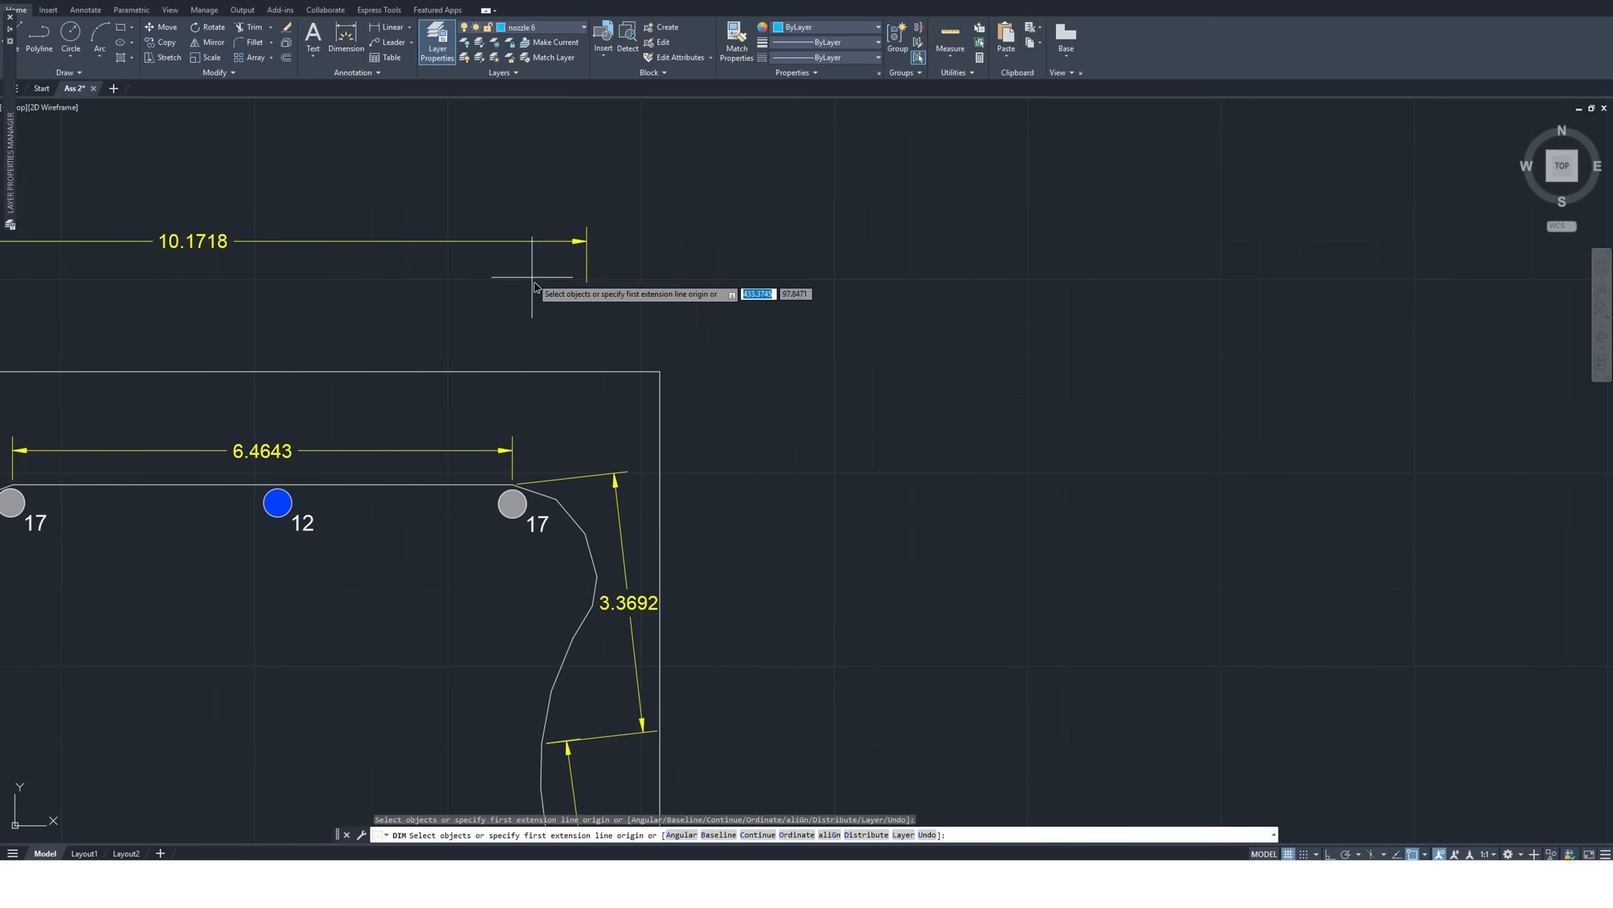
left_click(514, 485)
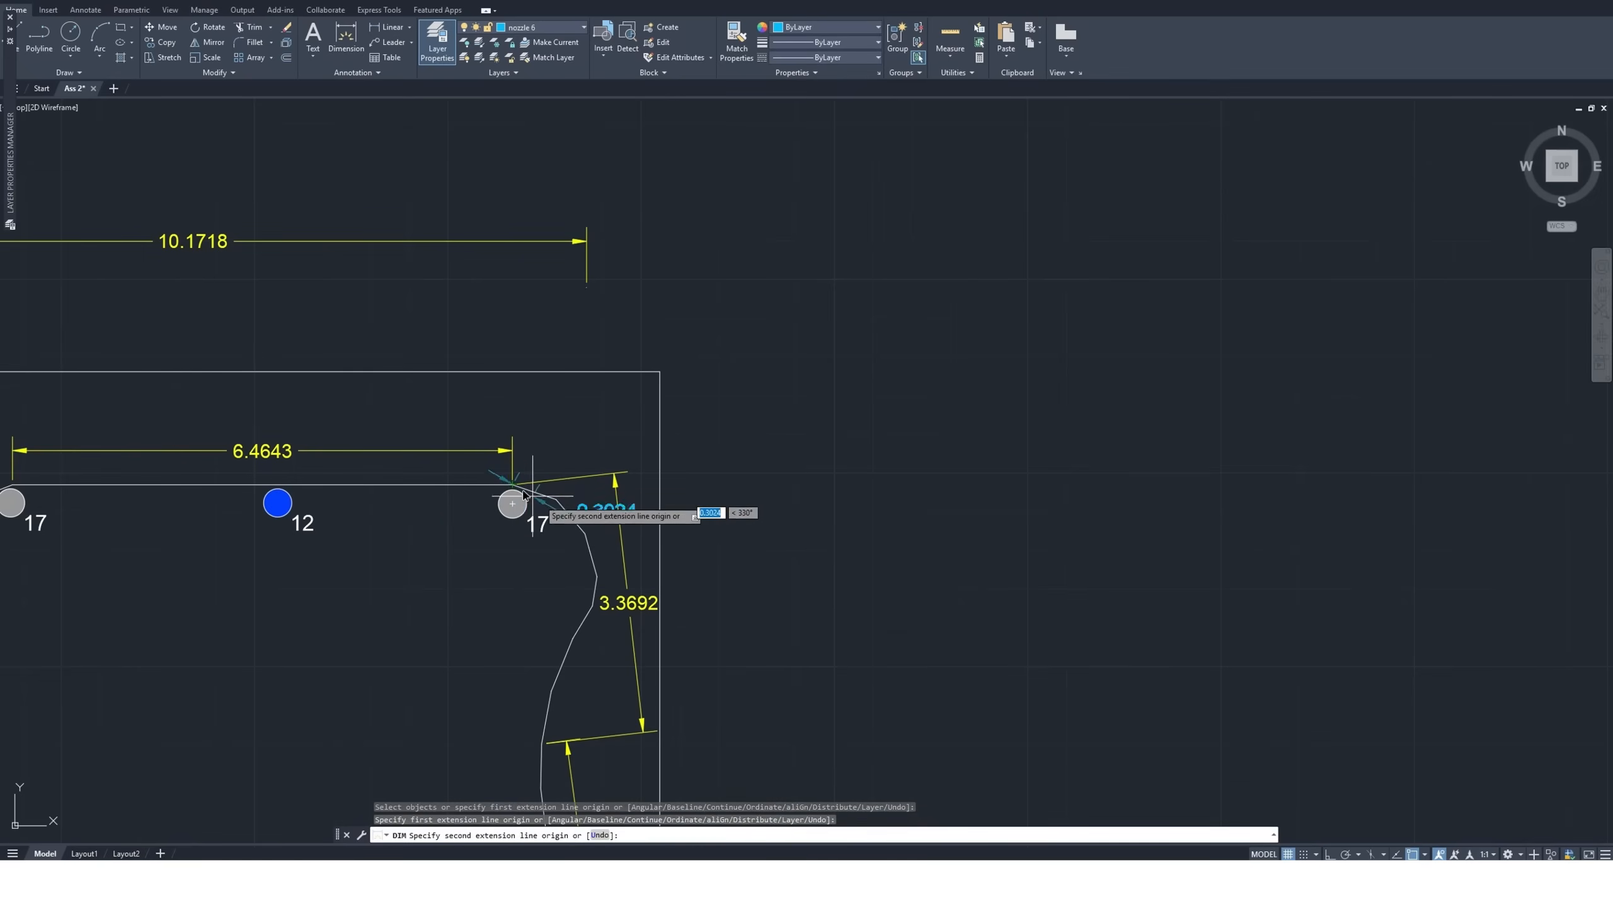
left_click(590, 557)
scroll(587, 553, "up", 8)
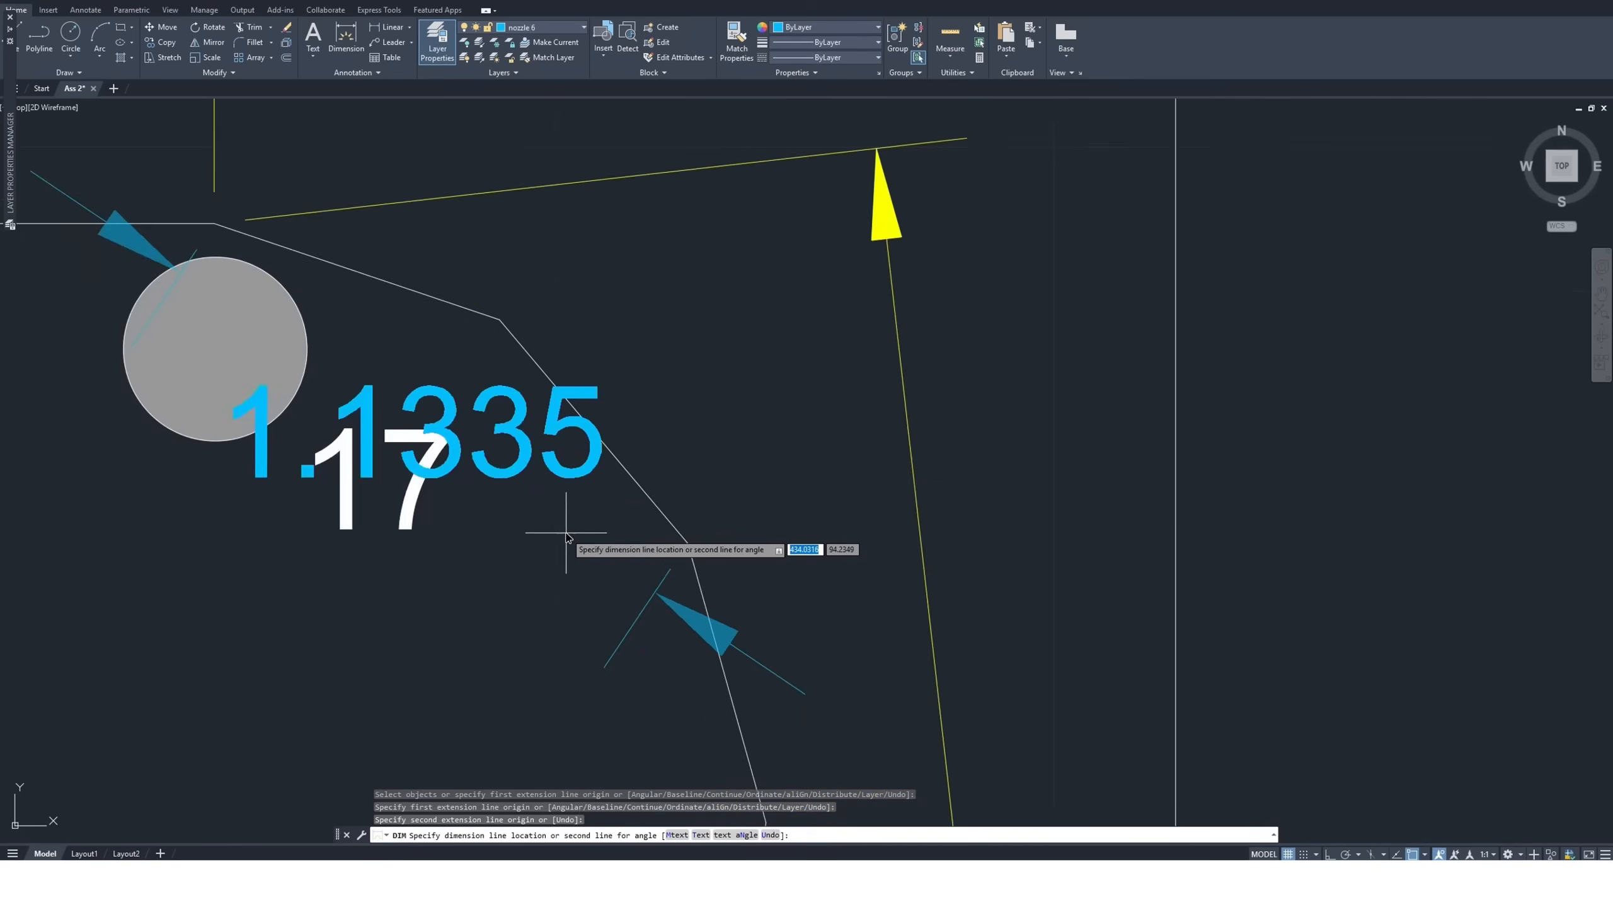
scroll(565, 539, "up", 2)
scroll(571, 537, "down", 4)
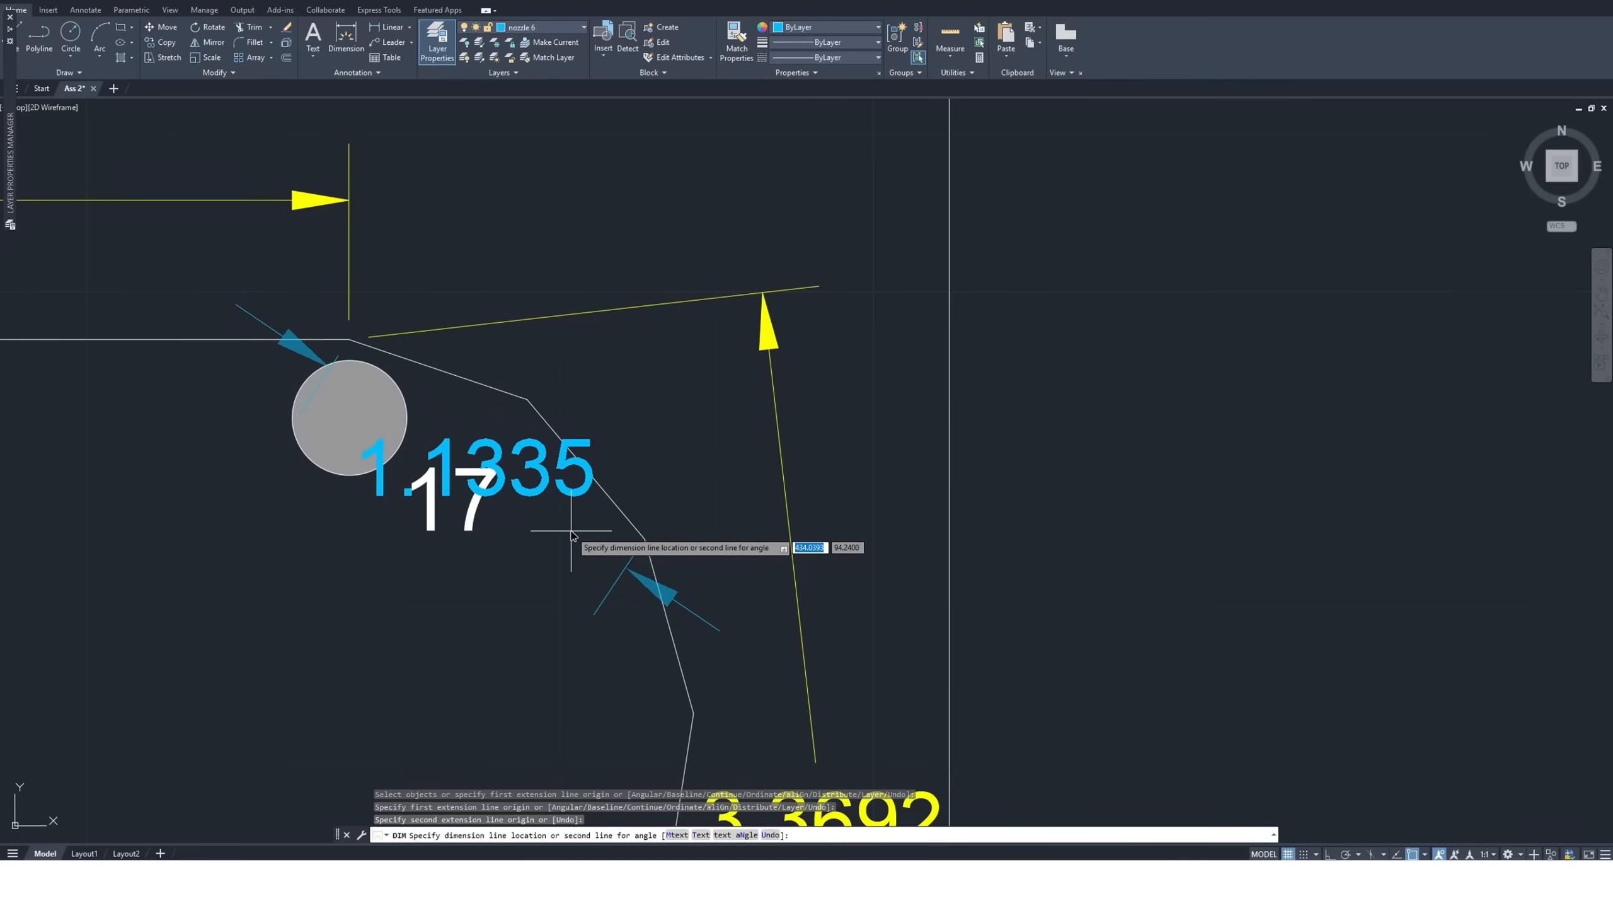
key("Escape")
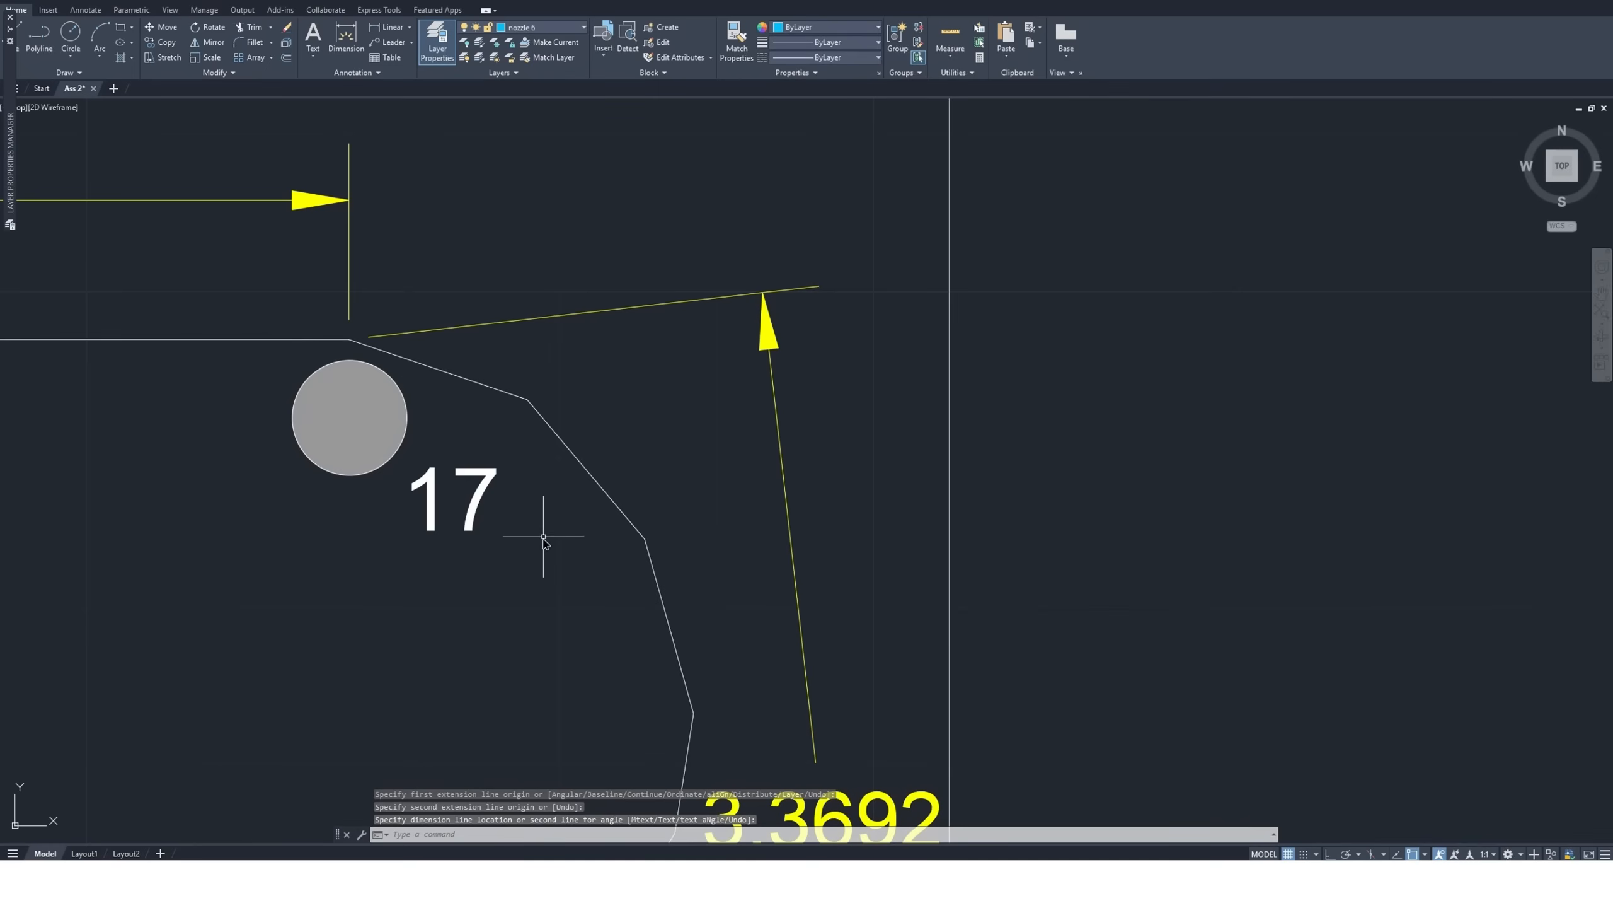
Copy the standalone size 6 nozzle symbol by its center to just inside the outer bulge of the right curved edge
scroll(567, 531, "down", 5)
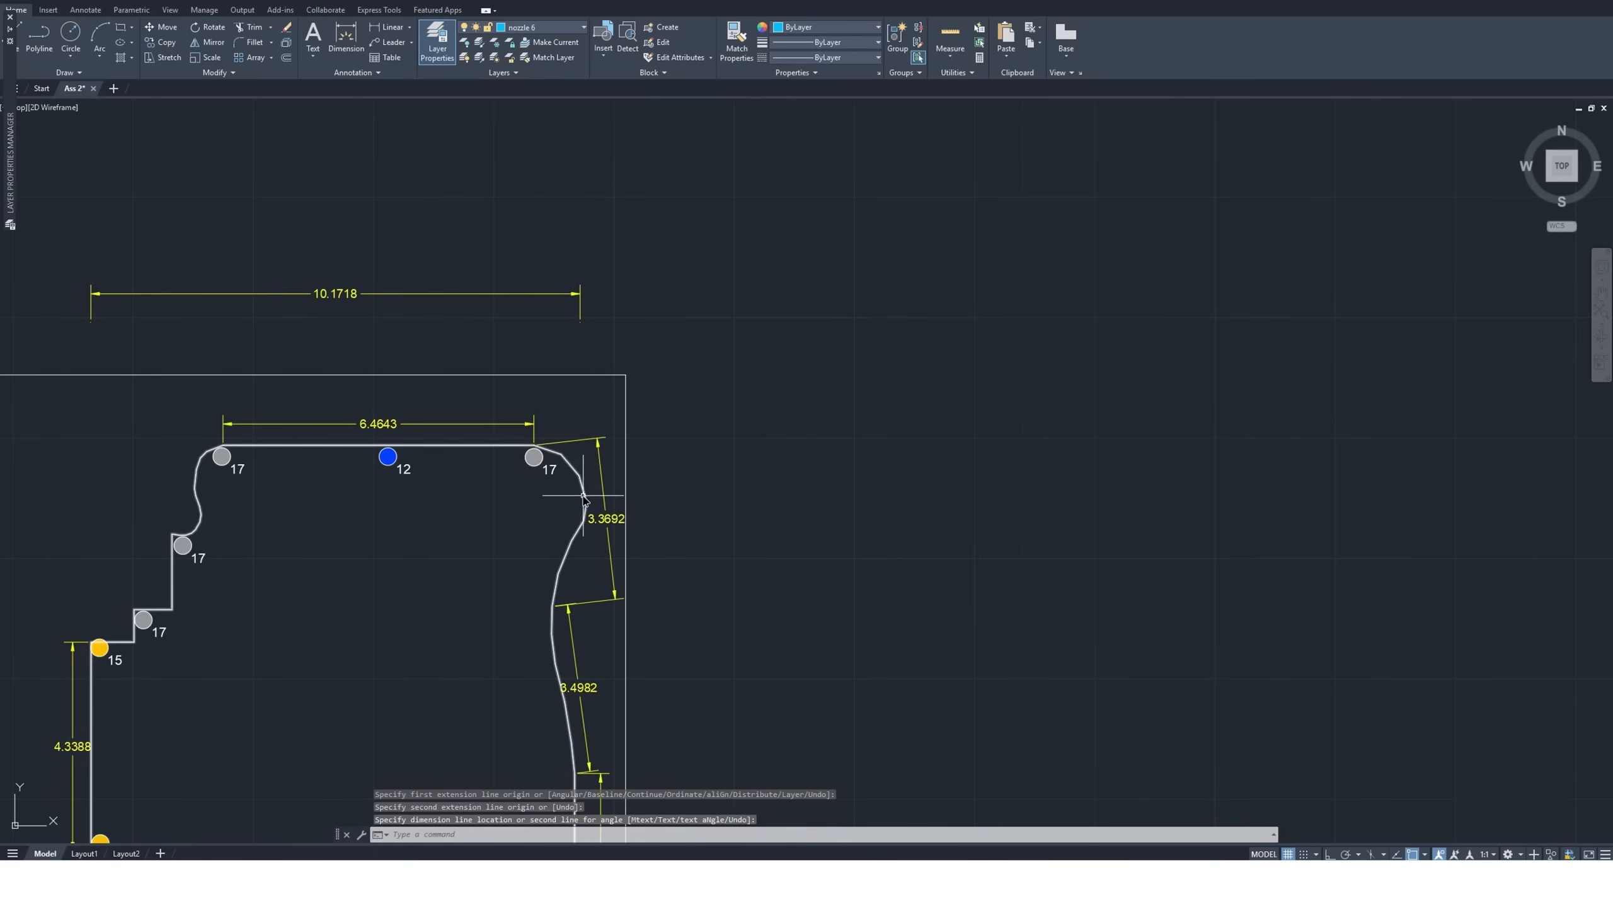
scroll(521, 469, "up", 3)
scroll(521, 469, "down", 5)
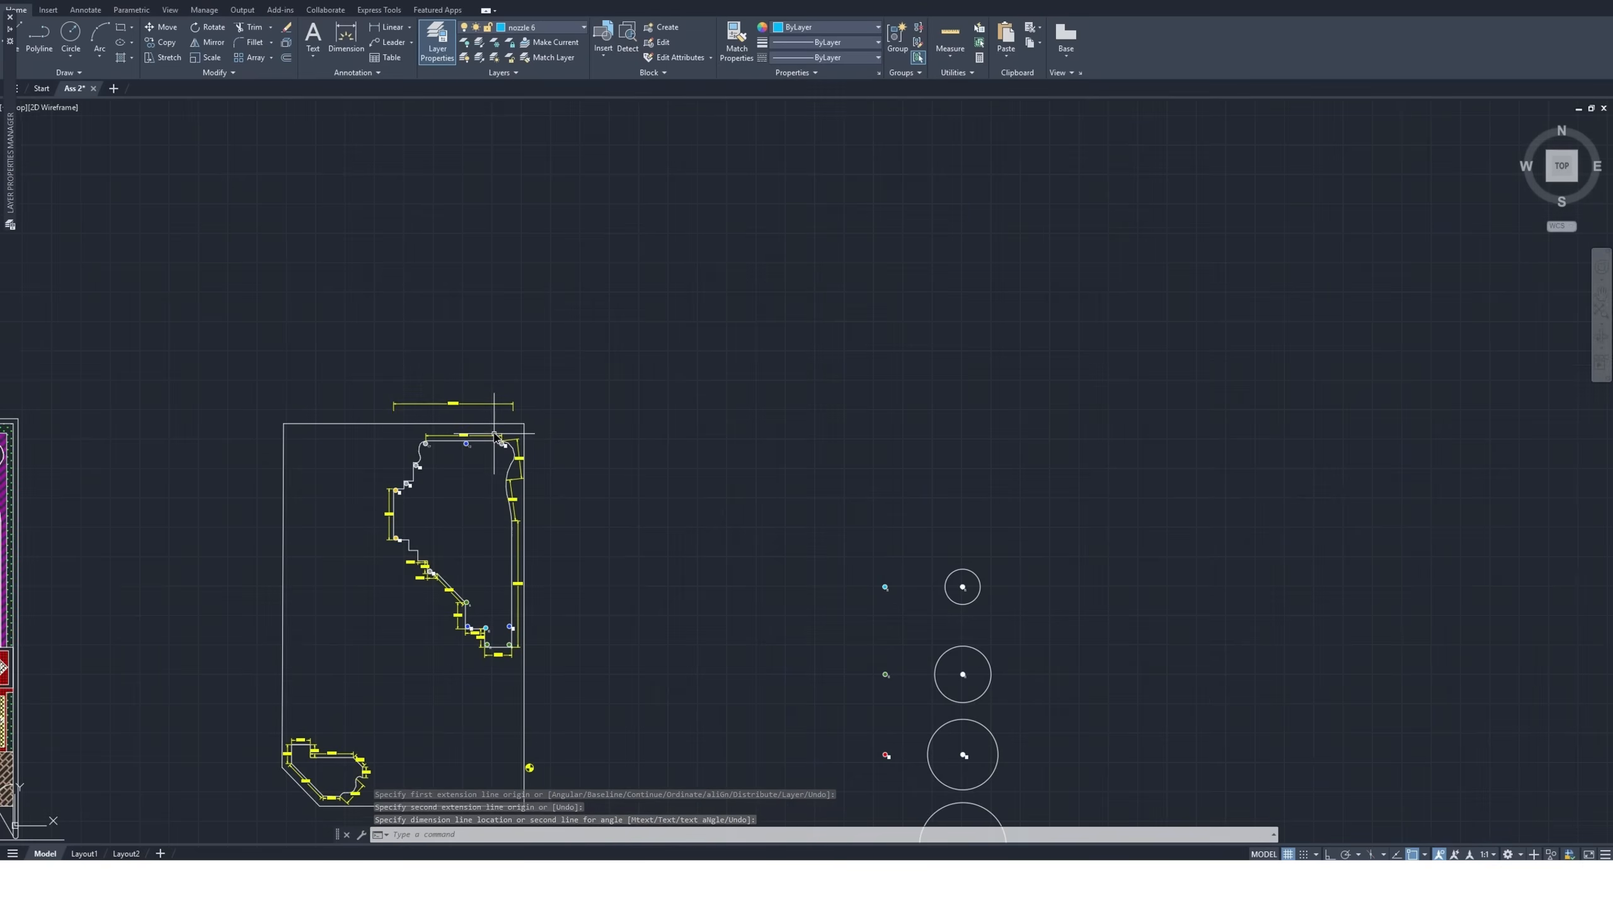
left_click(897, 573)
left_click(864, 611)
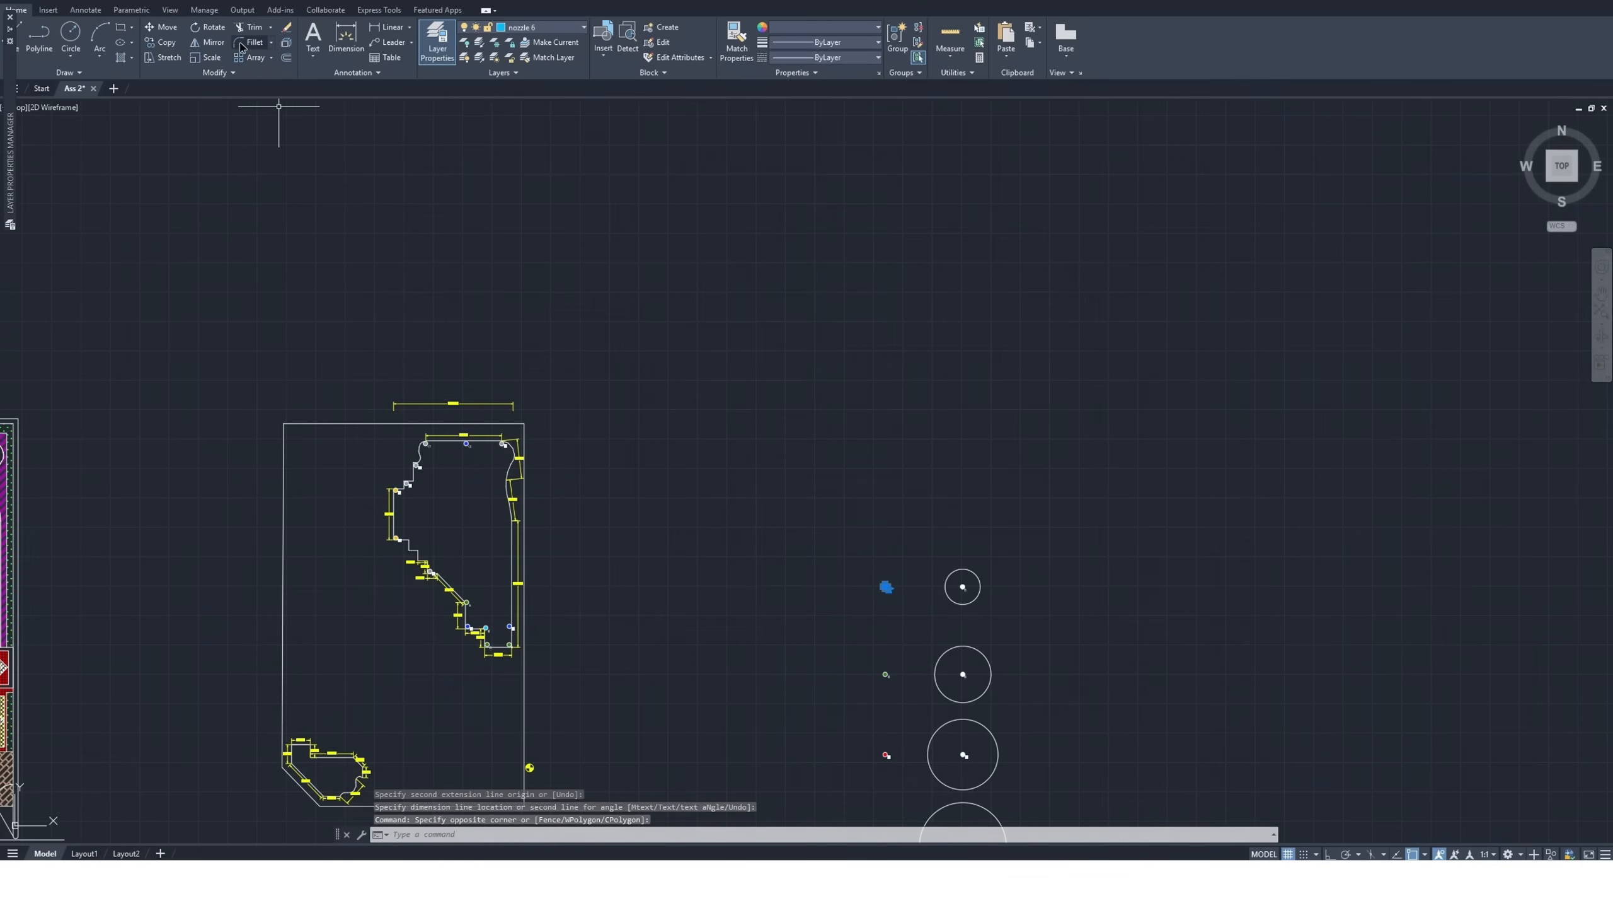
left_click(163, 42)
scroll(941, 603, "up", 3)
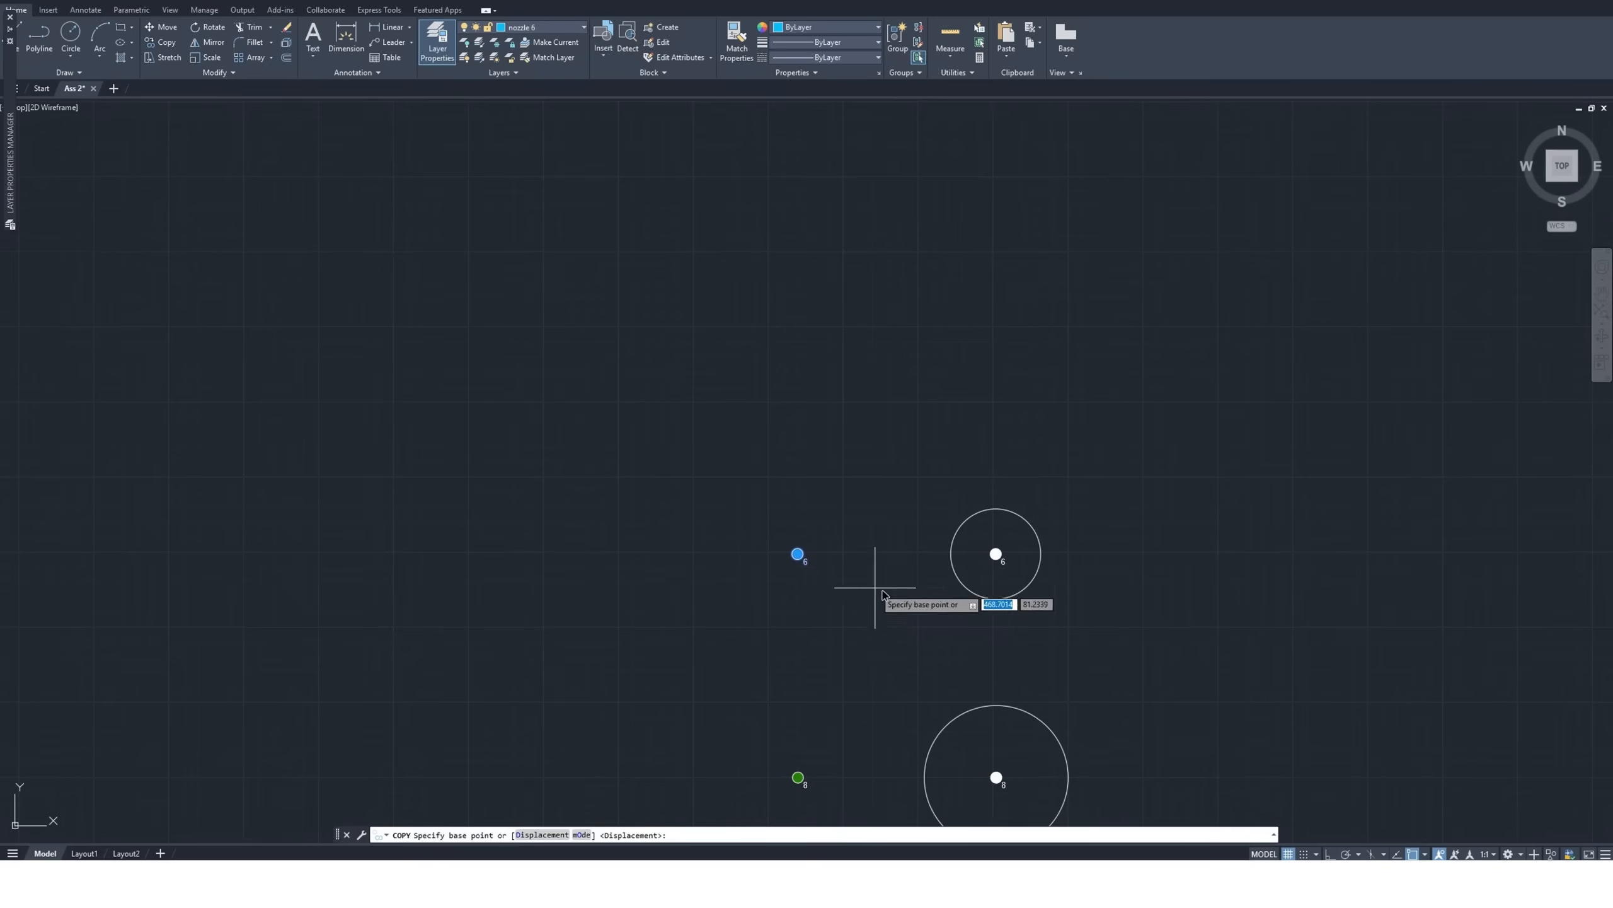
left_click(801, 556)
scroll(794, 591, "down", 4)
scroll(794, 594, "up", 10)
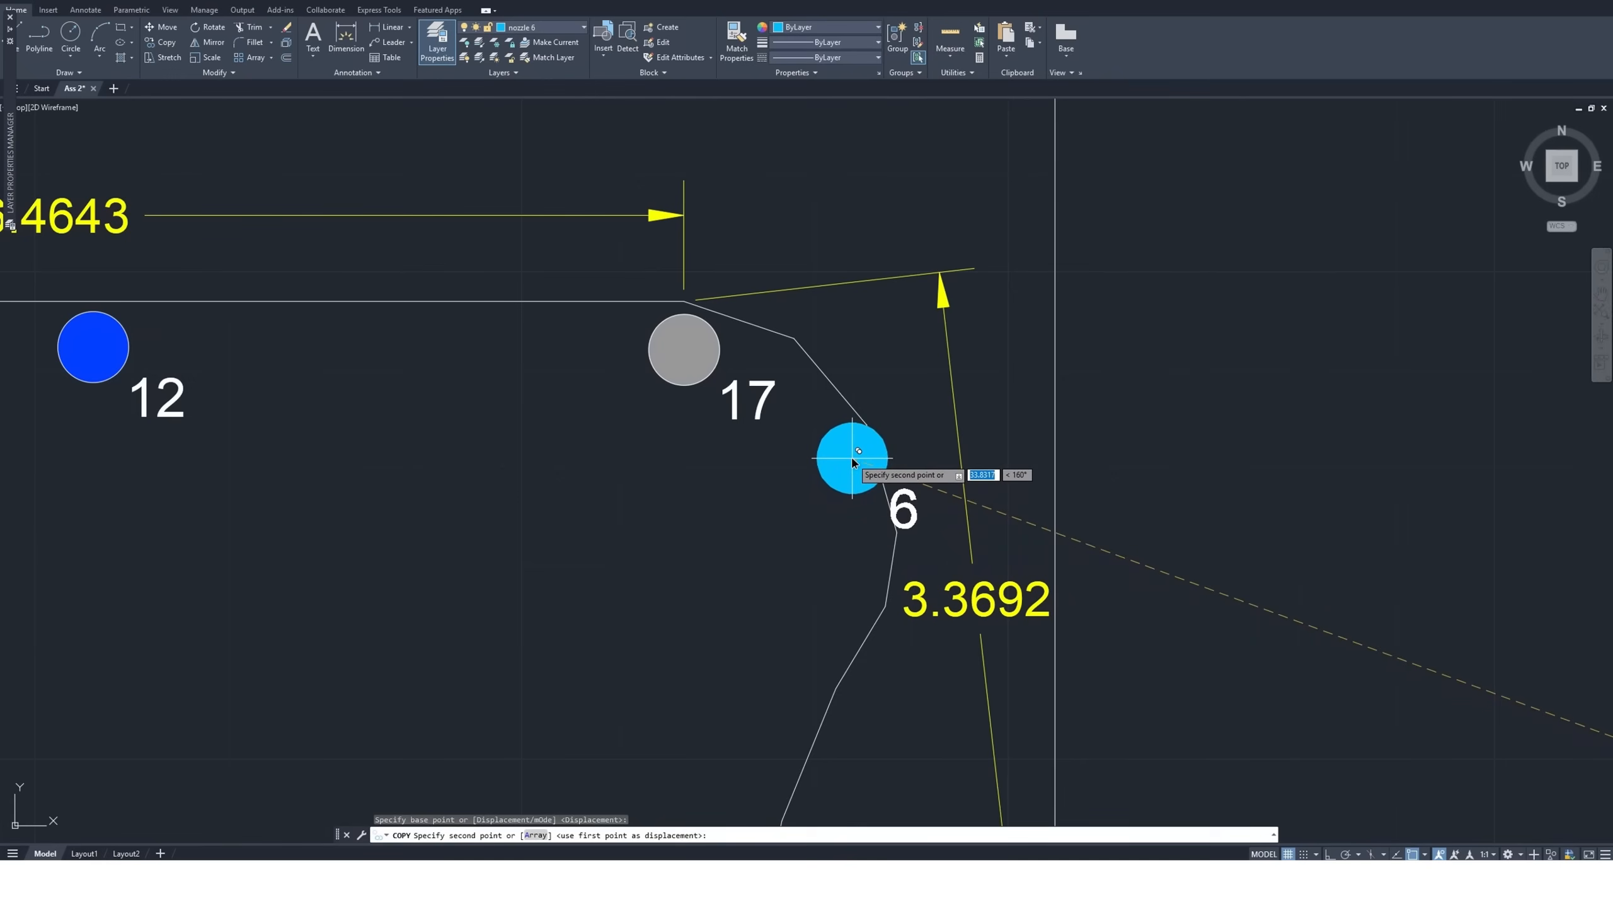
left_click(867, 543)
key("Escape")
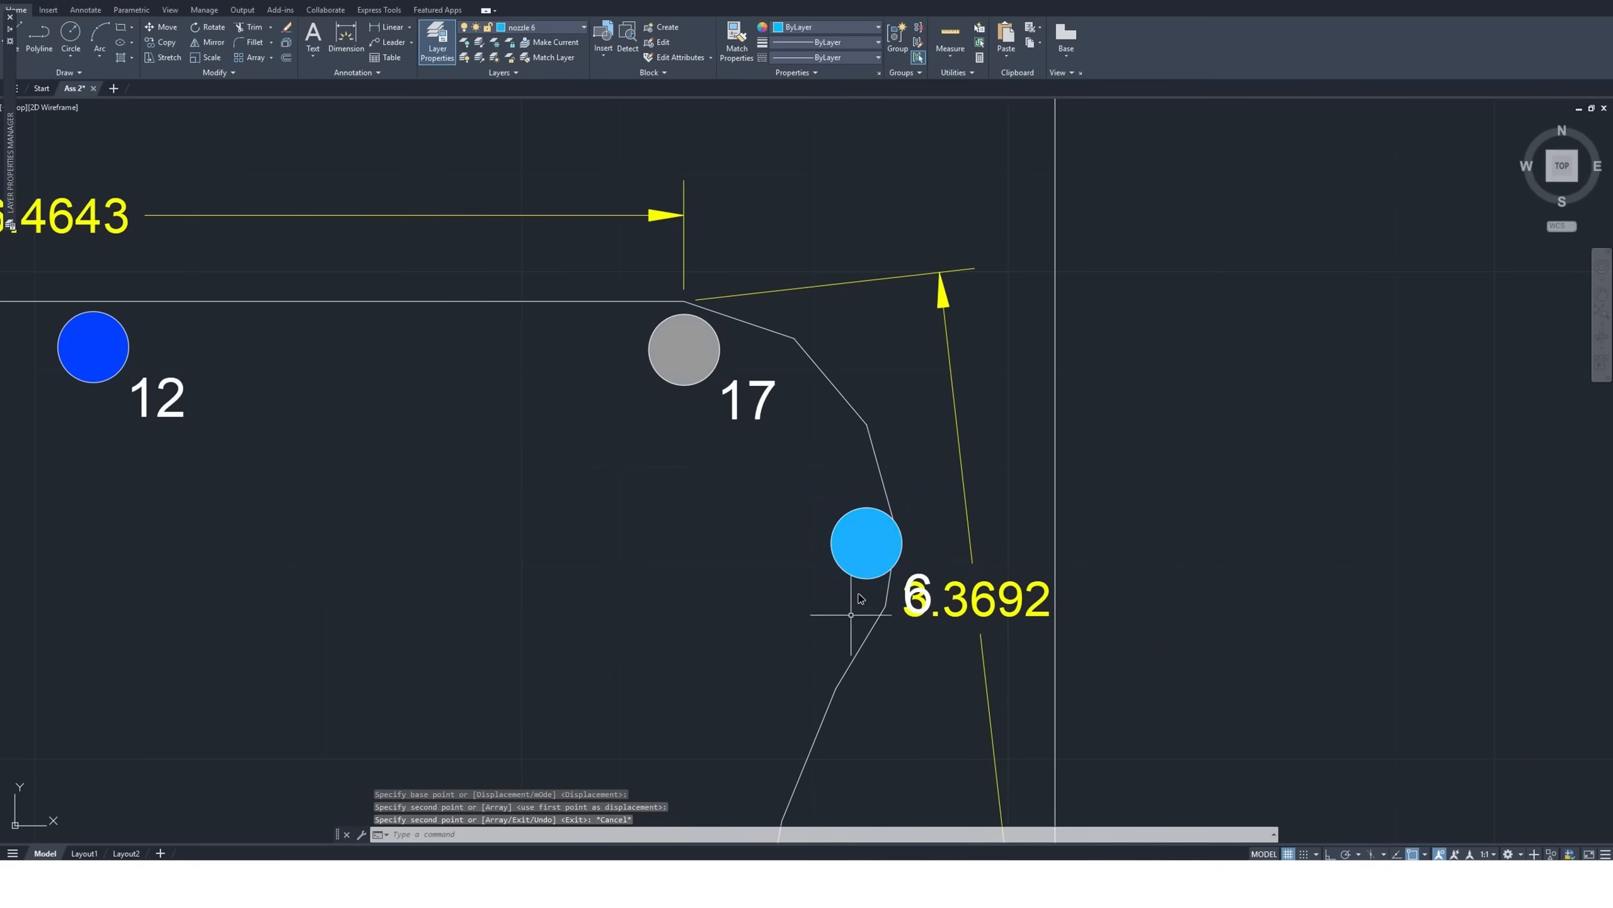
Add an aligned dimension of about 4.05 from the upper-right size 17 nozzle's center down to the inward part of the right curved edge
scroll(755, 499, "down", 2)
scroll(742, 509, "down", 2)
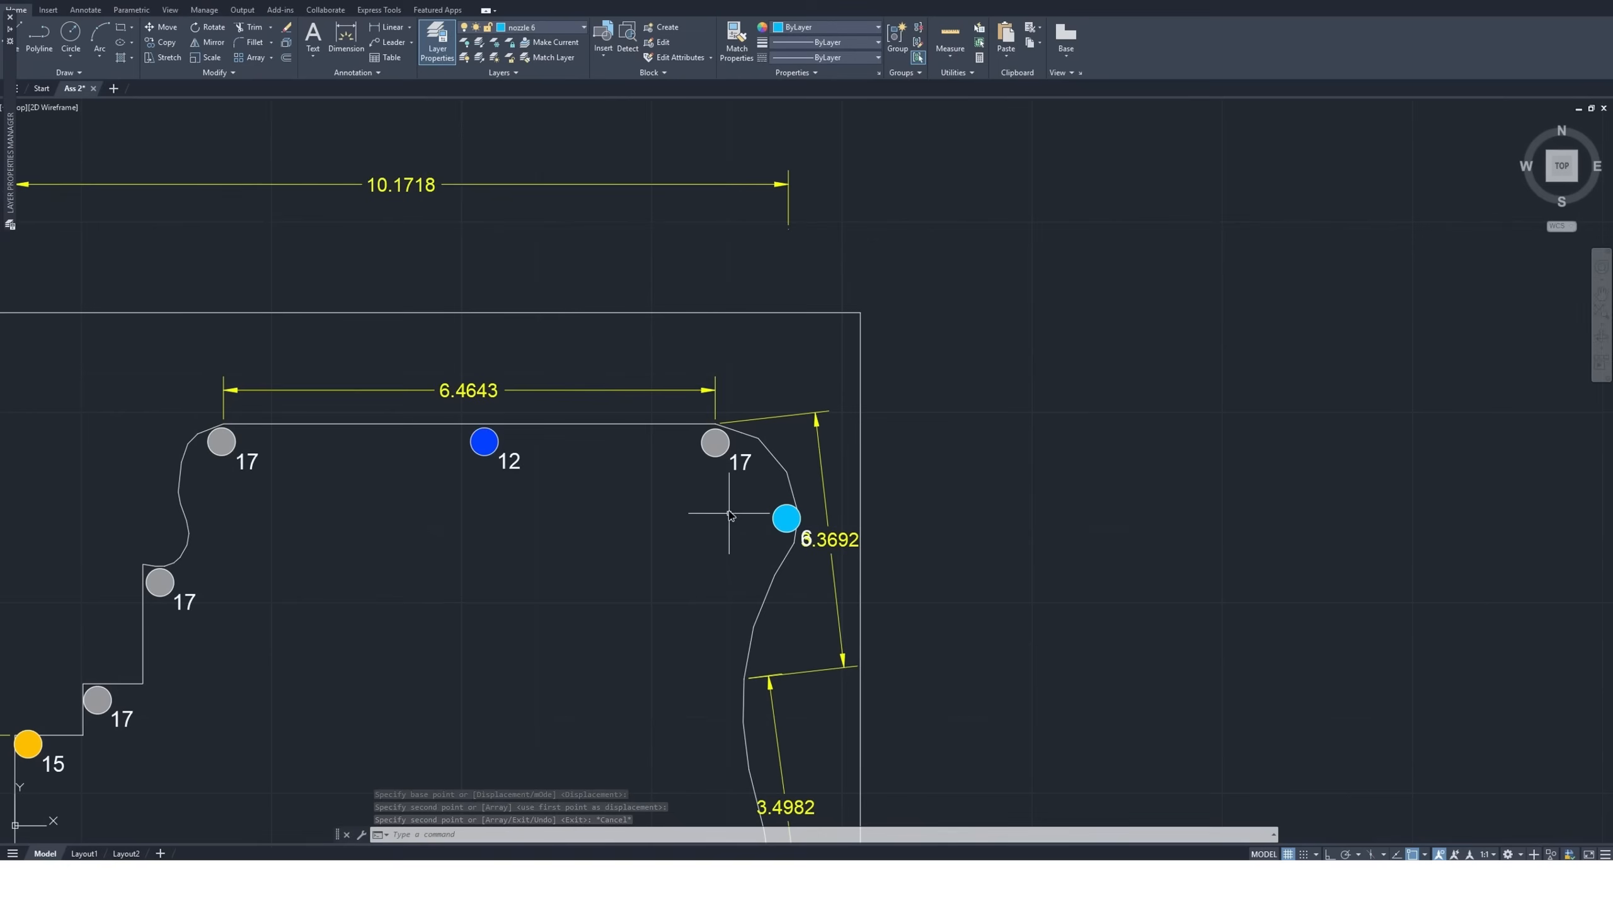
scroll(745, 665, "up", 2)
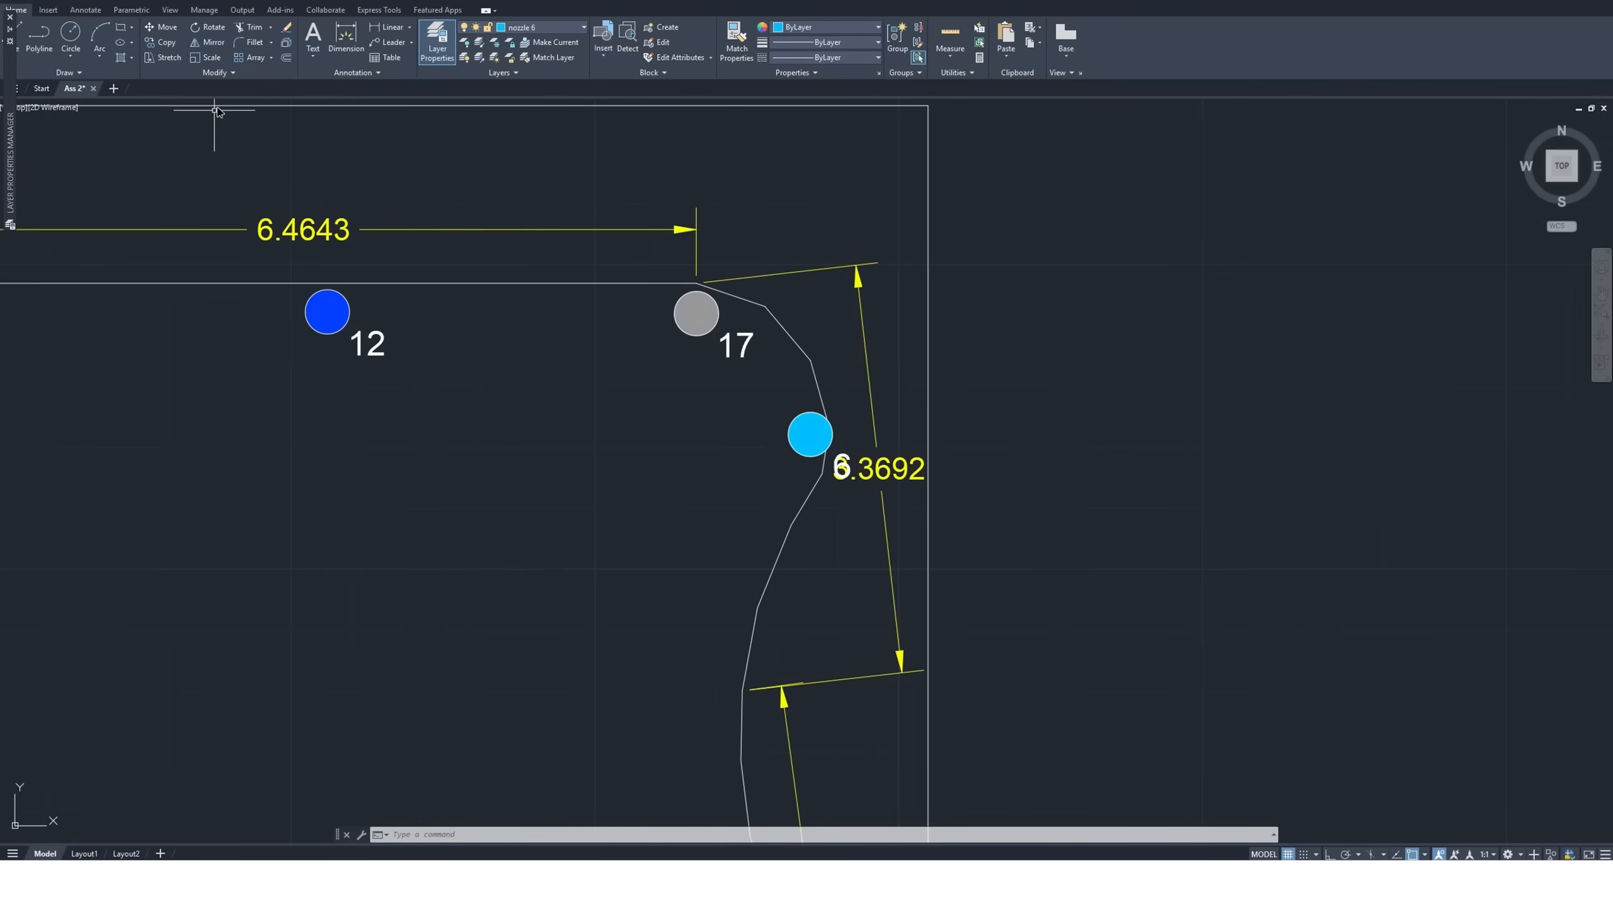
left_click(345, 38)
left_click(696, 312)
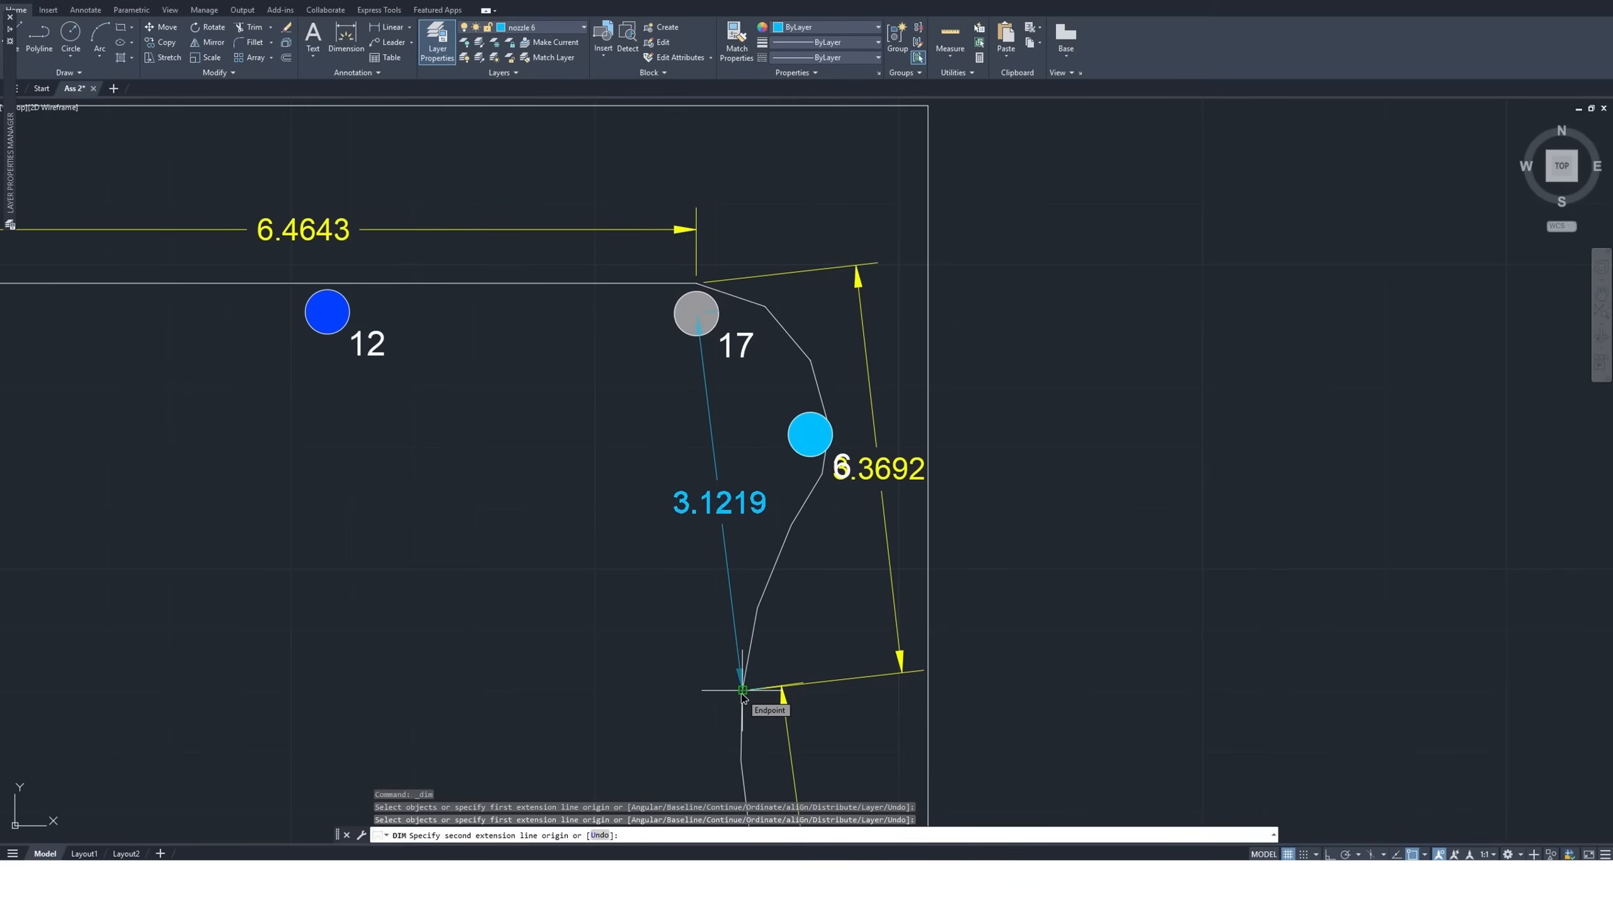
scroll(740, 619, "down", 4)
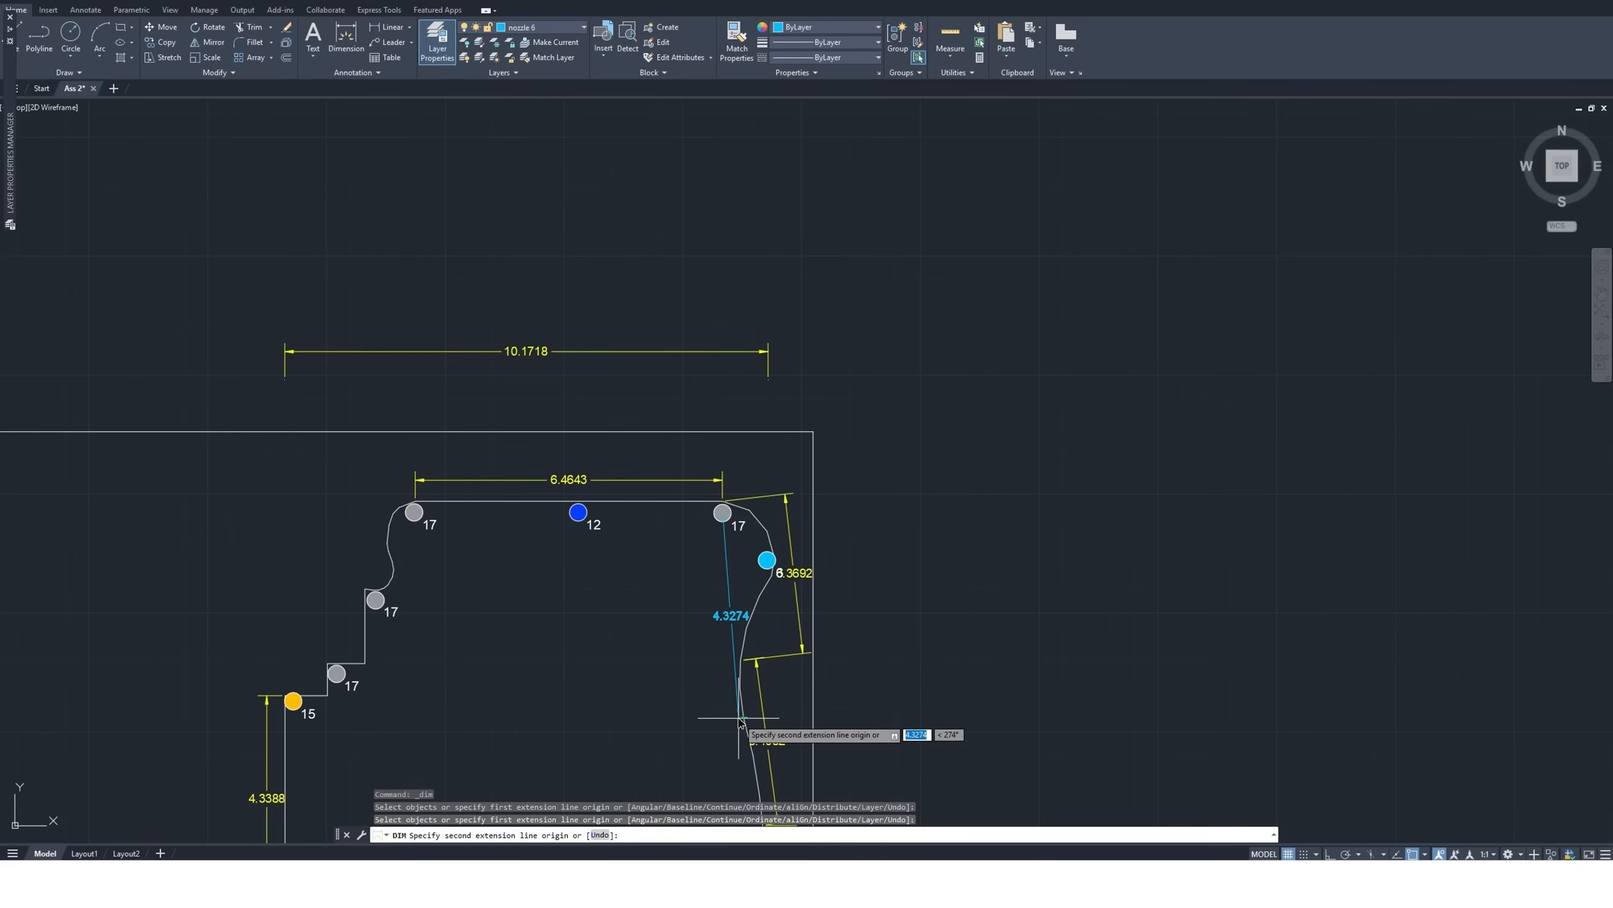
scroll(741, 722, "up", 4)
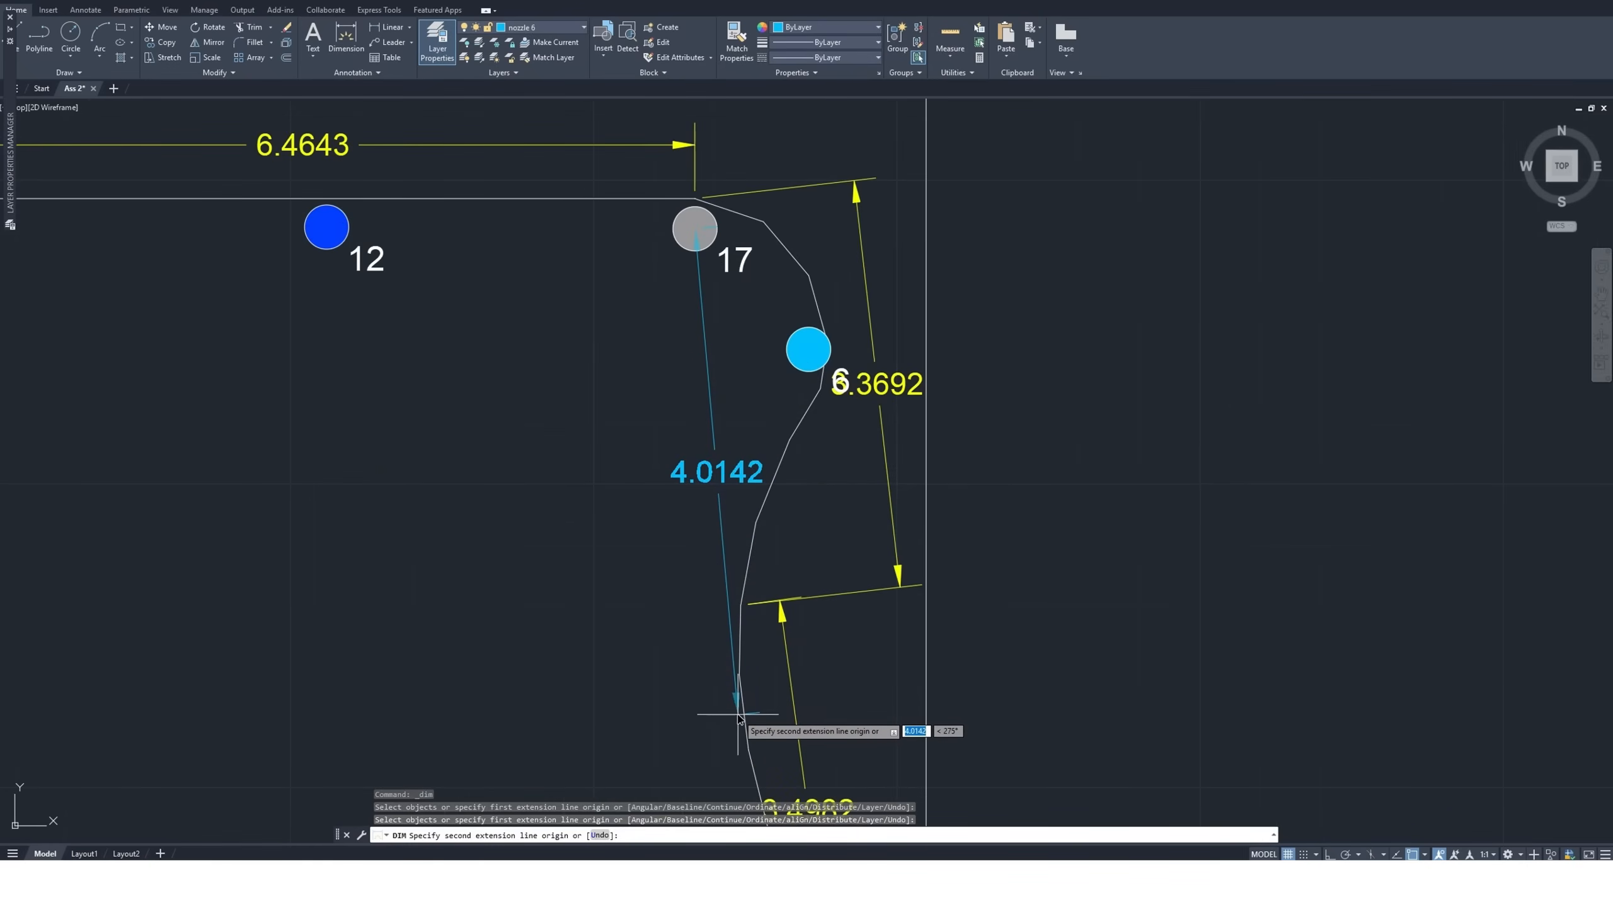
left_click(735, 717)
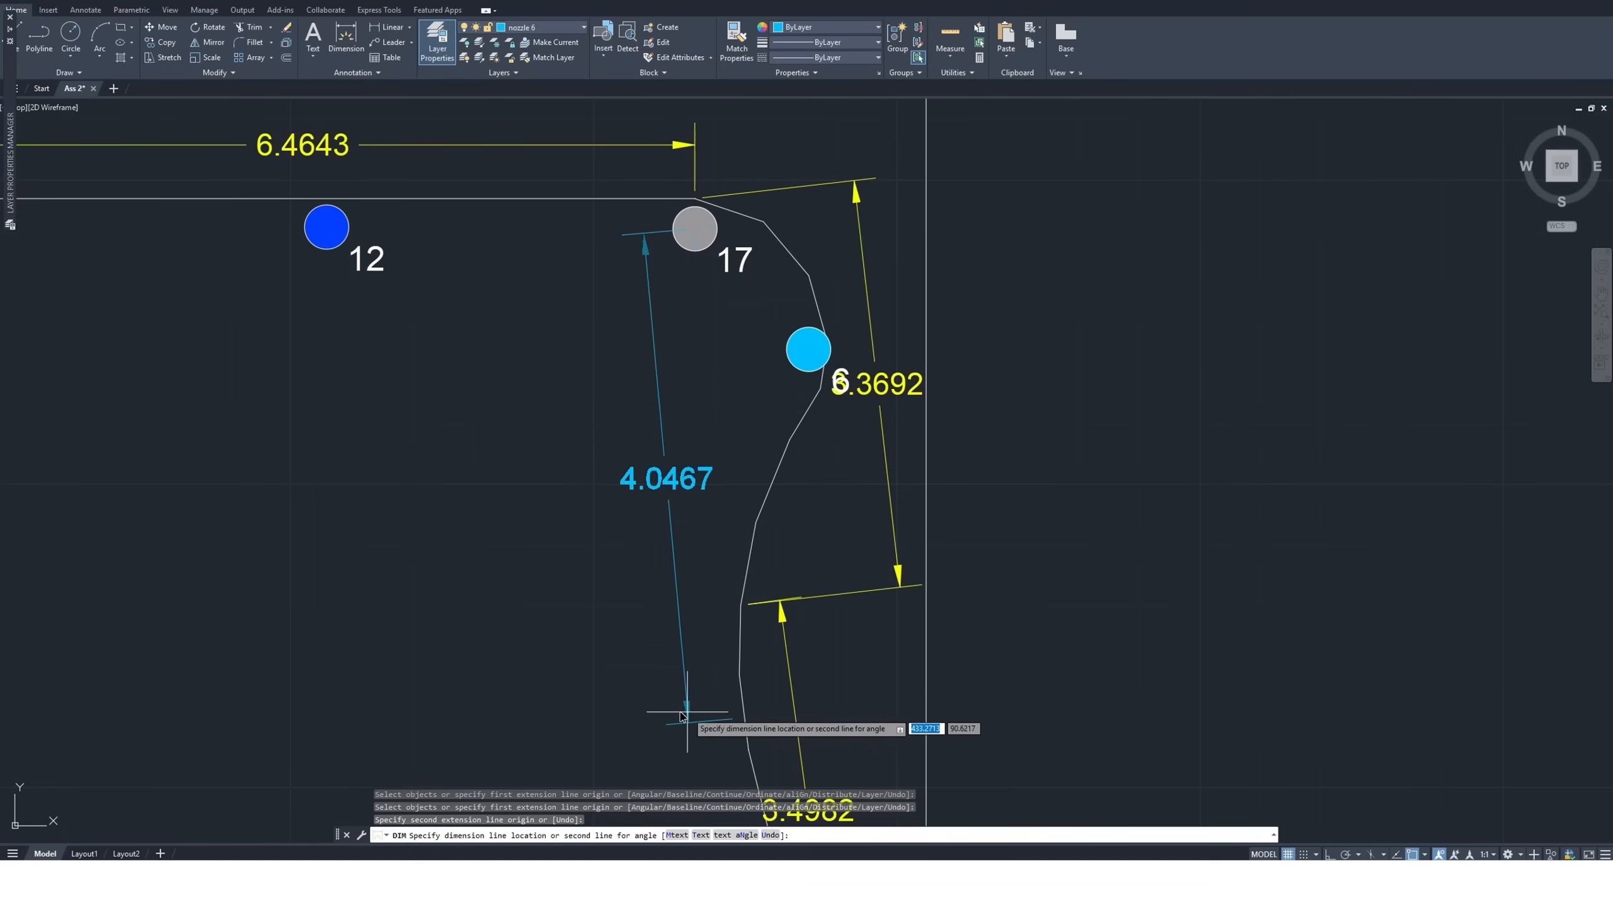
left_click(727, 696)
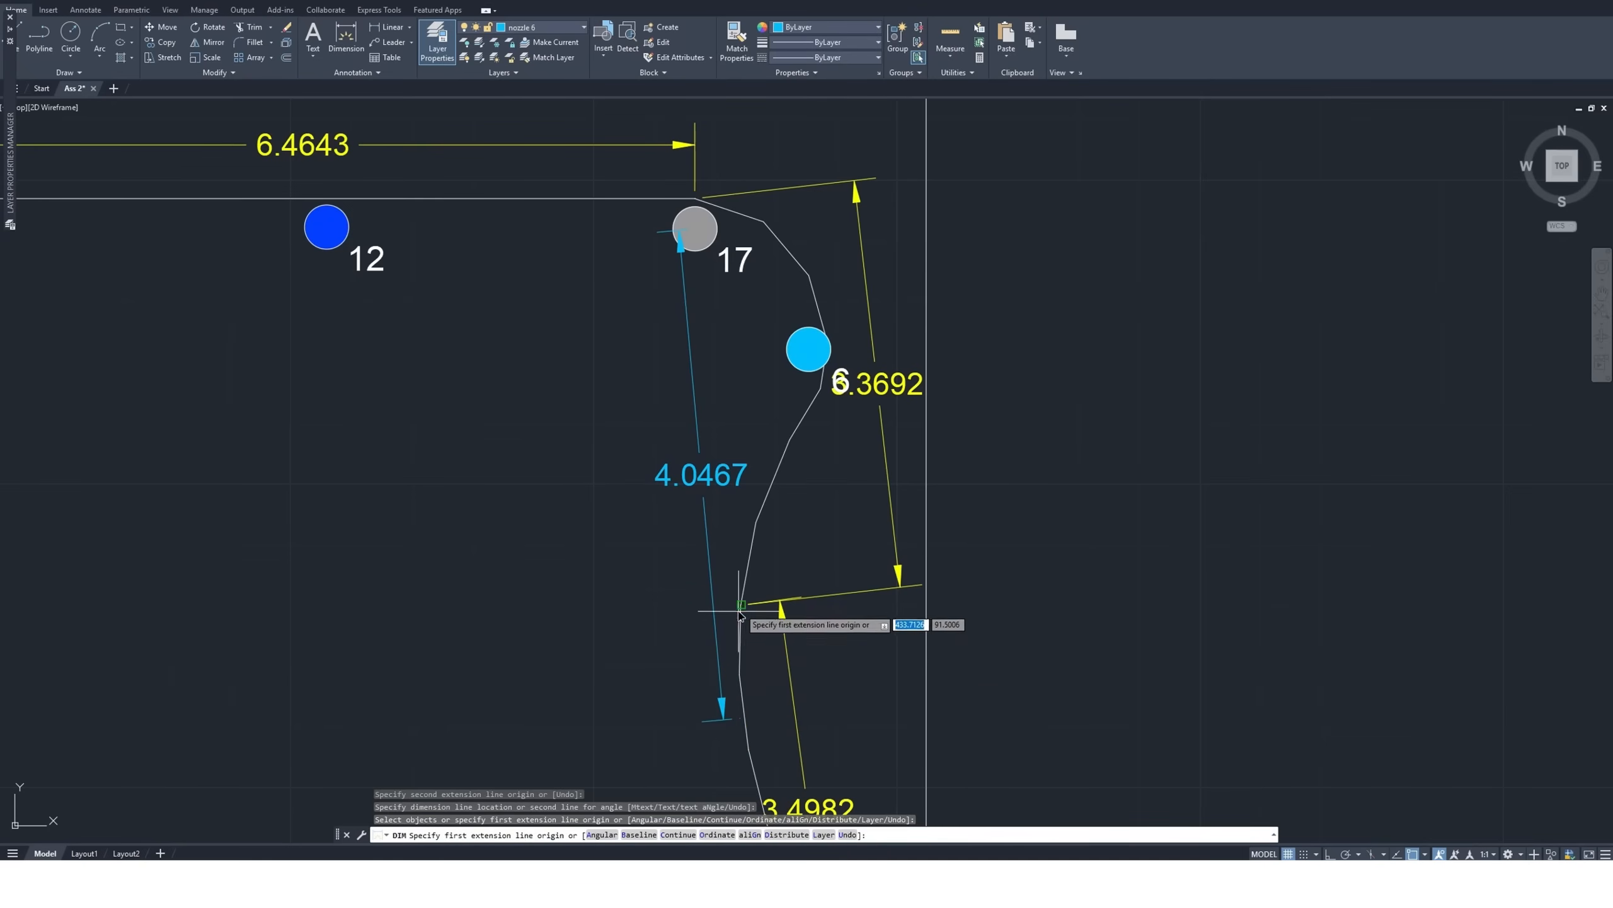
Stretch the 4.0467 dimension's lower end up to the curved edge's vertex, shortening it to about 3.69
scroll(777, 366, "down", 2)
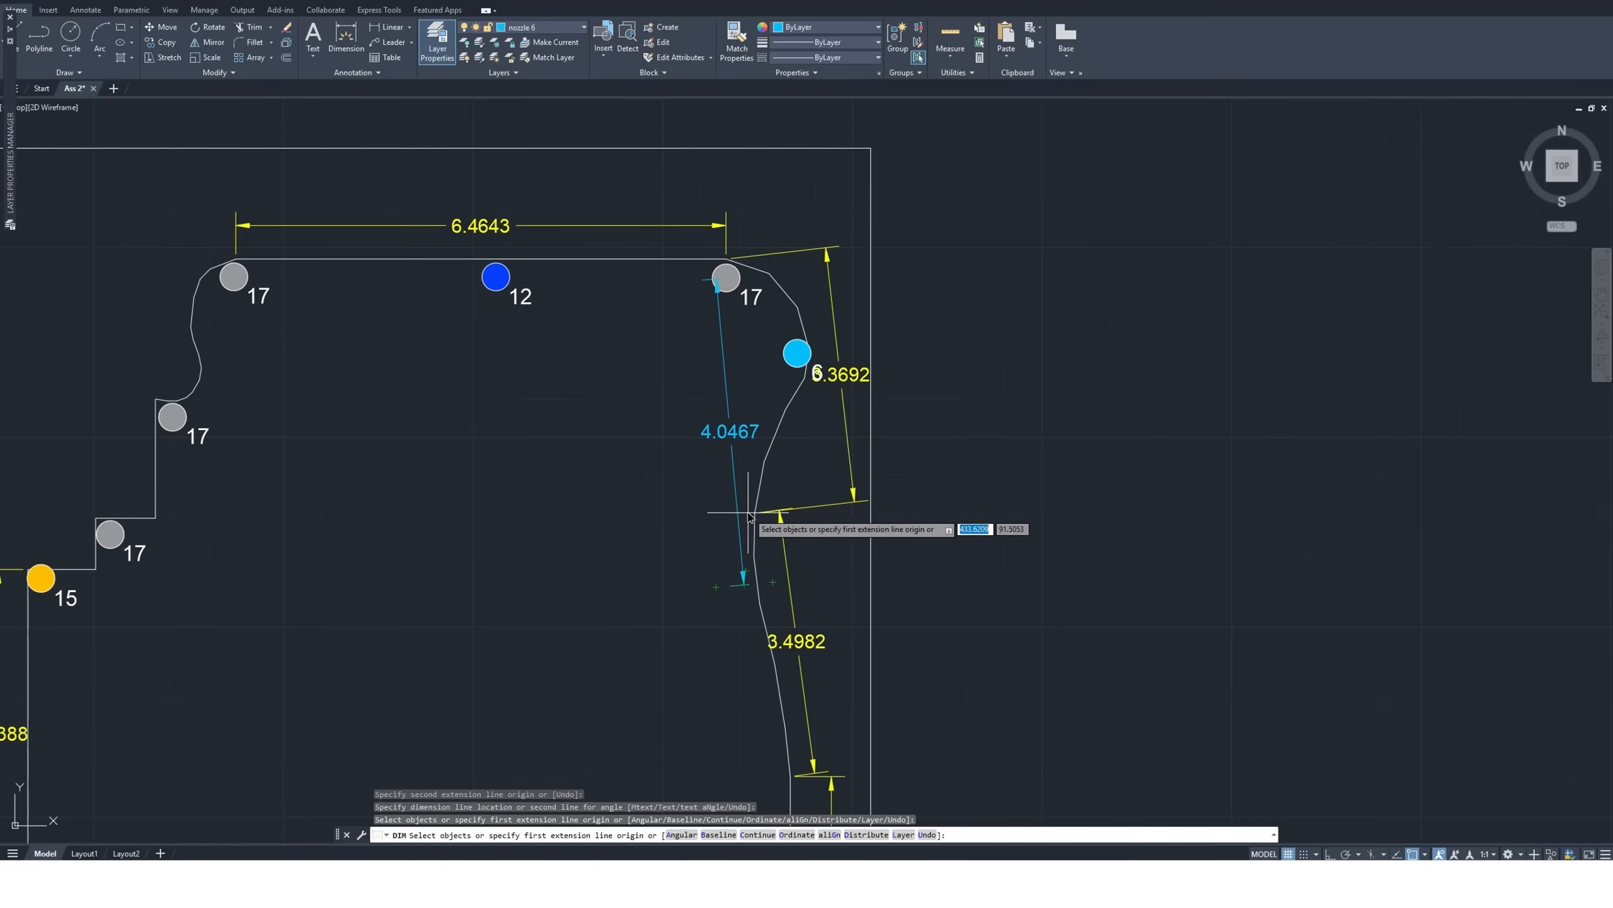
scroll(750, 512, "up", 2)
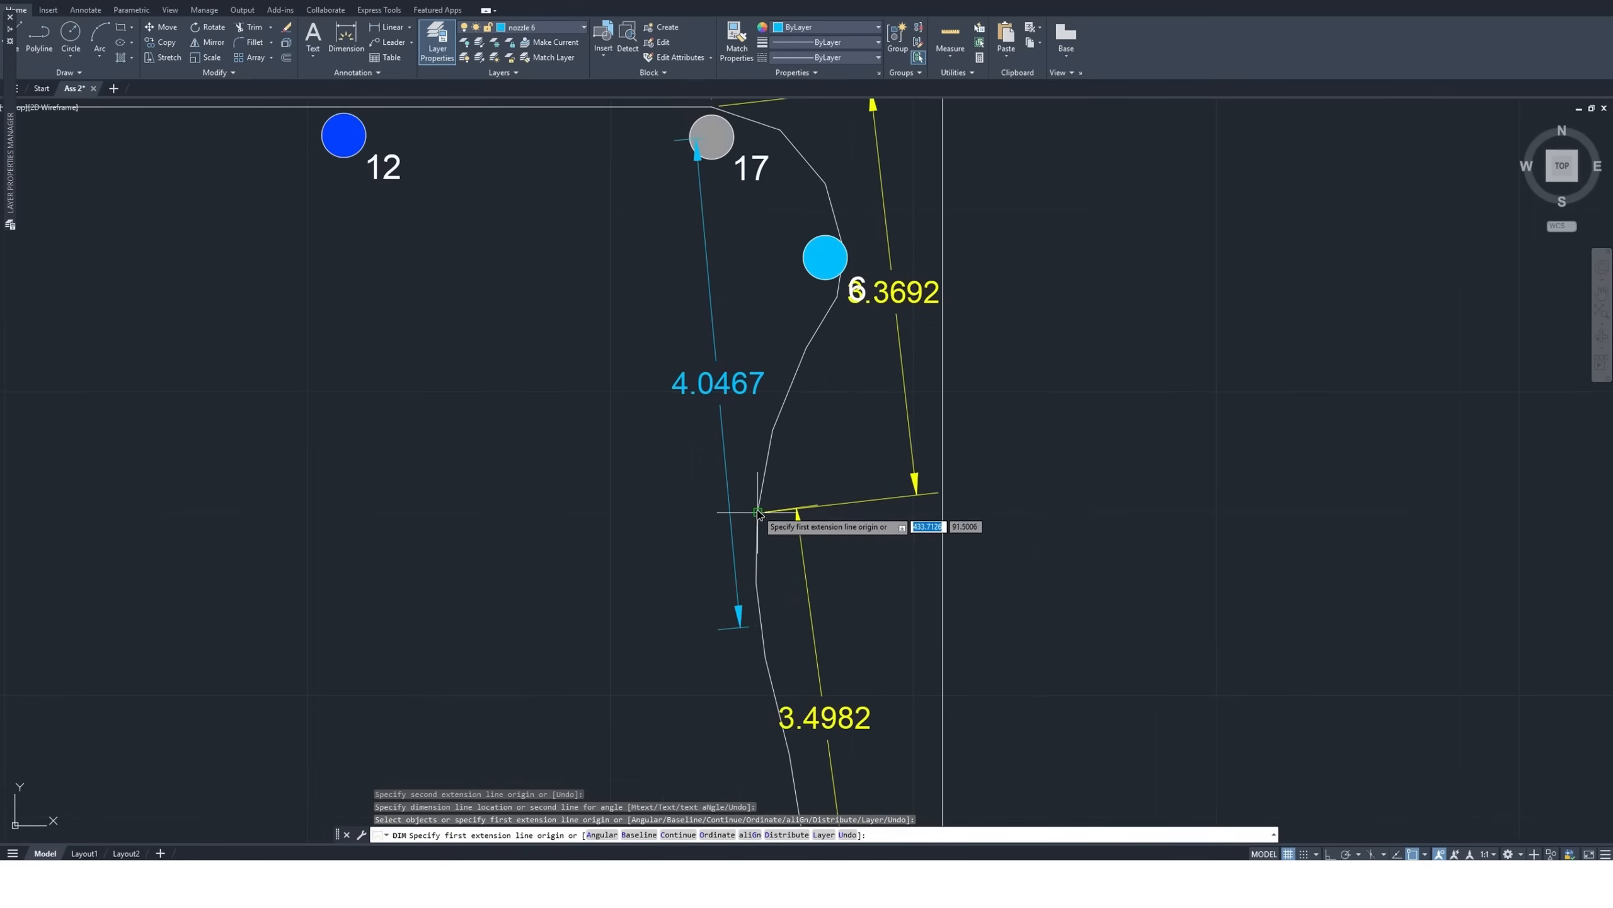
key("Escape")
left_click(741, 628)
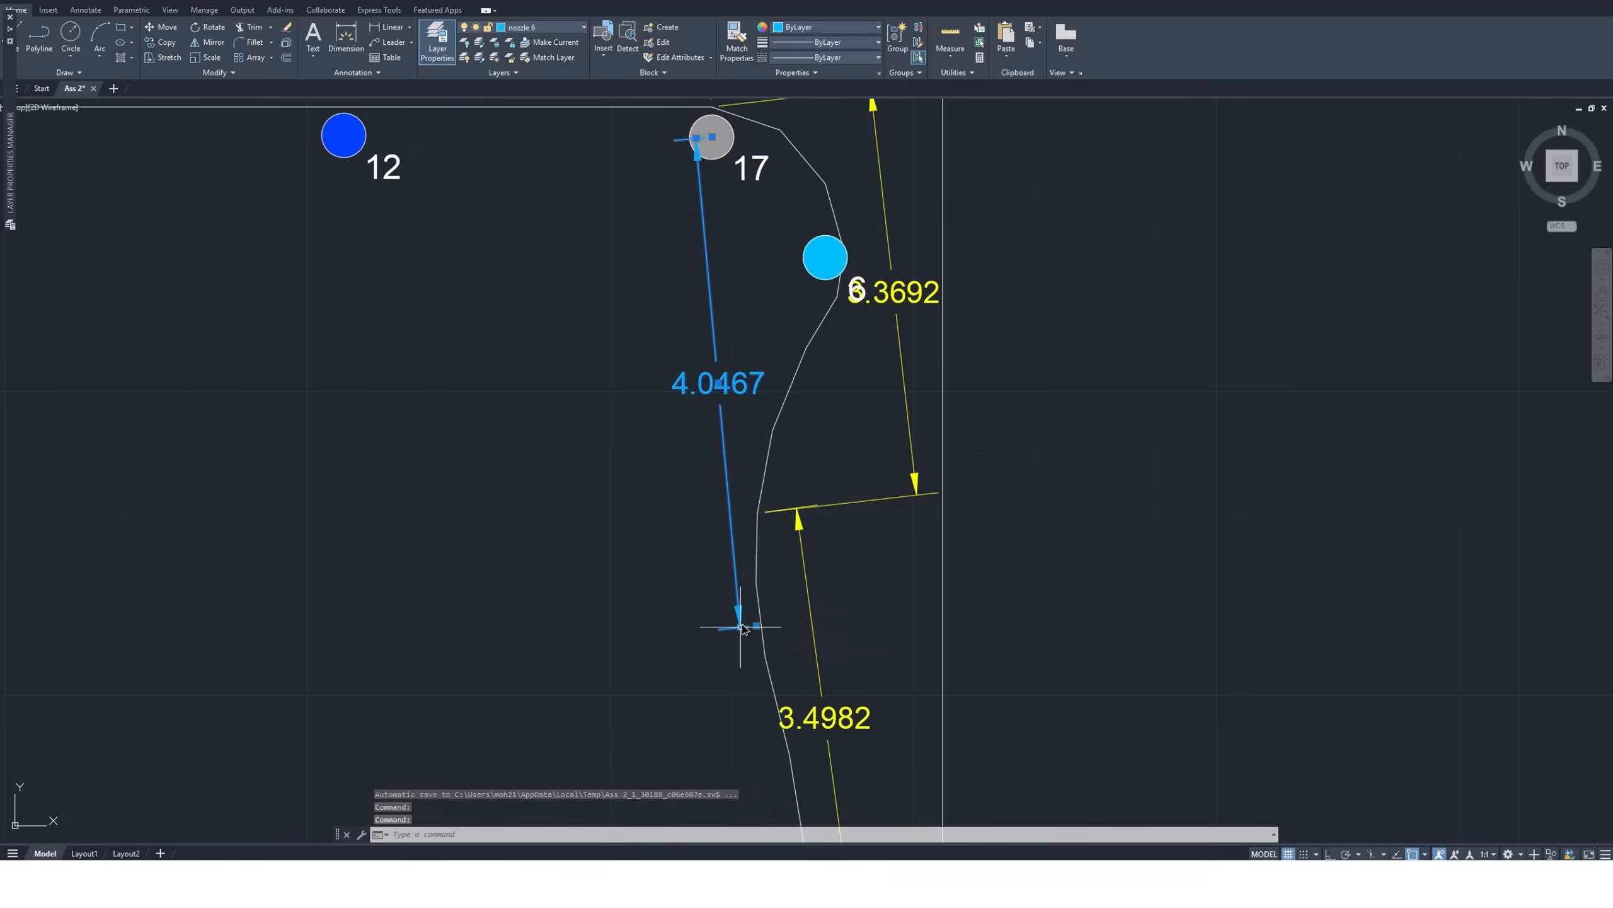
left_click(756, 626)
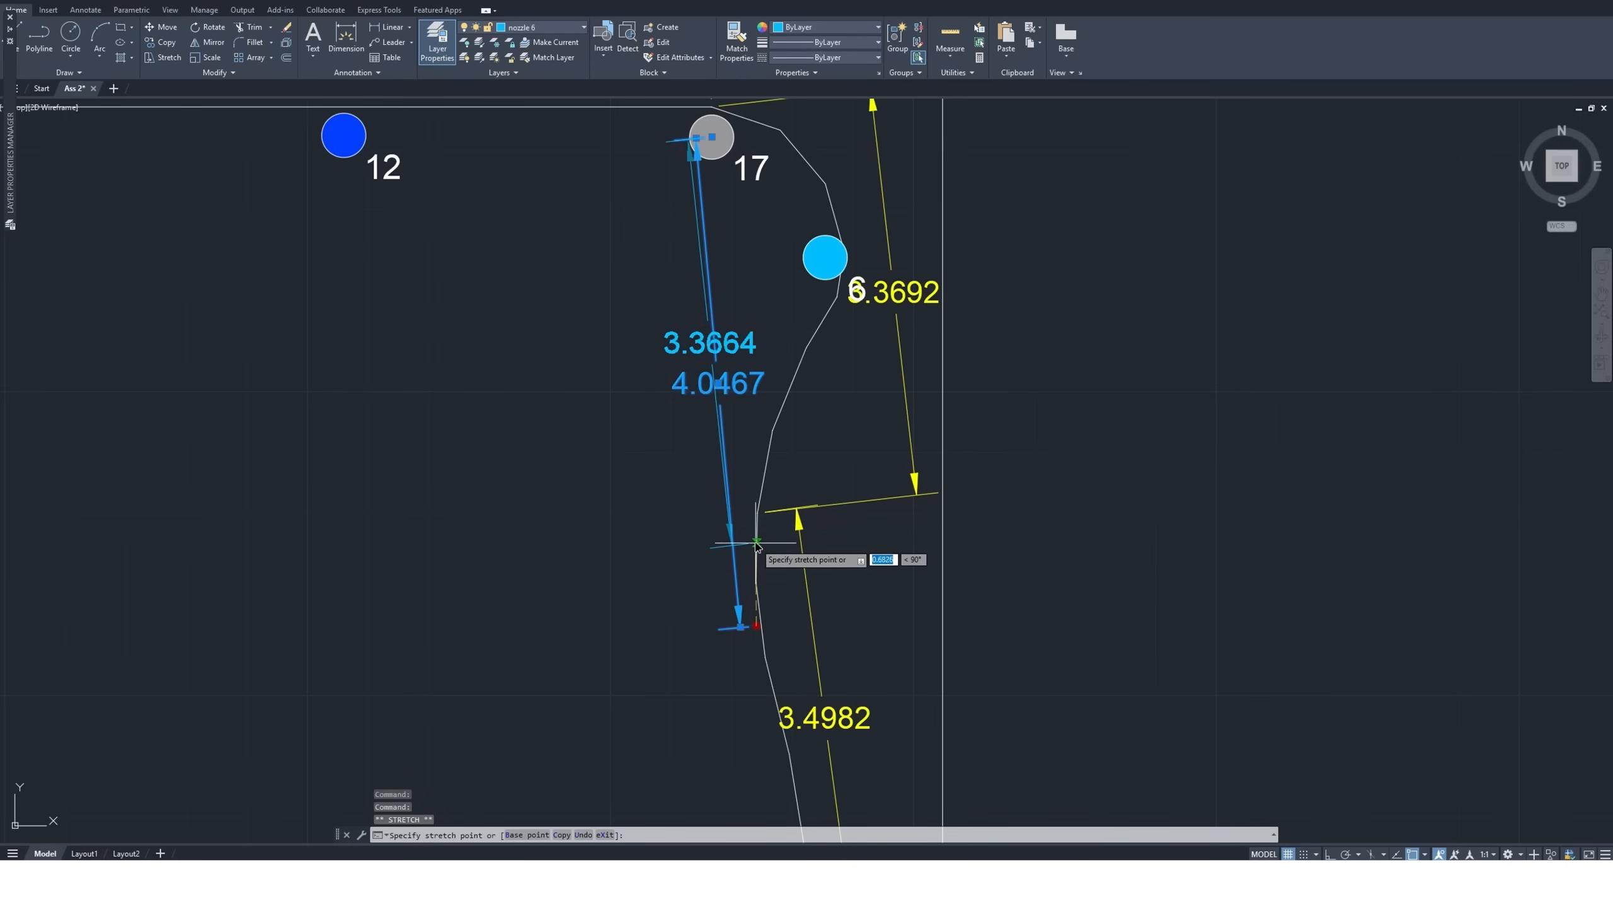
left_click(755, 583)
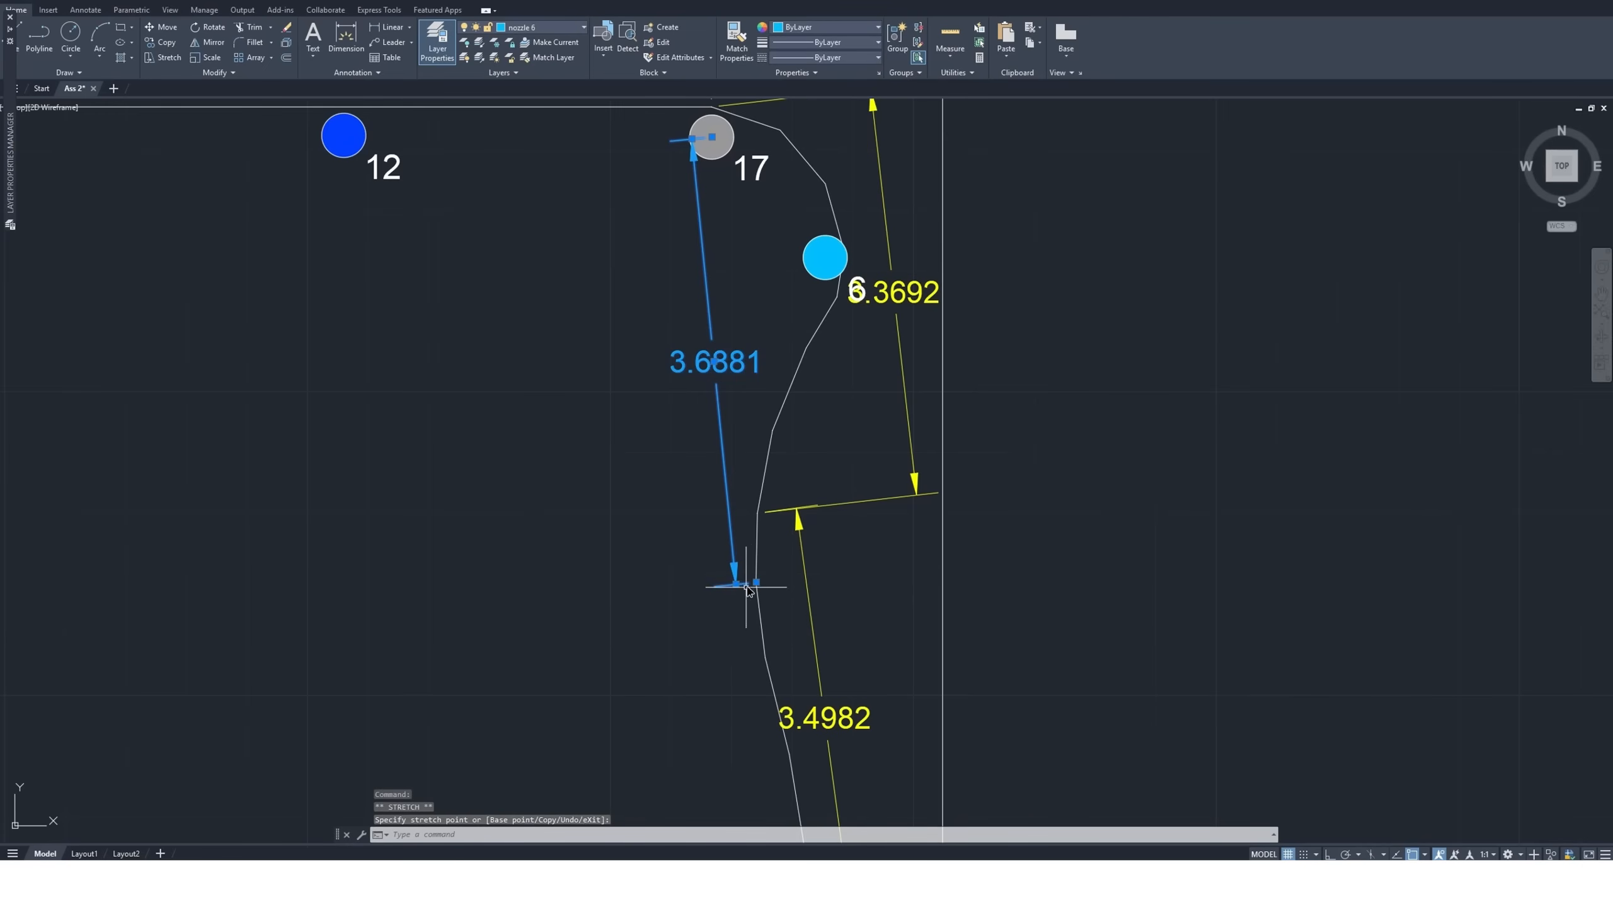
Copy the standalone size 12 nozzle symbol by its center to the lower end of the 3.6881 dimension, just inside the right curved edge
scroll(489, 413, "down", 4)
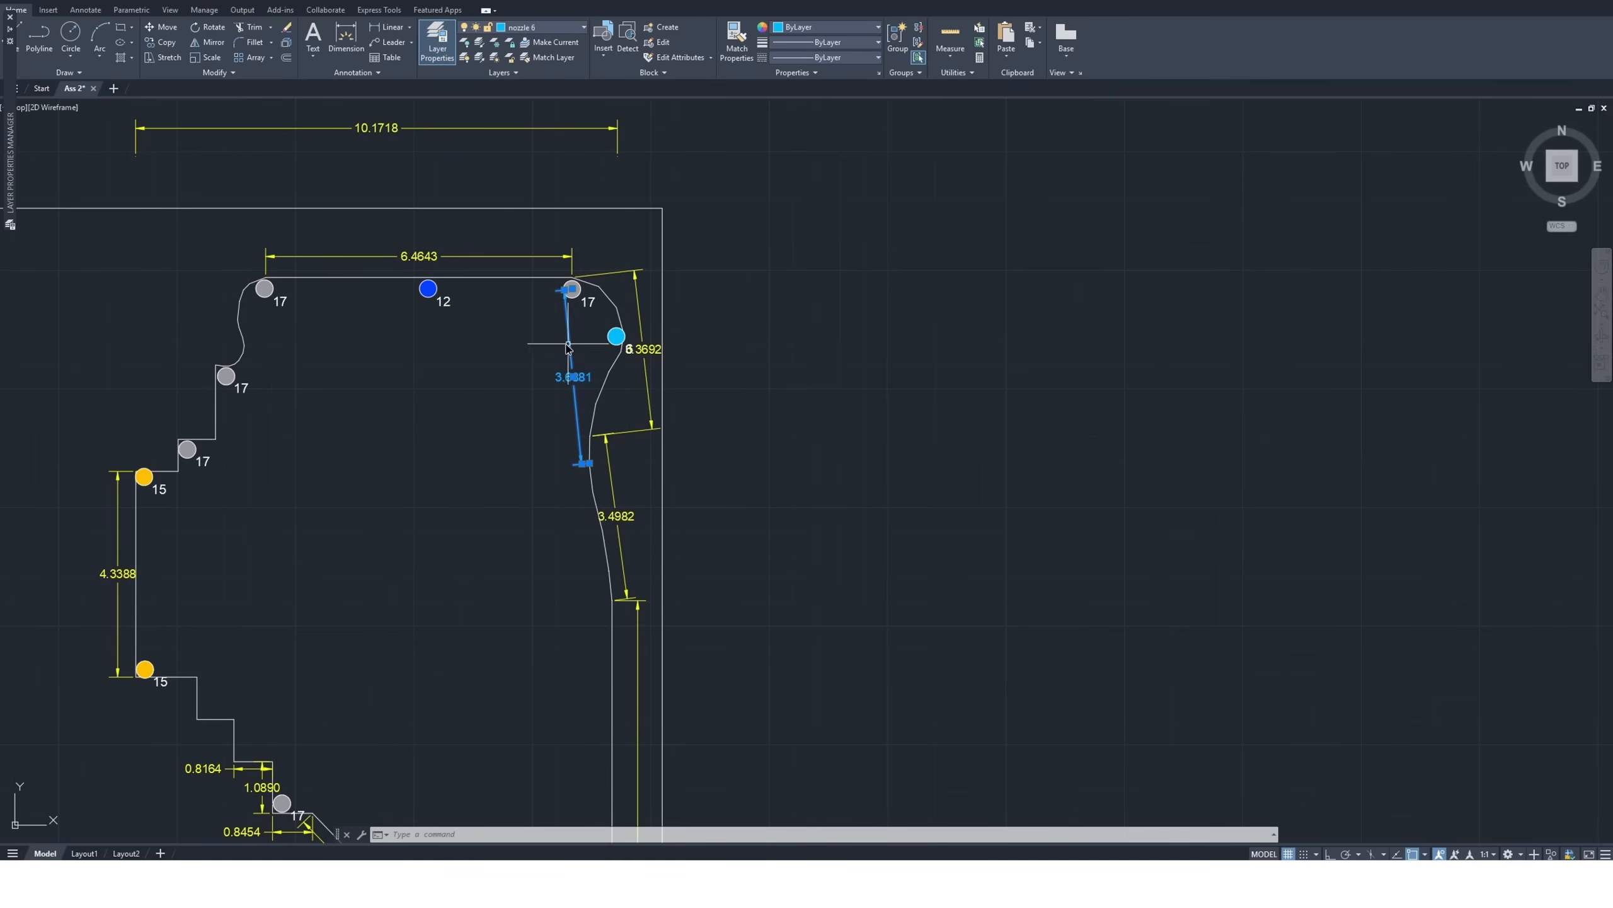
scroll(528, 382, "down", 4)
scroll(821, 548, "down", 2)
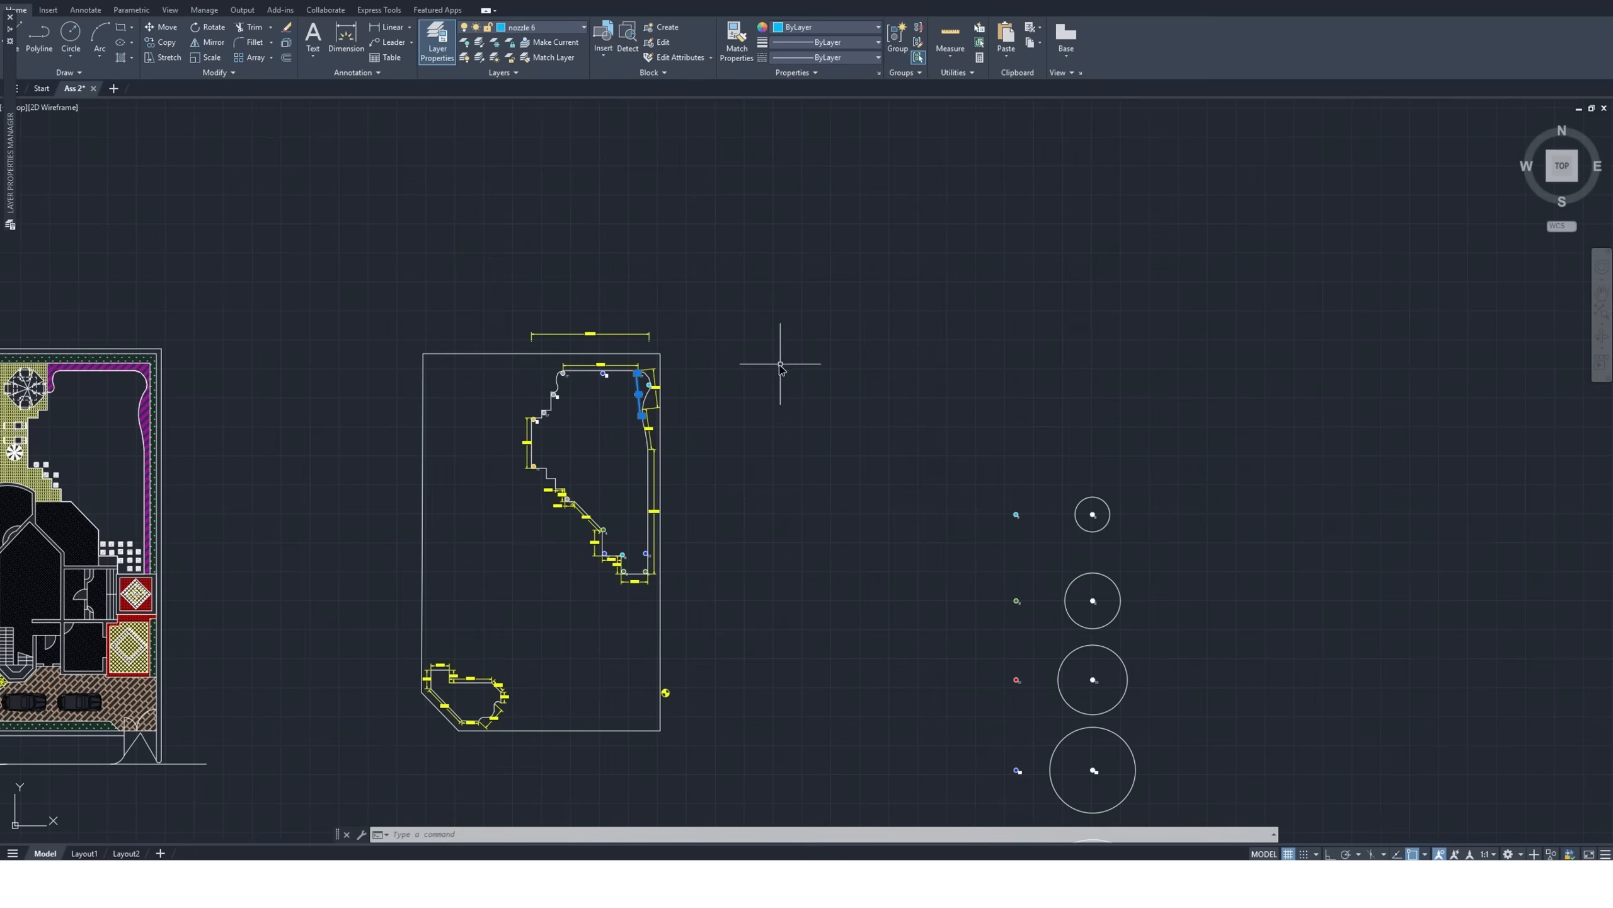
scroll(991, 737, "down", 1)
scroll(978, 757, "up", 4)
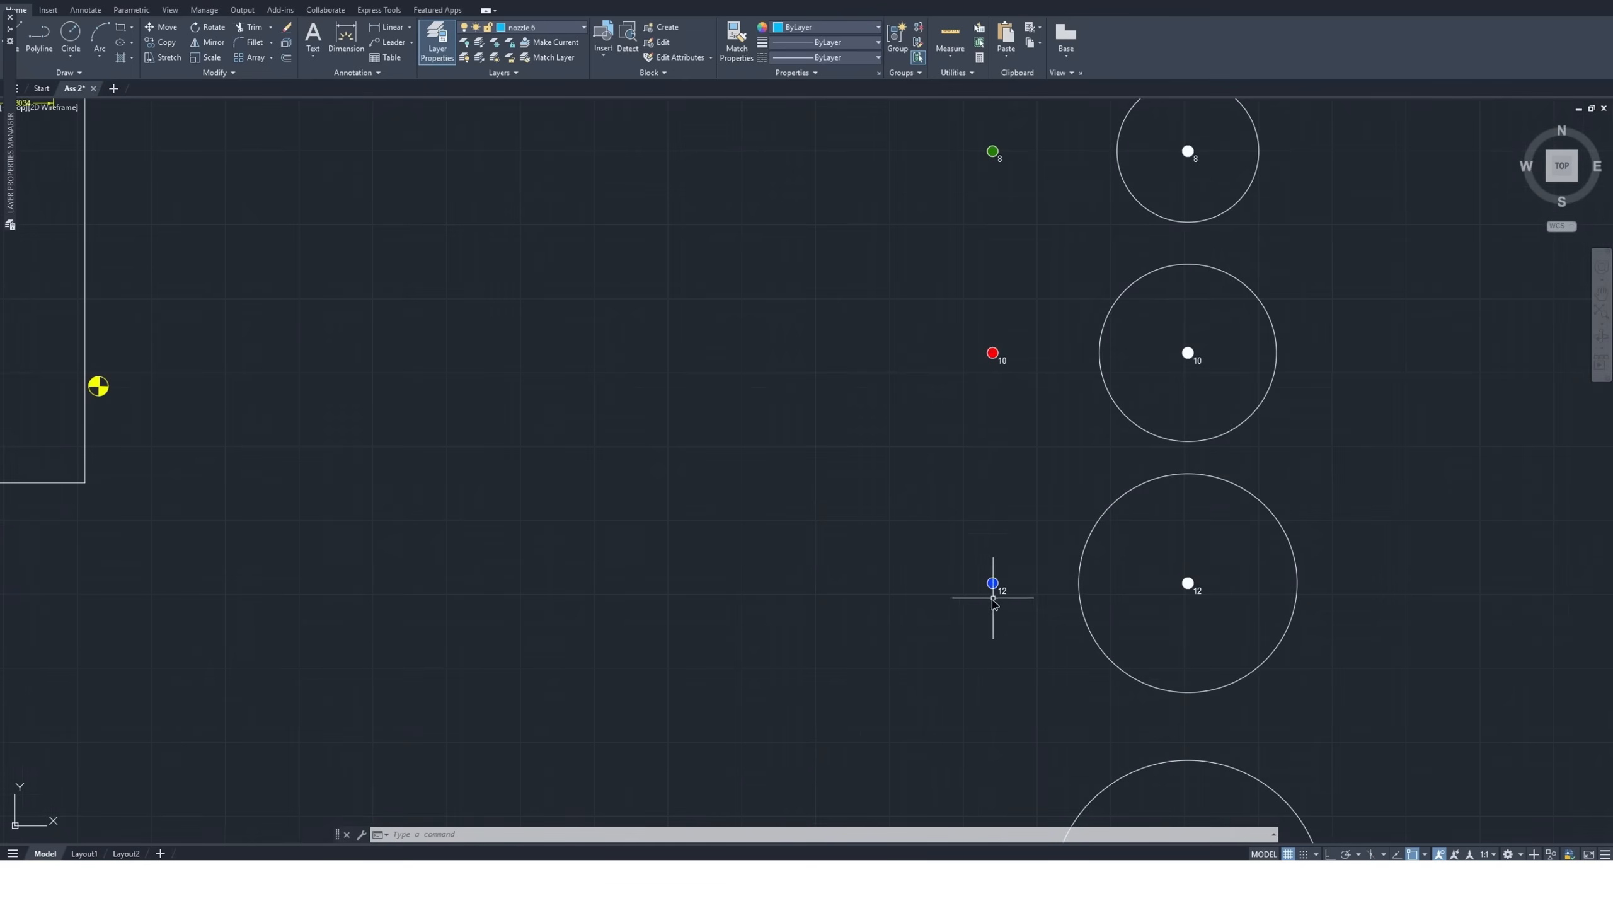
left_click(1024, 563)
left_click(906, 637)
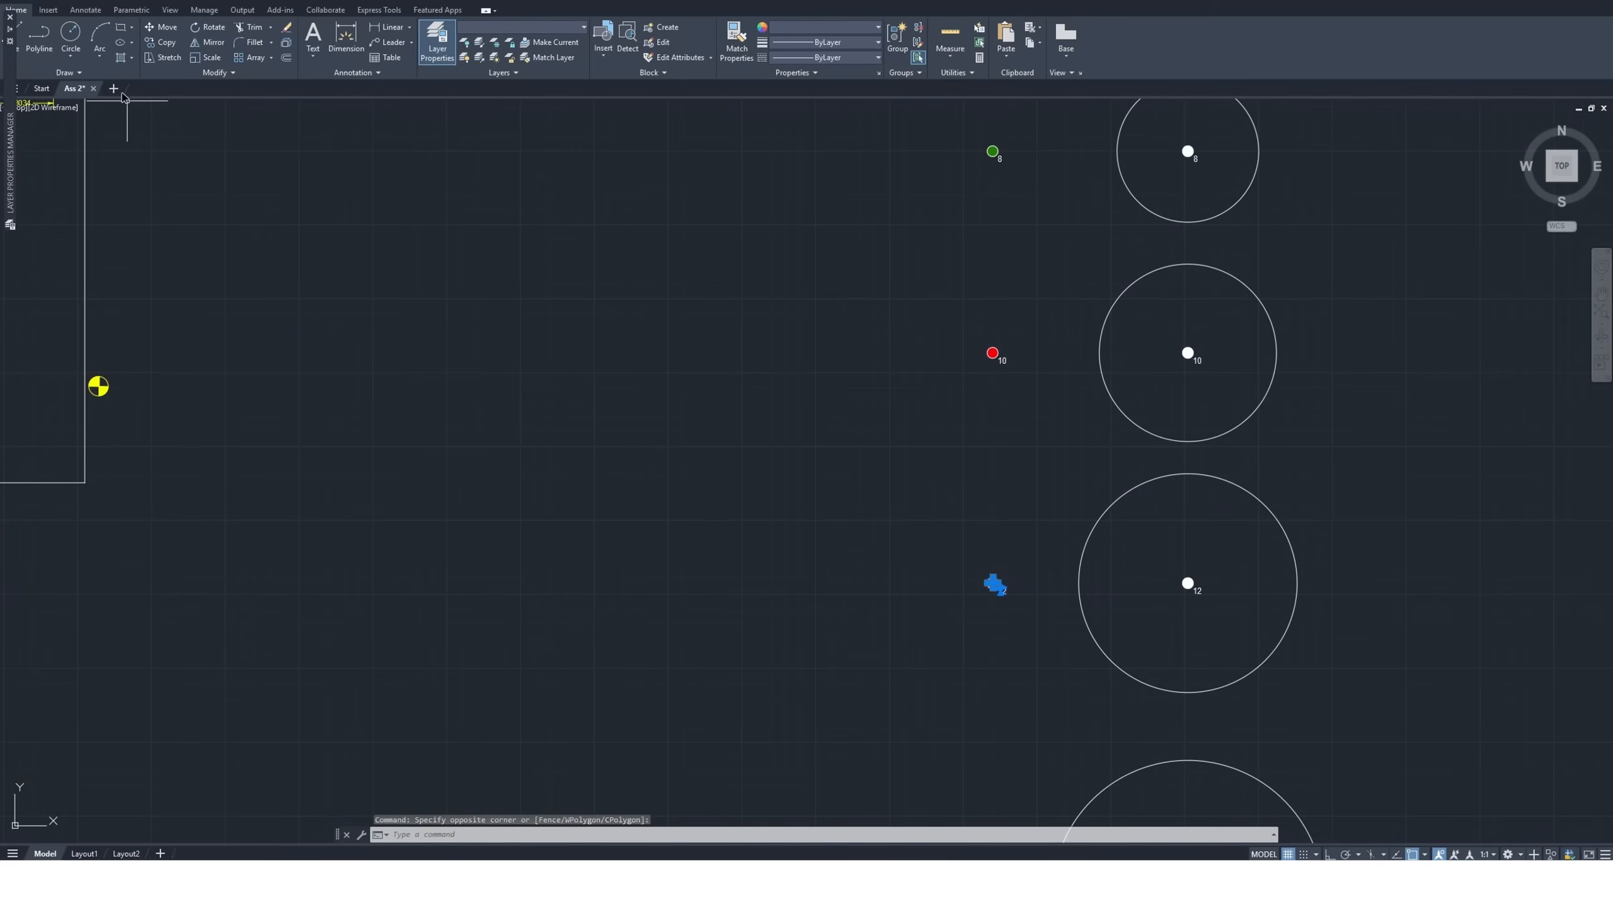
left_click(161, 42)
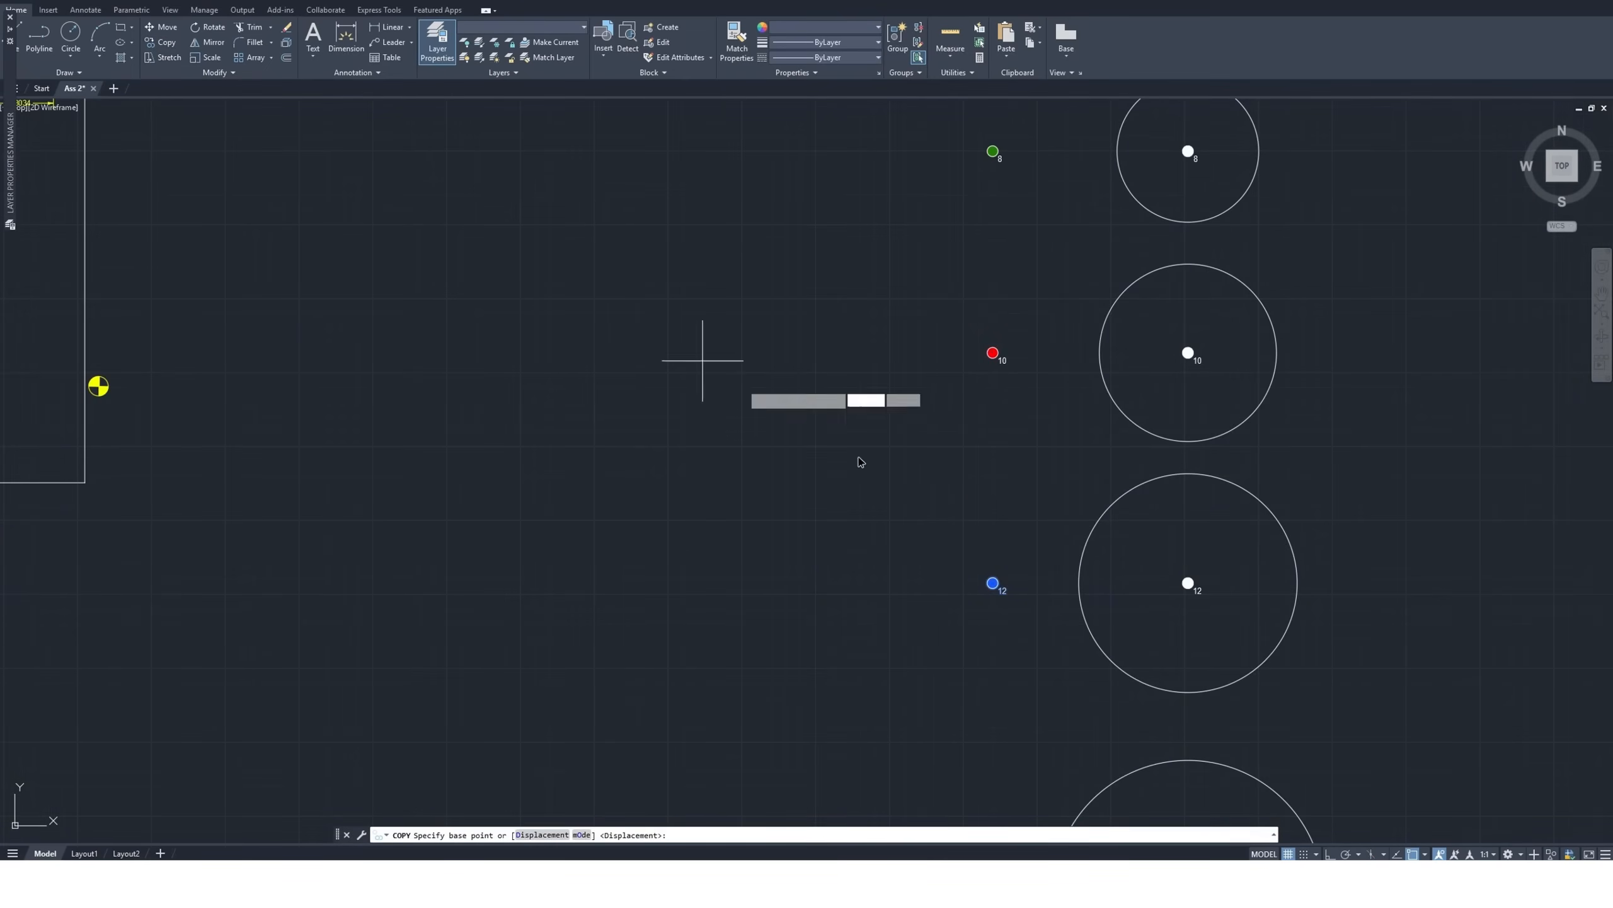
left_click(993, 583)
scroll(1019, 613, "down", 5)
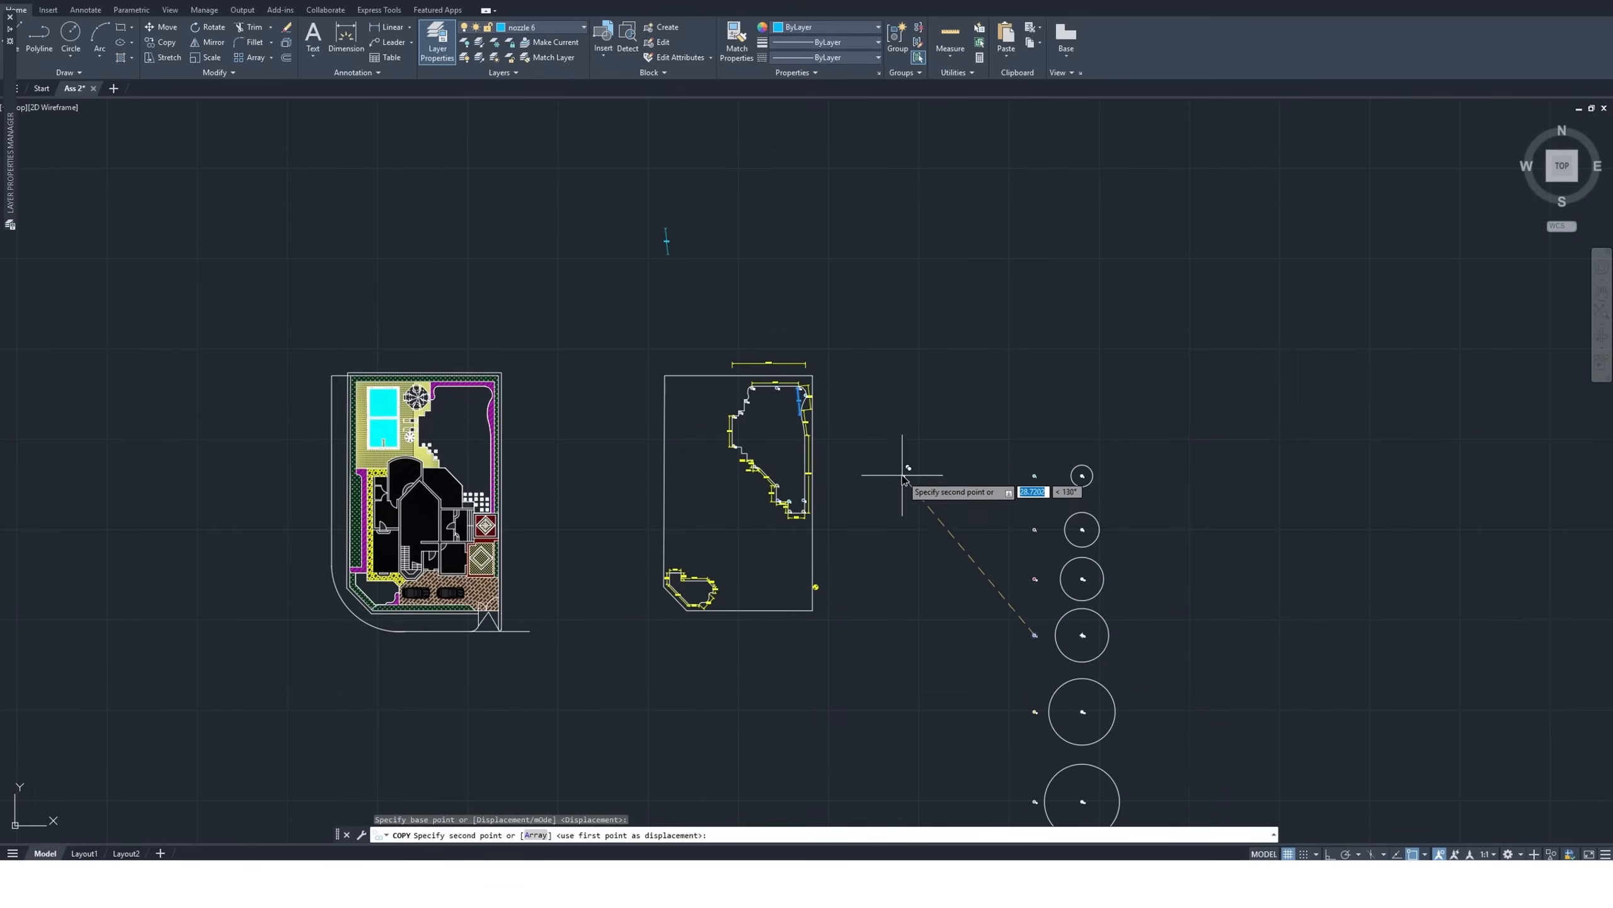
scroll(819, 426, "up", 6)
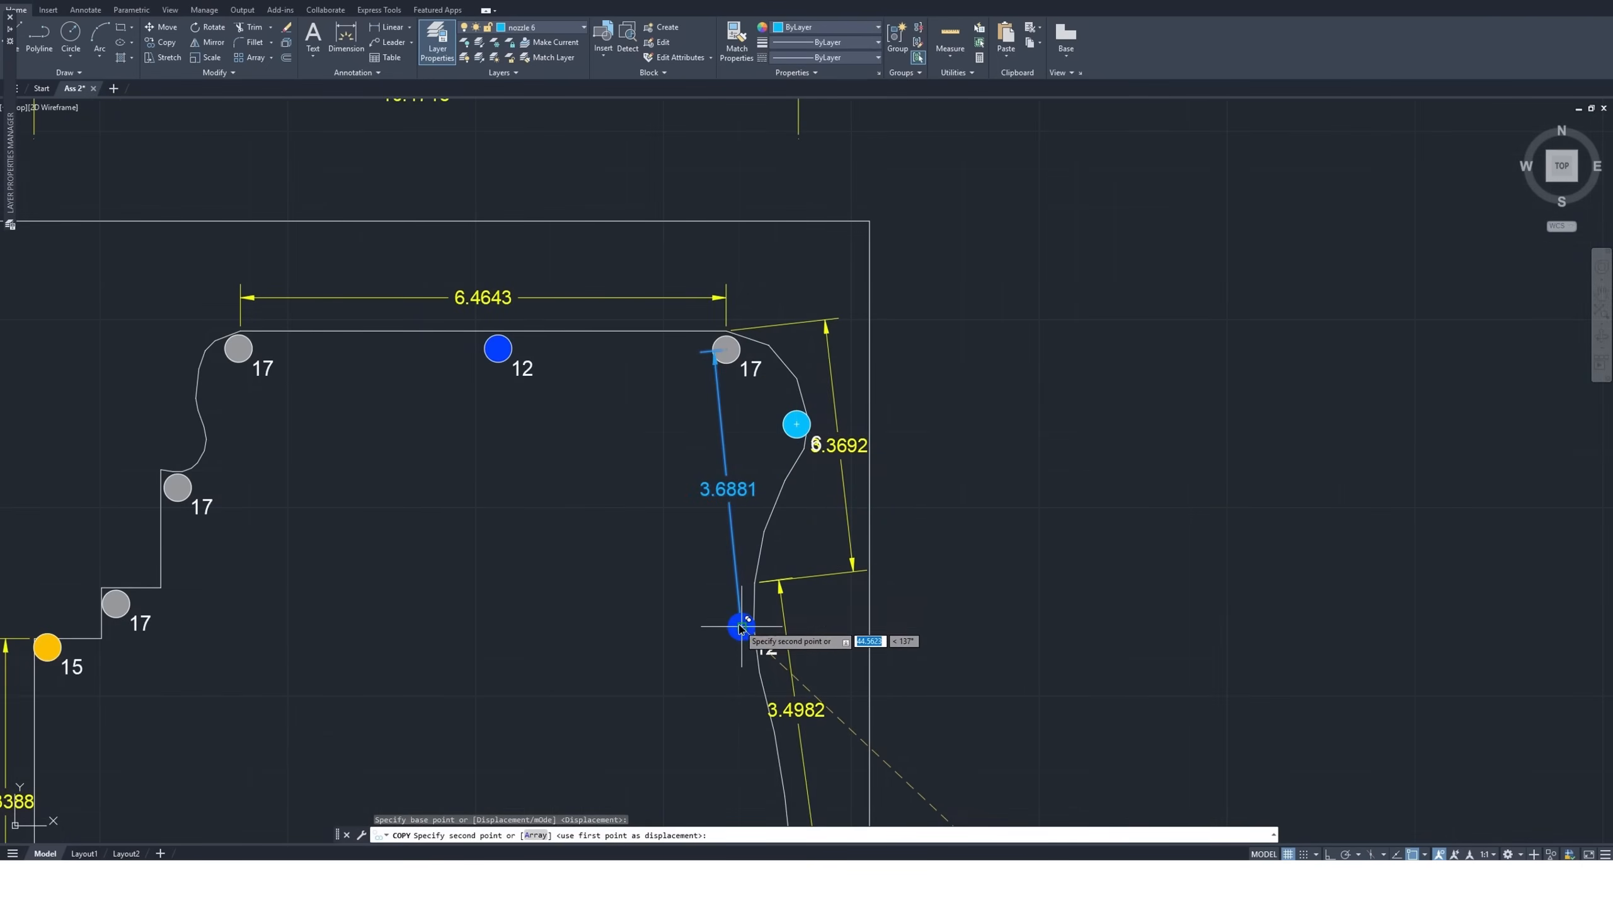
scroll(738, 636, "up", 2)
left_click(742, 643)
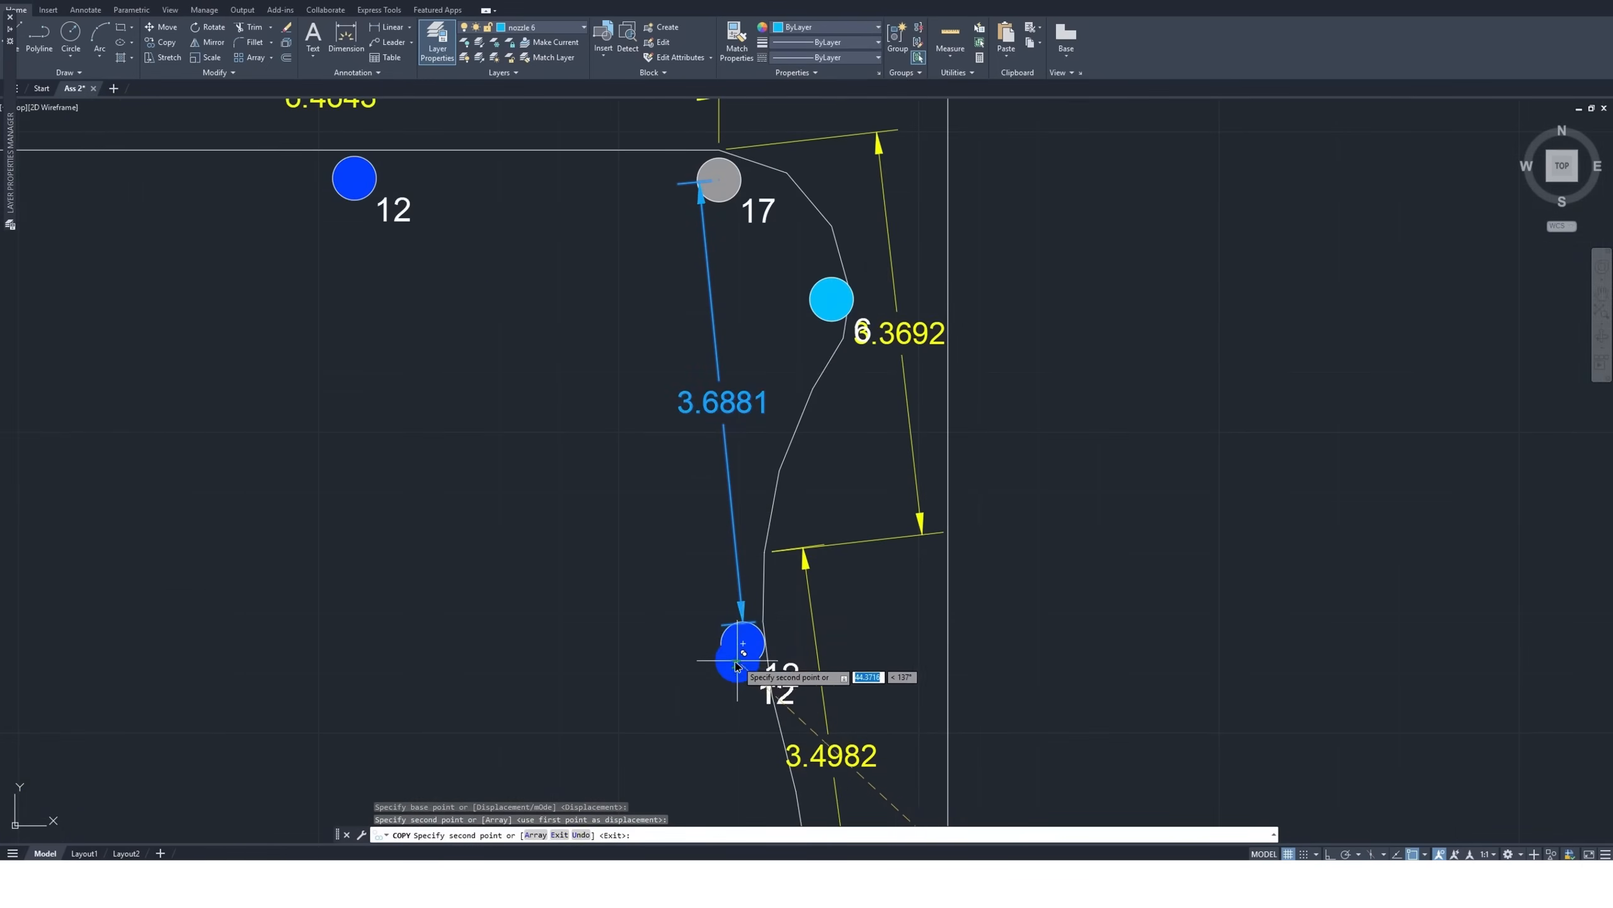
key("Escape")
scroll(717, 690, "down", 4)
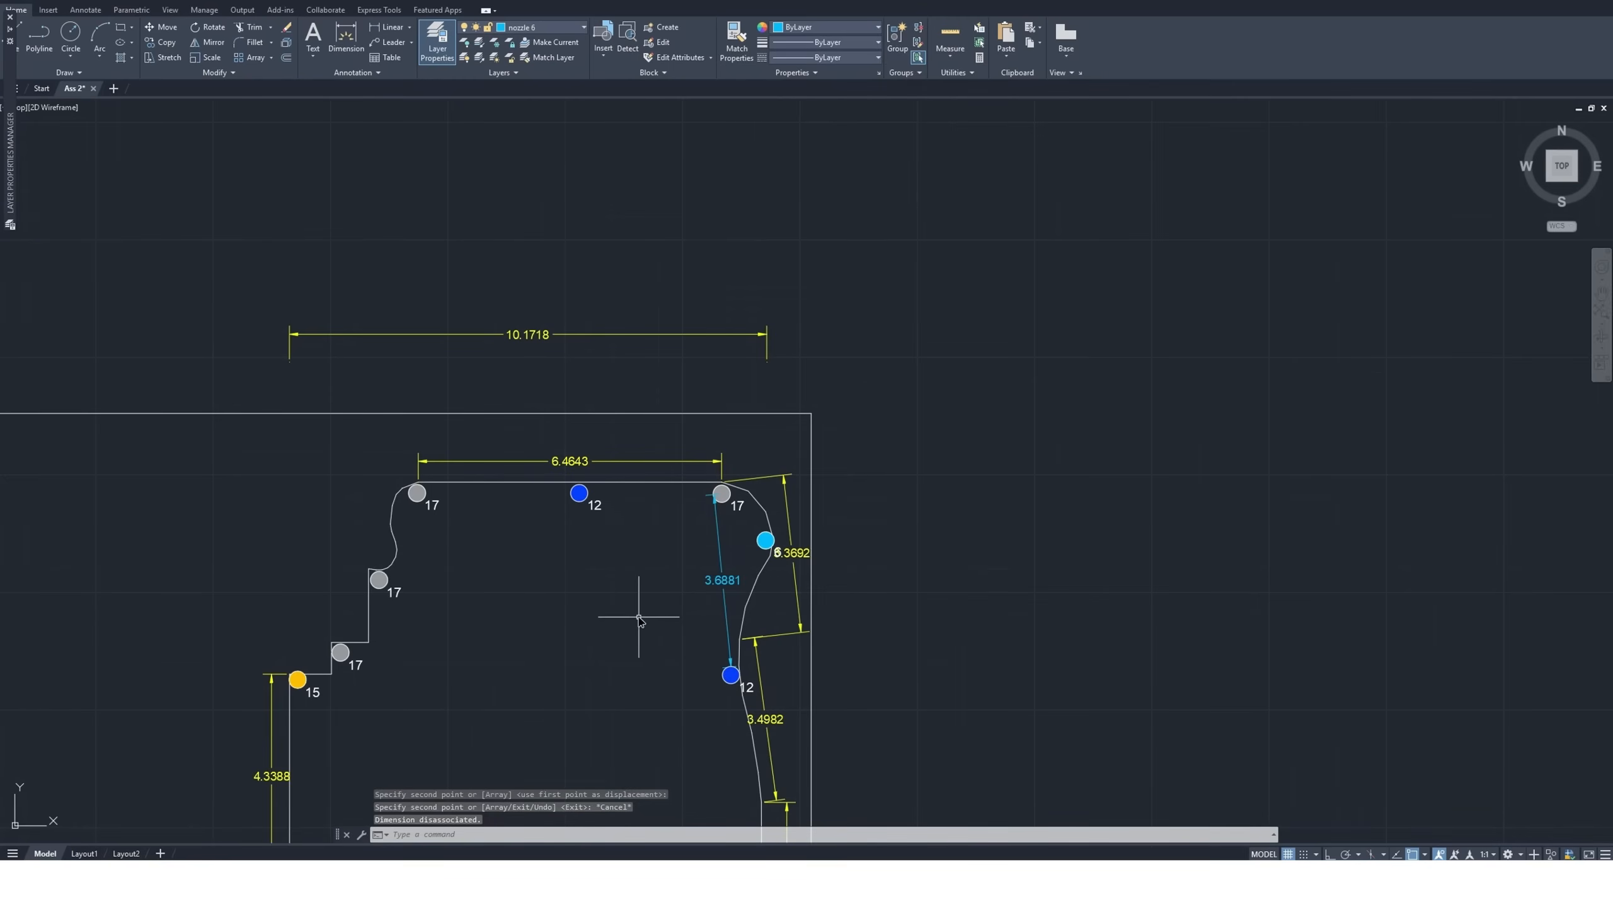
Delete the stray dimension lying in the empty area above the villa plans
scroll(639, 620, "down", 6)
left_click(470, 331)
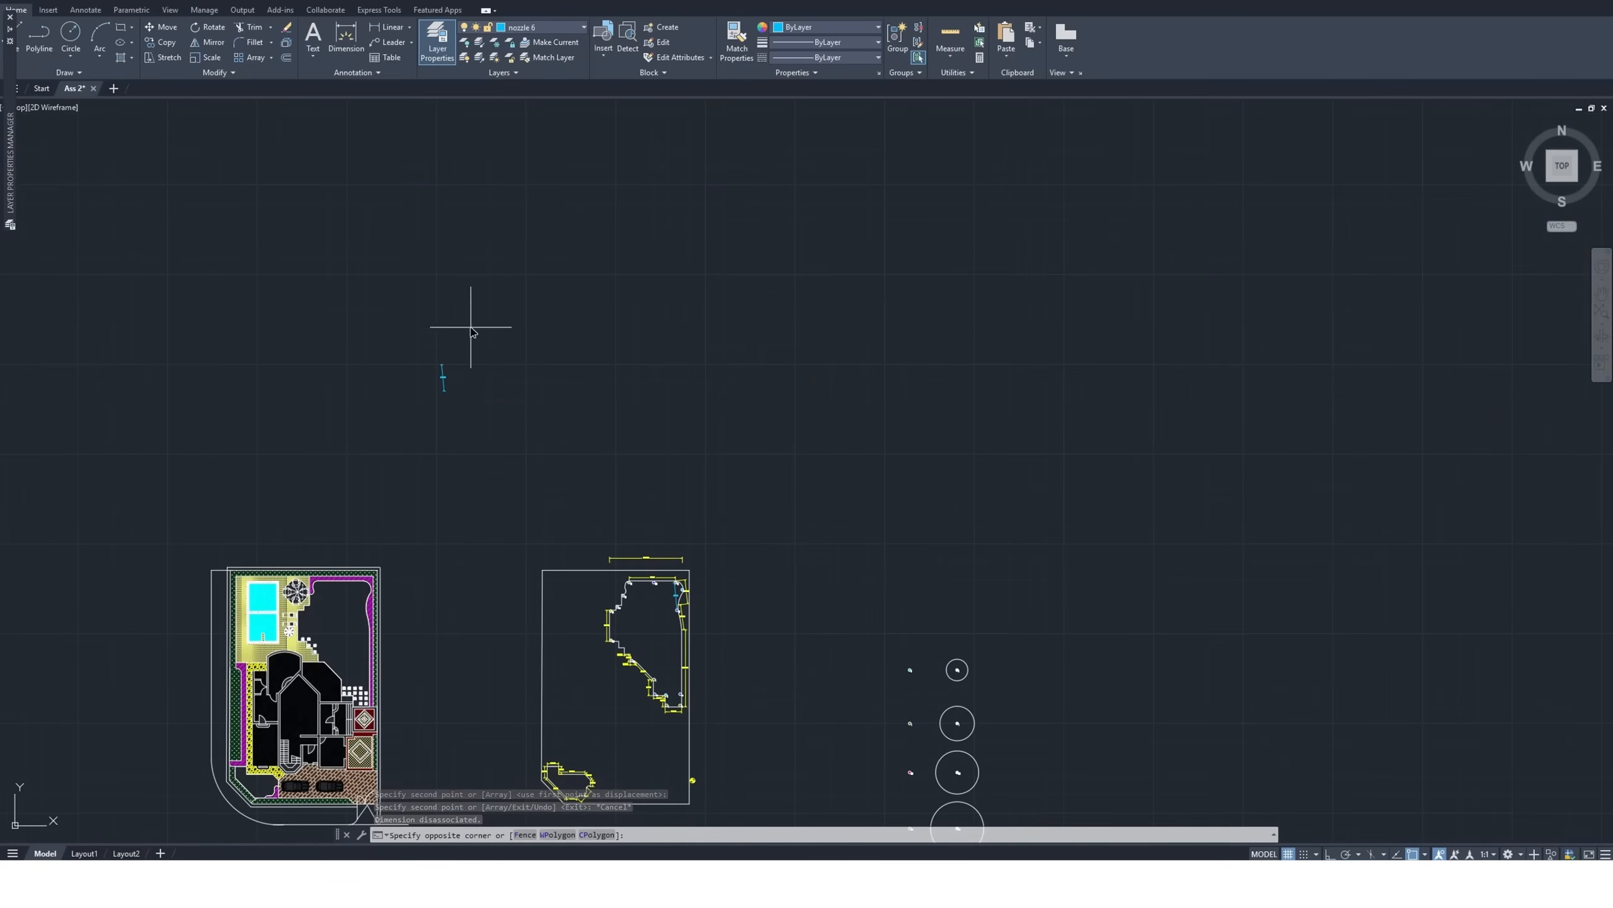
left_click(400, 433)
key("Delete")
Delete the 3.6881 dimension between the upper-right size 17 nozzle and the size 12 nozzle on the right curved edge
scroll(483, 413, "down", 2)
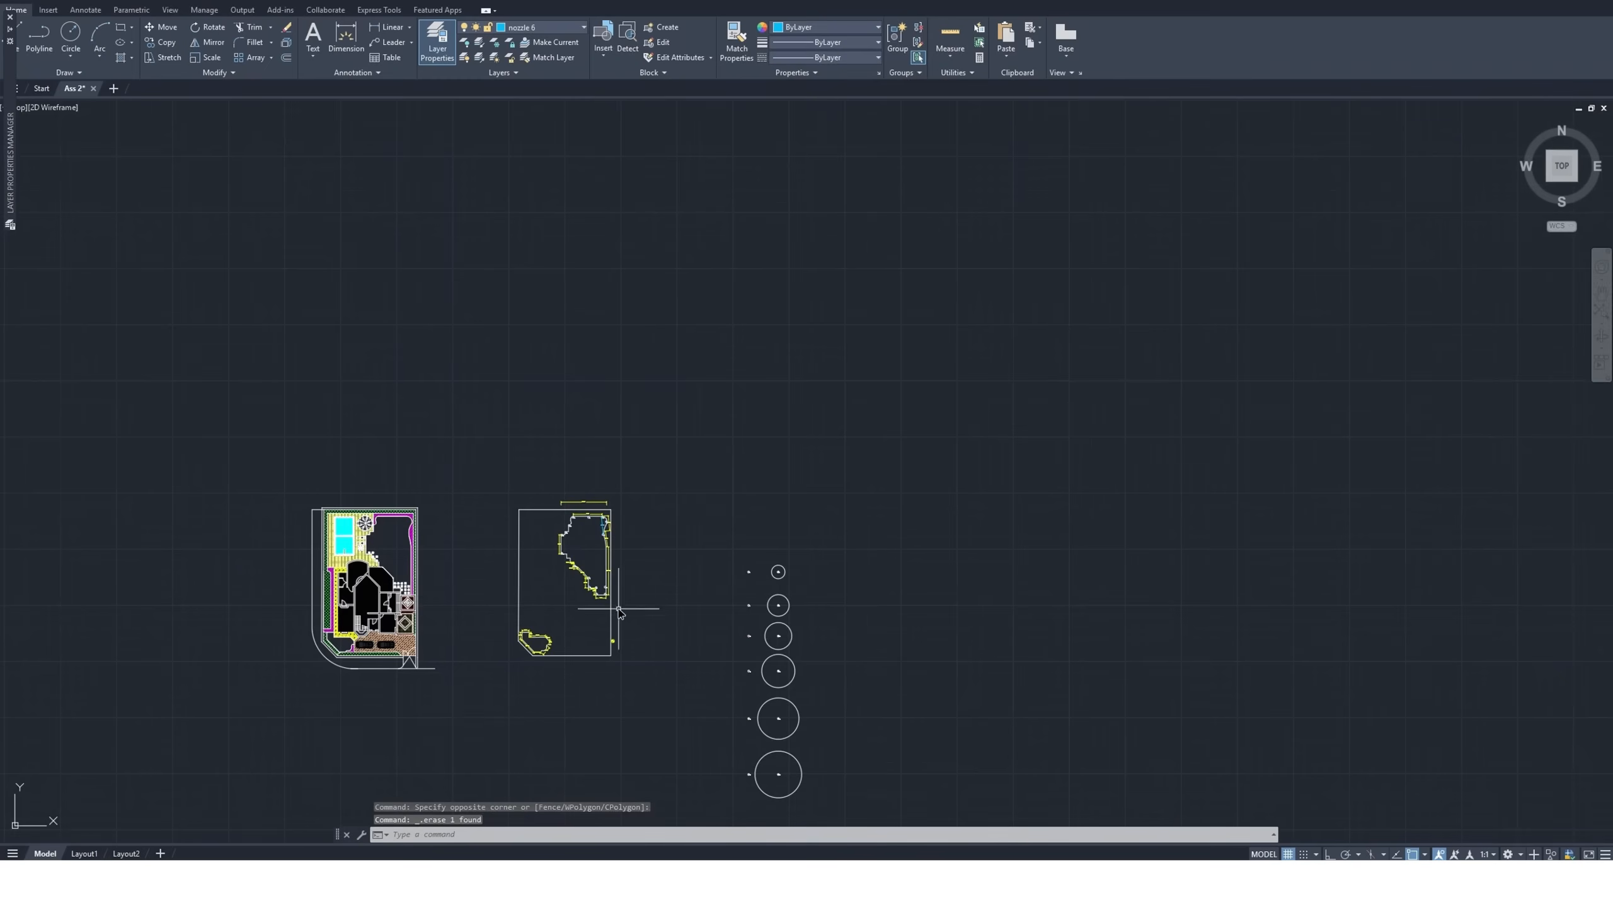
scroll(594, 445, "up", 8)
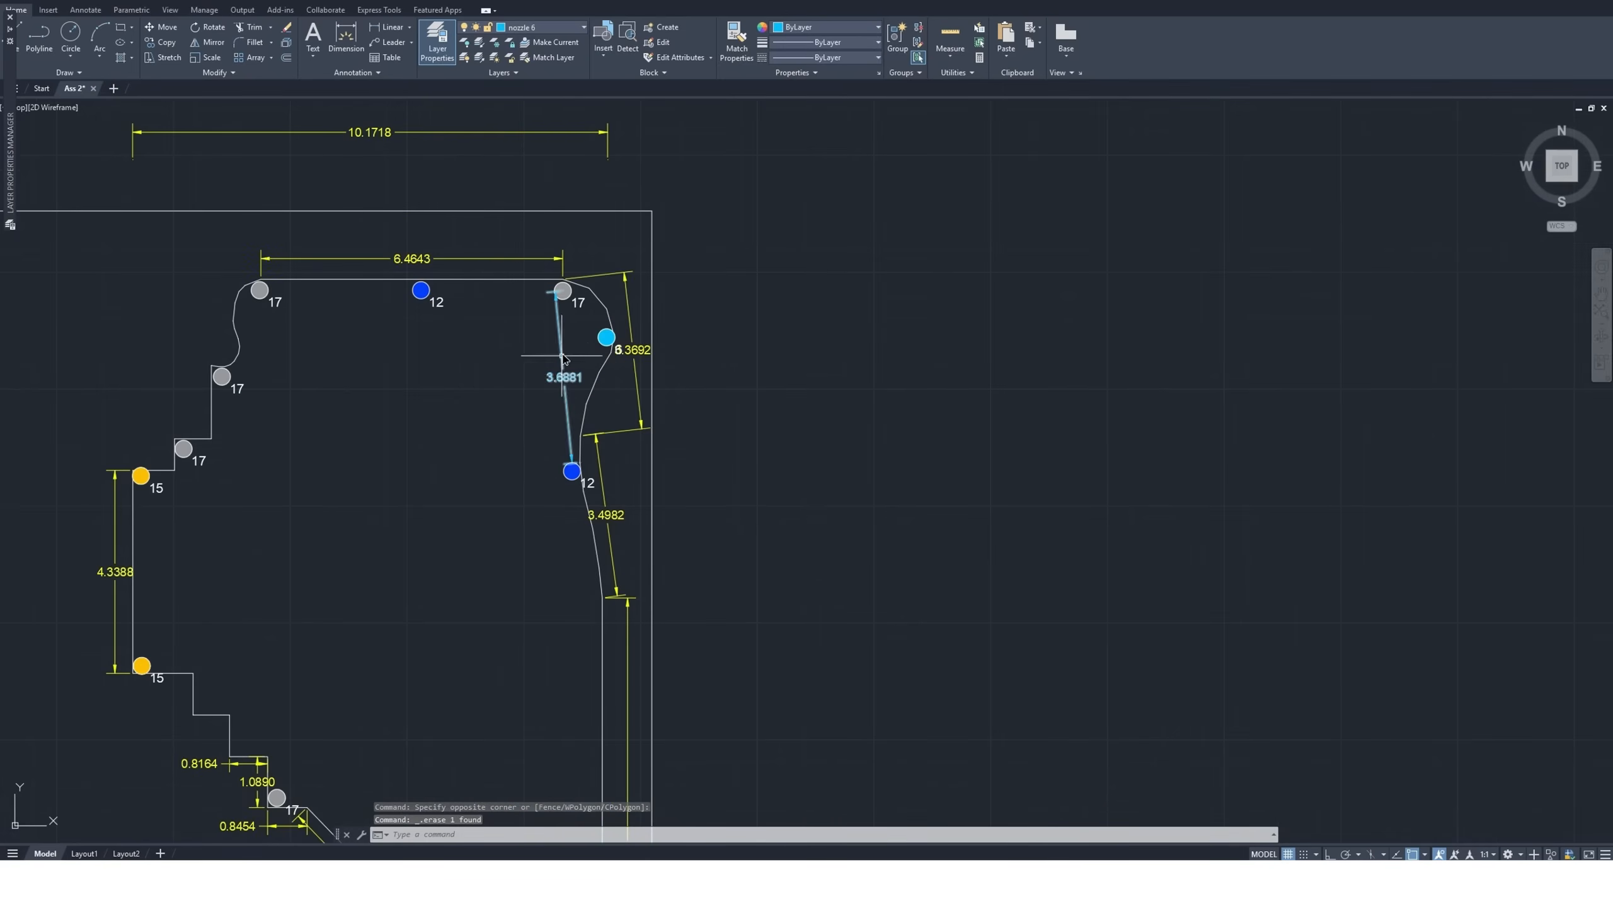
left_click(588, 377)
left_click(504, 375)
key("Delete")
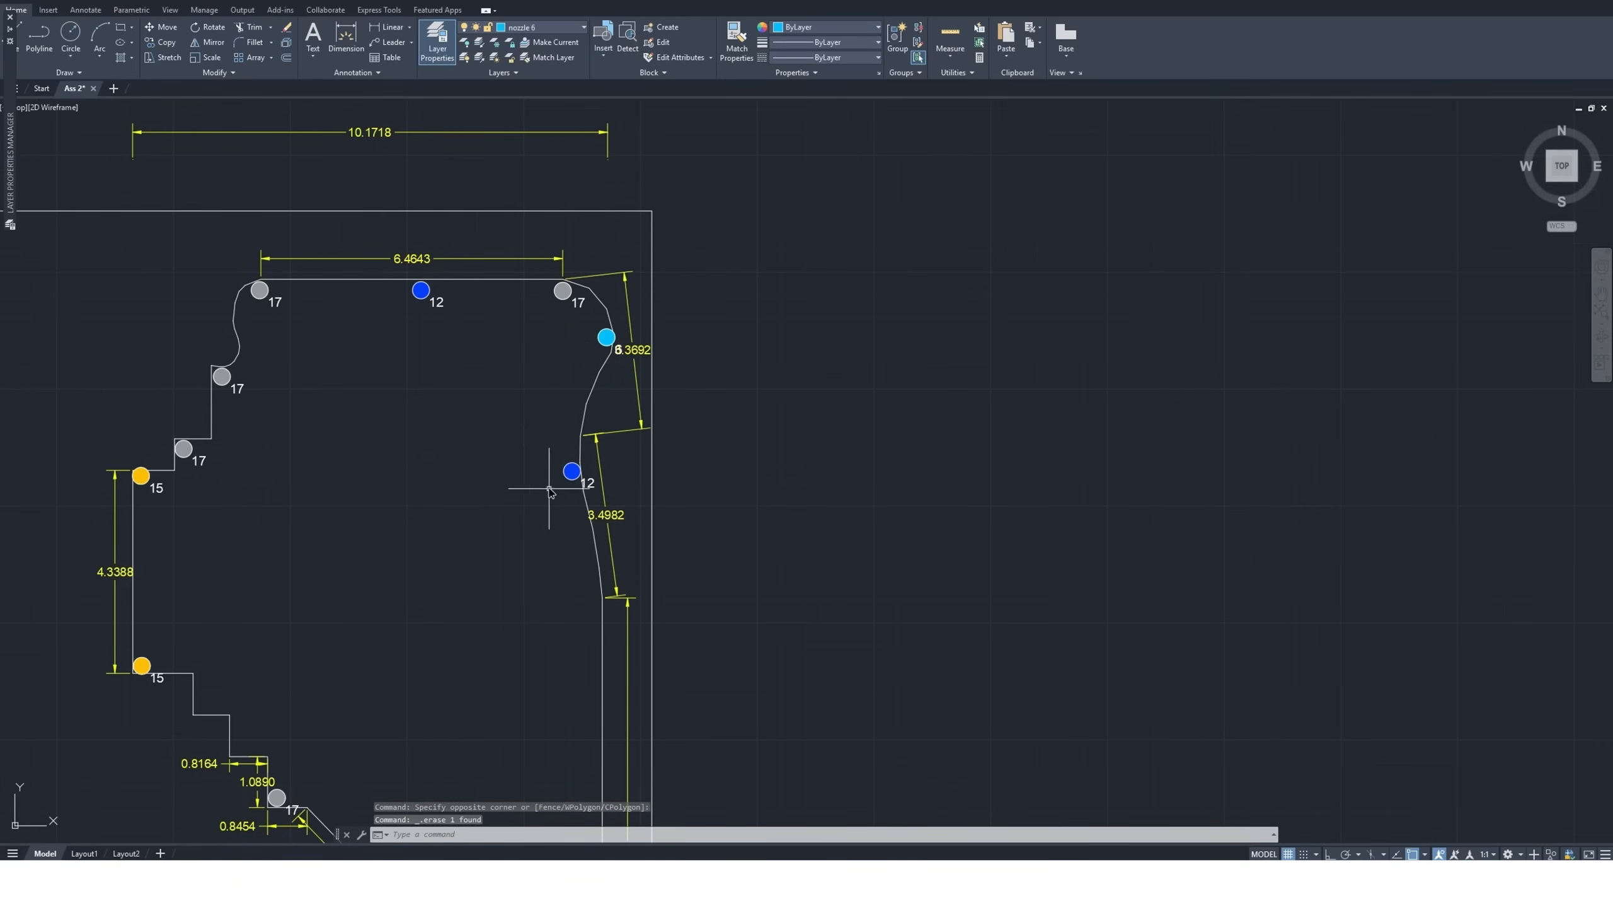
Check the distance from the curved edge's size 12 nozzle down to the lower-right size 12 nozzle with a temporary dimension
scroll(475, 389, "down", 2)
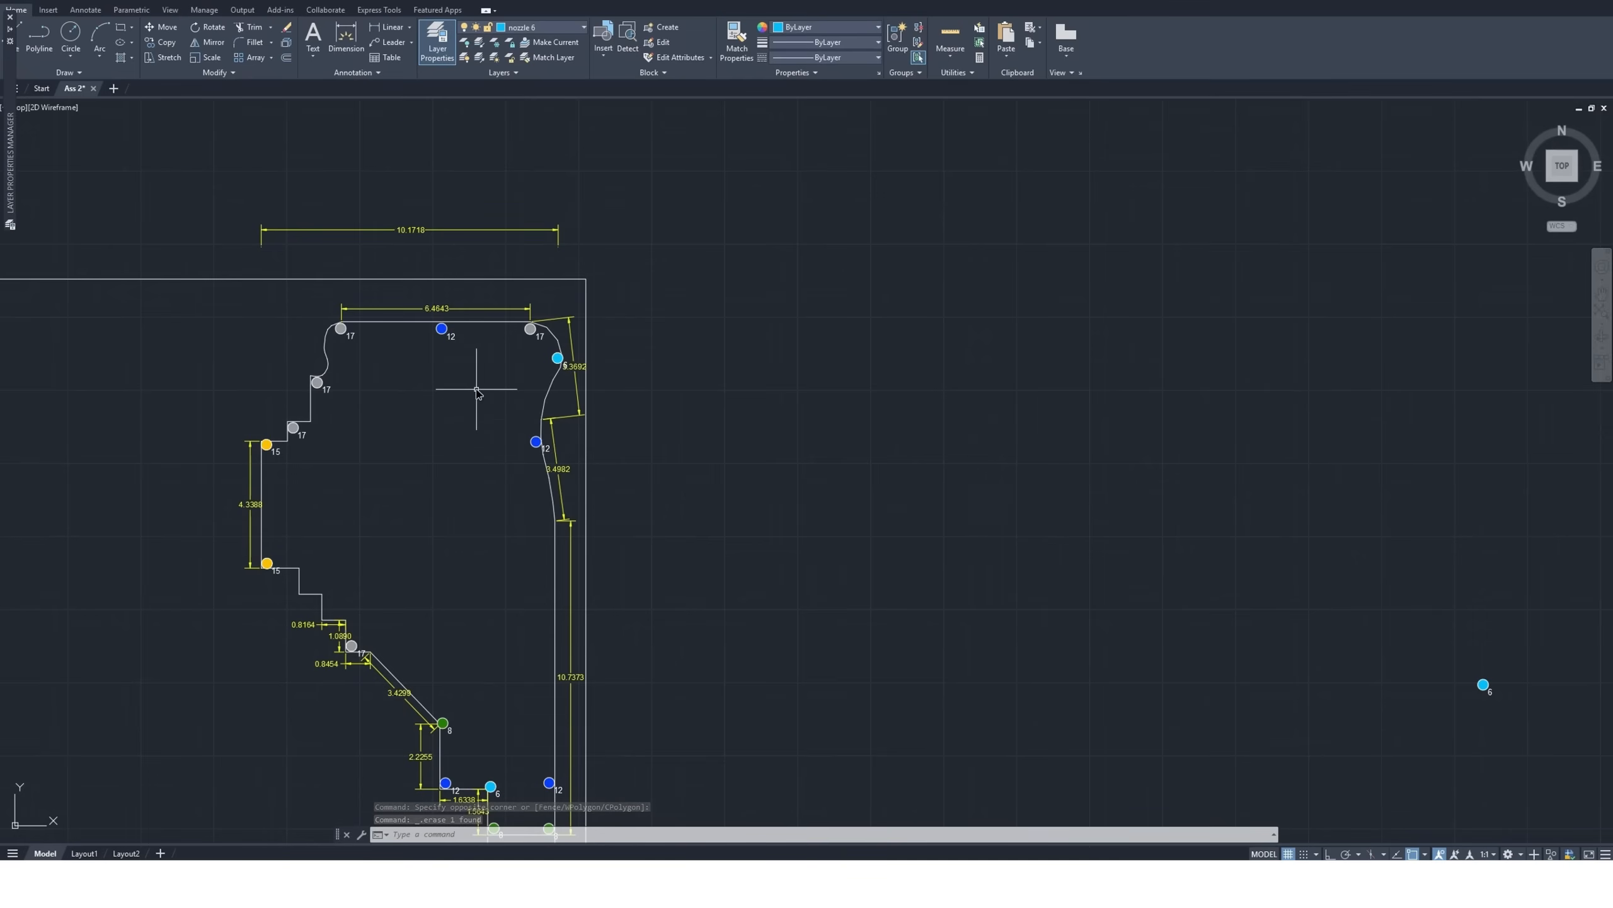
scroll(477, 389, "down", 2)
scroll(521, 595, "up", 2)
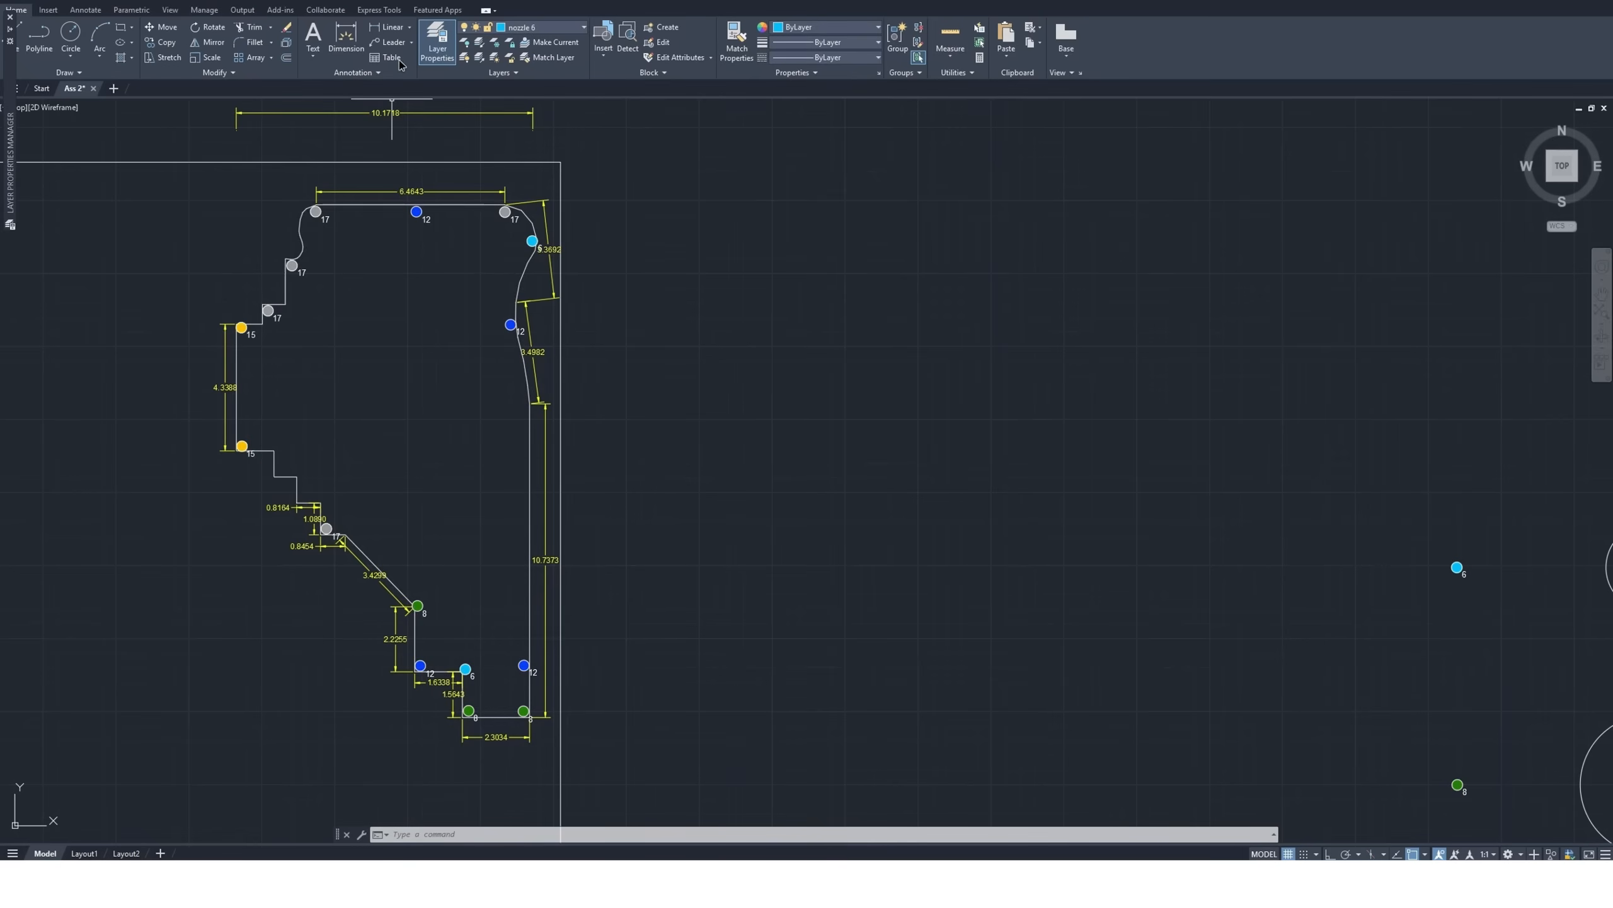
left_click(345, 39)
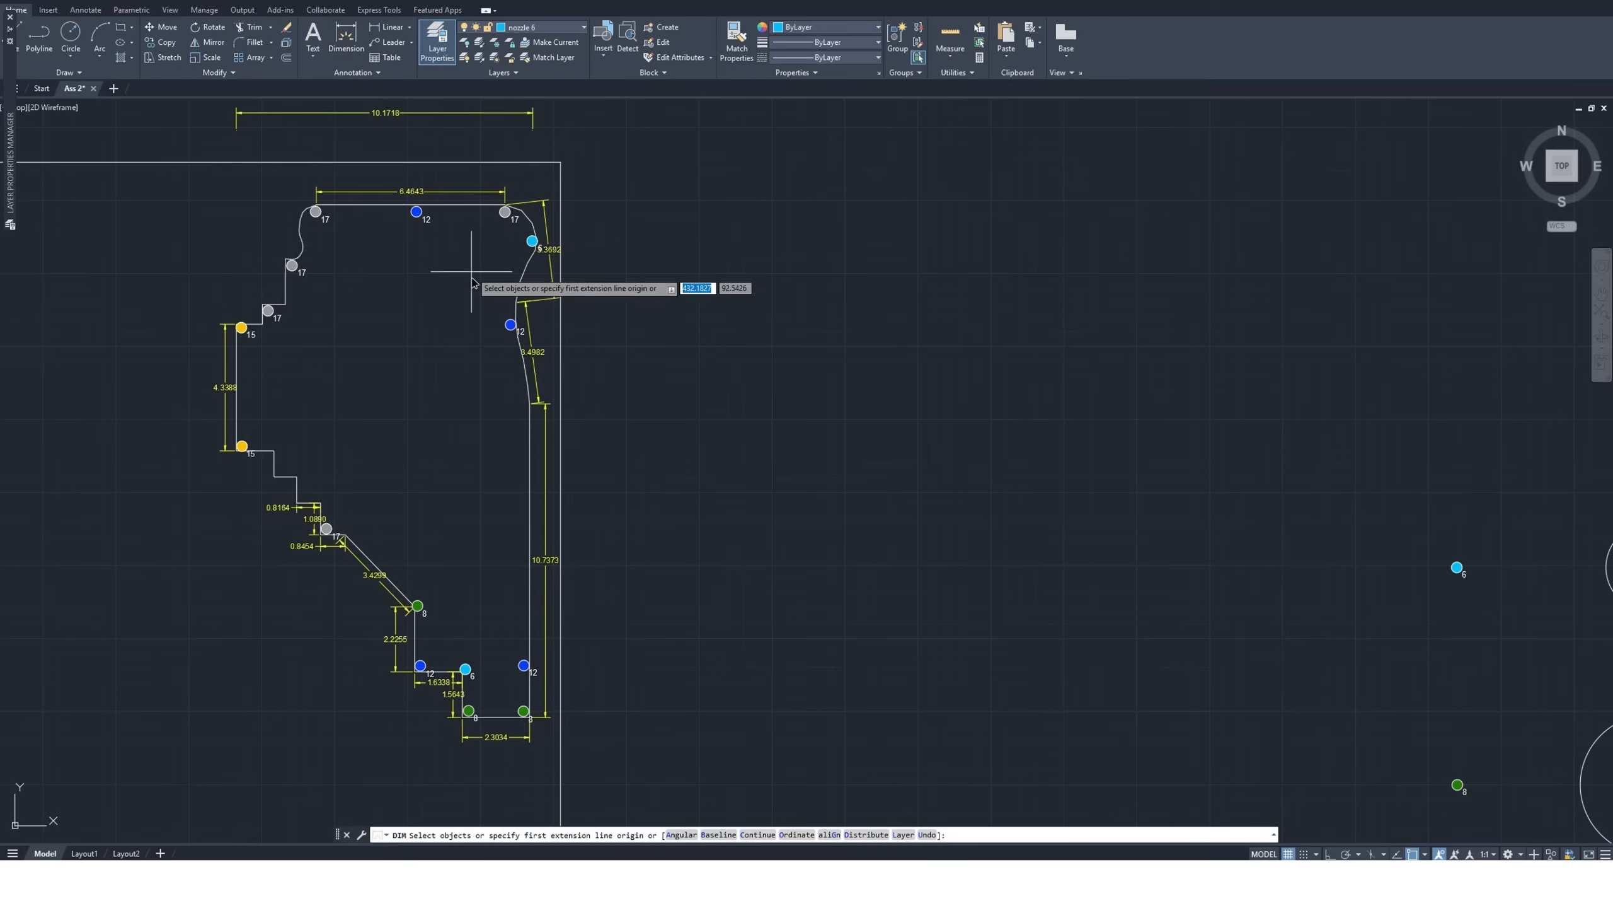
left_click(511, 324)
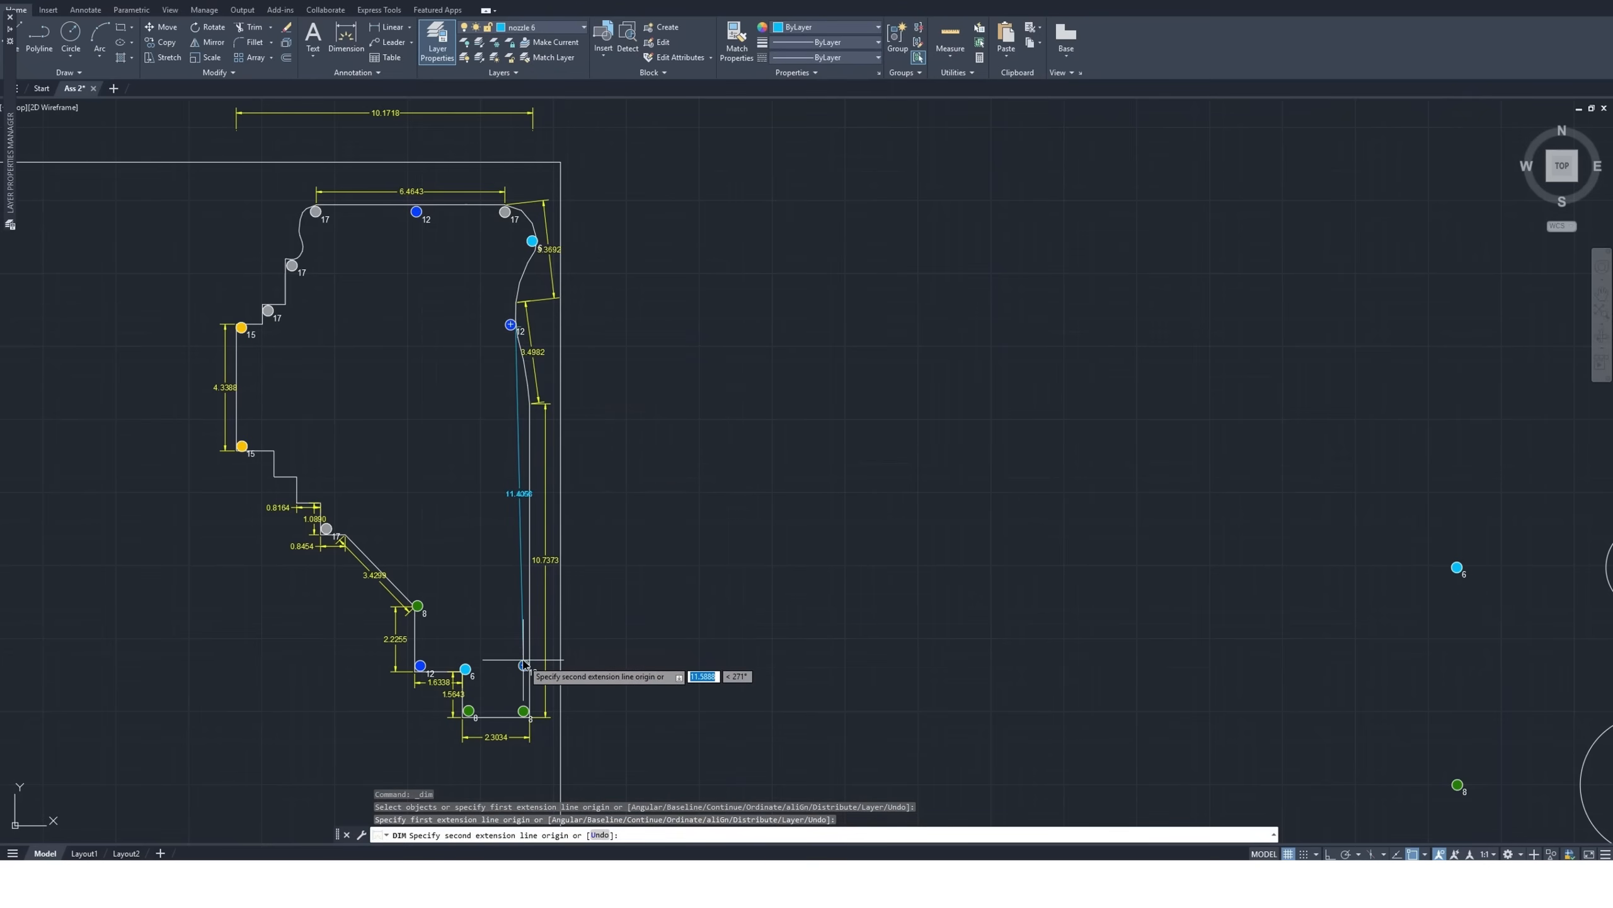
scroll(523, 665, "up", 2)
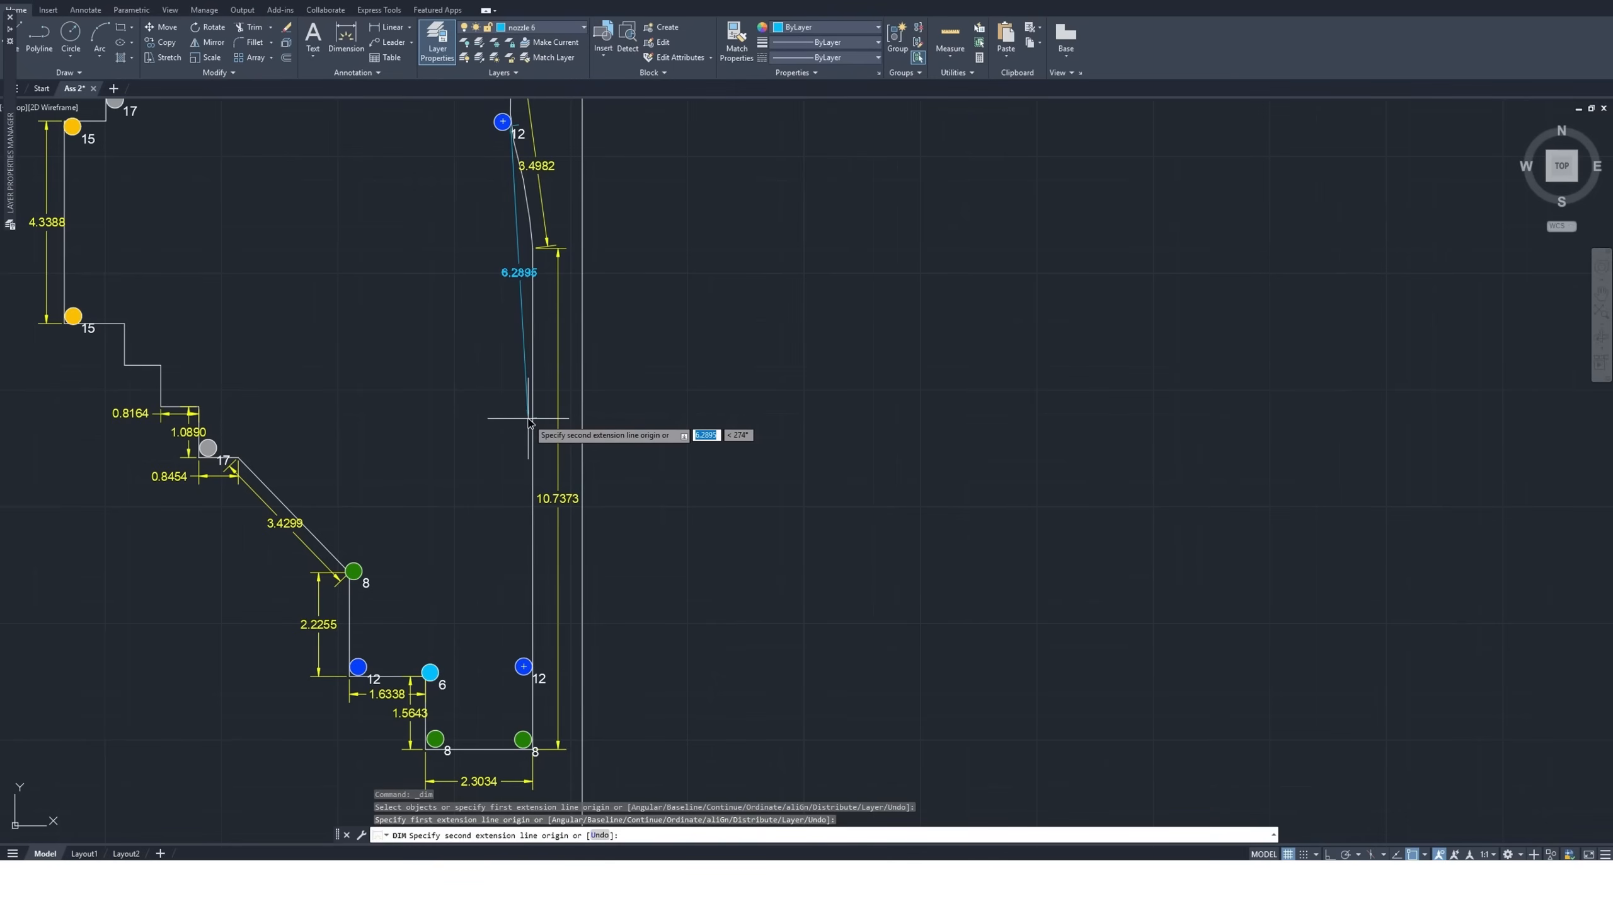
key("Escape")
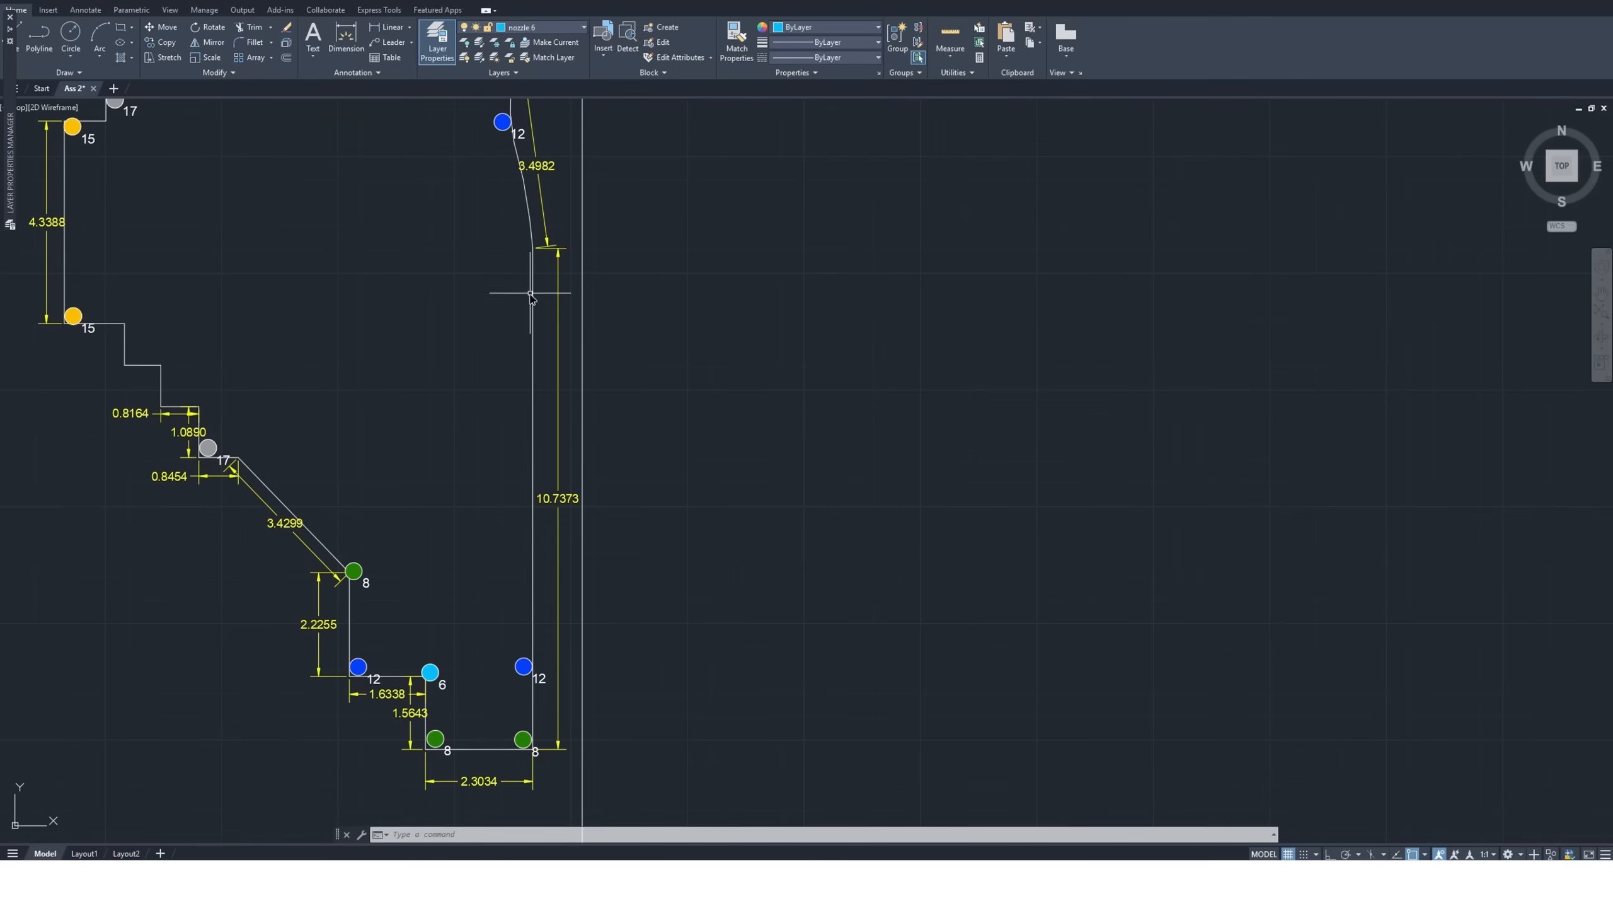
Check the distance from the curved edge's size 12 nozzle to the top of the straight right edge with a temporary dimension
scroll(528, 254, "down", 2)
scroll(522, 275, "up", 4)
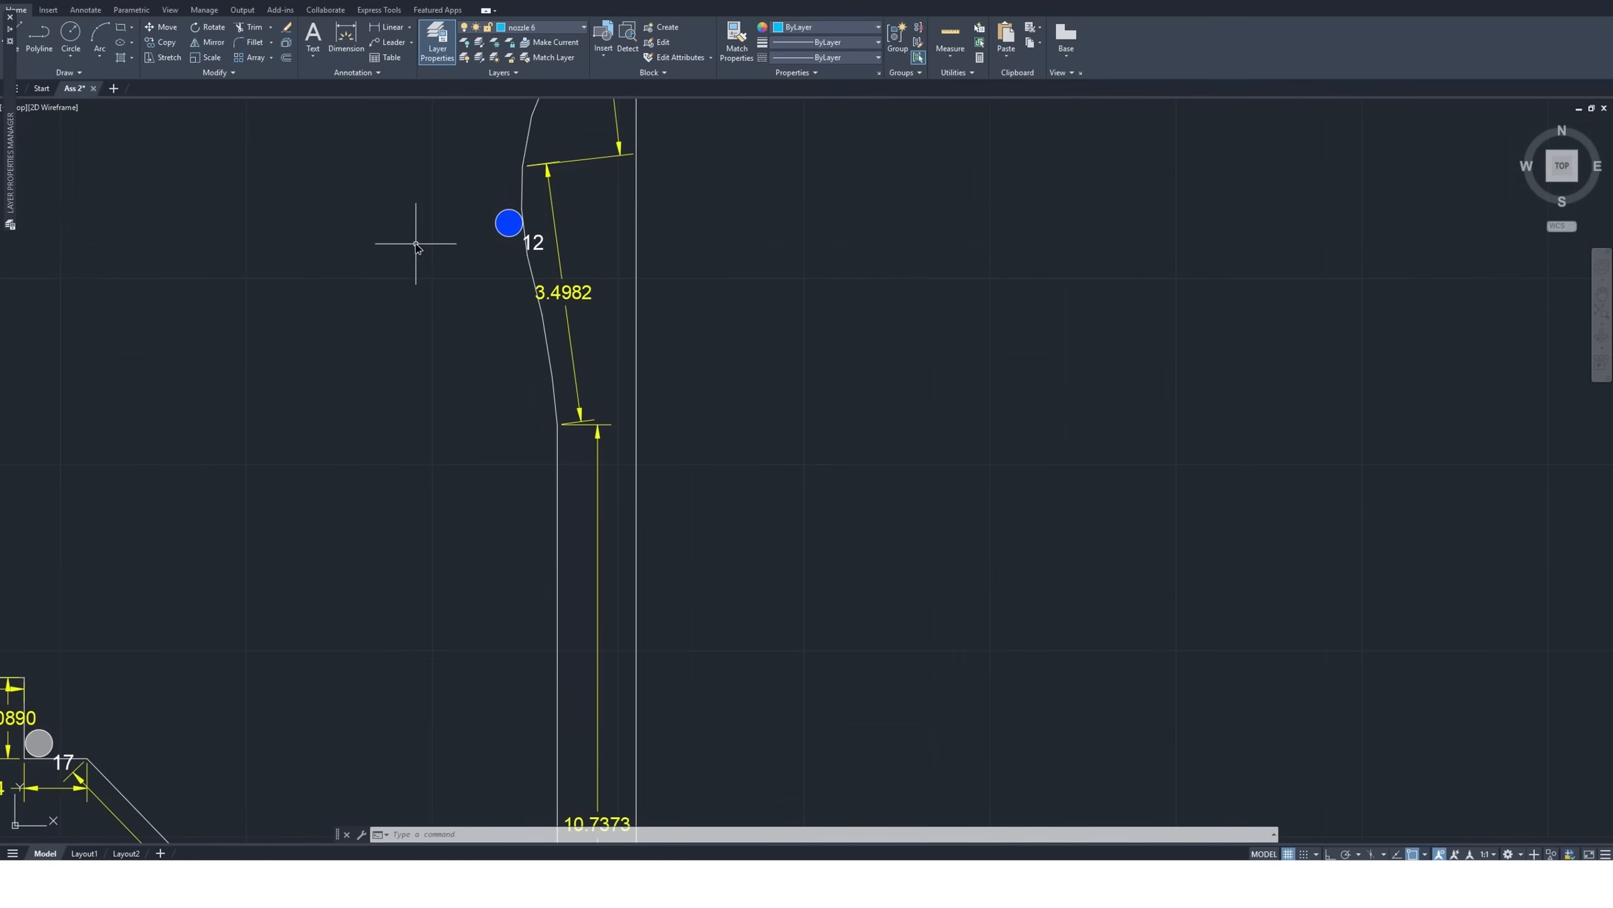
left_click(342, 39)
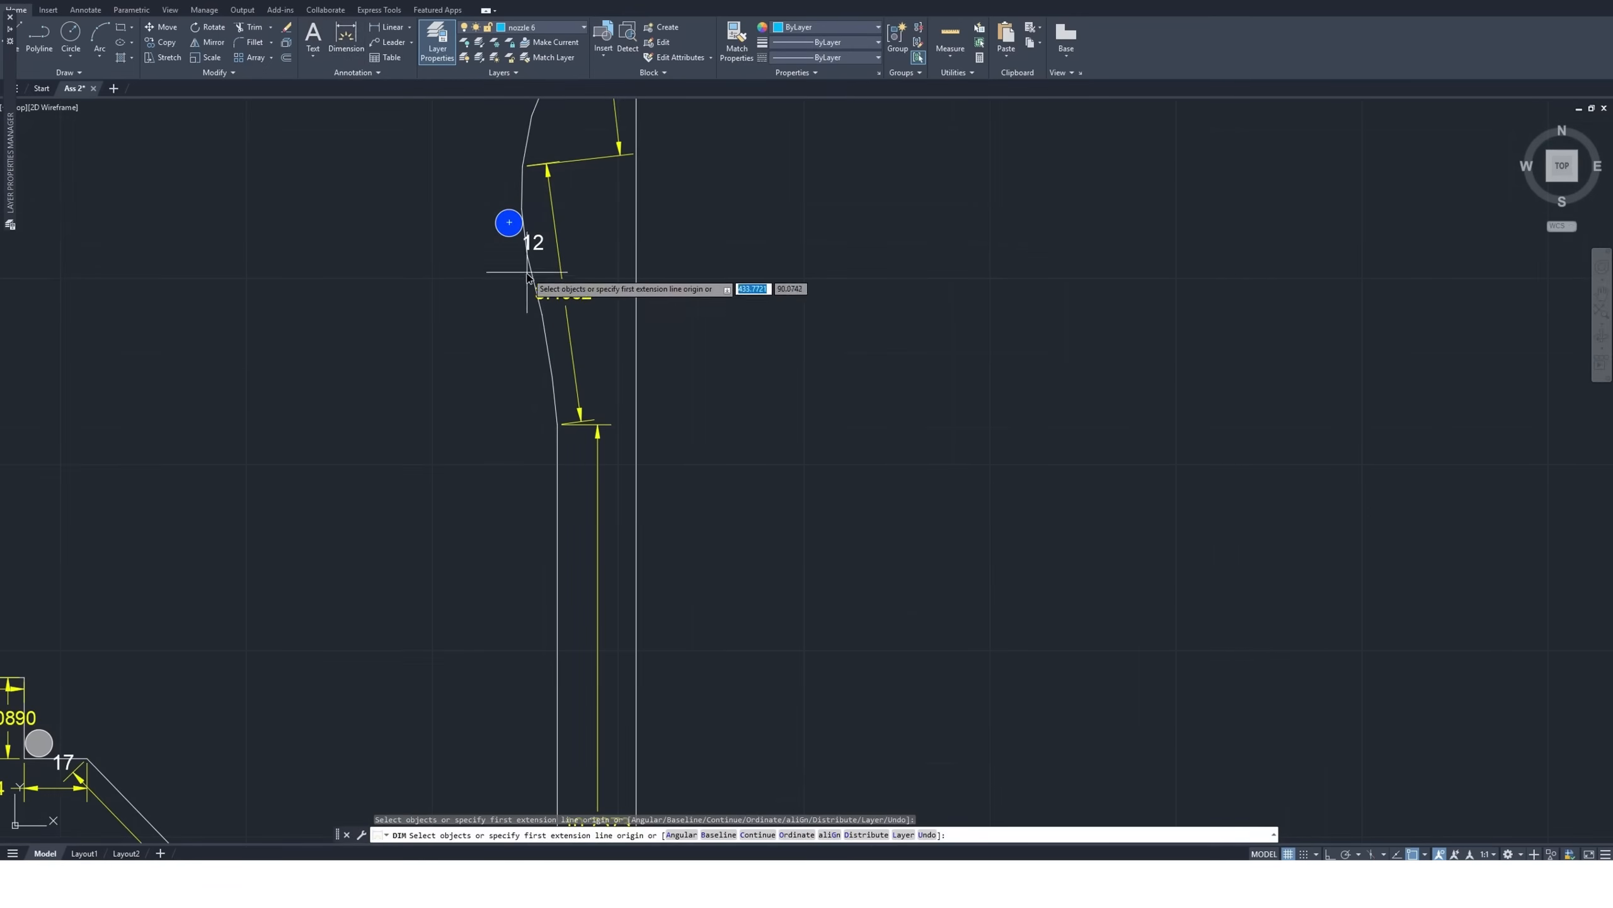
left_click(509, 223)
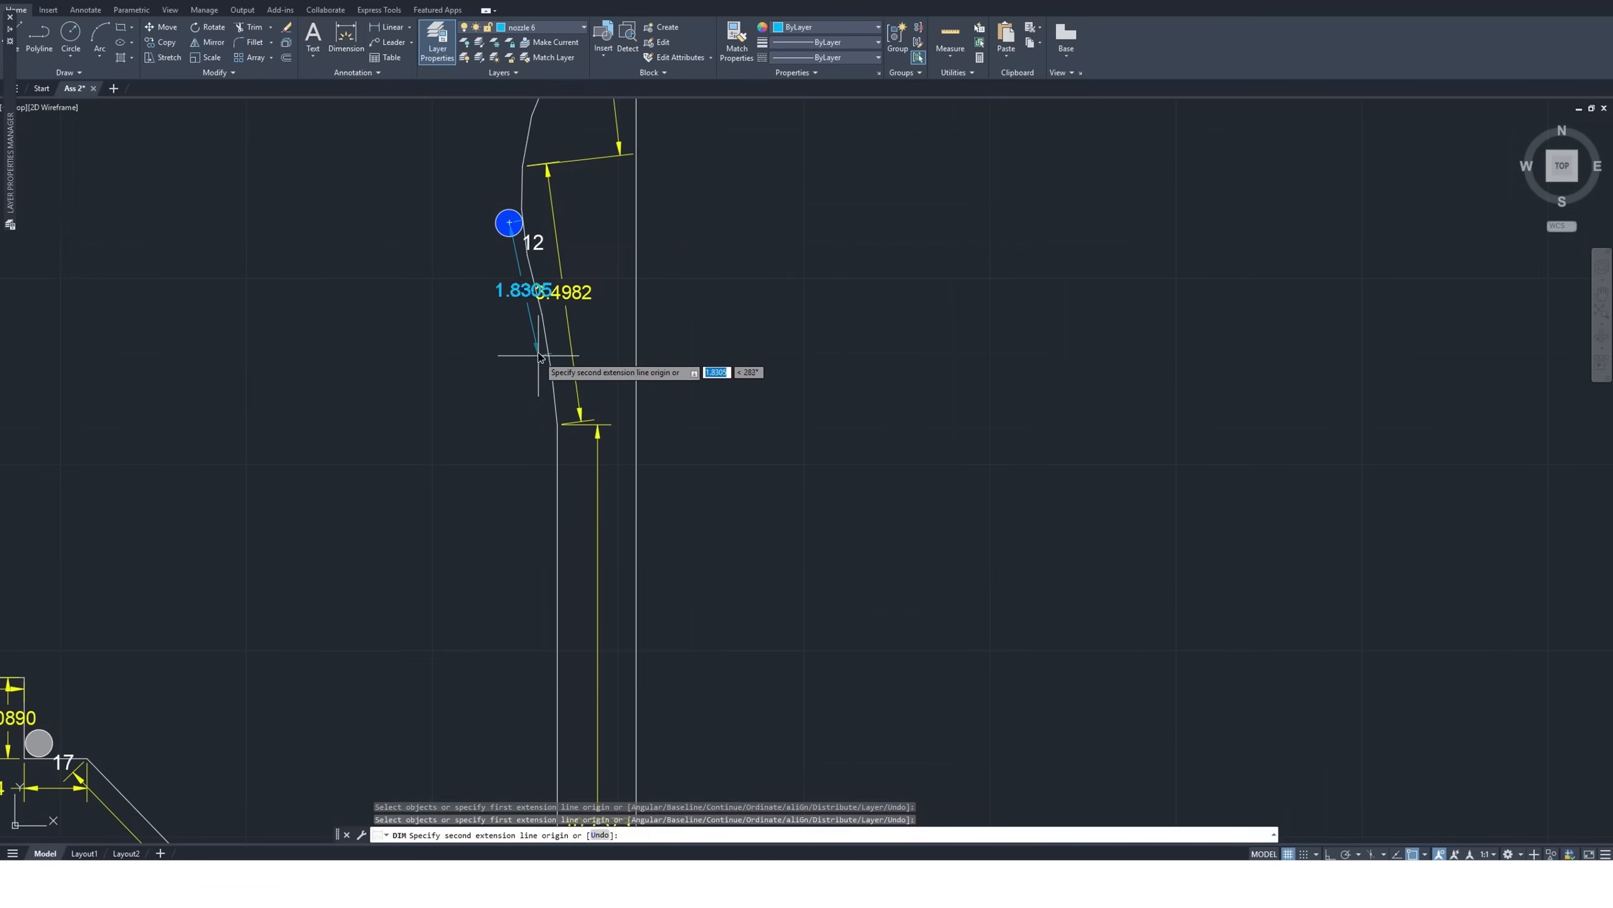
left_click(544, 436)
key("Escape")
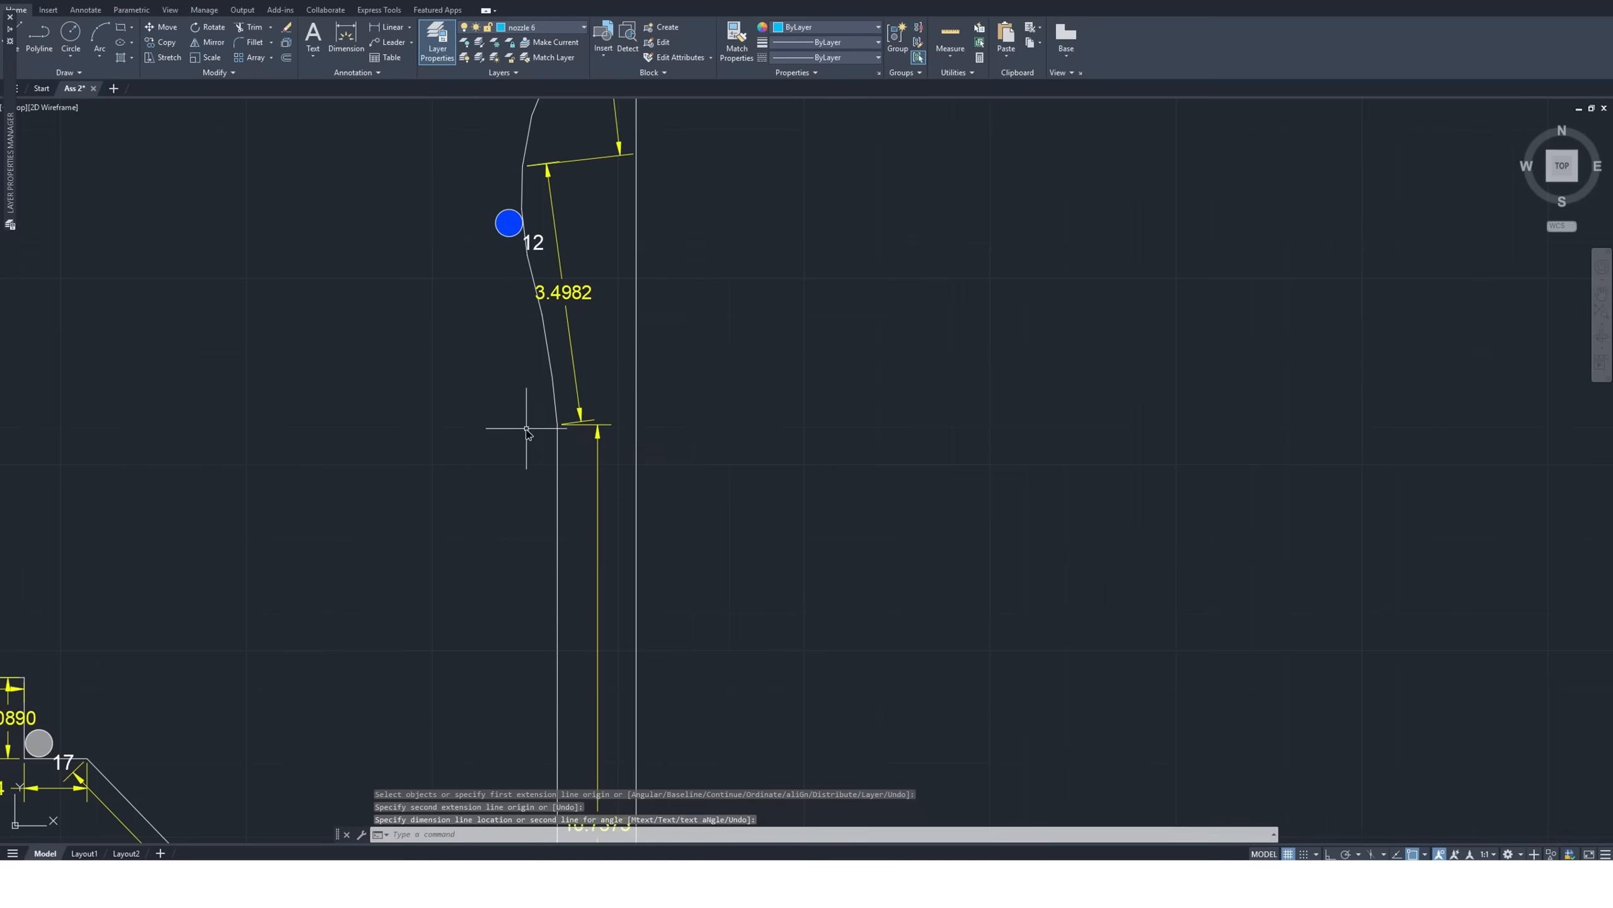
Copy the standalone size 10 nozzle symbol by its center to just inside the point where the right curve meets the straight edge
scroll(494, 425, "down", 10)
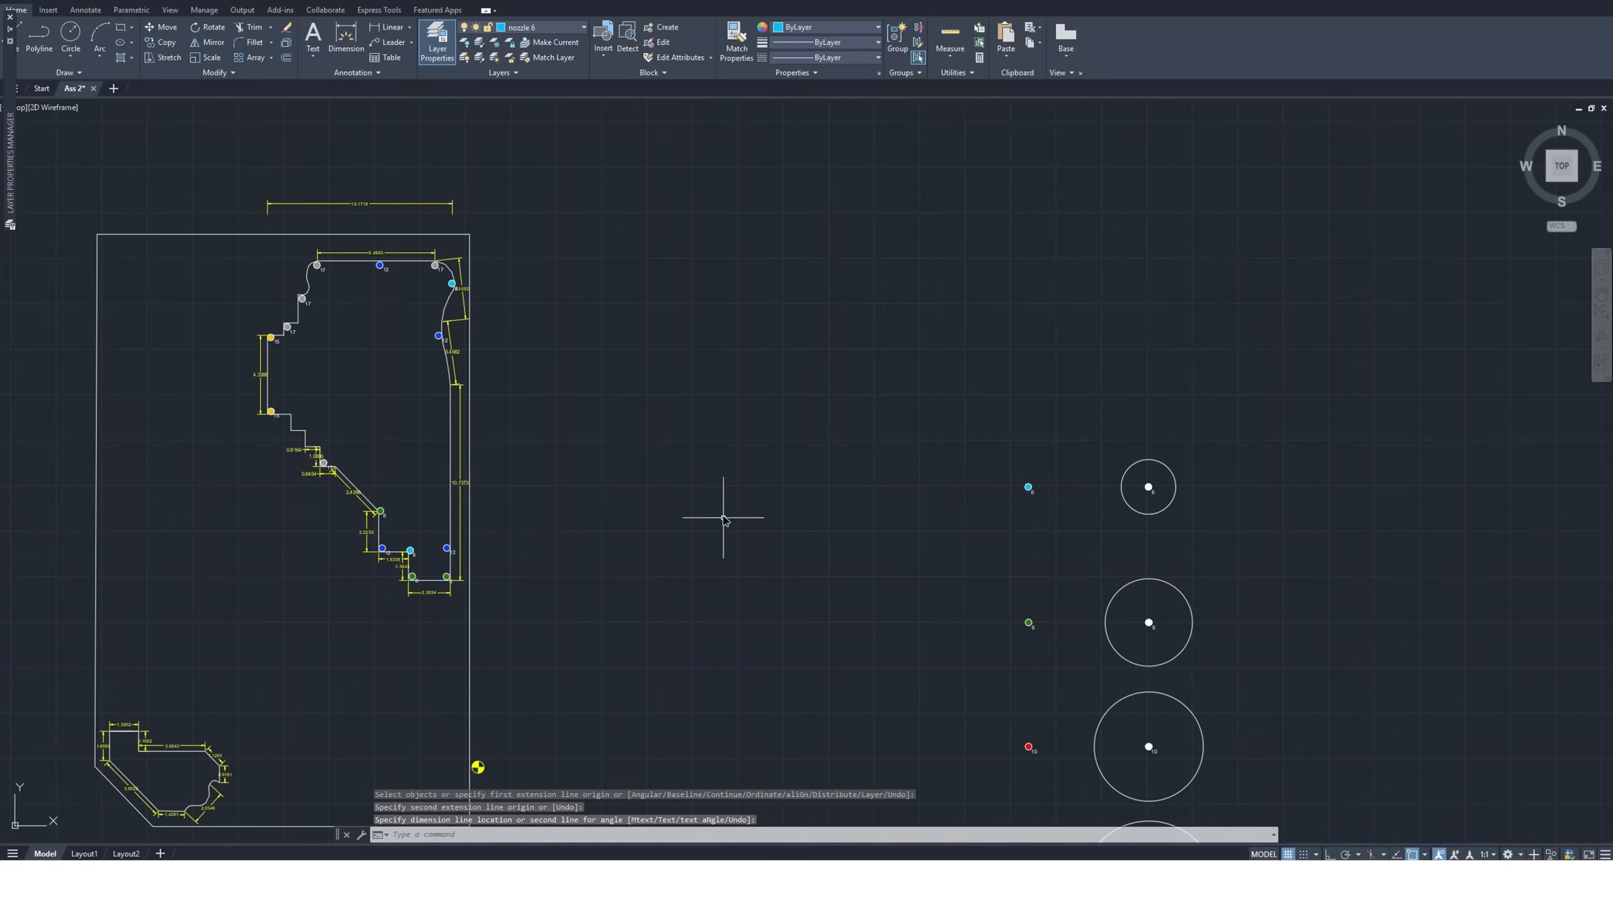
scroll(921, 654, "up", 4)
left_click(954, 649)
left_click(889, 695)
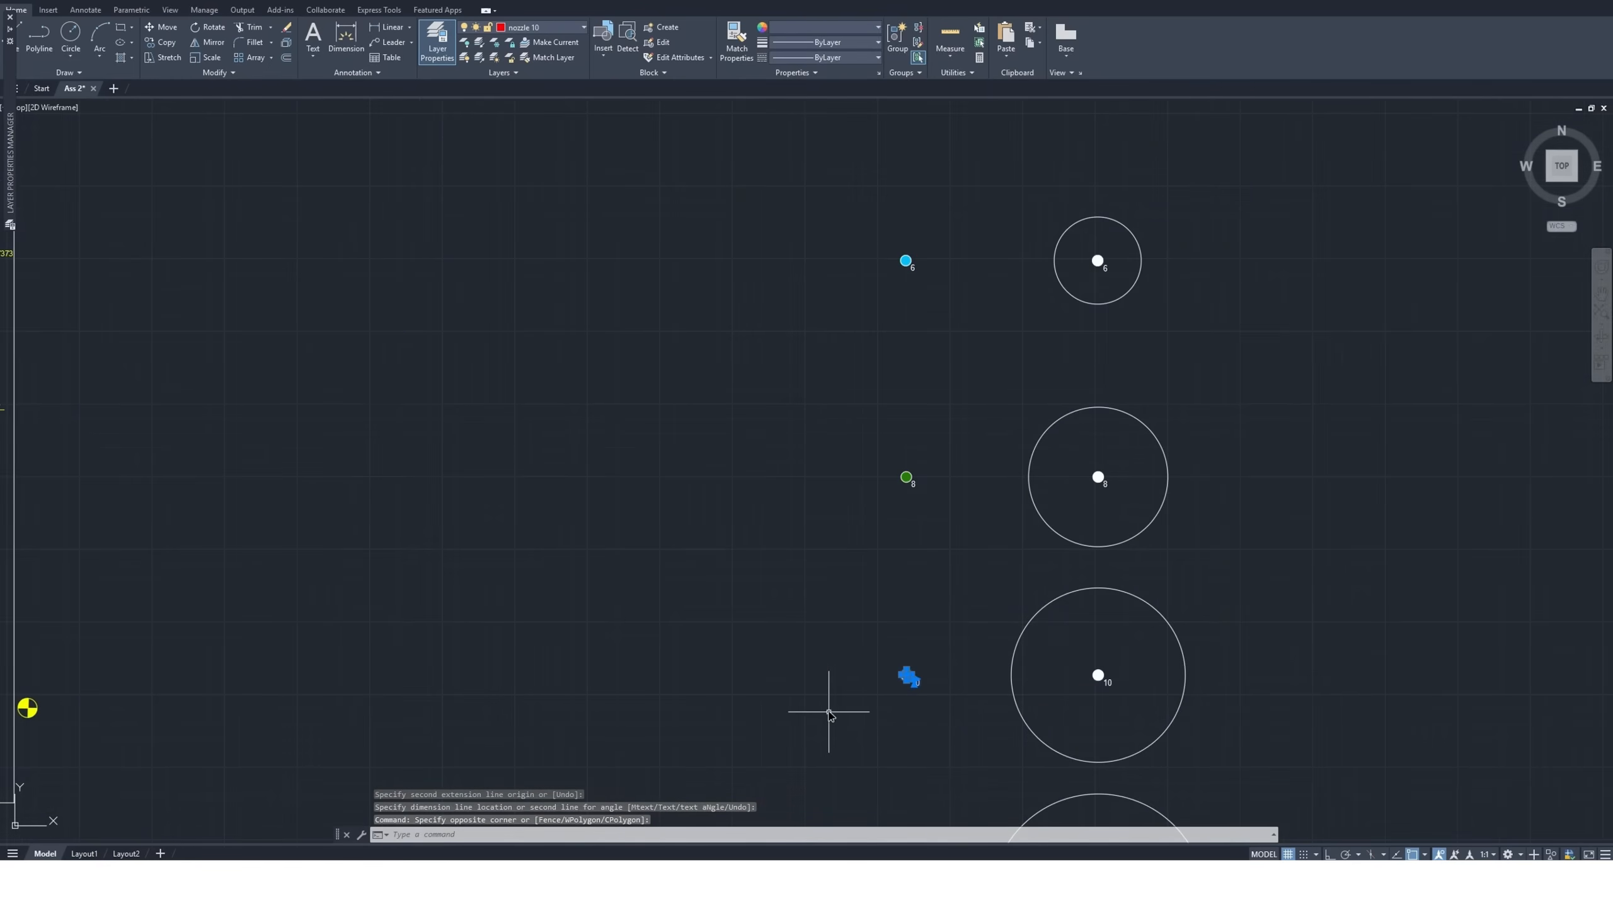
left_click(162, 42)
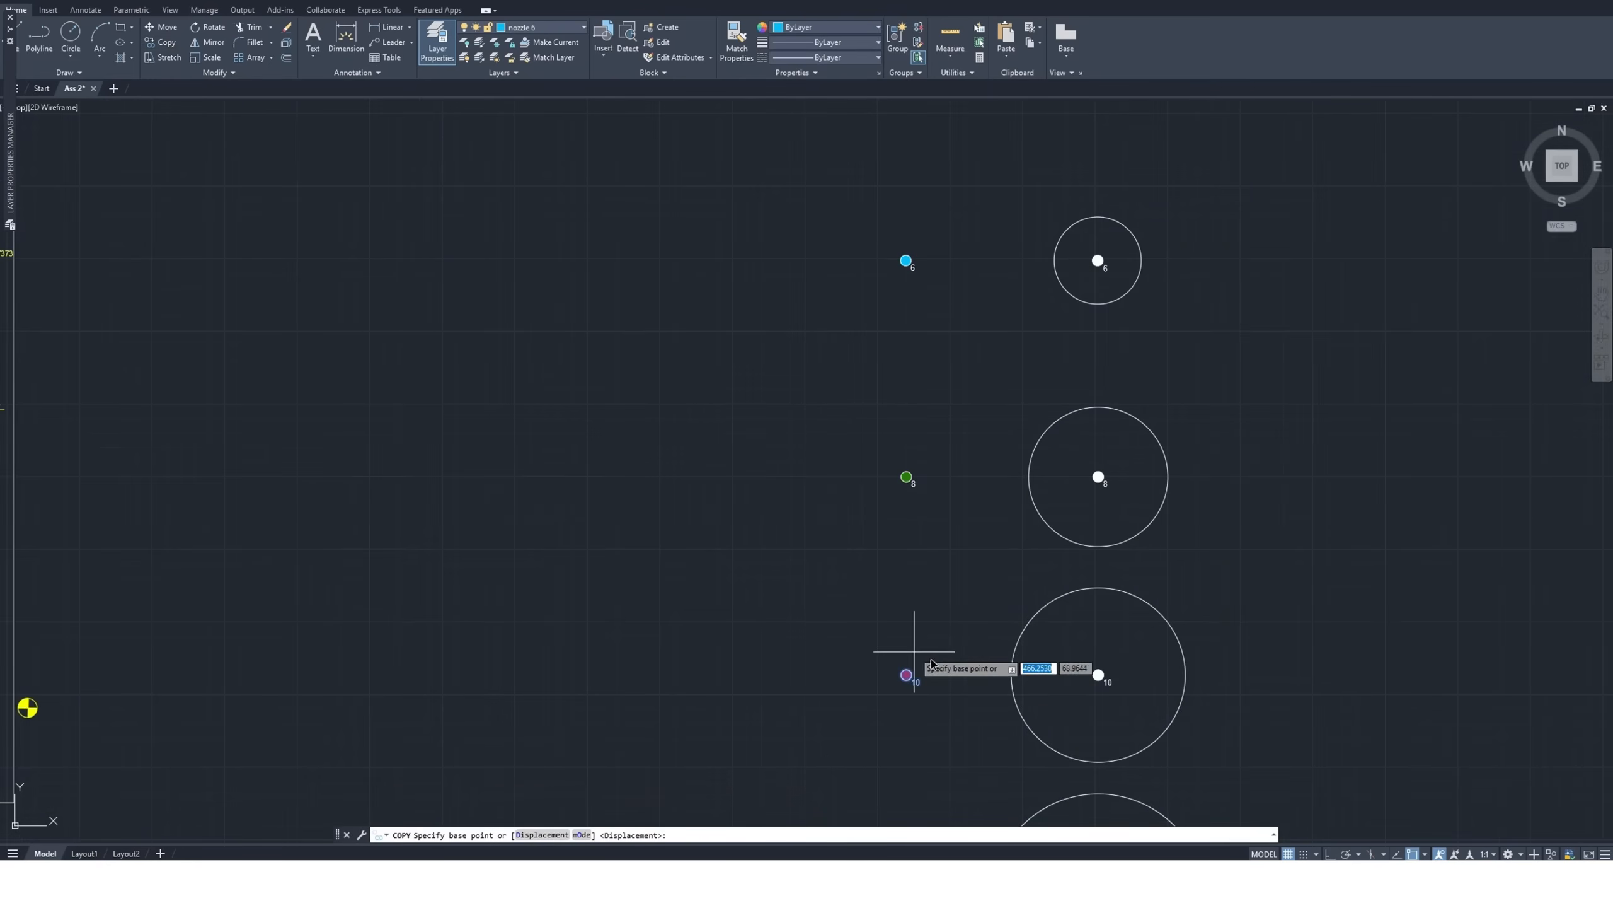
left_click(906, 675)
scroll(908, 675, "down", 6)
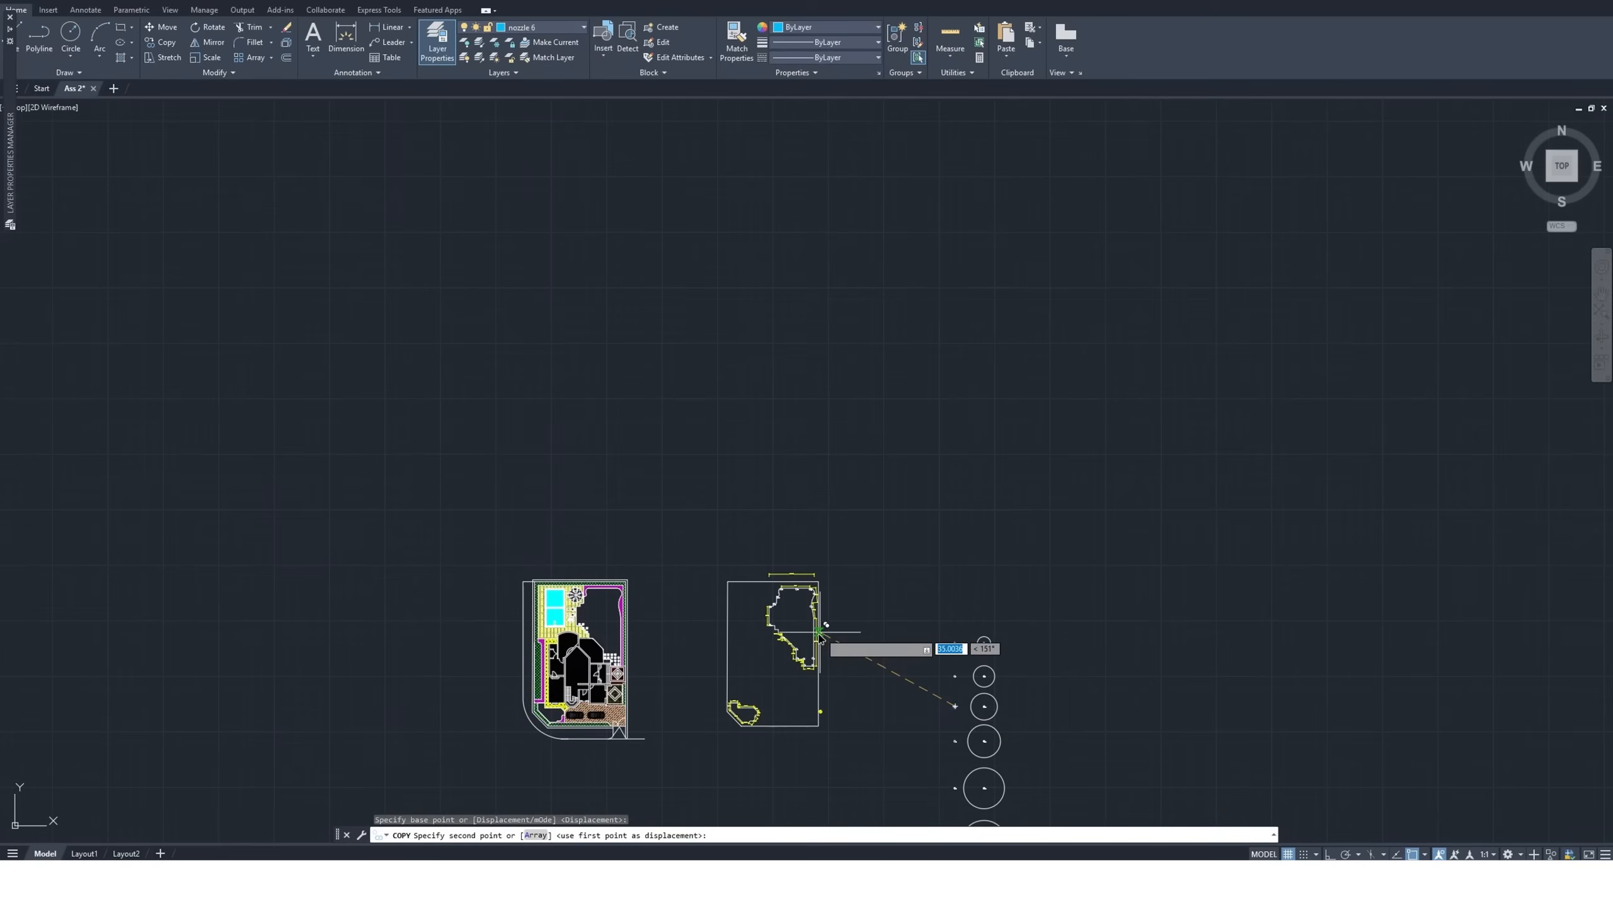
scroll(803, 593, "up", 4)
scroll(804, 592, "up", 4)
scroll(794, 692, "up", 5)
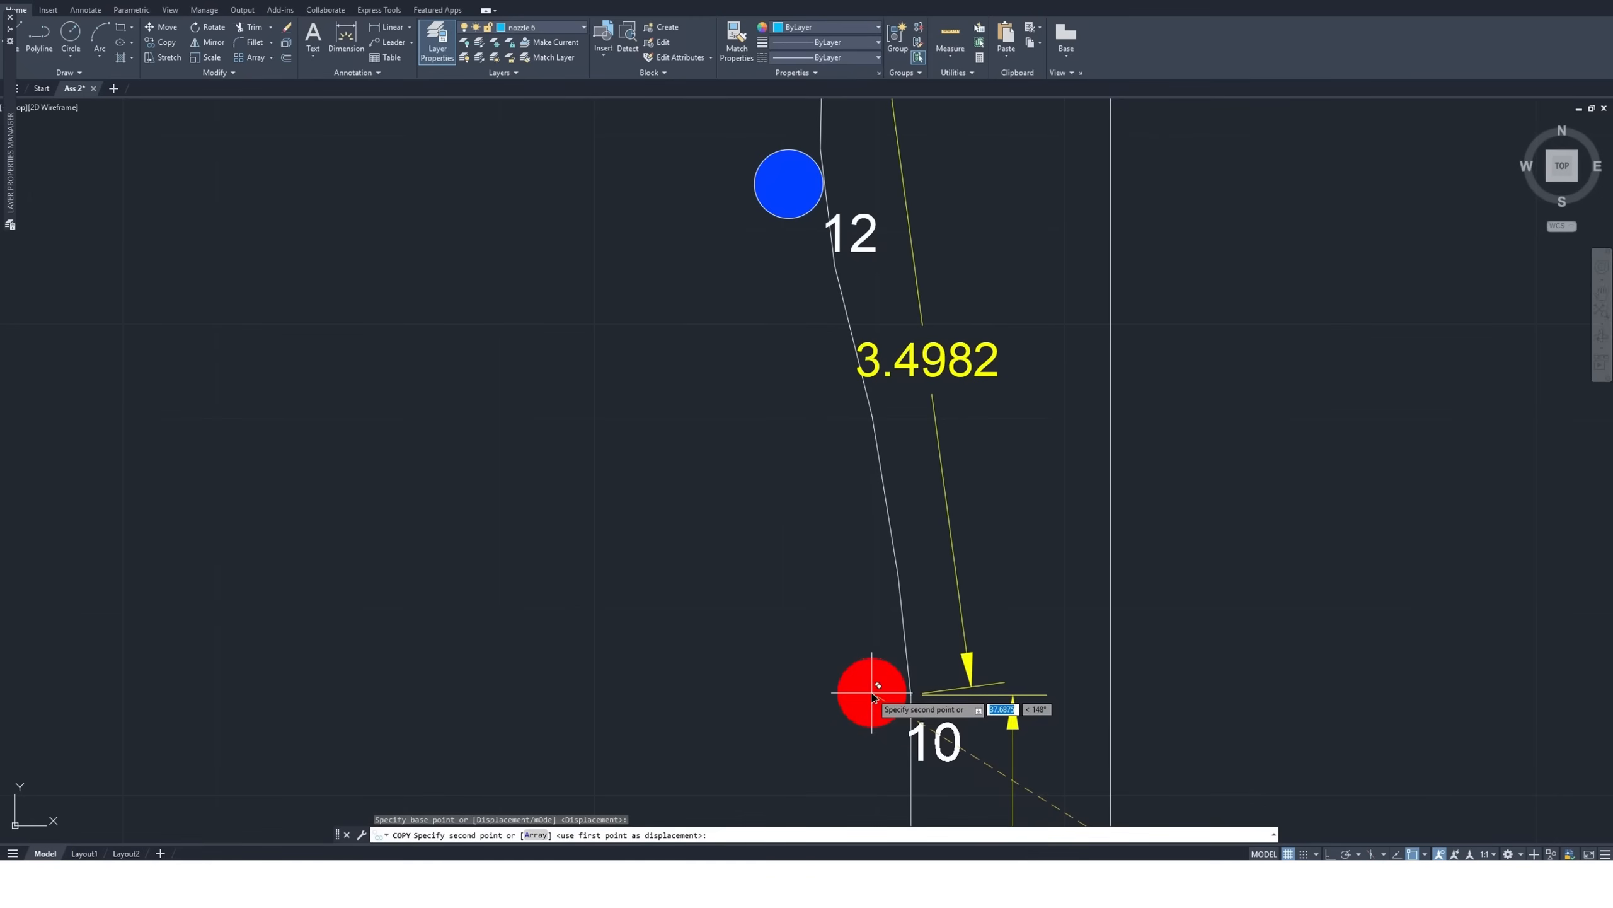
left_click(872, 693)
scroll(630, 641, "down", 4)
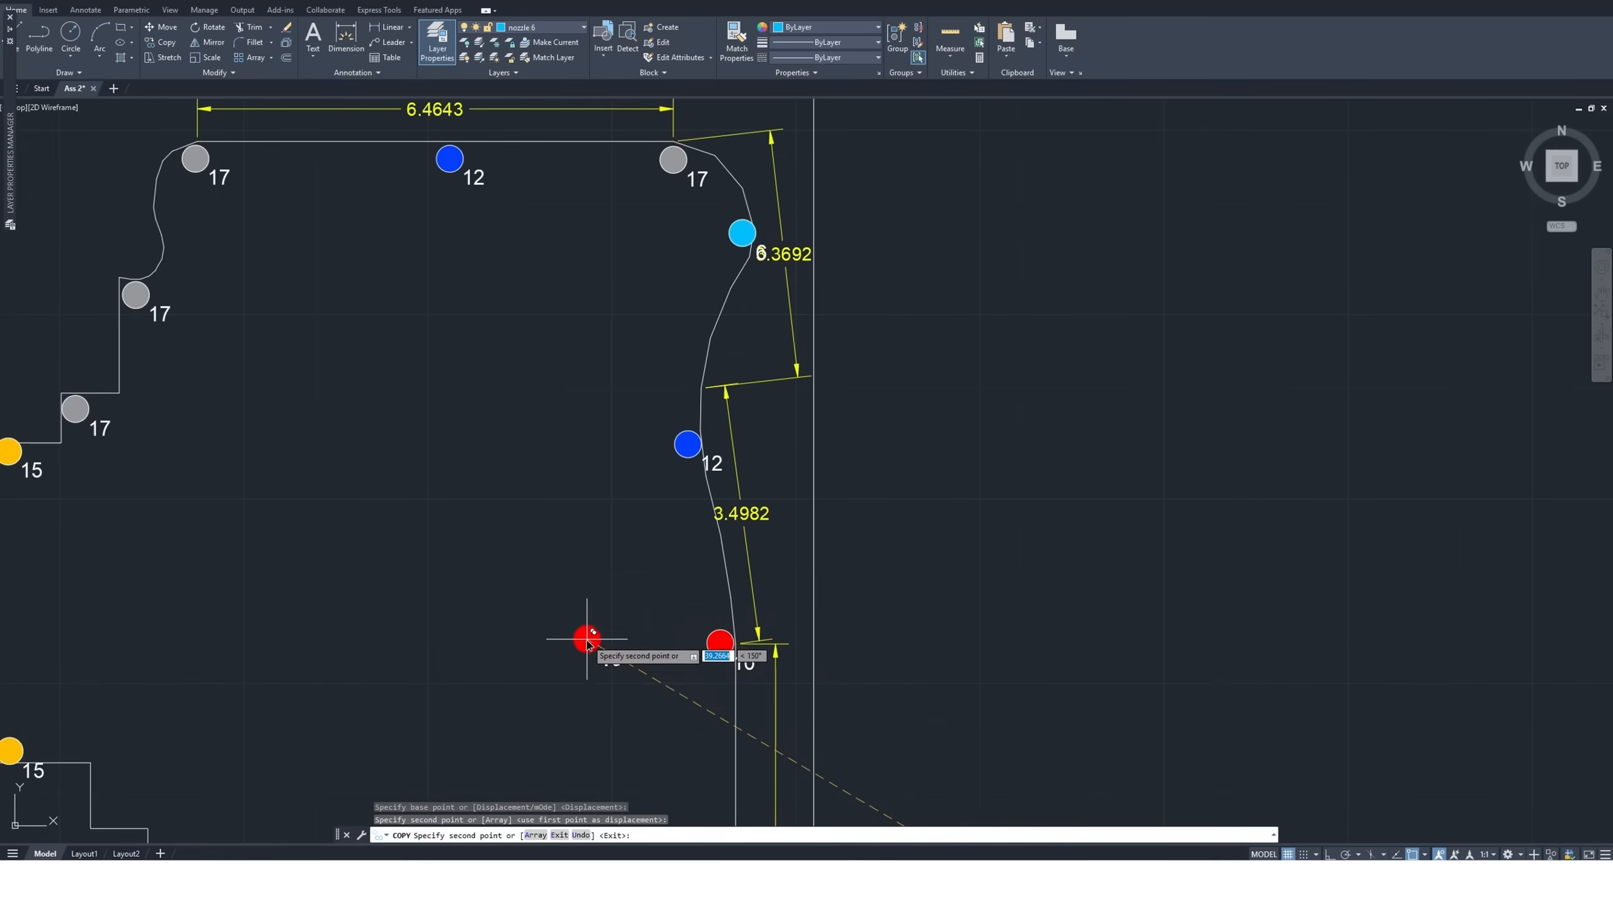
key("Escape")
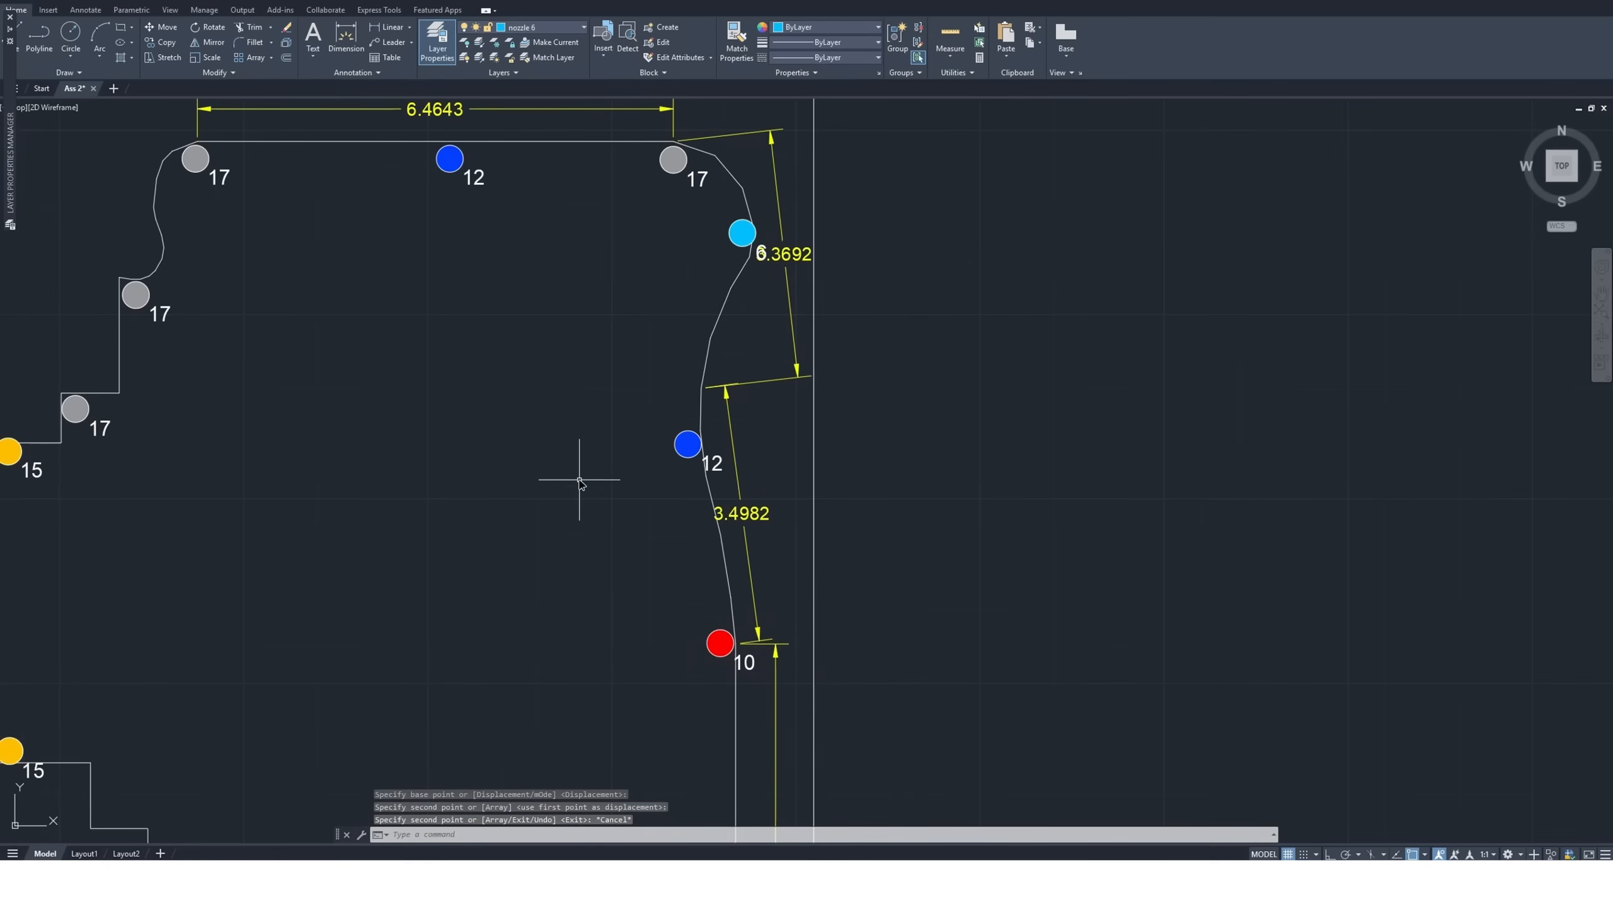
Copy the size 10 nozzle with its coverage circle by its center to the red size 10 nozzle at the right curve's lower end
scroll(579, 482, "down", 2)
scroll(628, 646, "up", 1)
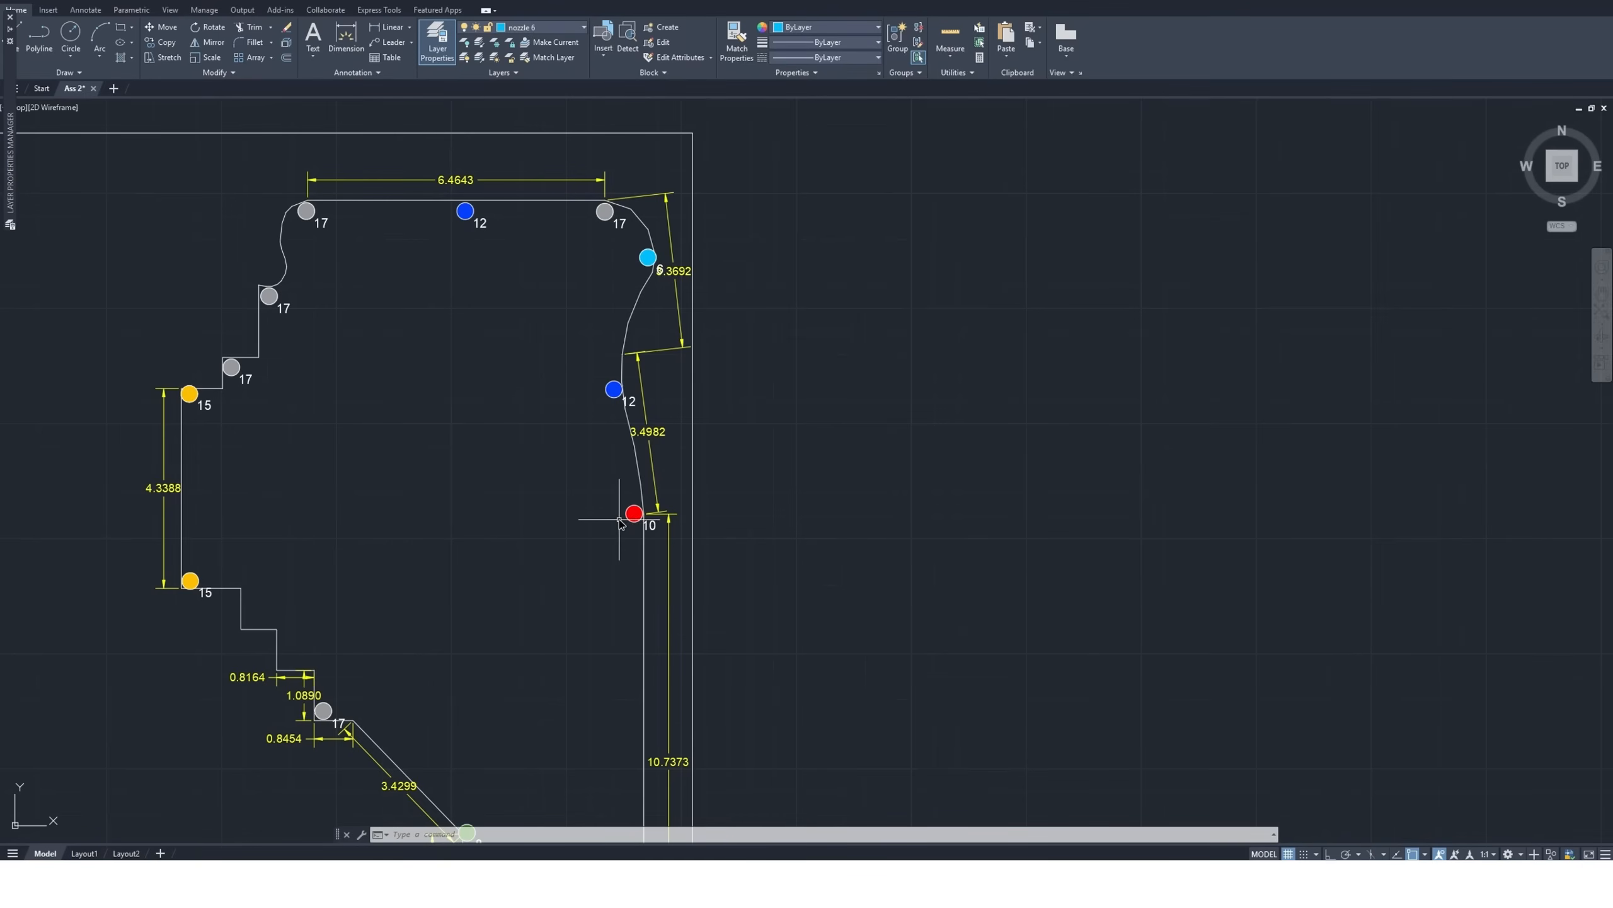
scroll(555, 518, "down", 2)
scroll(554, 518, "down", 2)
scroll(997, 669, "down", 2)
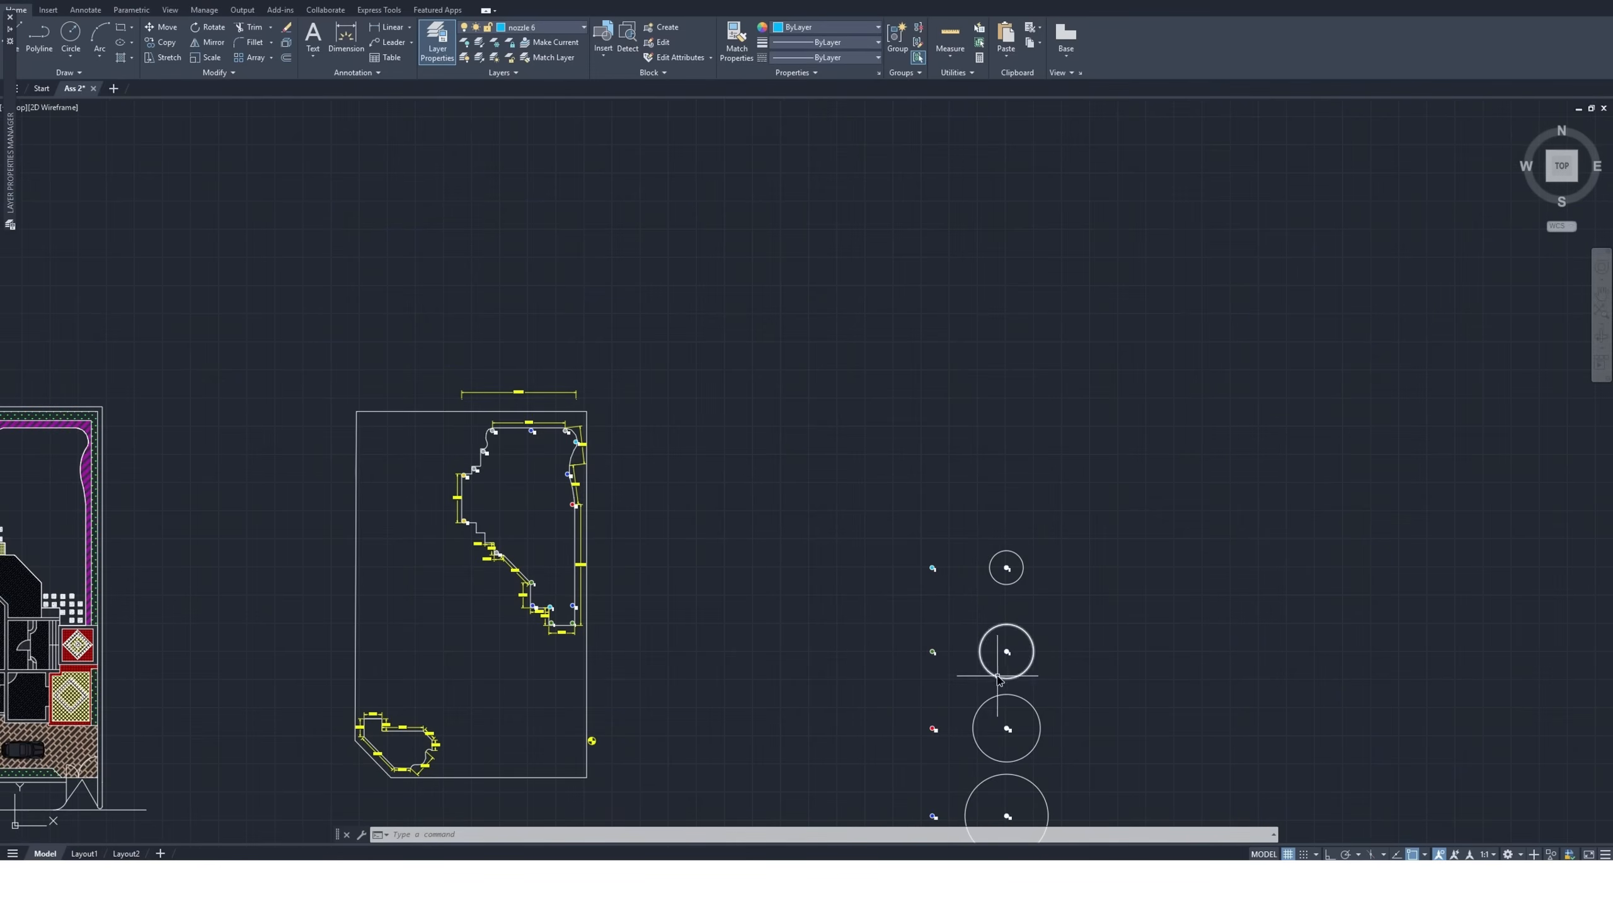
scroll(997, 670, "up", 3)
left_click(1061, 658)
left_click(1011, 778)
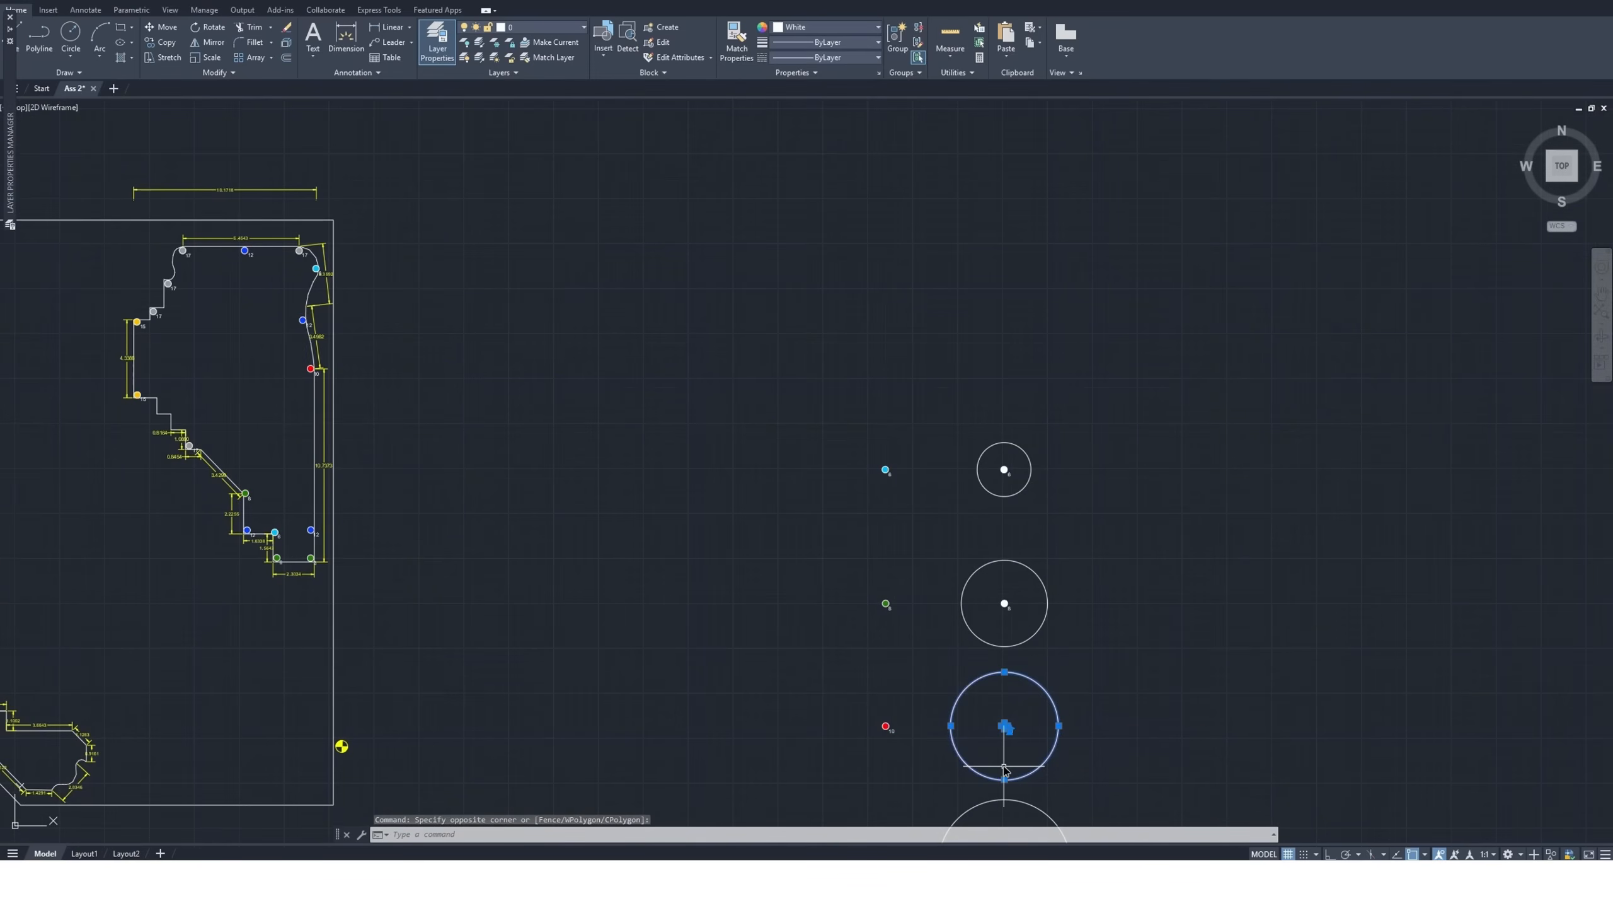
left_click(162, 42)
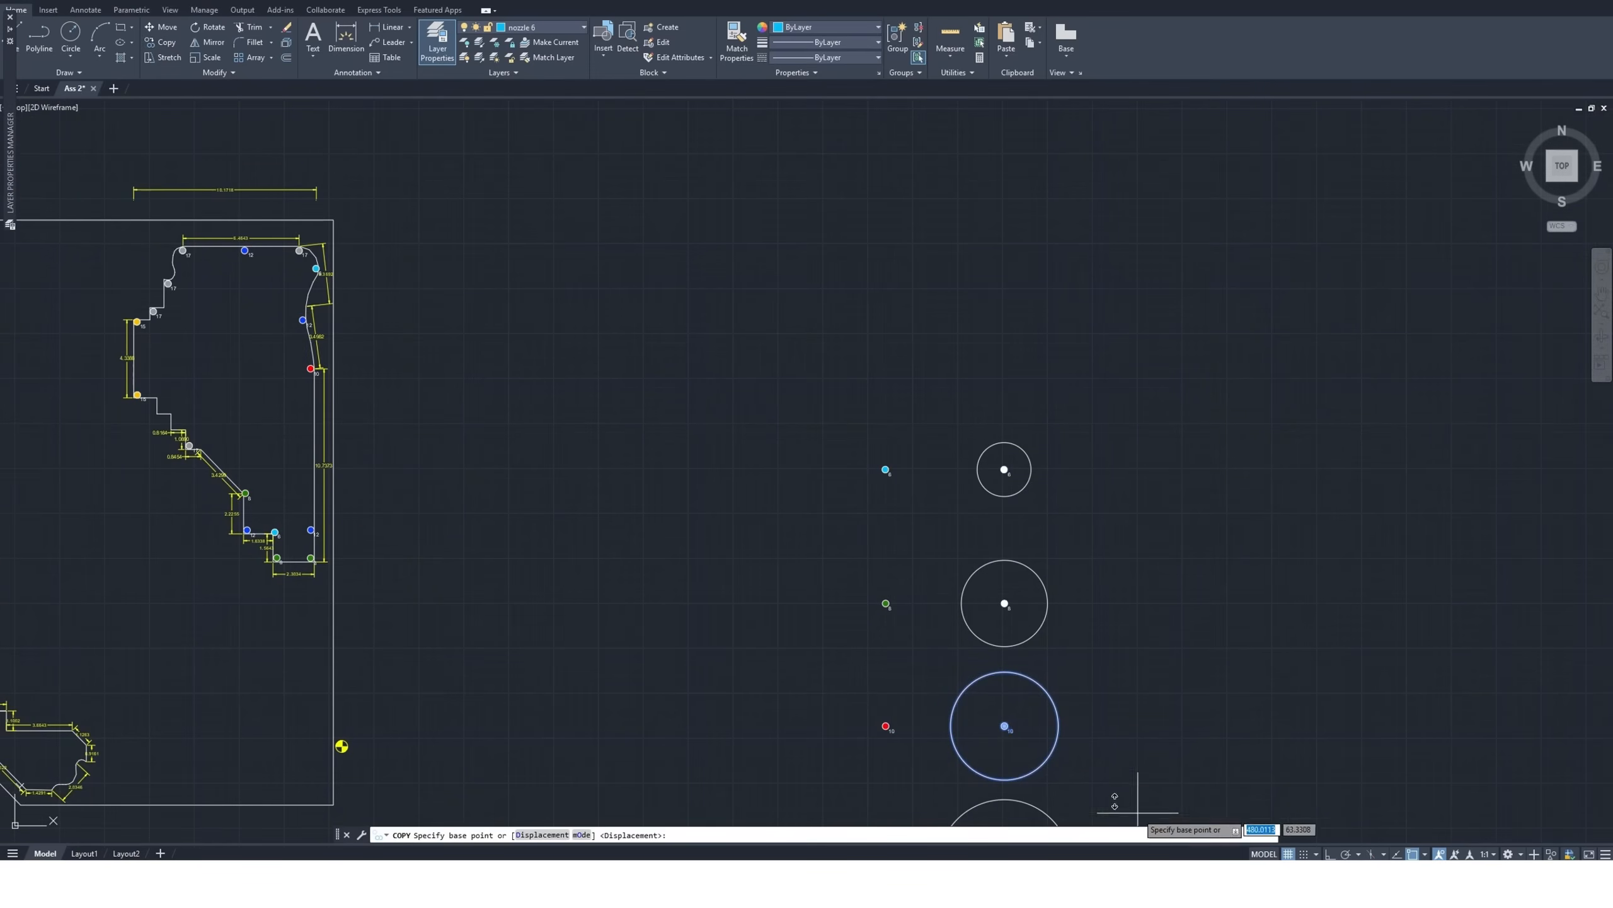
left_click(1004, 726)
scroll(908, 686, "down", 2)
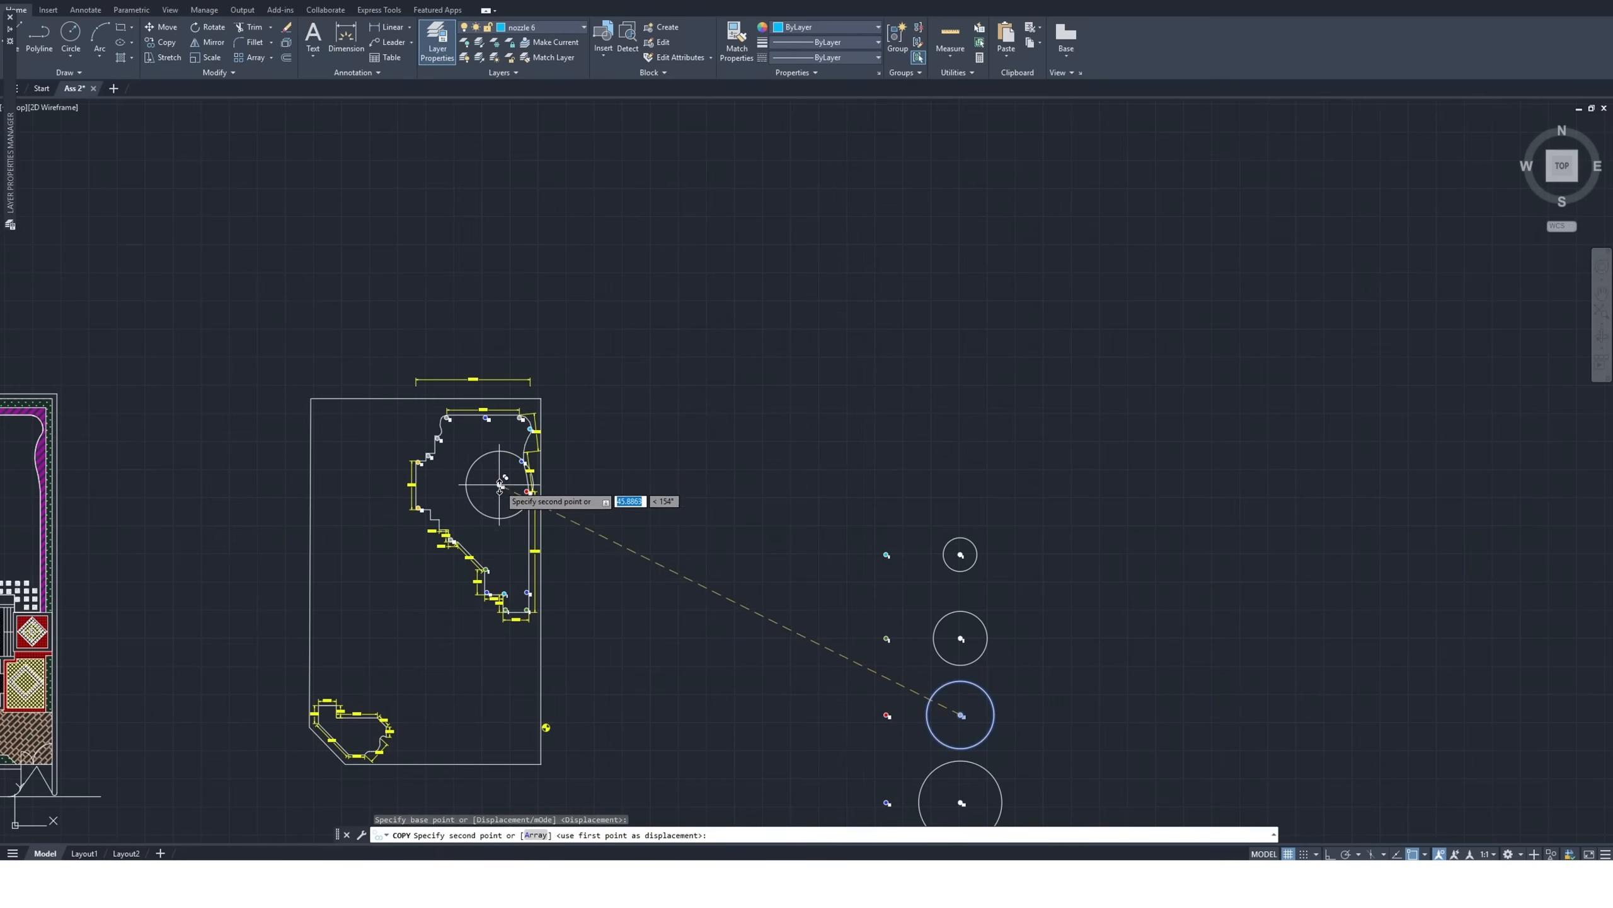
scroll(521, 506, "up", 4)
scroll(536, 506, "up", 5)
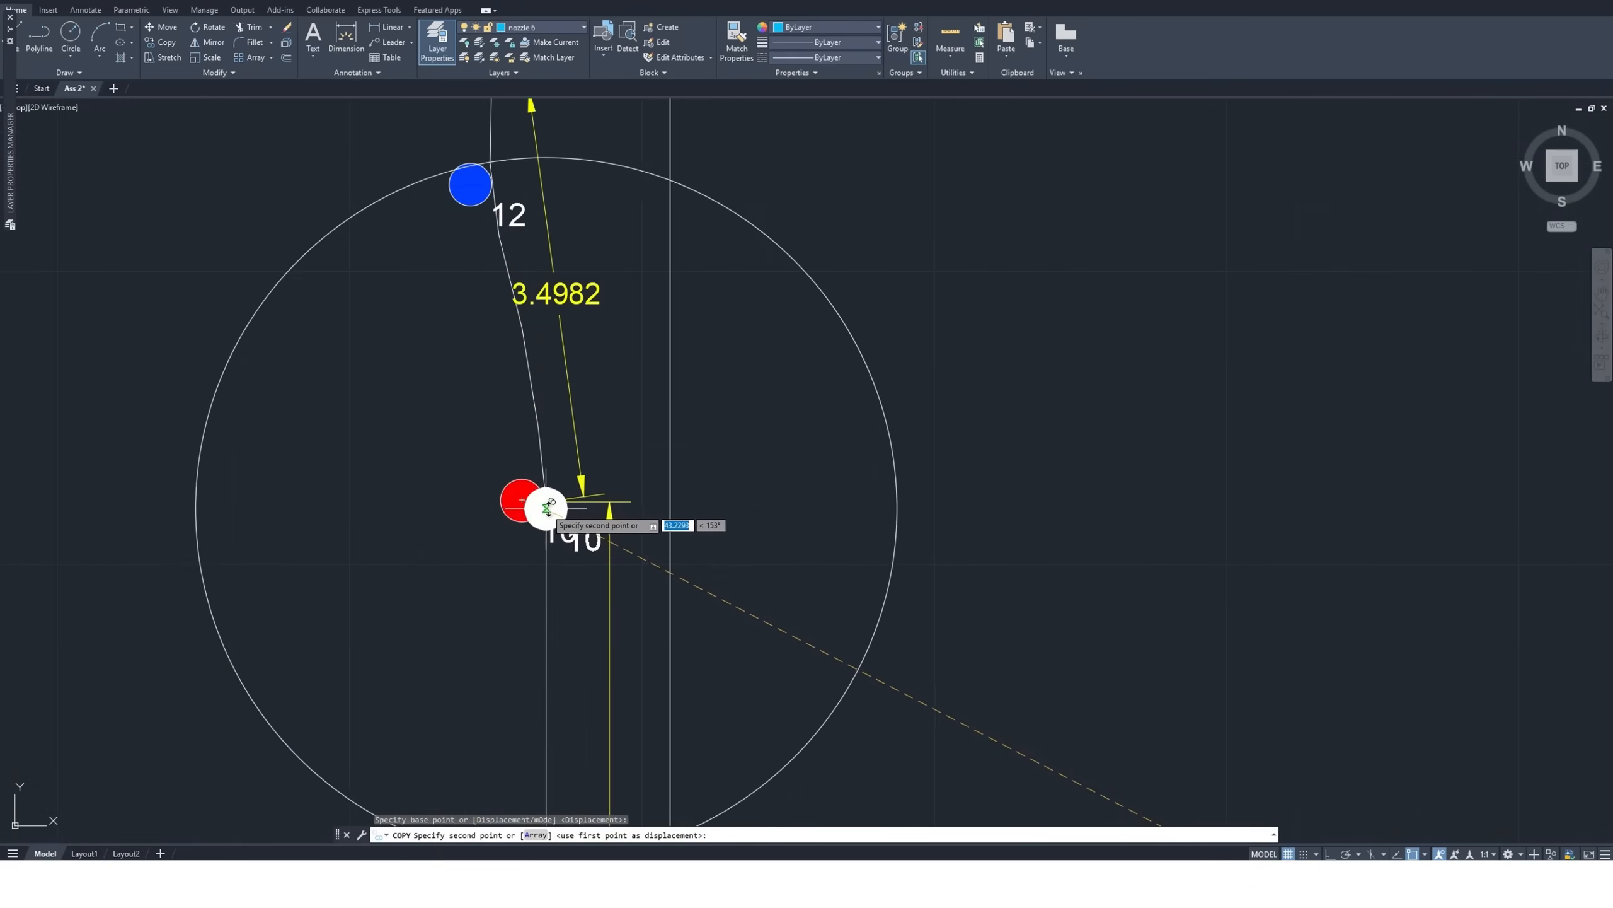
scroll(540, 505, "down", 4)
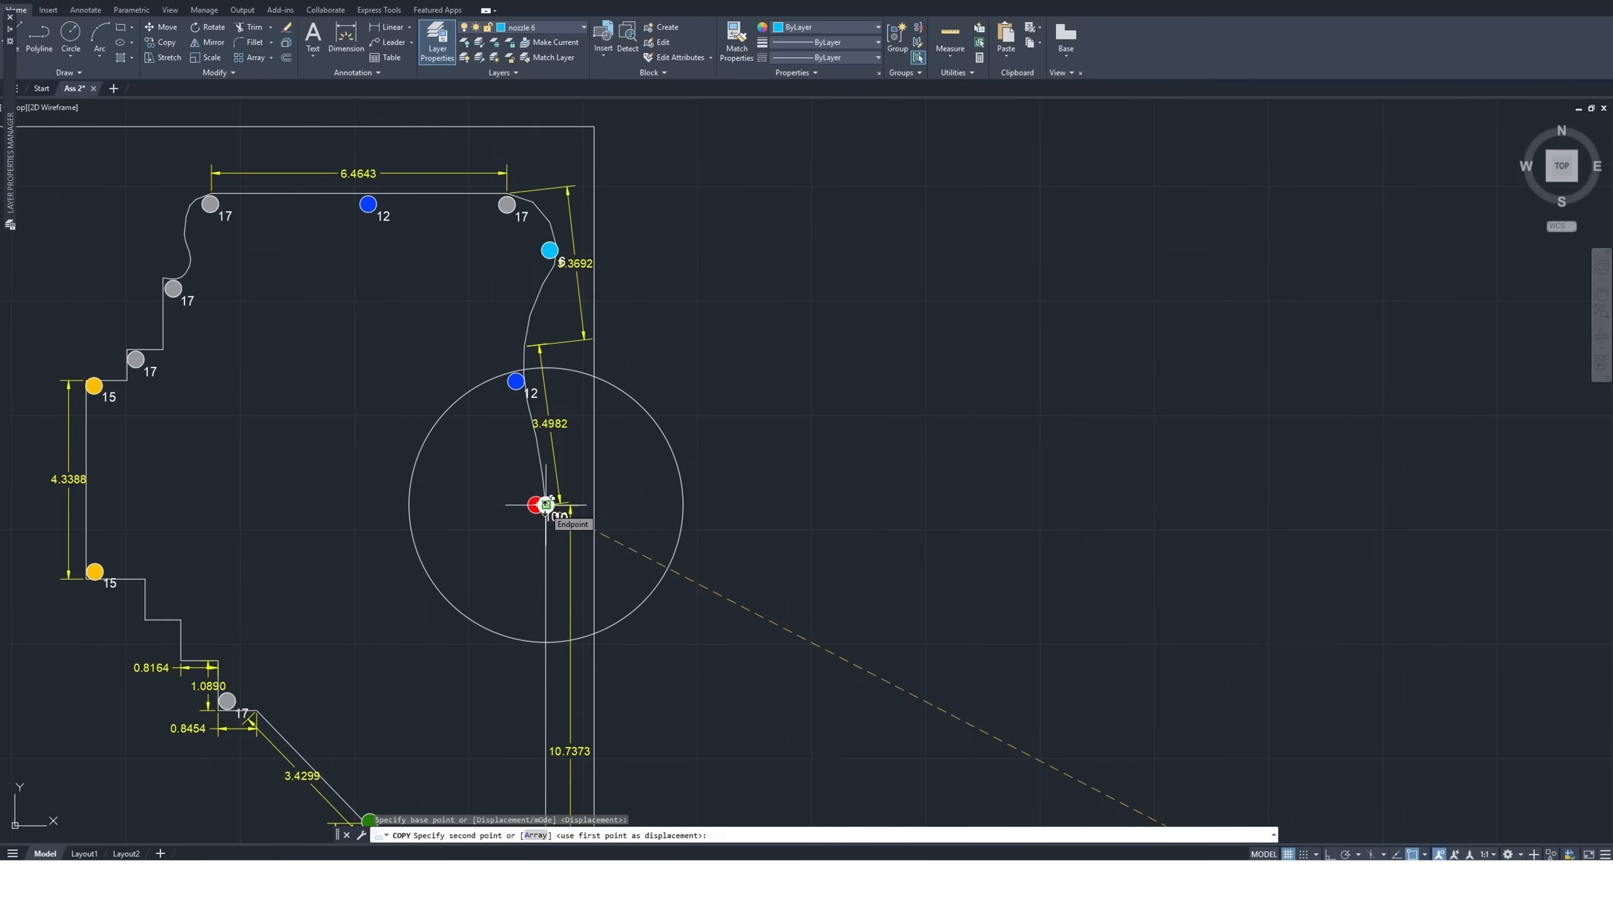
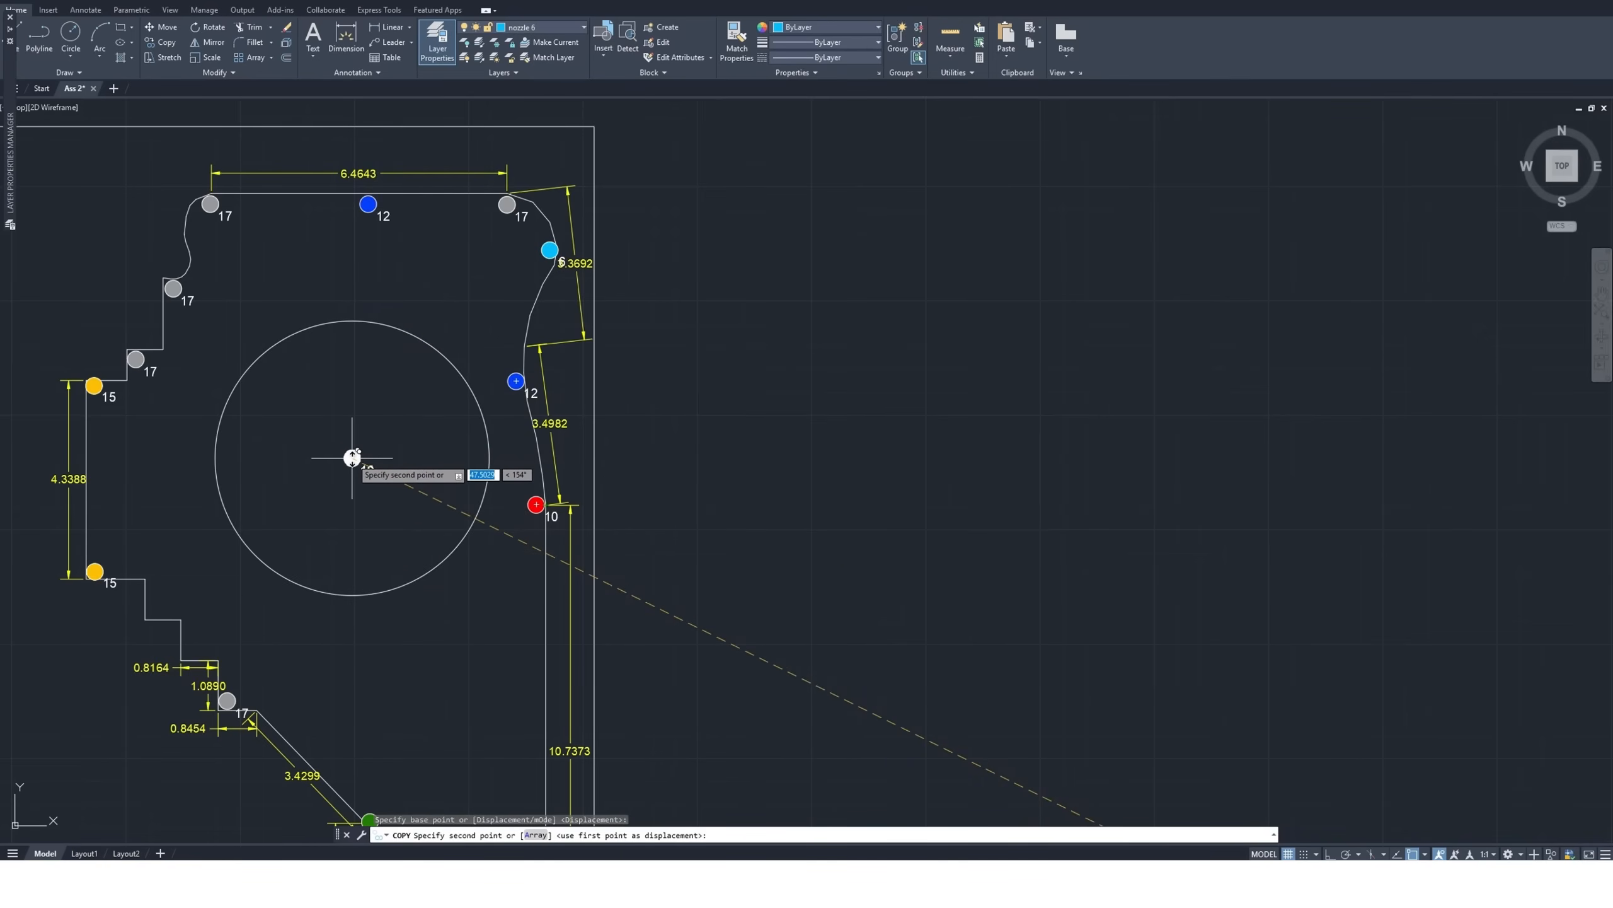
Cancel the pending coverage circle copy and delete the red size 10 nozzle at the right curve's lower end
key("Escape")
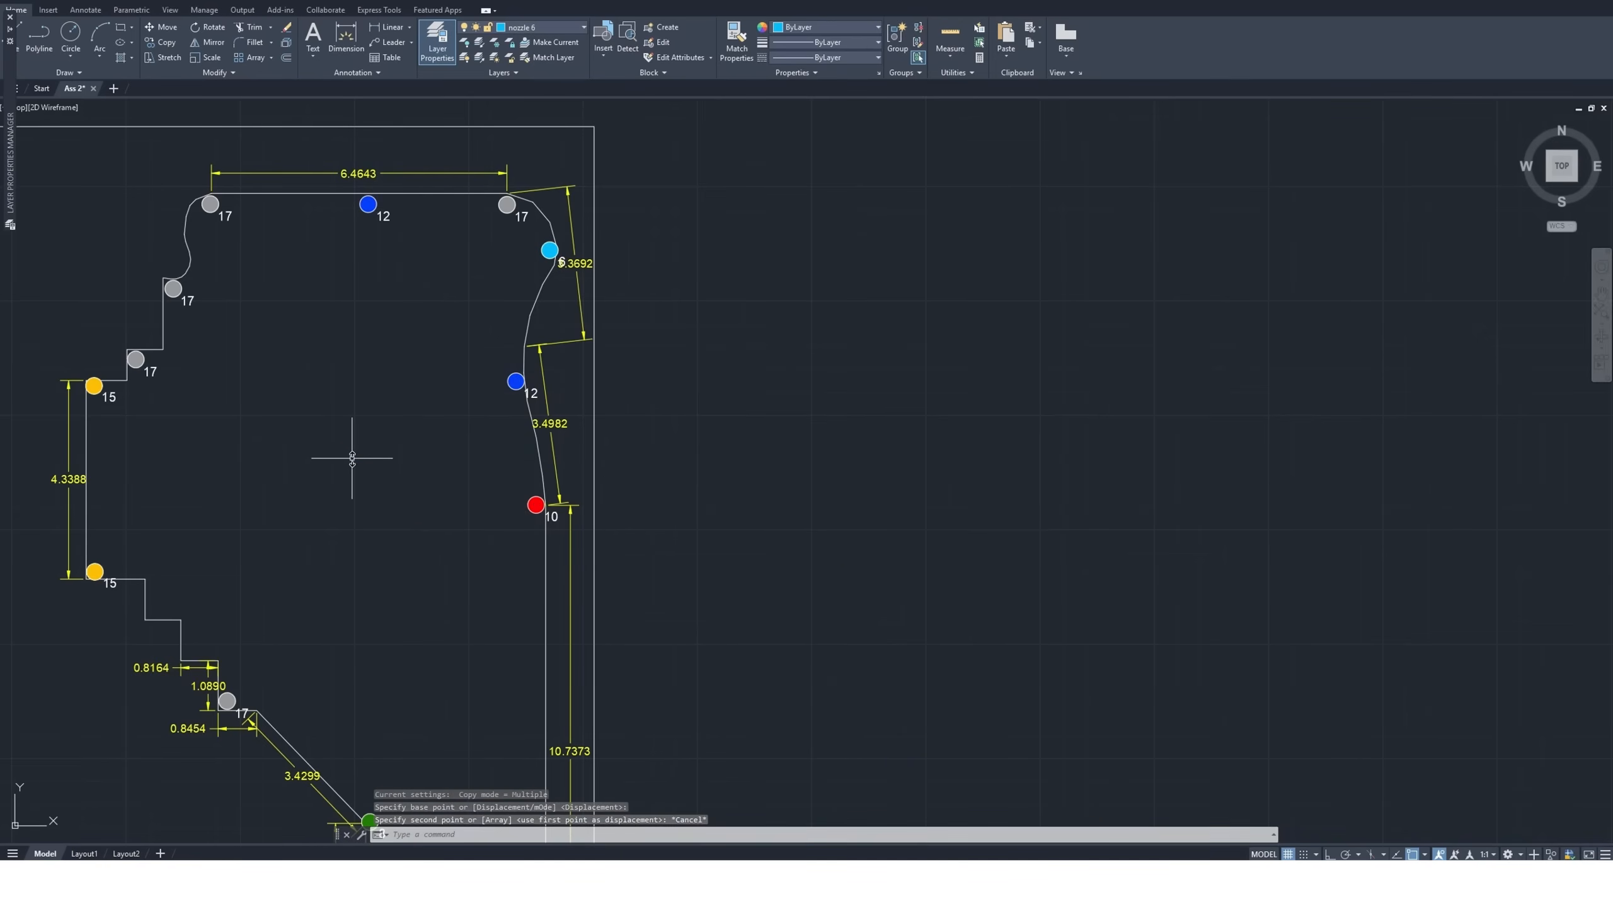
left_click(513, 486)
left_click(567, 530)
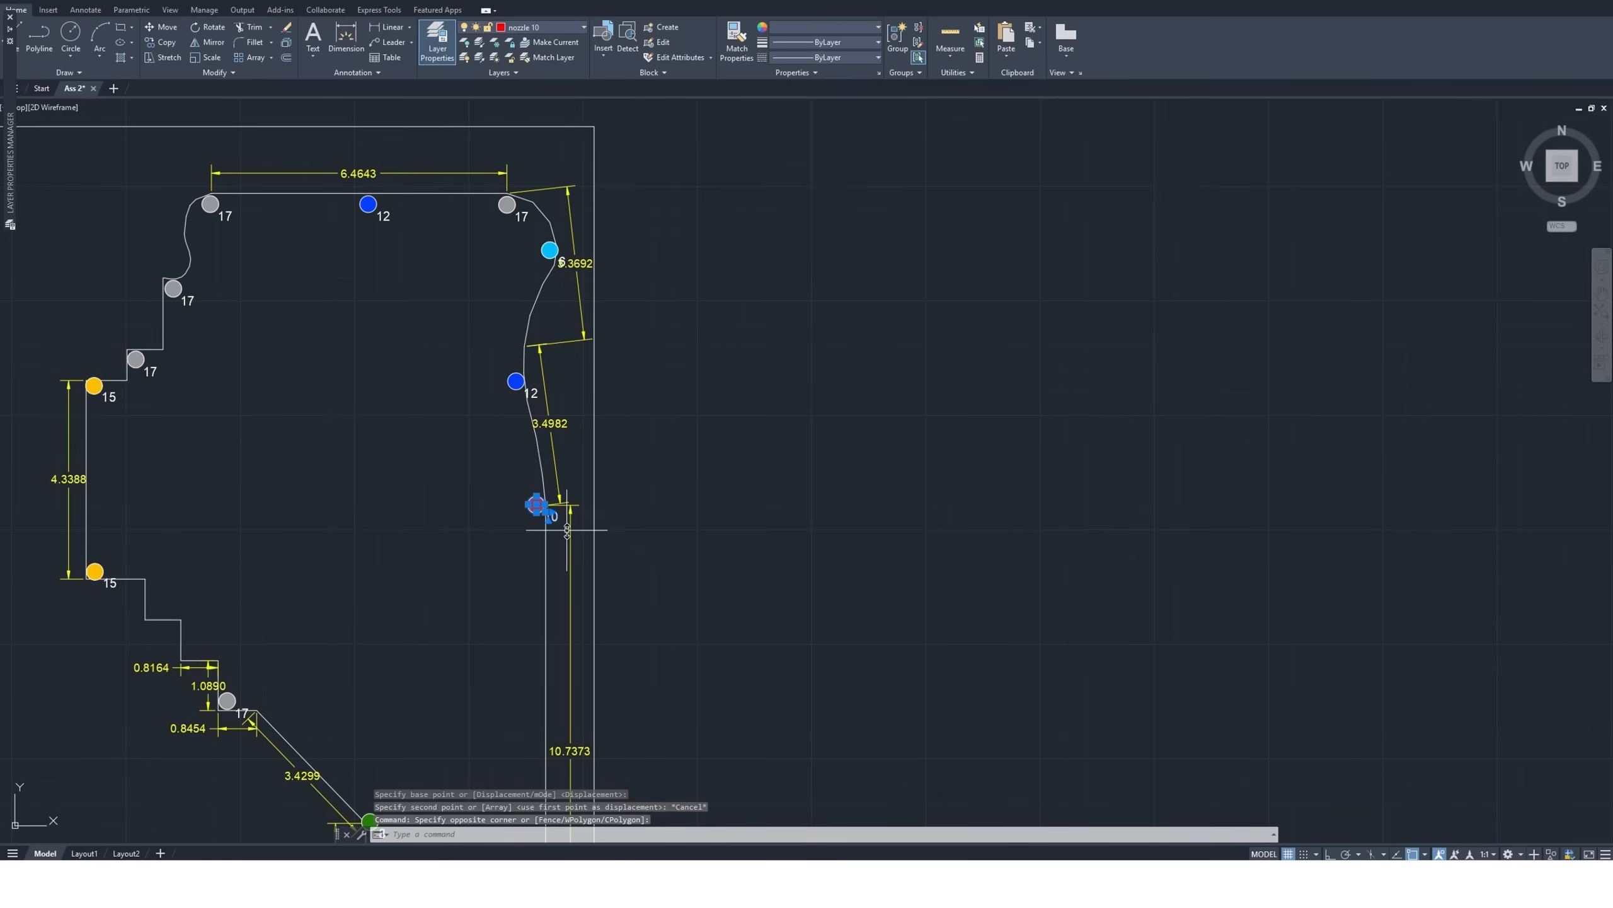
key("Delete")
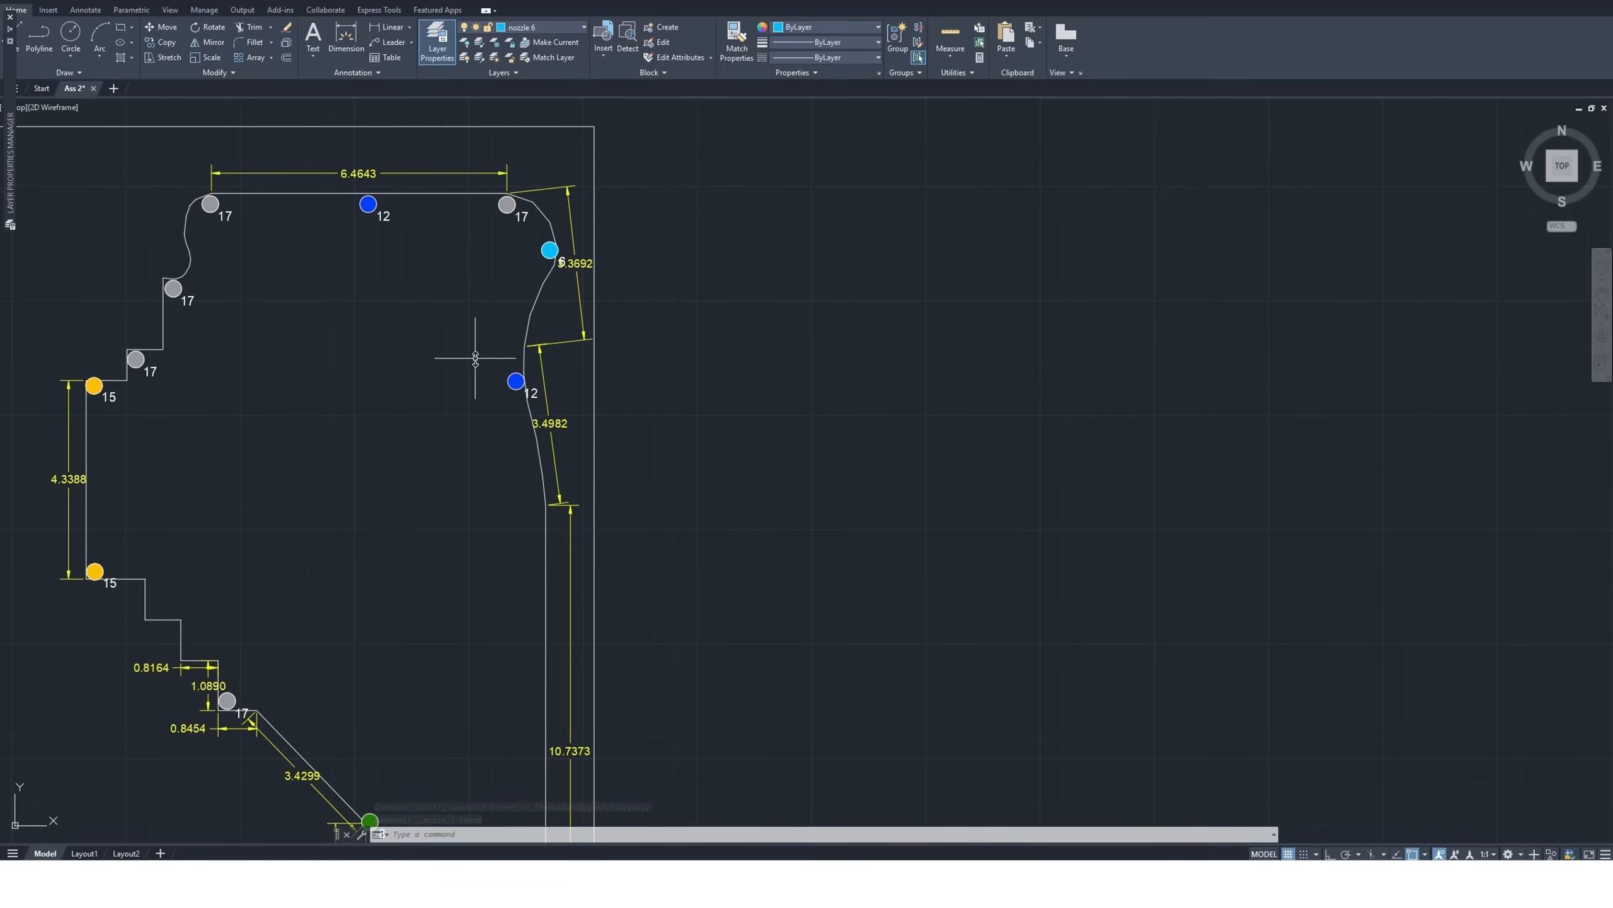
Copy the standalone size 17 nozzle symbol by its center to just inside the point where the right curve meets the straight edge
scroll(457, 349, "down", 2)
scroll(496, 457, "down", 3)
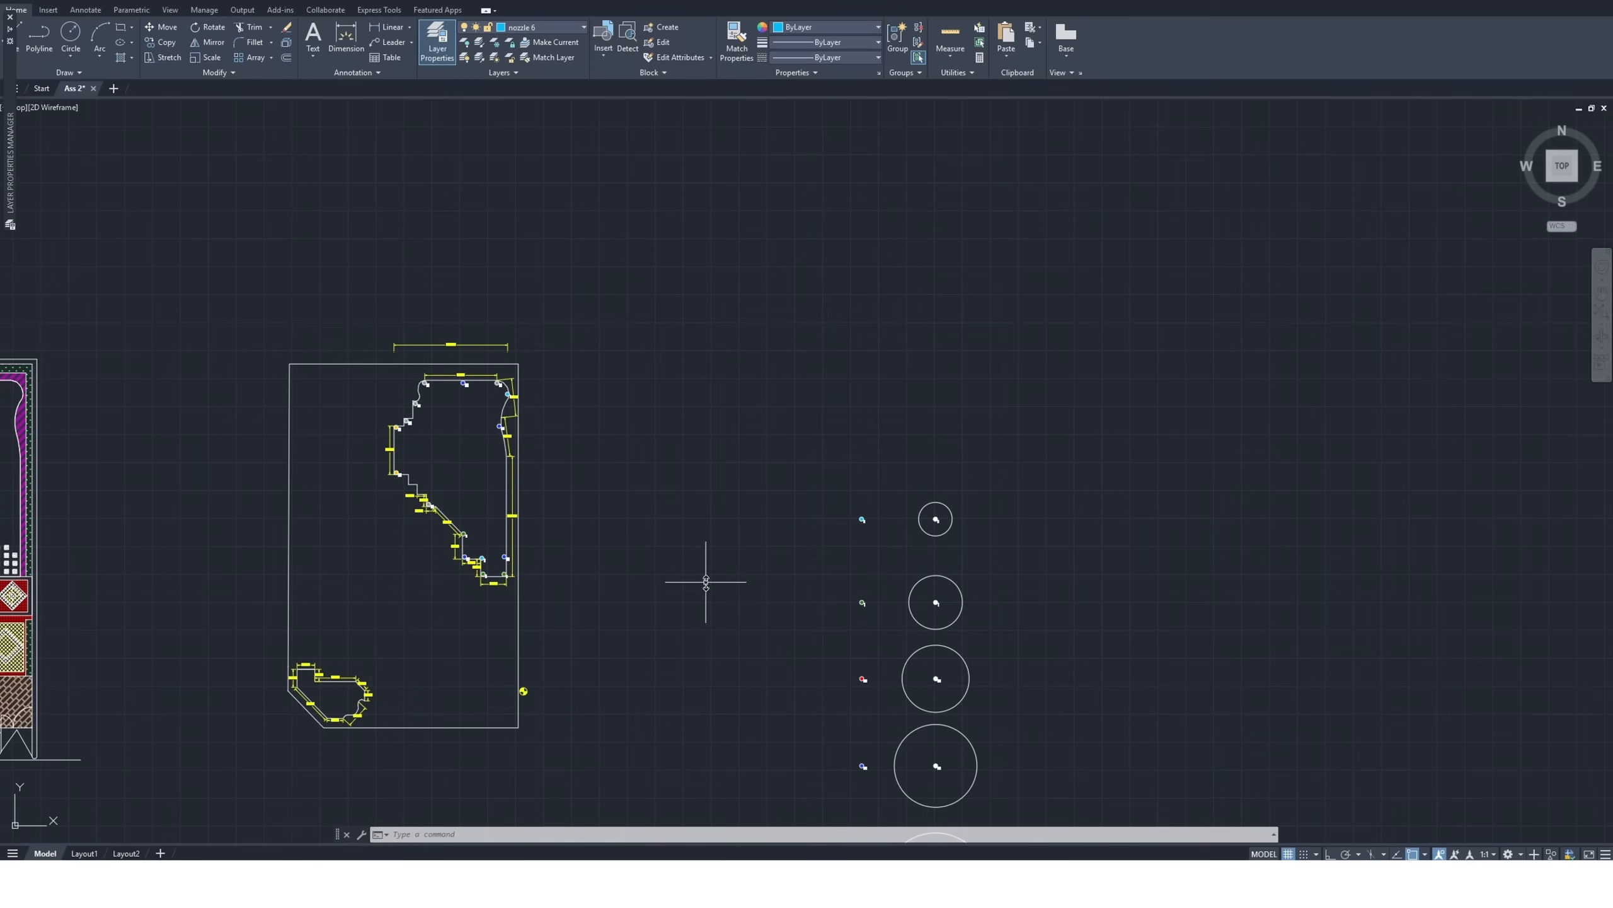
scroll(902, 540, "down", 4)
scroll(927, 713, "up", 4)
scroll(914, 686, "up", 2)
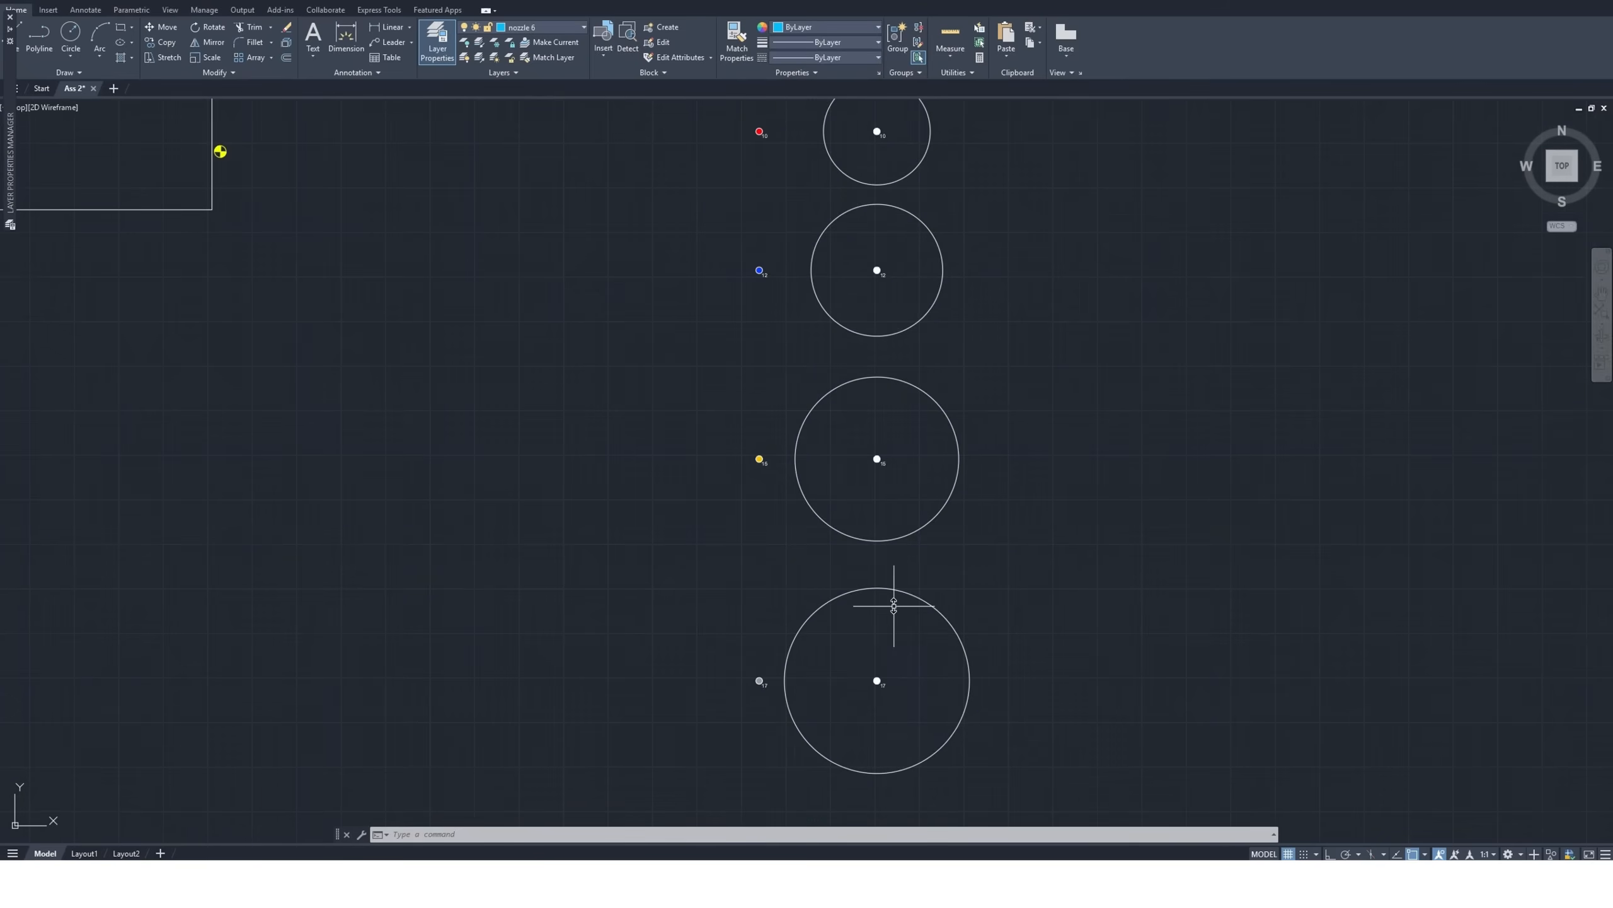
left_click(774, 663)
left_click(713, 708)
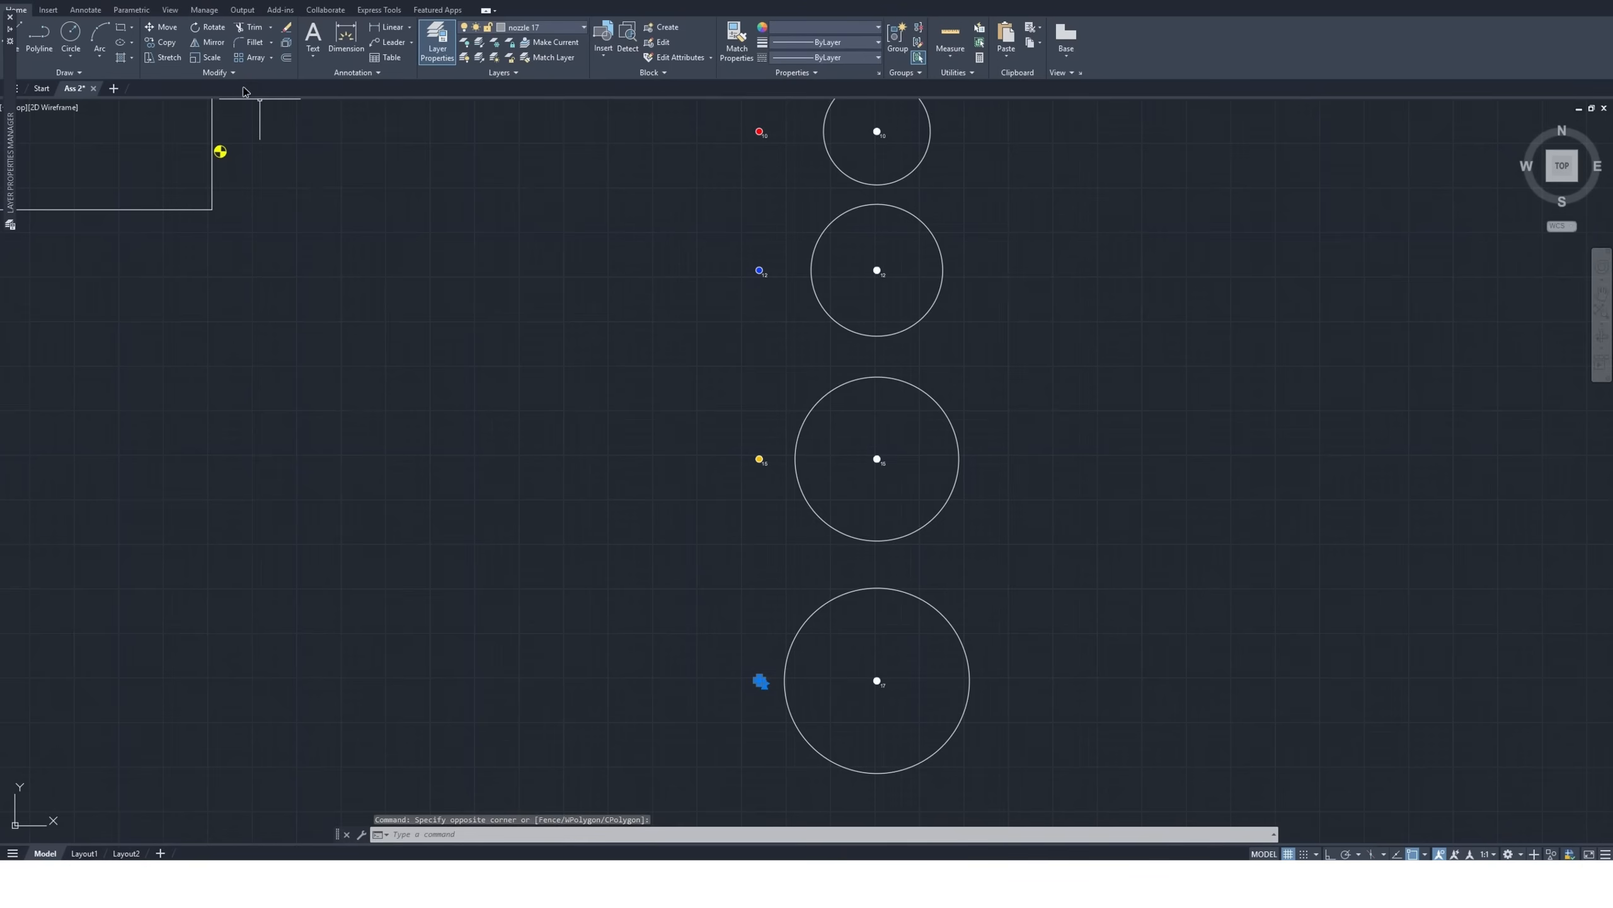
left_click(165, 43)
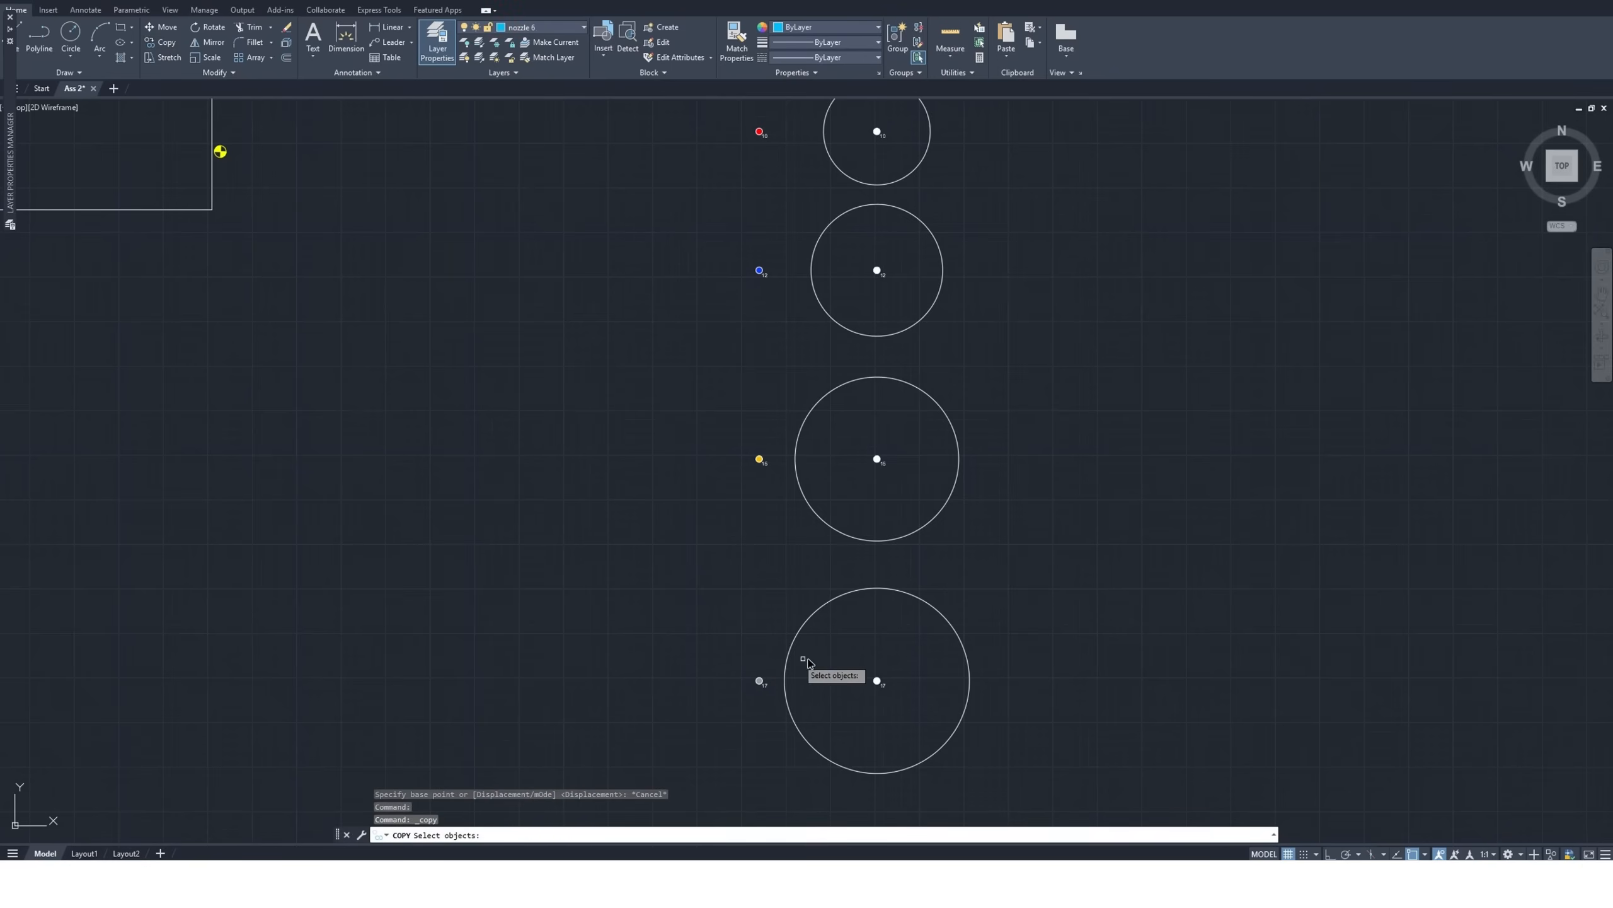
left_click(775, 668)
left_click(727, 705)
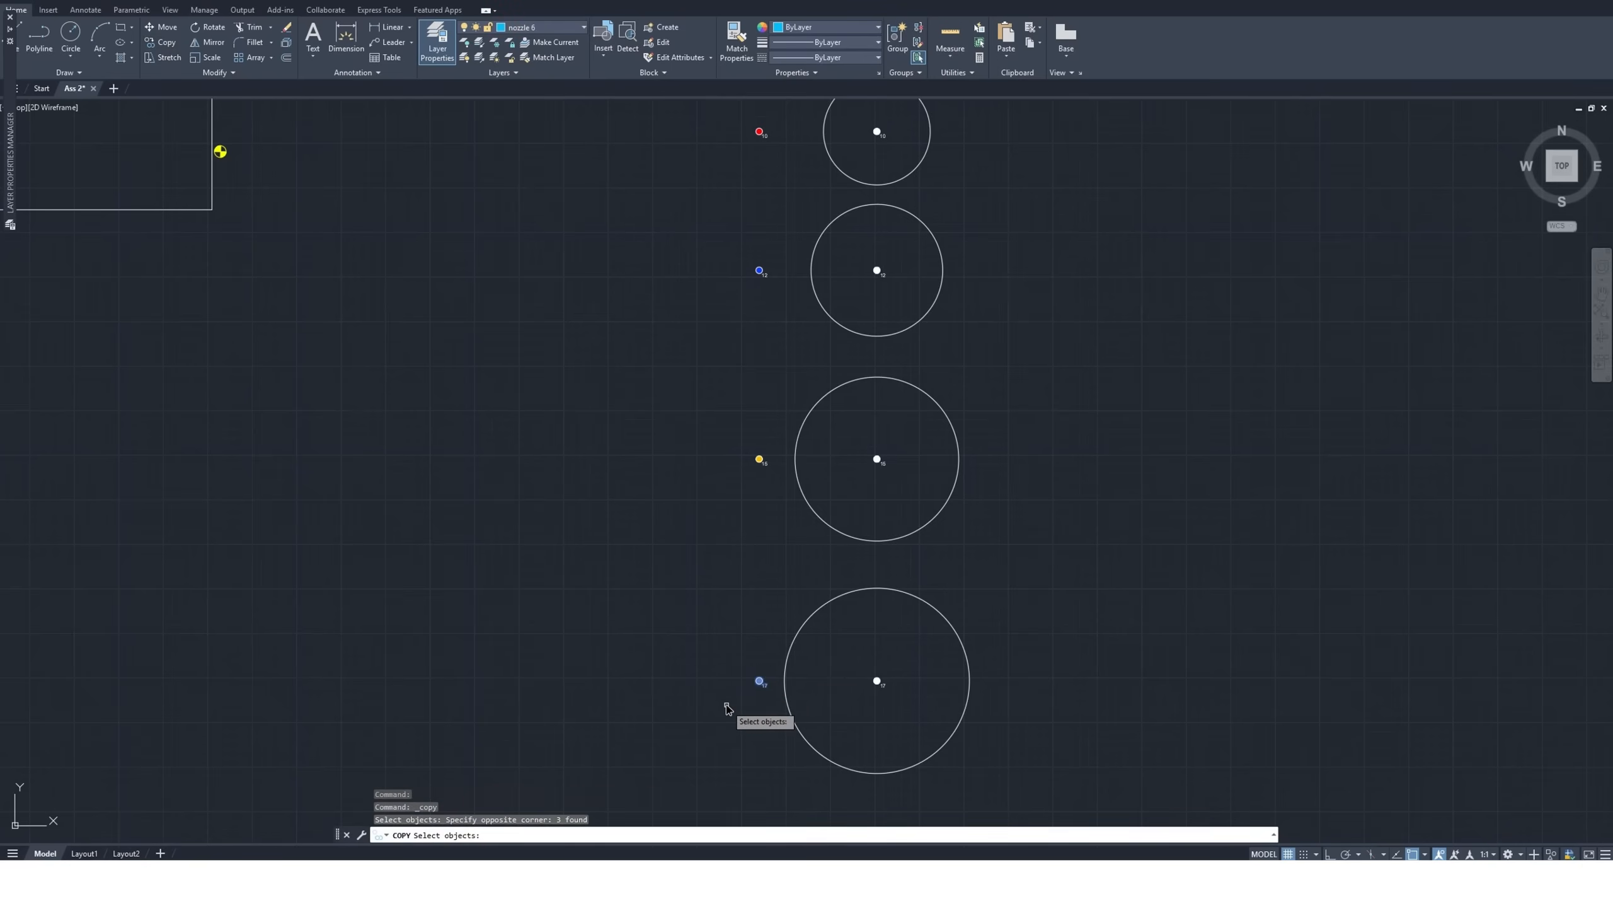
key("Return")
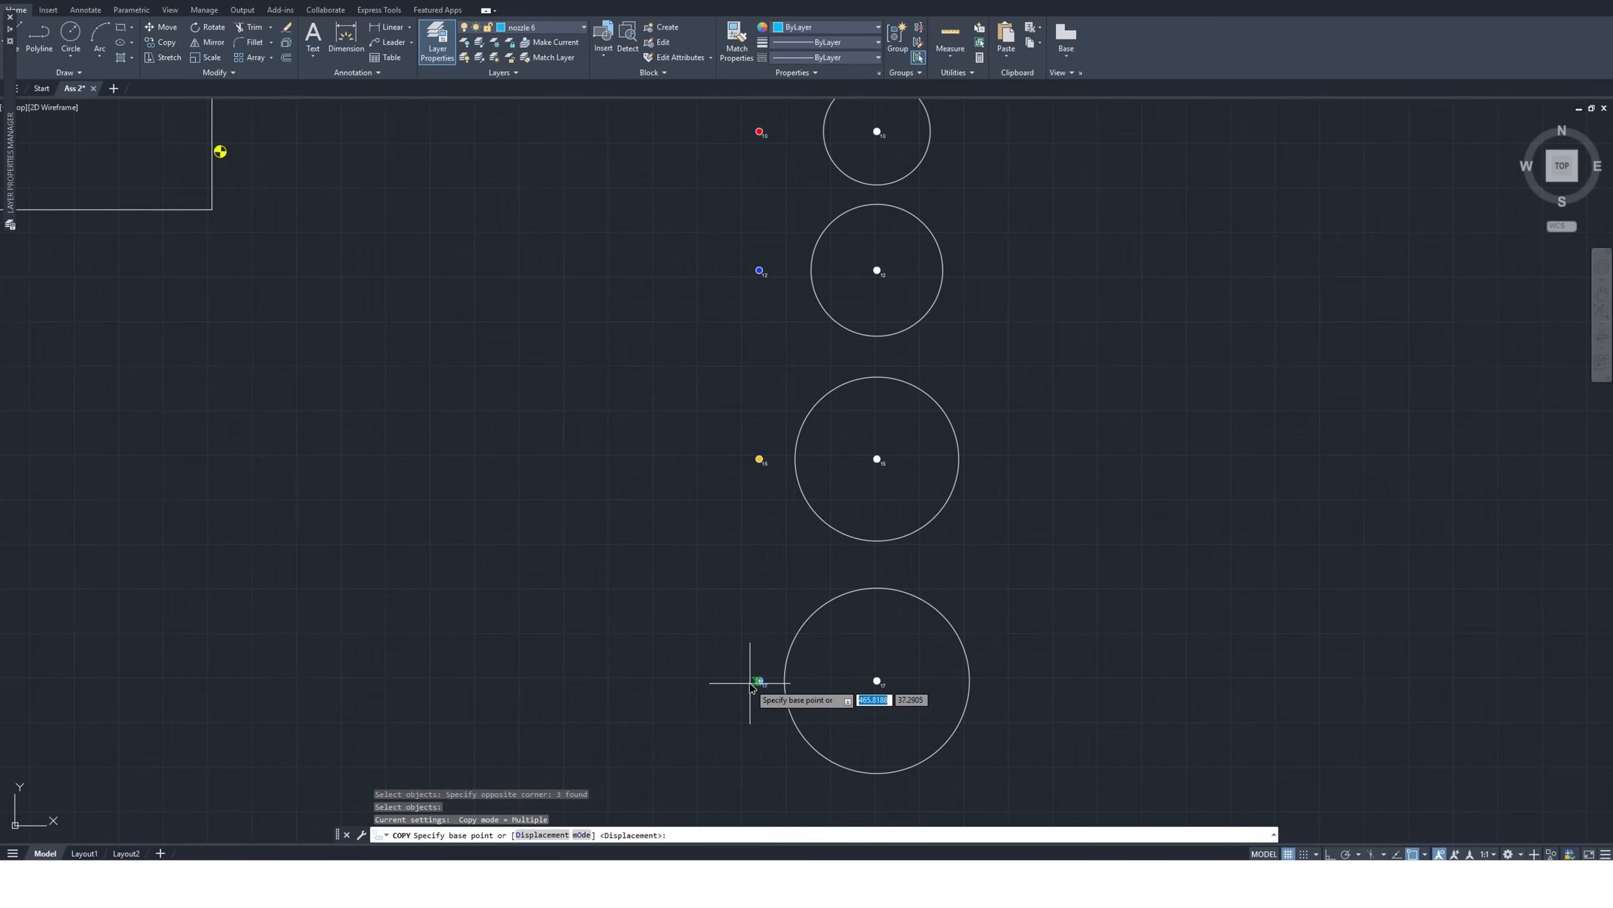
scroll(763, 681, "up", 4)
scroll(751, 680, "down", 5)
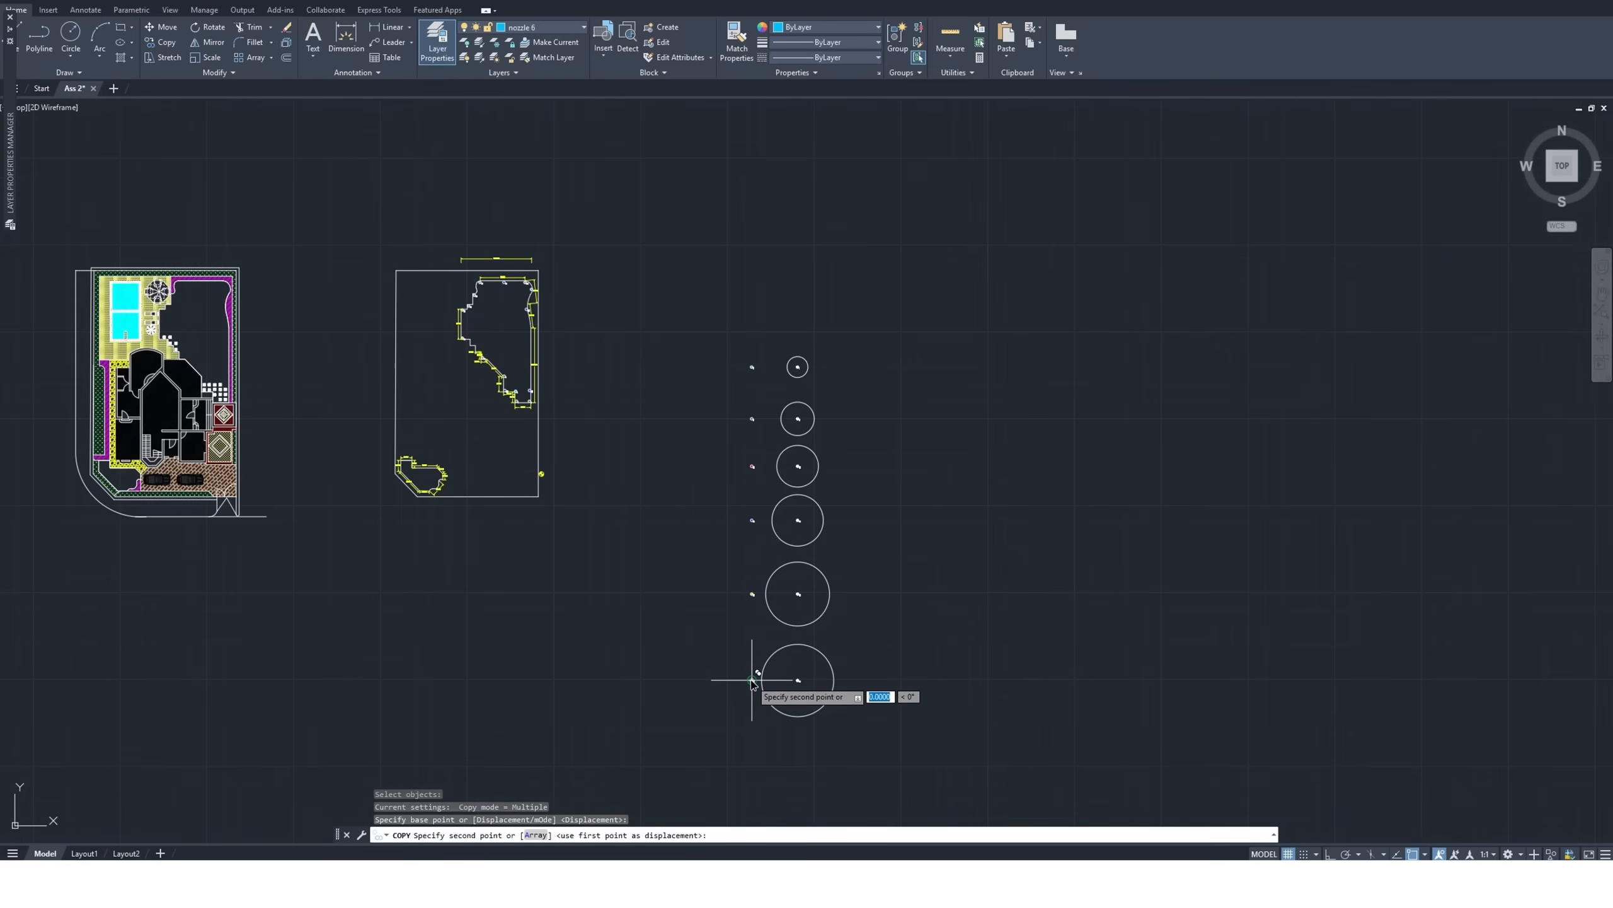
left_click(751, 680)
scroll(648, 461, "up", 2)
scroll(526, 325, "up", 5)
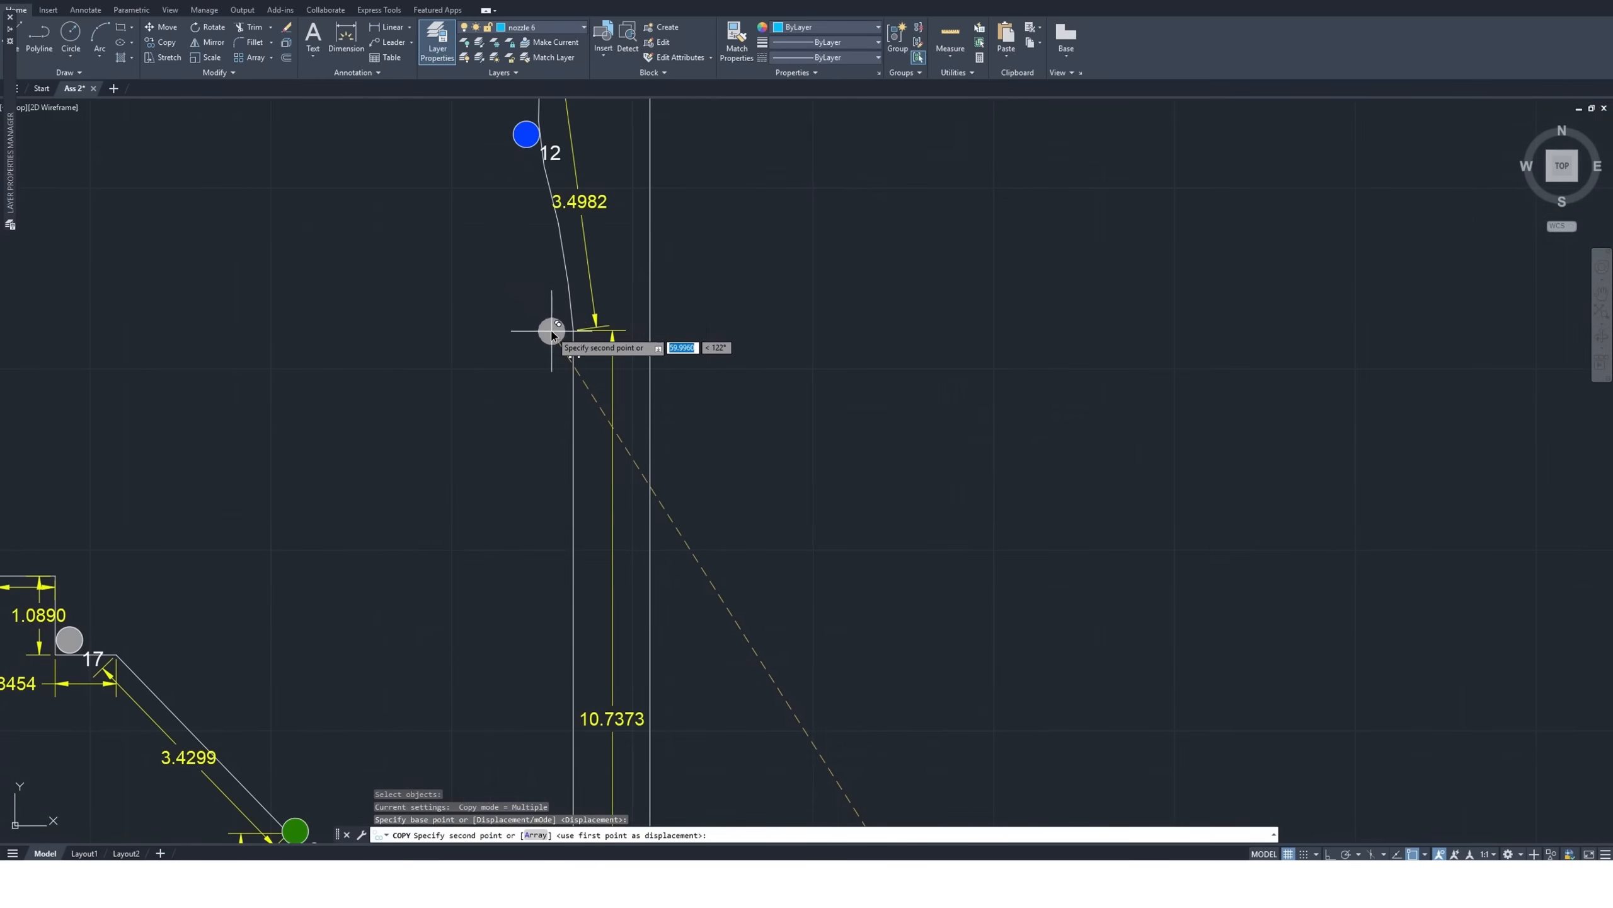
left_click(562, 329)
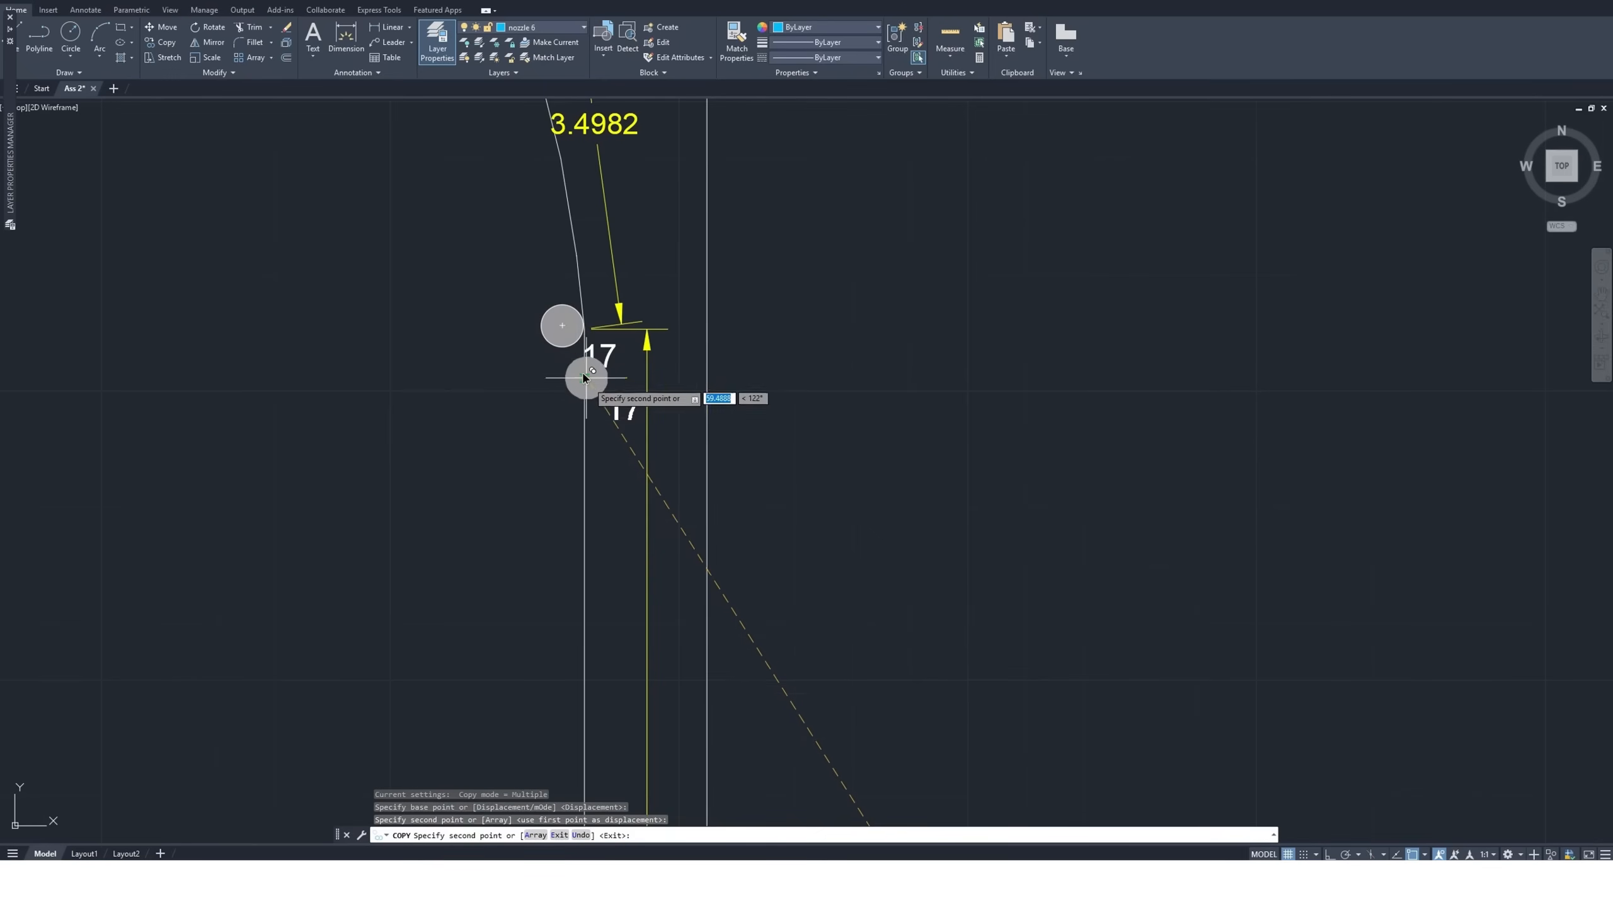
scroll(562, 445, "down", 2)
scroll(562, 448, "down", 2)
key("Escape")
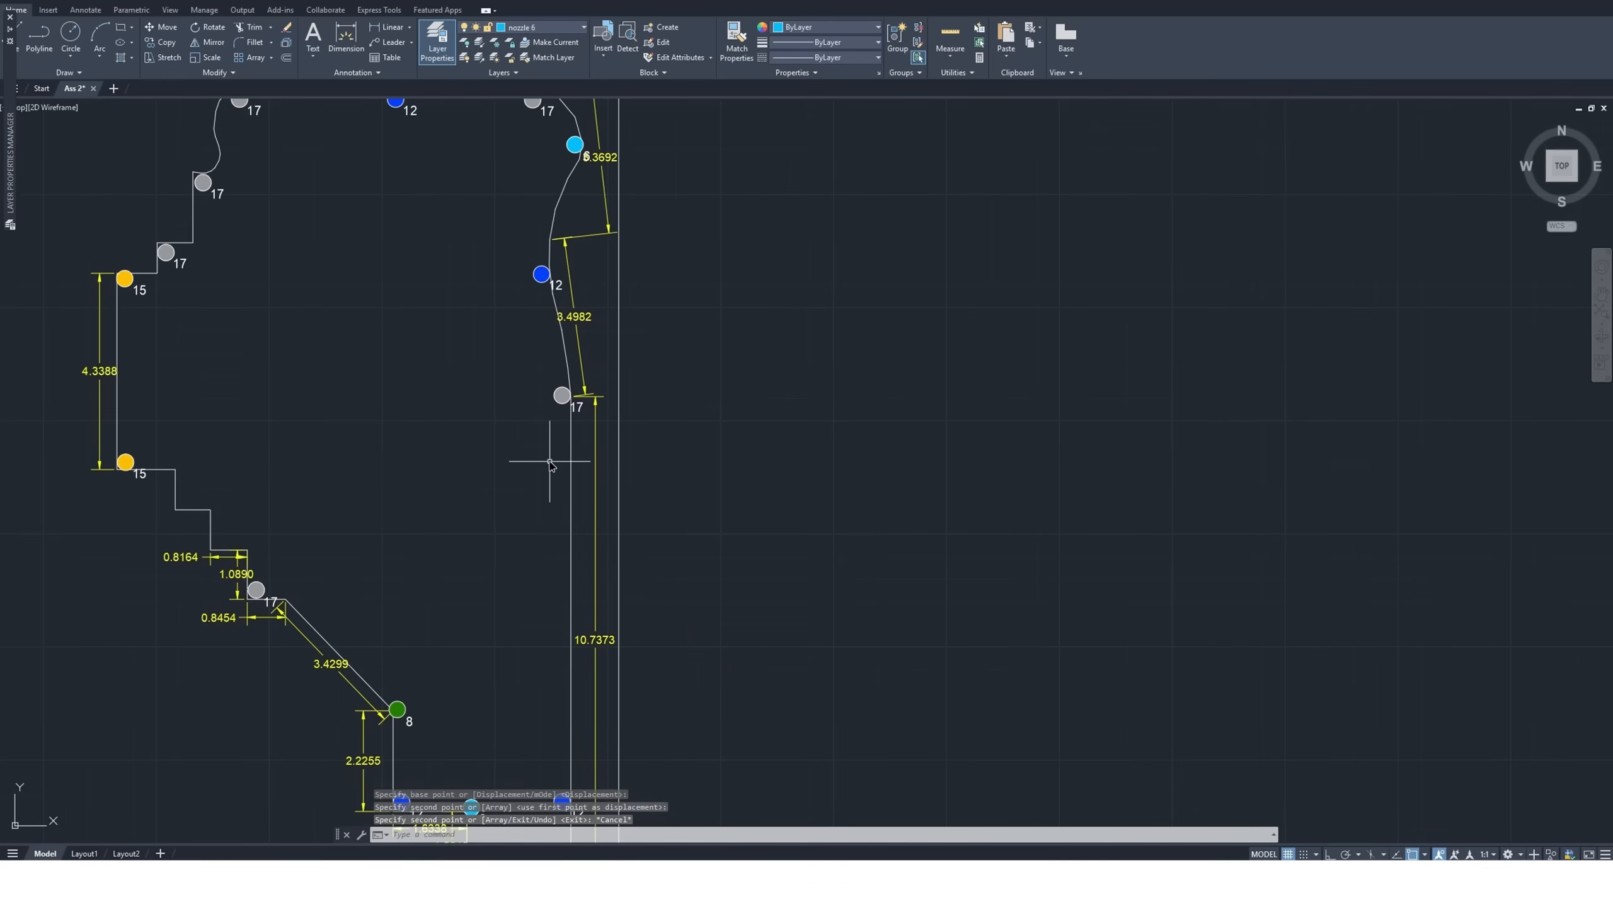
Check the distance from the size 17 nozzle atop the straight right edge down to the lower-right size 12 nozzle with a temporary dimension
scroll(560, 397, "down", 3)
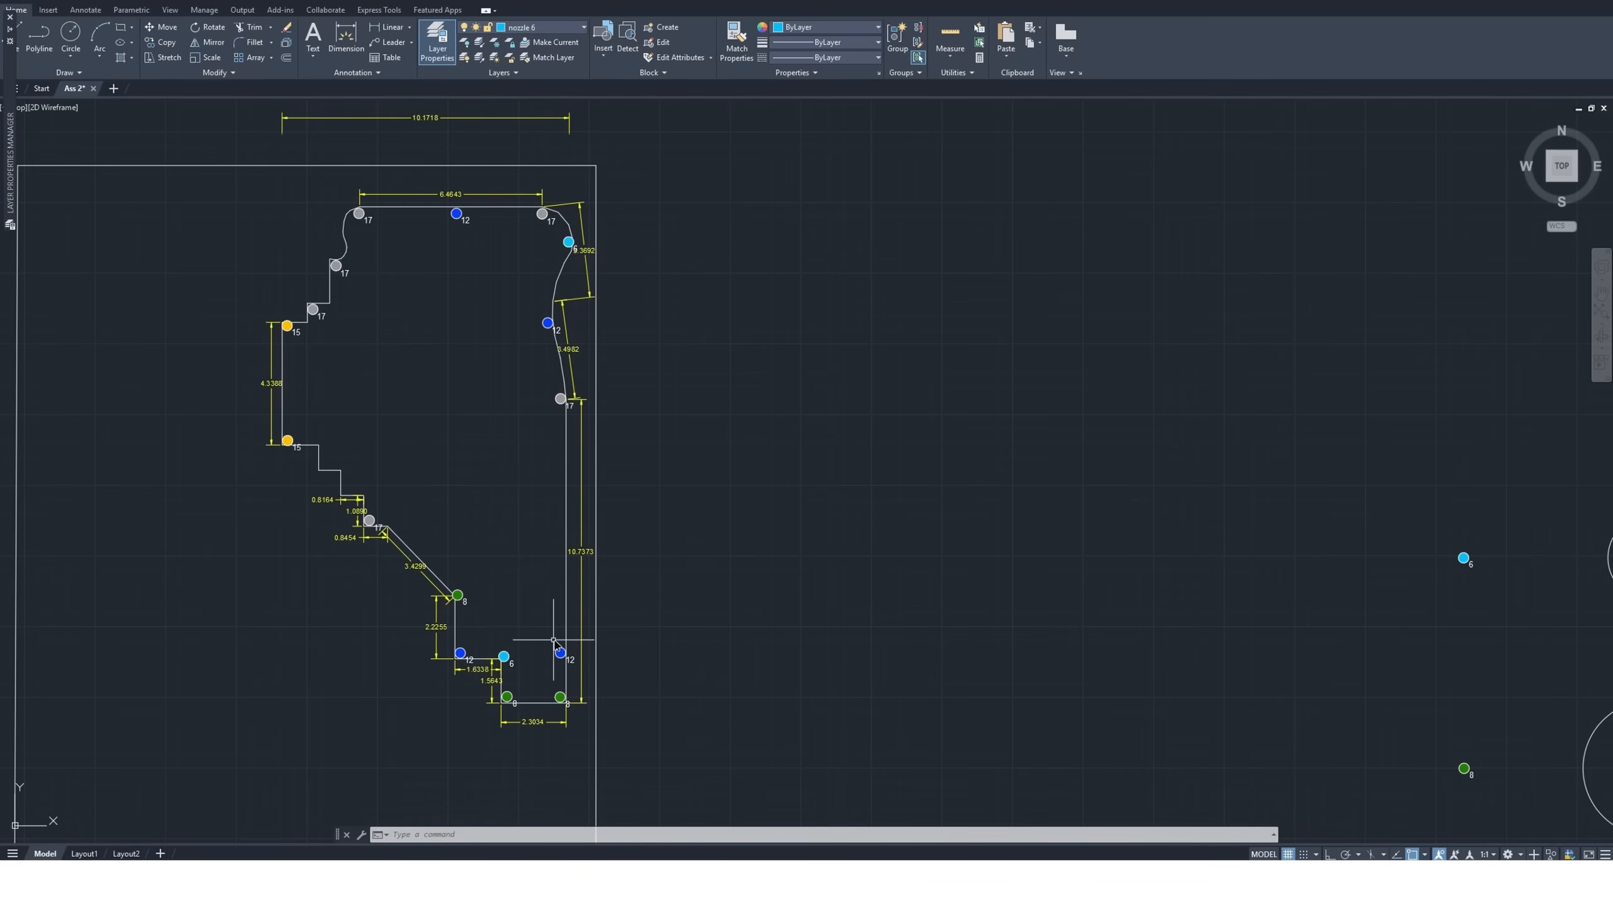
left_click(346, 36)
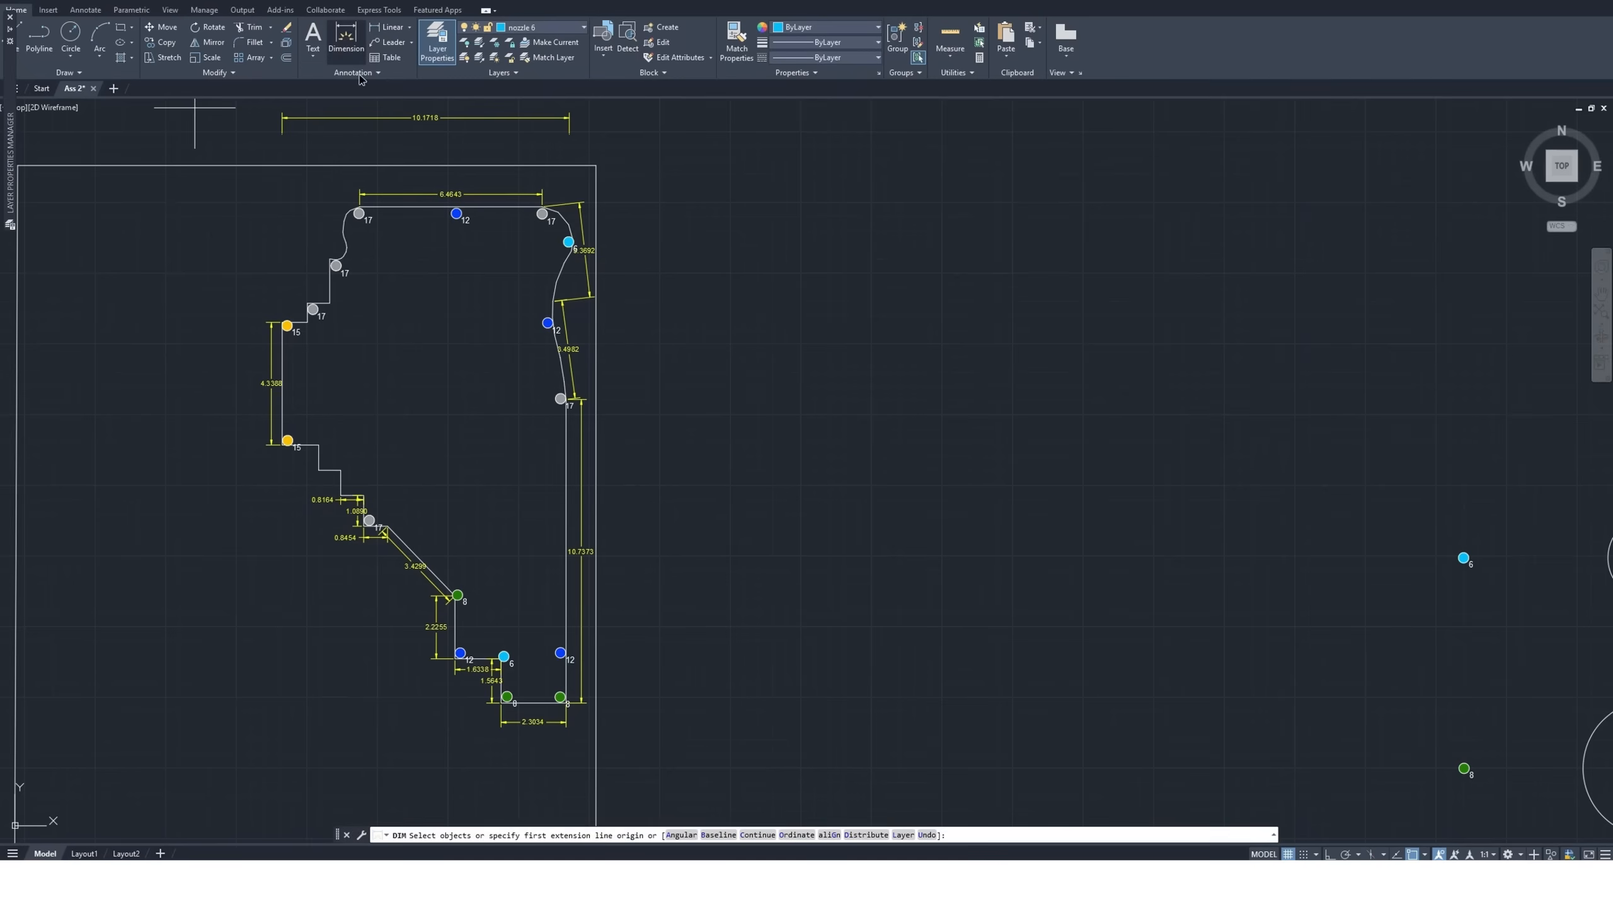
left_click(560, 398)
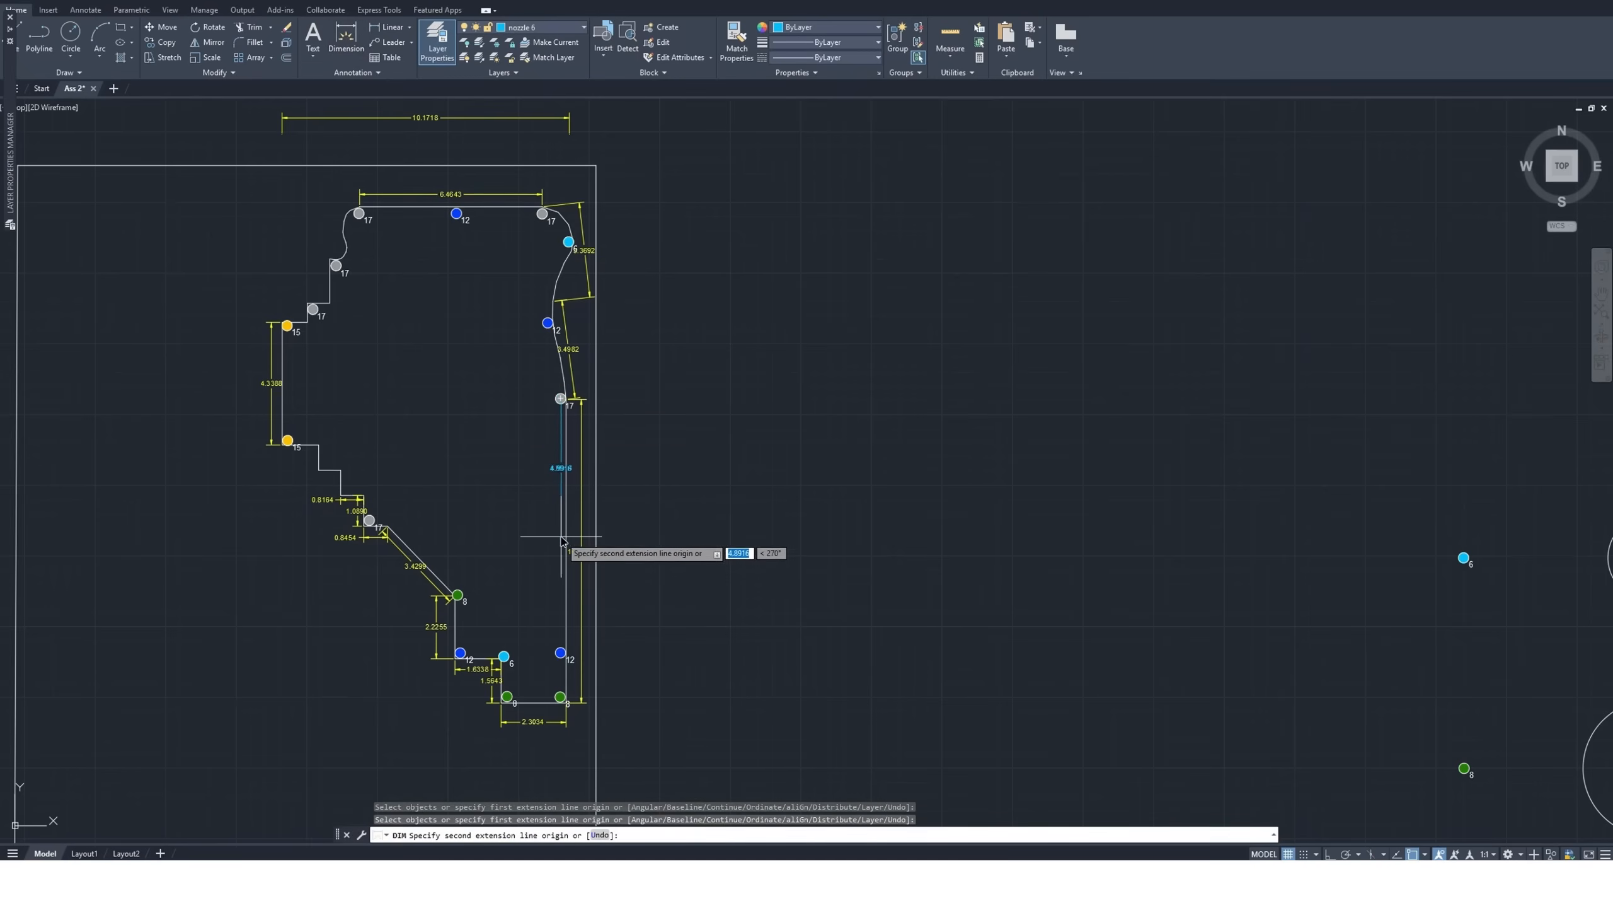
left_click(560, 653)
scroll(539, 531, "up", 4)
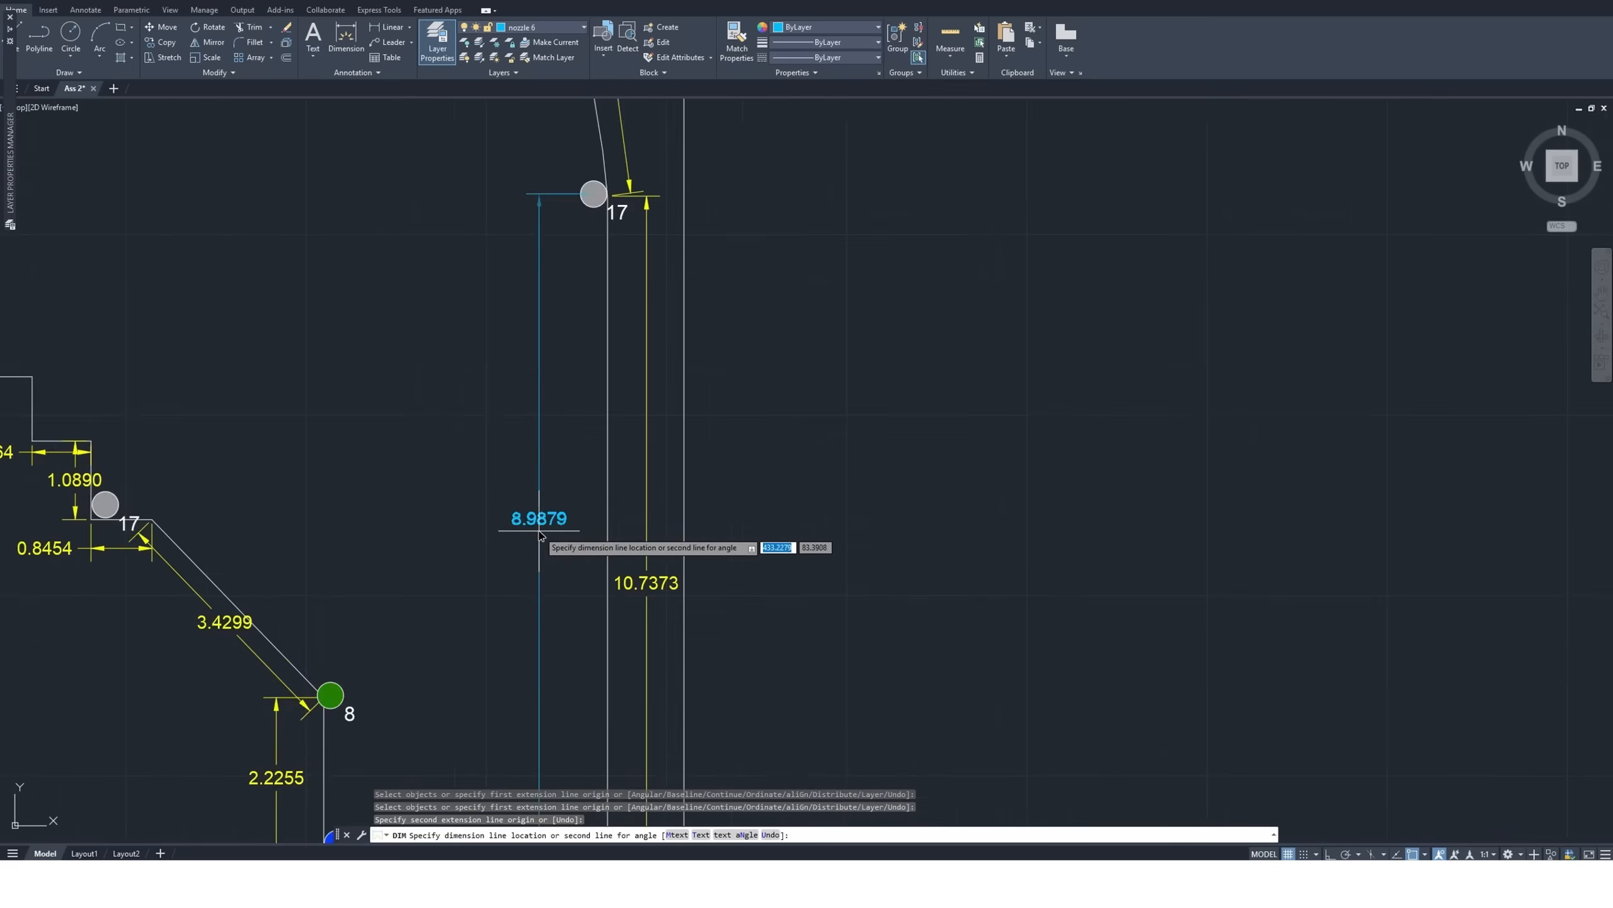
scroll(539, 534, "up", 2)
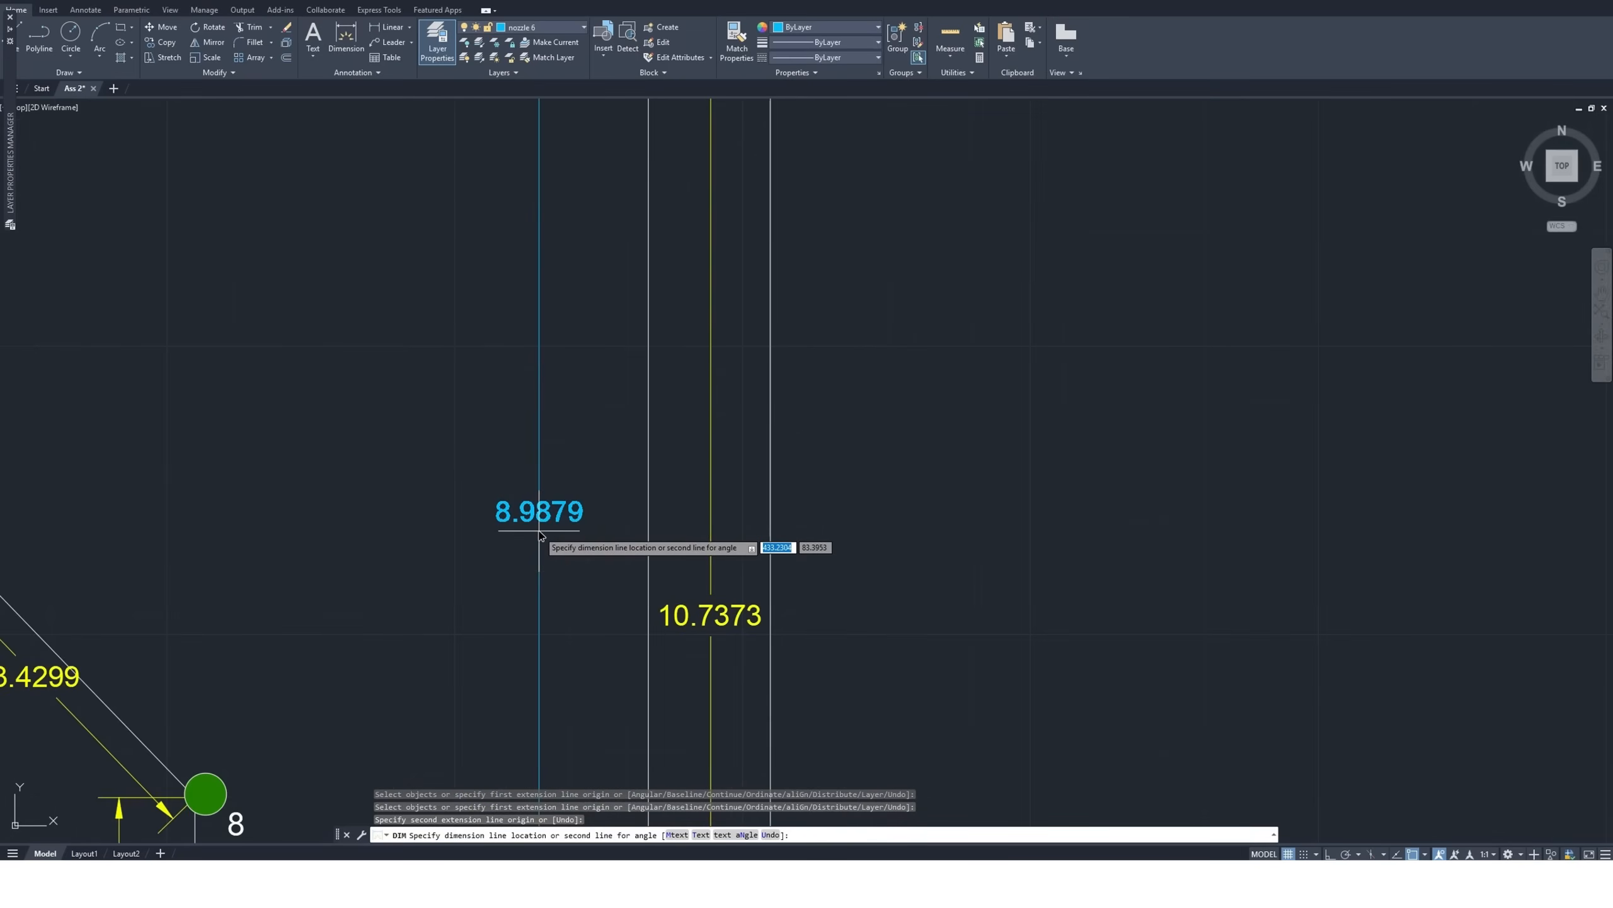
scroll(539, 534, "down", 2)
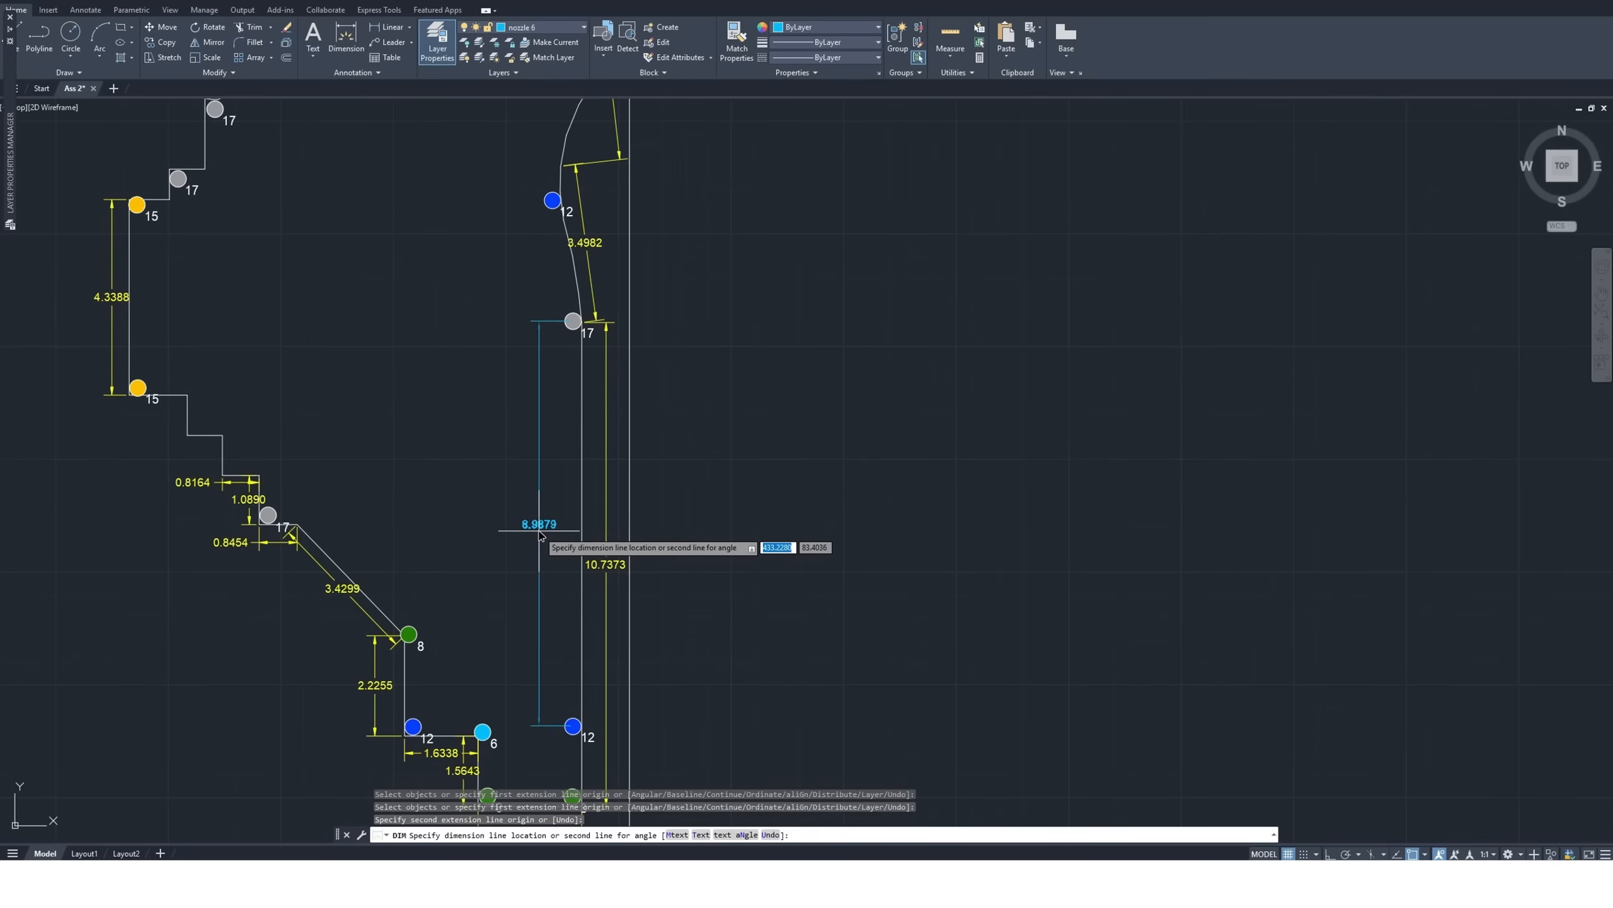
key("Escape")
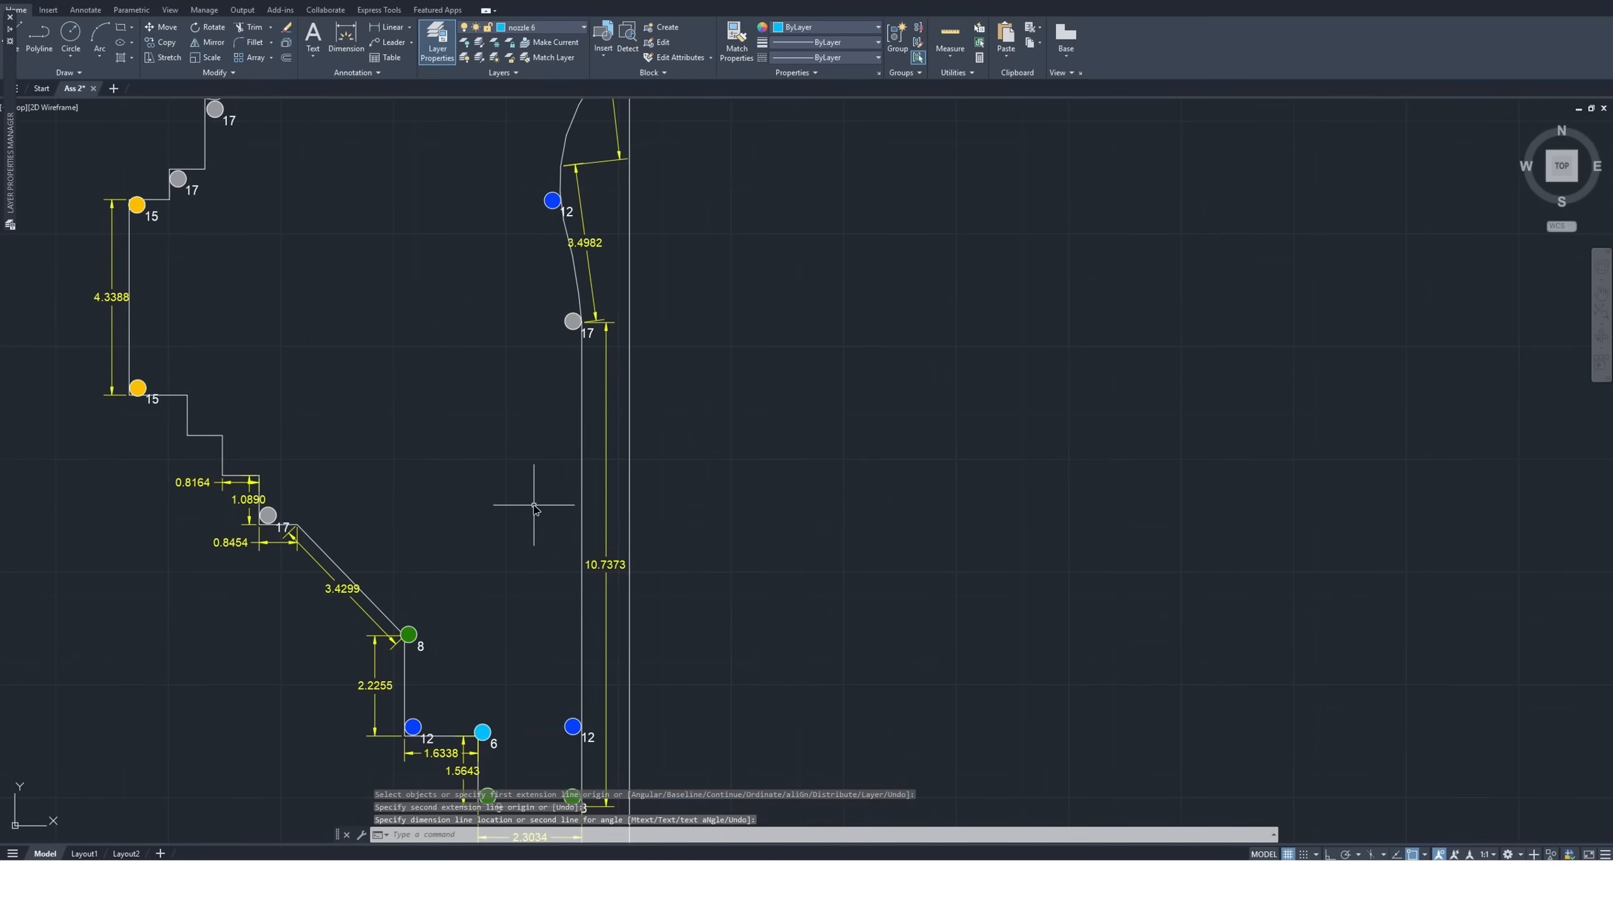
Check the size 15 nozzle's coverage midway along the straight right edge by previewing a copy of it with its coverage circle
scroll(453, 488, "down", 6)
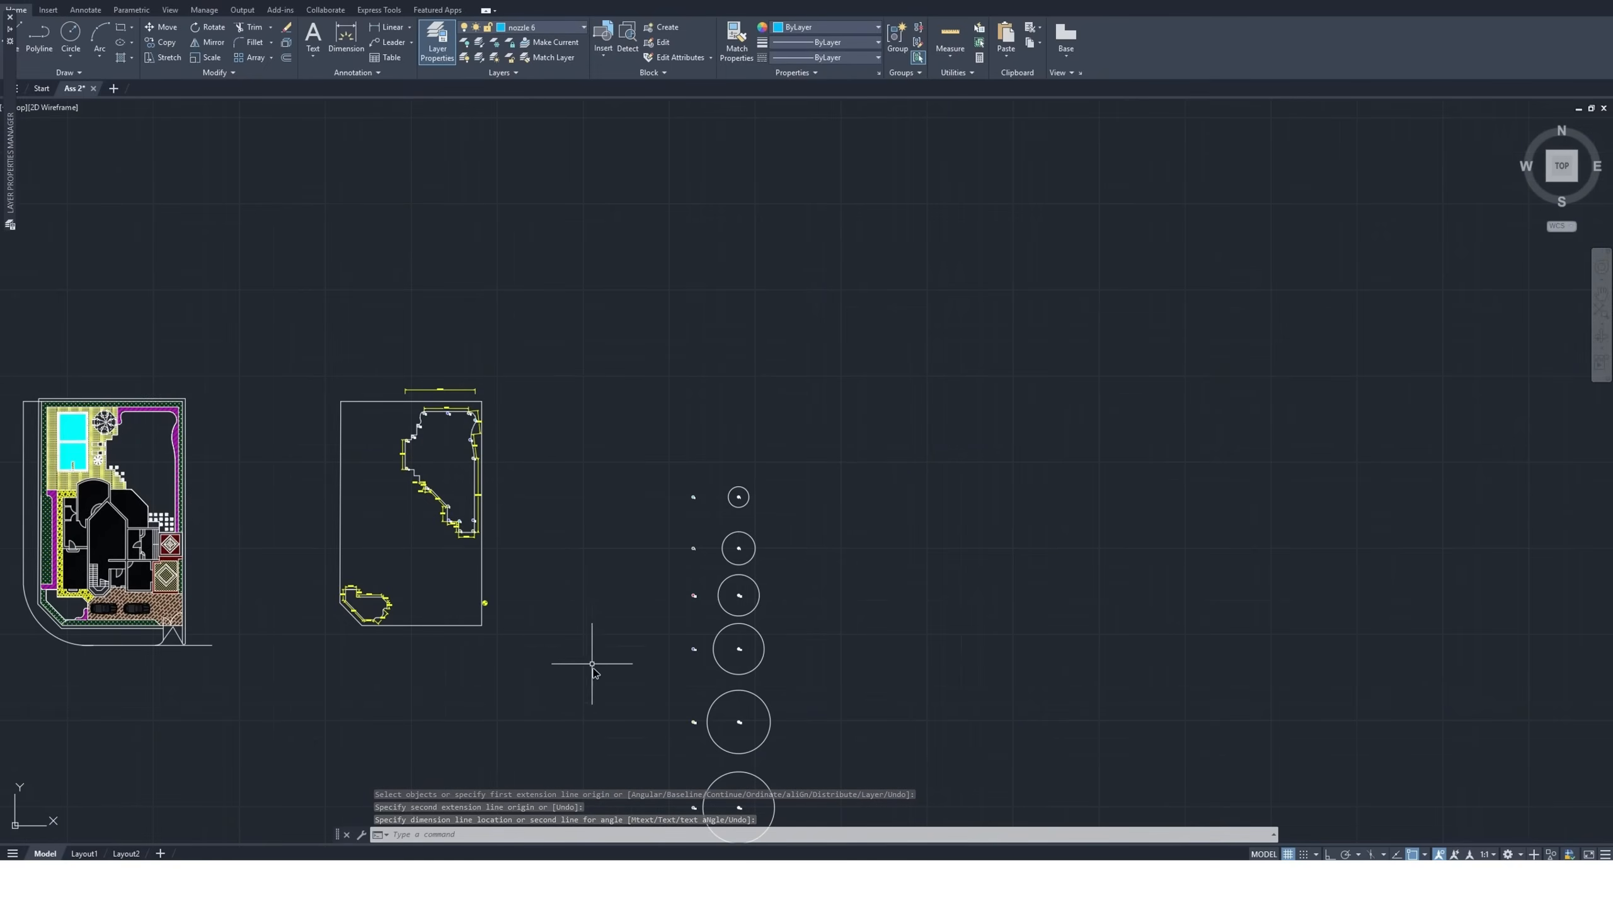
scroll(666, 768, "up", 3)
left_click(880, 624)
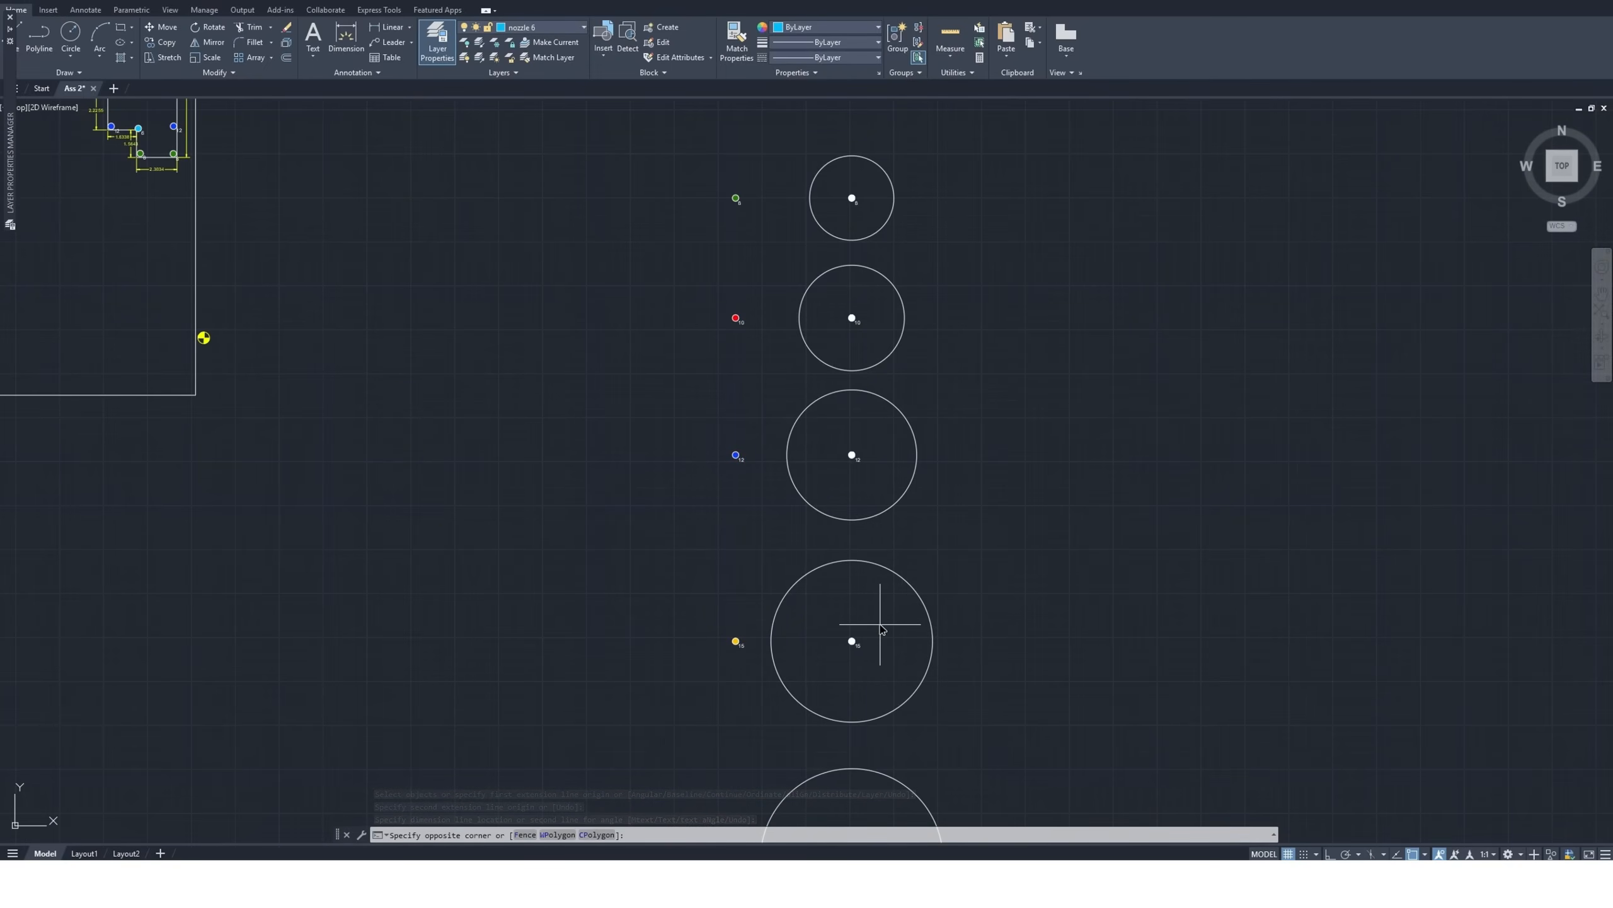
left_click(803, 705)
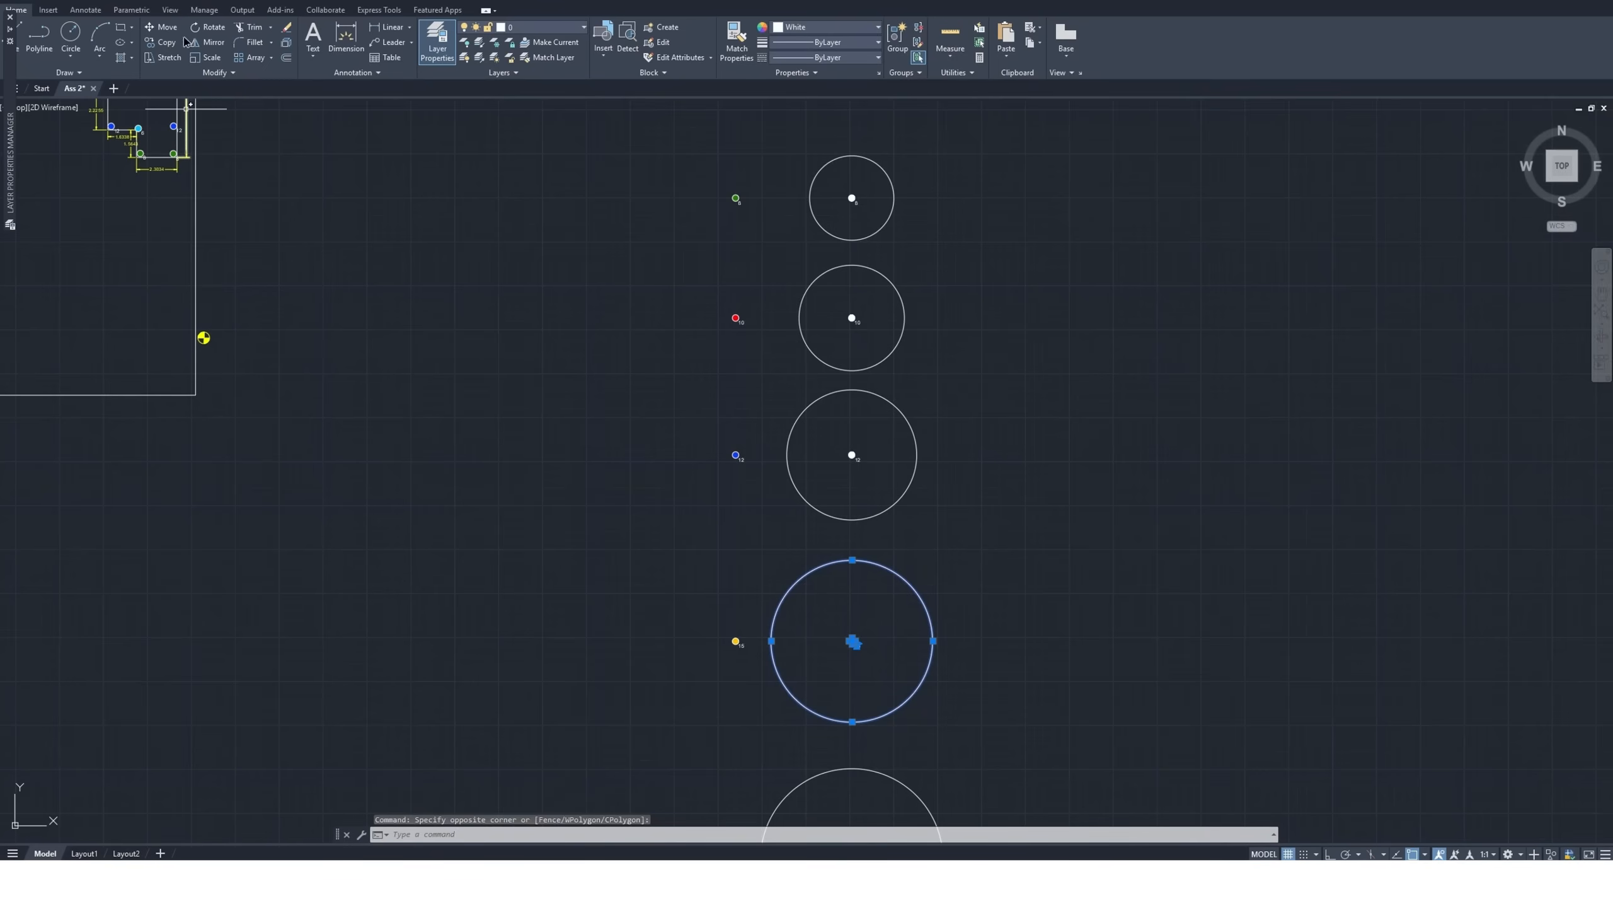
left_click(164, 42)
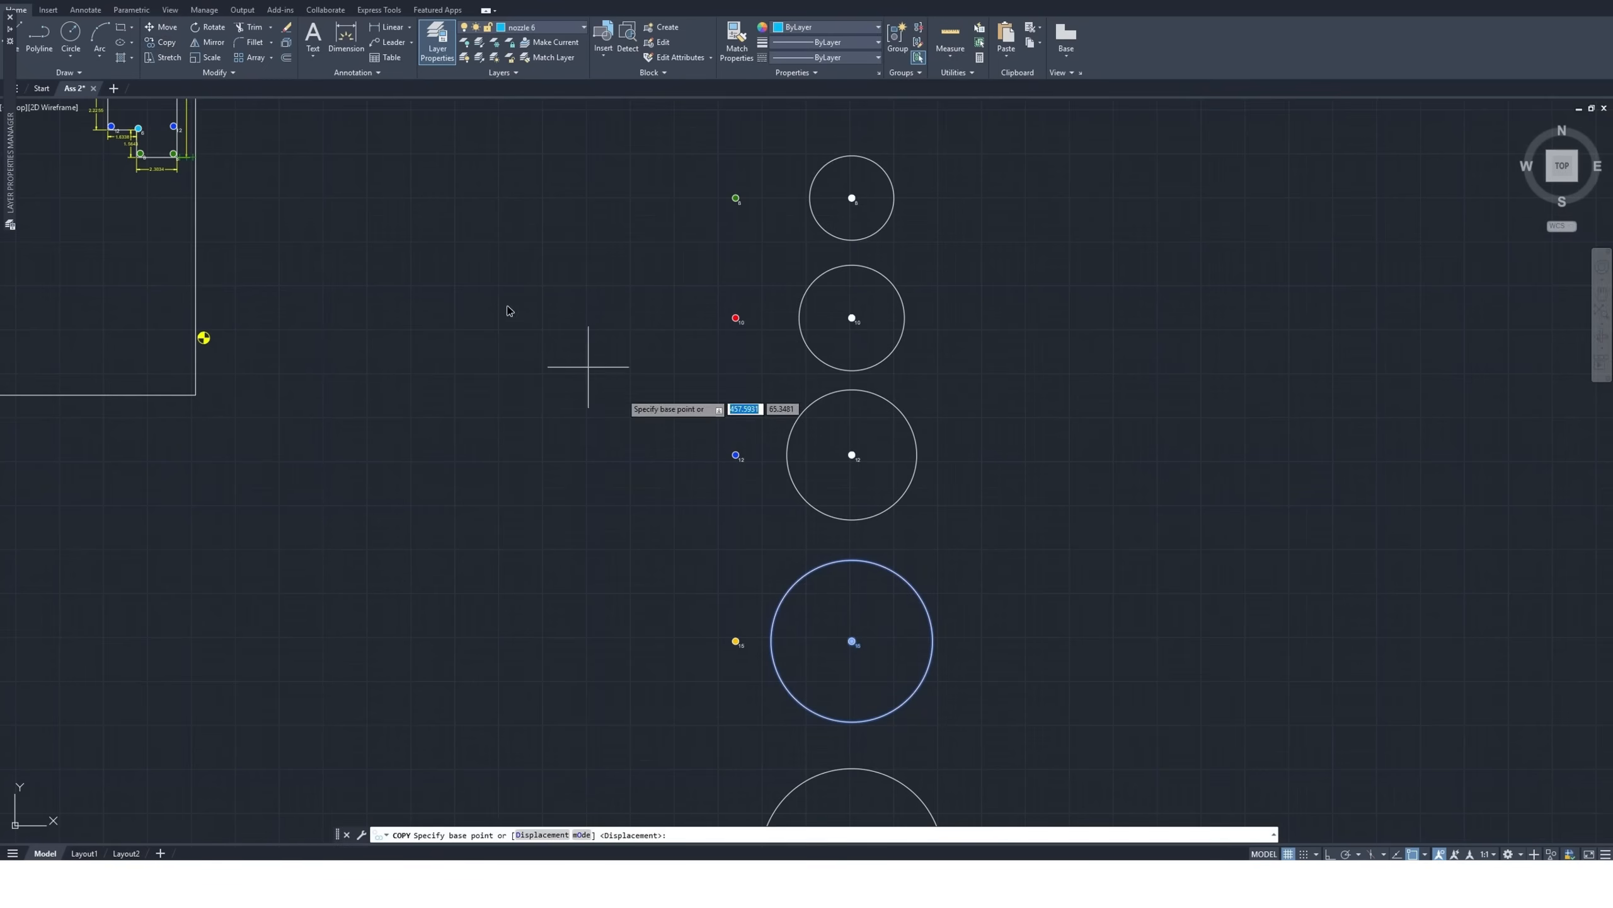
left_click(852, 640)
scroll(861, 645, "down", 4)
scroll(611, 418, "up", 4)
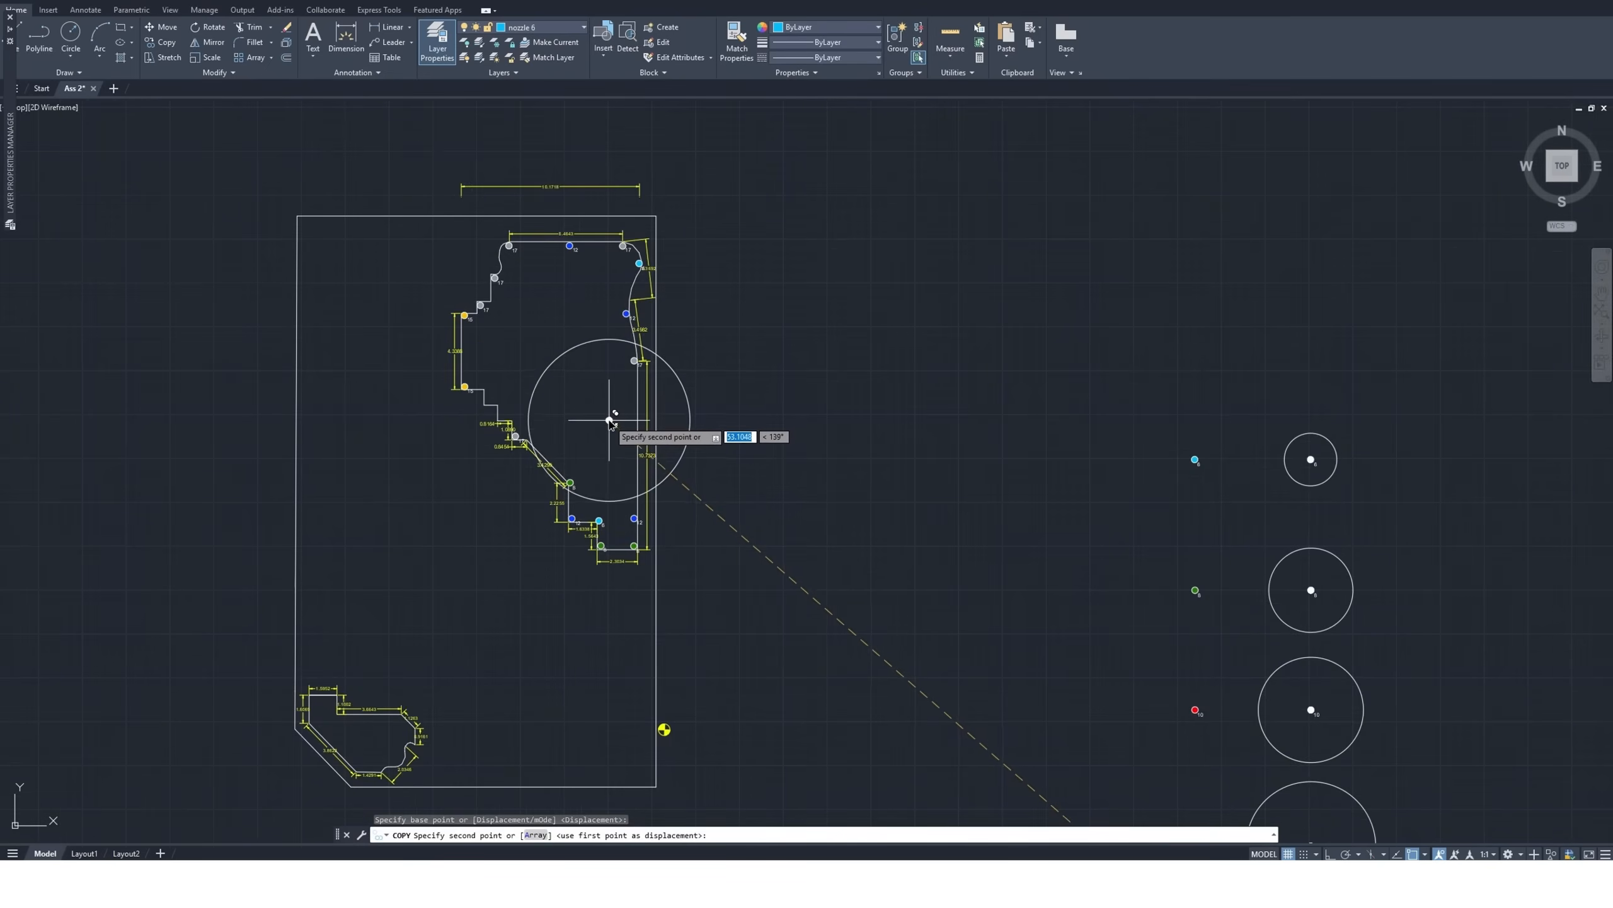
scroll(610, 421, "up", 4)
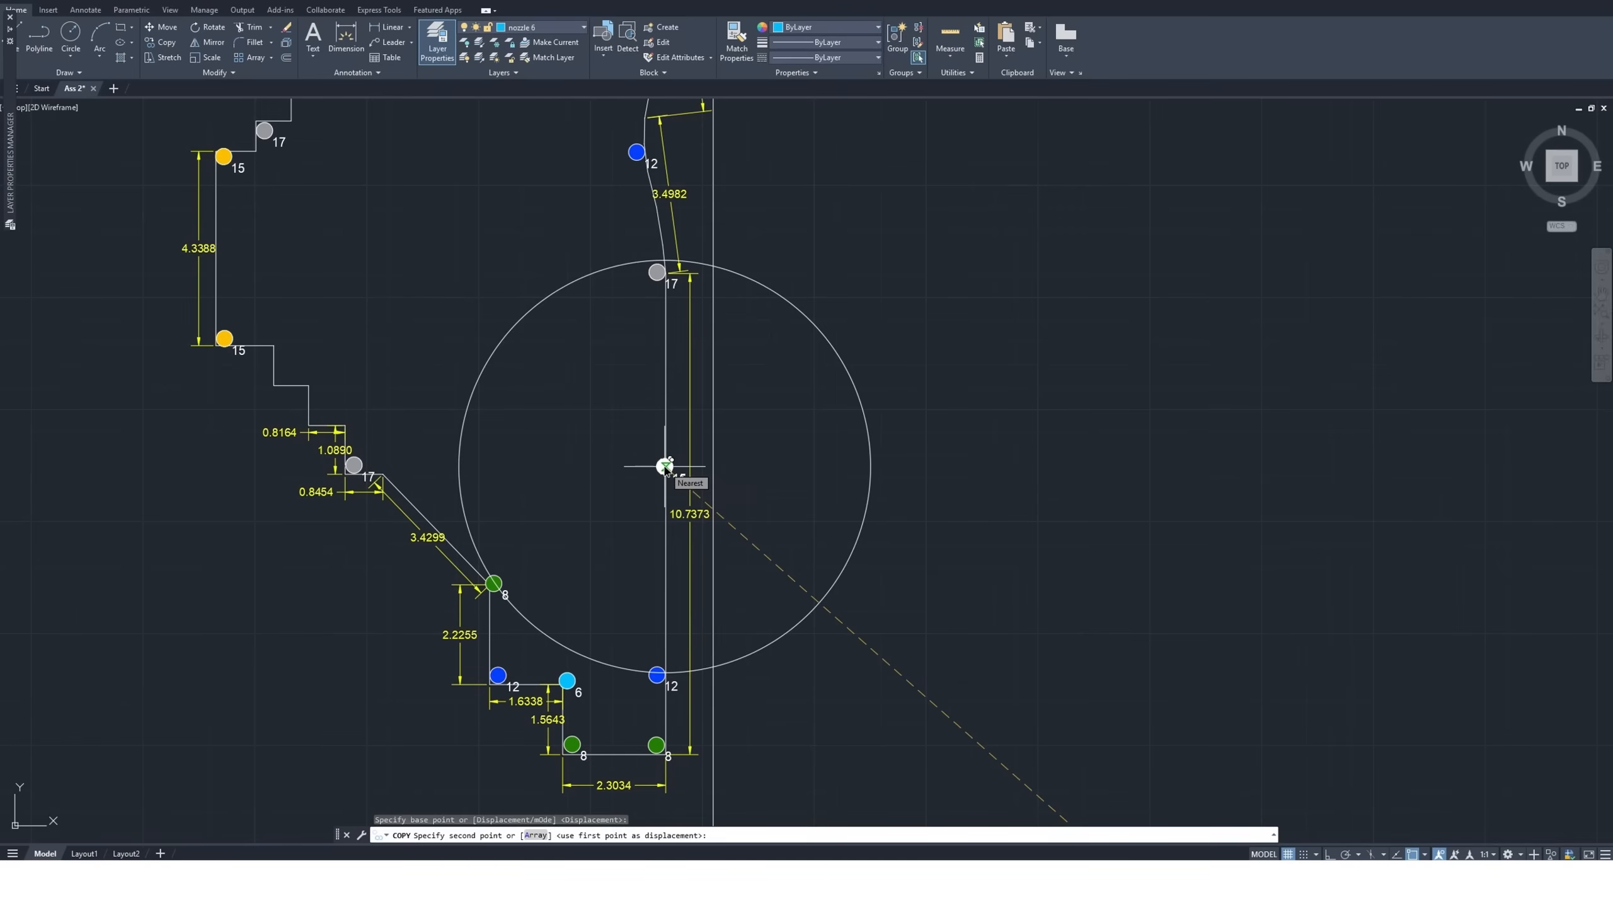
key("Escape")
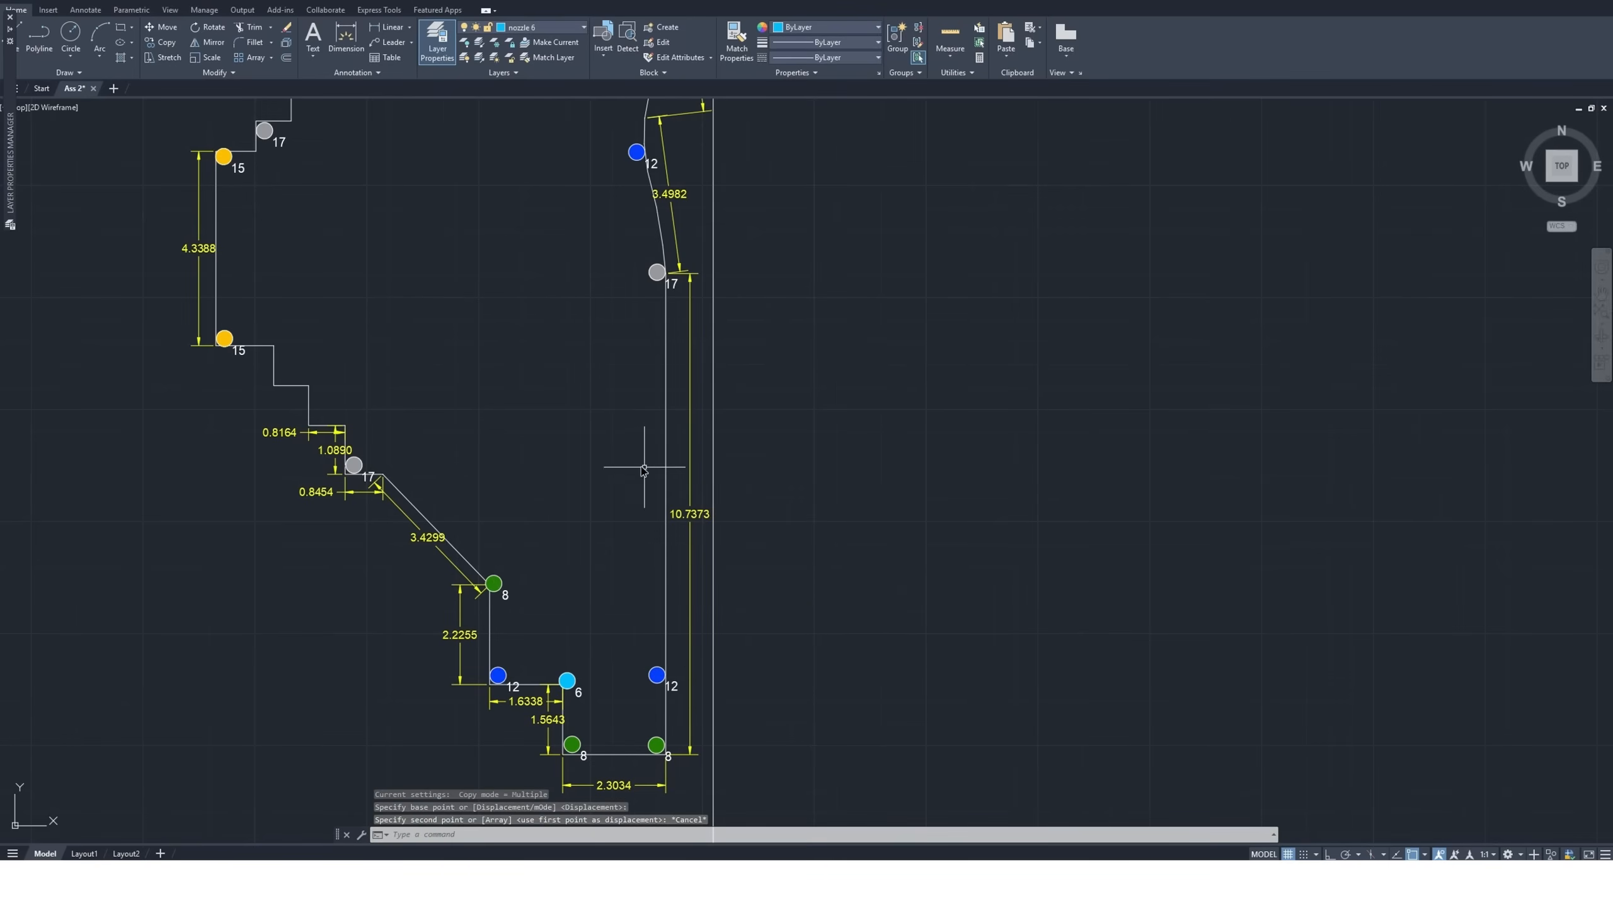
Copy the standalone size 17 nozzle symbol by its center to just inside the straight right edge, midway between its size 17 and size 12 nozzles
scroll(737, 466, "down", 6)
scroll(850, 669, "up", 9)
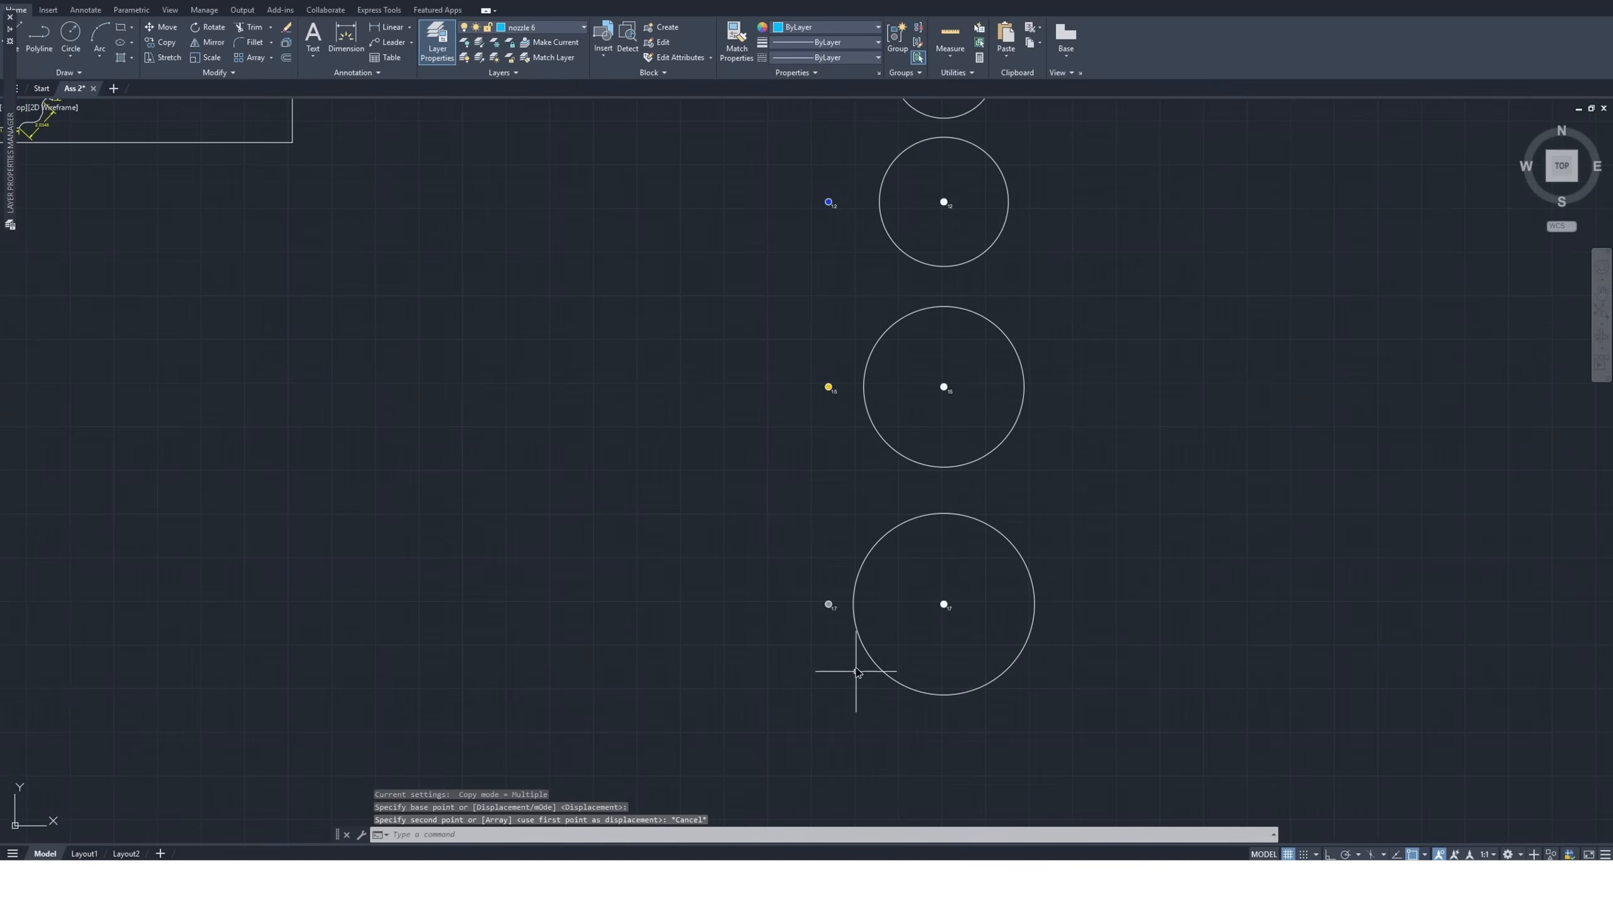
left_click_drag(825, 490, 703, 594)
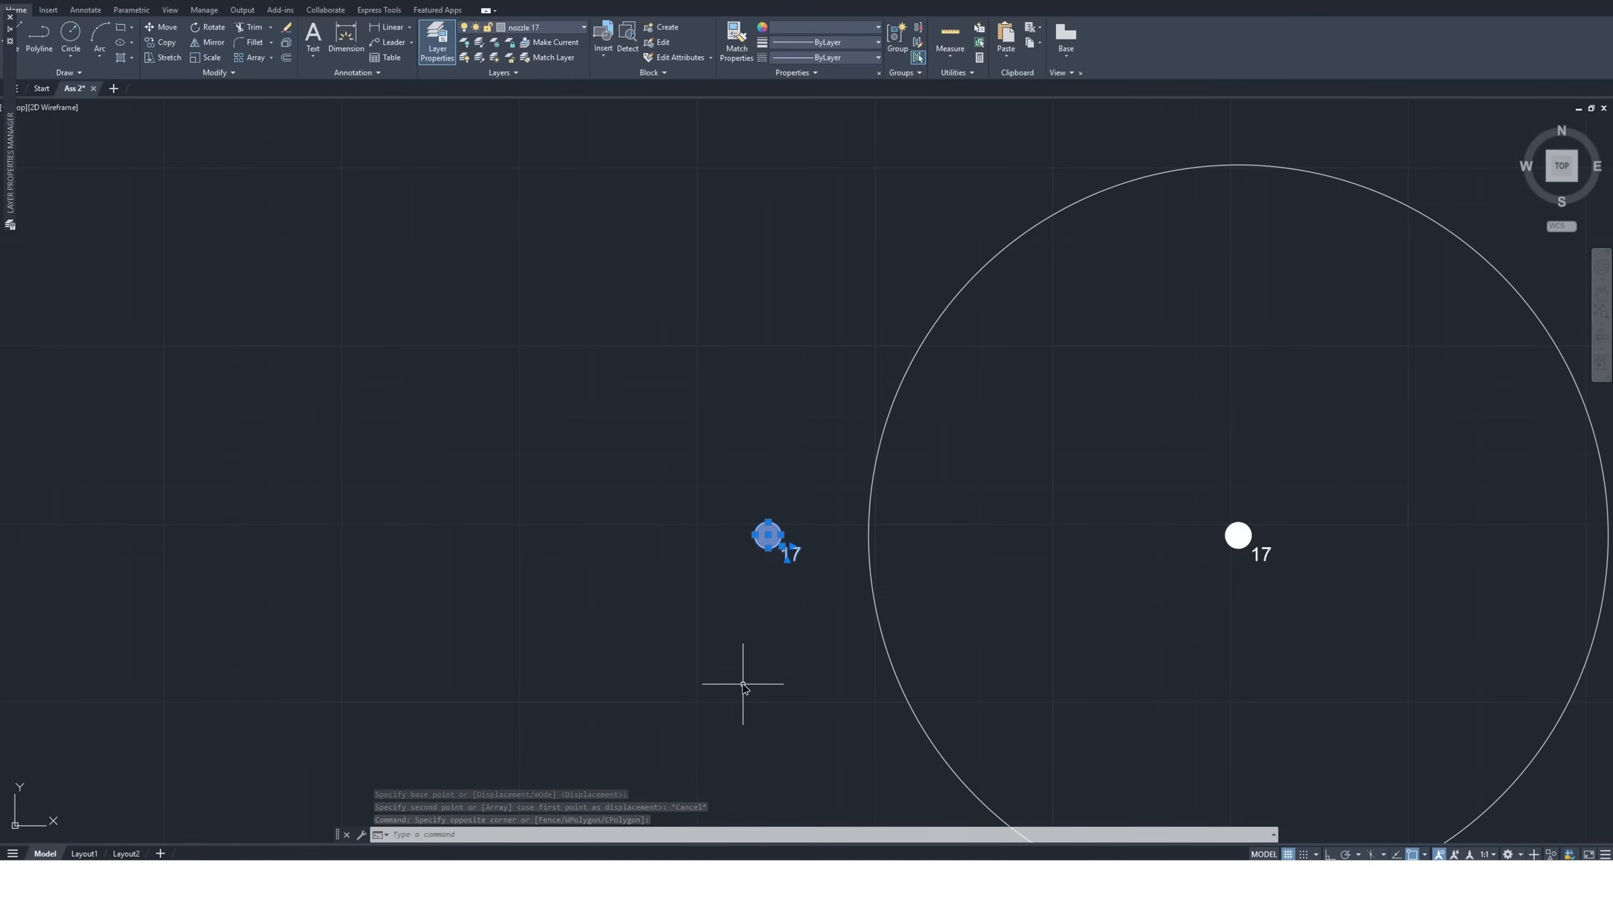
scroll(743, 666, "down", 2)
left_click(160, 43)
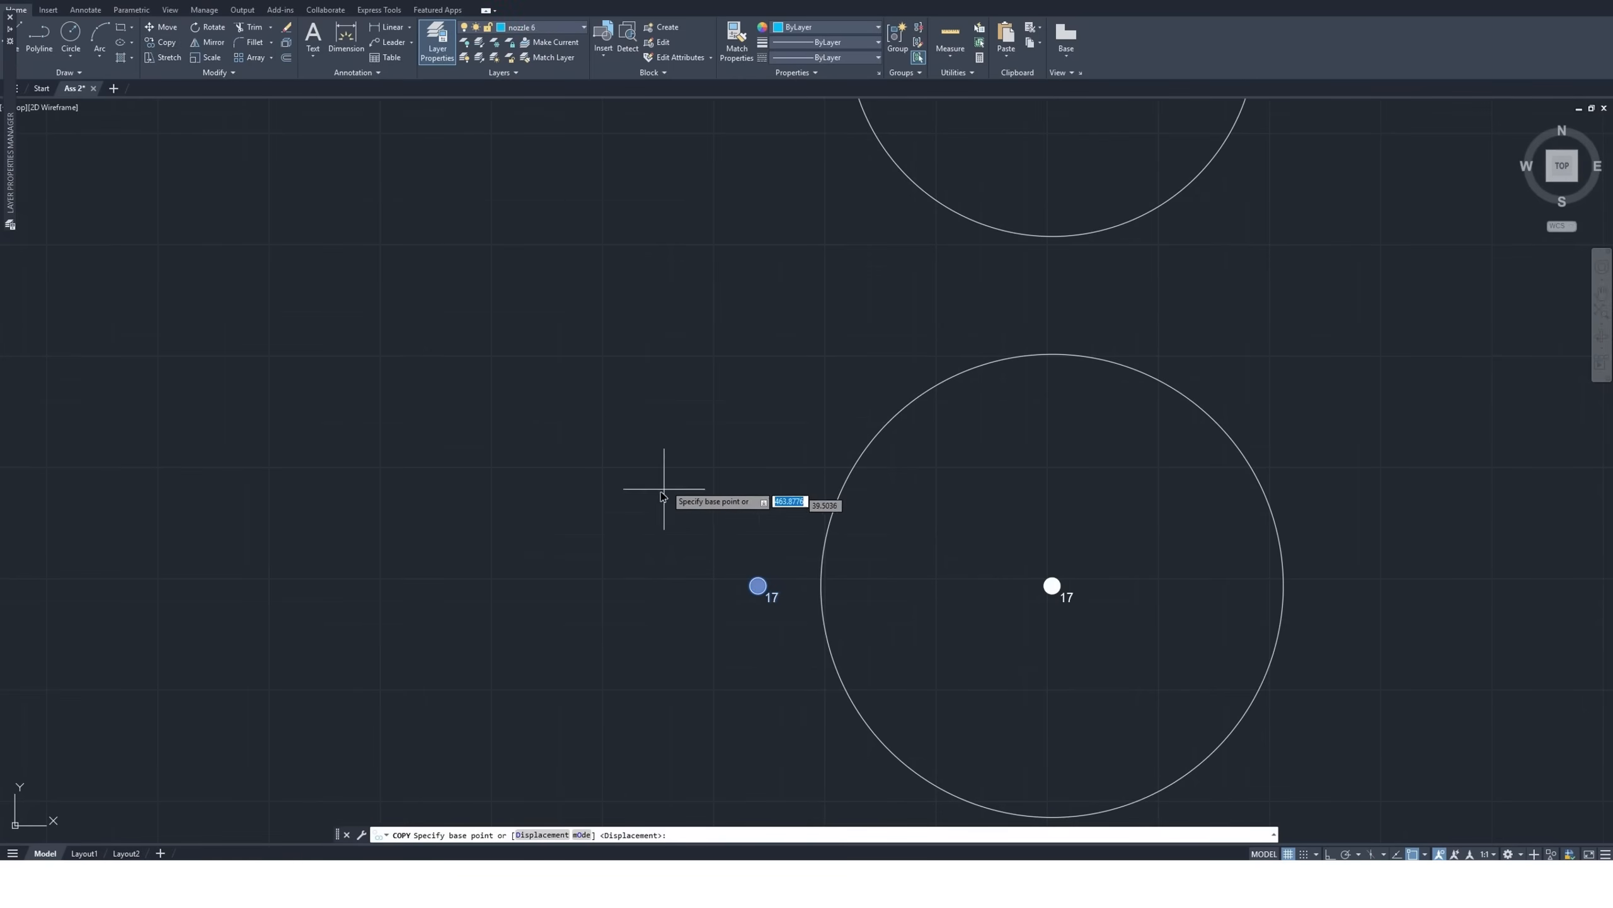
left_click(760, 585)
scroll(775, 598, "down", 5)
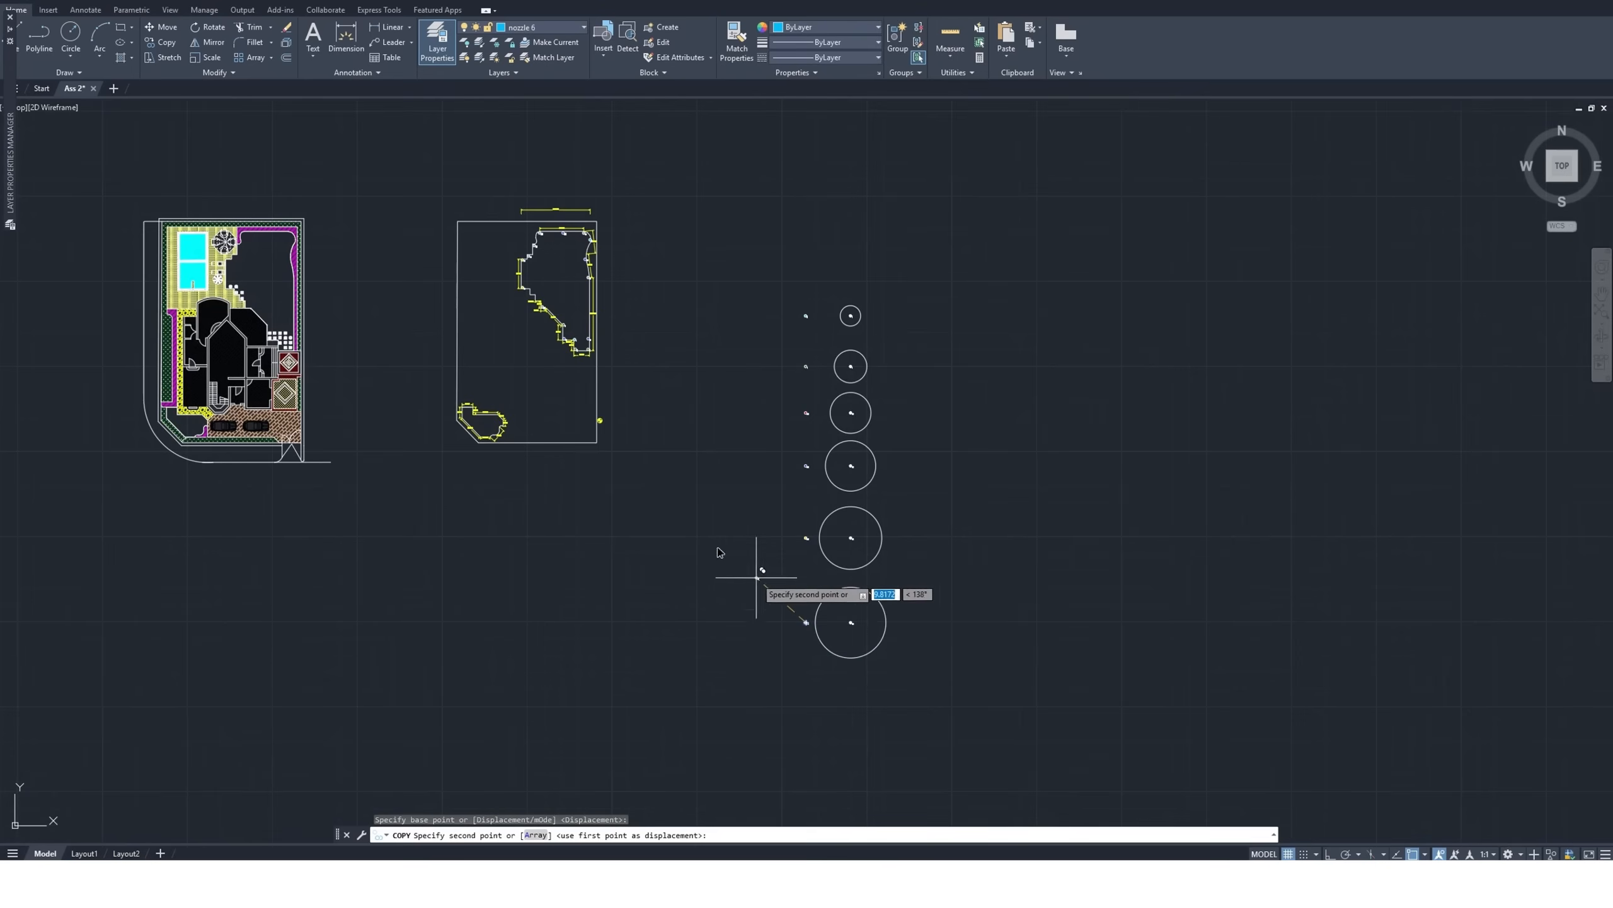
scroll(572, 317, "up", 5)
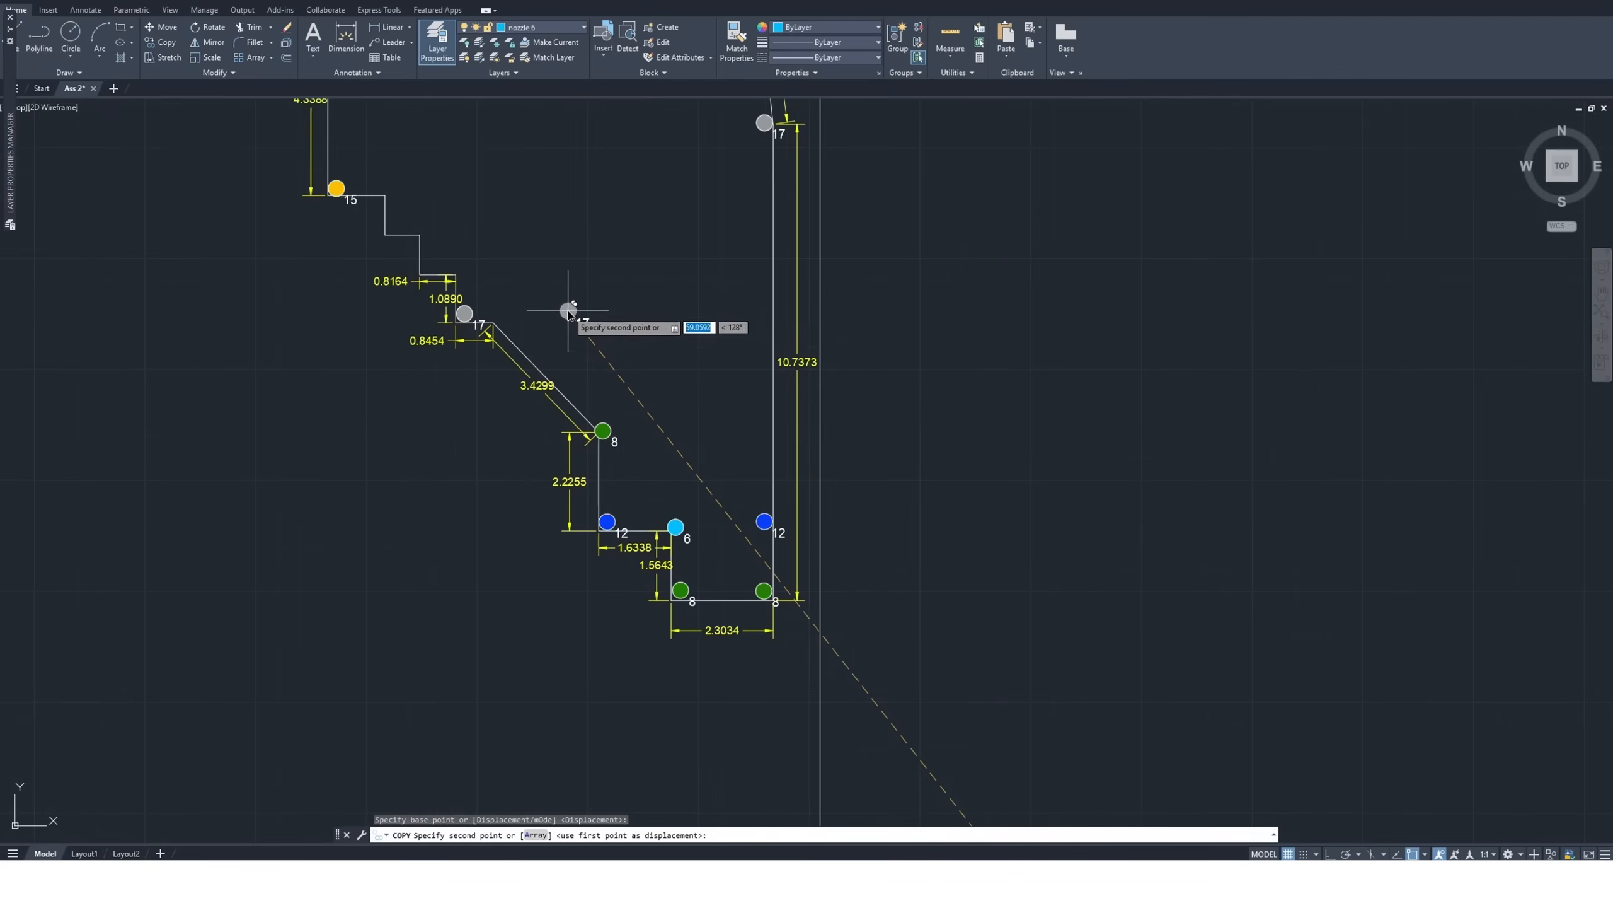
left_click(764, 317)
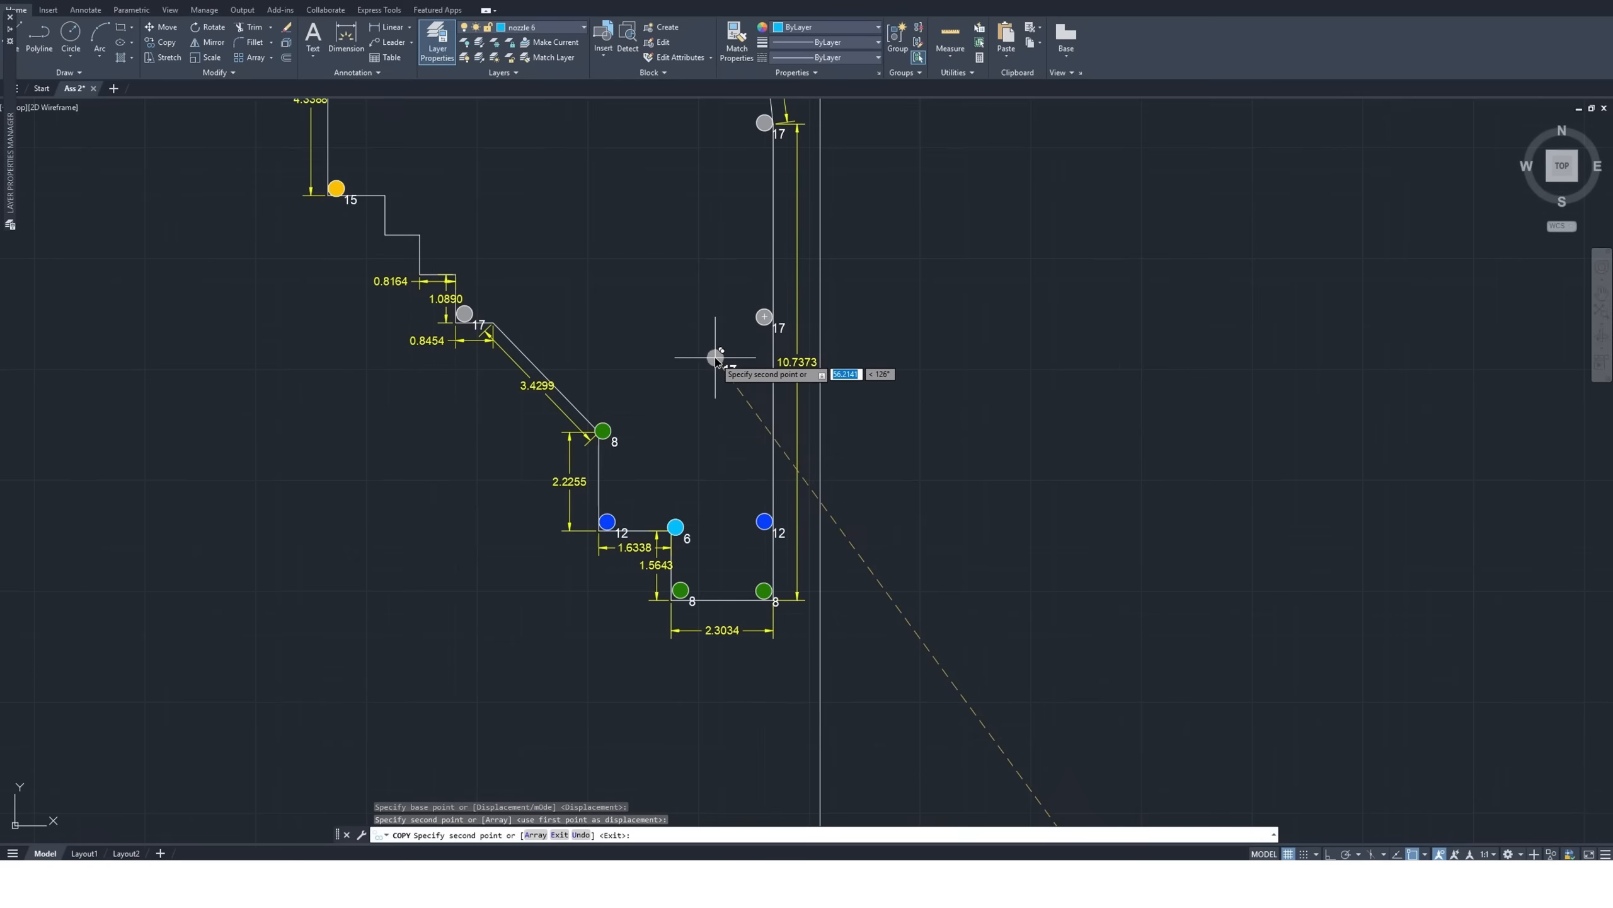
key("Escape")
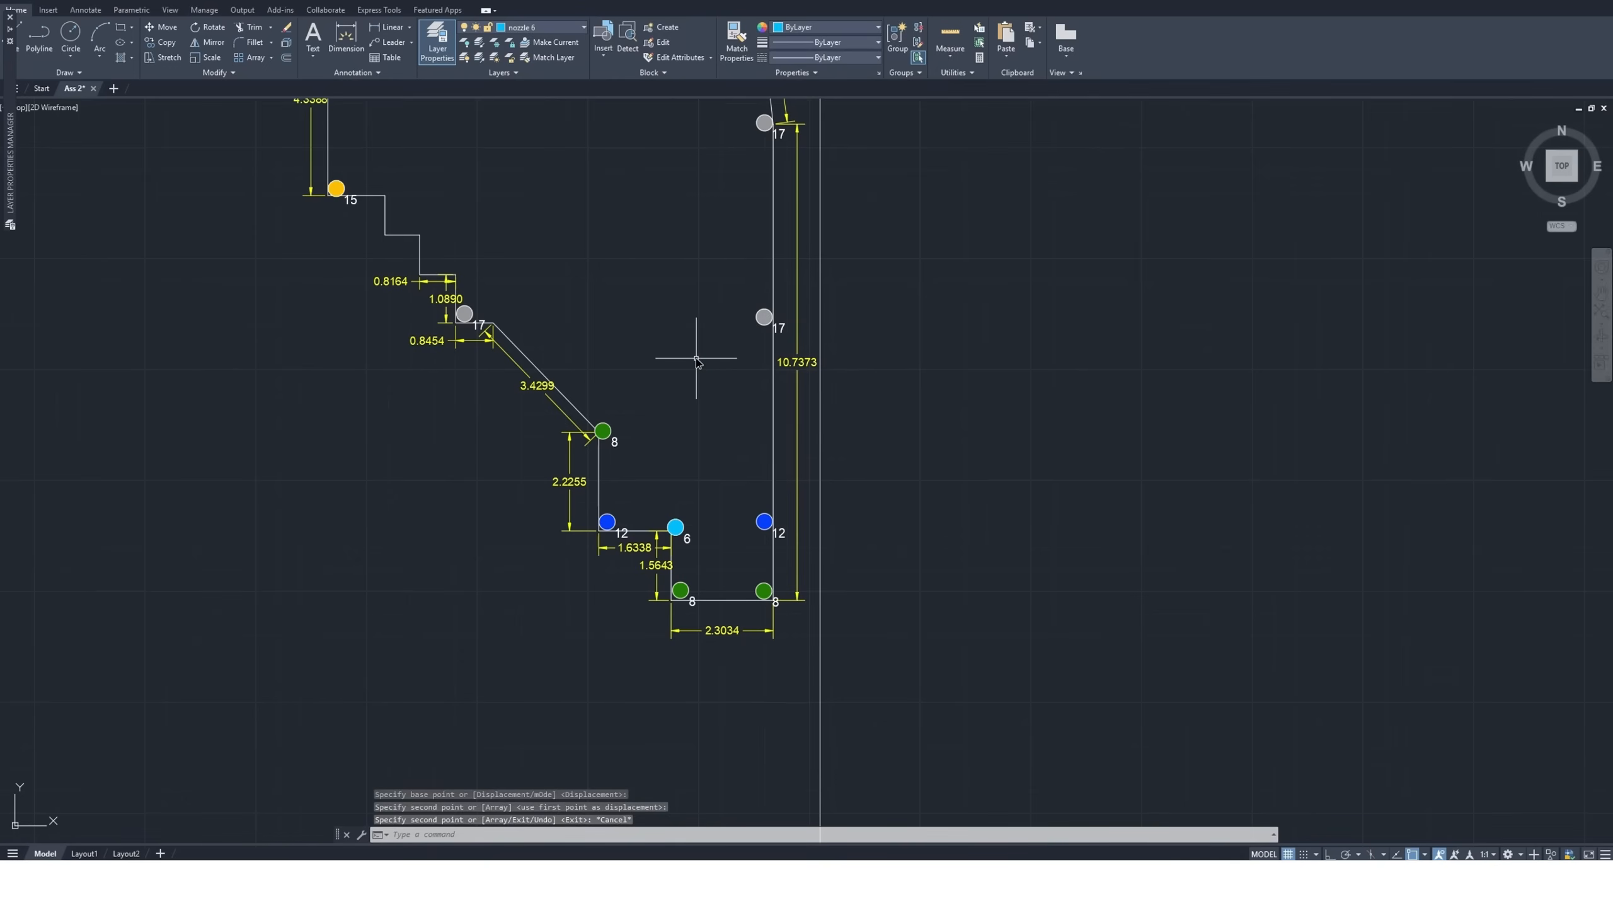
scroll(696, 354, "down", 2)
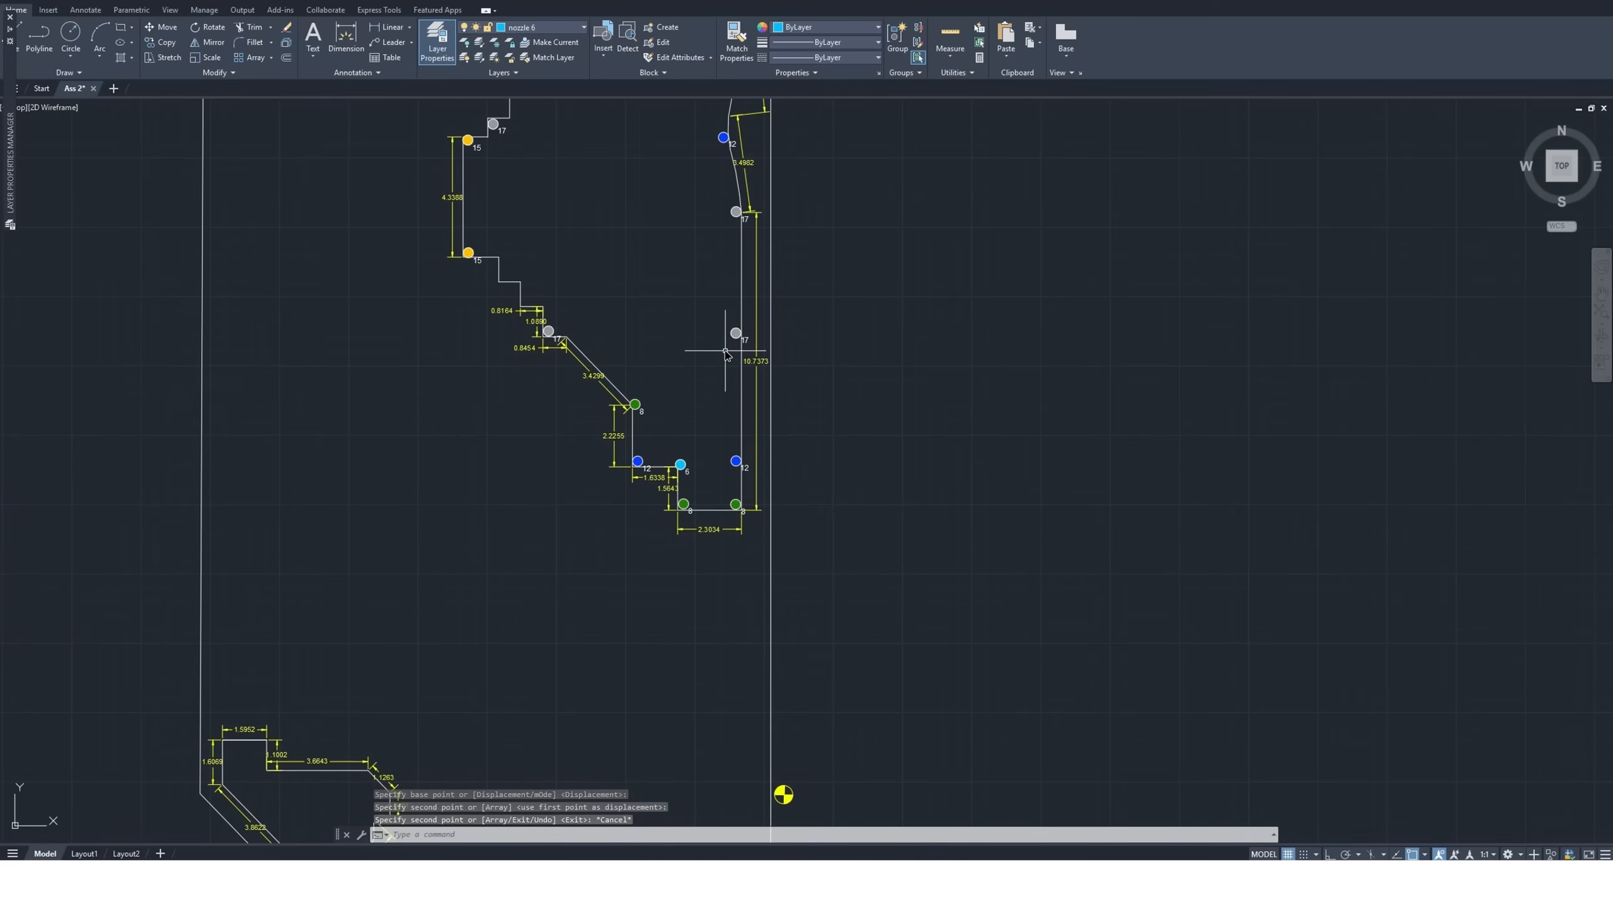
Undo the last copy of the size 17 nozzle midway along the straight right edge
scroll(731, 351, "up", 4)
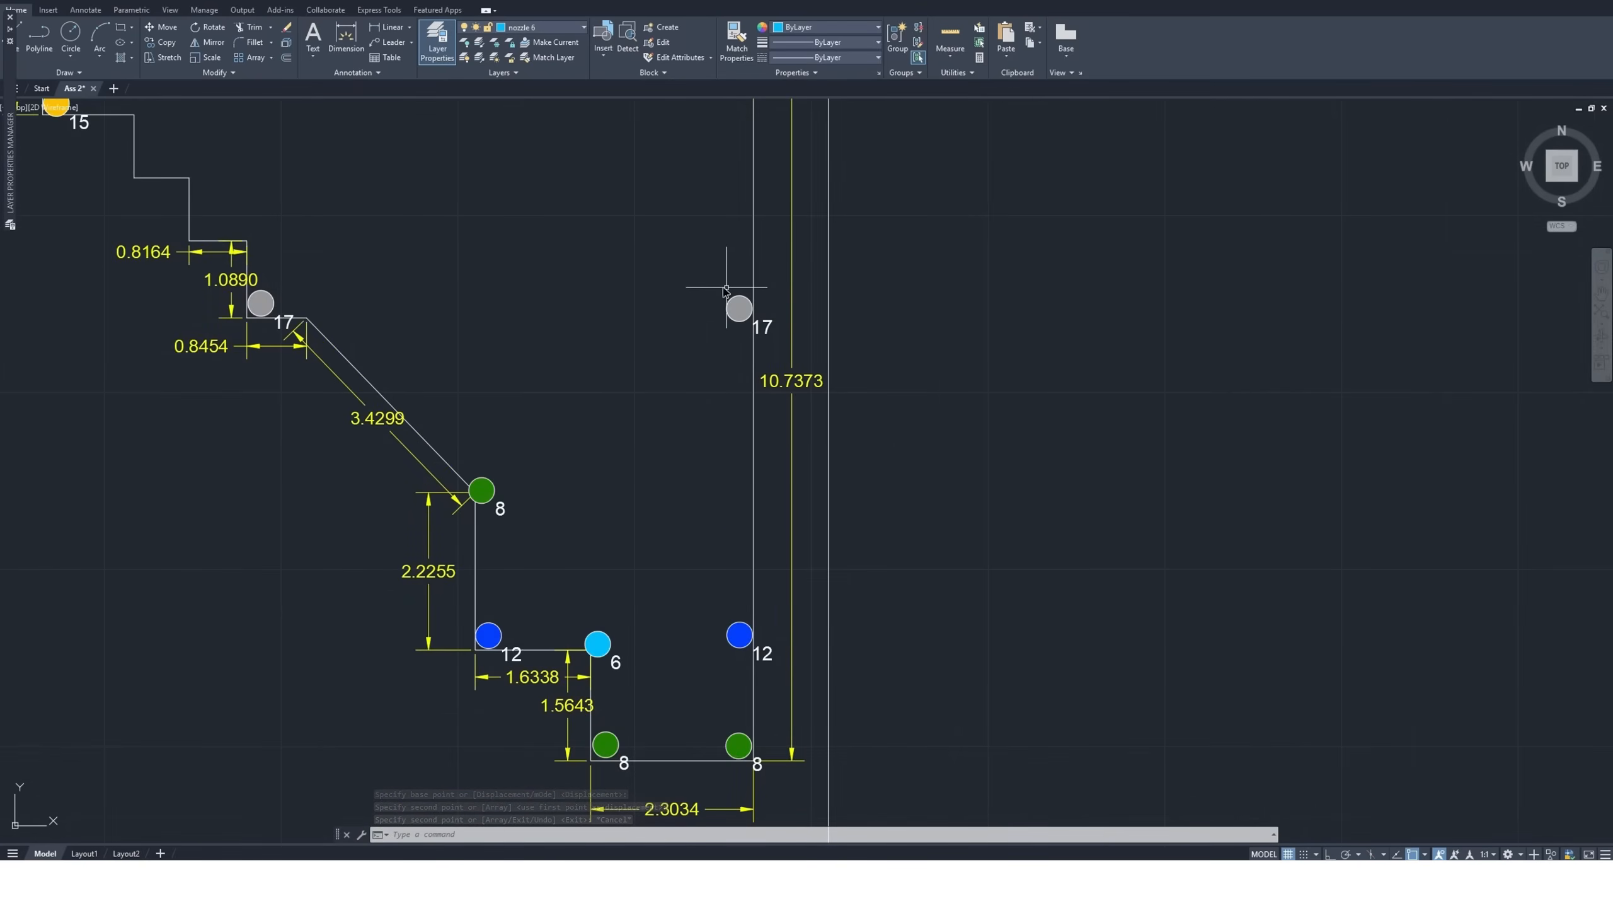
scroll(709, 289, "down", 2)
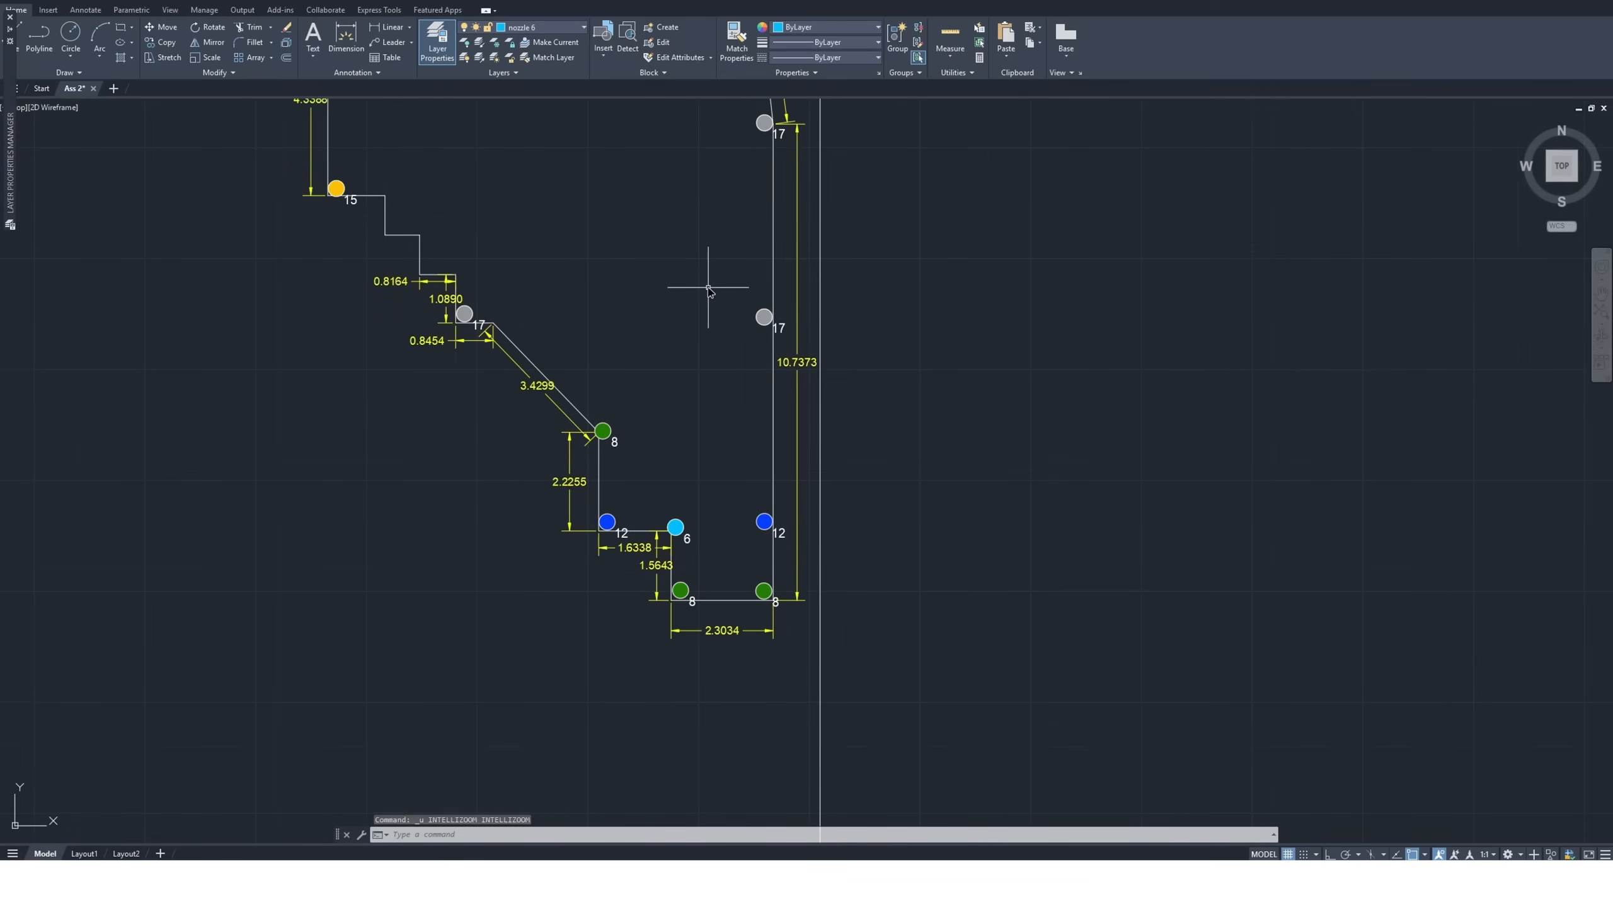
key("ctrl+z")
scroll(786, 530, "down", 2)
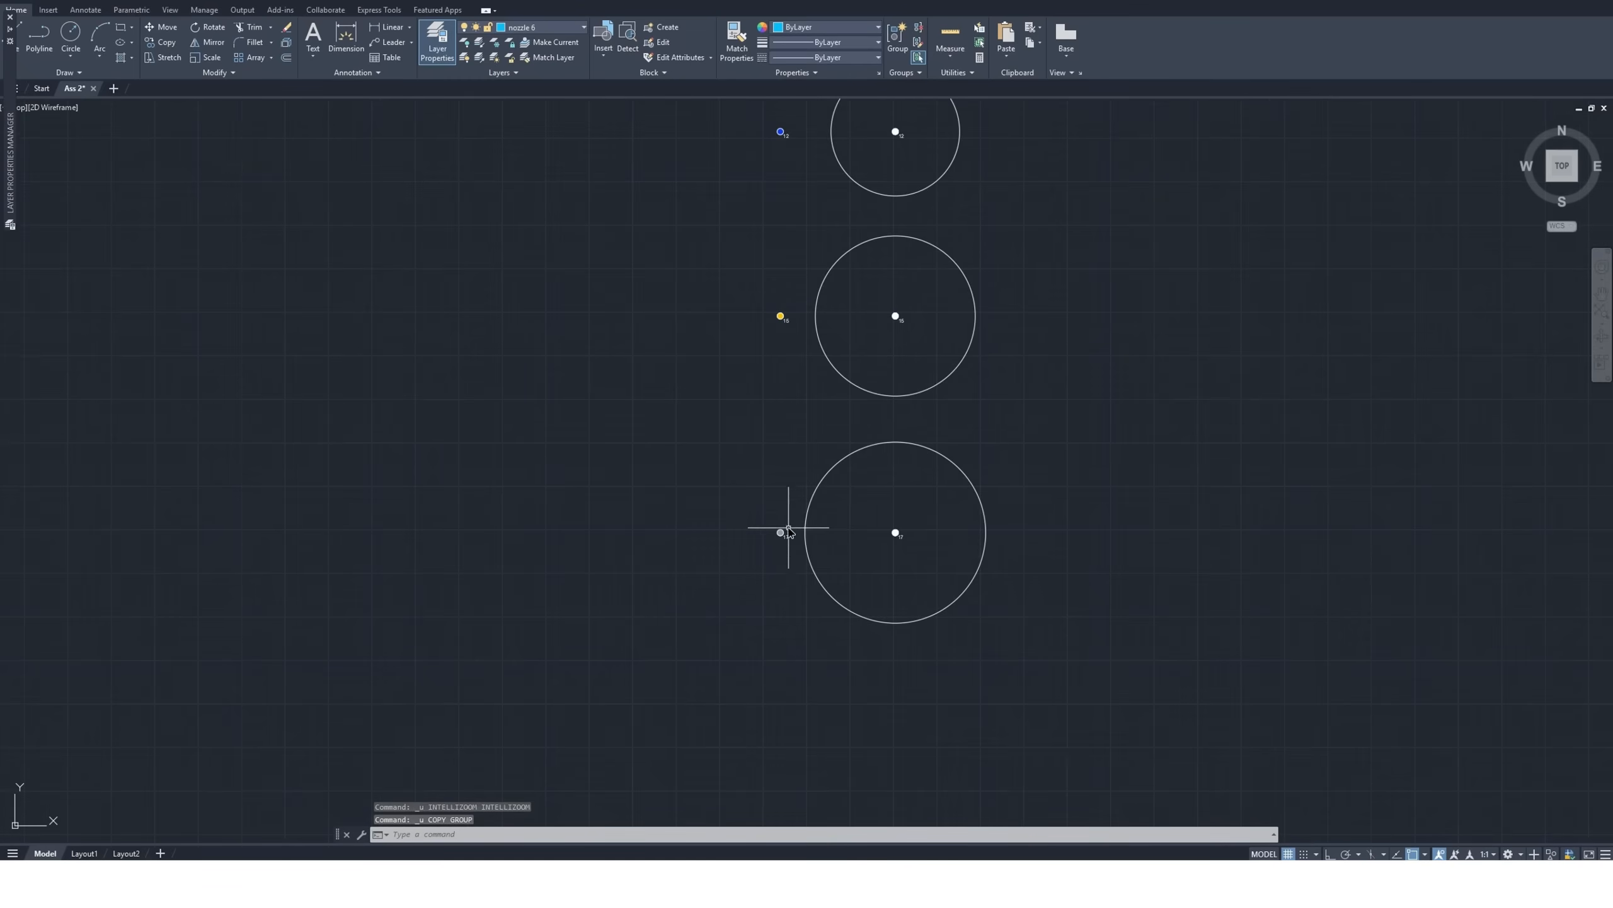
Copy the standalone size 15 nozzle symbol by its center to just inside the straight right edge, midway between its size 17 and size 12 nozzles
scroll(794, 309, "up", 2)
left_click(787, 306)
left_click(713, 380)
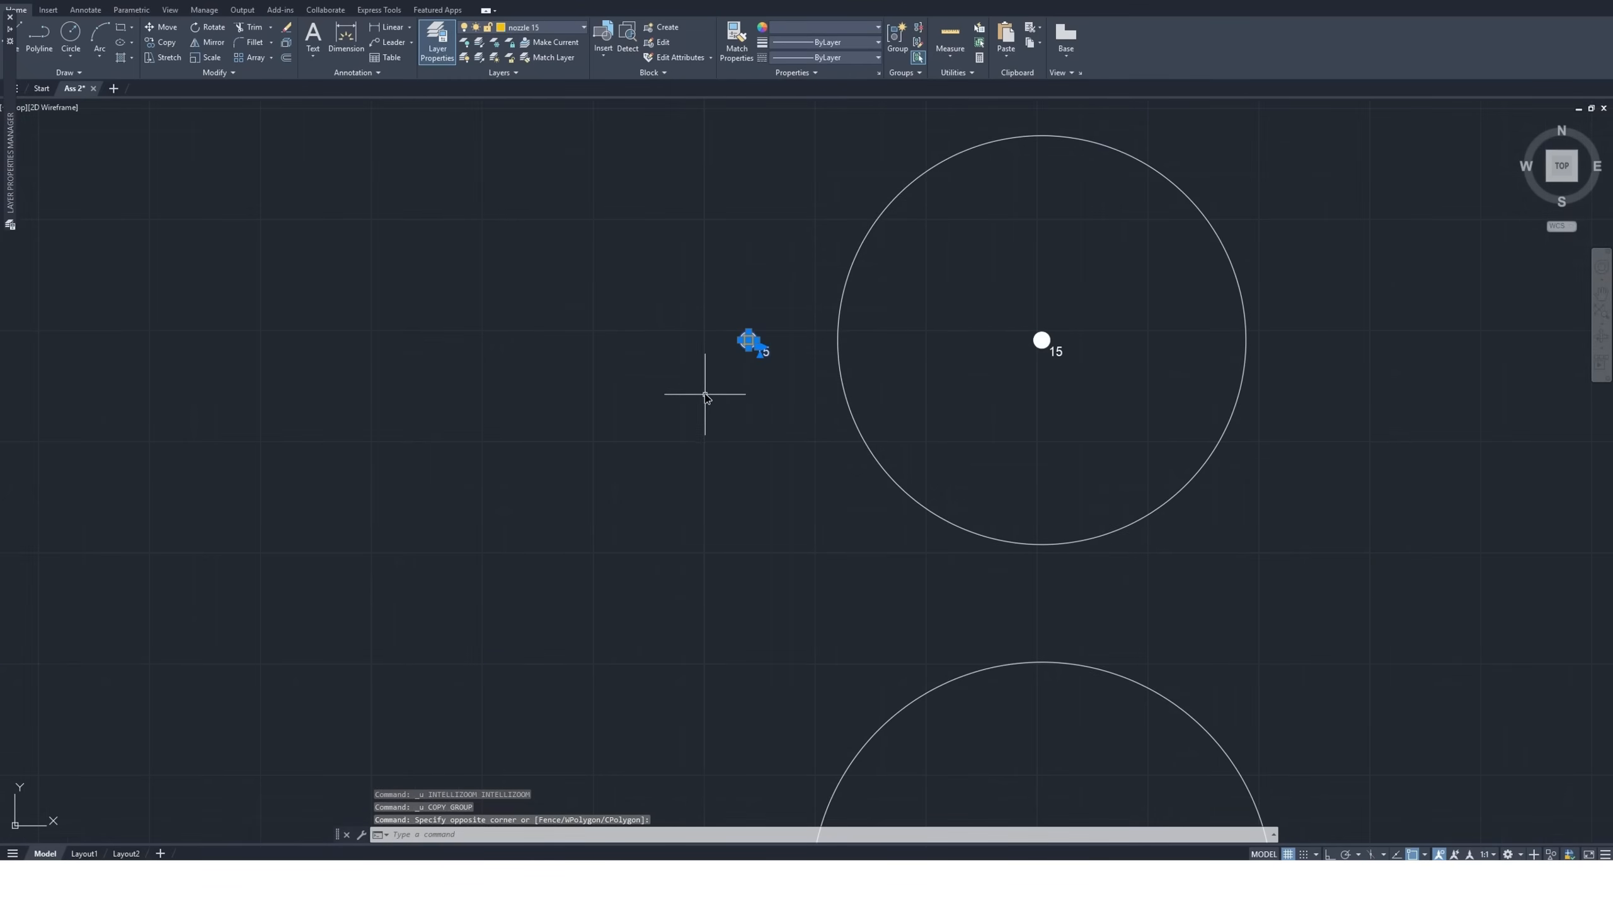
left_click(162, 42)
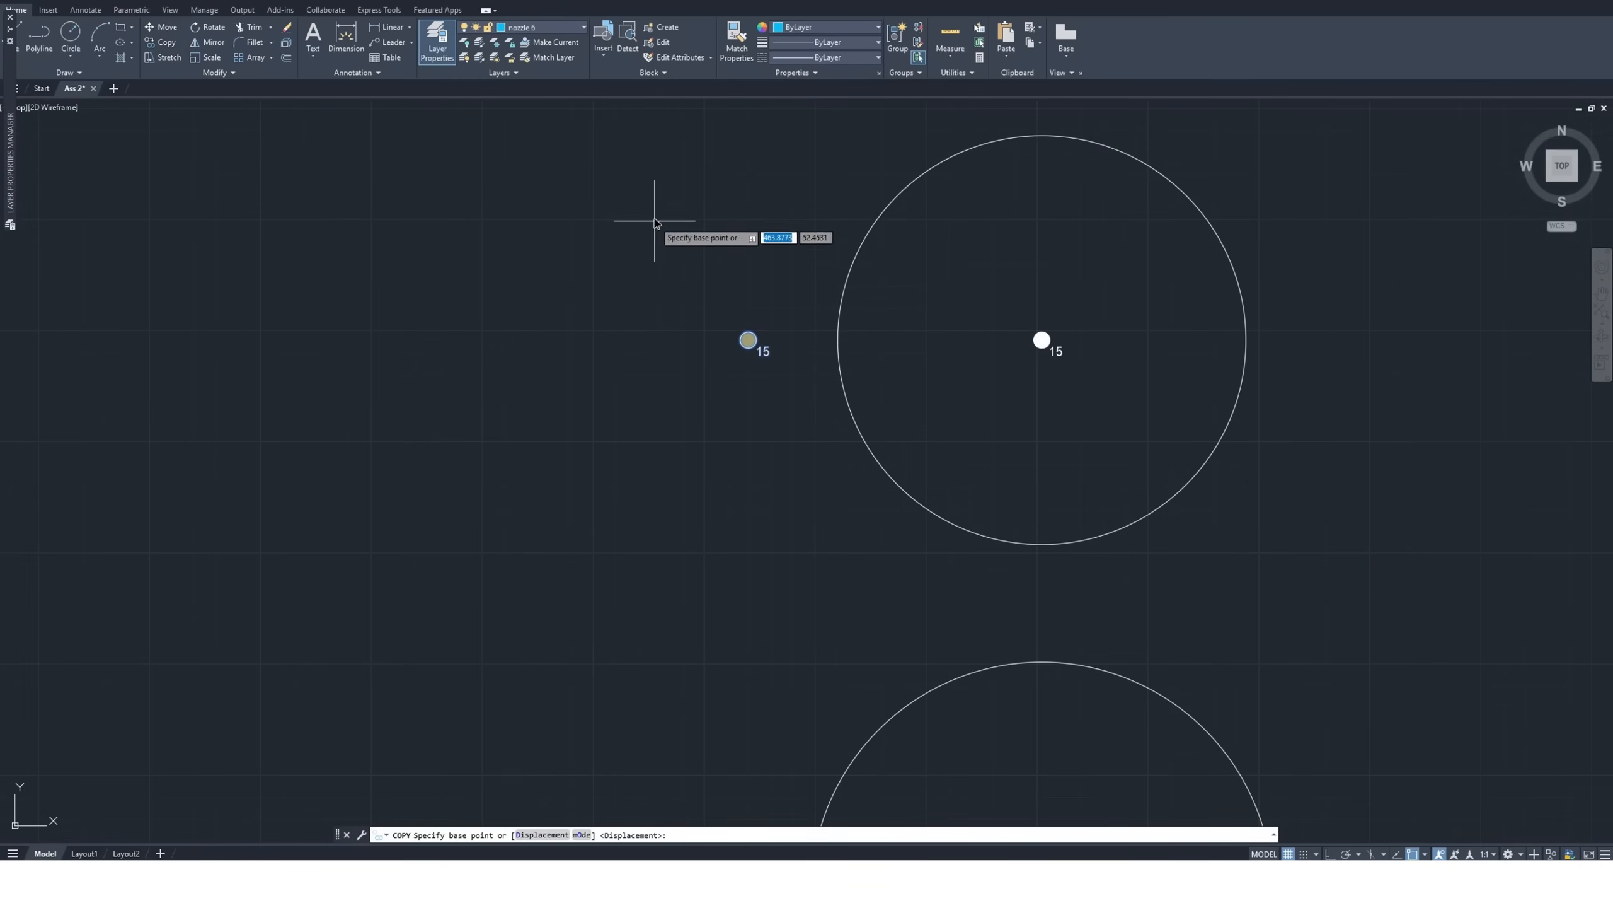
left_click(756, 342)
scroll(785, 423, "down", 8)
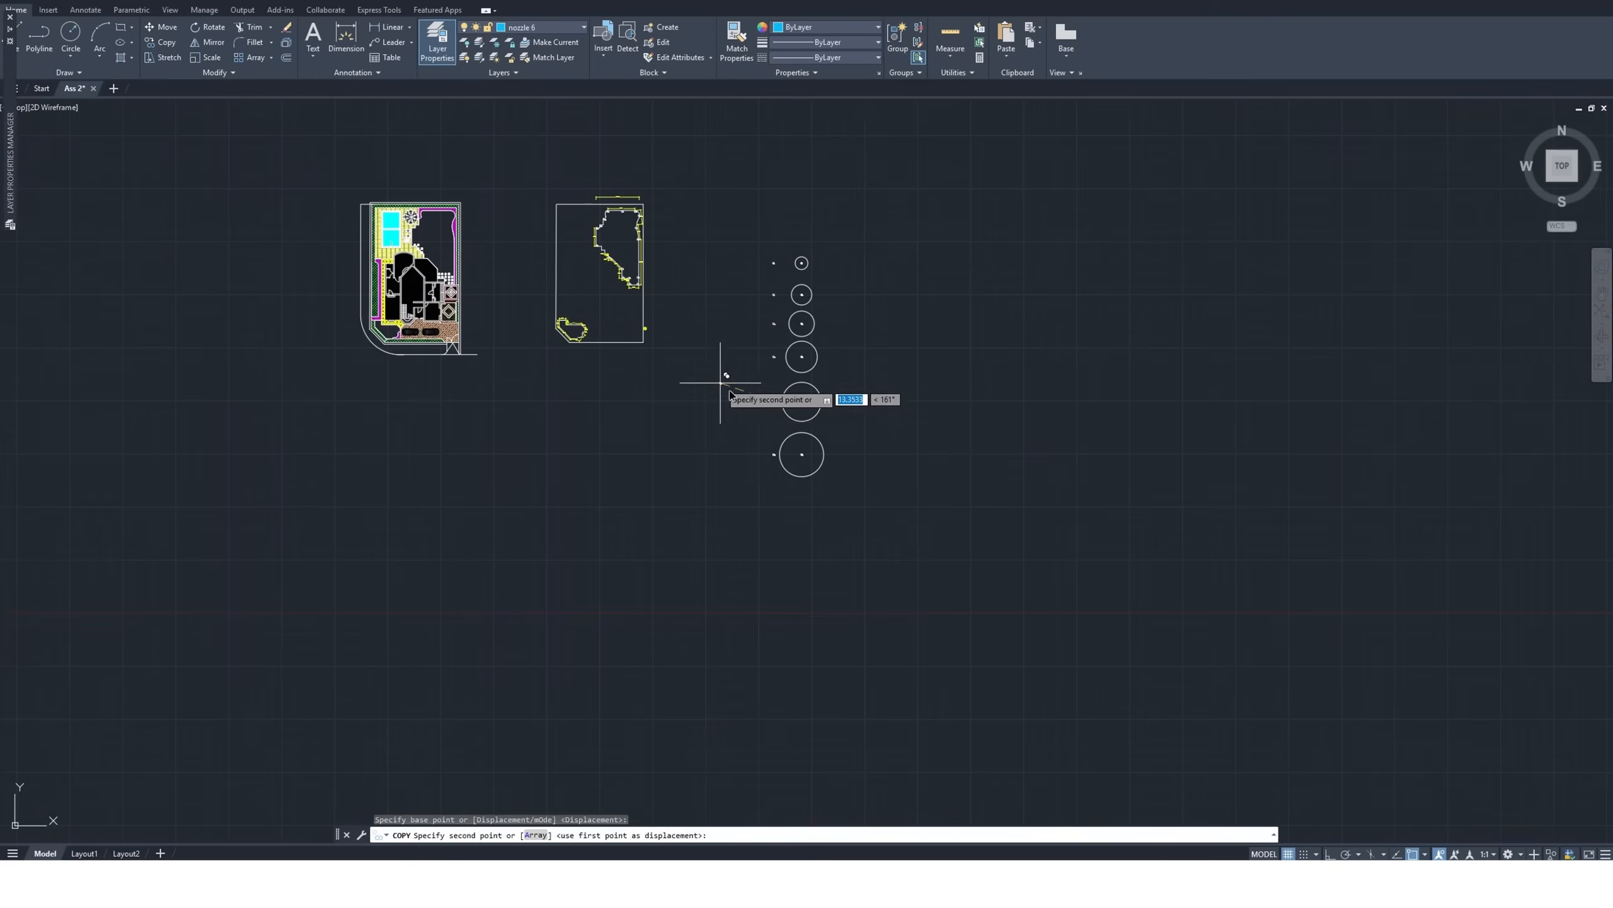
scroll(643, 222, "up", 2)
scroll(642, 232, "up", 4)
scroll(635, 315, "up", 10)
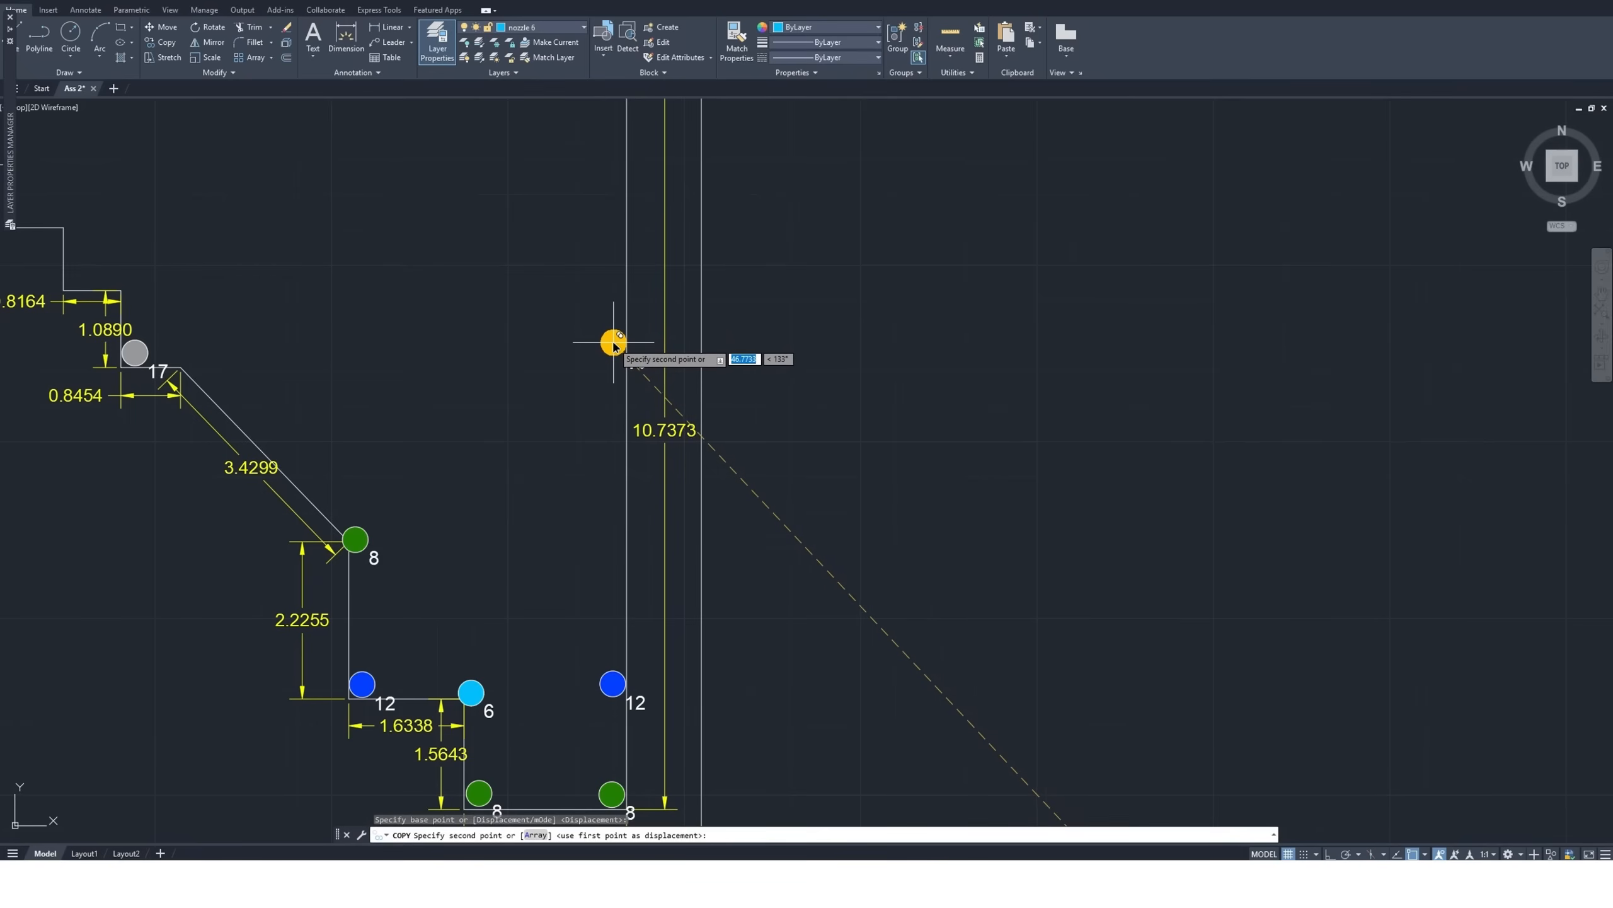
left_click(611, 347)
scroll(810, 505, "down", 2)
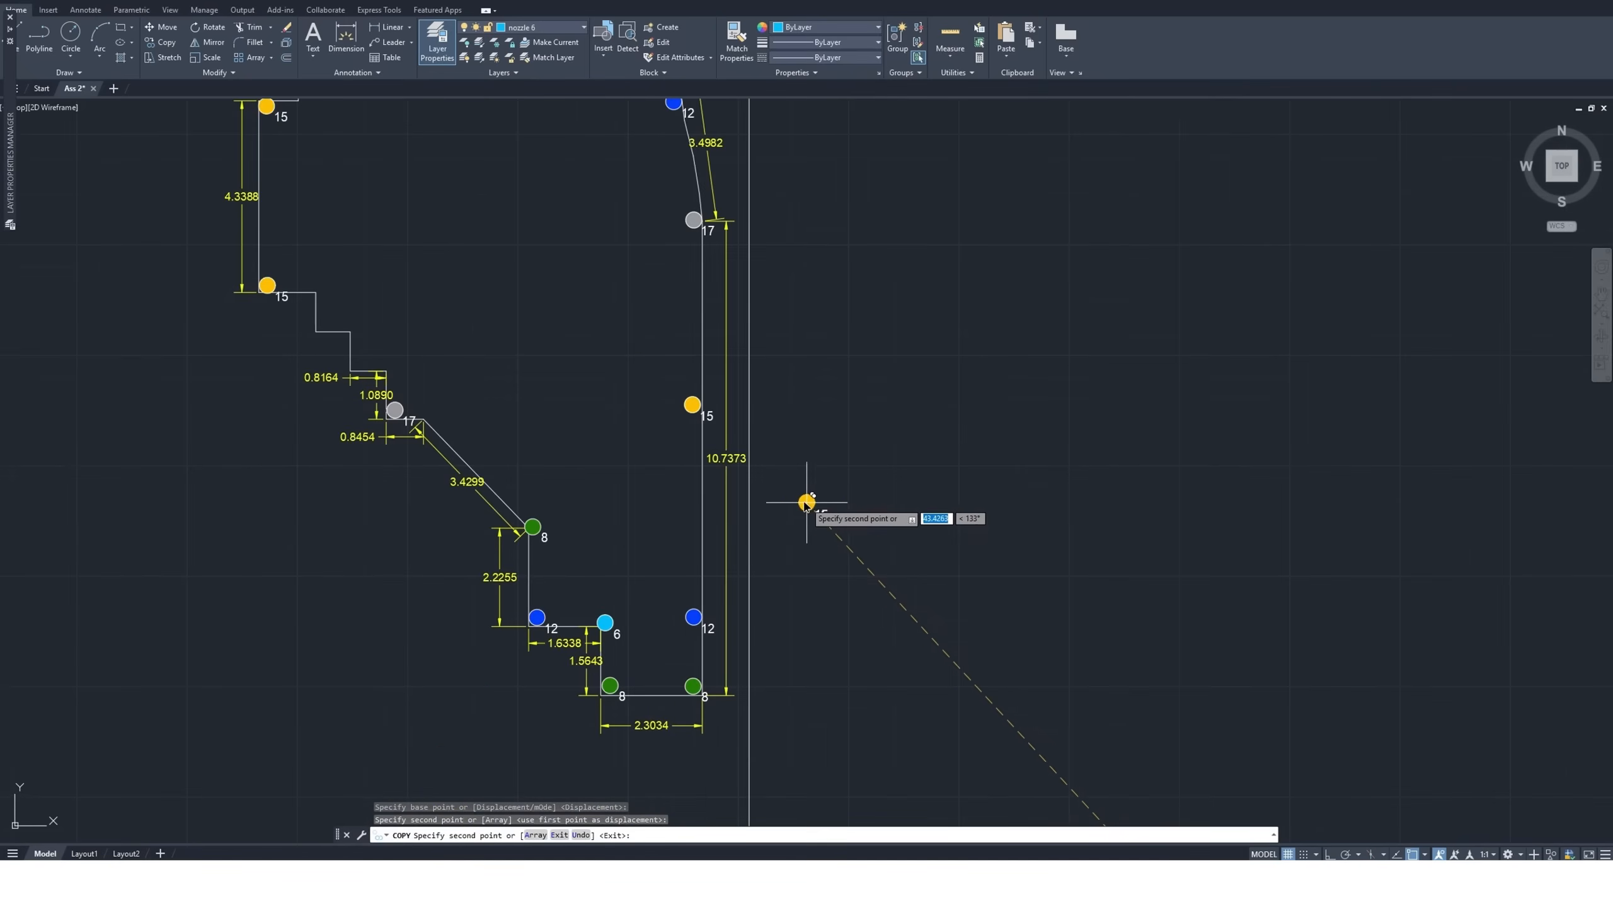
key("Escape")
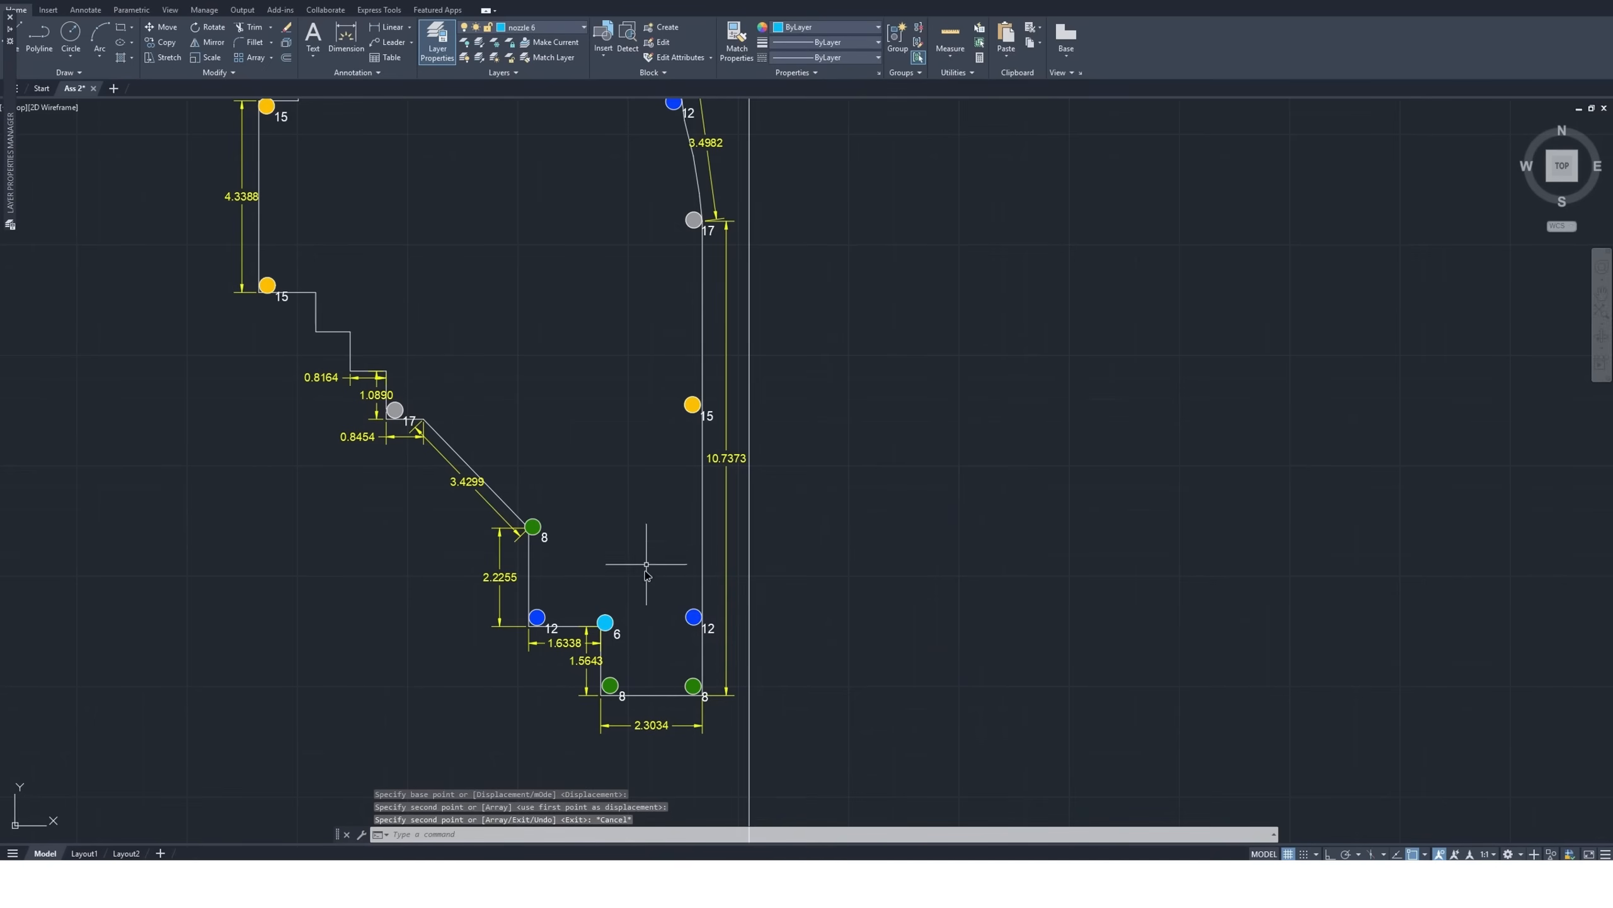
Check the size 17 nozzle's coverage in the middle of the upper garden area by previewing a copy of it with its coverage circle
scroll(640, 629, "down", 2)
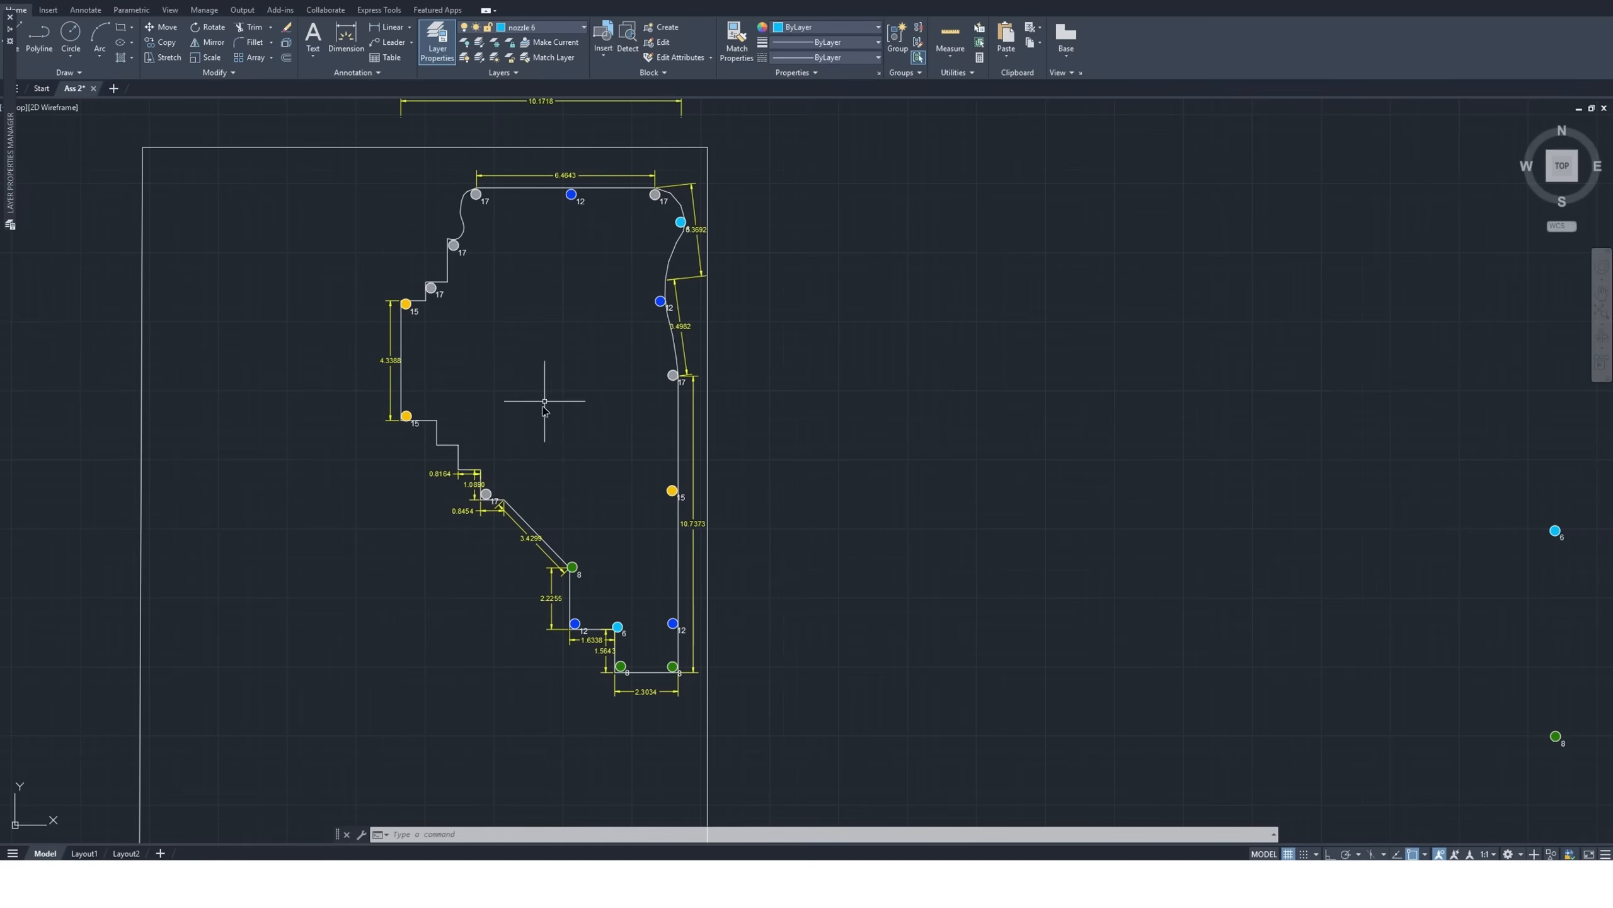
scroll(461, 385, "down", 6)
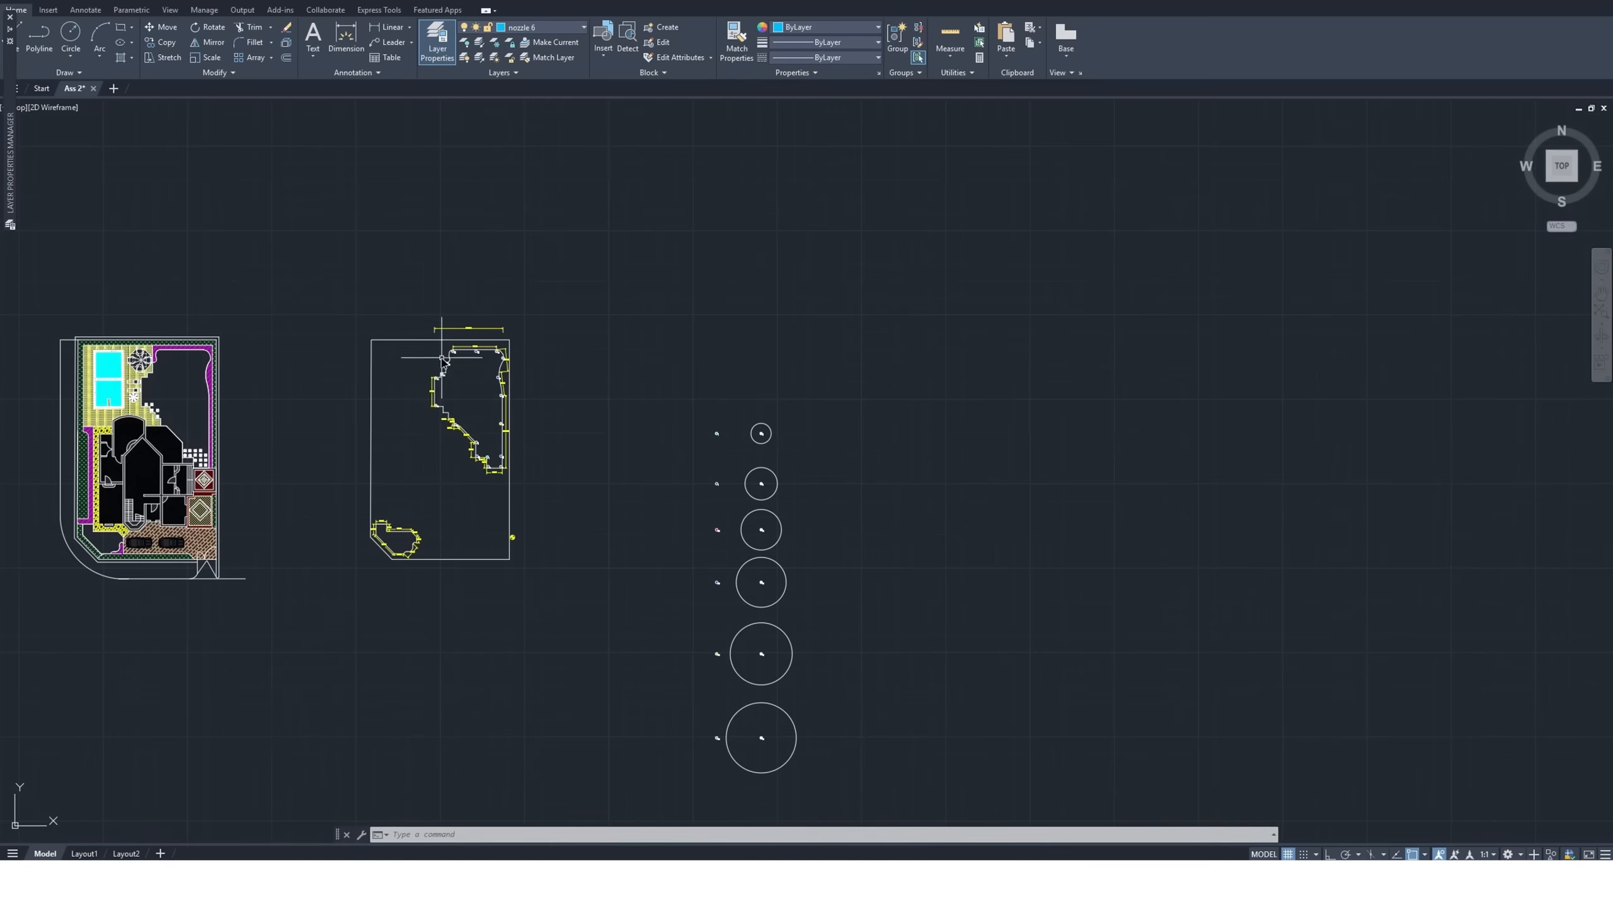
scroll(779, 706, "up", 5)
scroll(762, 611, "down", 5)
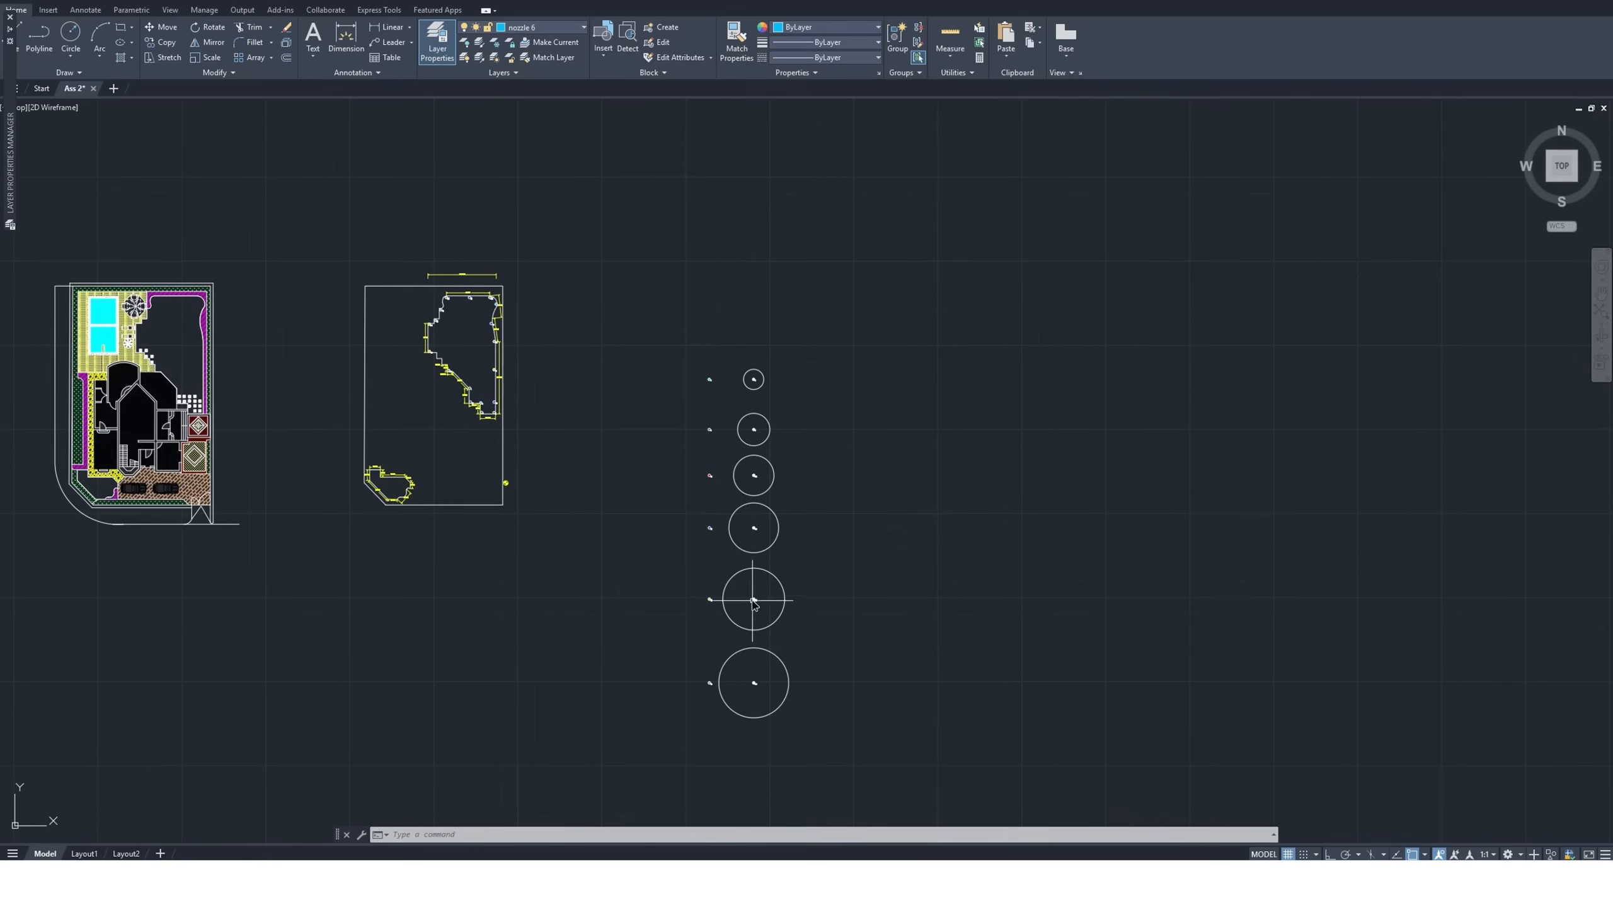
left_click(839, 648)
left_click(741, 743)
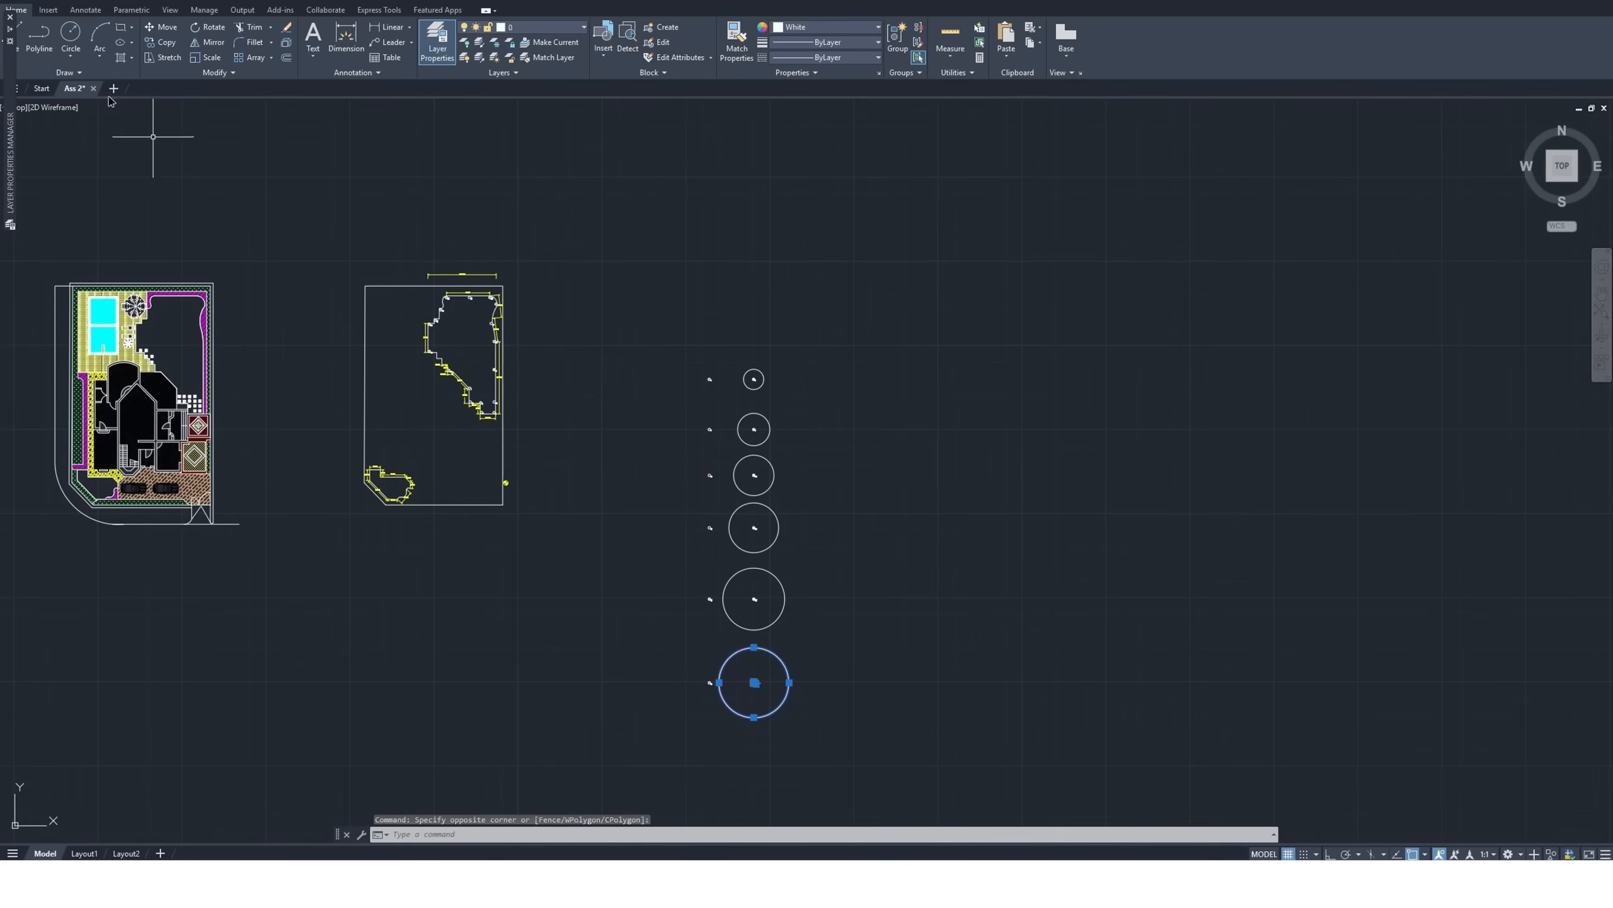
left_click(159, 46)
scroll(756, 690, "up", 8)
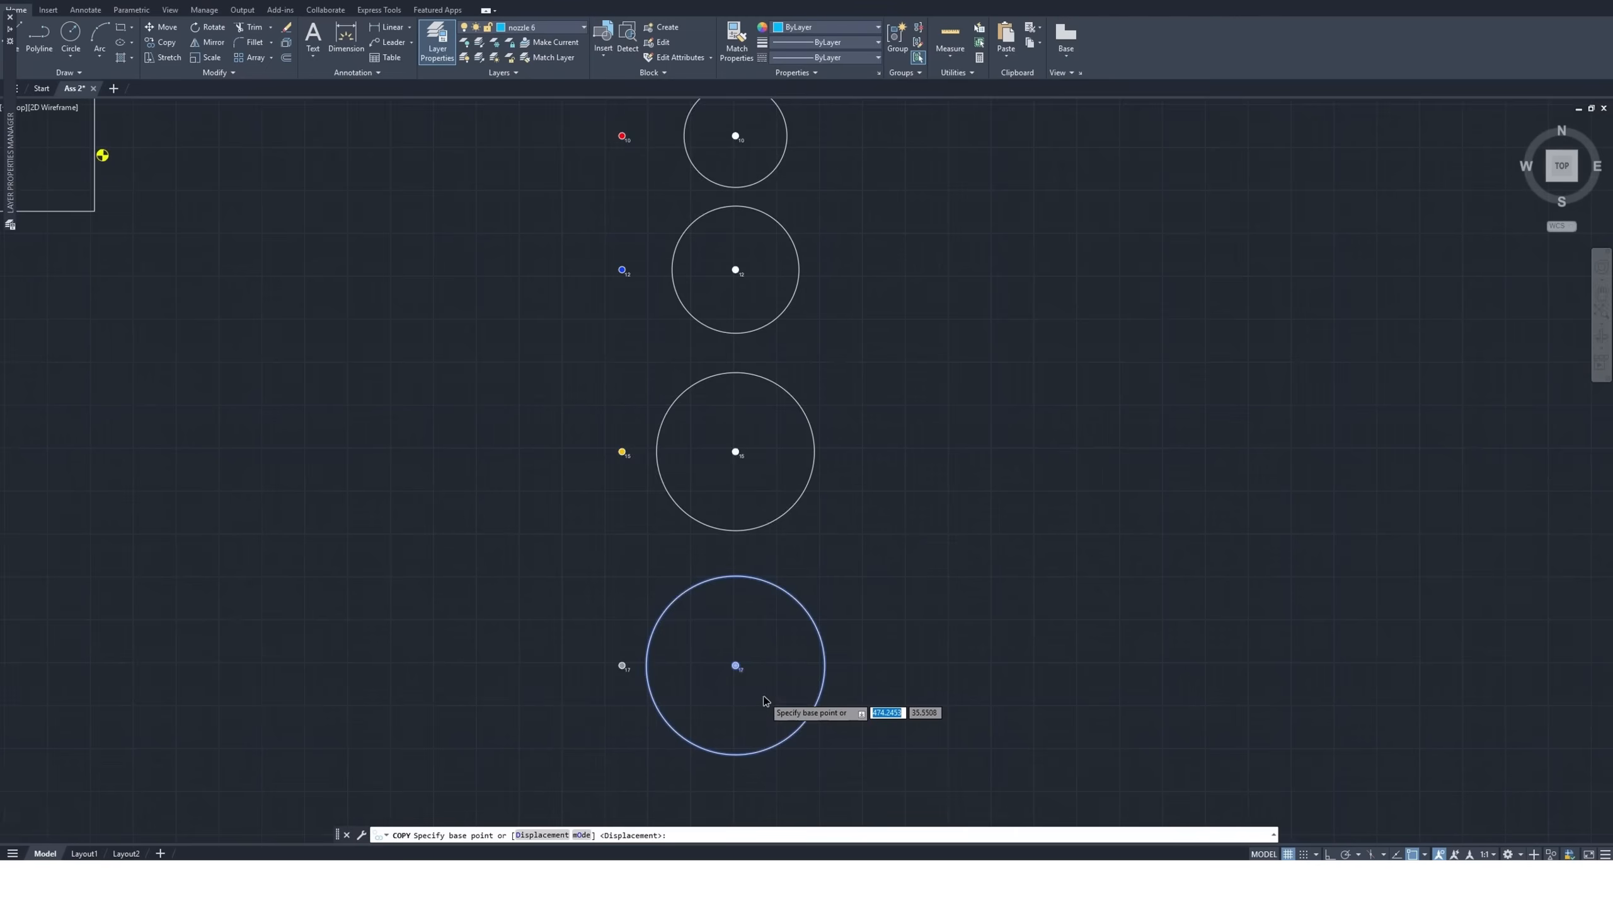
left_click(688, 617)
scroll(730, 635, "down", 10)
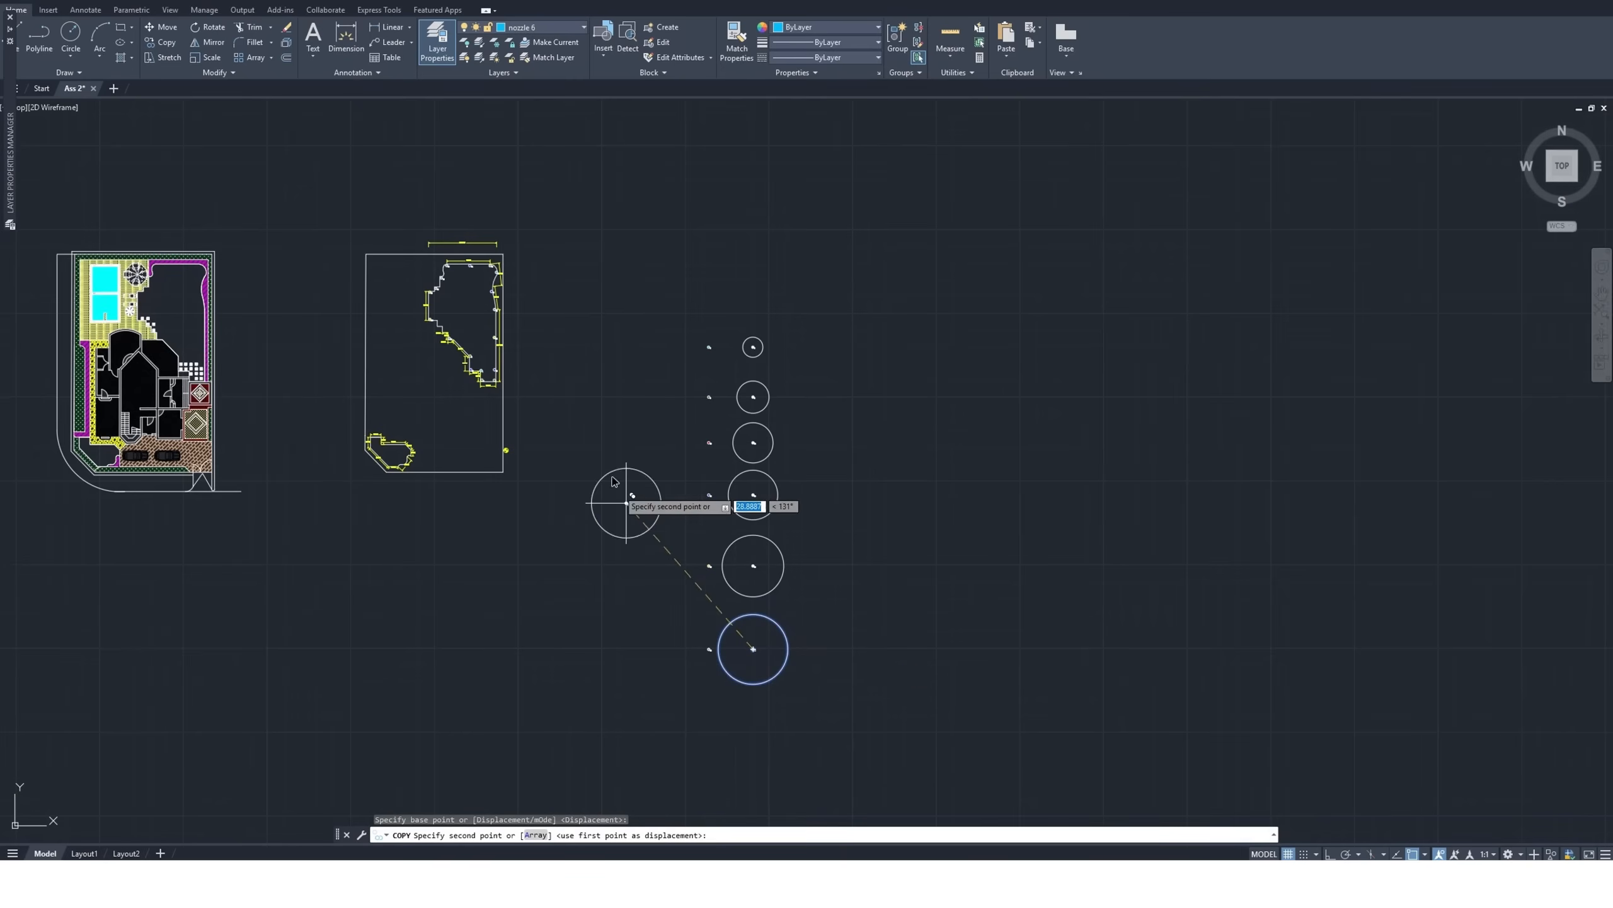
scroll(501, 293, "up", 10)
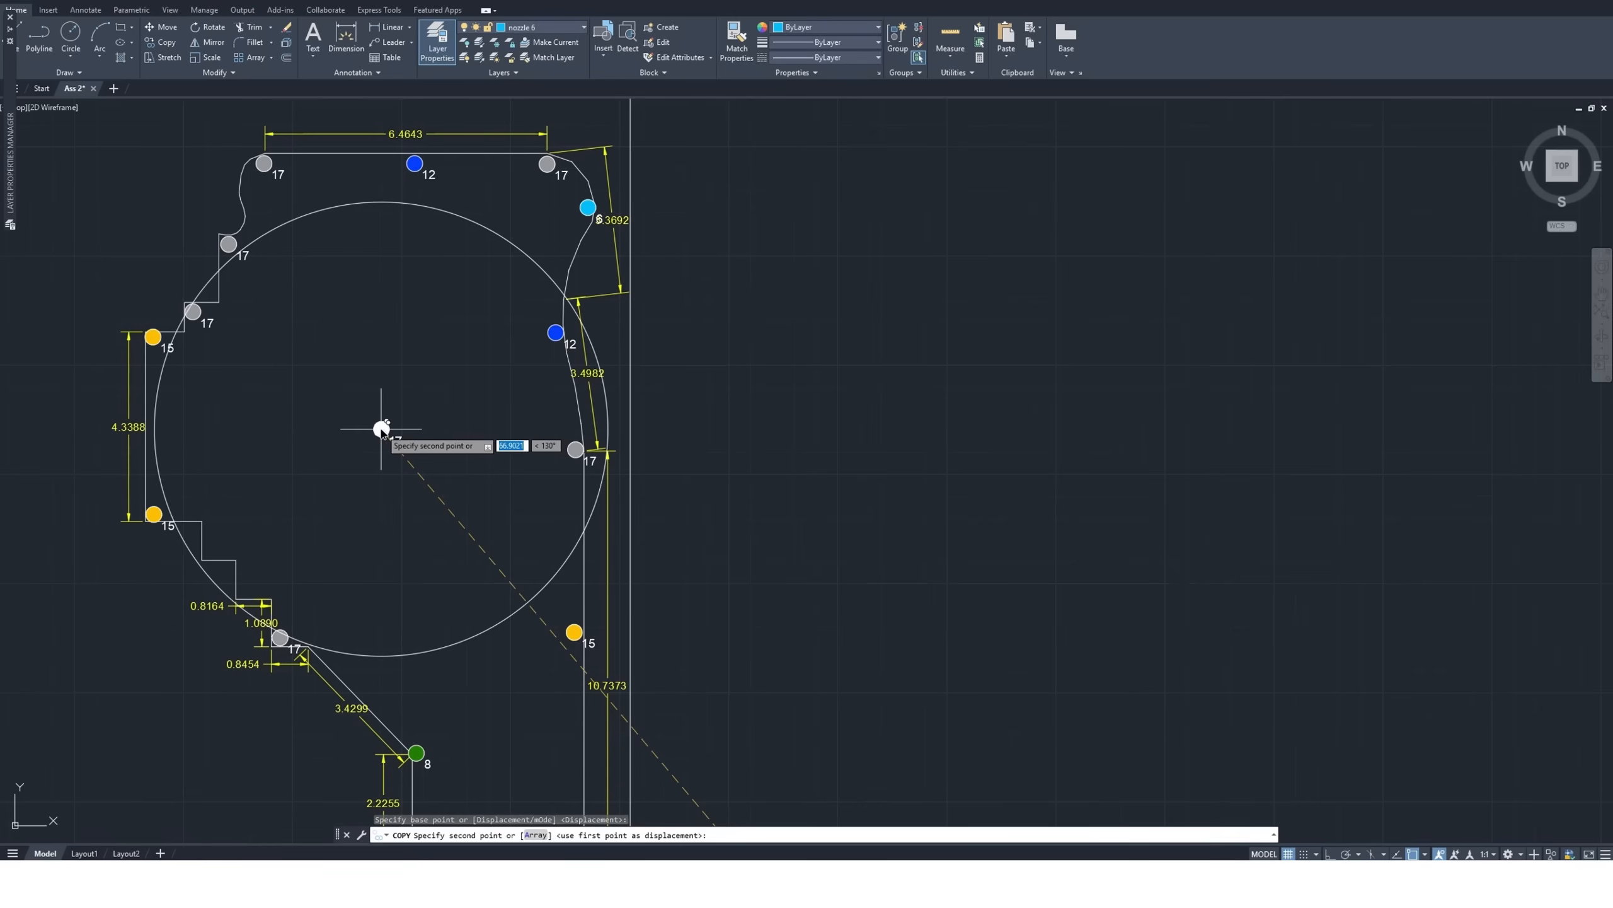
key("Escape")
scroll(381, 429, "down", 8)
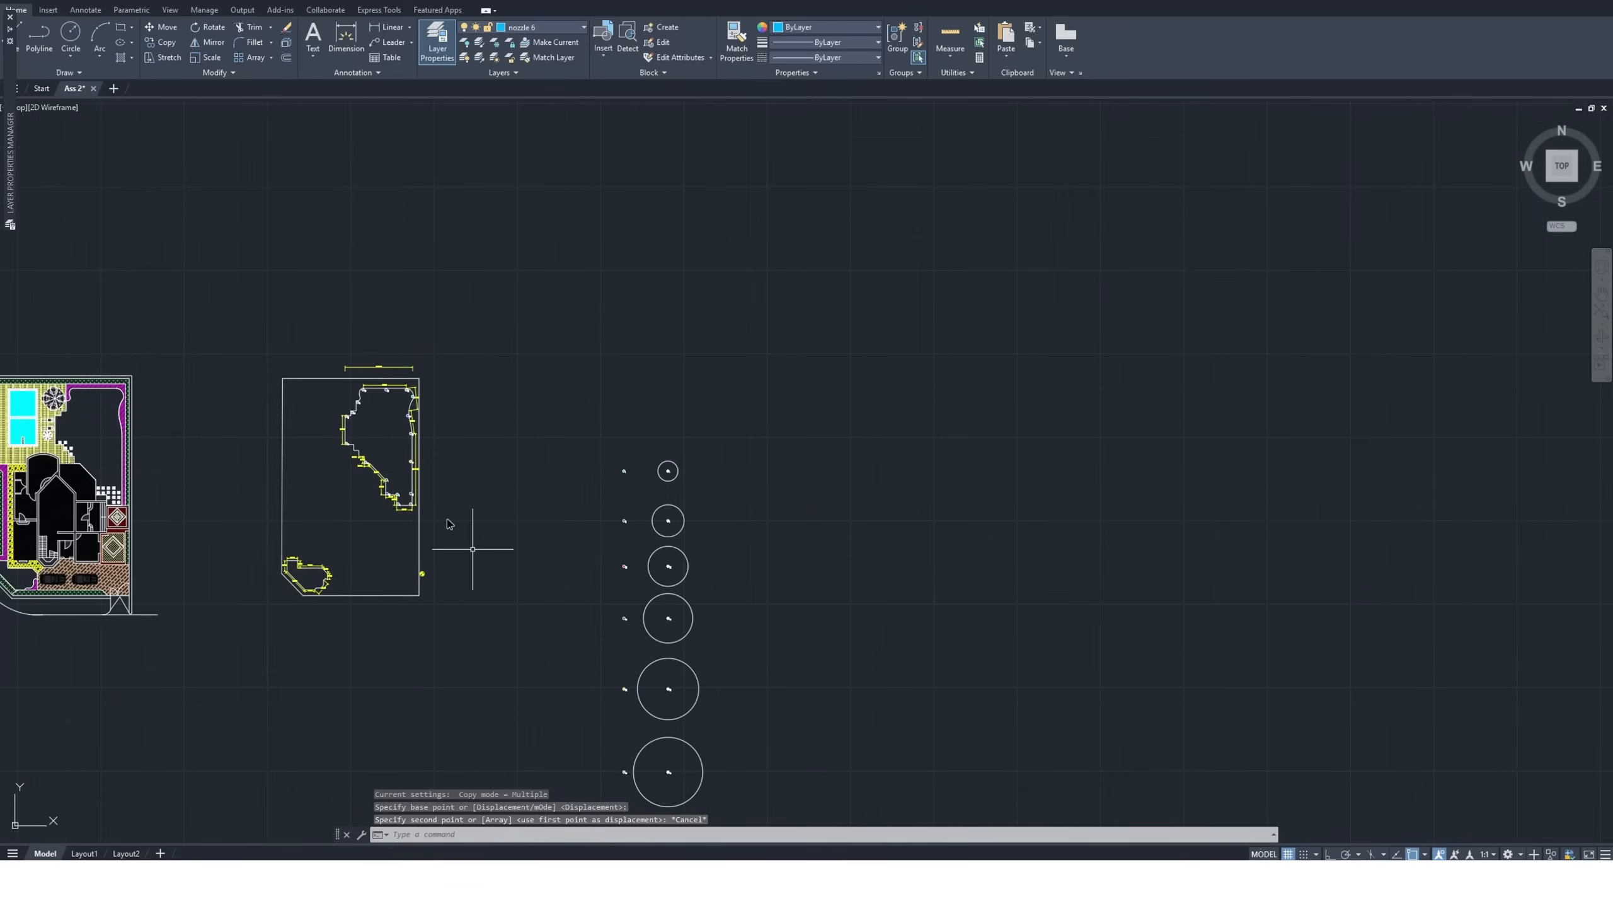
left_click(712, 637)
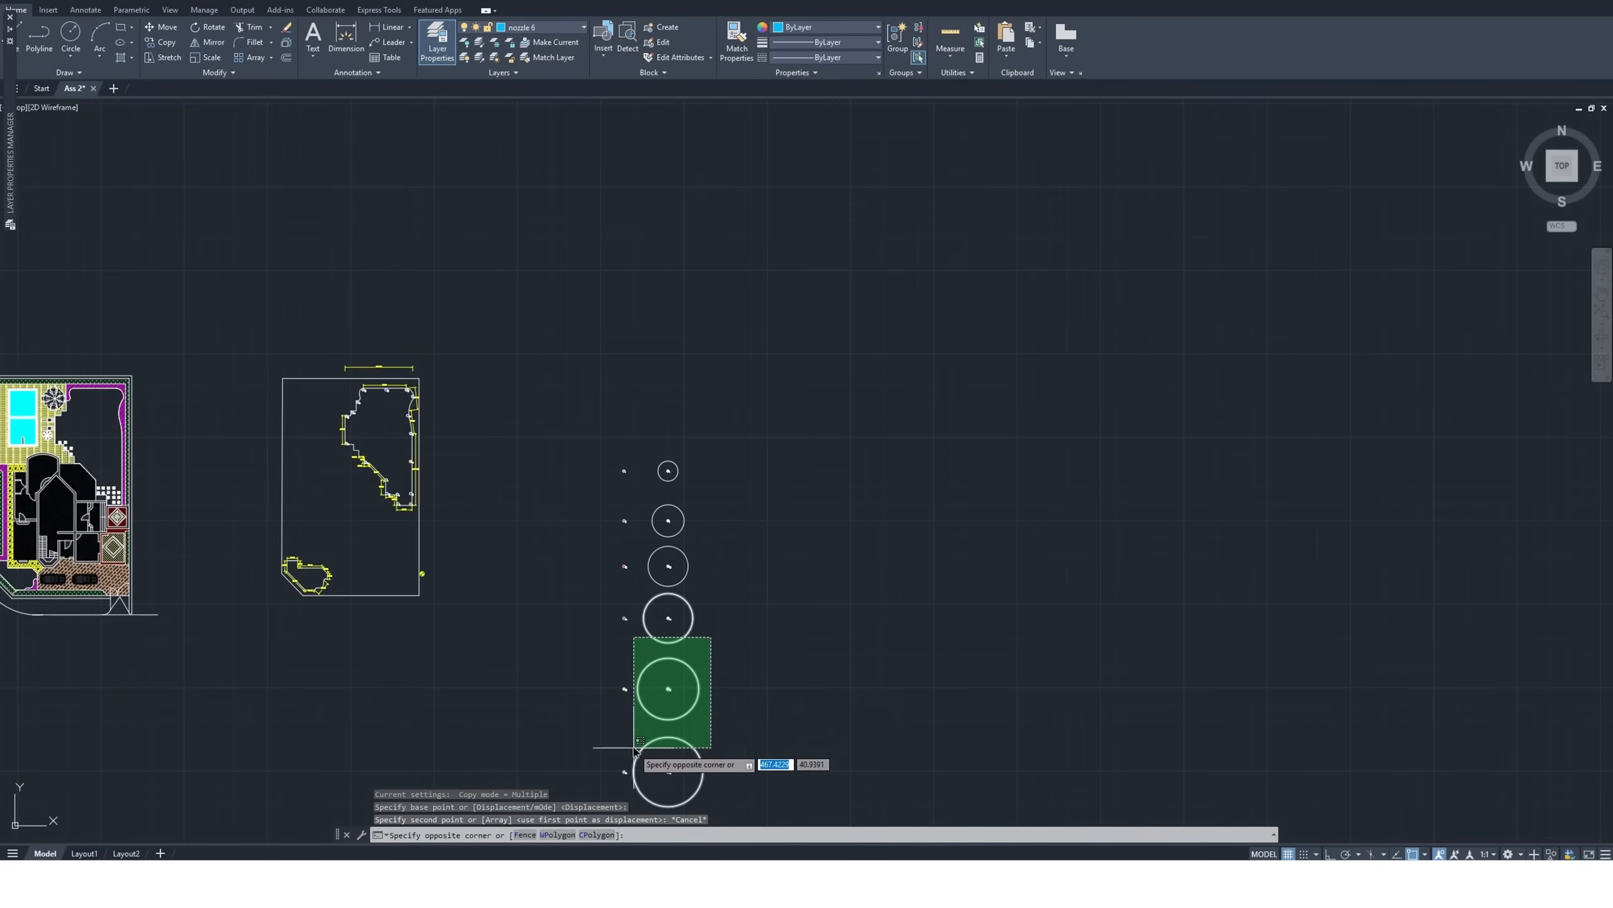
left_click(740, 712)
left_click(715, 654)
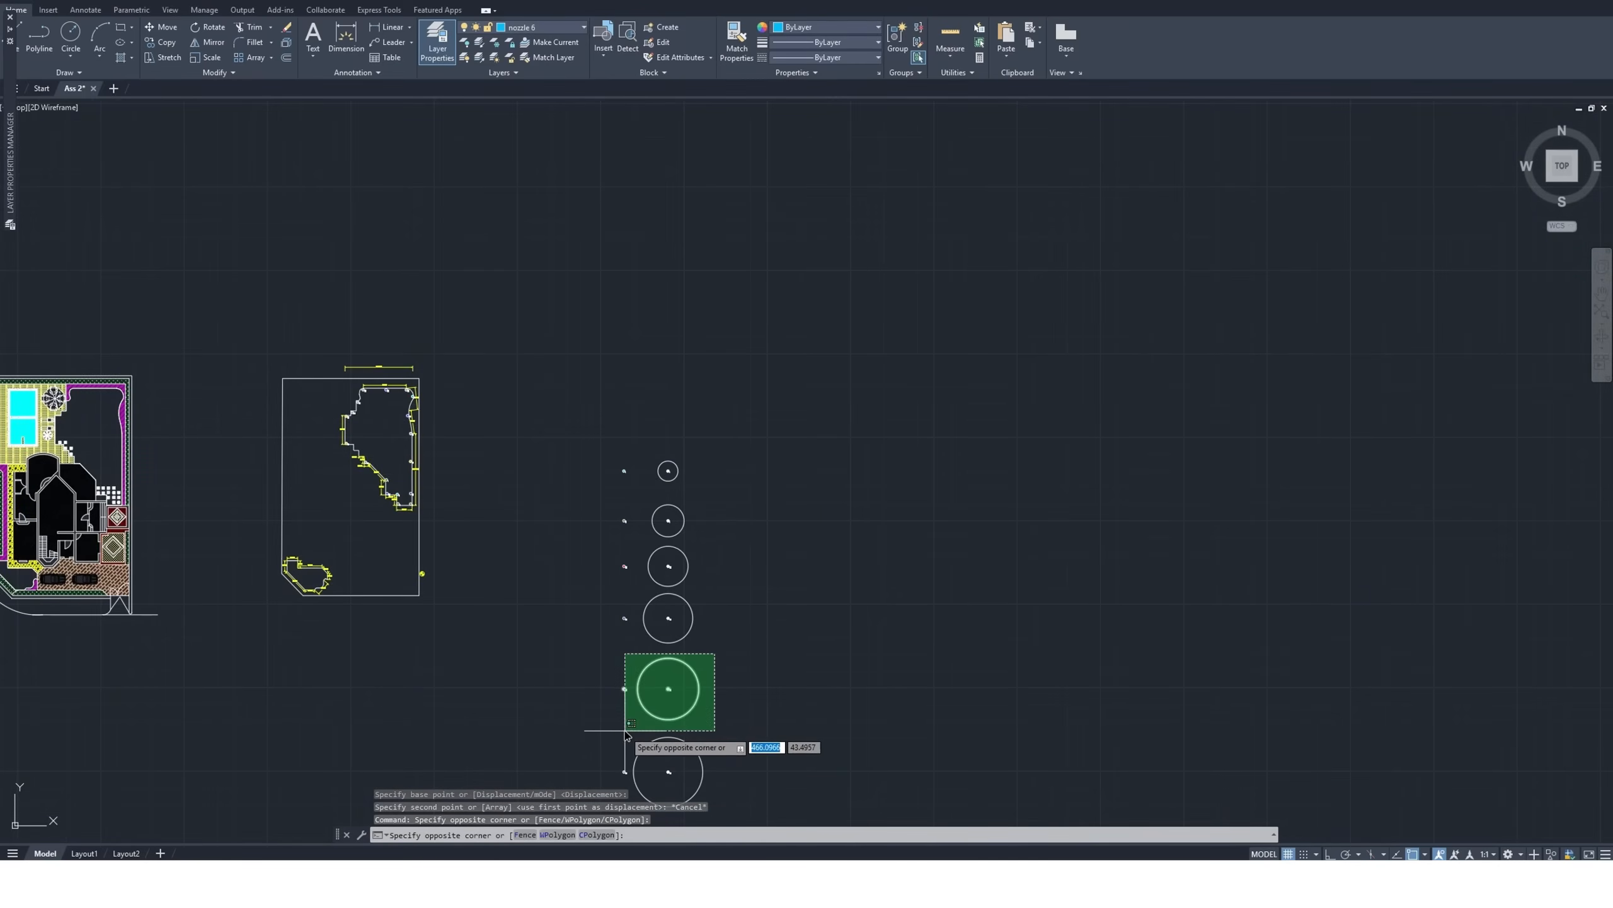
left_click(634, 737)
key("Escape")
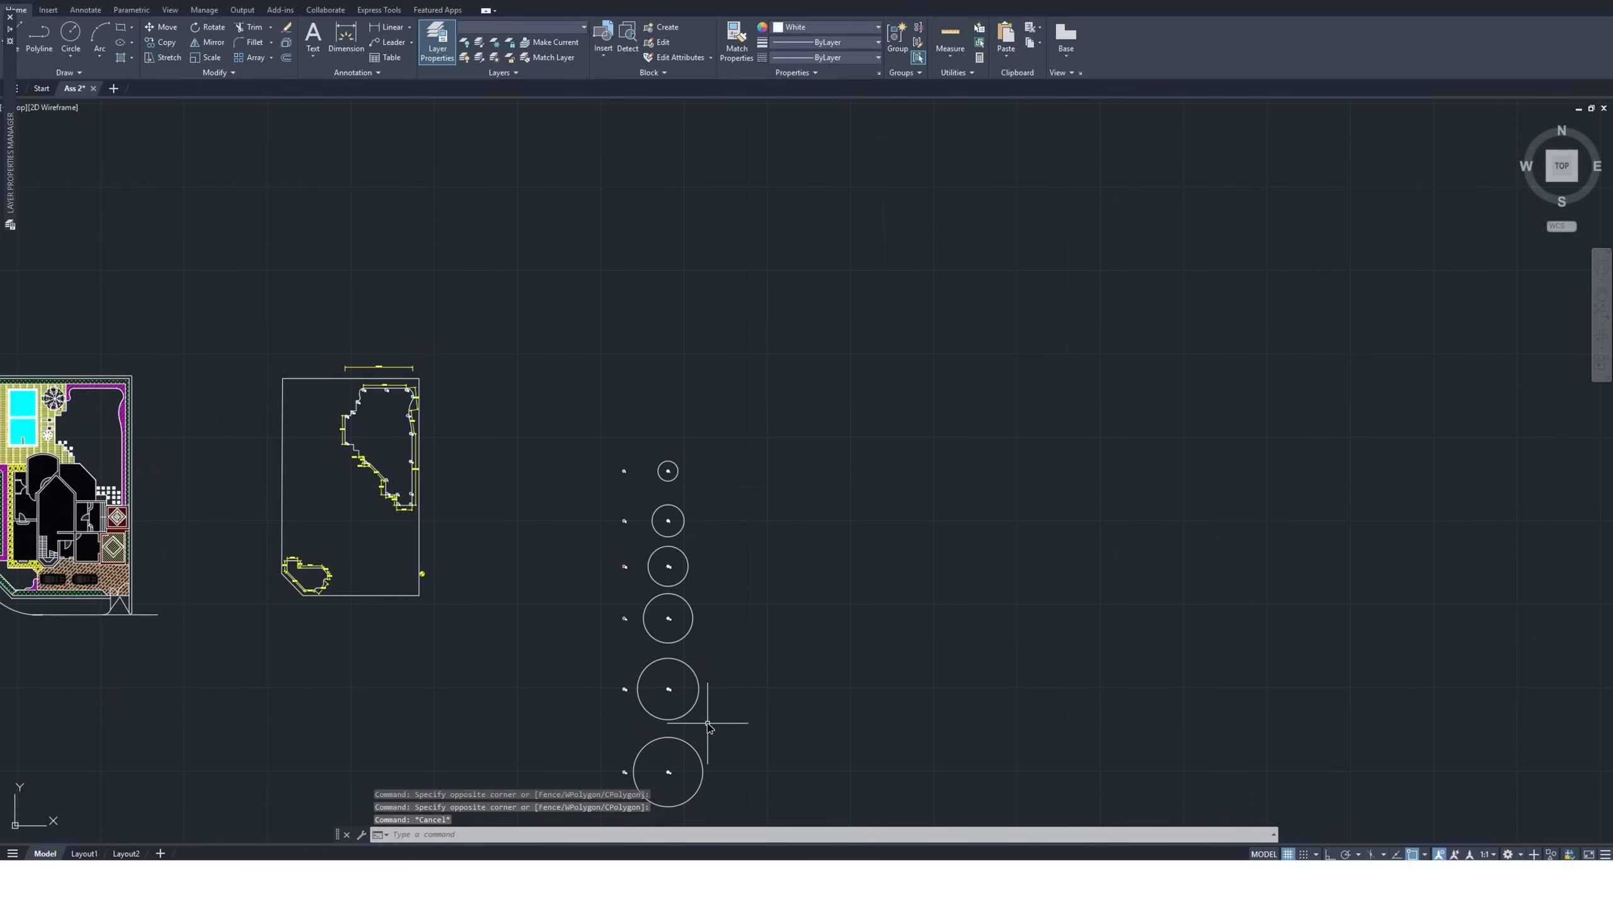
Check the size 15 nozzle's coverage in the middle of the upper garden area by previewing a copy of it with its coverage circle
scroll(716, 686, "down", 2)
scroll(717, 675, "up", 5)
left_click(670, 425)
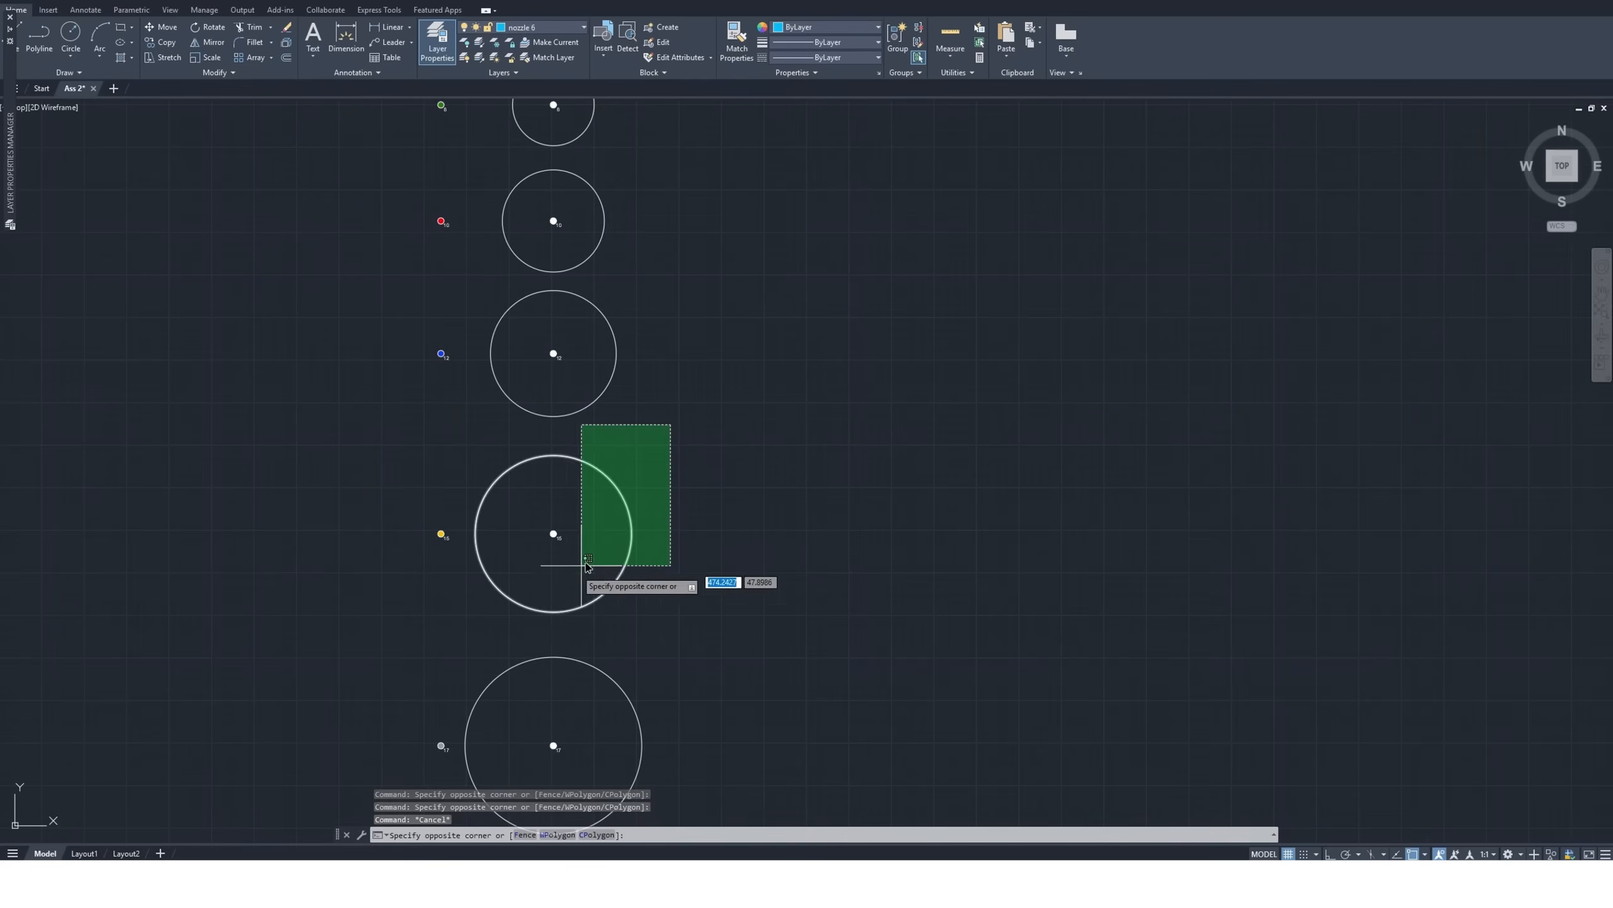
left_click(469, 633)
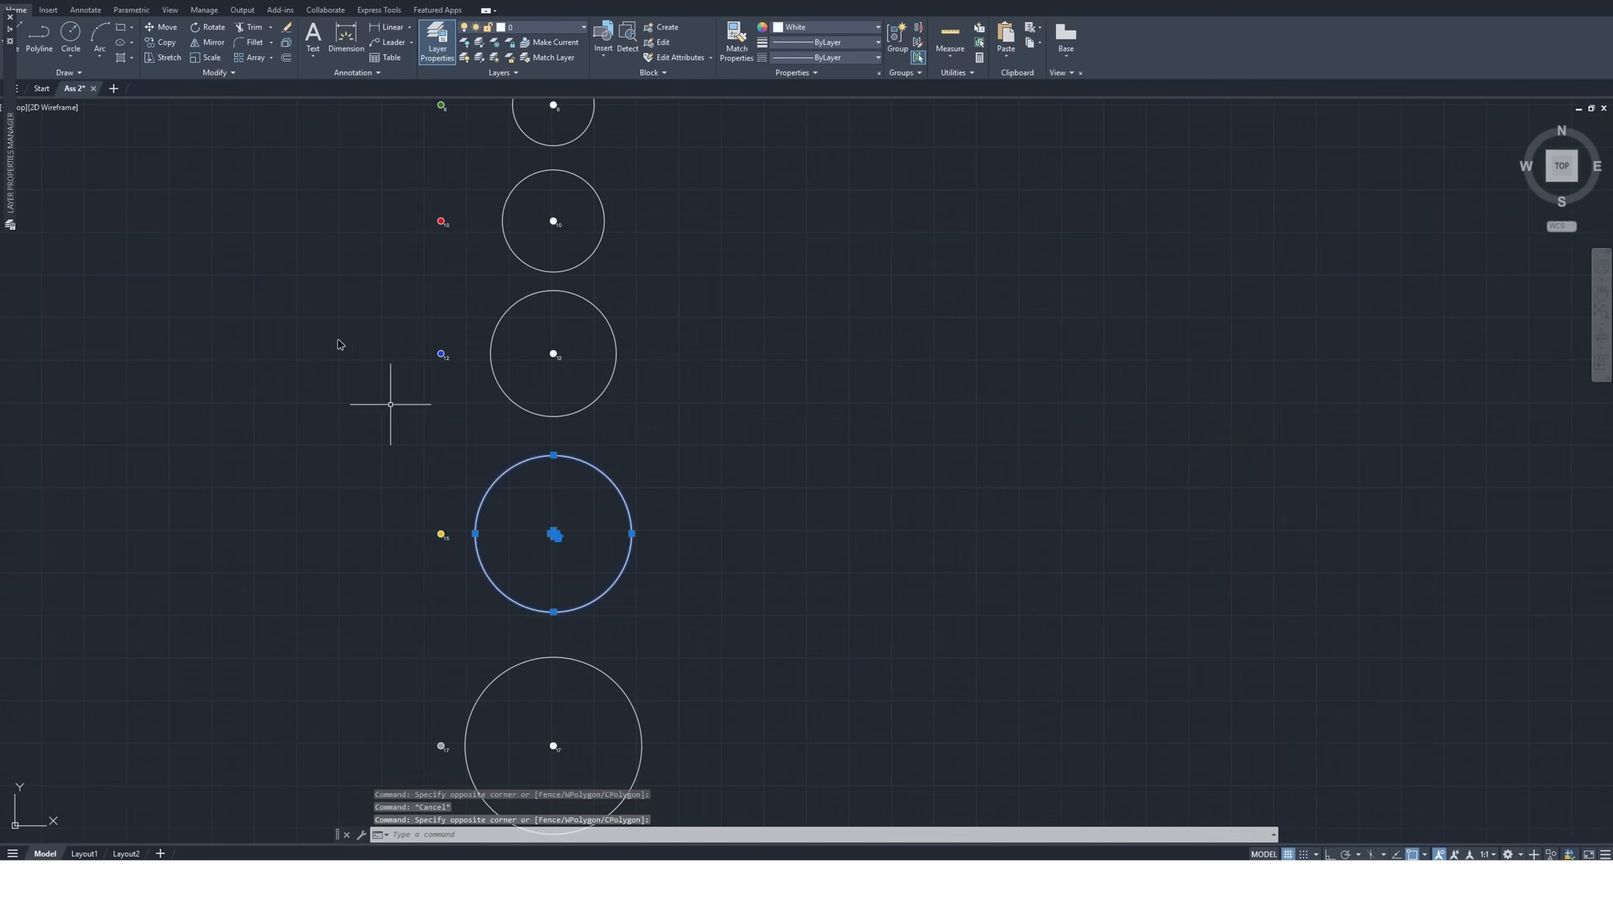
left_click(168, 43)
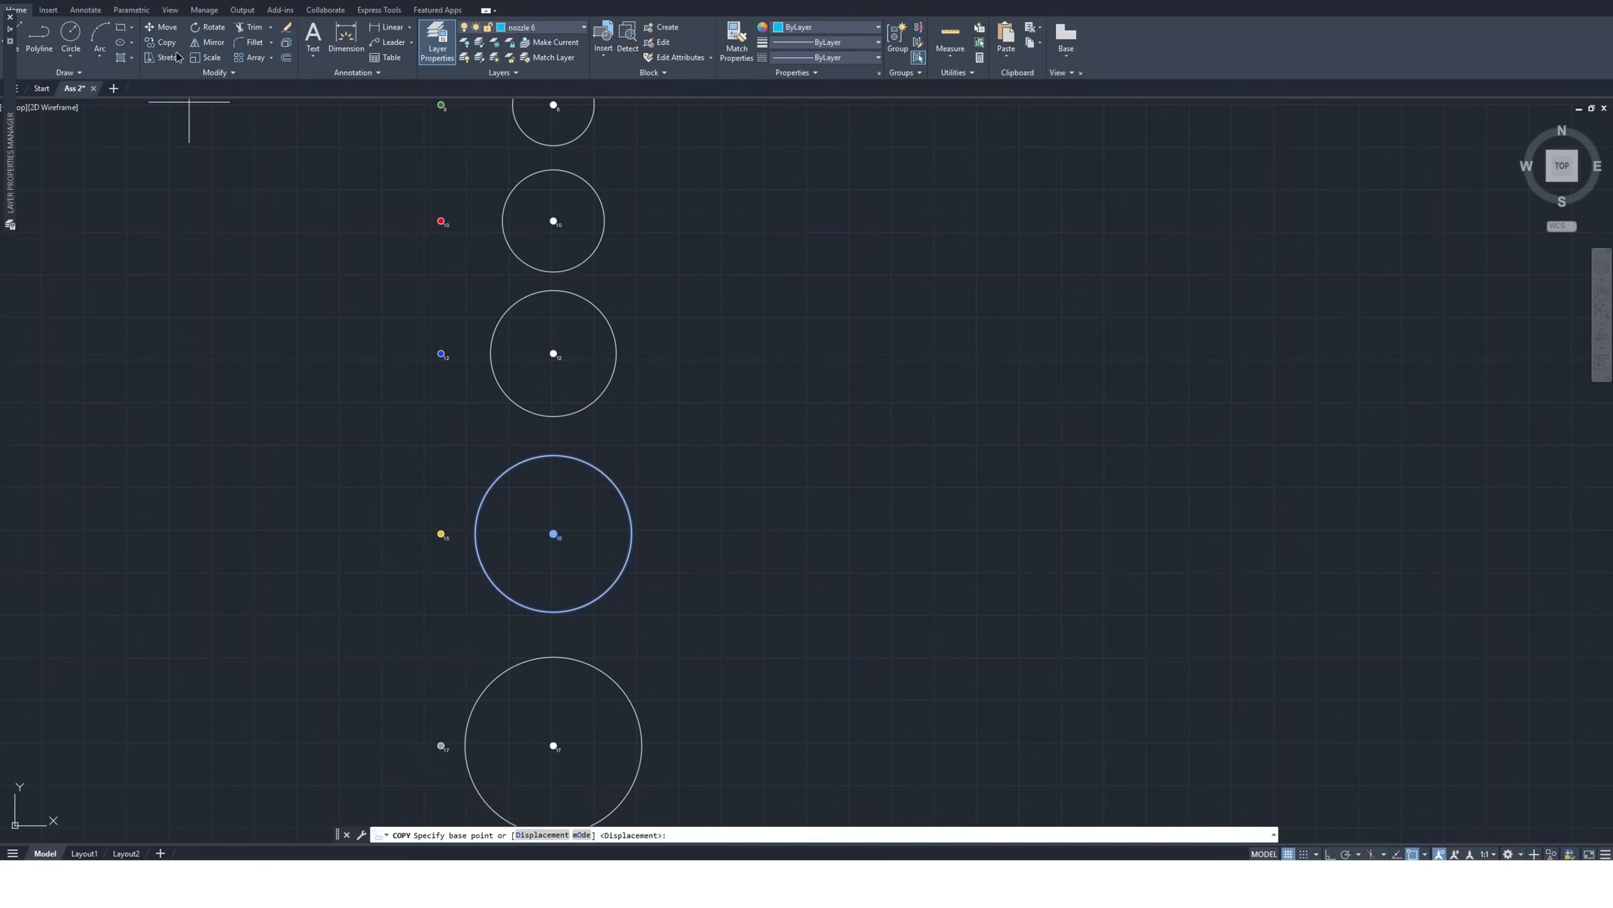
left_click(552, 534)
scroll(553, 534, "down", 6)
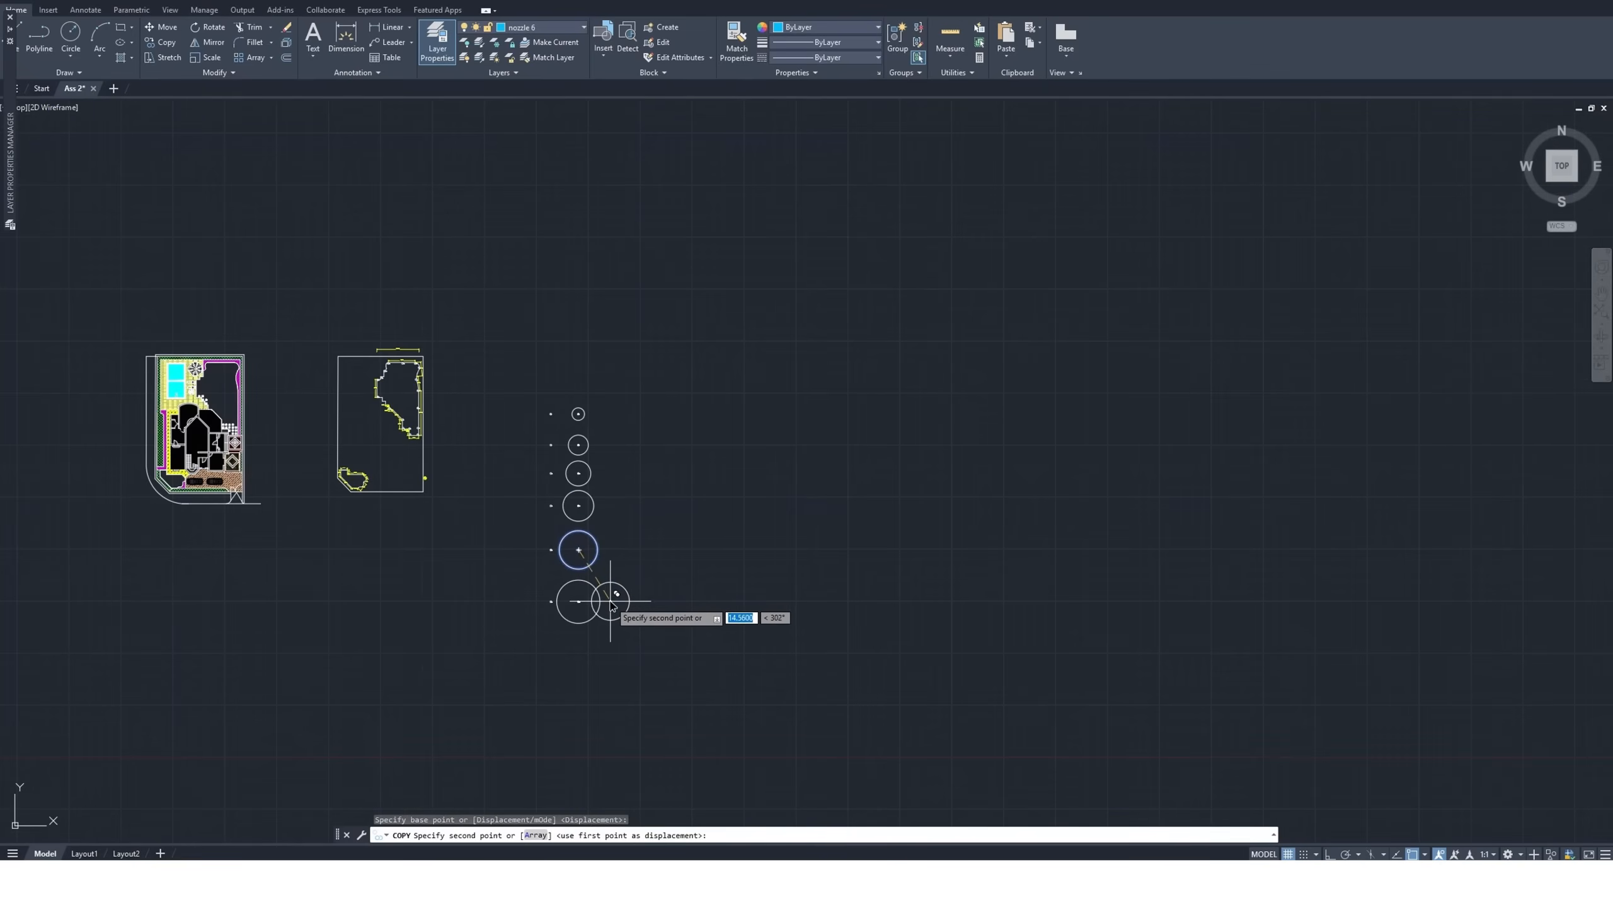
scroll(429, 453, "up", 5)
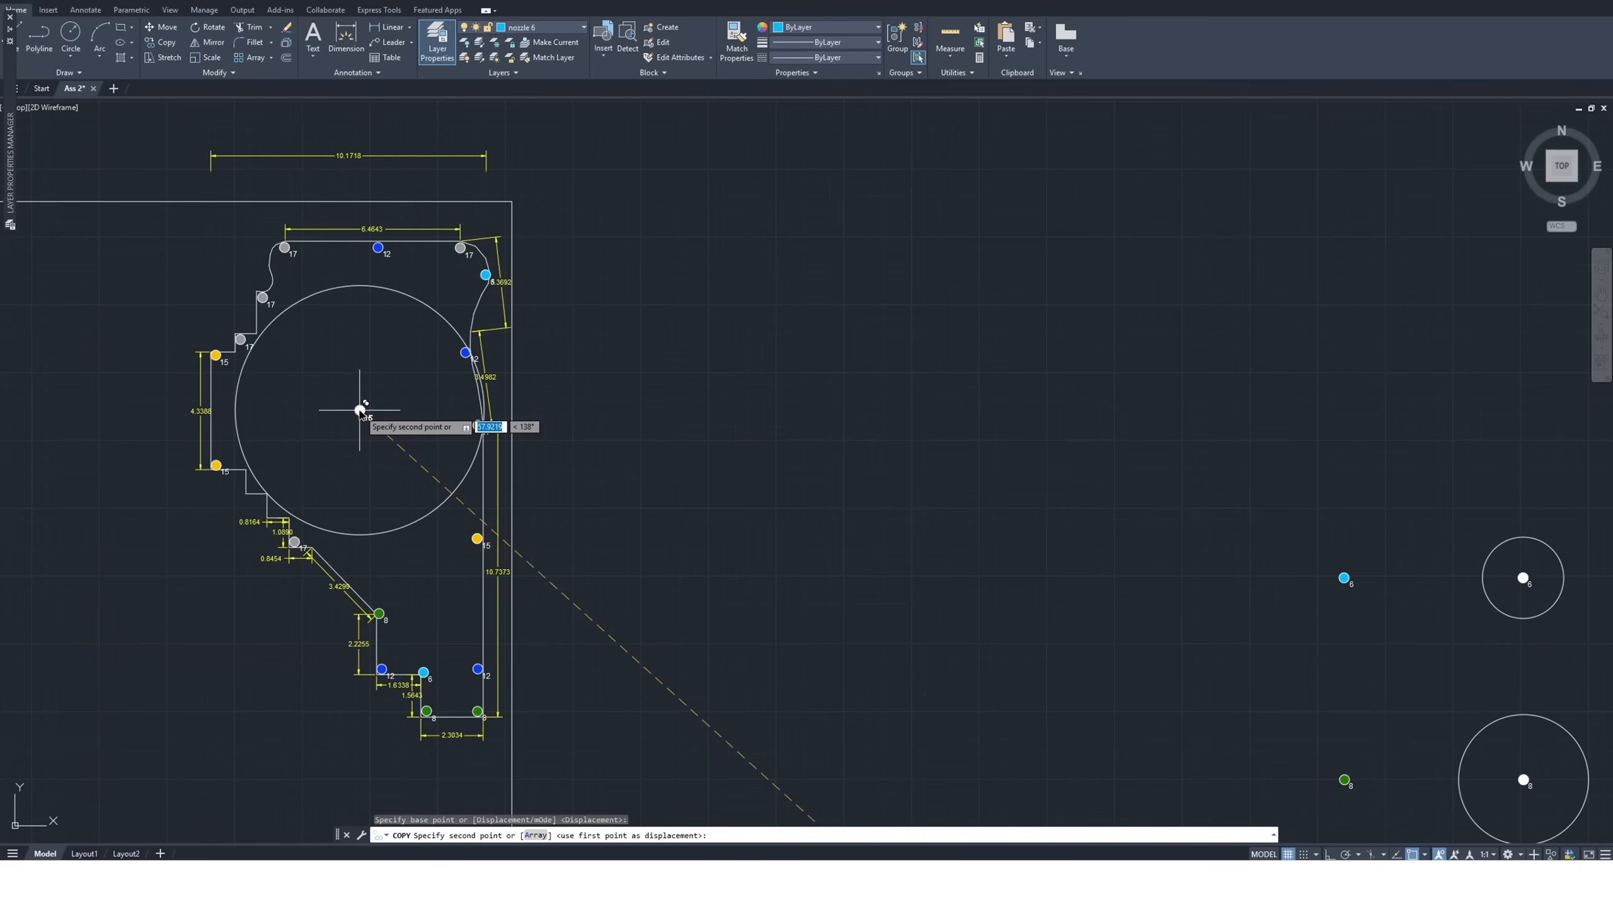
scroll(359, 410, "up", 2)
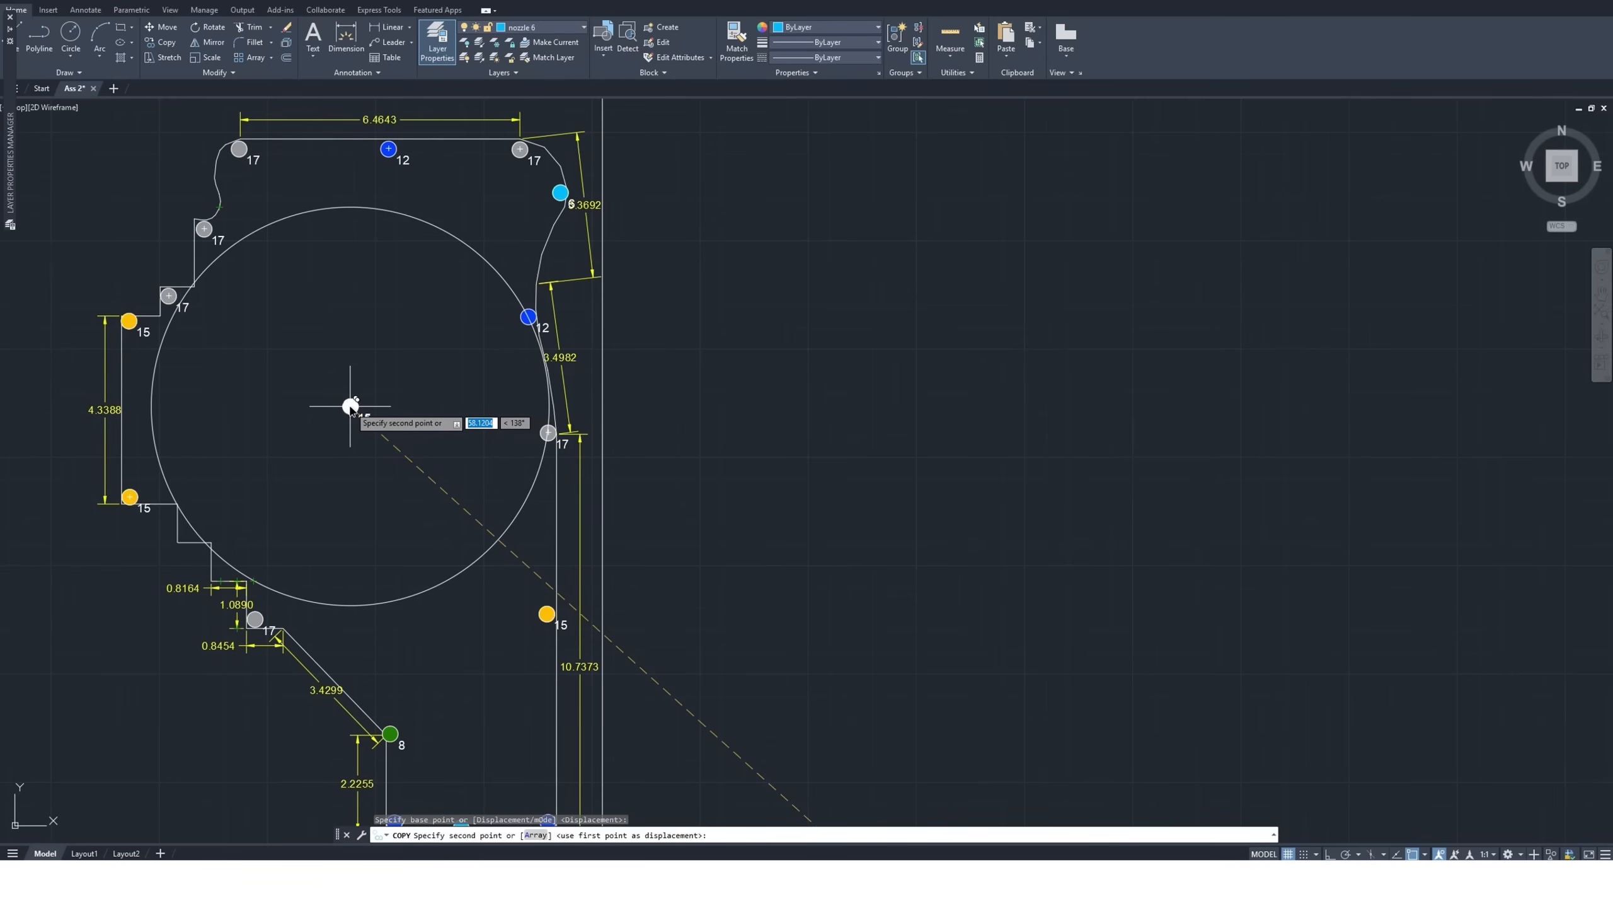
scroll(349, 407, "down", 10)
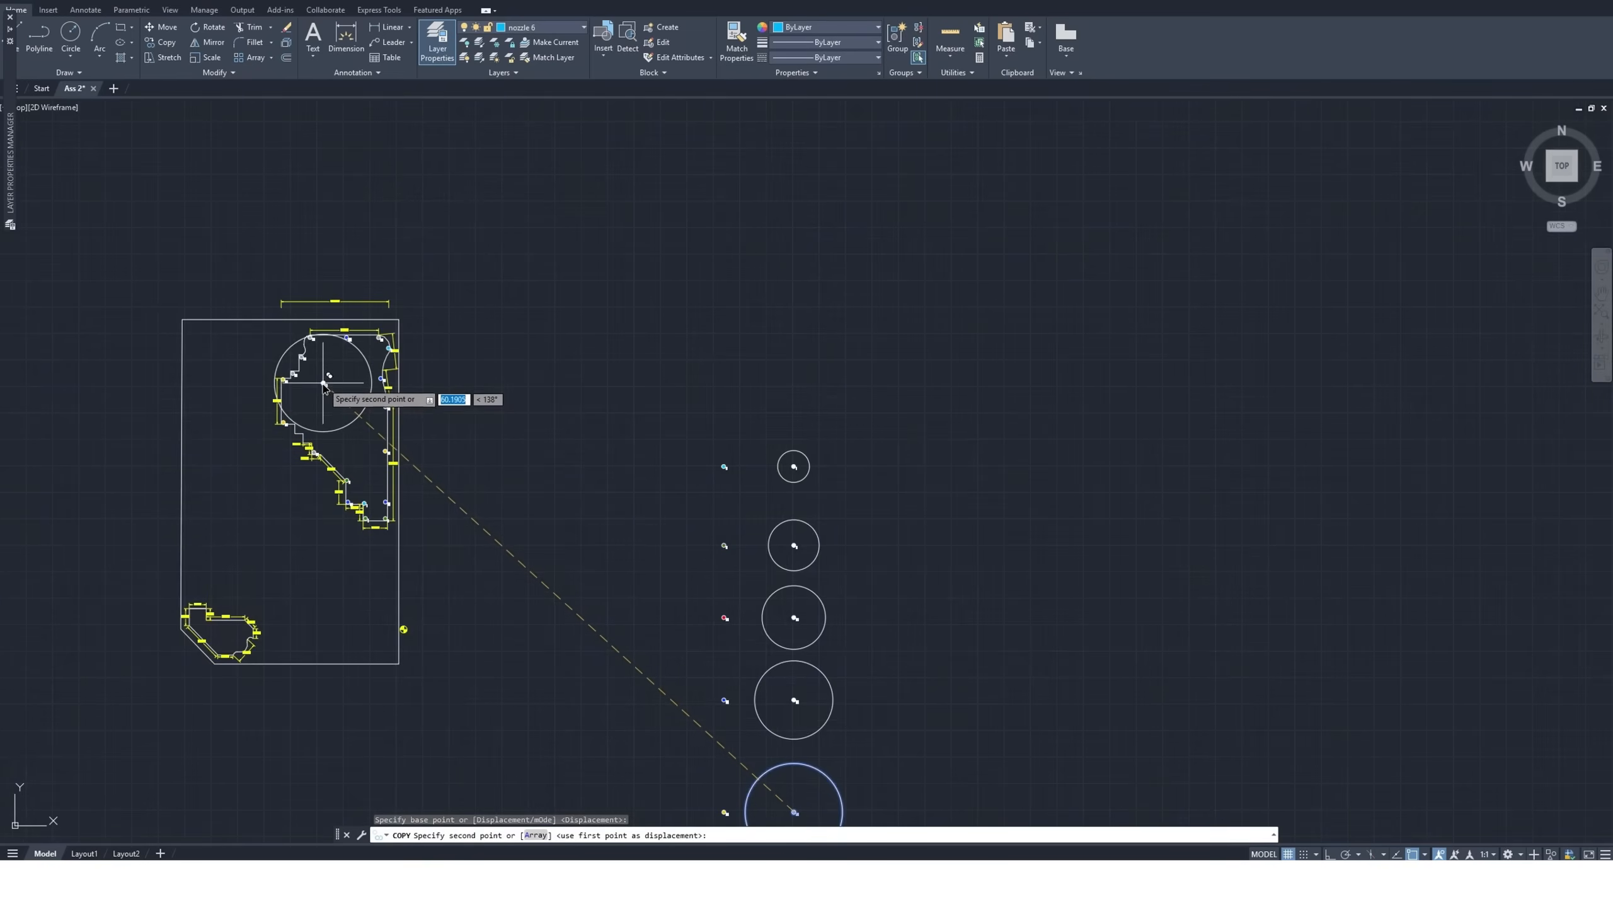
key("Escape")
Copy the standalone size 15 nozzle symbol by its center to the middle of the upper garden area and just outside the stepped upper-left edge
scroll(550, 545, "up", 6)
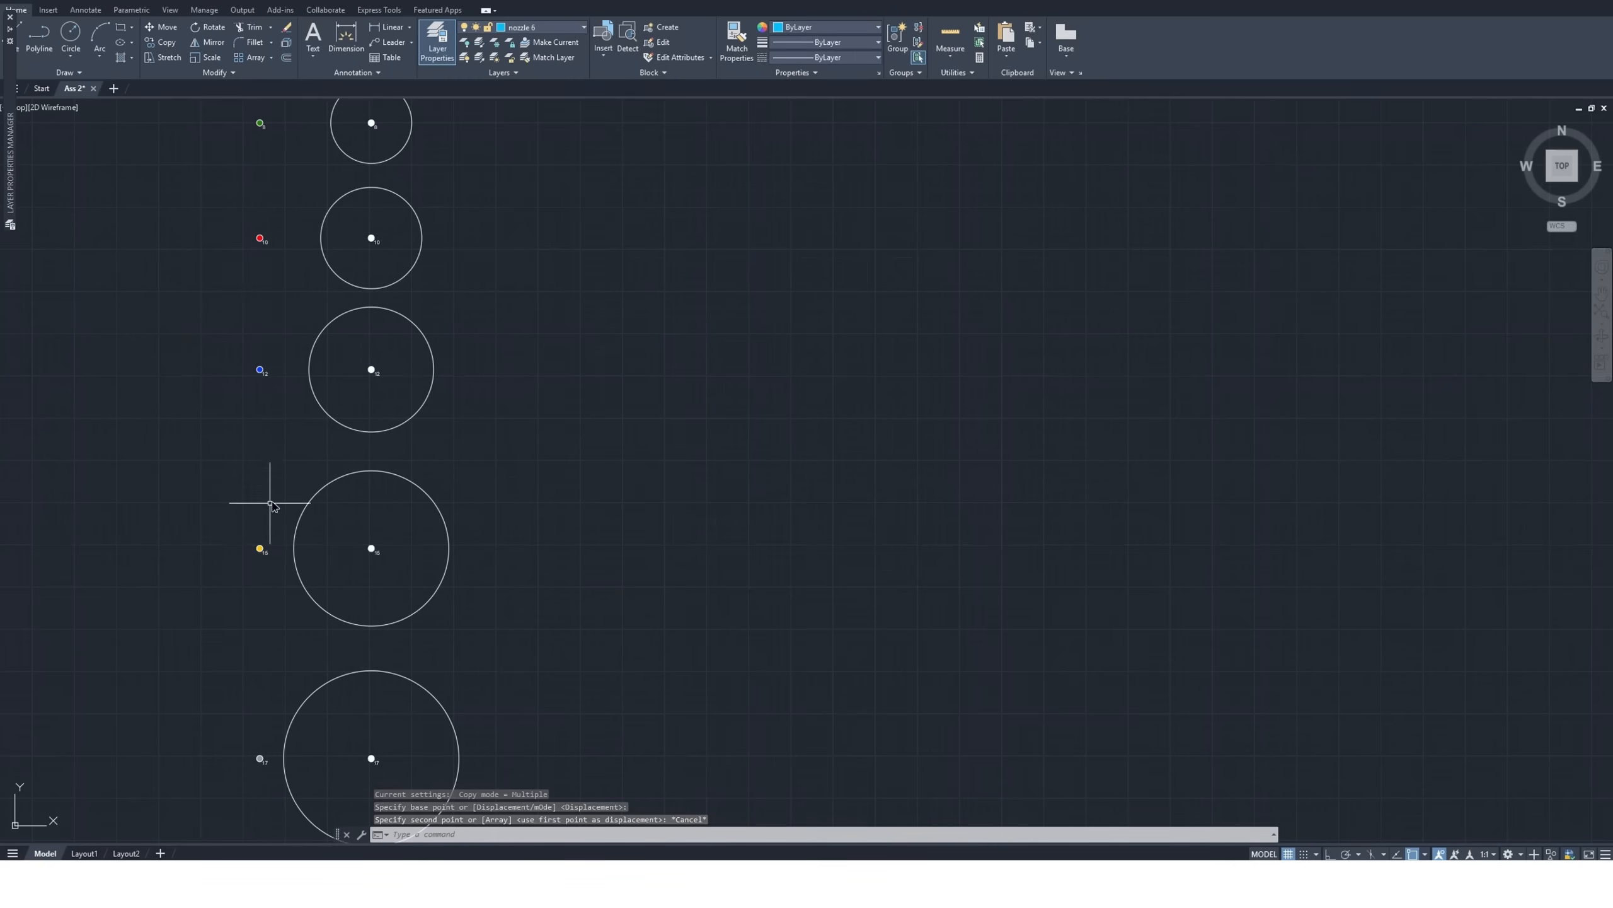
left_click(276, 535)
left_click(235, 575)
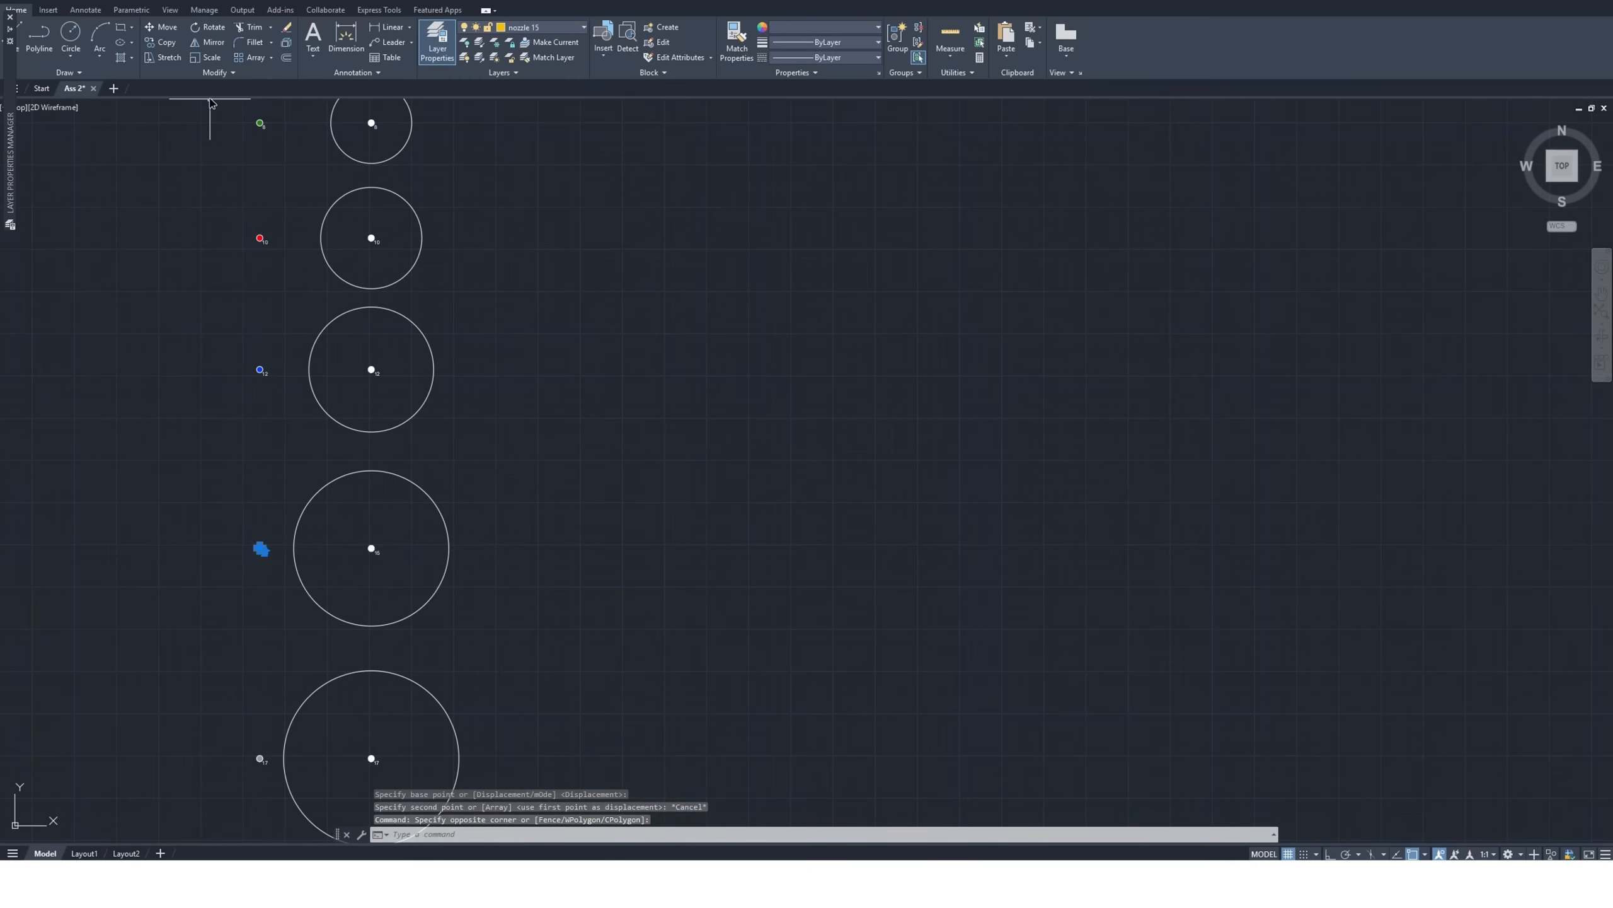
left_click(166, 43)
left_click(260, 547)
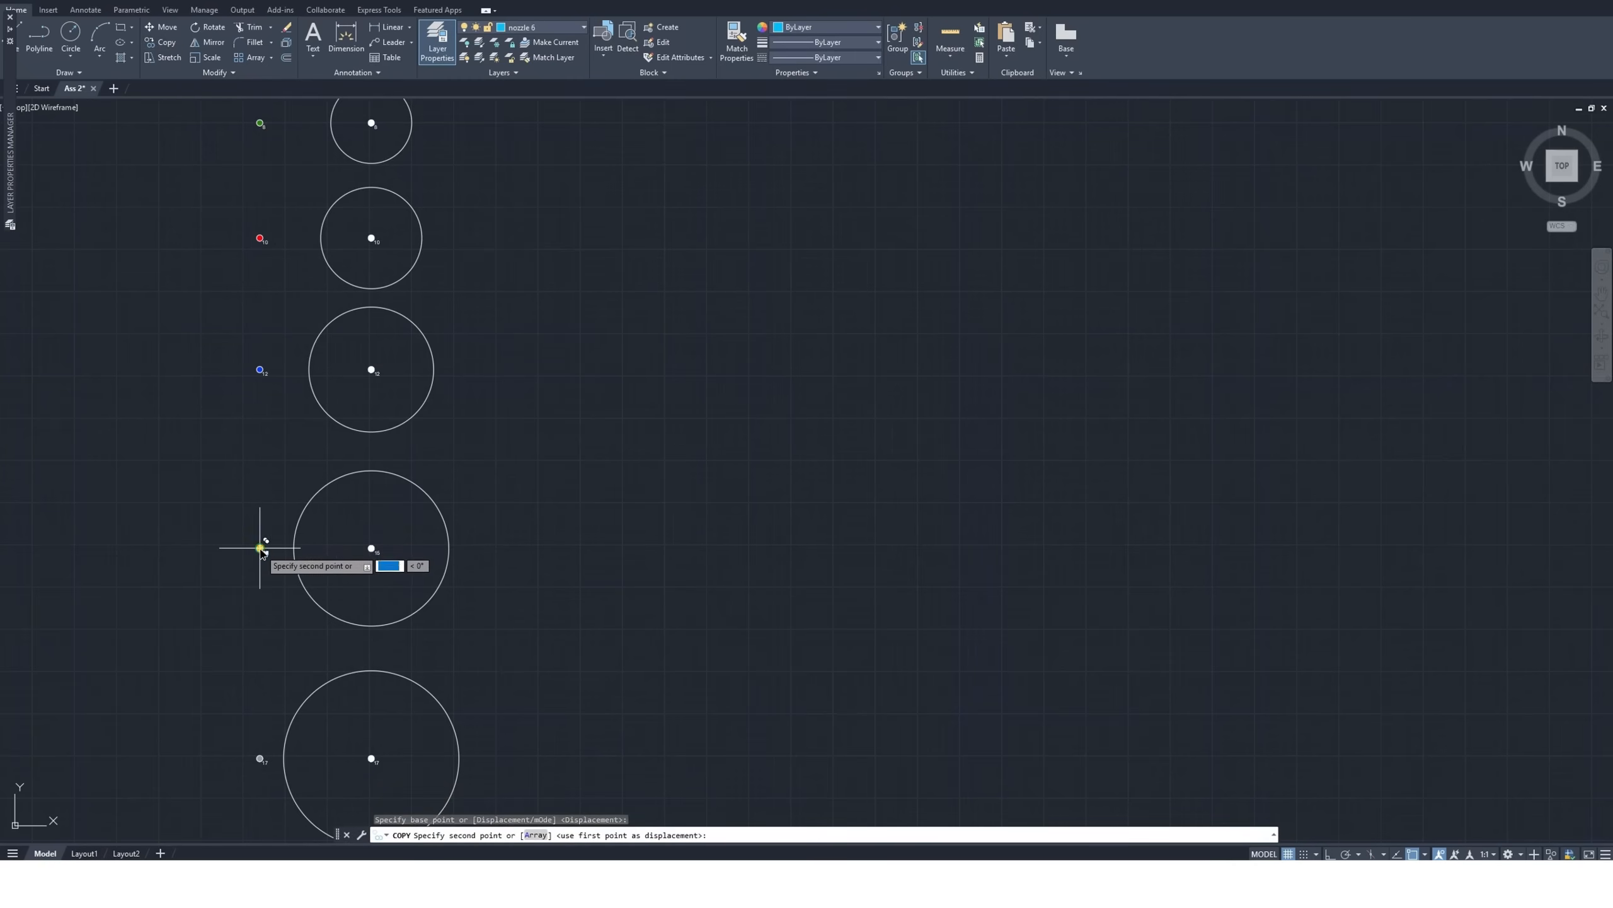
scroll(381, 576, "down", 6)
scroll(198, 422, "up", 5)
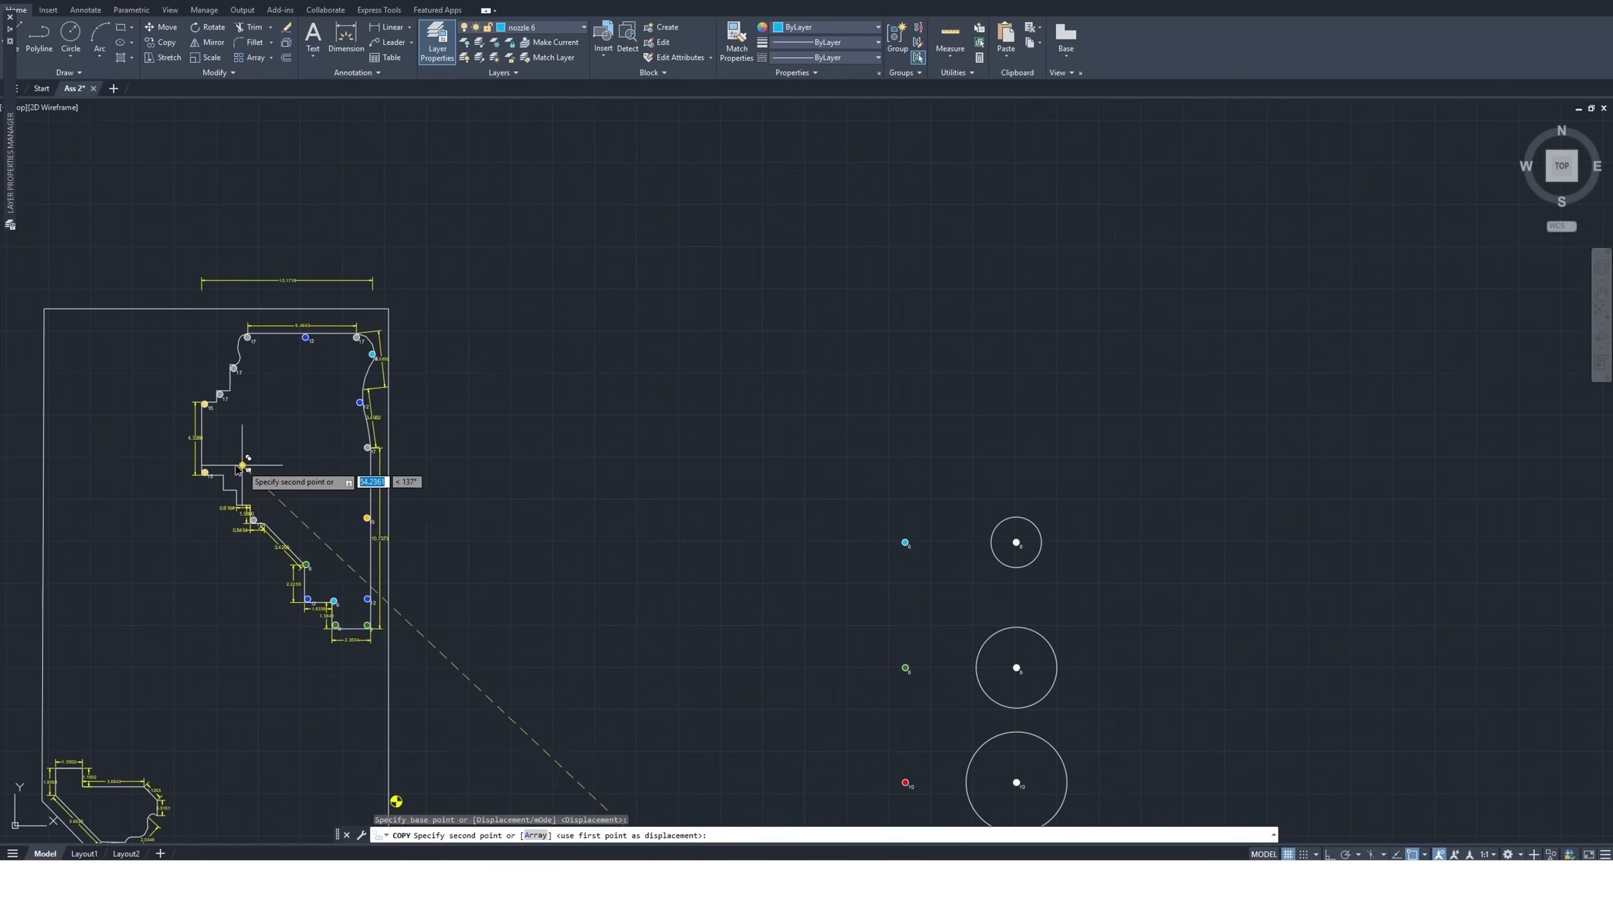
scroll(273, 455, "up", 6)
scroll(395, 384, "down", 4)
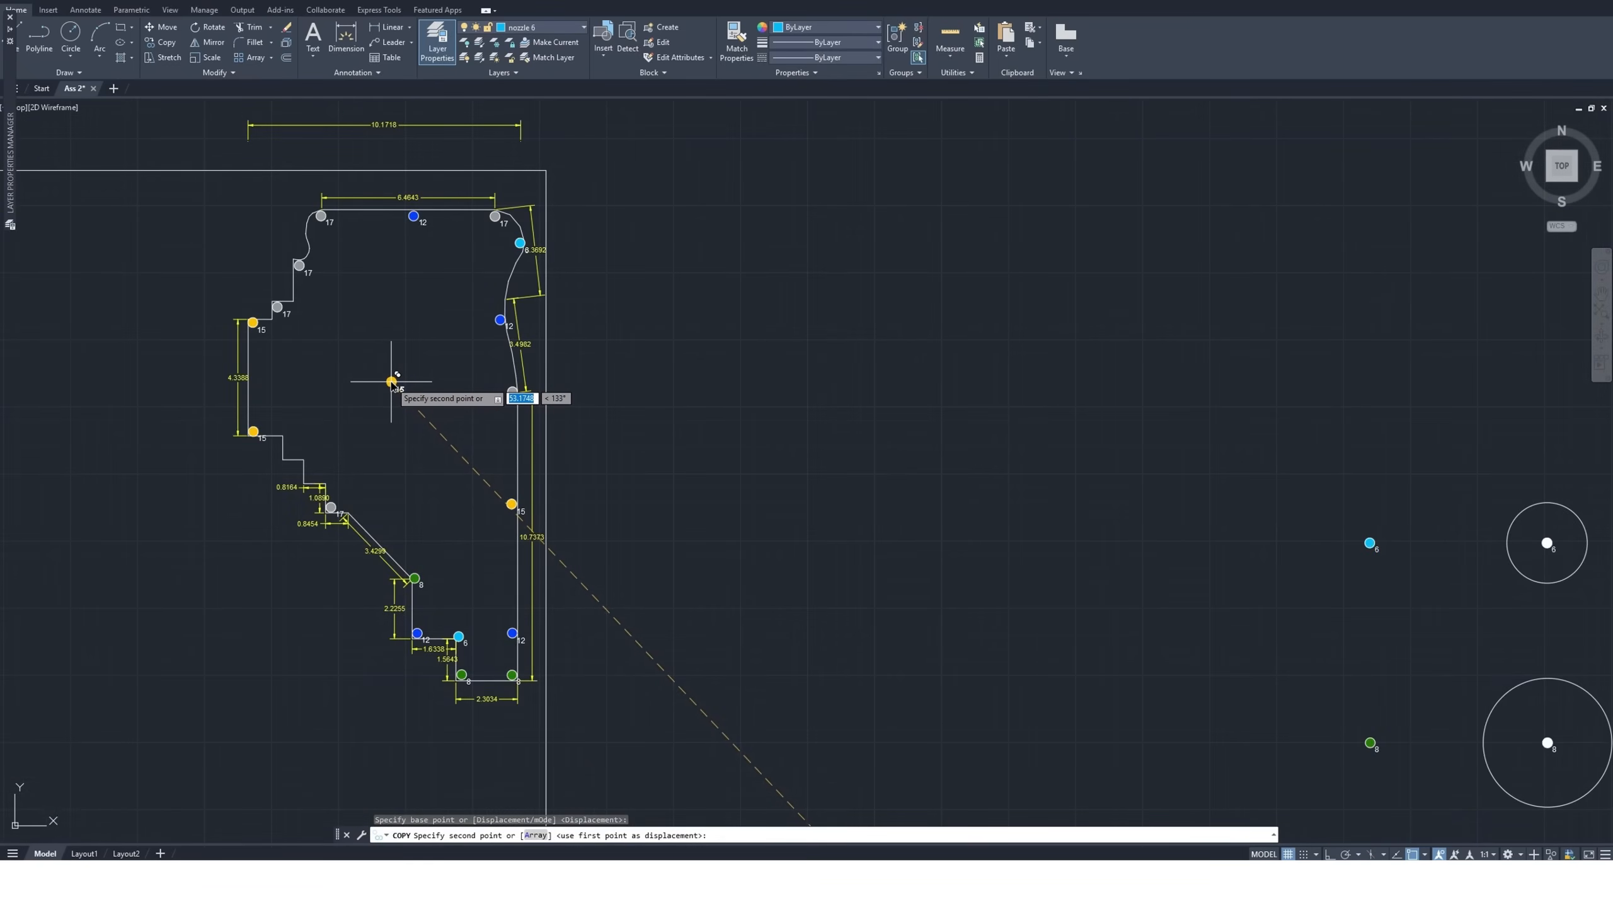
left_click(391, 383)
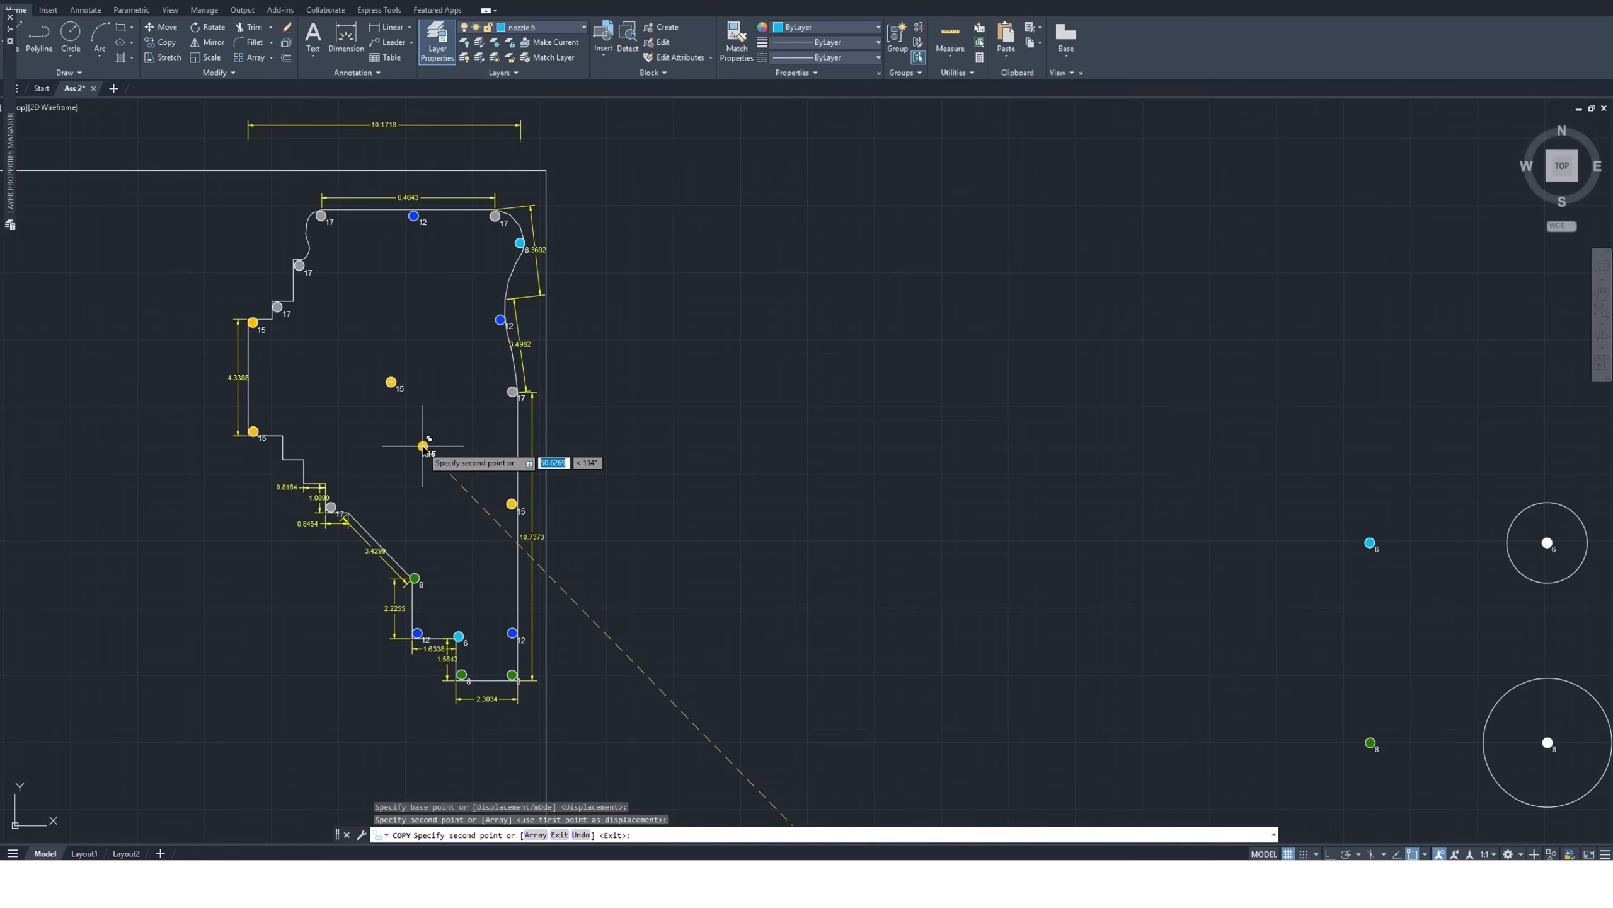
left_click(244, 250)
key("Escape")
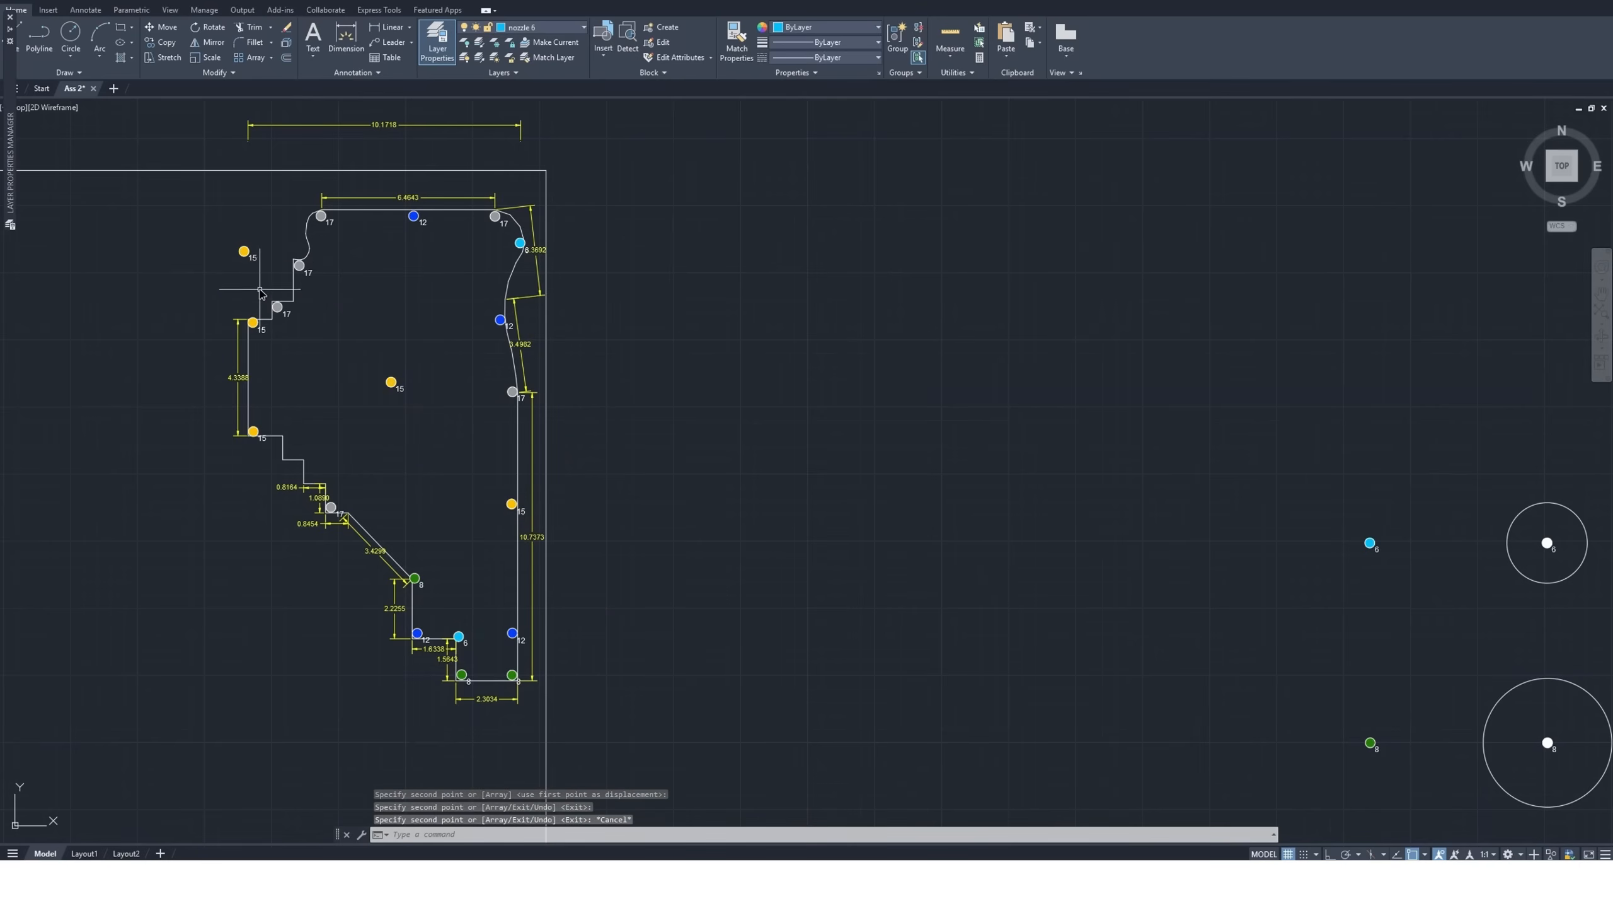
scroll(265, 288, "up", 2)
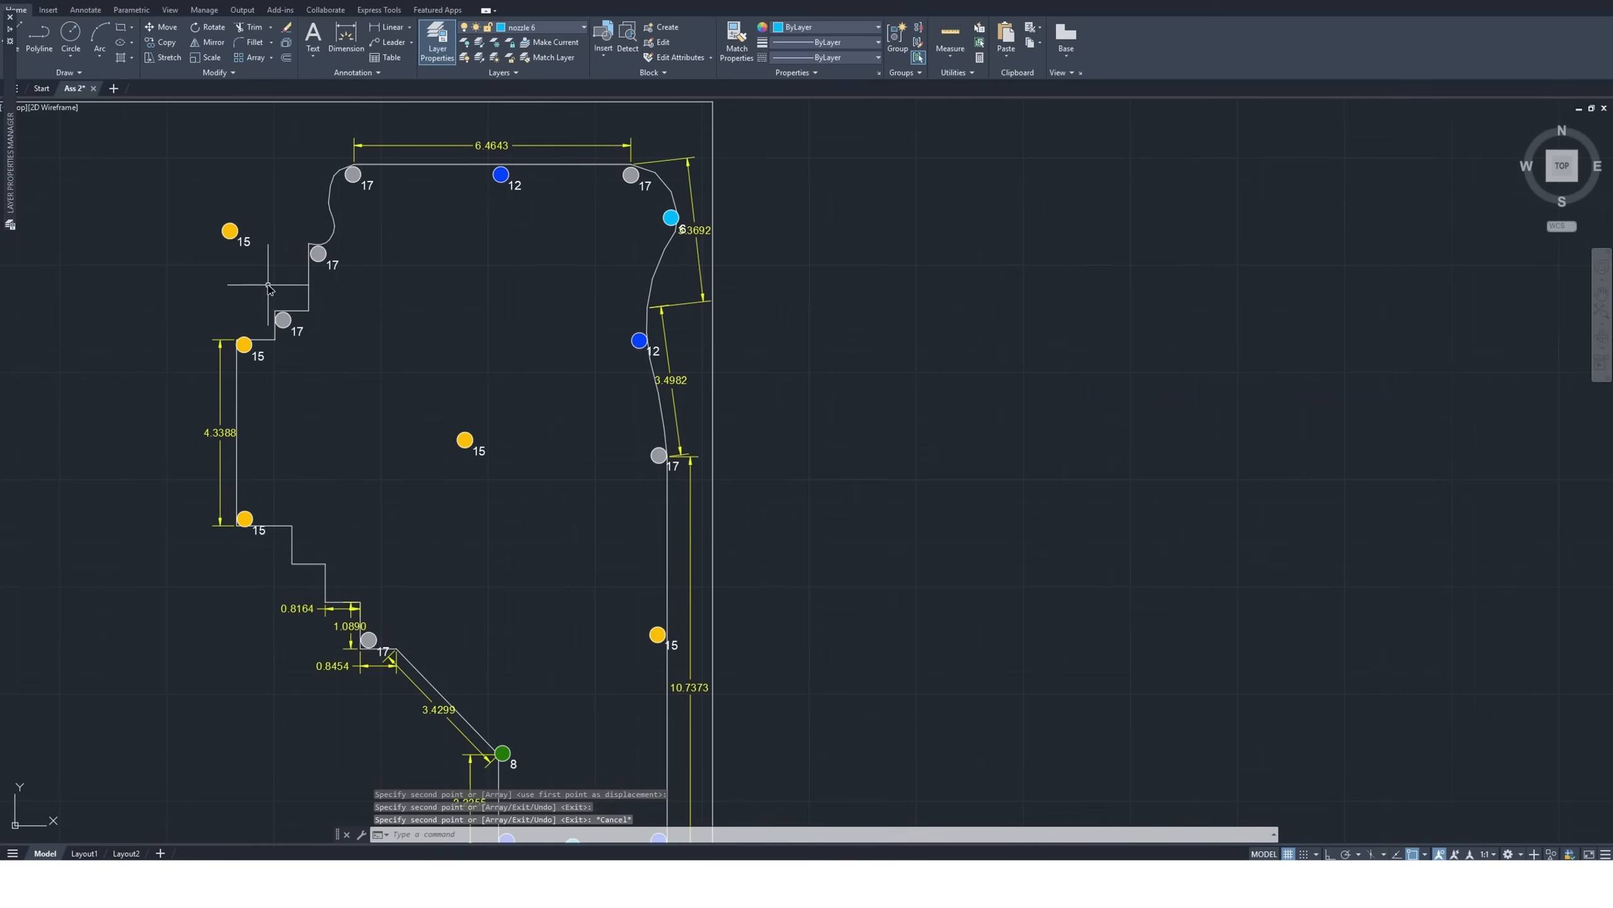
Delete the size 17 nozzles at both ends of the garden's top edge and at the two upper-left step corners
left_click(289, 235)
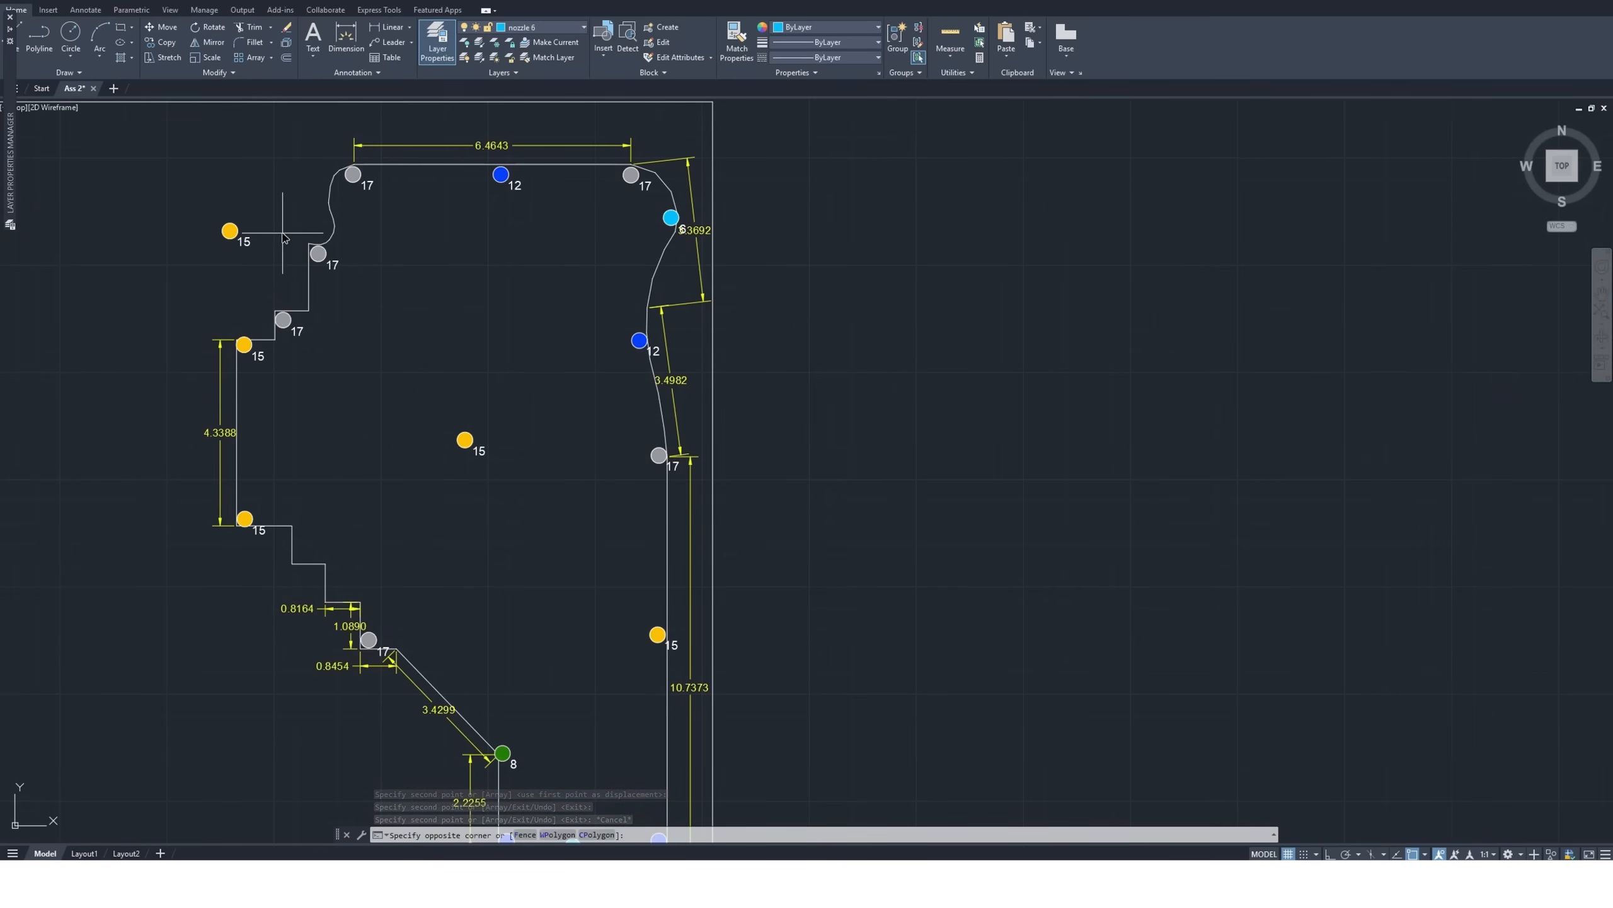
left_click(352, 273)
key("Delete")
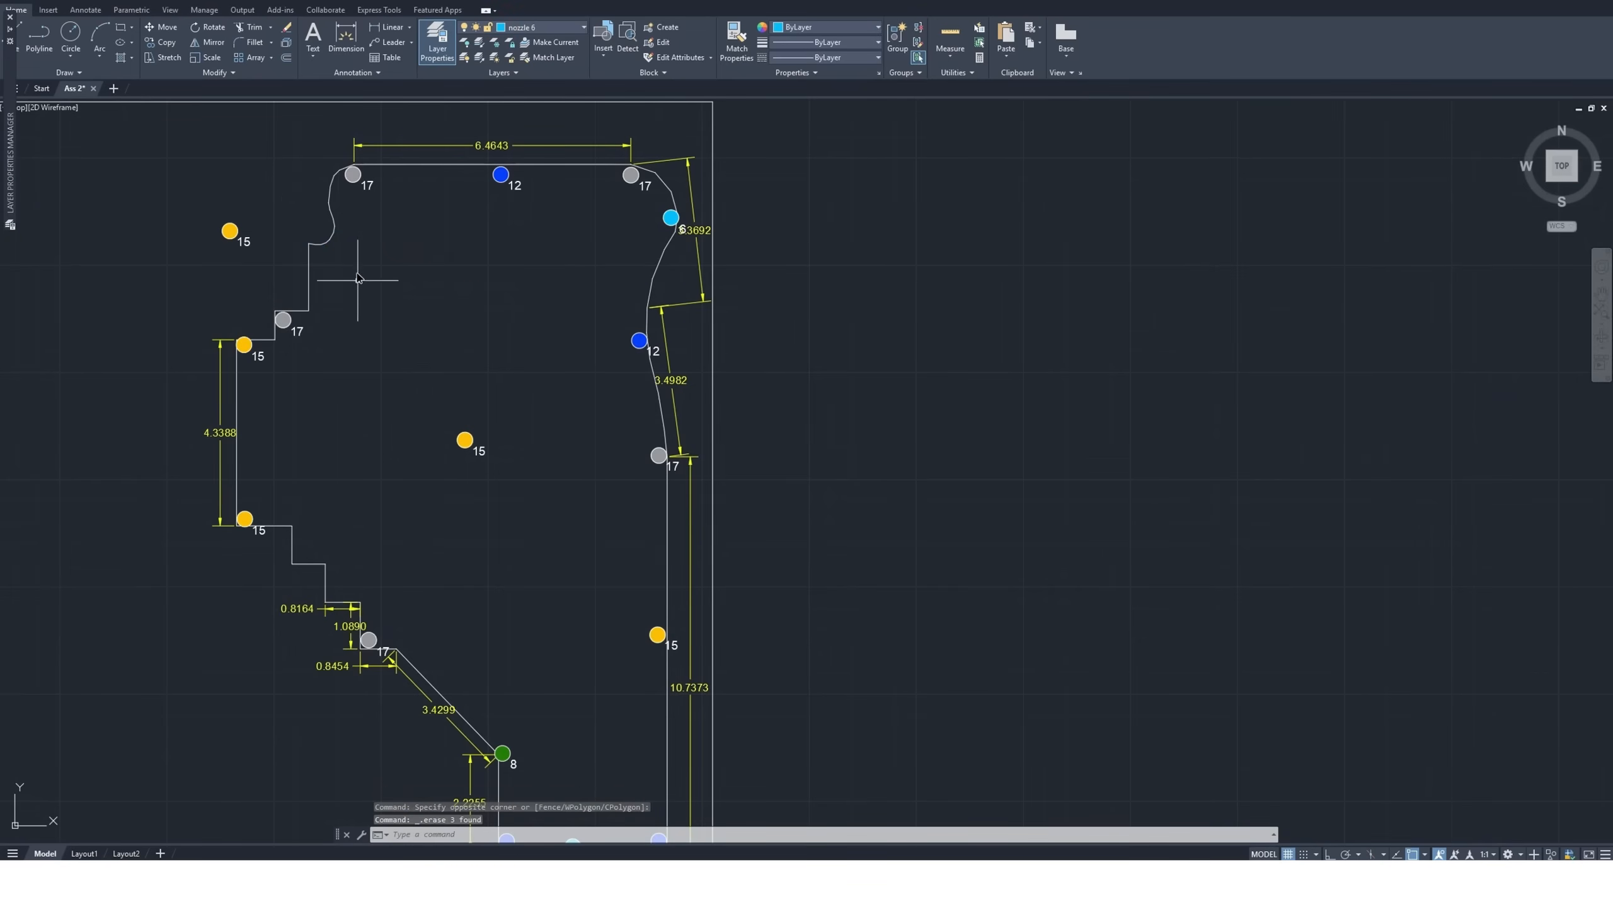
left_click(328, 154)
left_click(537, 222)
key("Delete")
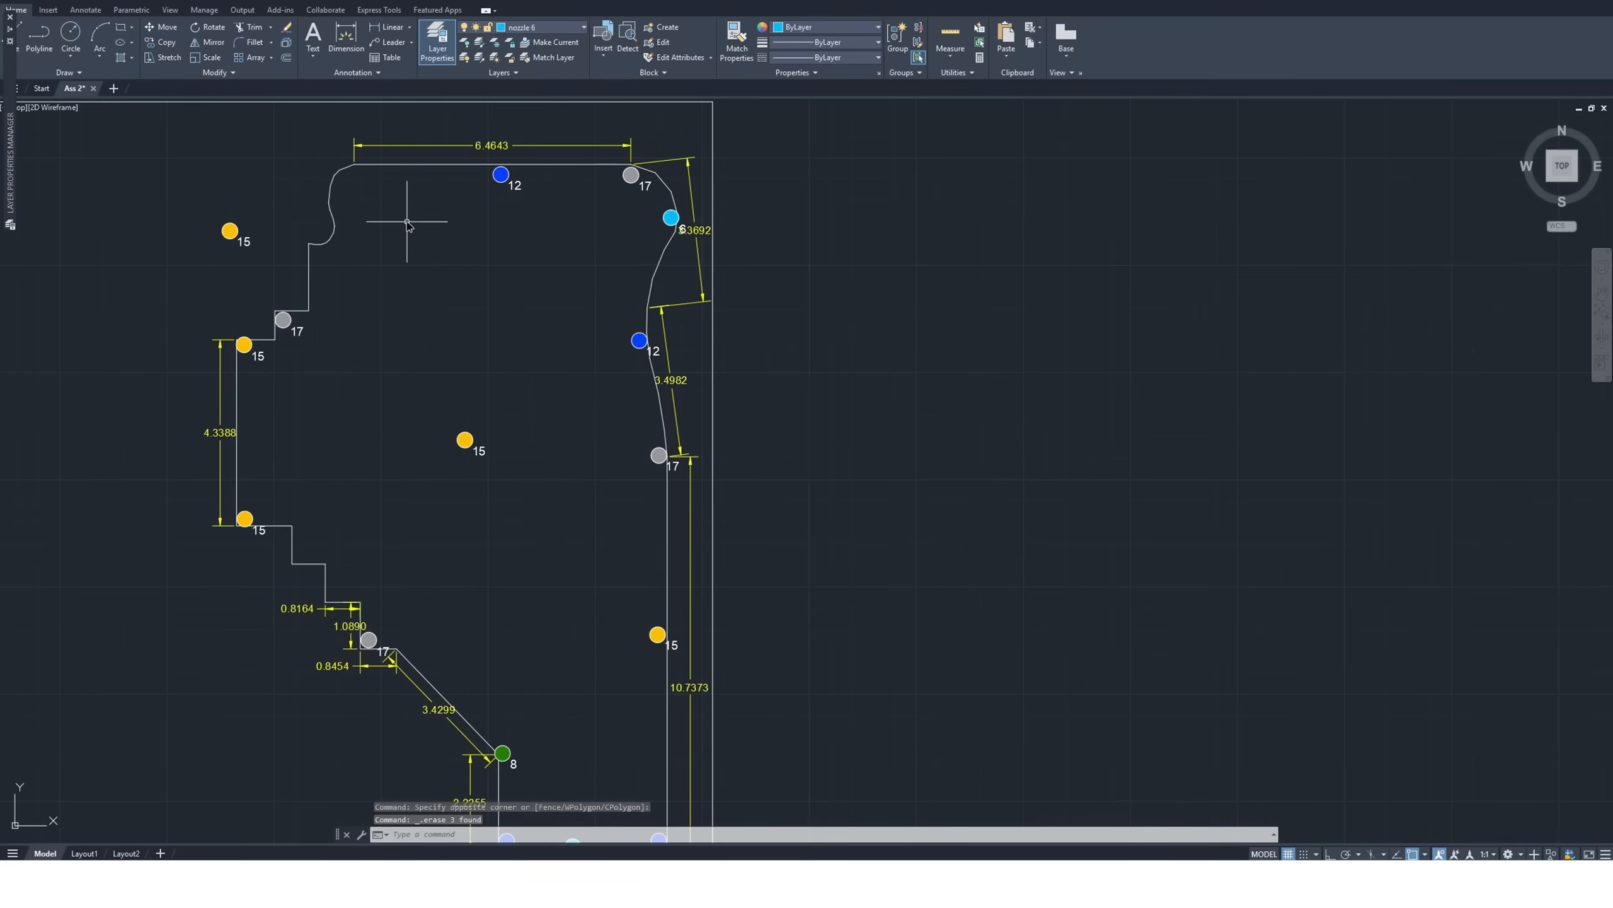
left_click(617, 159)
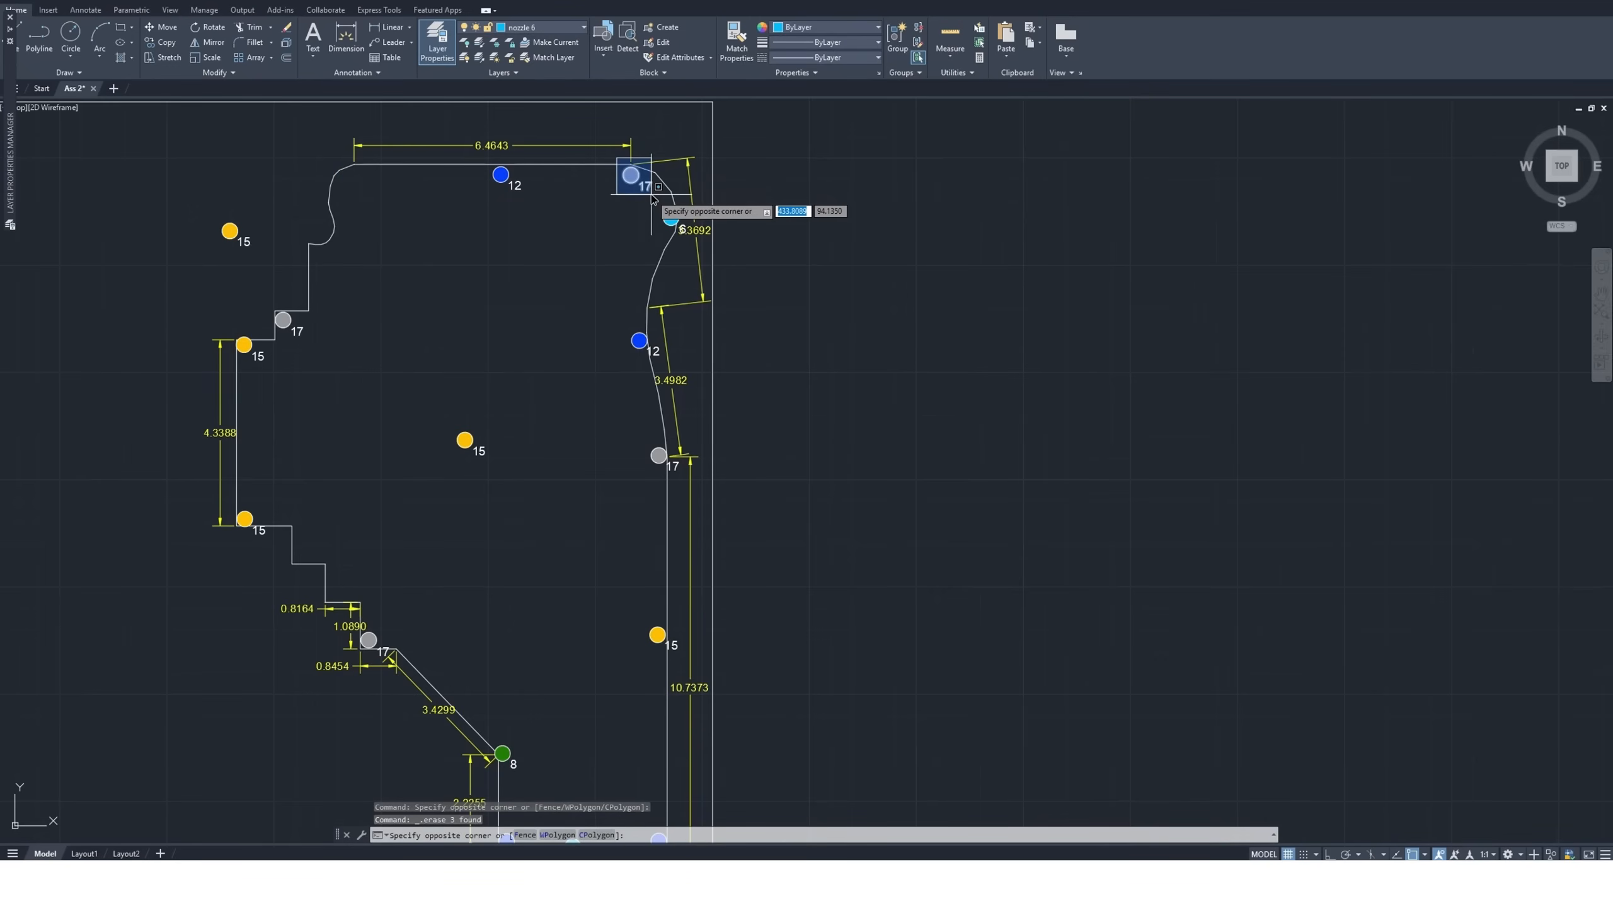
left_click(659, 199)
key("Delete")
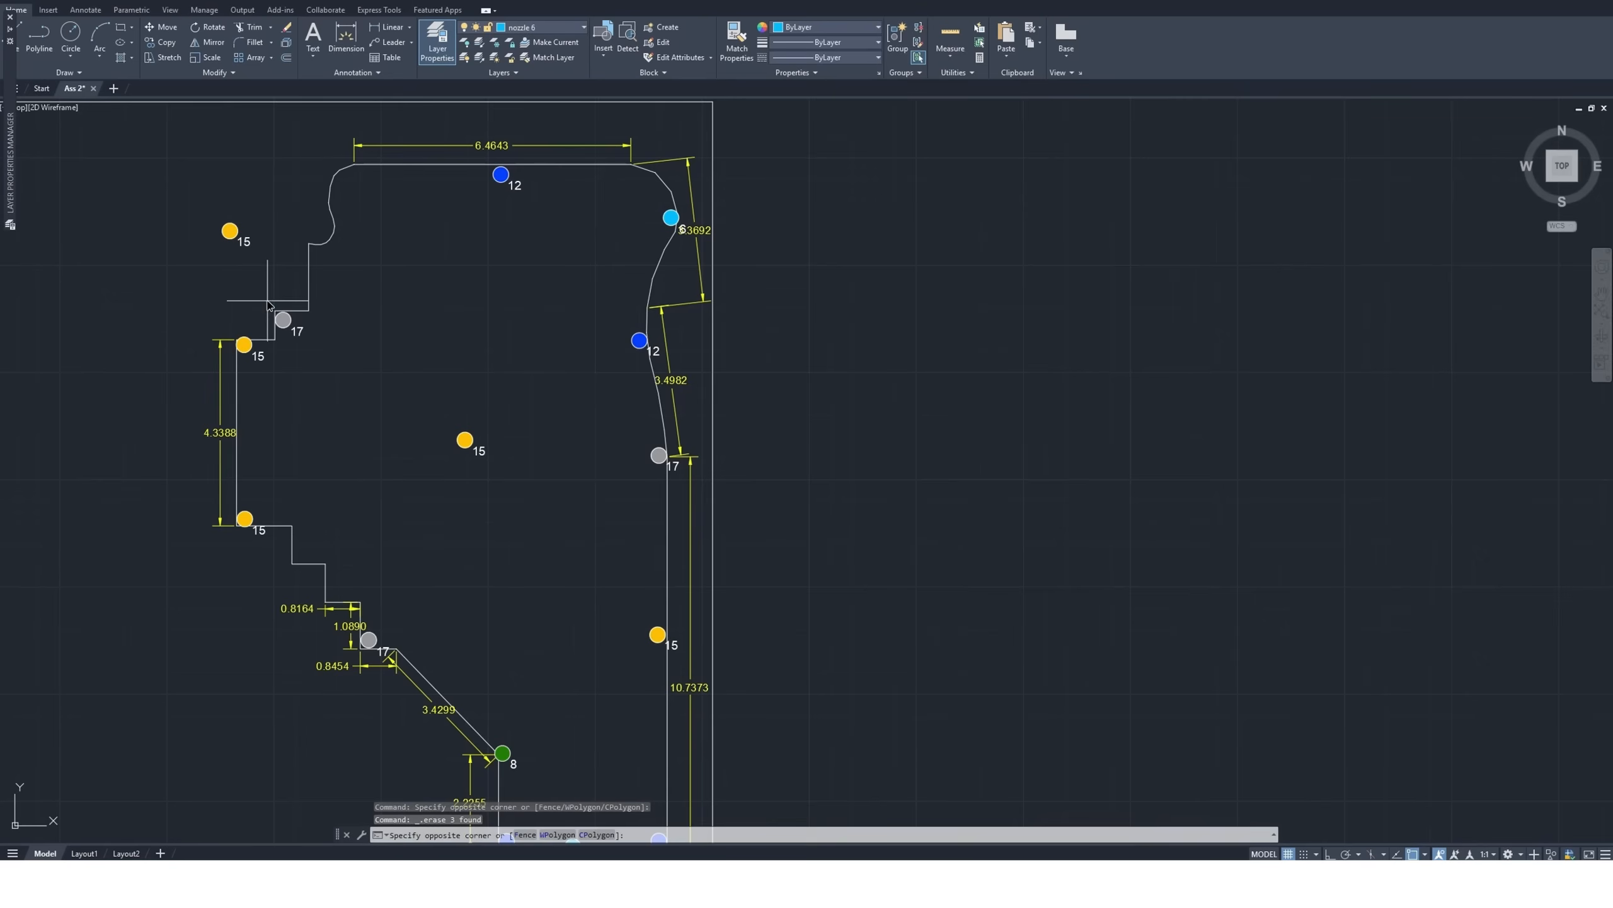
left_click(268, 298)
left_click(318, 349)
key("Delete")
Copy the size 15 nozzle outside the stepped upper-left edge by its center to just inside the two upper-left step corners
left_click(215, 207)
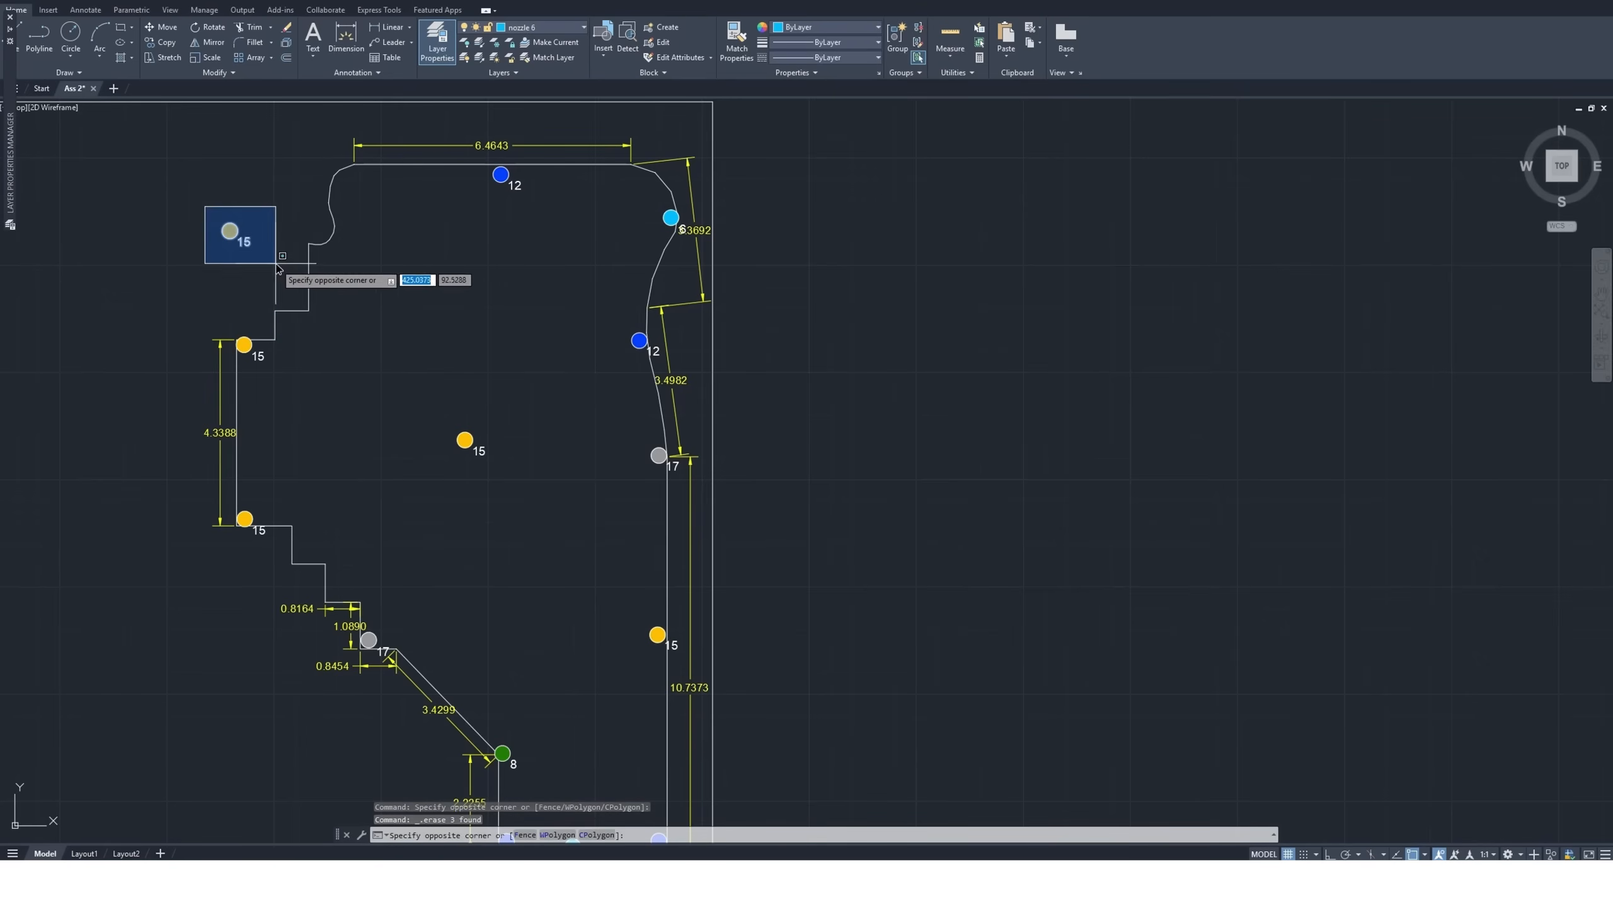
left_click(288, 272)
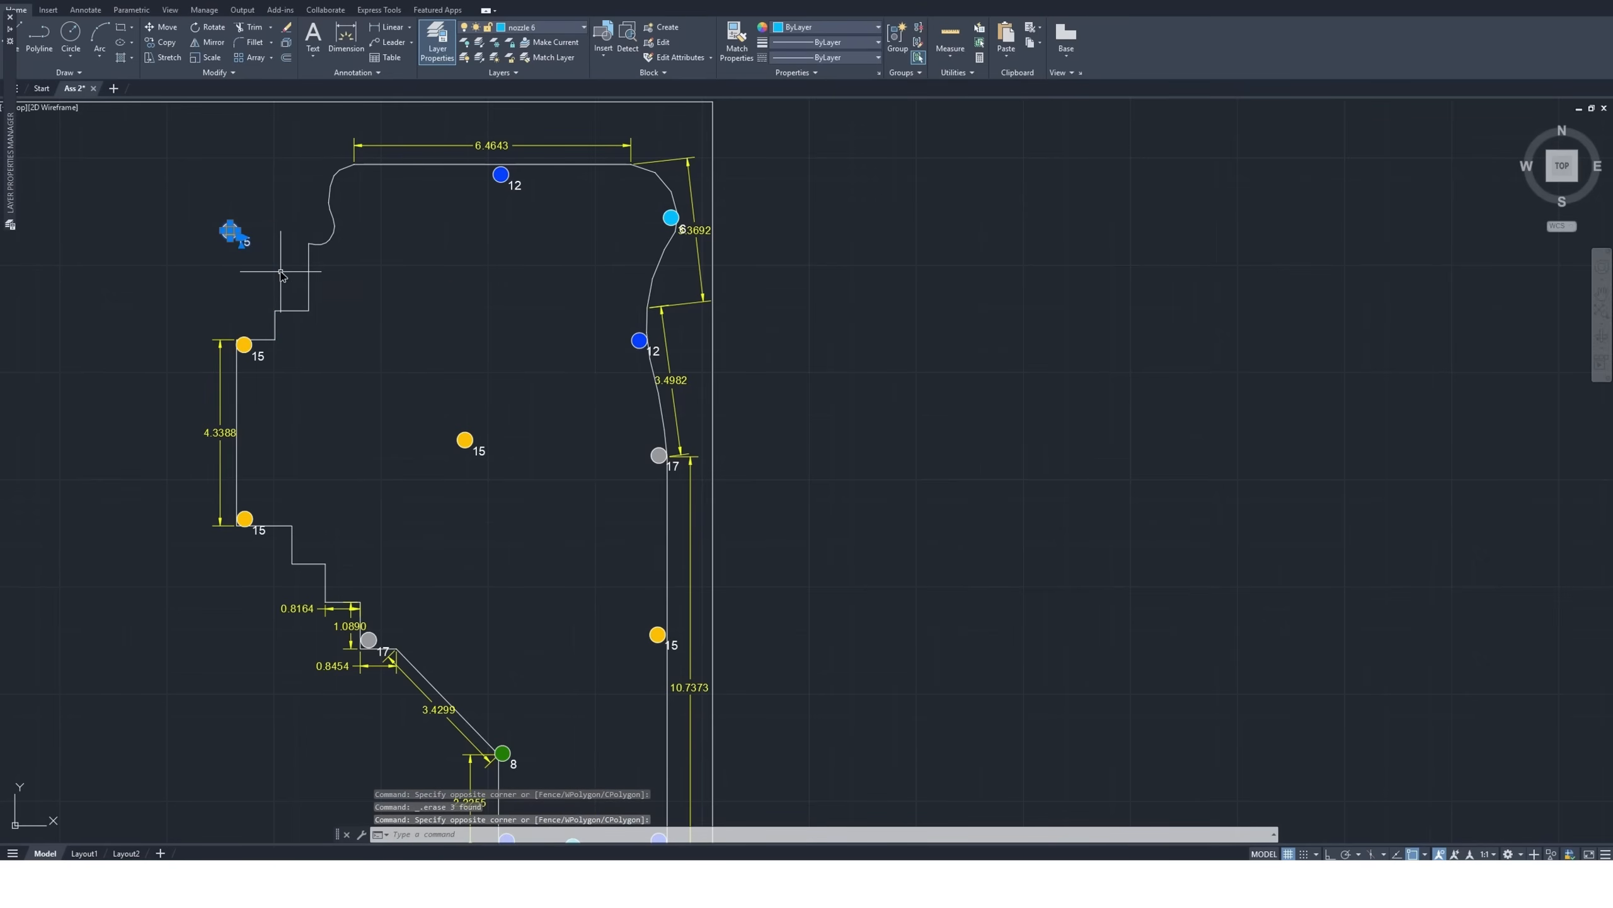
left_click(158, 46)
left_click(230, 230)
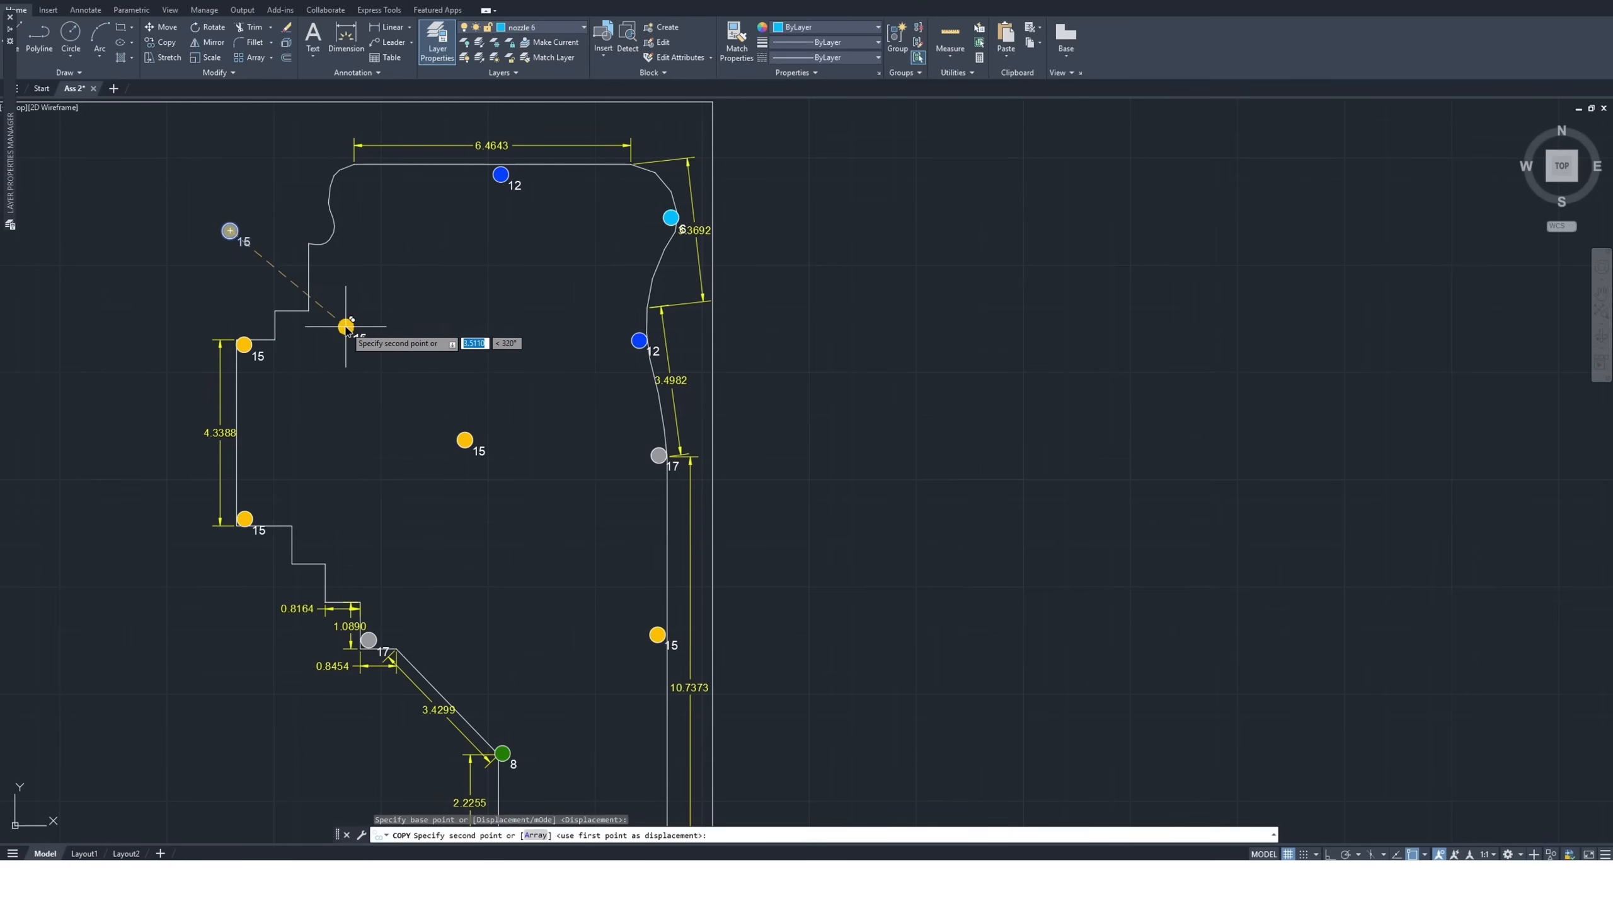
scroll(286, 324, "up", 2)
left_click(283, 322)
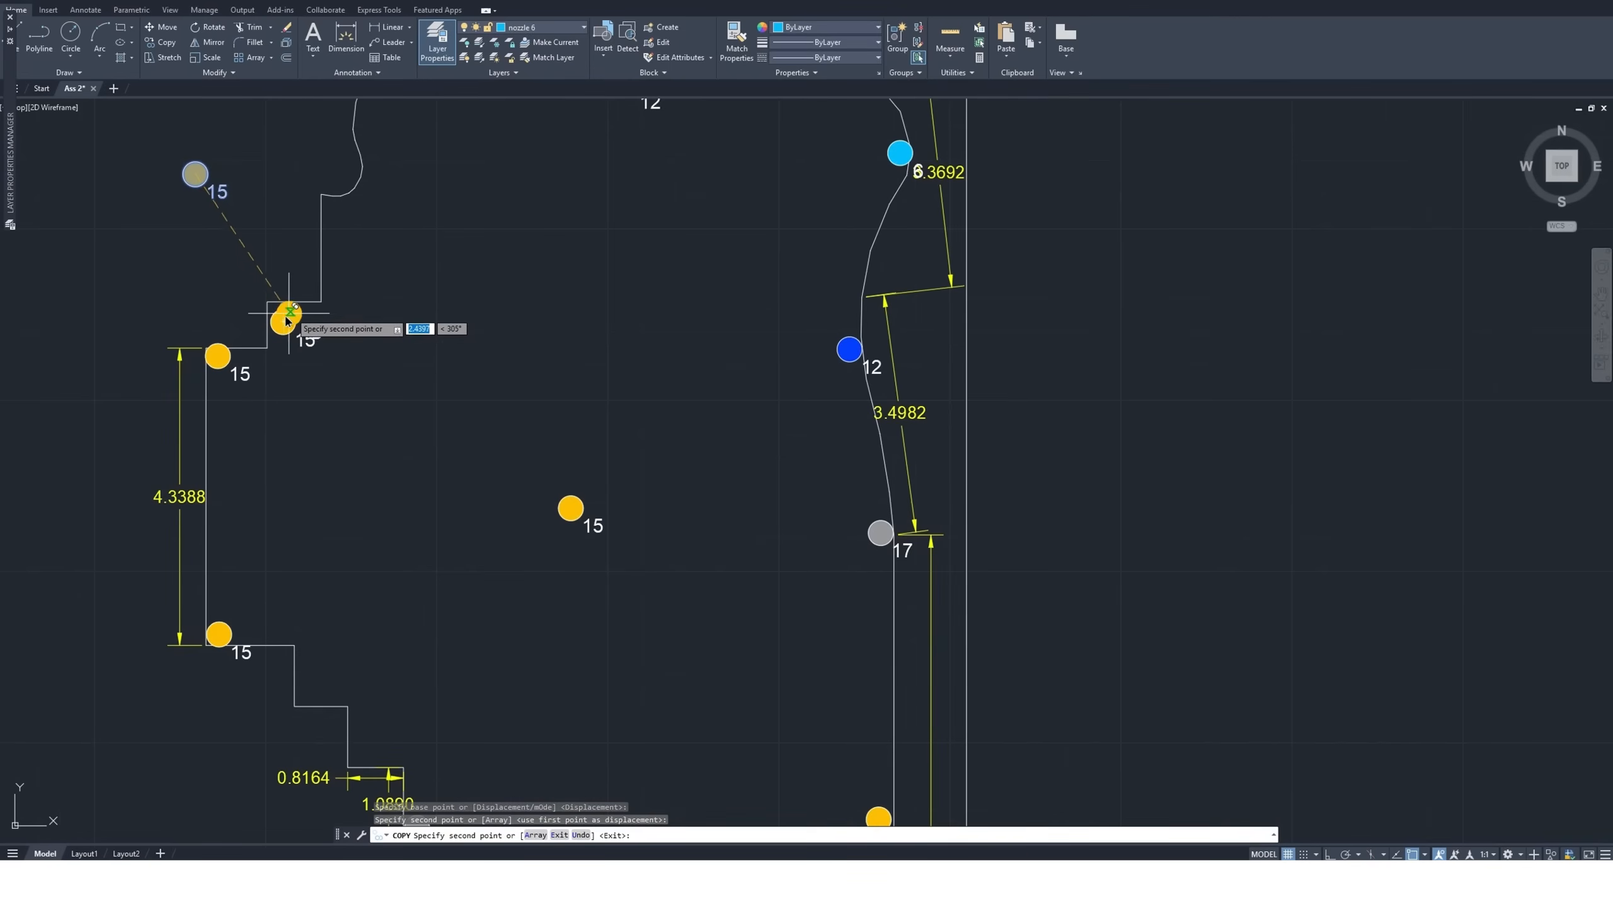
left_click(335, 210)
Place further copies of the size 15 nozzle inside the curved upper-left corner and at the top edge's right end
scroll(371, 252, "down", 2)
scroll(393, 312, "up", 4)
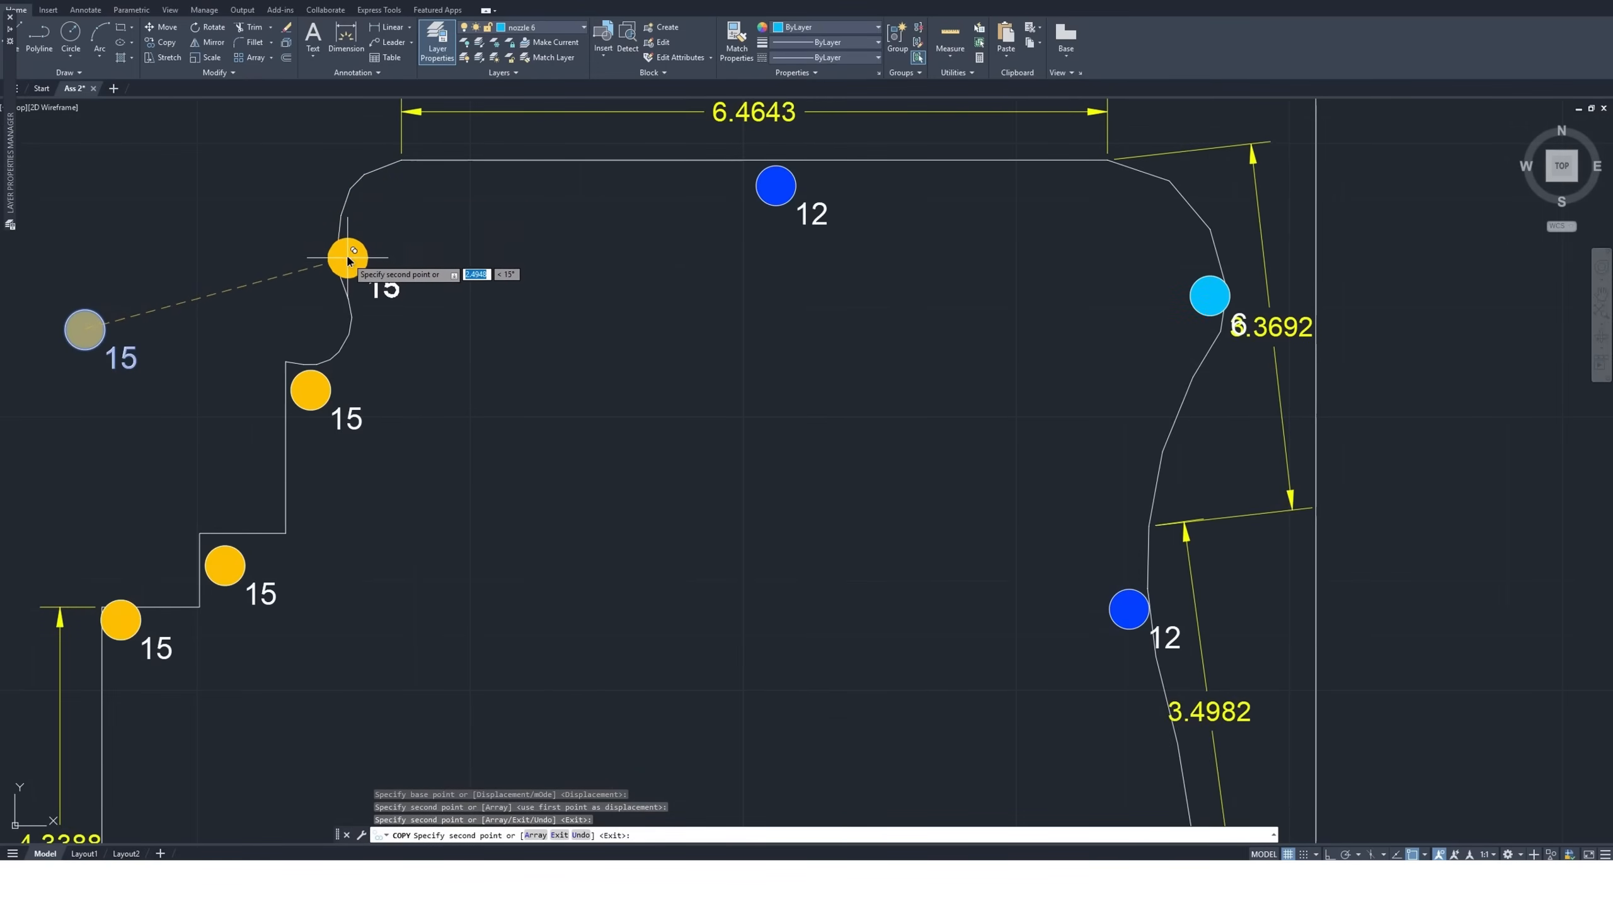
left_click(360, 198)
scroll(298, 292, "down", 2)
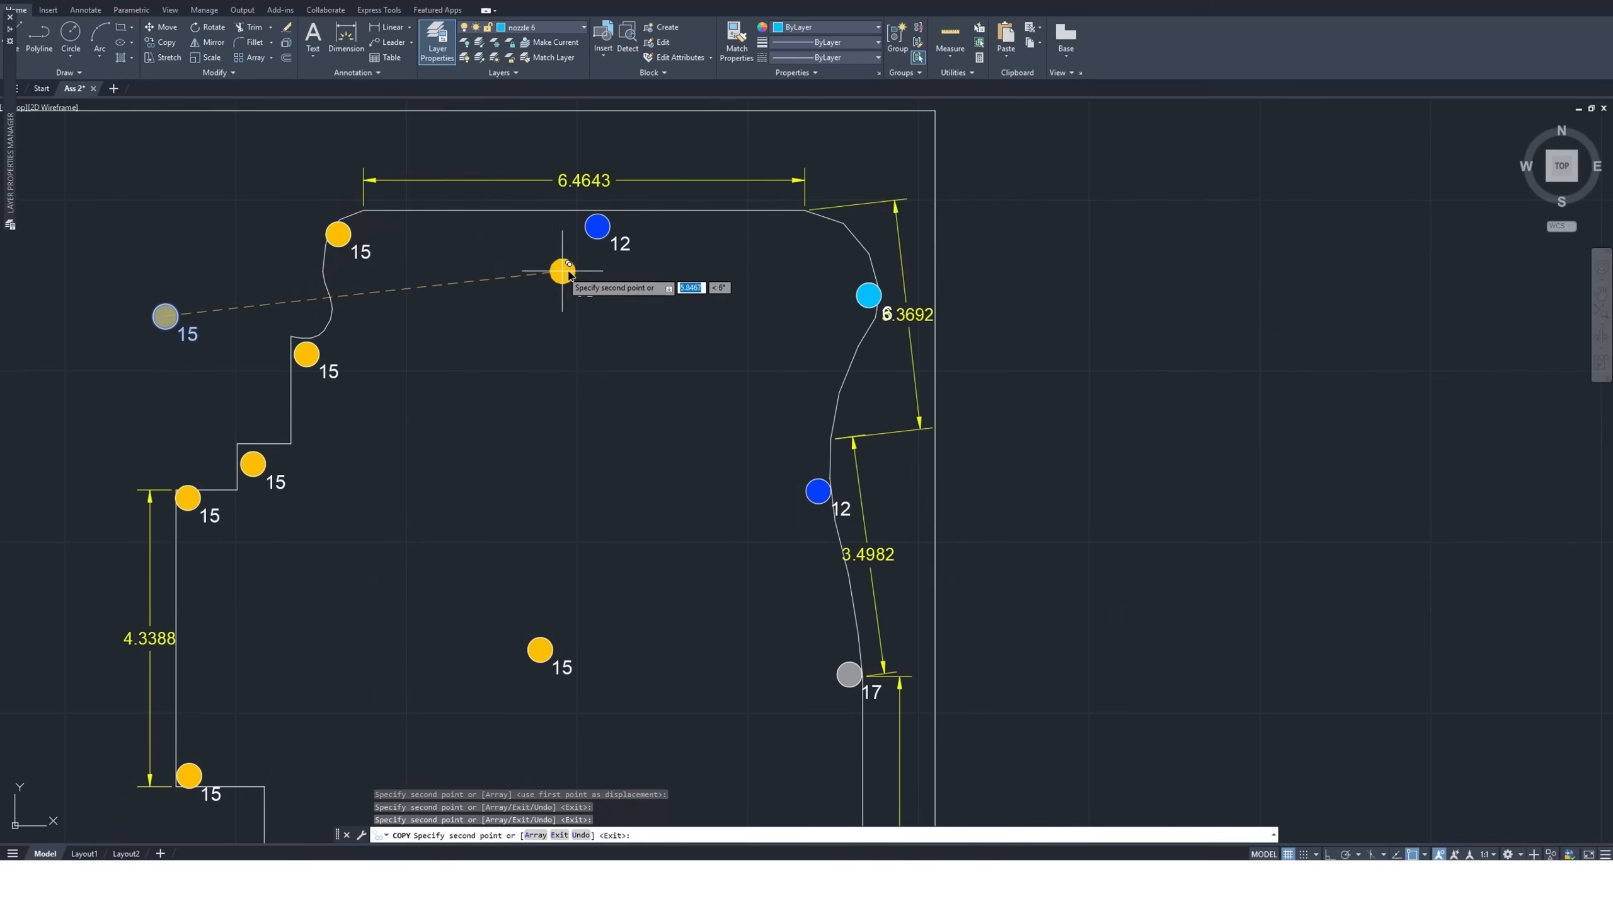
left_click(805, 226)
scroll(687, 300, "down", 2)
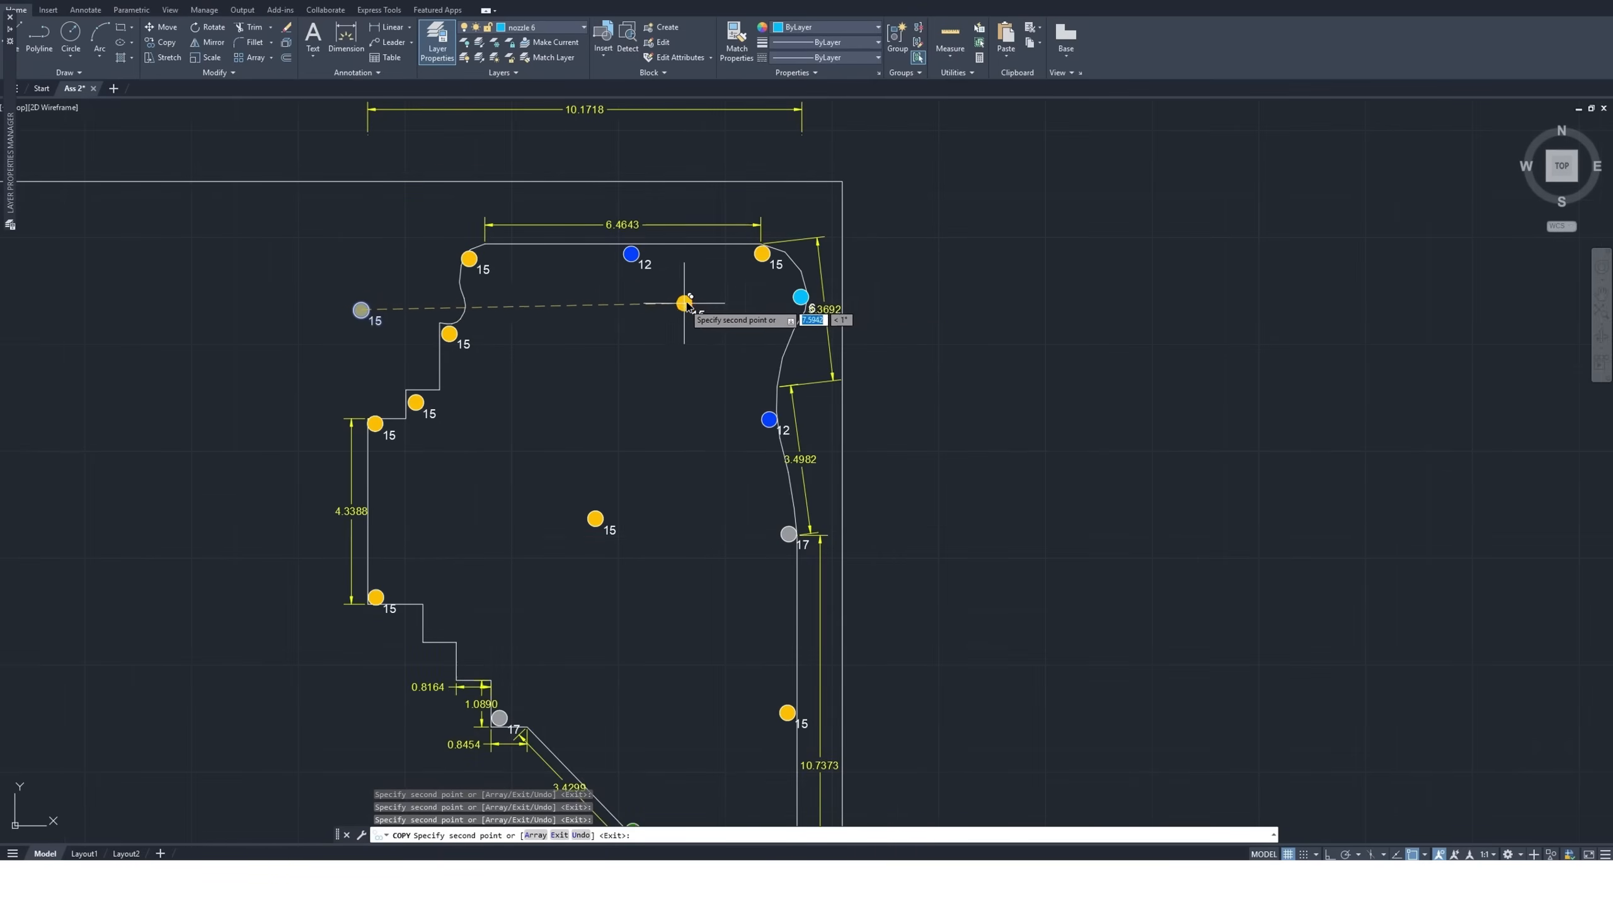
key("Escape")
Move the size 17 nozzle on the lower-left steps by its center to the next step corner up, above the 0.8164 dimension
scroll(610, 353, "down", 2)
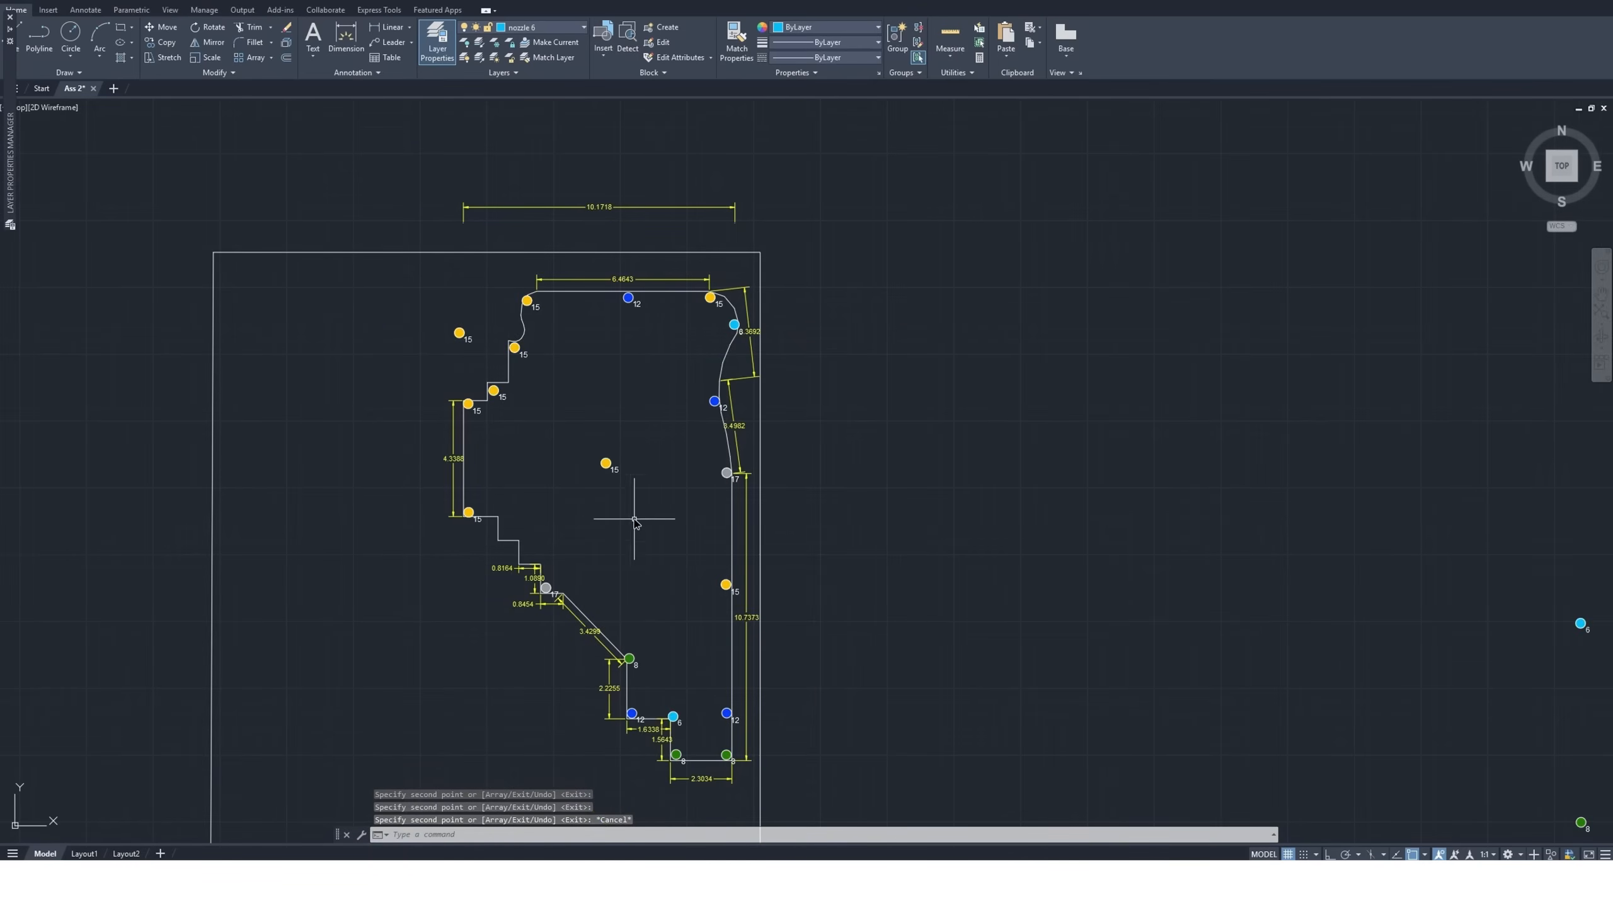
scroll(489, 531, "up", 4)
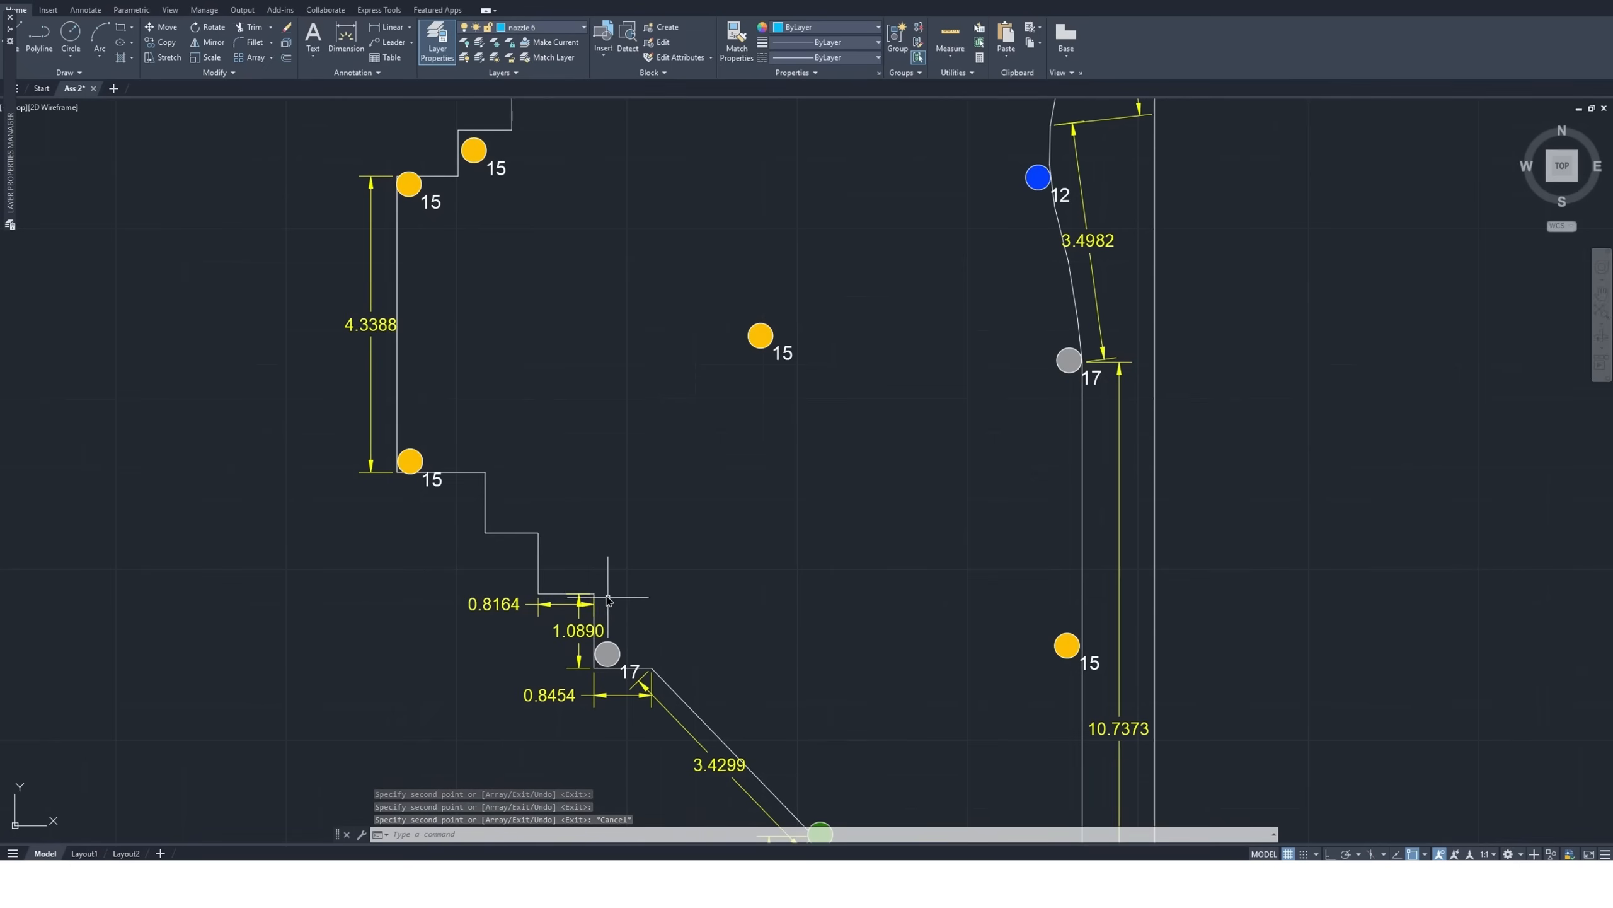
scroll(514, 528, "down", 2)
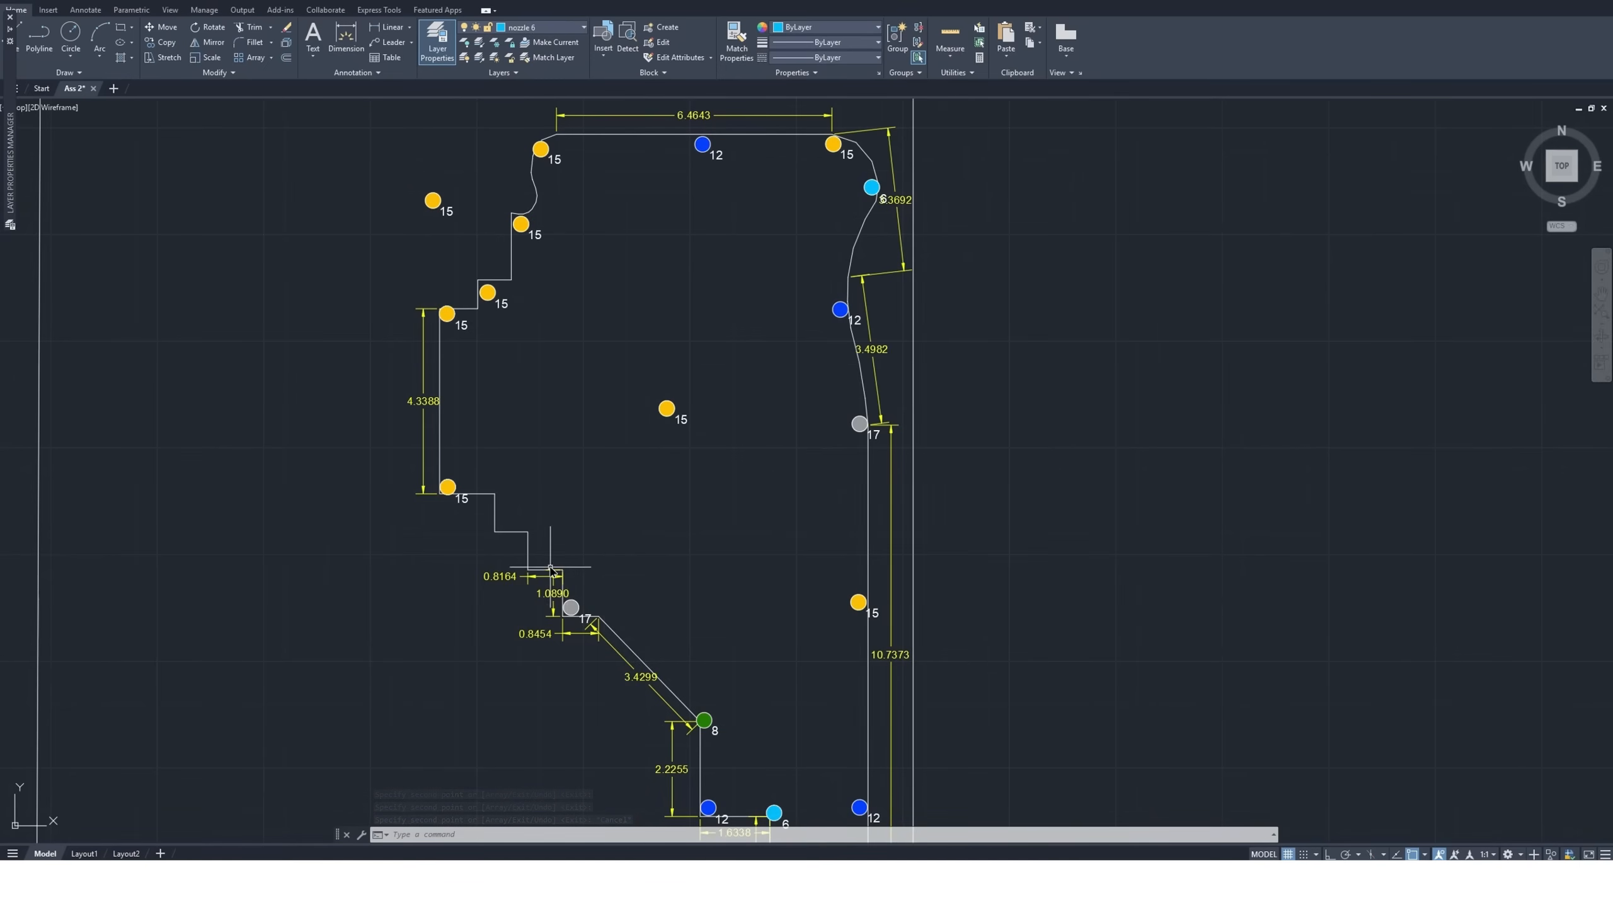
scroll(580, 623, "up", 2)
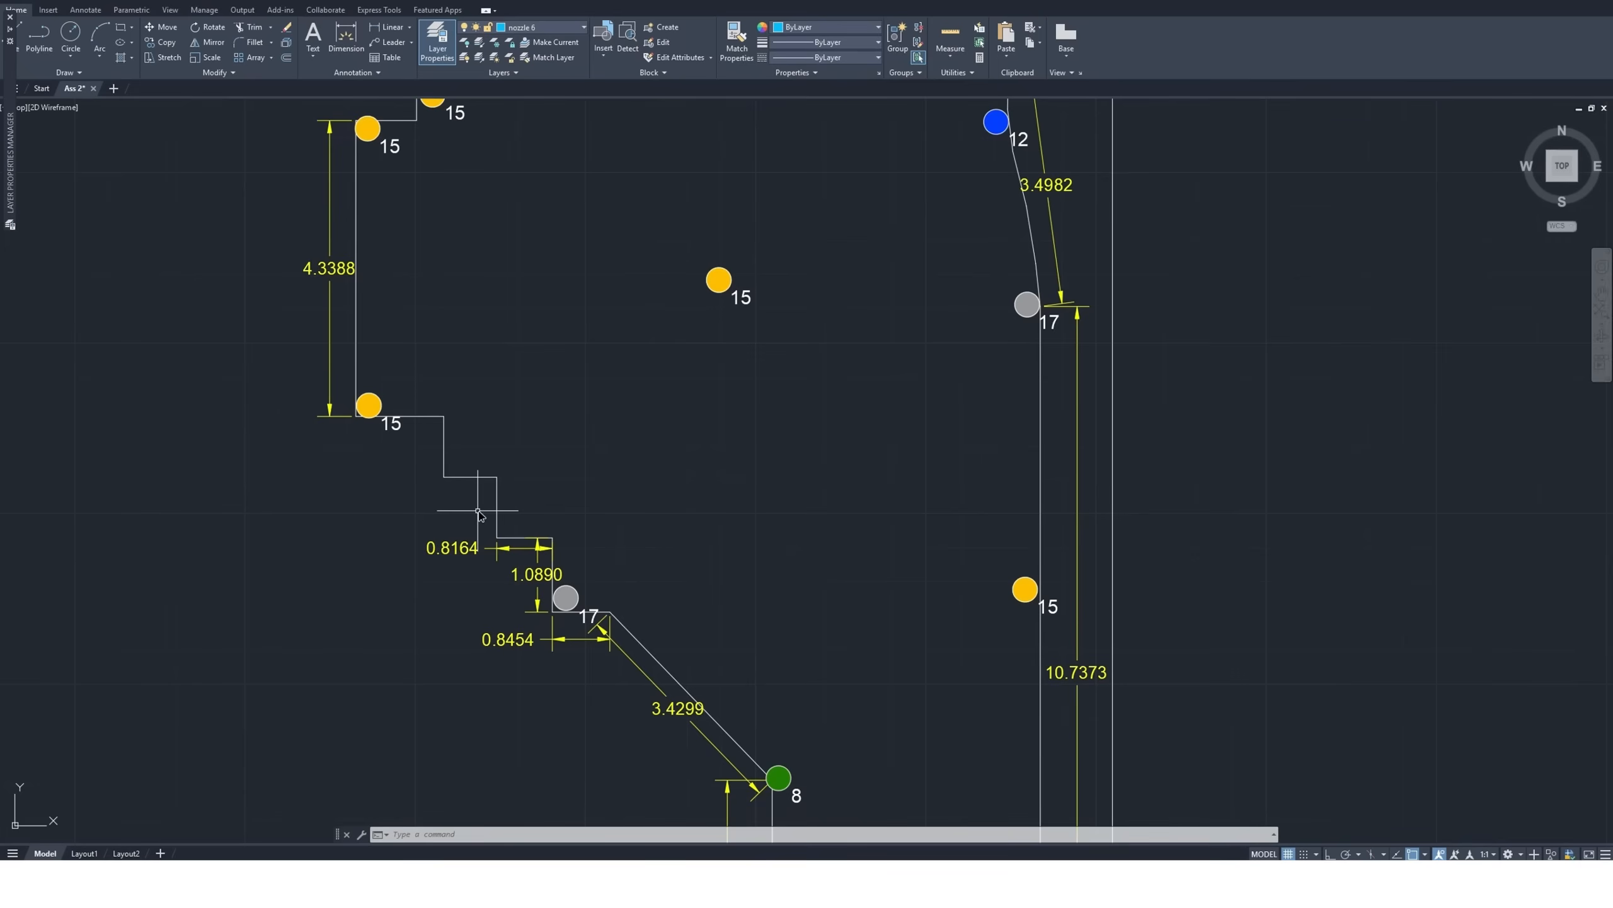
scroll(514, 526, "up", 5)
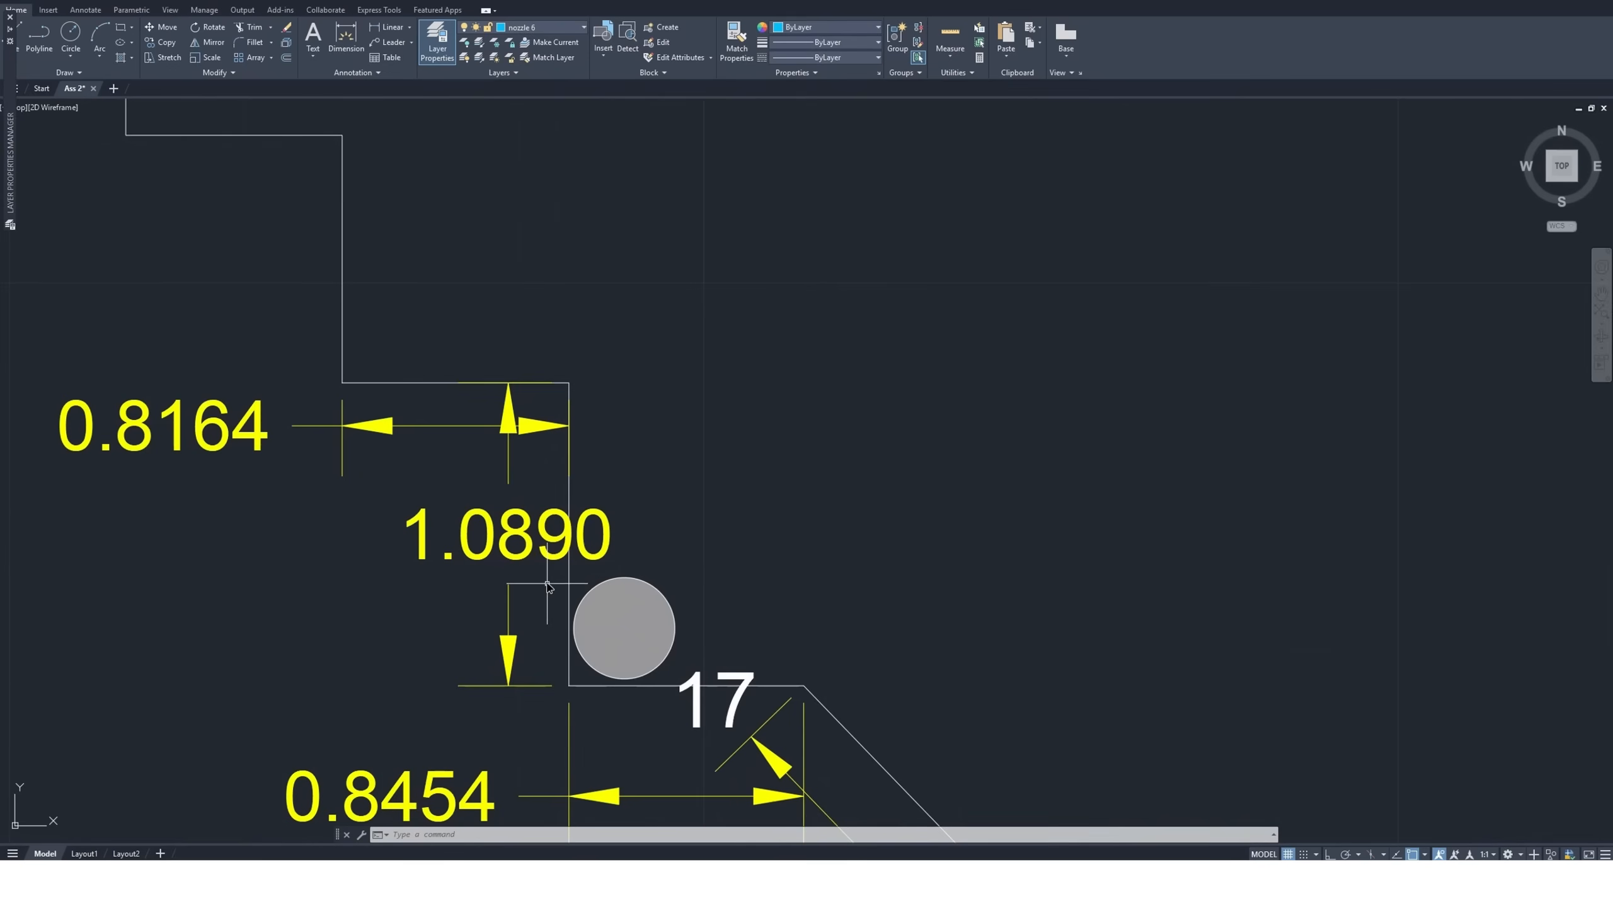
left_click(553, 566)
left_click(797, 779)
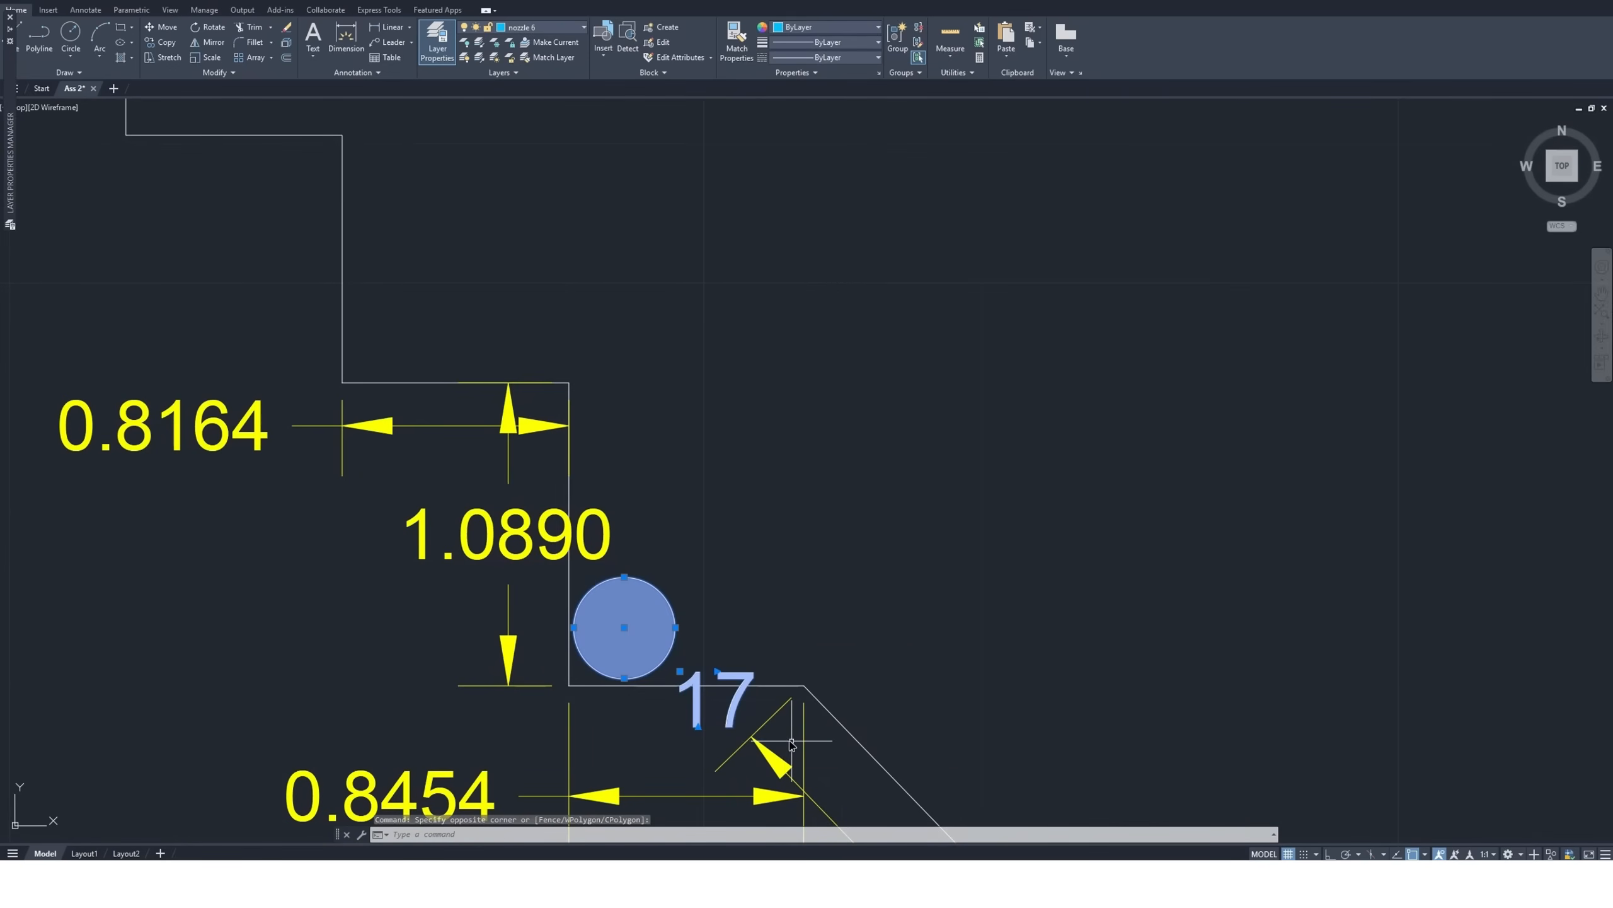
left_click(169, 32)
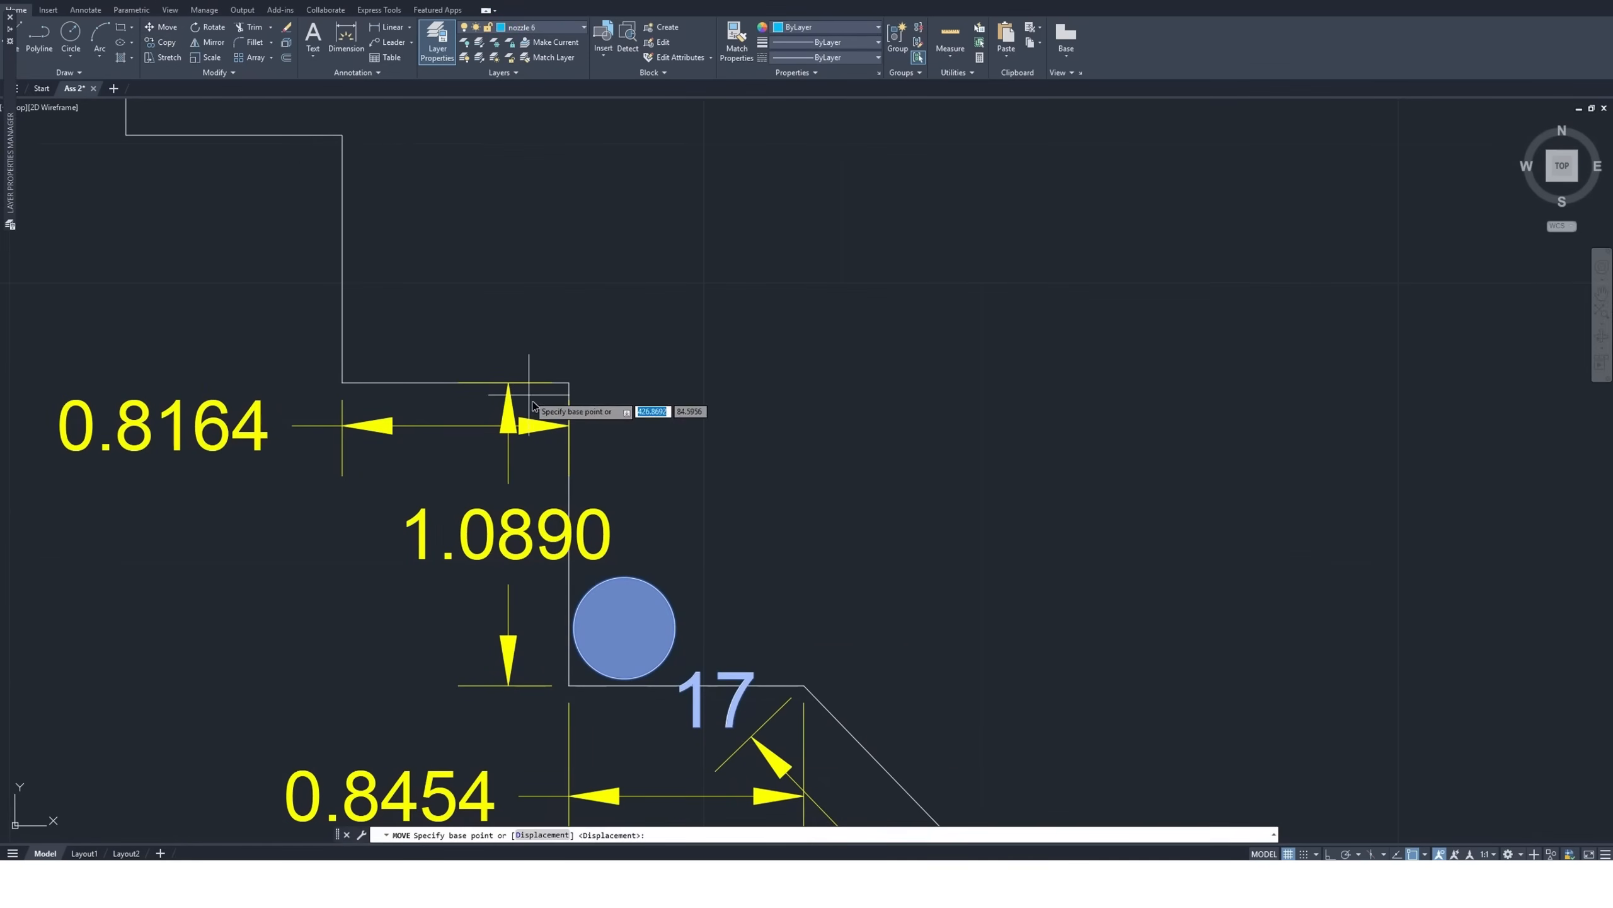
scroll(559, 477, "down", 4)
left_click(586, 541)
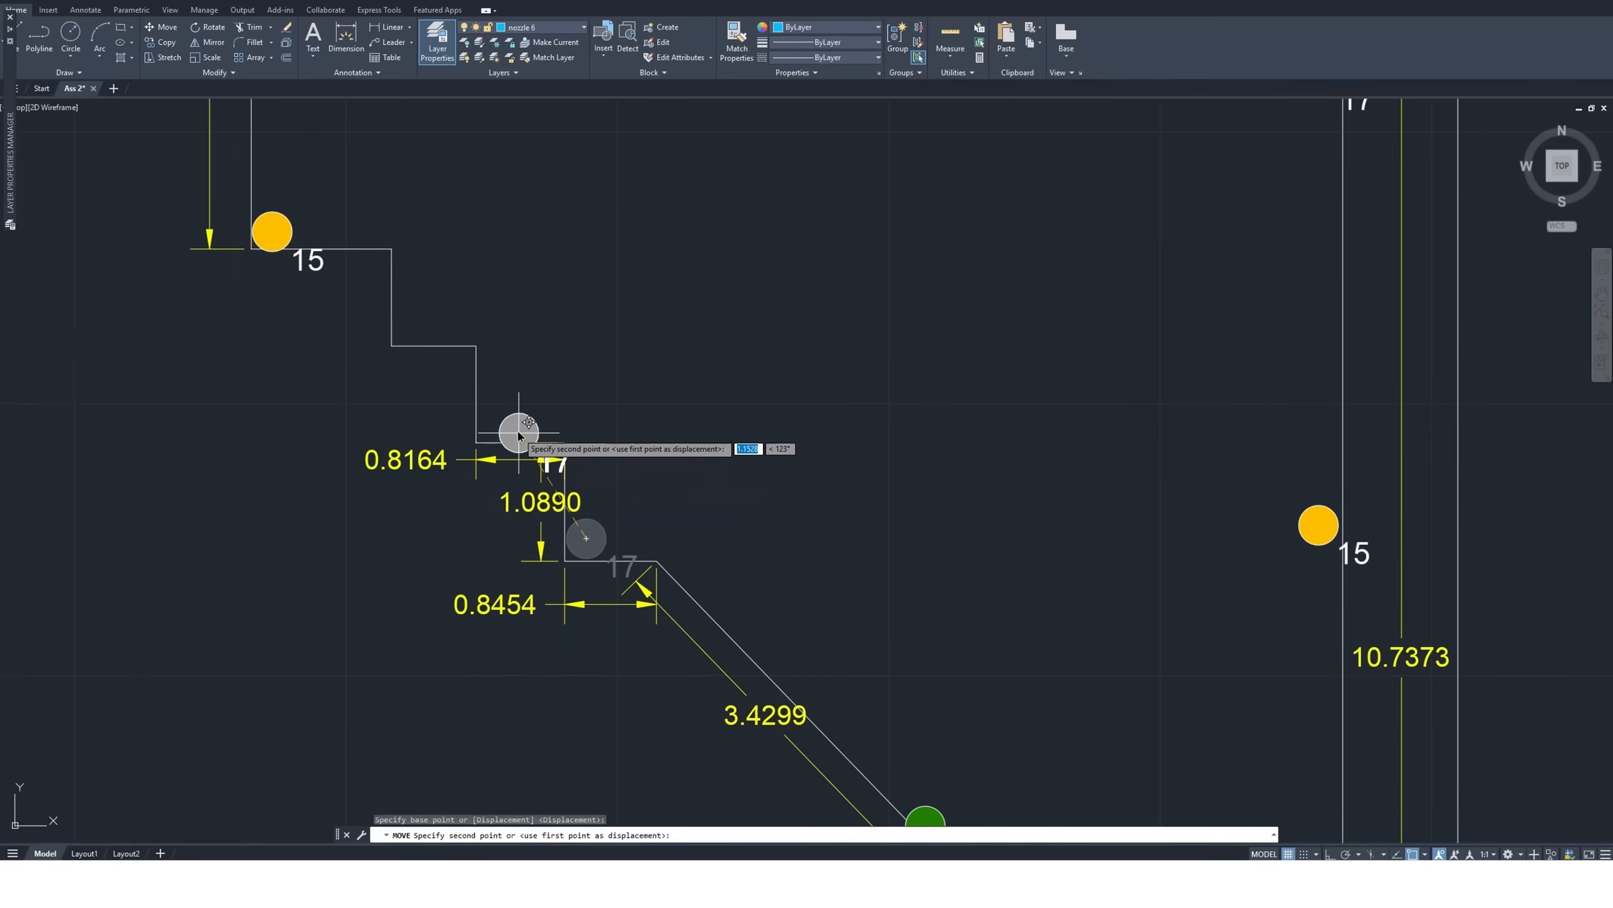
scroll(508, 427, "down", 2)
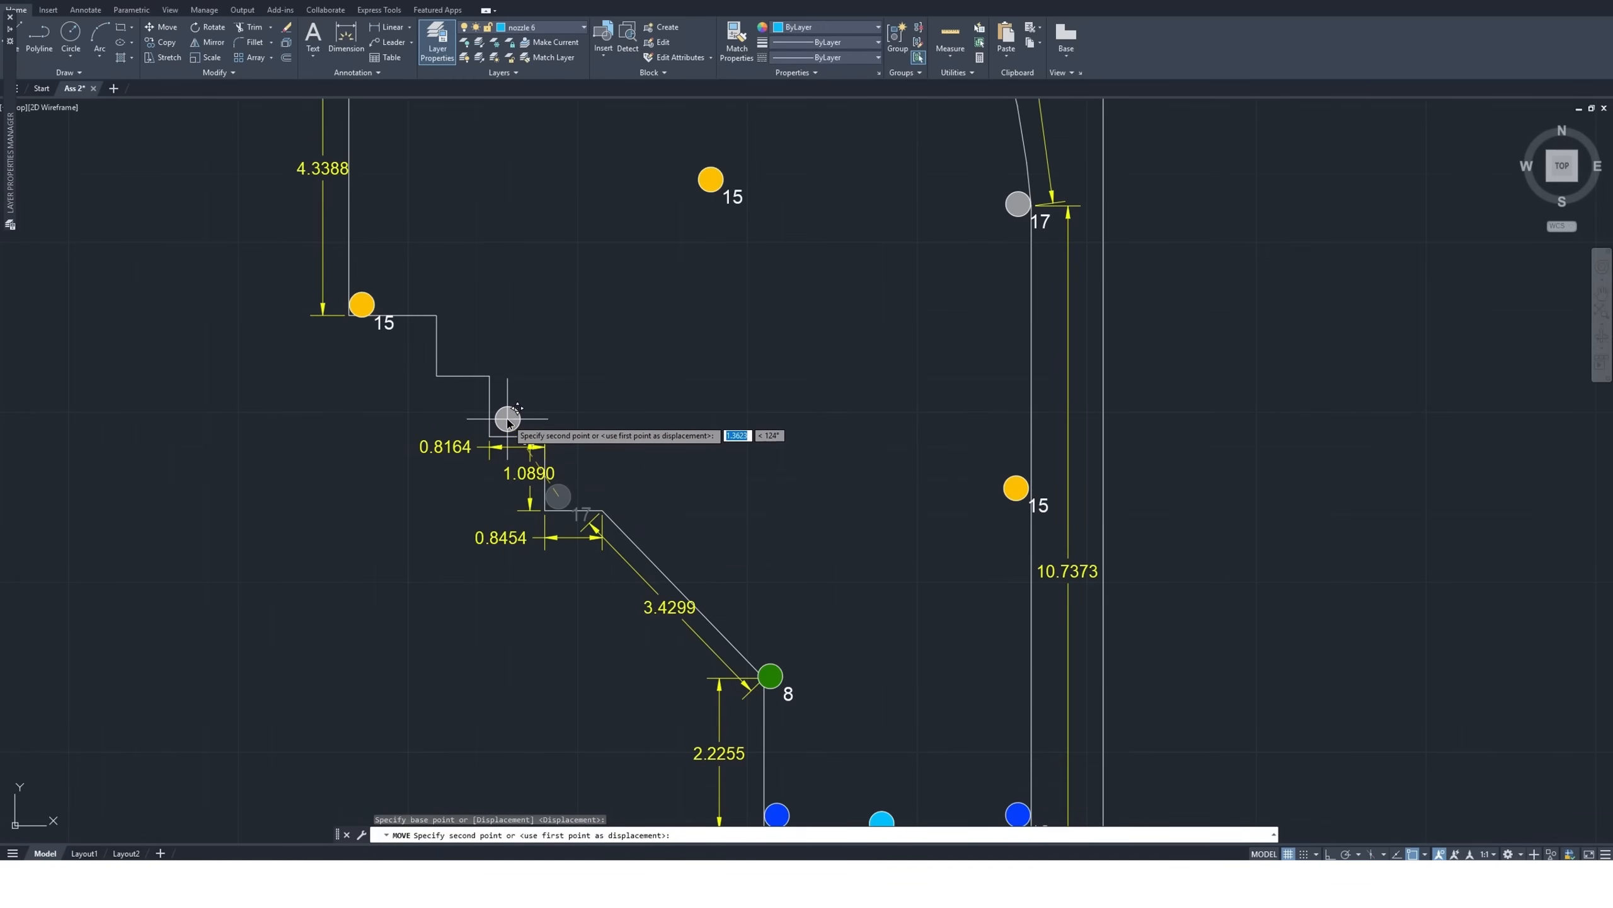
left_click(507, 421)
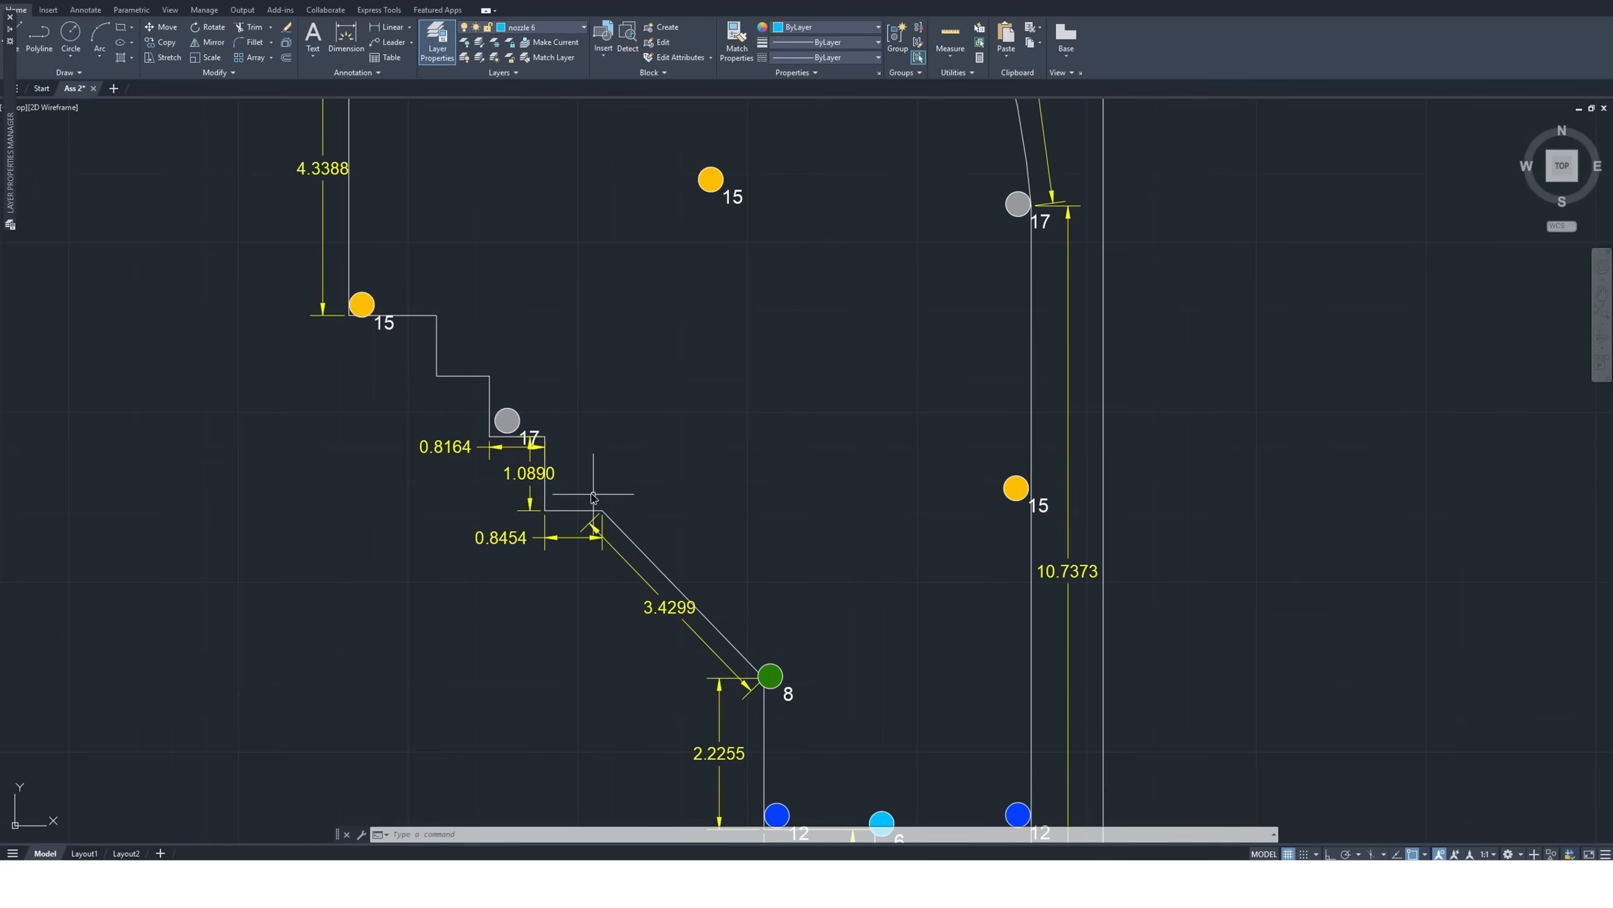
Copy the standalone size 8 nozzle symbol by its center to the lower-left step corner just above the size 17 nozzle
scroll(593, 497, "down", 5)
scroll(450, 445, "down", 3)
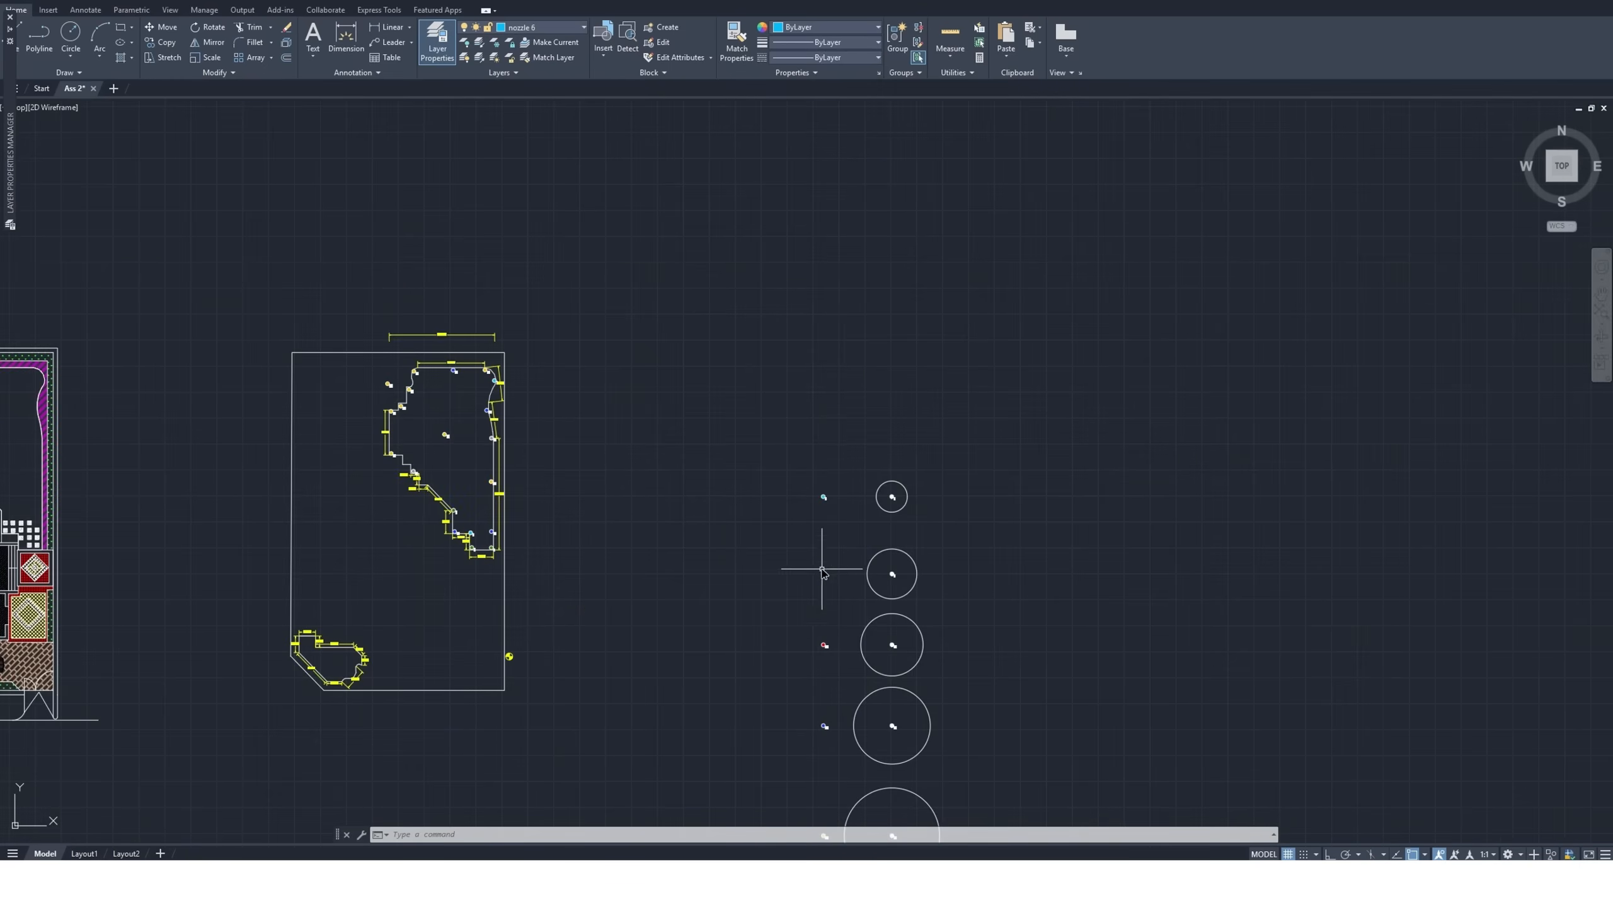
scroll(822, 570, "up", 4)
left_click(850, 559)
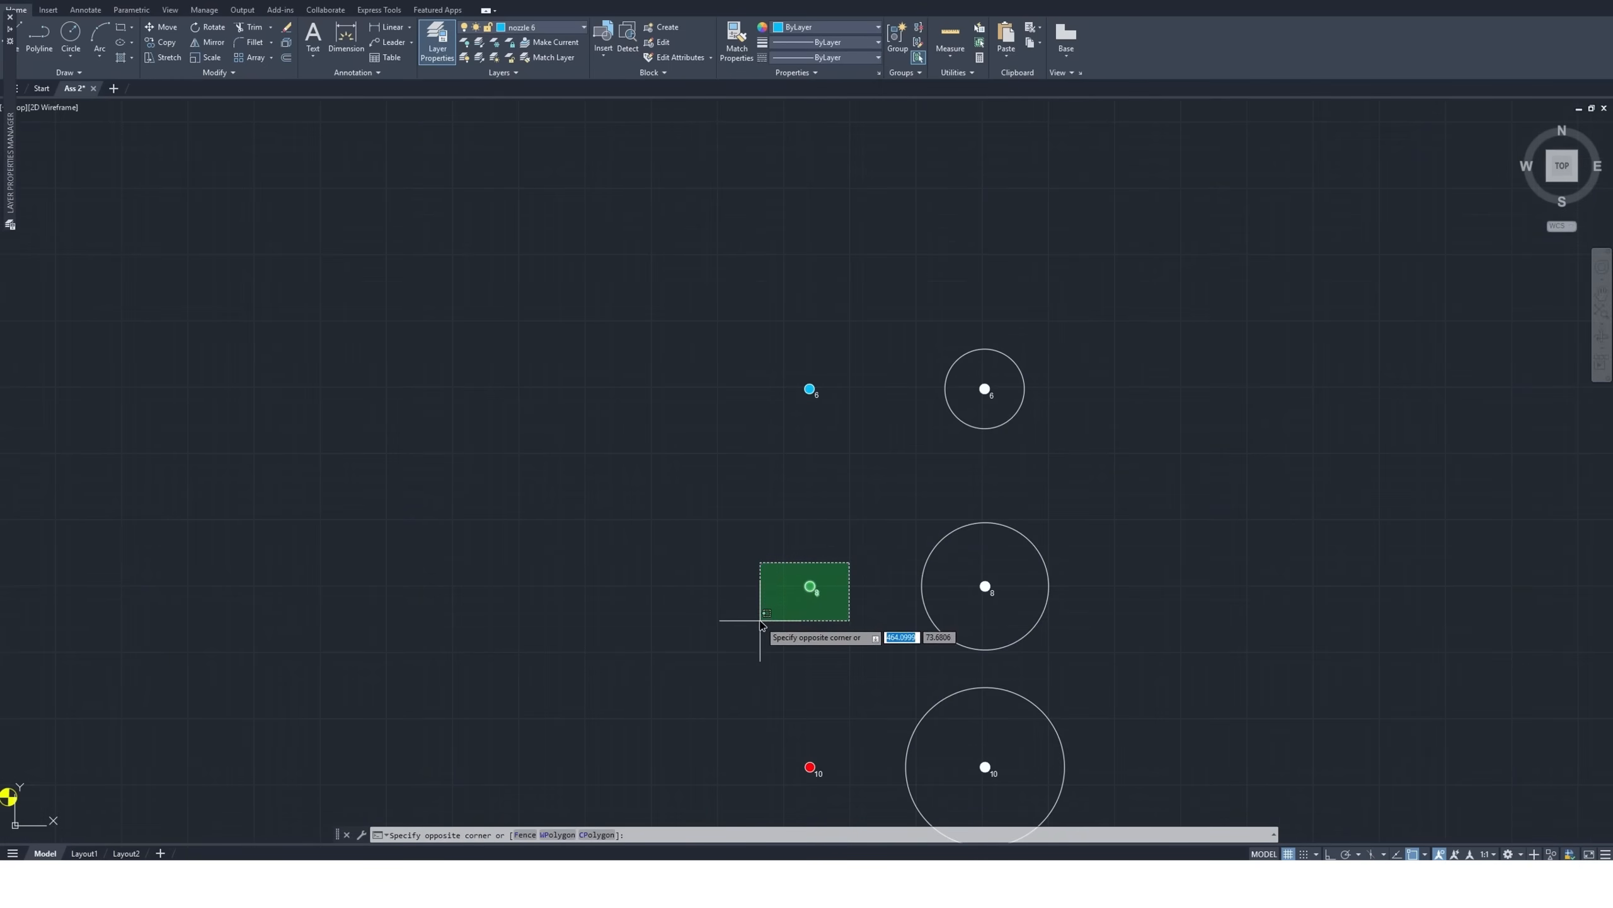
left_click(771, 622)
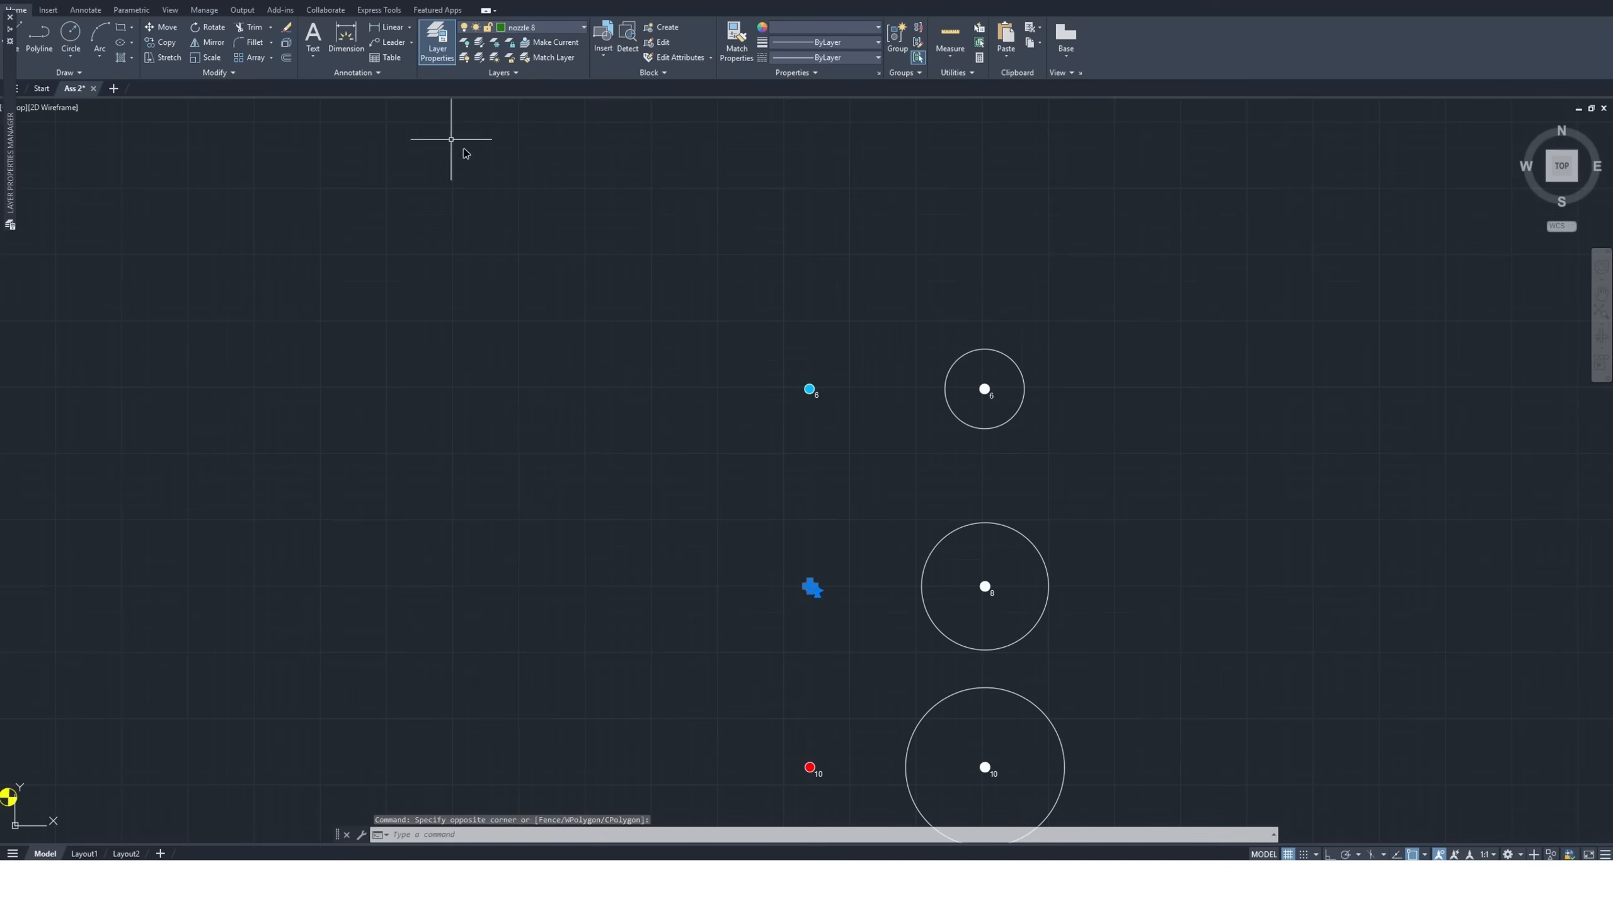
left_click(160, 43)
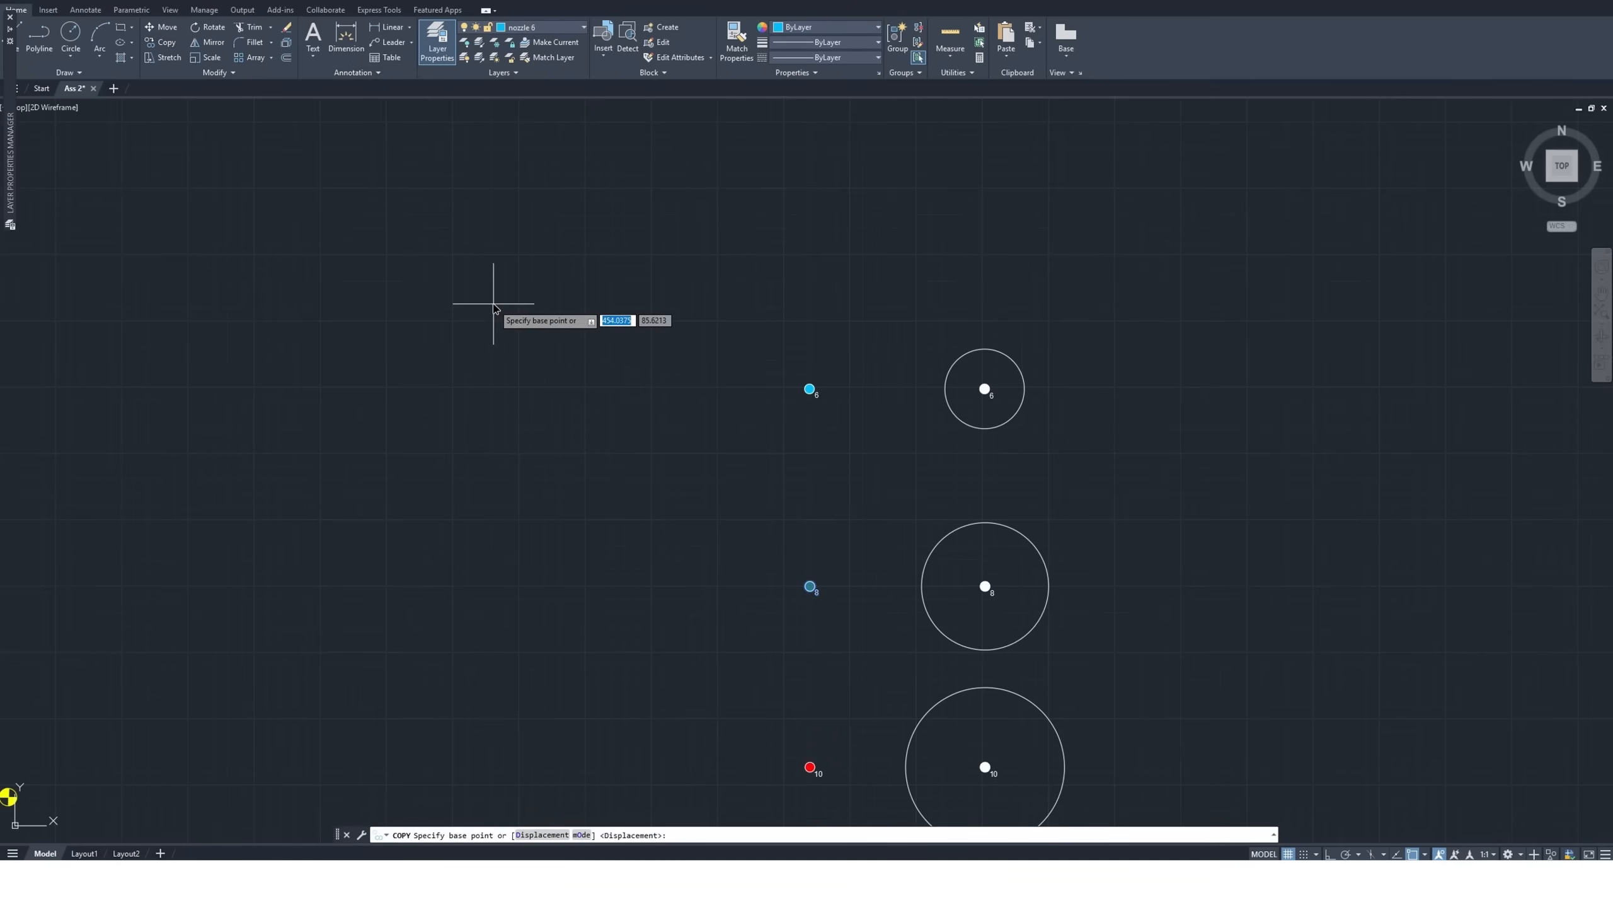
scroll(808, 582, "up", 4)
left_click(799, 577)
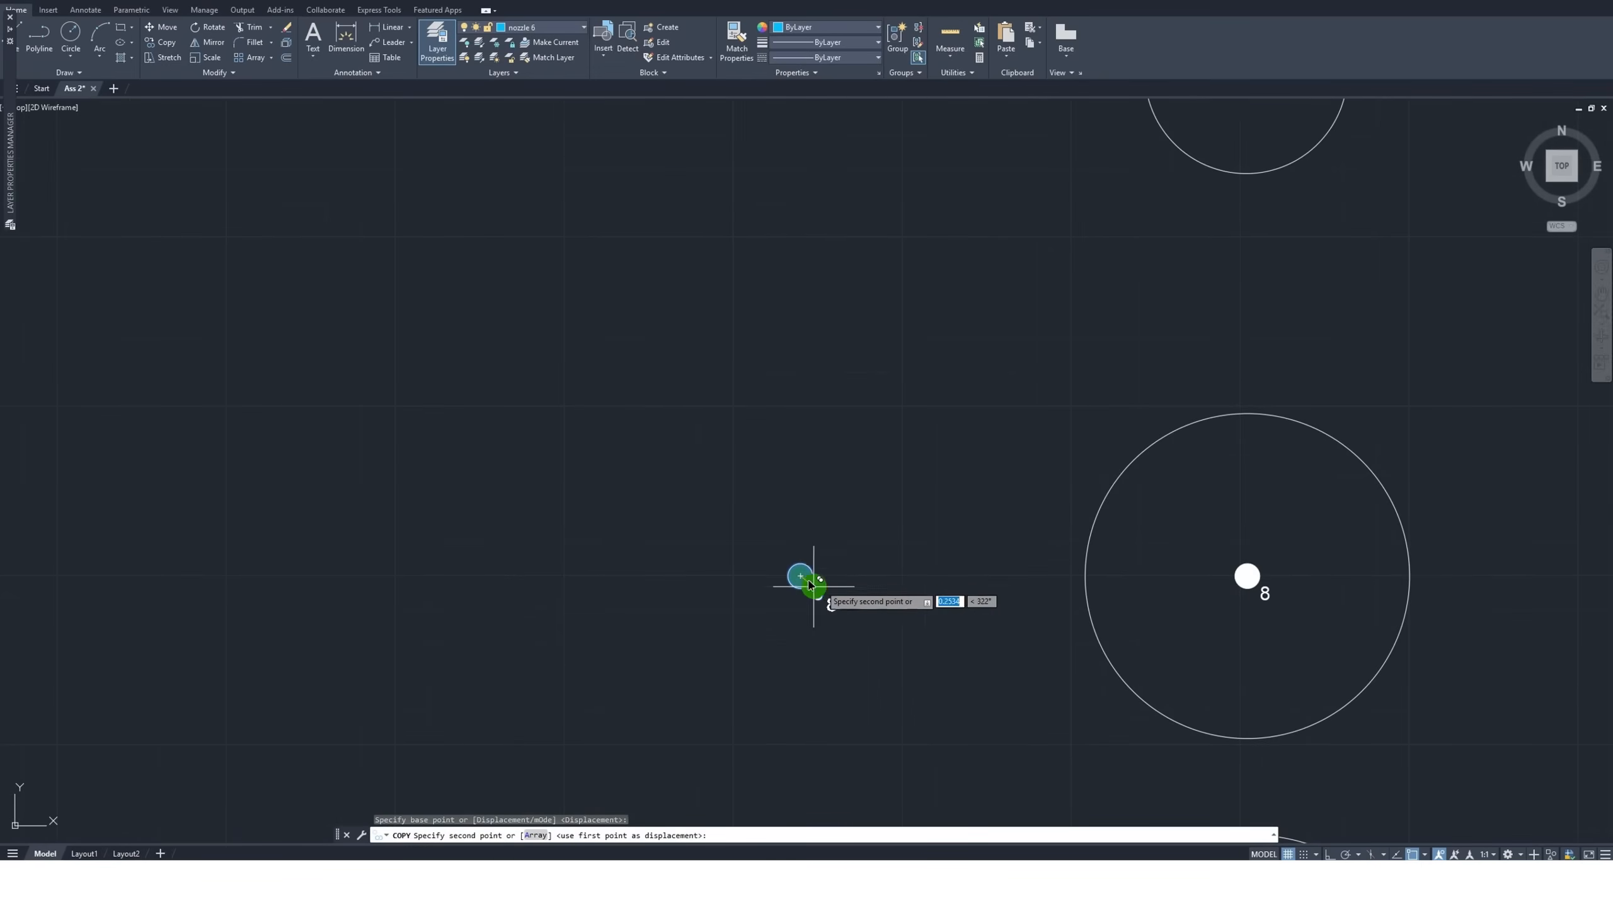
scroll(825, 592, "down", 5)
scroll(576, 450, "up", 2)
scroll(423, 483, "up", 6)
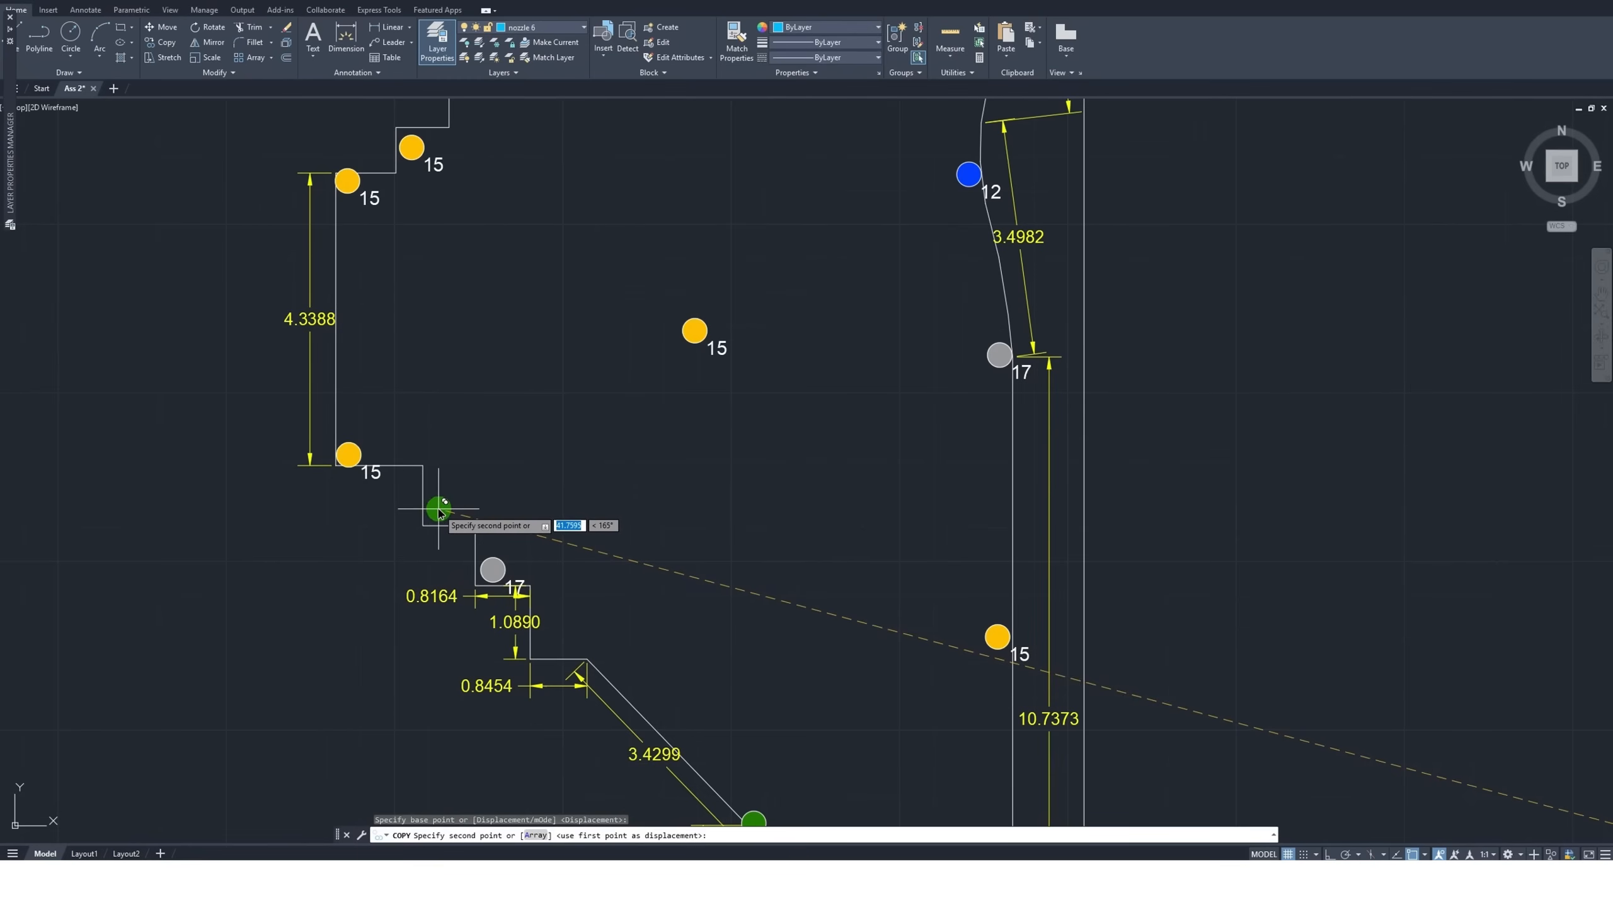
left_click(439, 512)
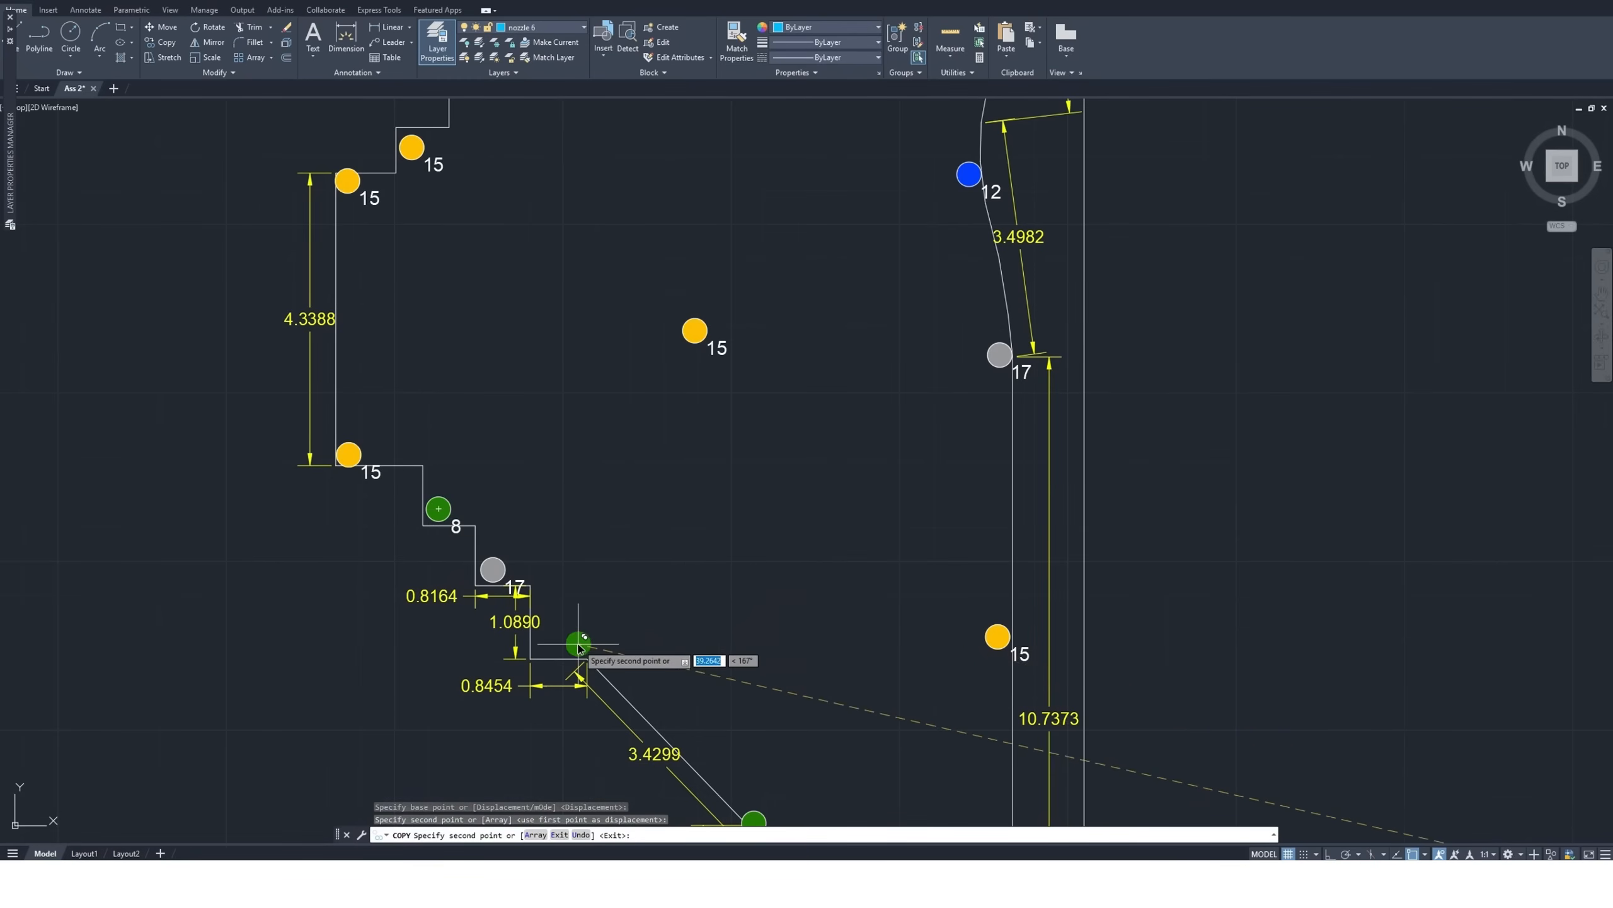
Place another size 8 nozzle copy in the step corner between the 1.0890 and 0.8454 dimensions
scroll(576, 641, "up", 5)
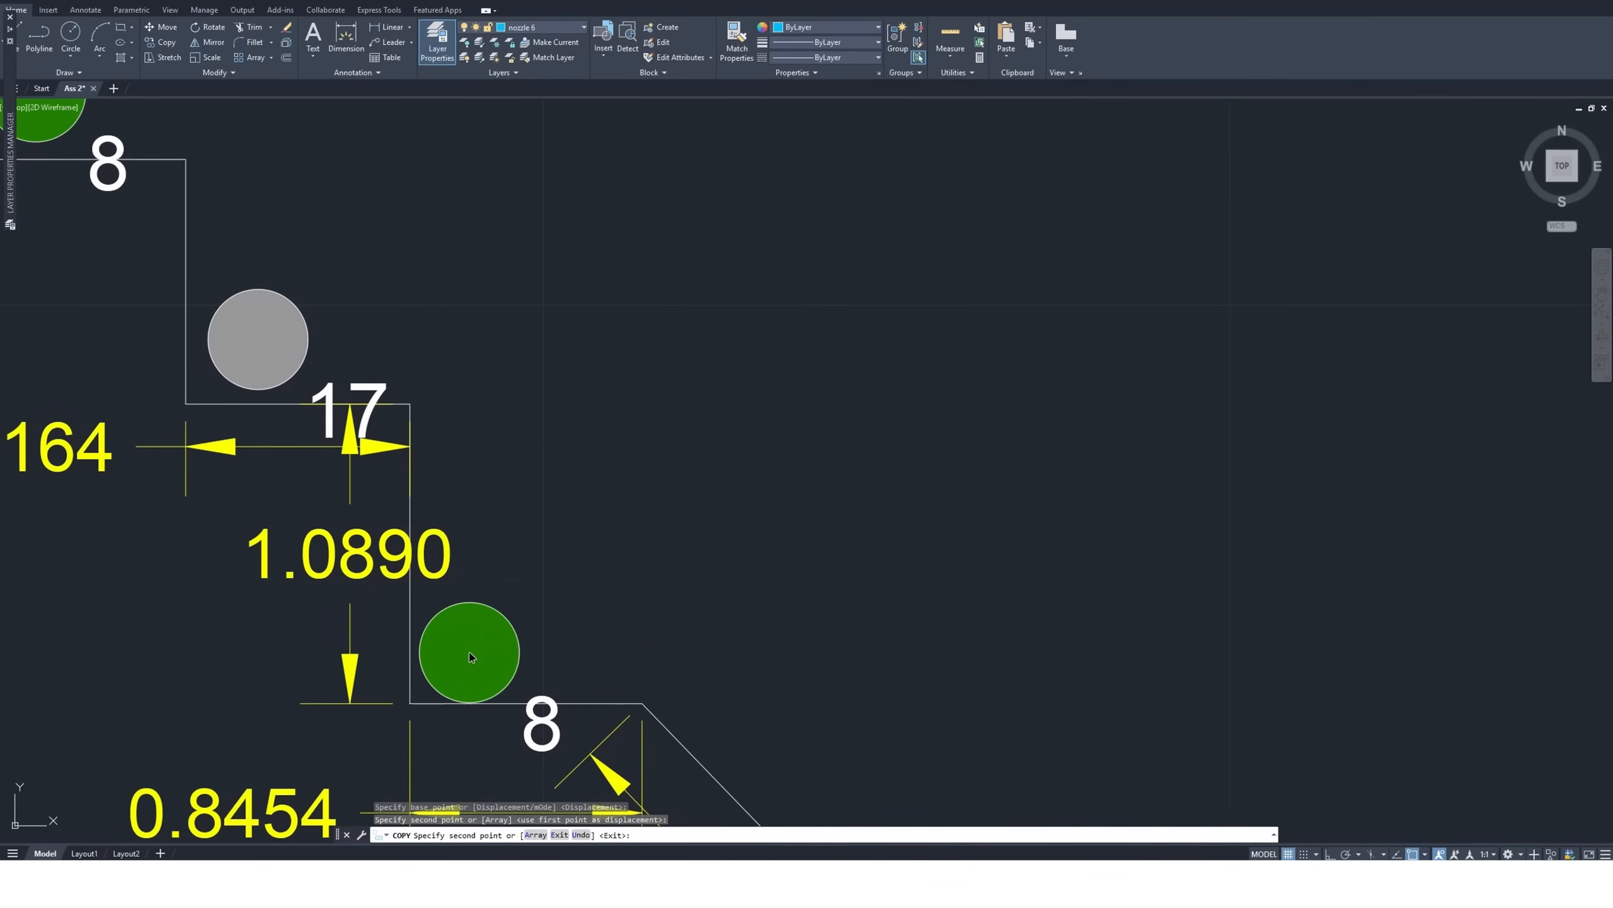
scroll(527, 515, "down", 5)
scroll(460, 521, "down", 5)
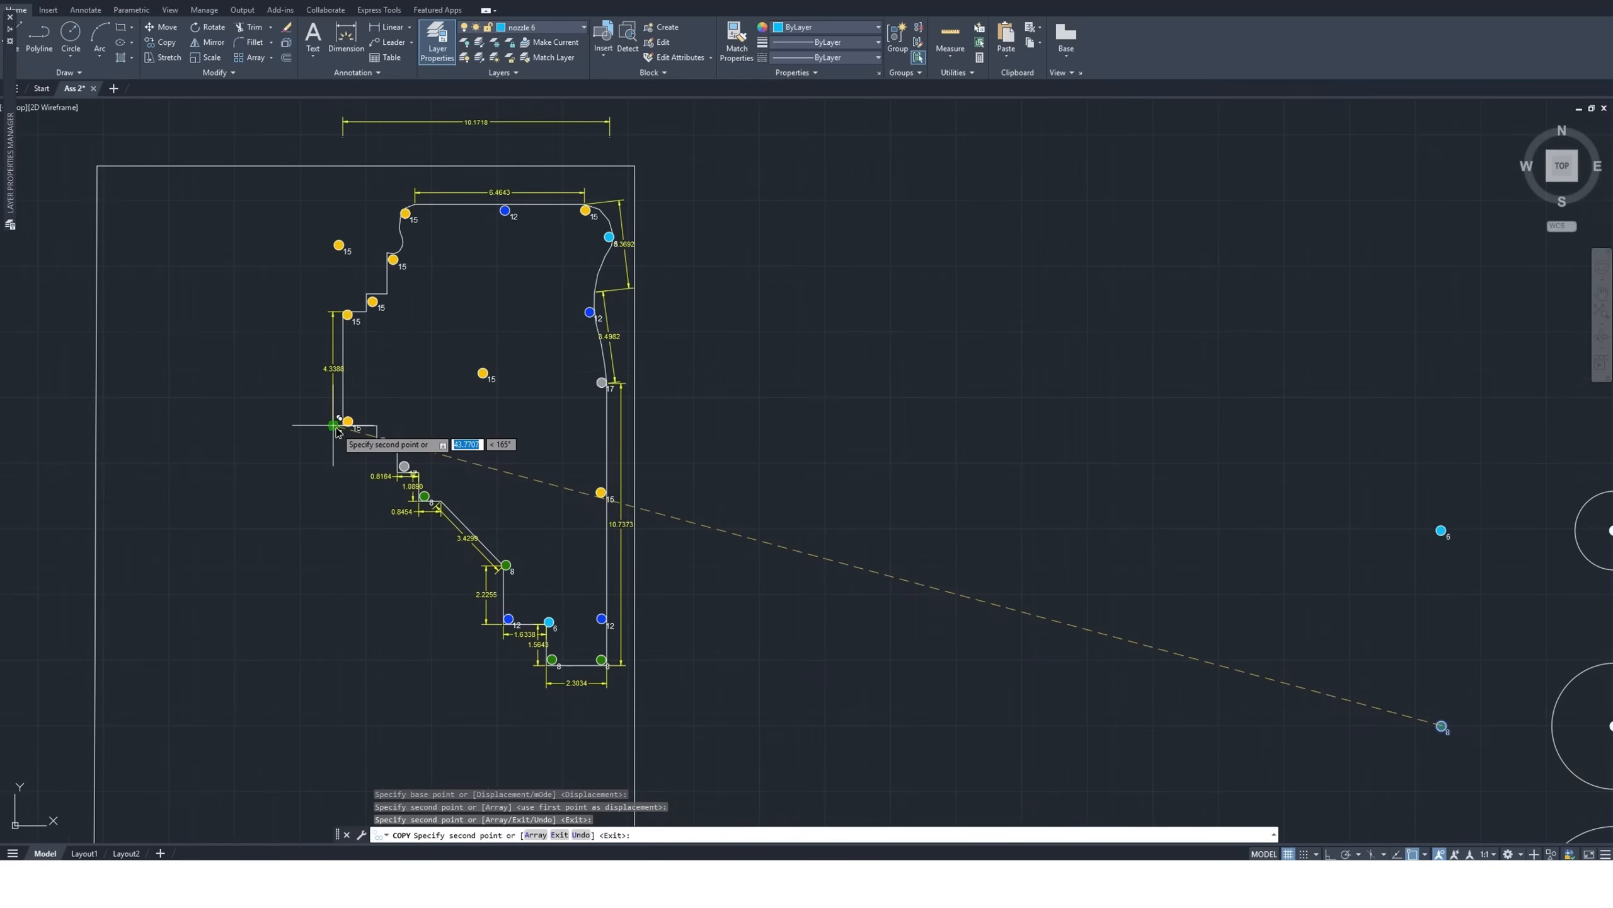
key("Escape")
Delete the spare size 15 nozzle outside the garden's stepped upper-left edge
left_click_drag(368, 225, 316, 262)
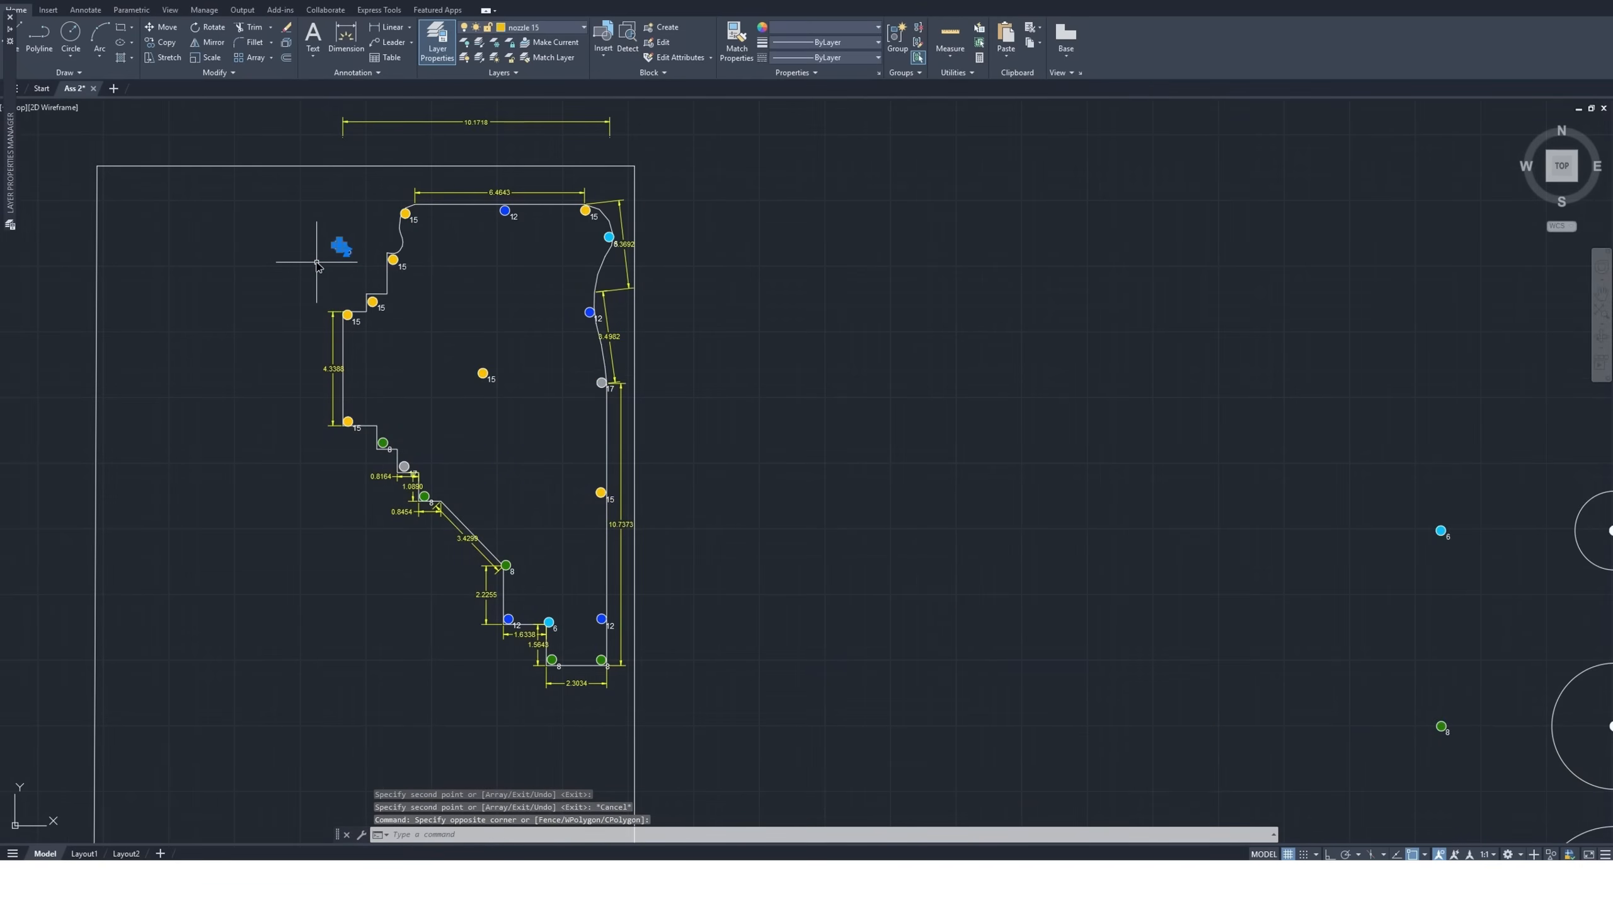
key("Delete")
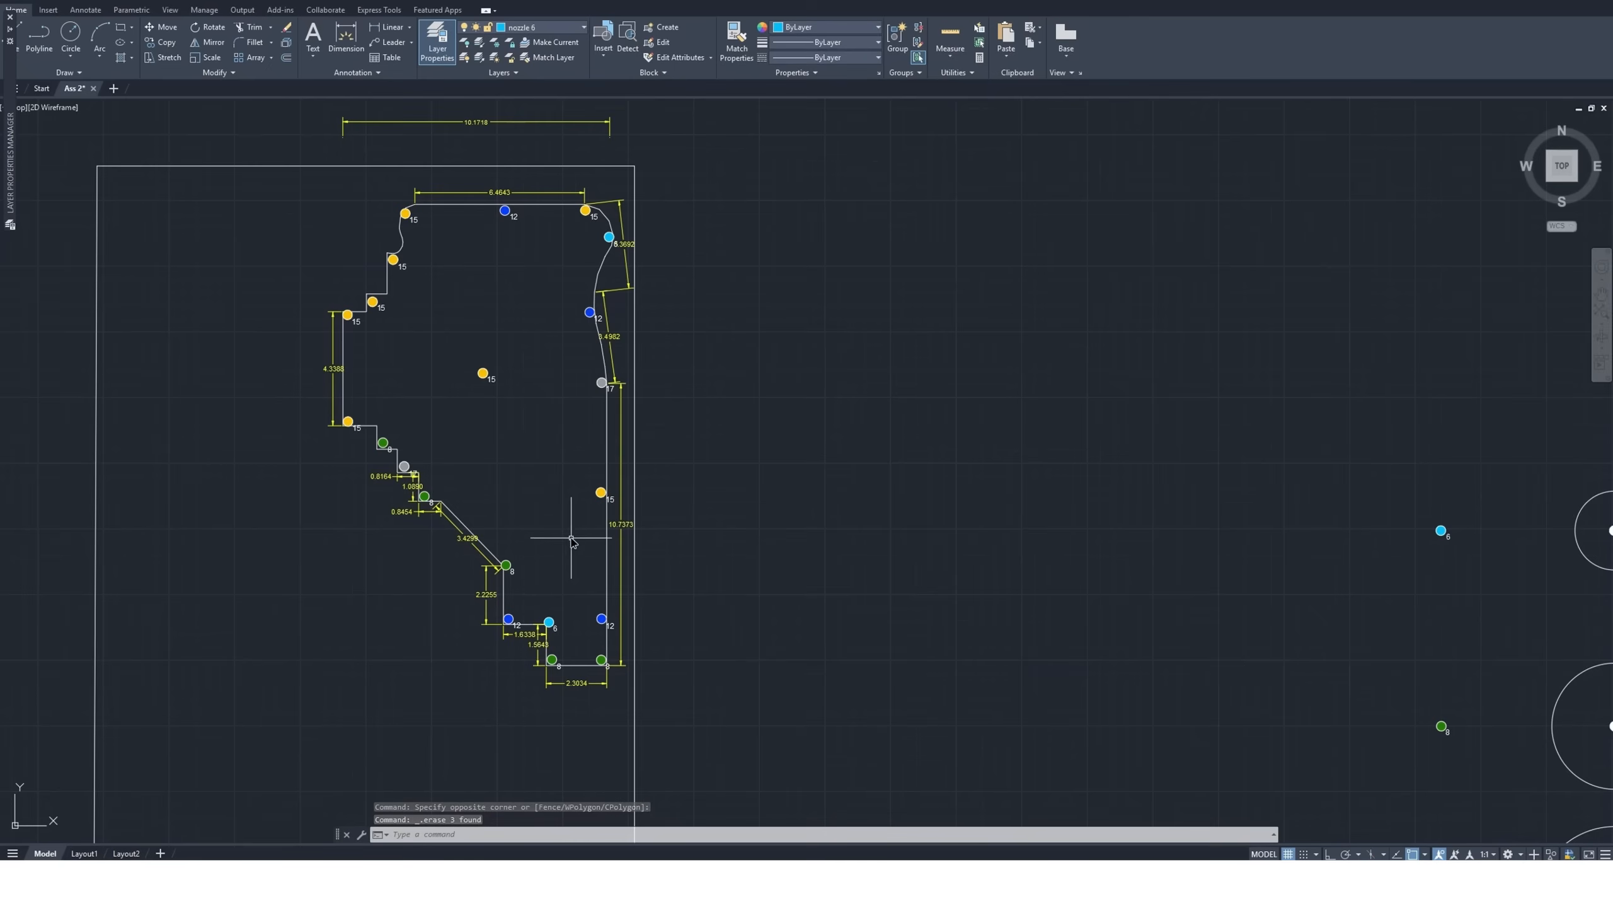
scroll(531, 568, "up", 4)
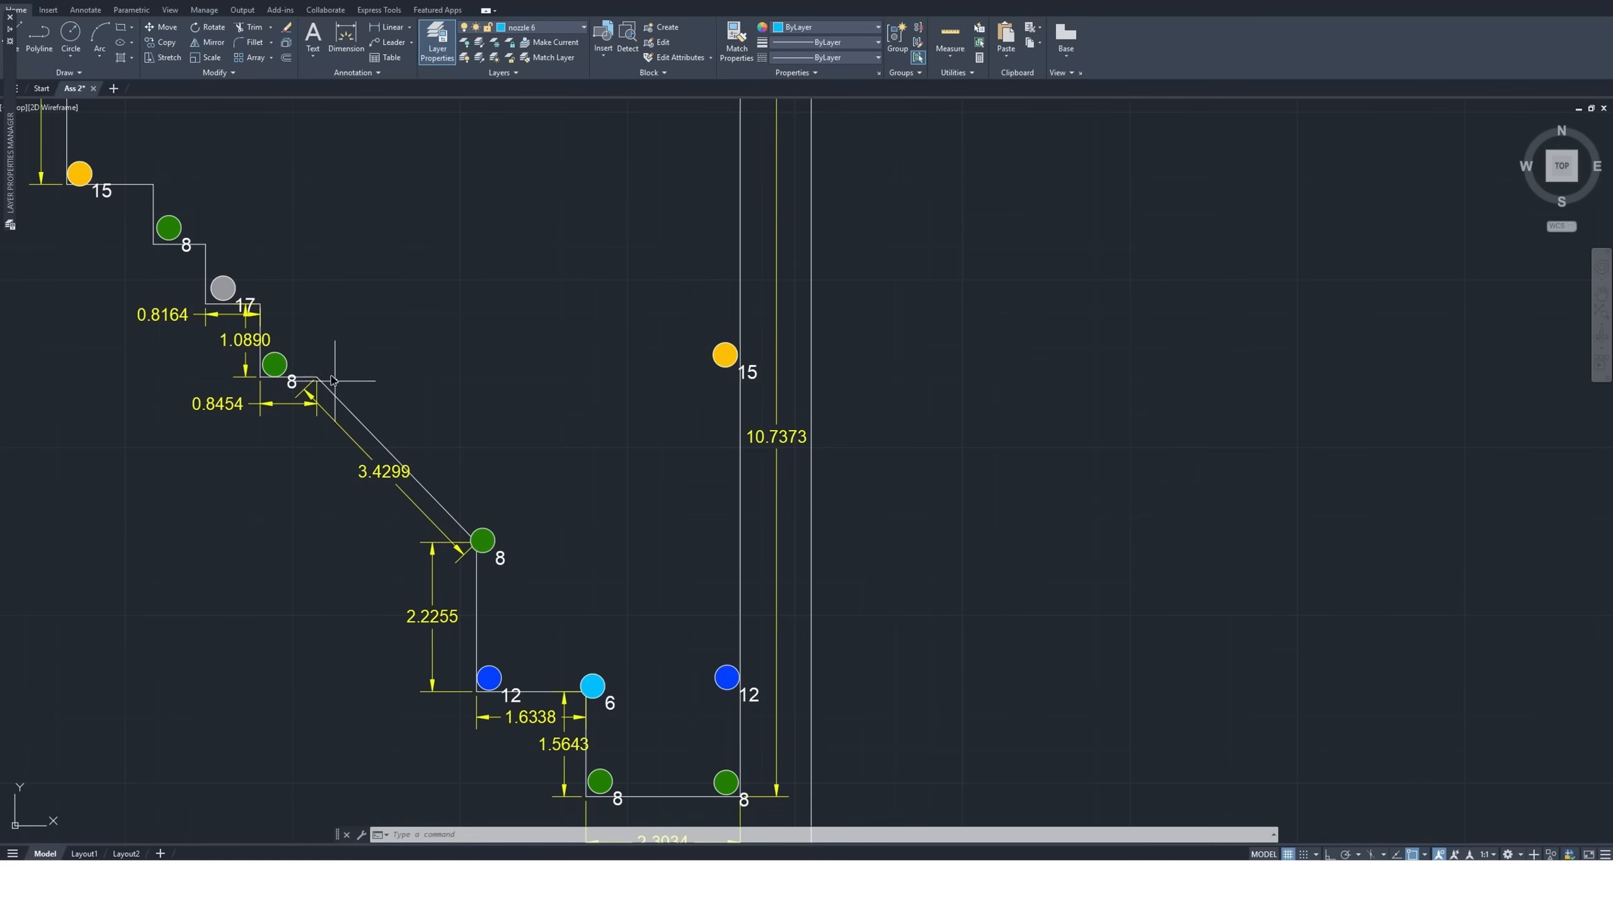
scroll(353, 394, "up", 6)
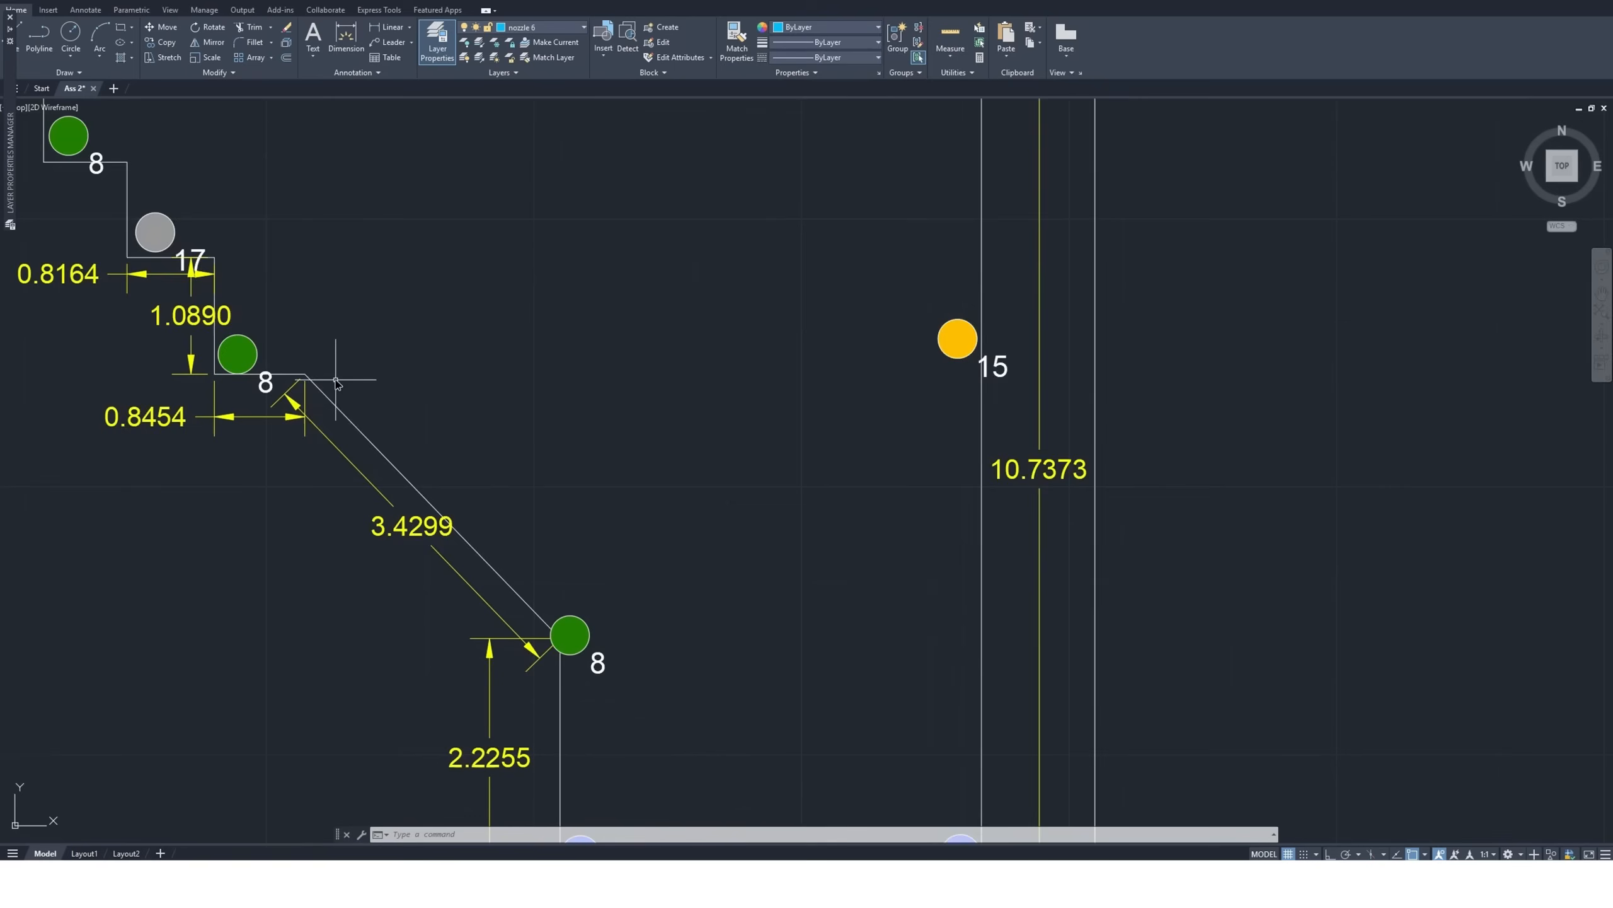
Copy the standalone size 10 nozzle symbol by its center to just inside the middle of the 3.4299 diagonal edge
scroll(414, 413, "down", 4)
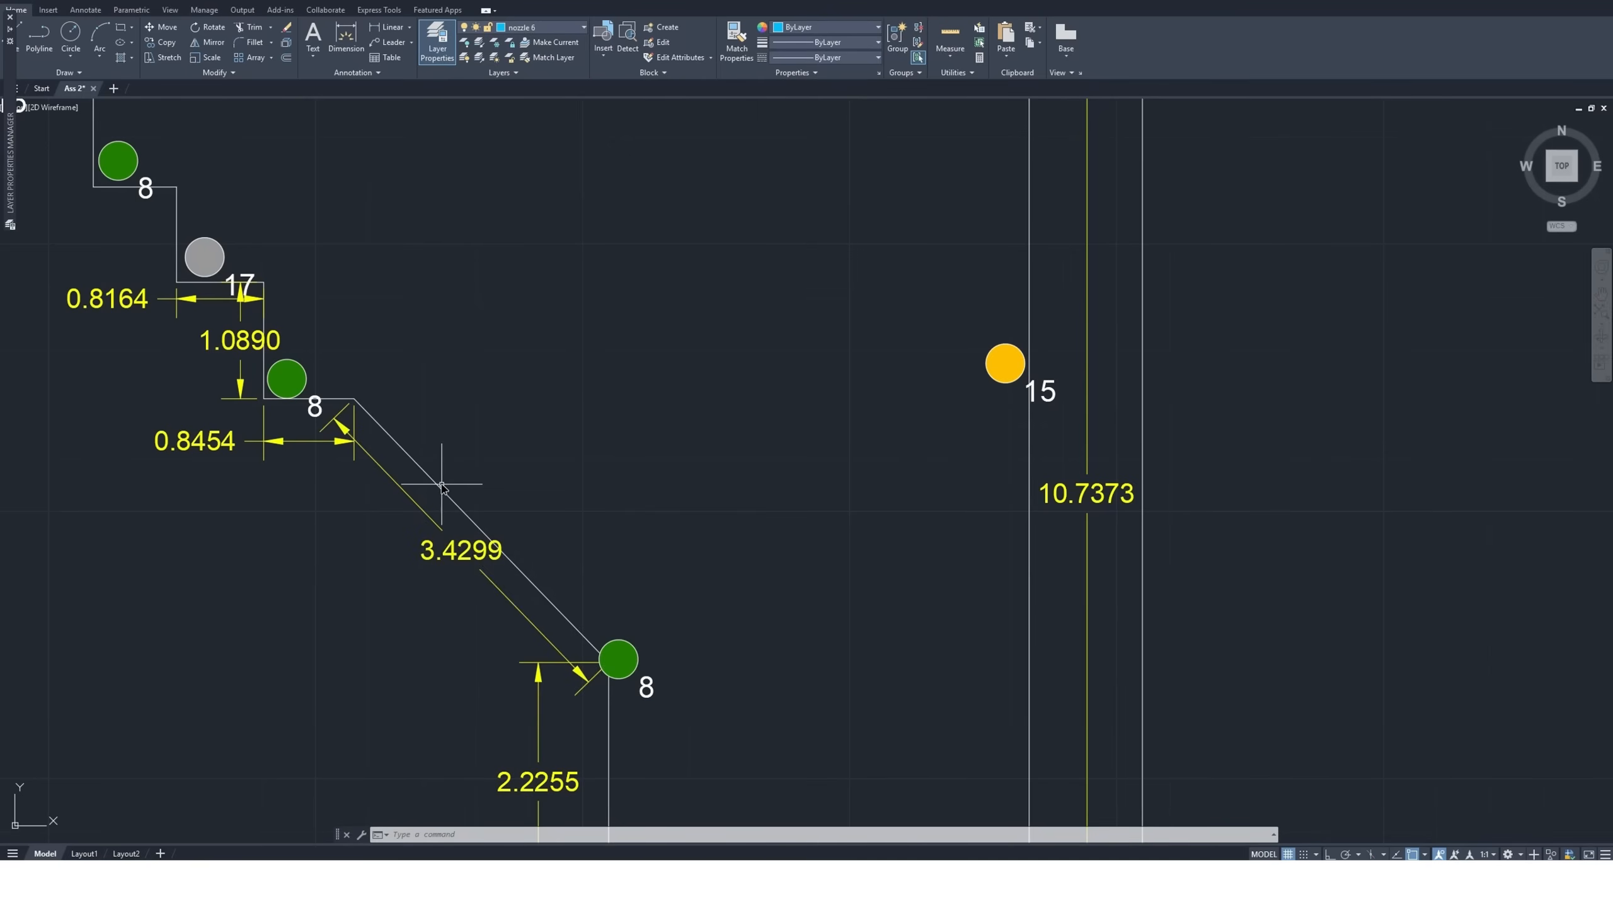
scroll(378, 396, "down", 6)
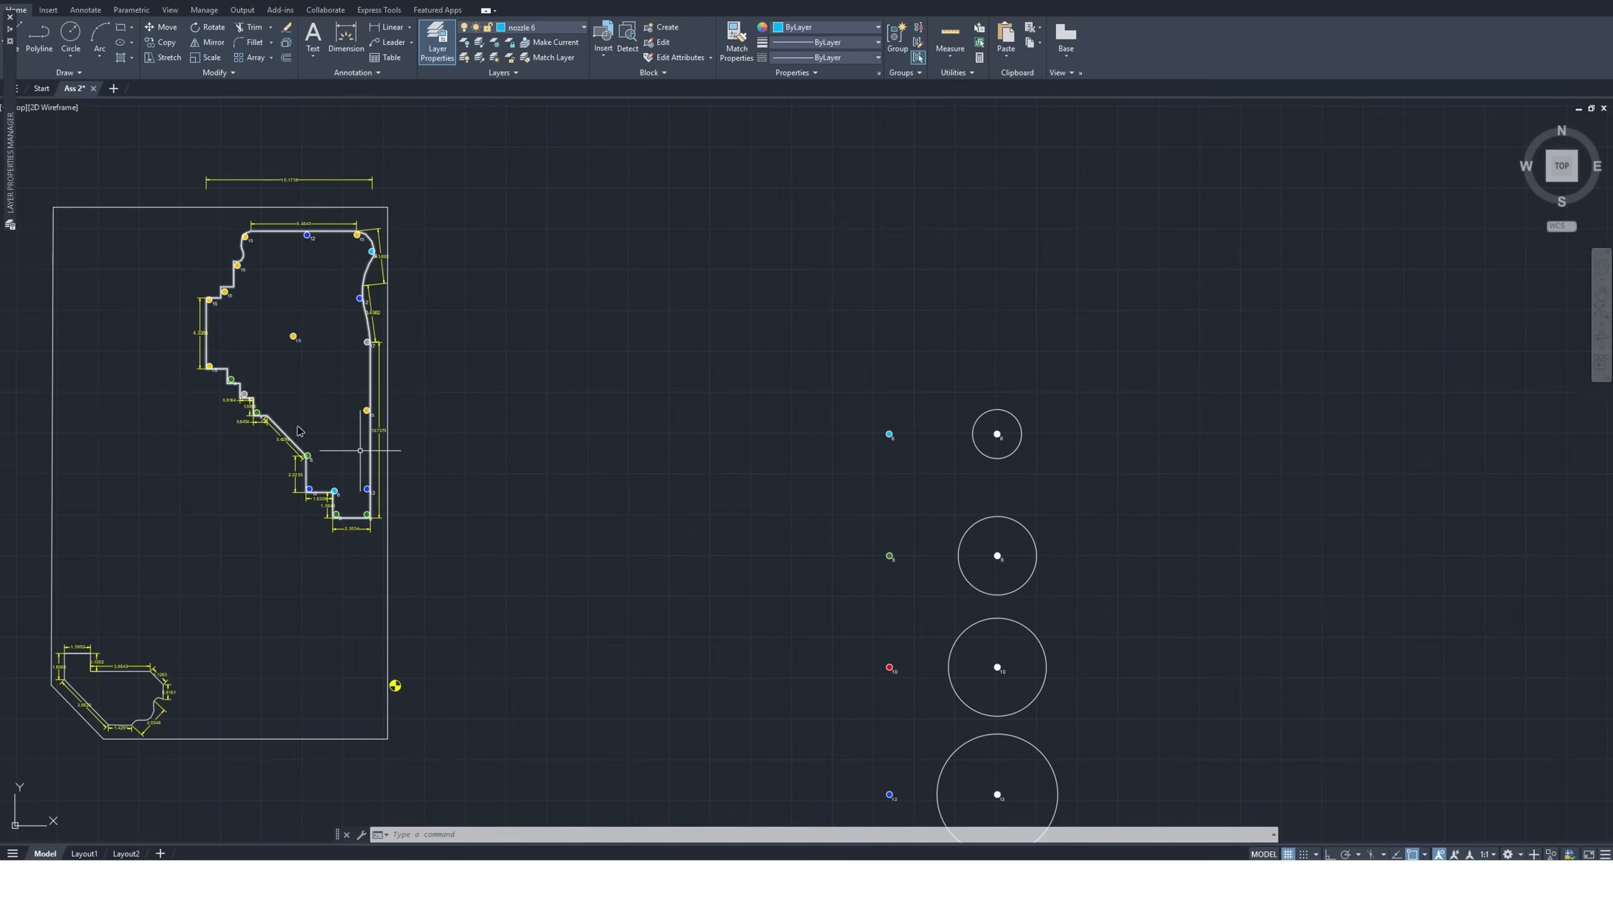
left_click(922, 655)
left_click(825, 684)
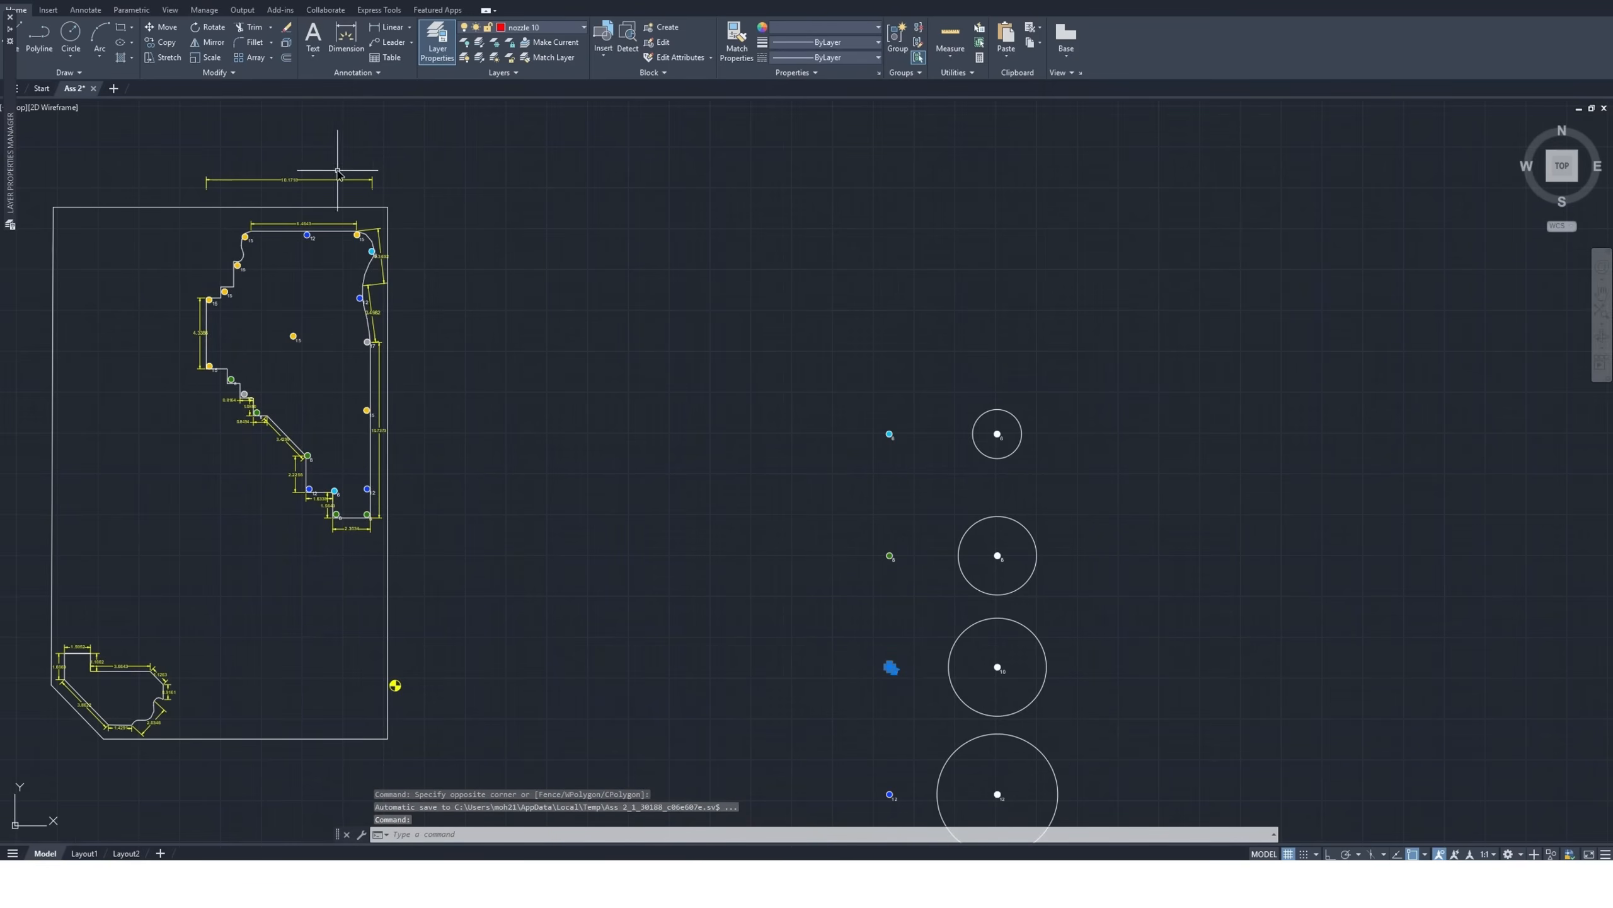
left_click(164, 42)
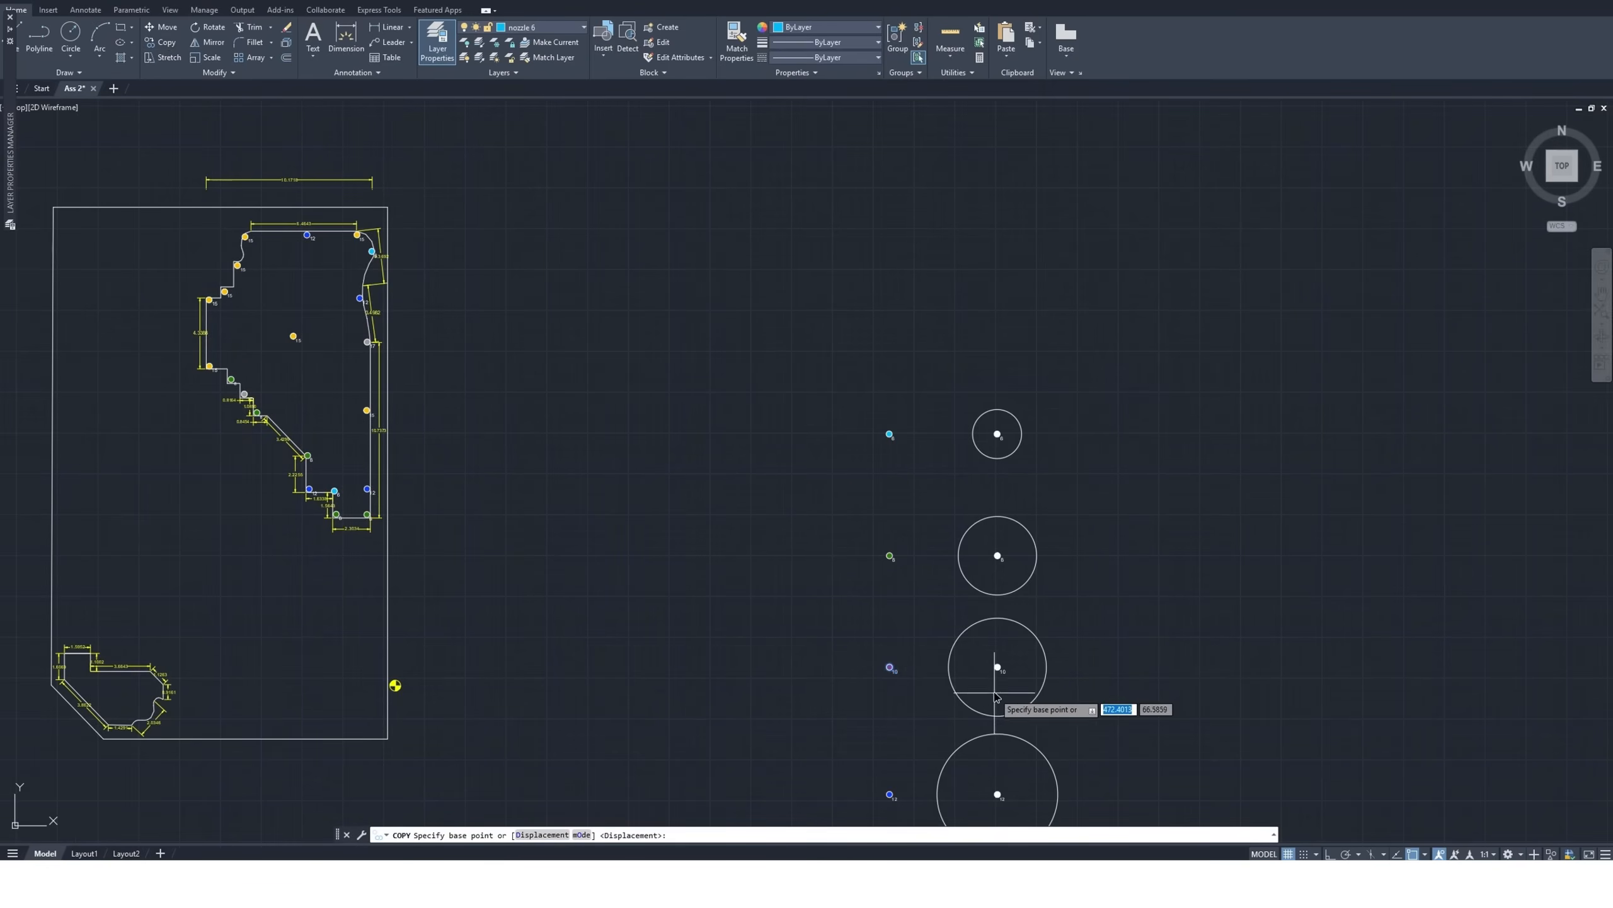
scroll(892, 669, "up", 5)
left_click(747, 547)
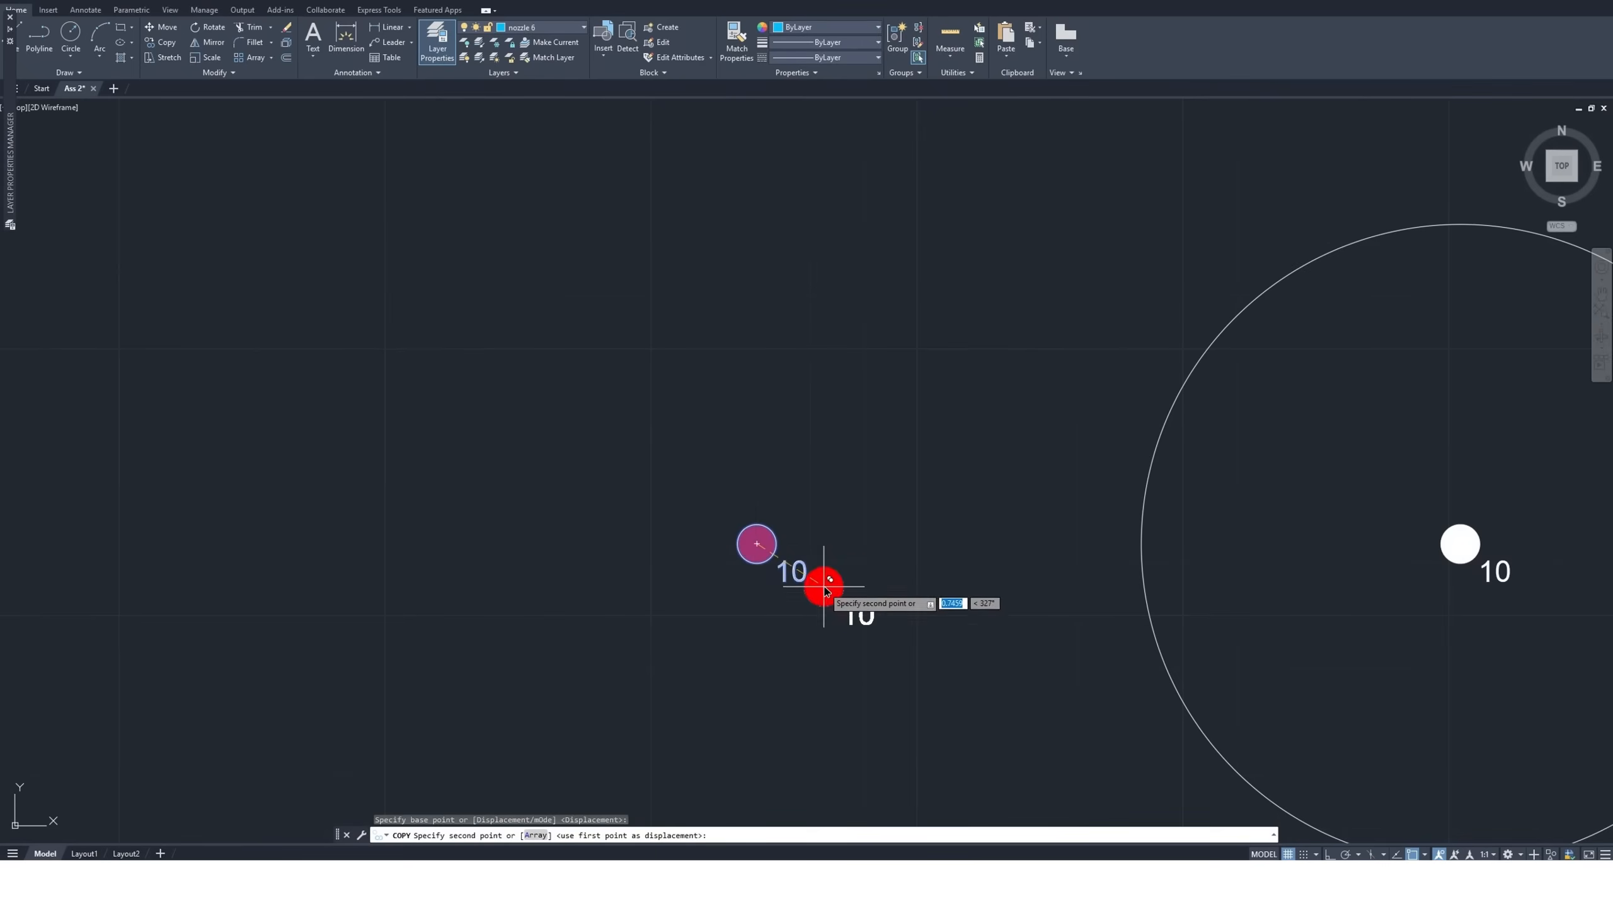
scroll(821, 585, "down", 8)
scroll(257, 369, "down", 2)
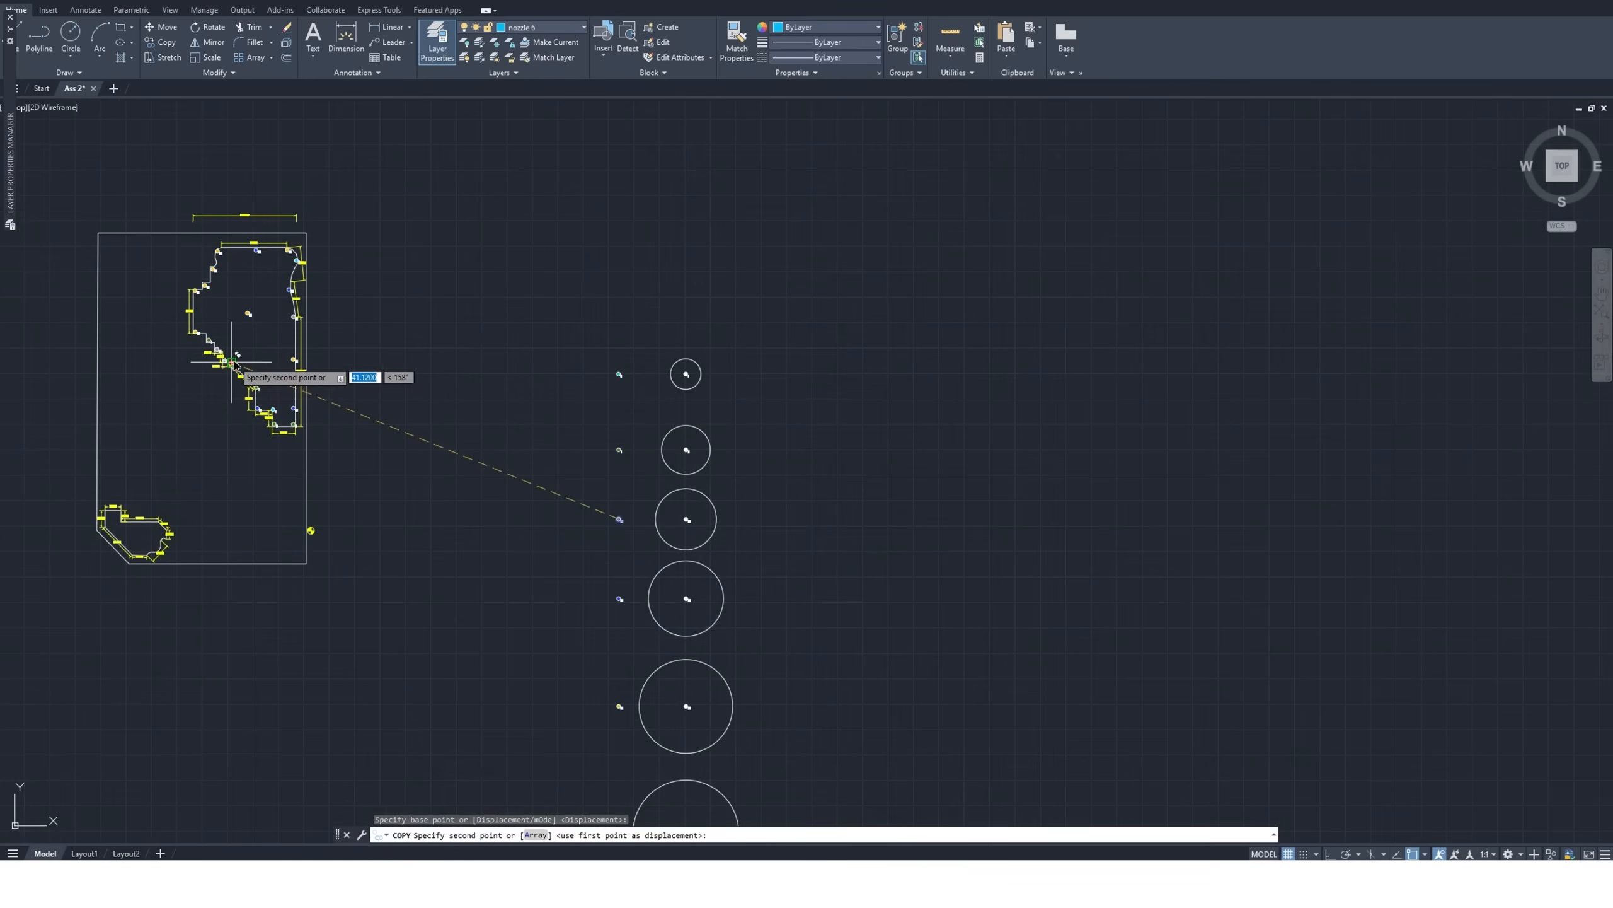
scroll(273, 388, "up", 7)
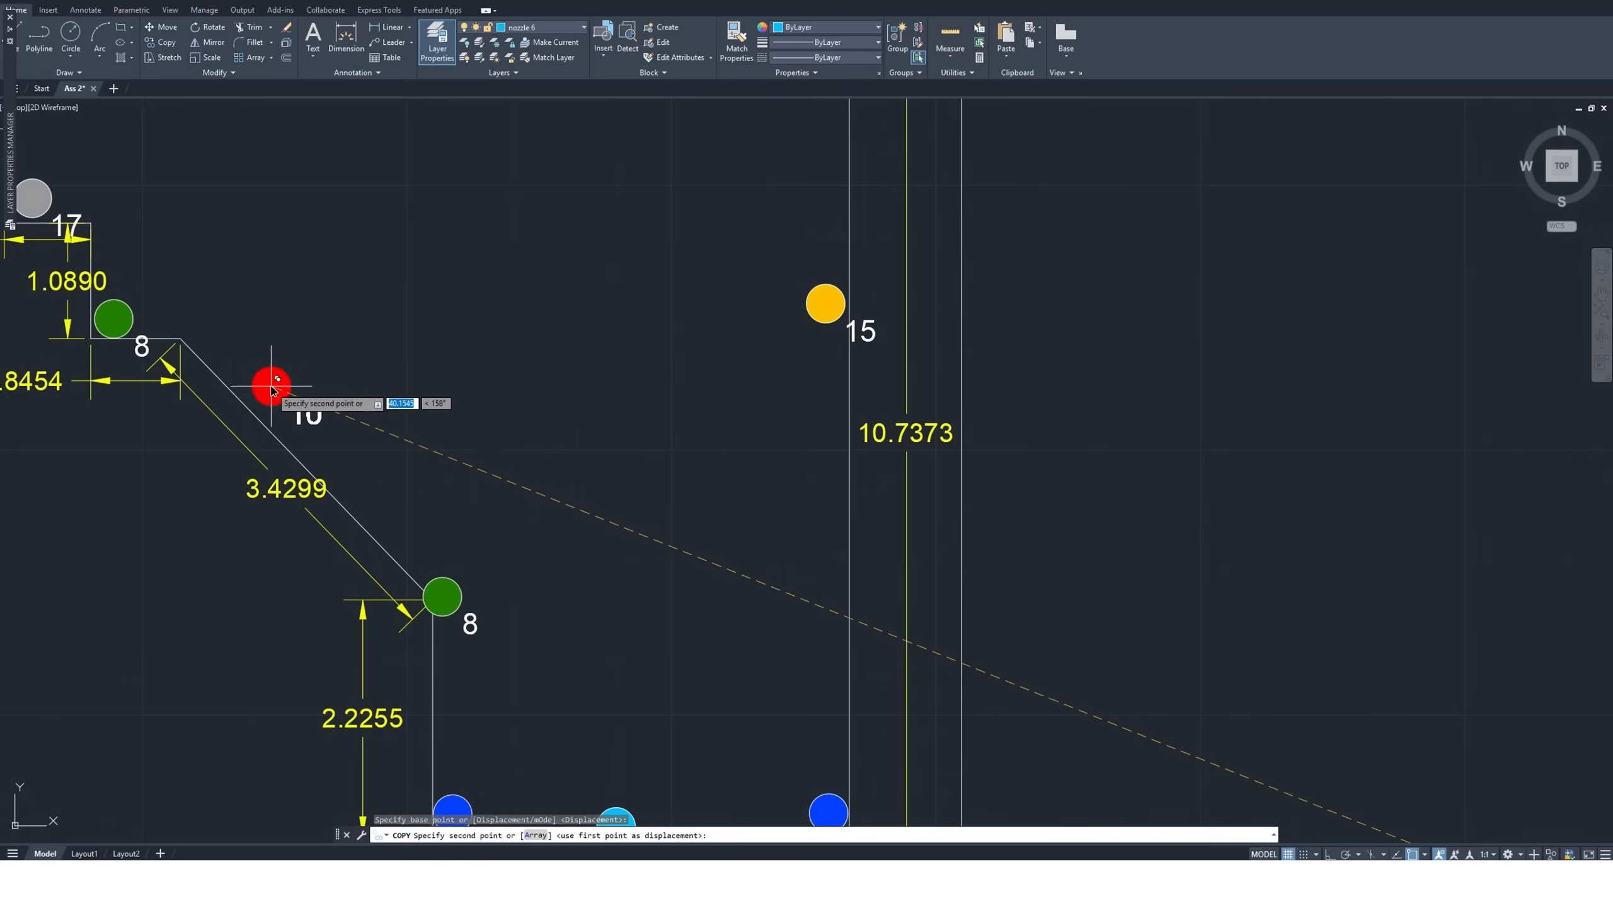
left_click(295, 428)
scroll(469, 461, "down", 6)
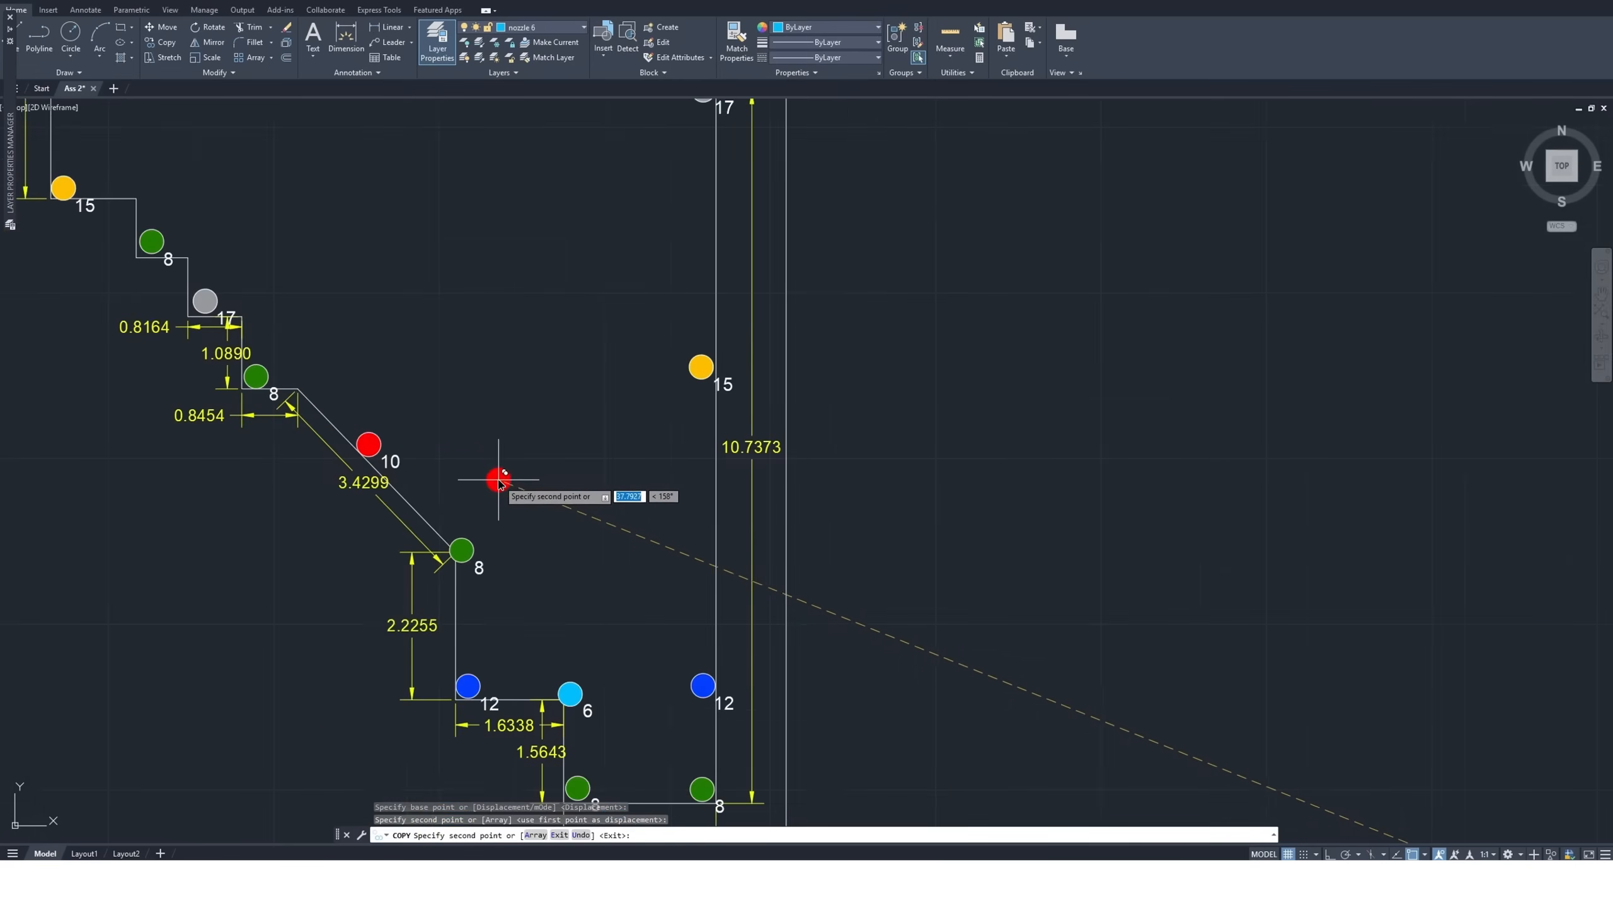
key("Escape")
Frame the whole garden with a window zoom and examine the nozzle layout, including the lower-left steps
scroll(544, 540, "down", 2)
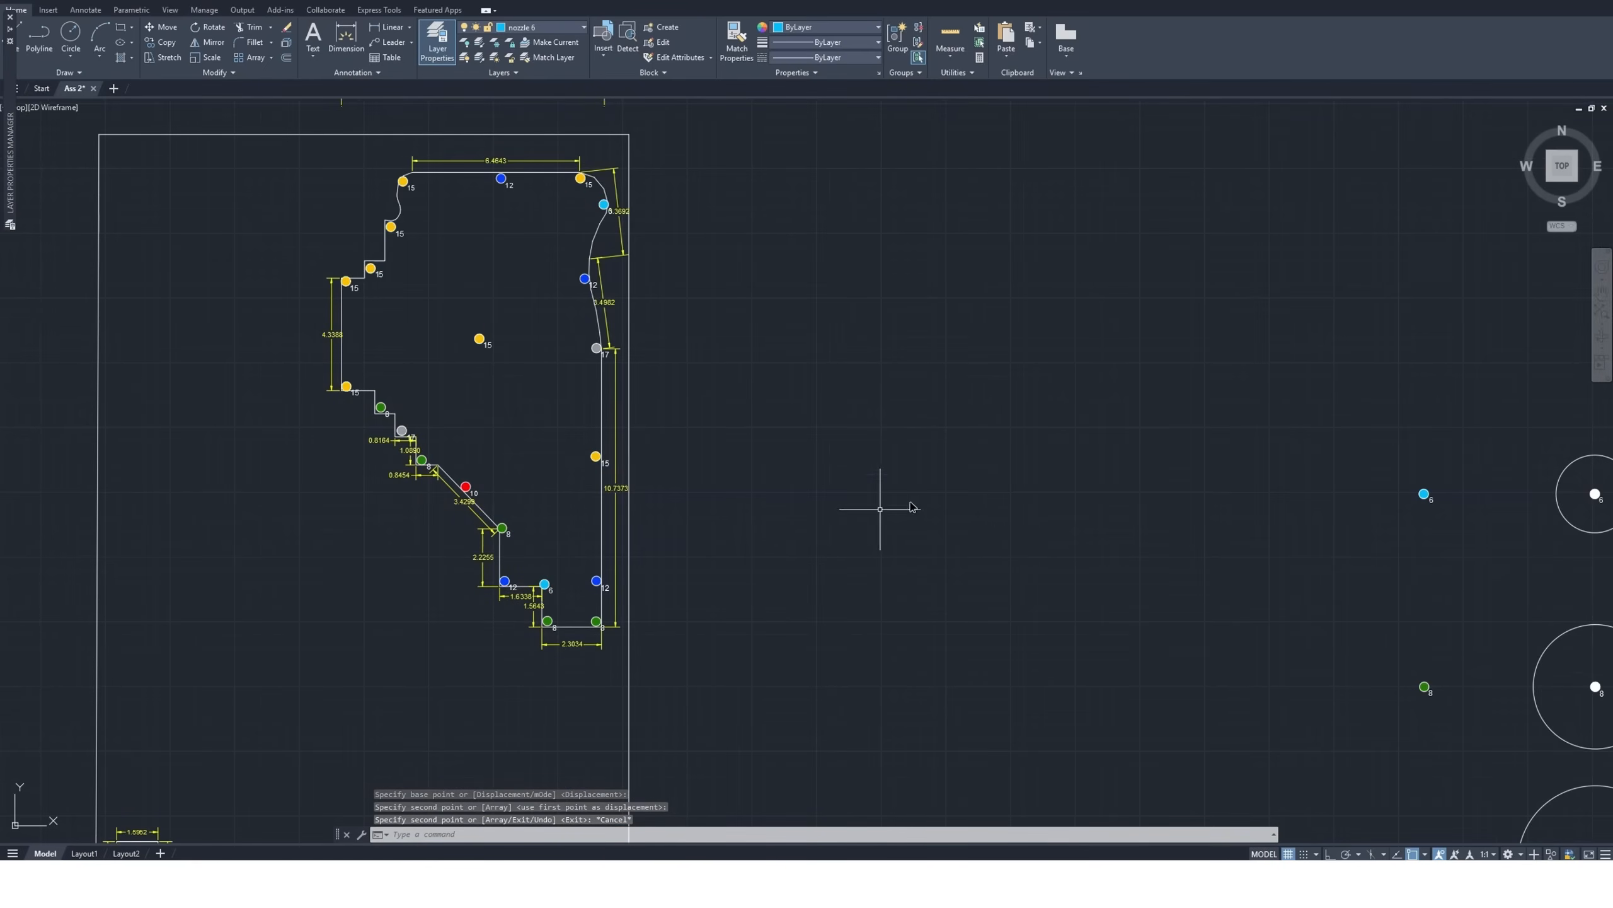
left_click(1602, 324)
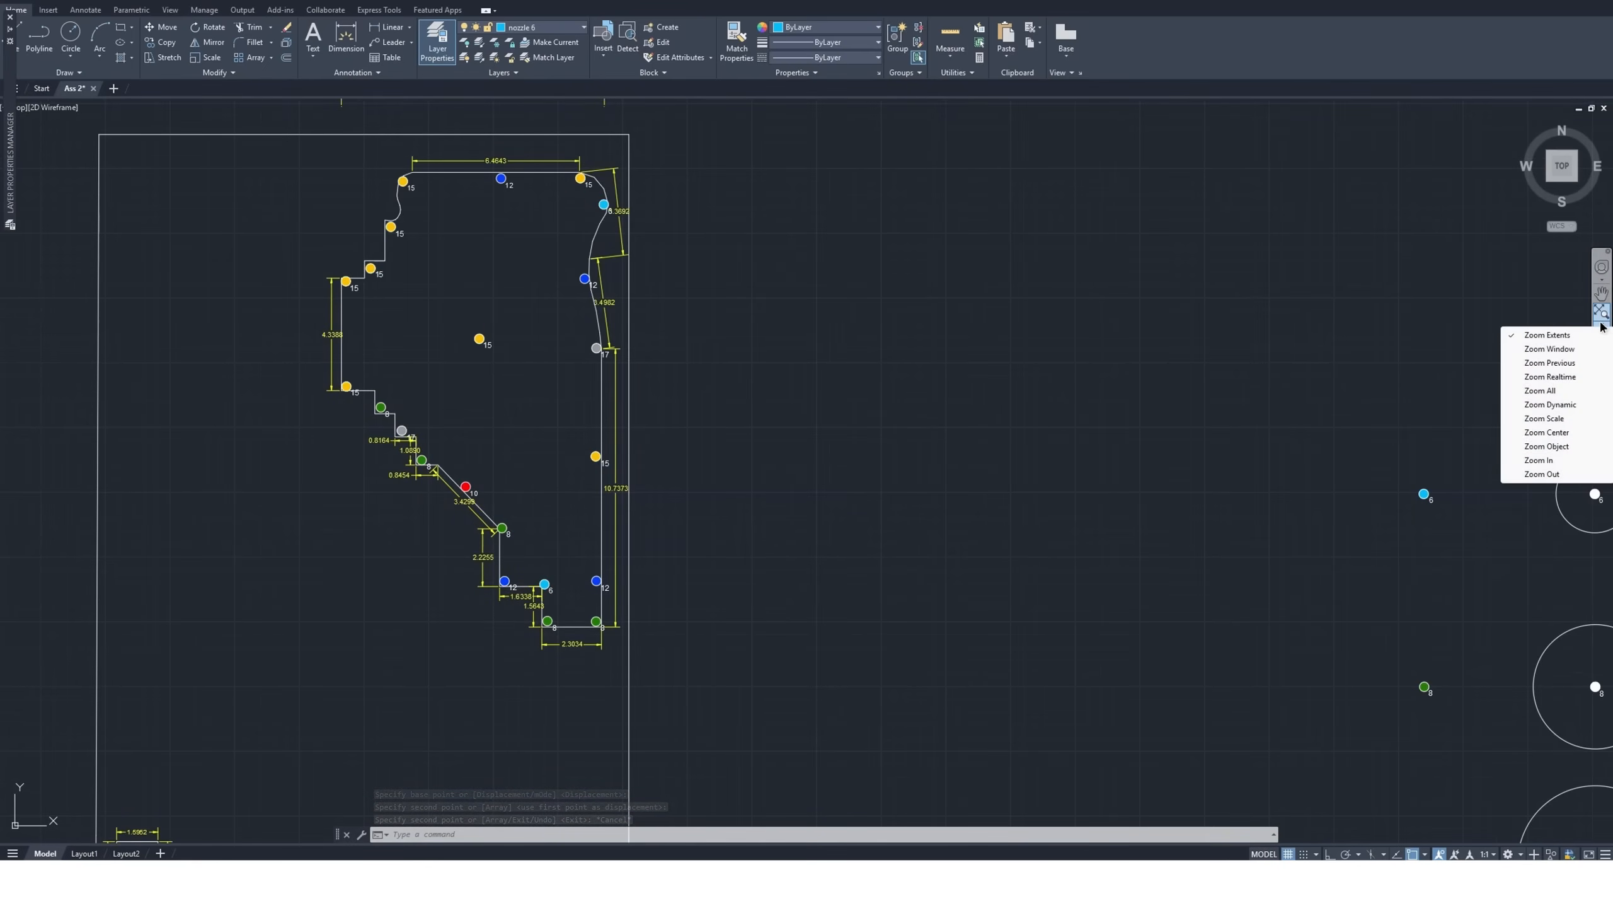
left_click(1568, 349)
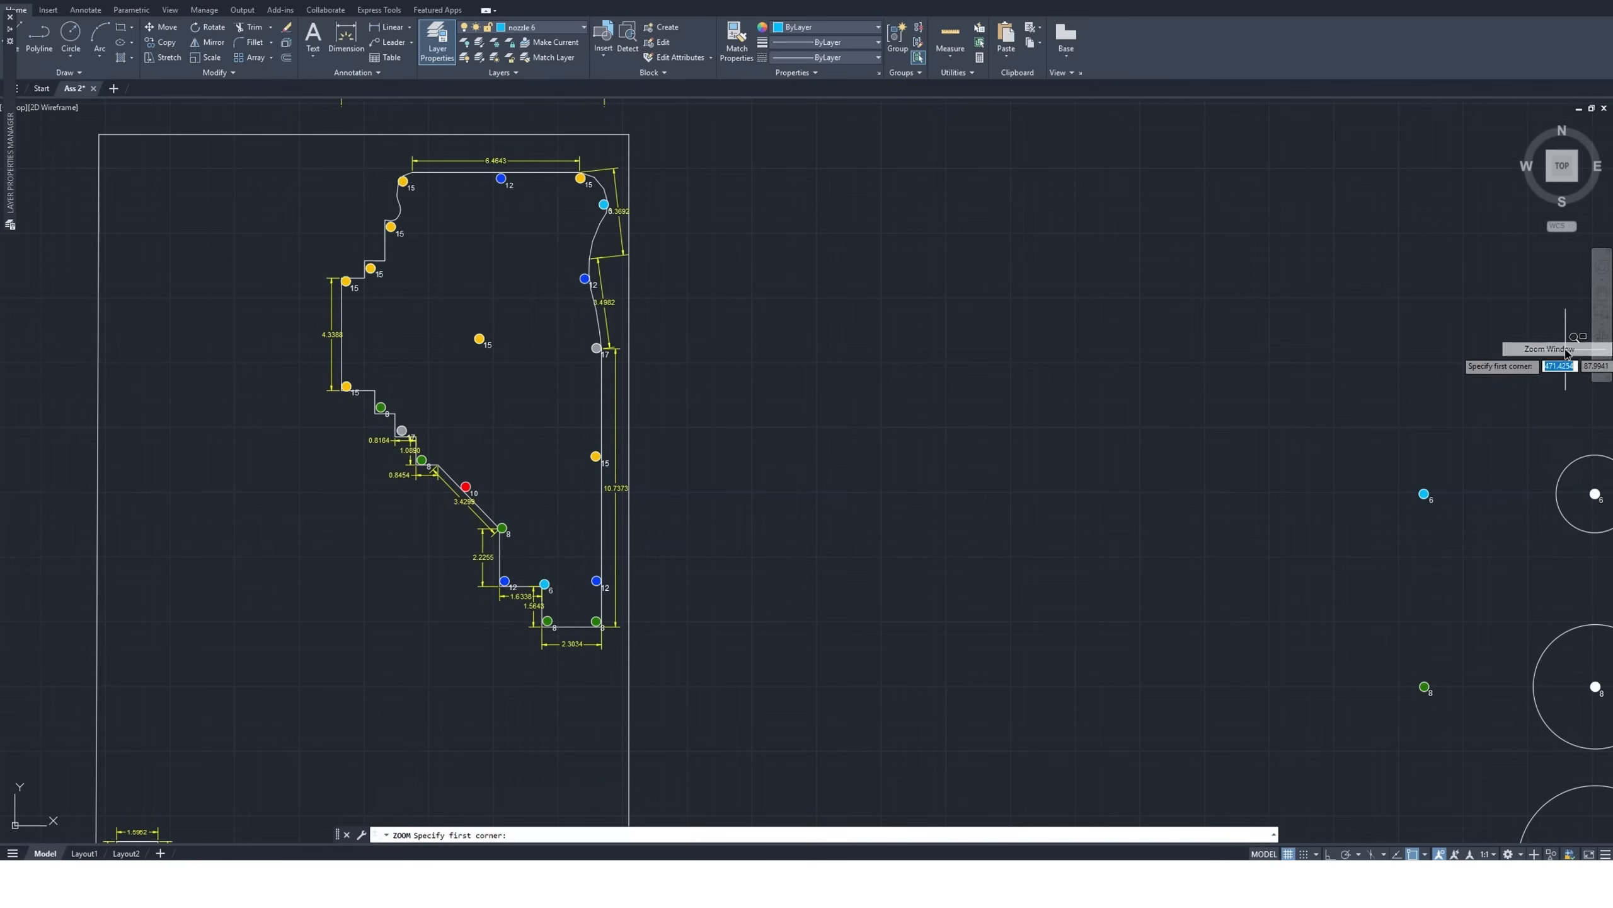
left_click(308, 128)
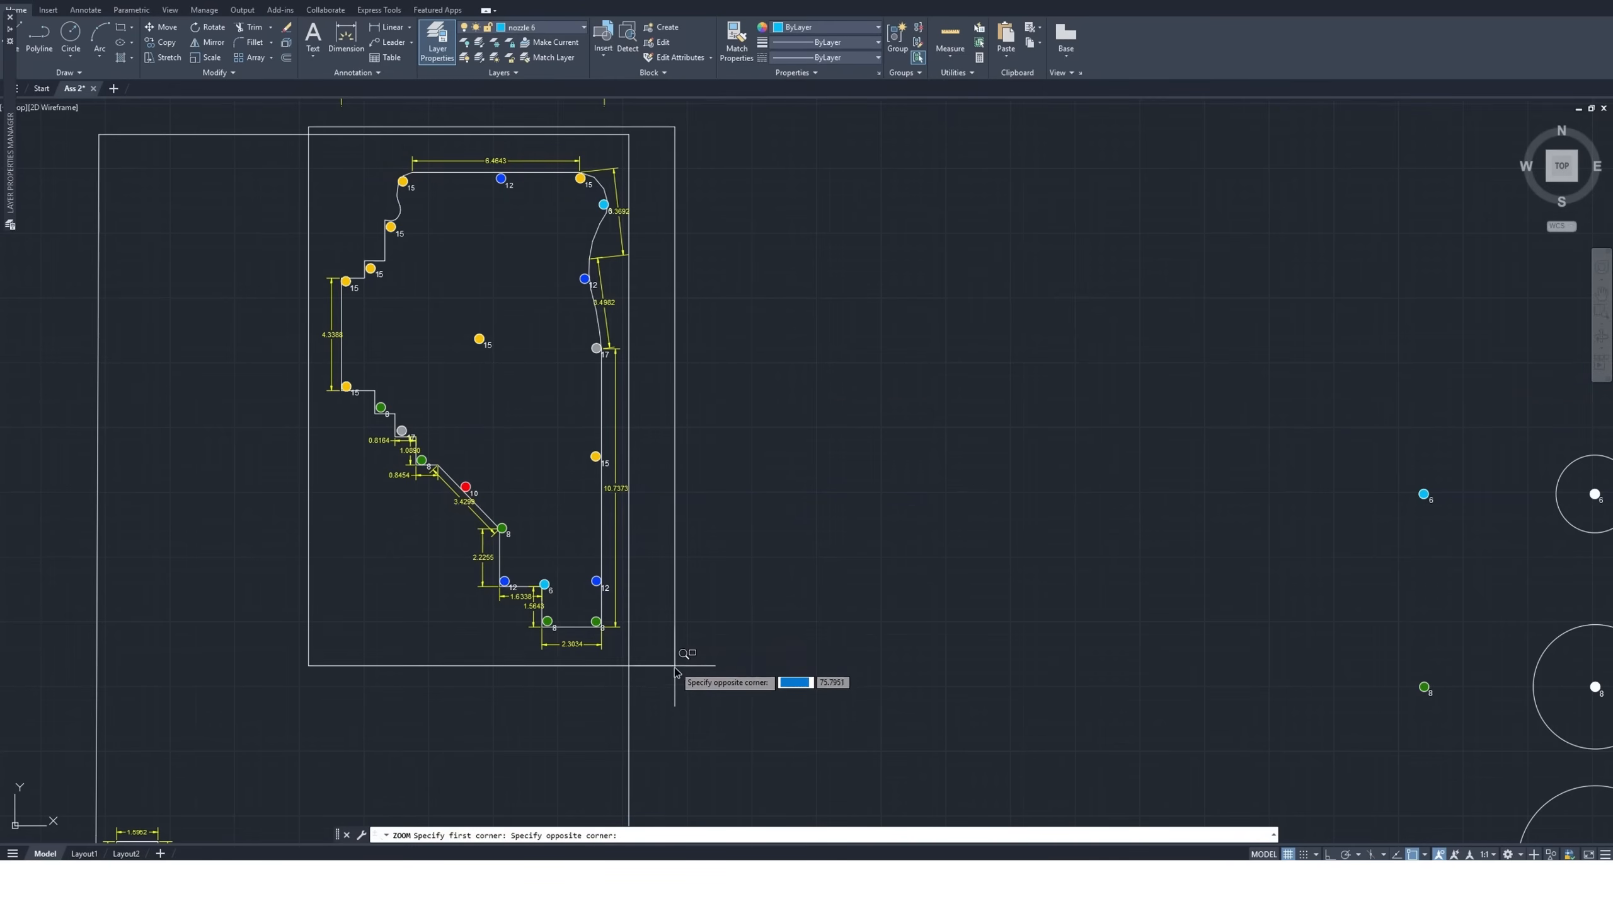
left_click(693, 685)
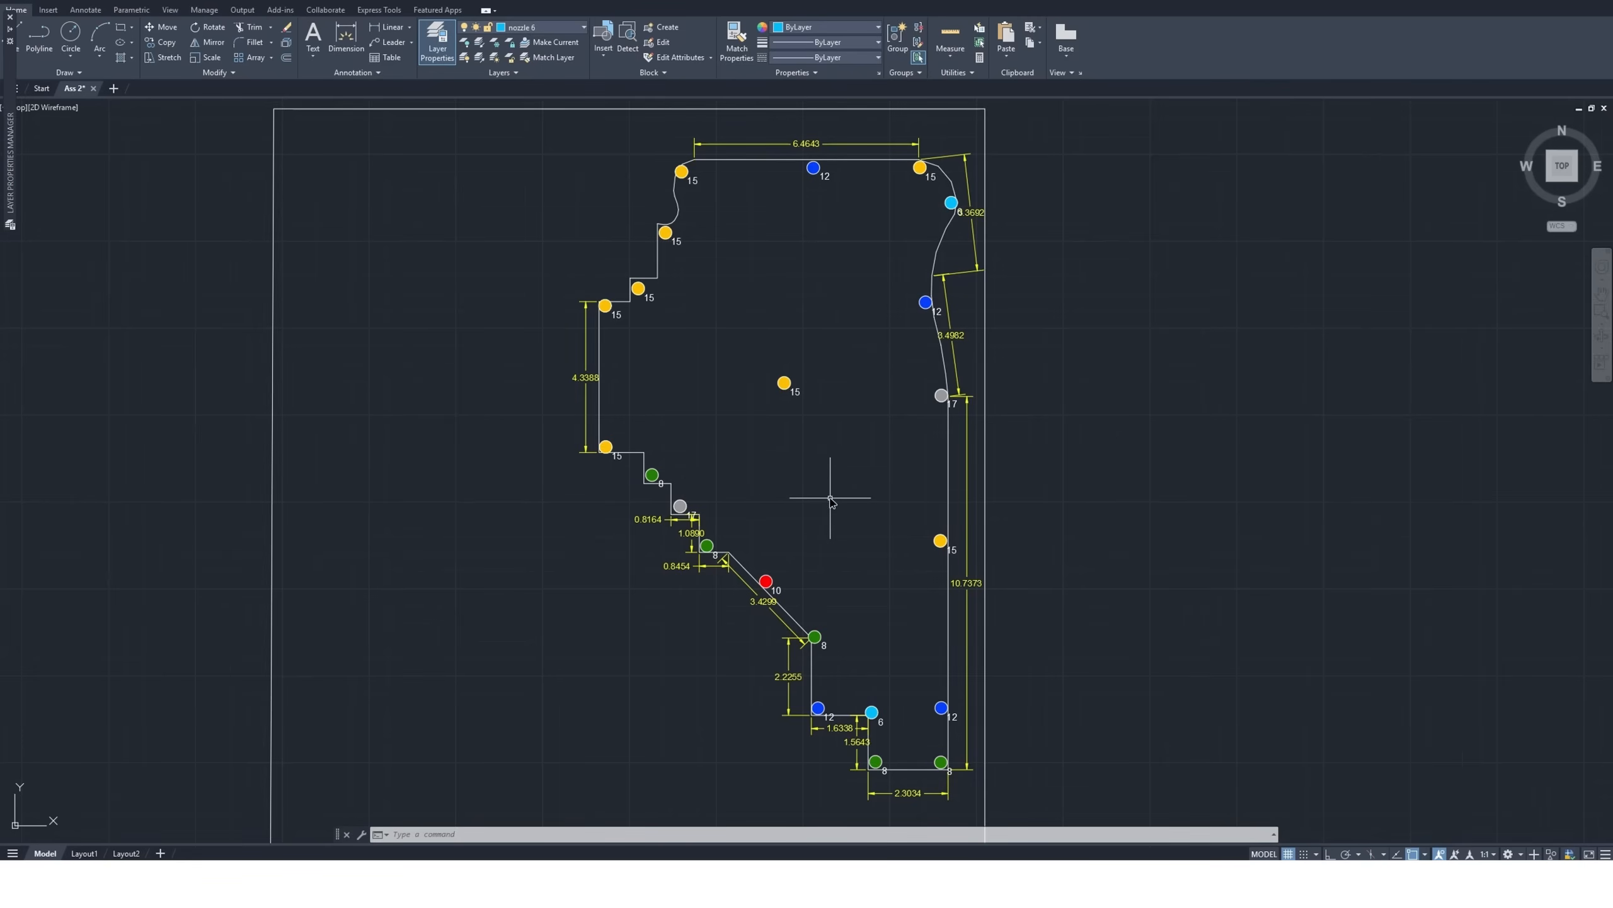
scroll(642, 467, "up", 4)
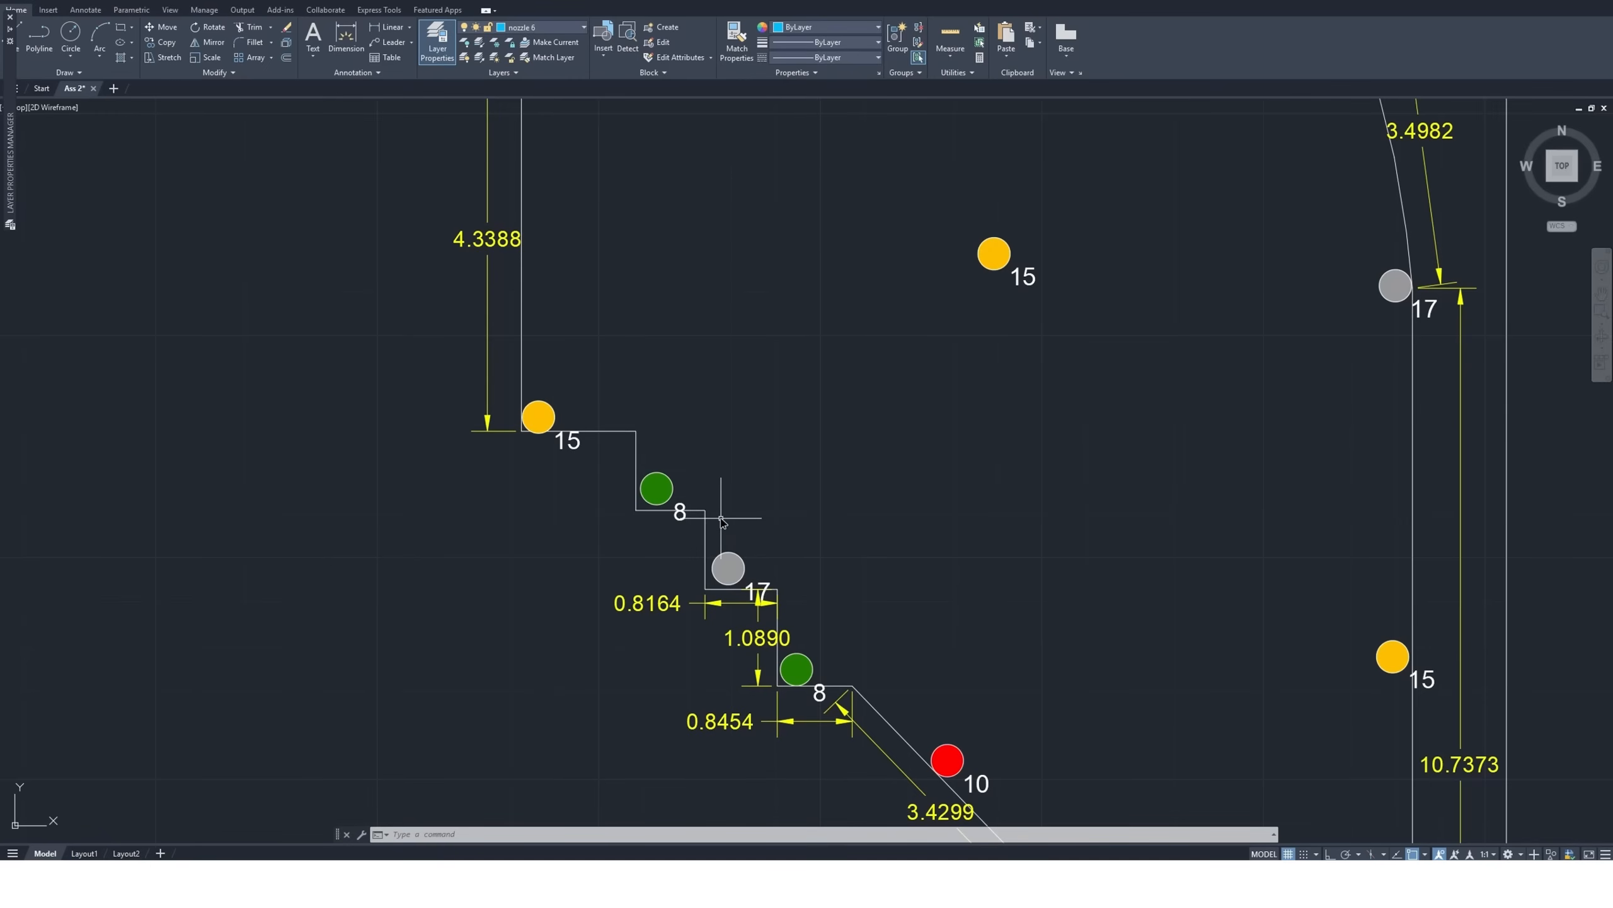
scroll(440, 506, "down", 2)
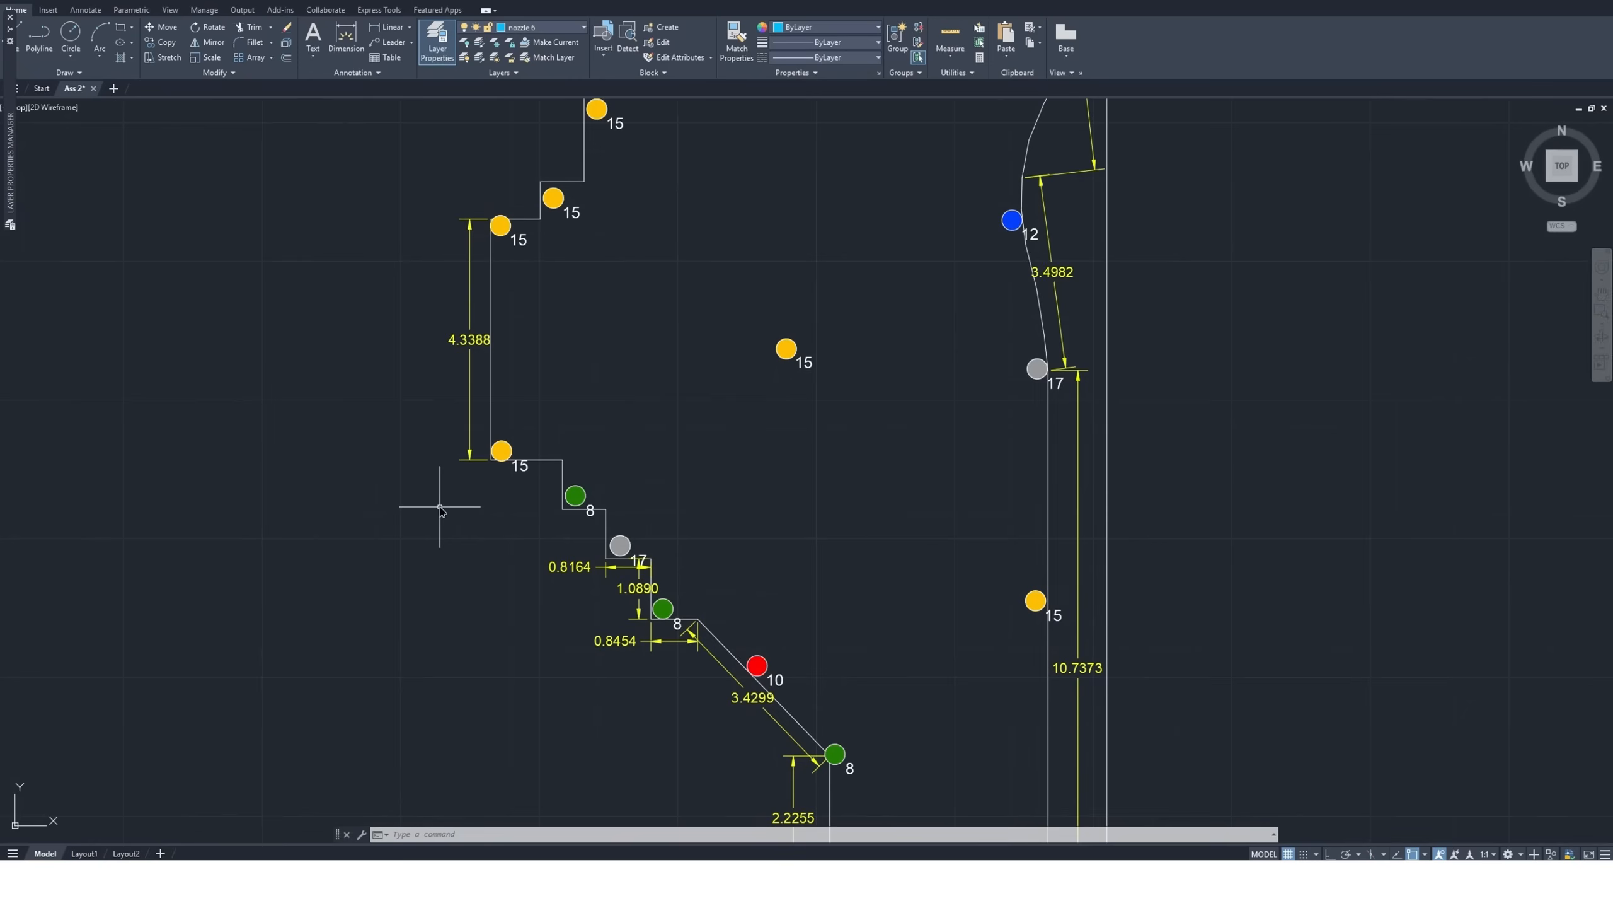
scroll(440, 507, "down", 2)
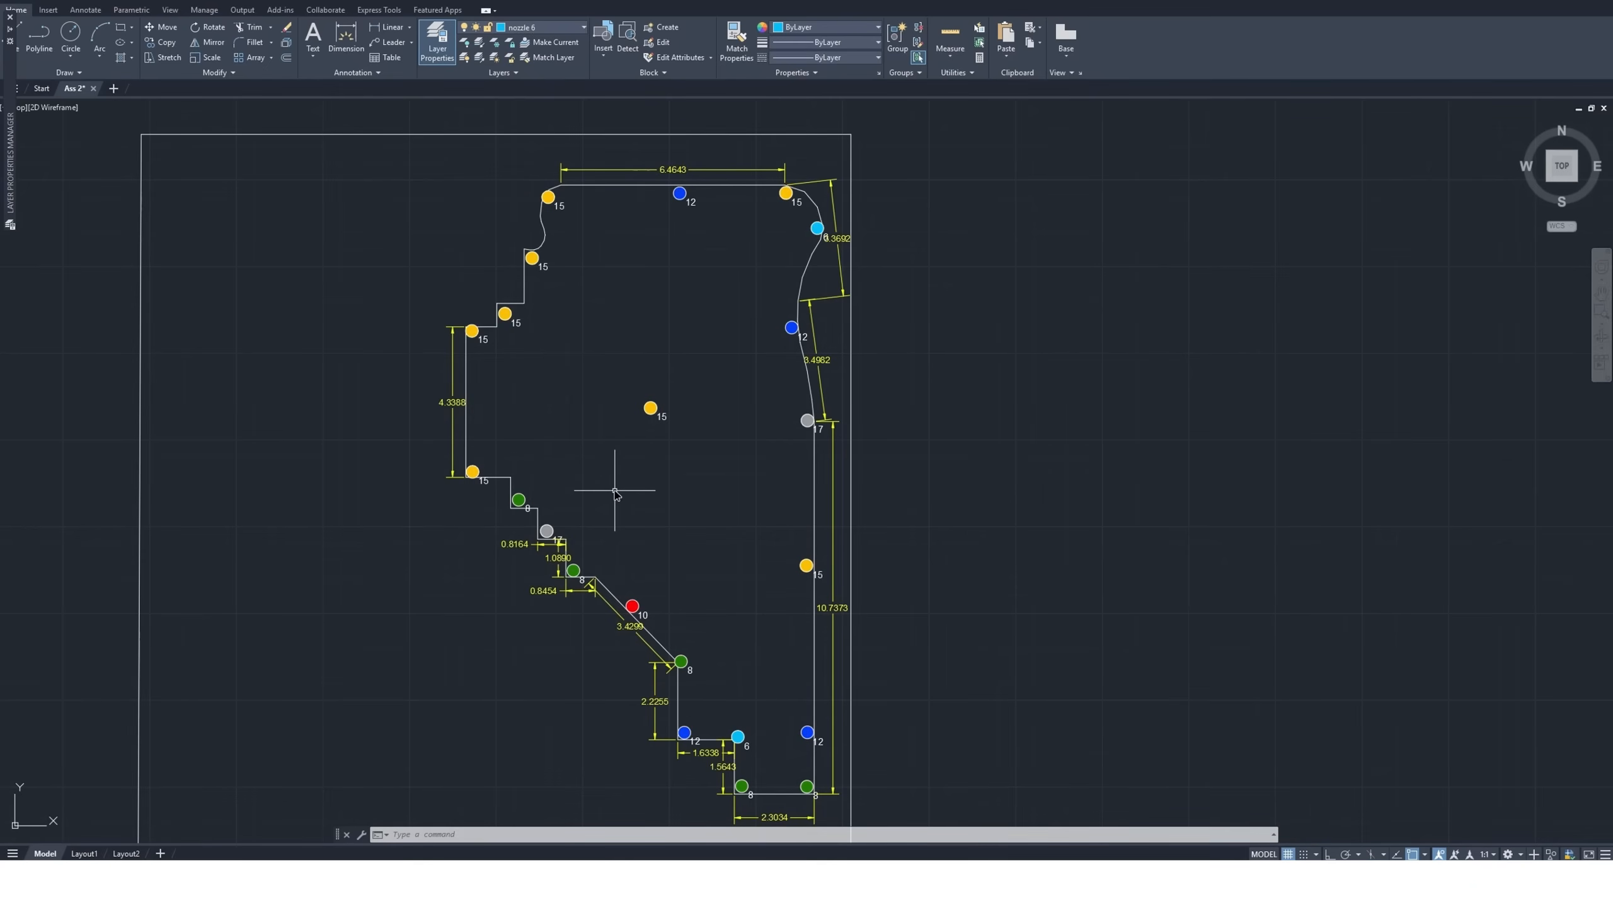